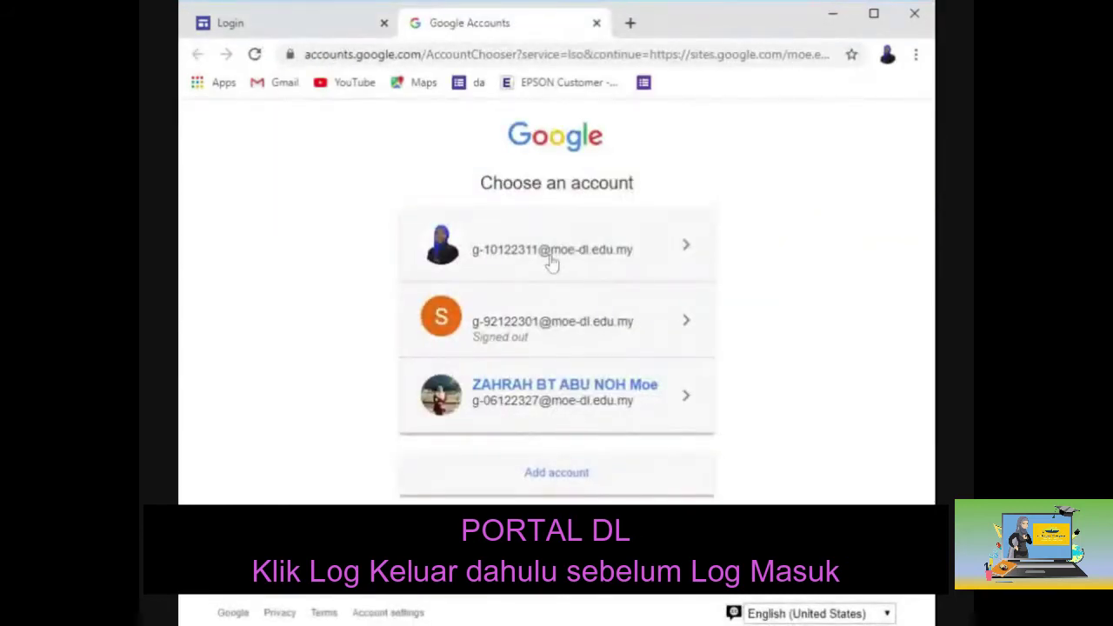
Sign in with the first account and open the portal's Guru > 2. Aktiviti page.
{"action": "left_click", "coordinate": [551, 261]}
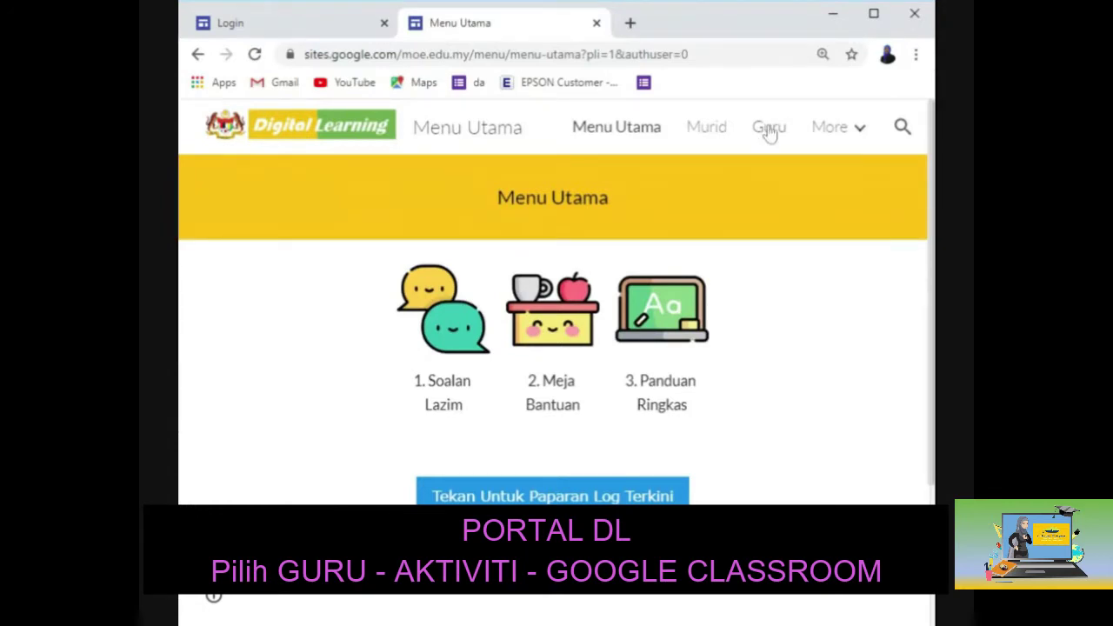
{"action": "left_click", "coordinate": [768, 128]}
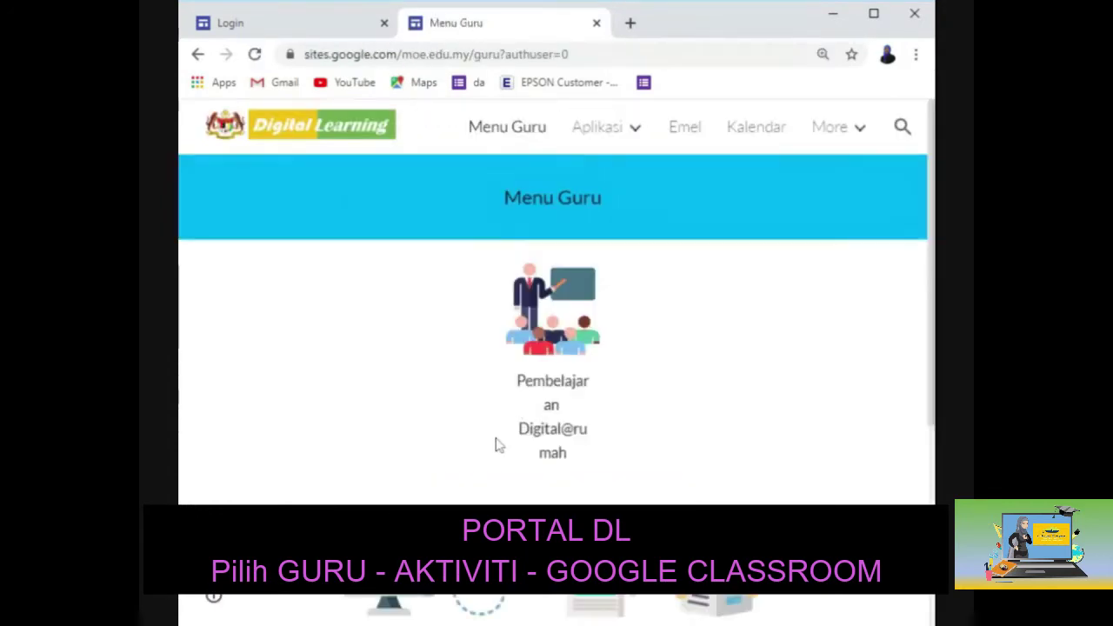
{"action": "scroll", "coordinate": [498, 445], "scroll_direction": "down", "scroll_amount": 3}
{"action": "left_click", "coordinate": [473, 350]}
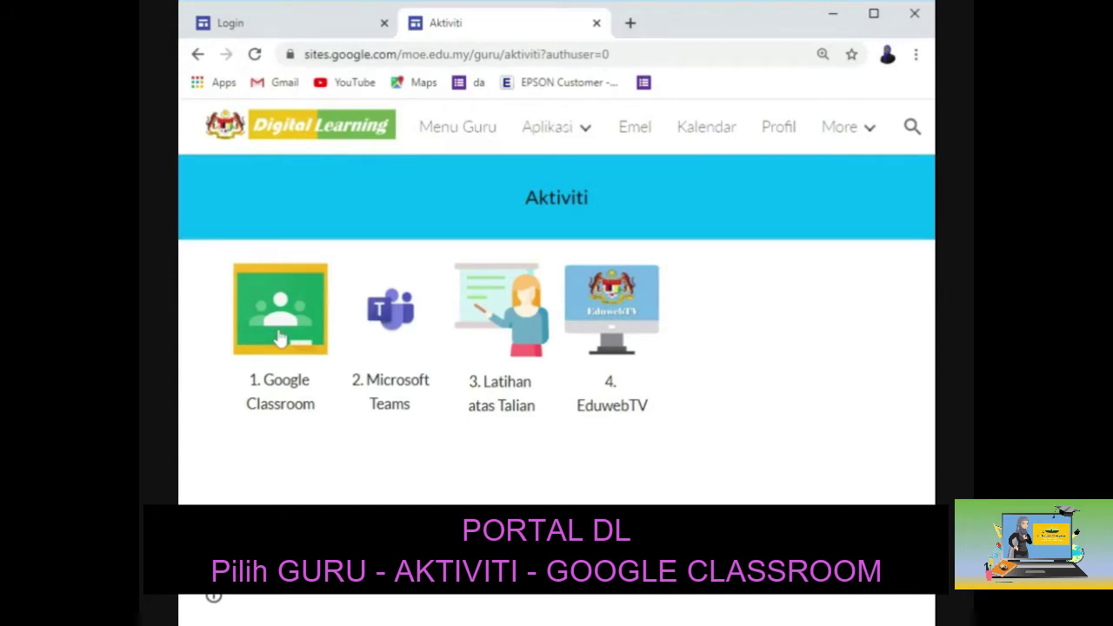
Open the portal's Google Classroom page and launch Classroom with 'Klik untuk Mula'.
{"action": "left_click", "coordinate": [280, 338]}
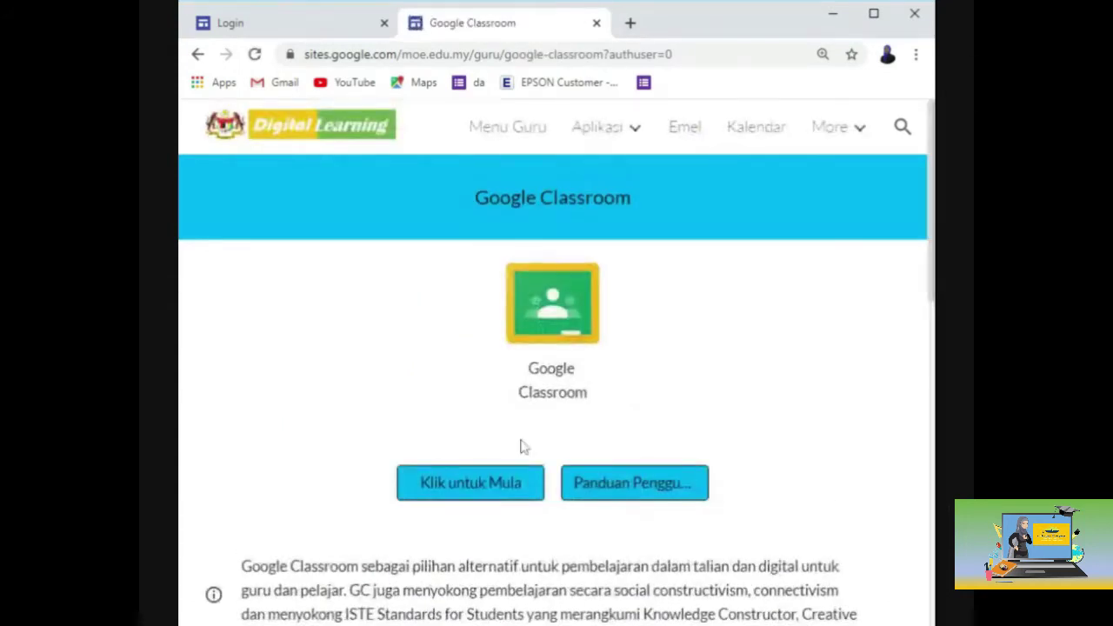
{"action": "left_click", "coordinate": [522, 492]}
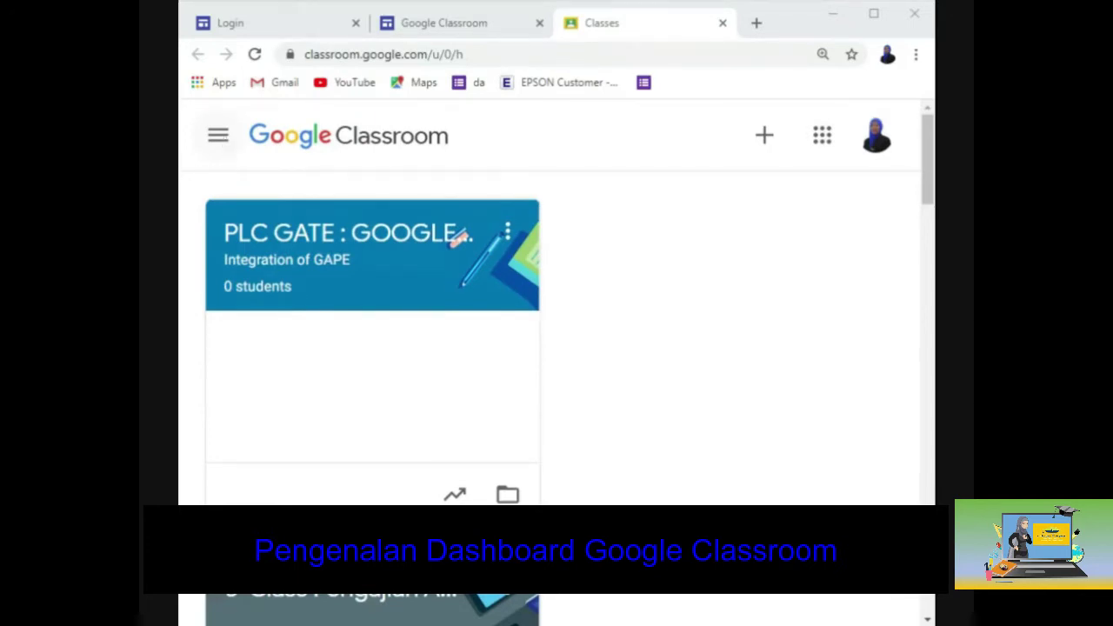
{"action": "left_click", "coordinate": [218, 137]}
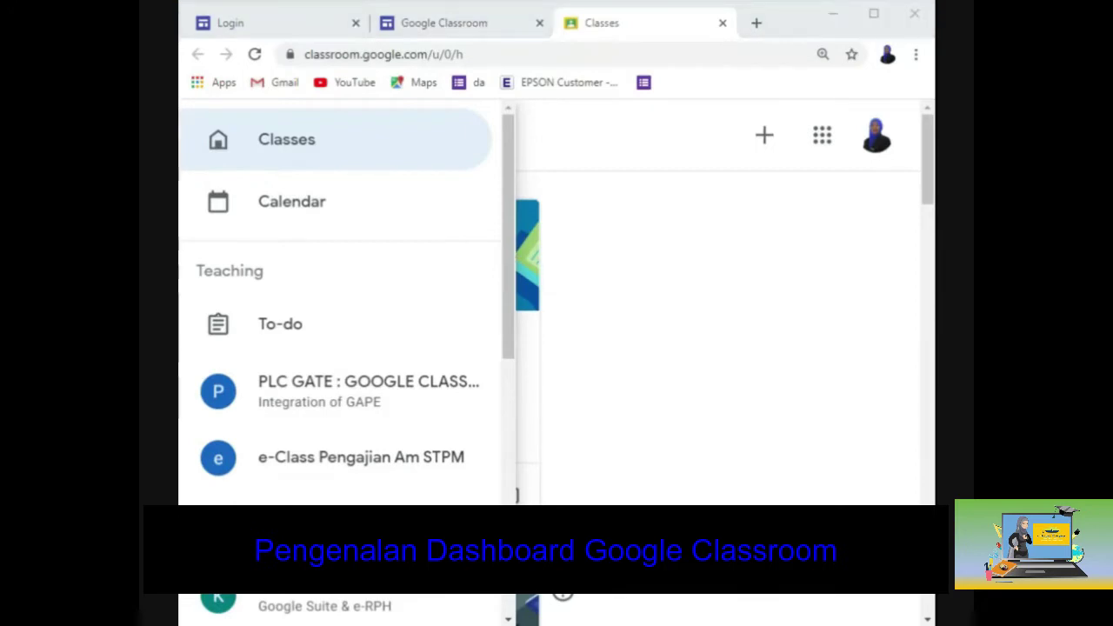
{"action": "left_click", "coordinate": [278, 158]}
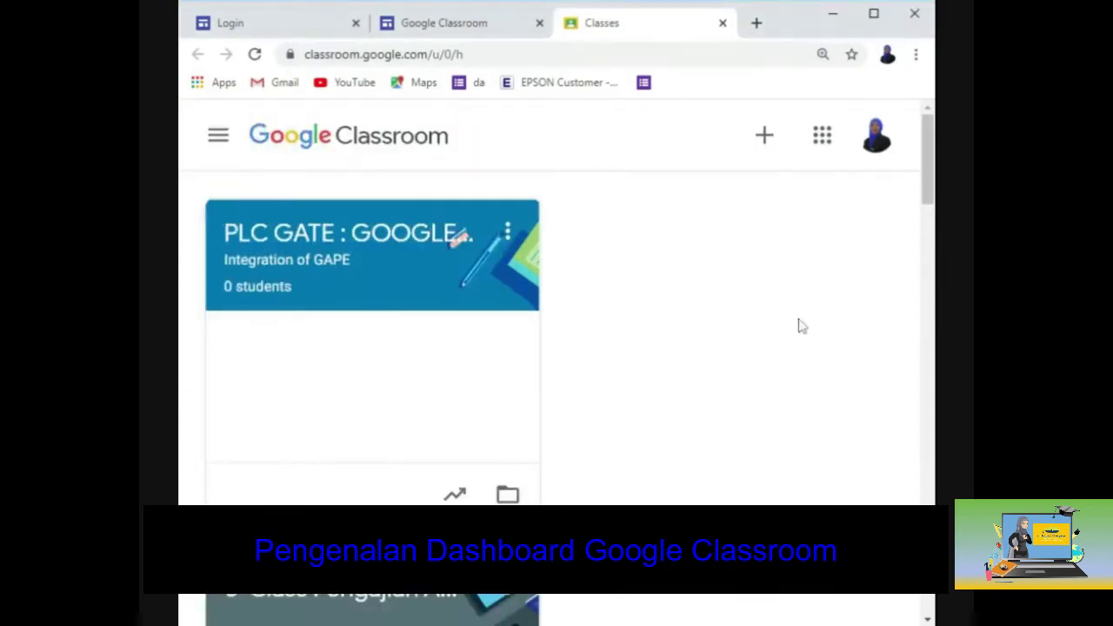
{"action": "left_click", "coordinate": [222, 144]}
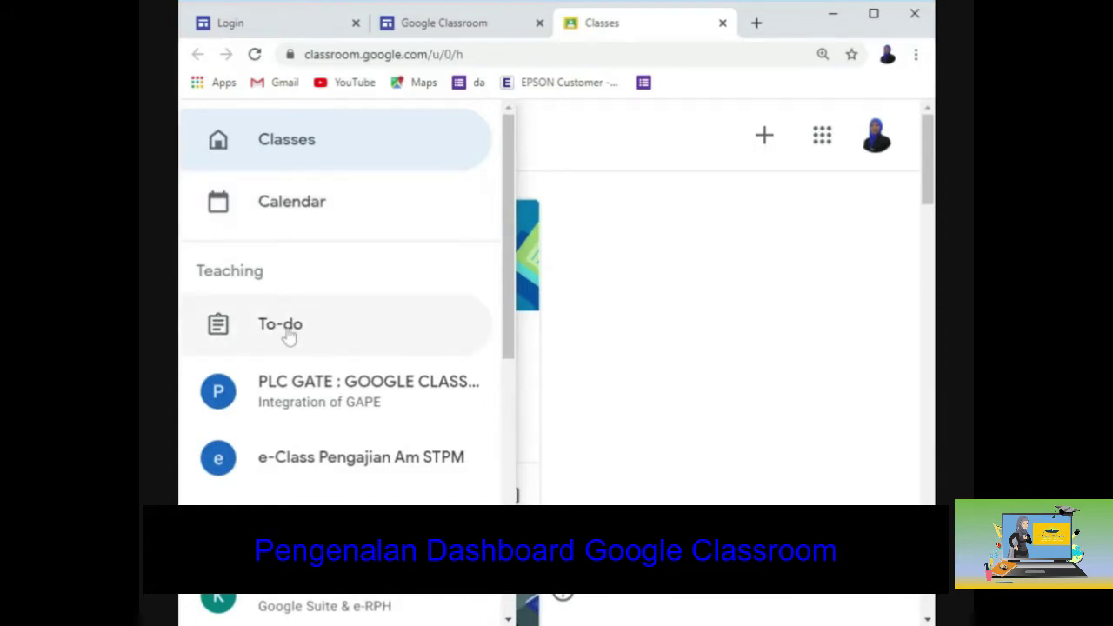
{"action": "scroll", "coordinate": [289, 337], "scroll_direction": "down", "scroll_amount": 1}
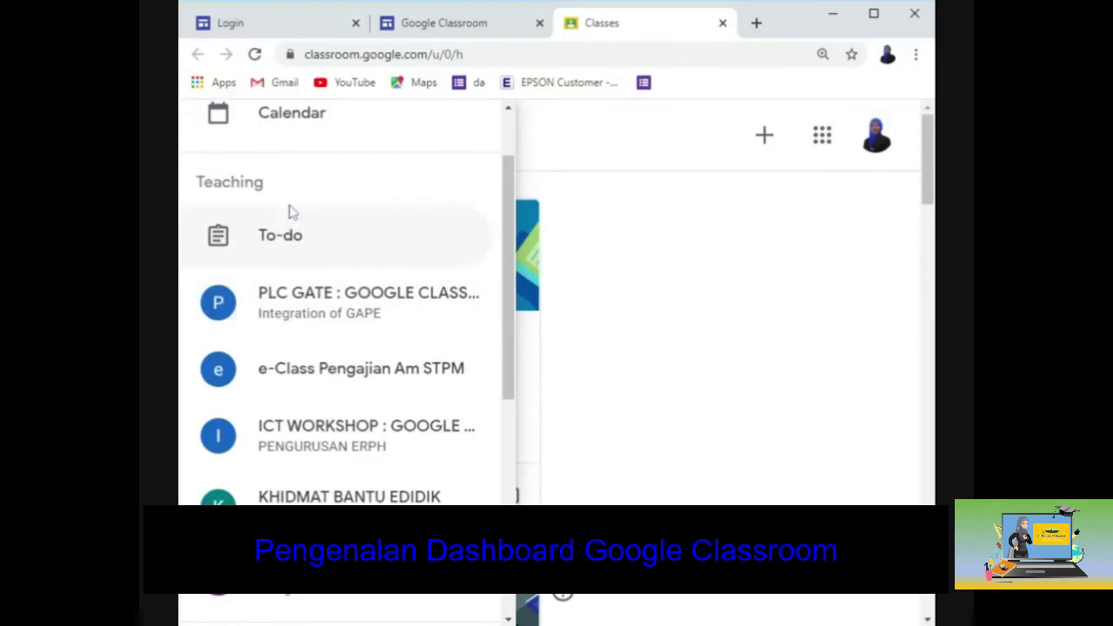
{"action": "scroll", "coordinate": [292, 250], "scroll_direction": "down", "scroll_amount": 2}
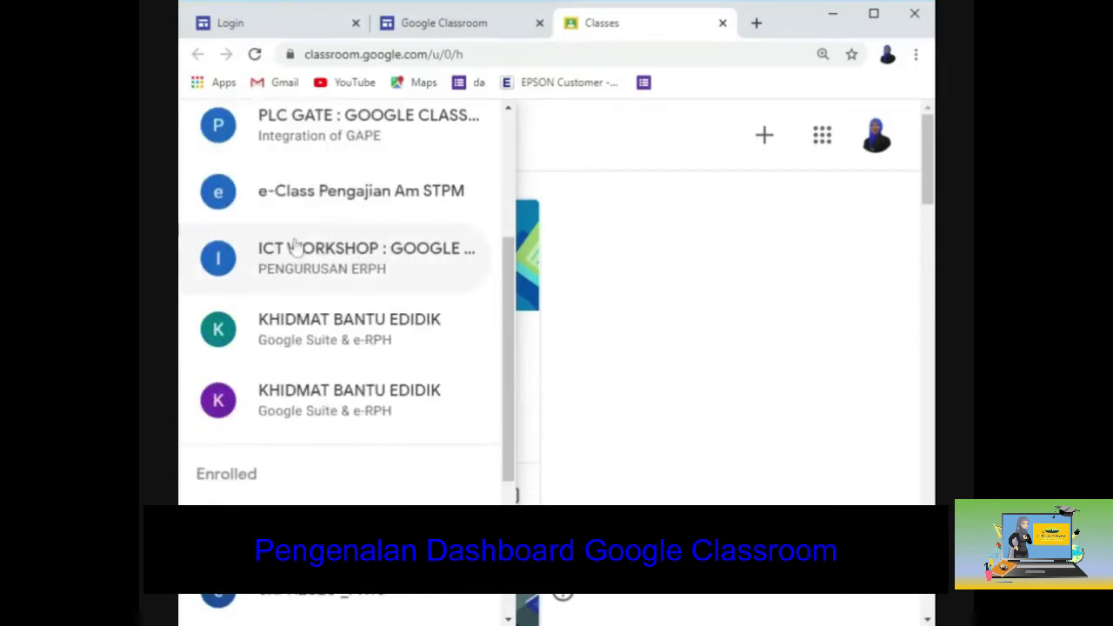
{"action": "scroll", "coordinate": [304, 235], "scroll_direction": "up", "scroll_amount": 1}
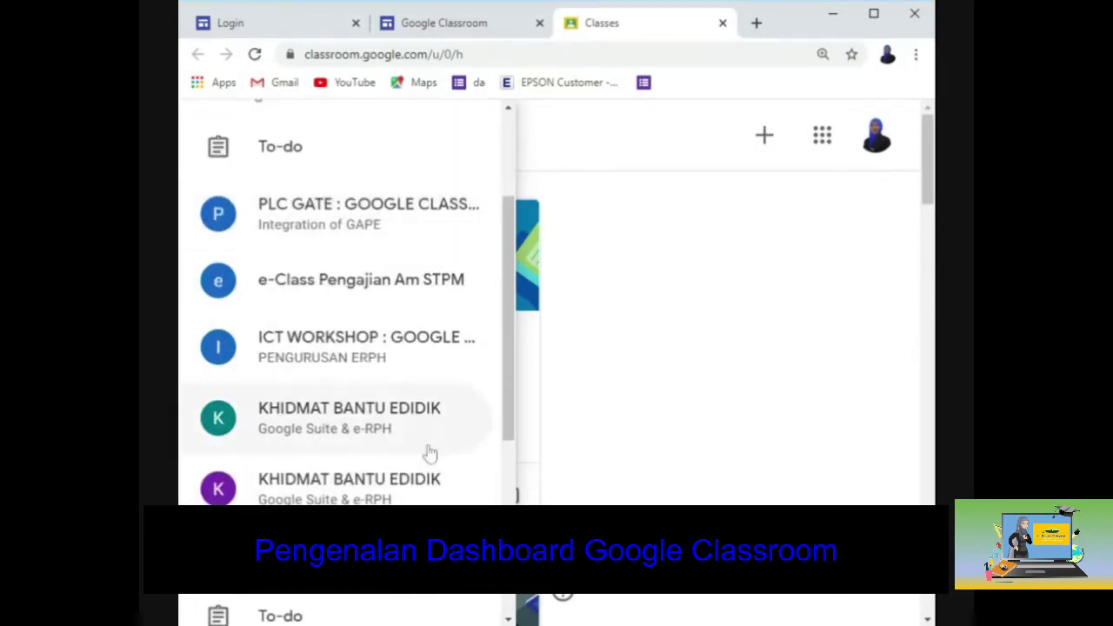
{"action": "scroll", "coordinate": [385, 329], "scroll_direction": "down", "scroll_amount": 3}
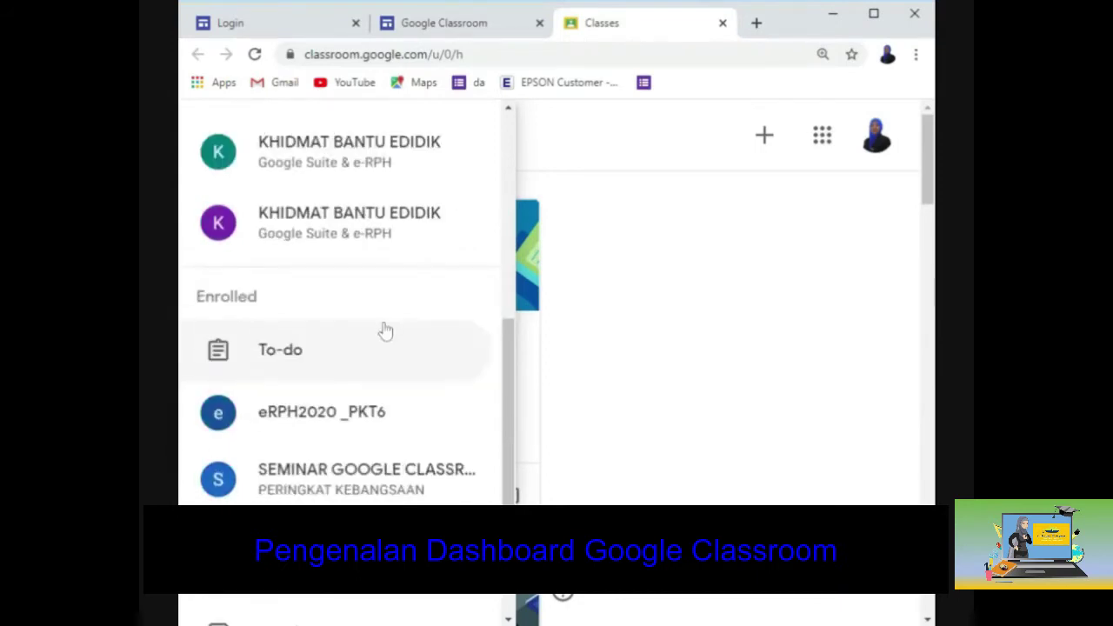
{"action": "scroll", "coordinate": [229, 492], "scroll_direction": "down", "scroll_amount": 1}
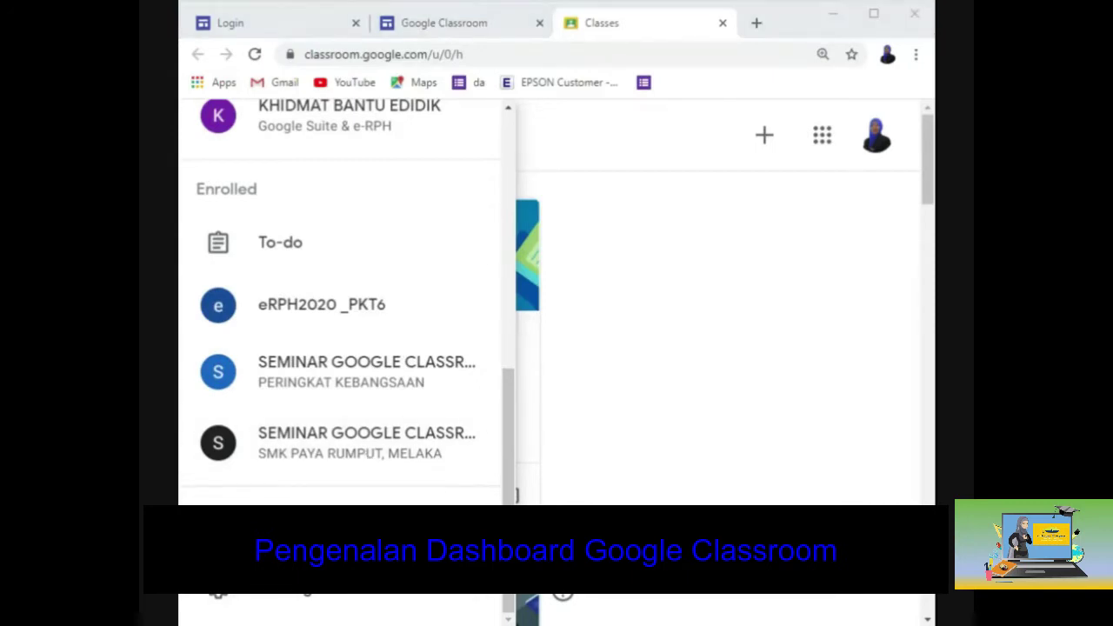
{"action": "scroll", "coordinate": [336, 276], "scroll_direction": "up", "scroll_amount": 10}
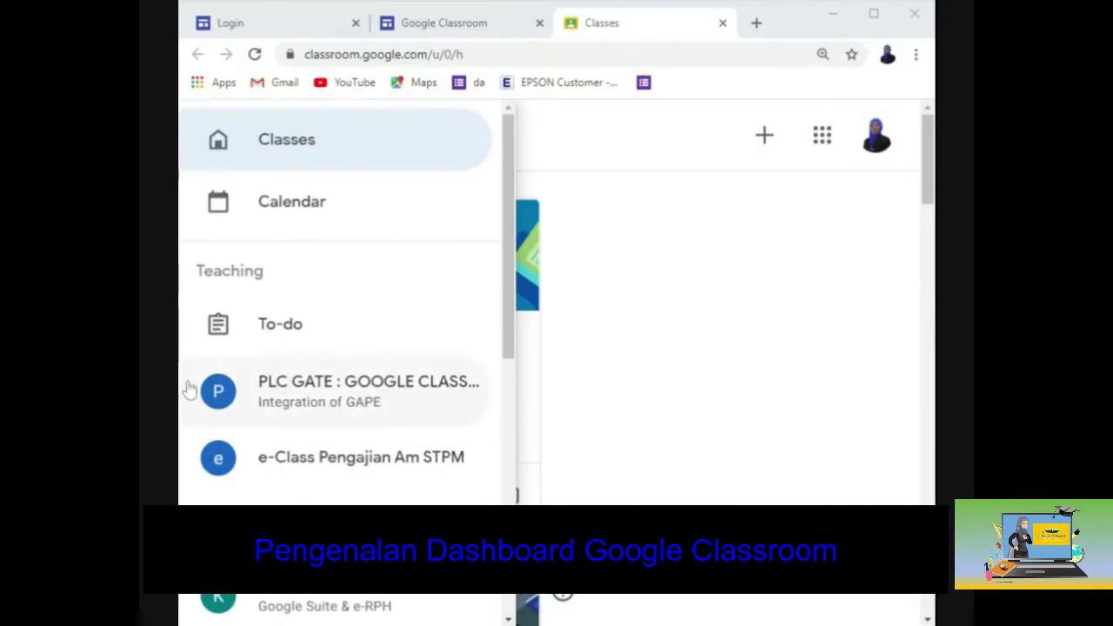
{"action": "left_click", "coordinate": [627, 201]}
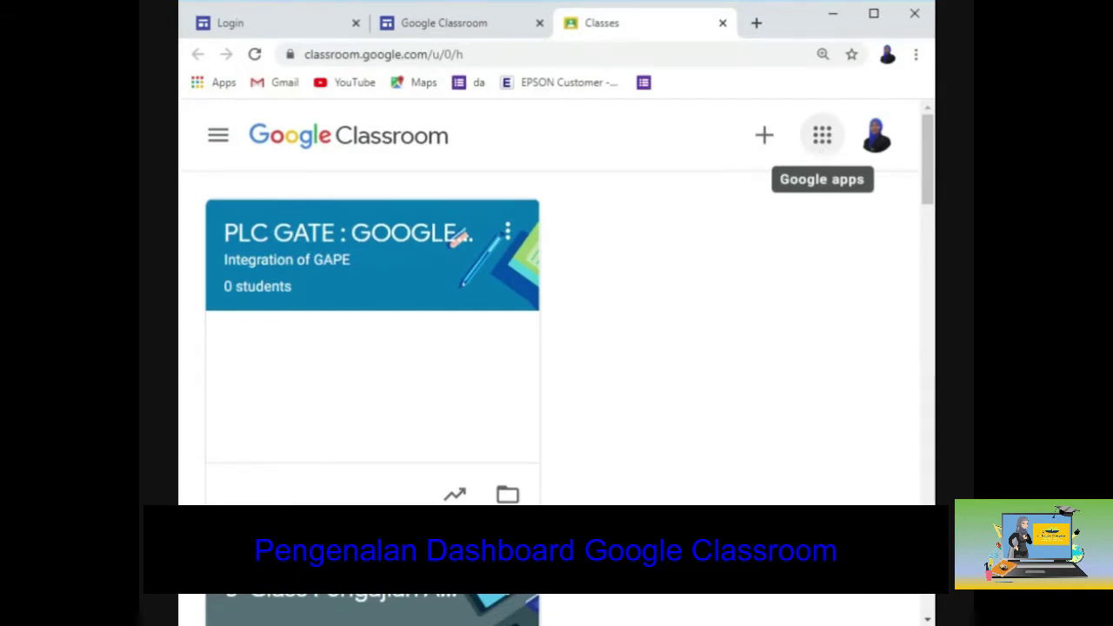
Browse and dismiss the Google apps grid, then scroll through the class cards.
{"action": "left_click", "coordinate": [821, 135]}
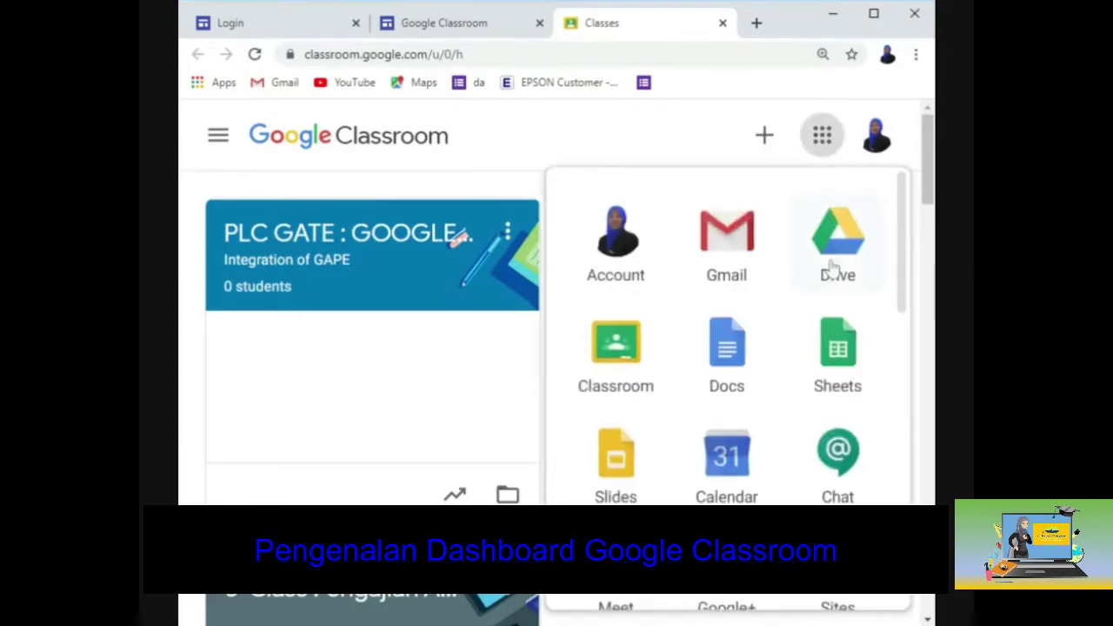
{"action": "scroll", "coordinate": [832, 270], "scroll_direction": "down", "scroll_amount": 10}
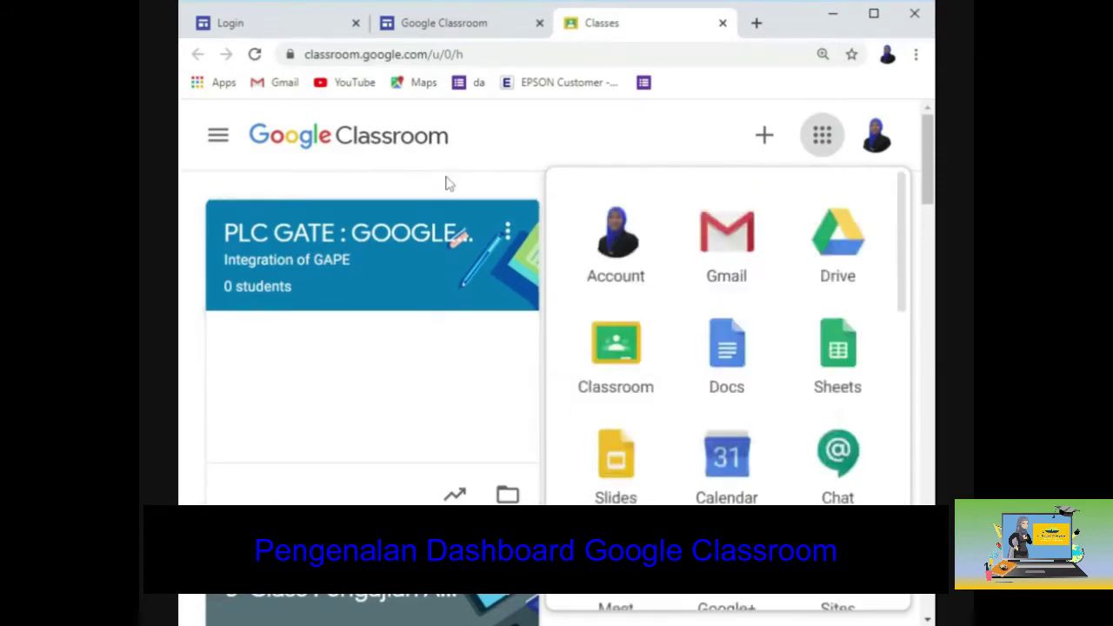
{"action": "left_click", "coordinate": [477, 204]}
{"action": "scroll", "coordinate": [730, 292], "scroll_direction": "down", "scroll_amount": 8}
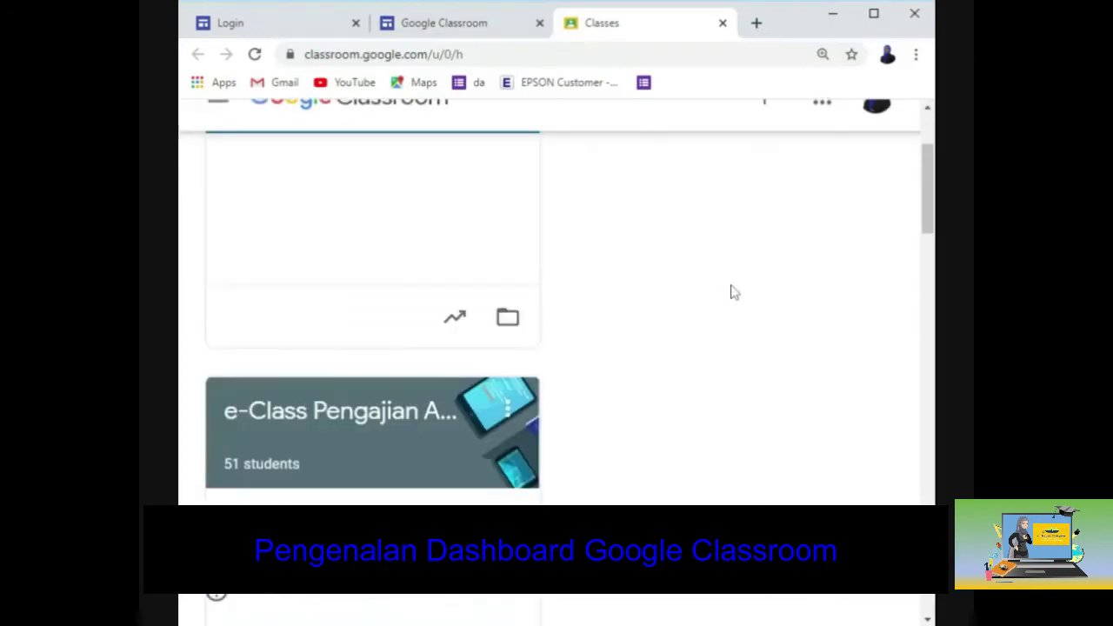
{"action": "scroll", "coordinate": [730, 292], "scroll_direction": "down", "scroll_amount": 4}
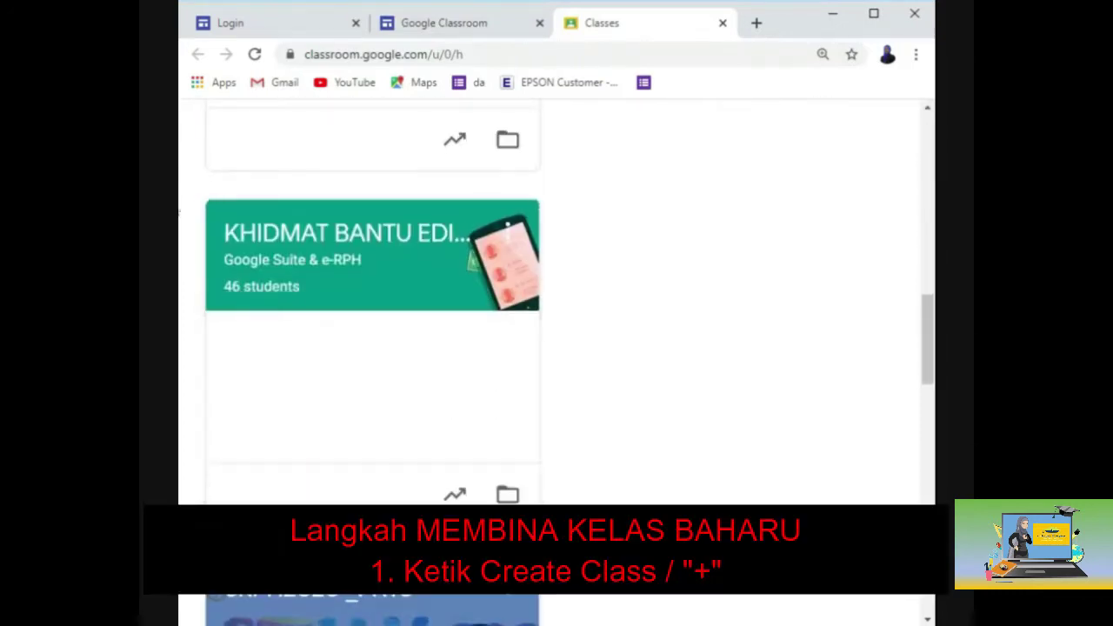
{"action": "scroll", "coordinate": [708, 331], "scroll_direction": "up", "scroll_amount": 5}
{"action": "scroll", "coordinate": [708, 335], "scroll_direction": "up", "scroll_amount": 1}
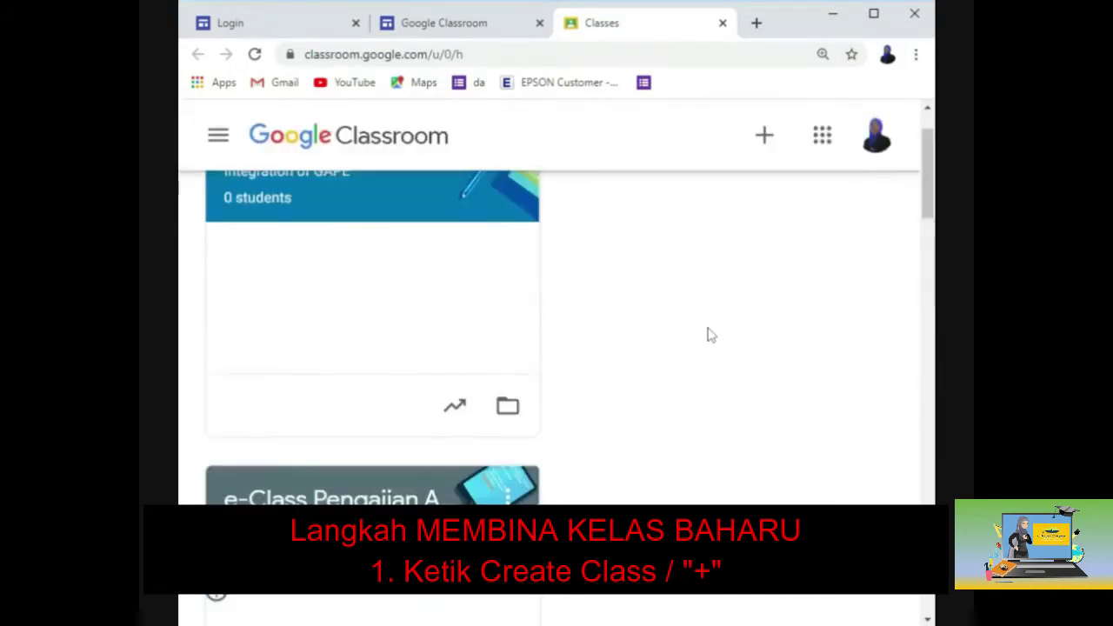
{"action": "scroll", "coordinate": [709, 334], "scroll_direction": "up", "scroll_amount": 1}
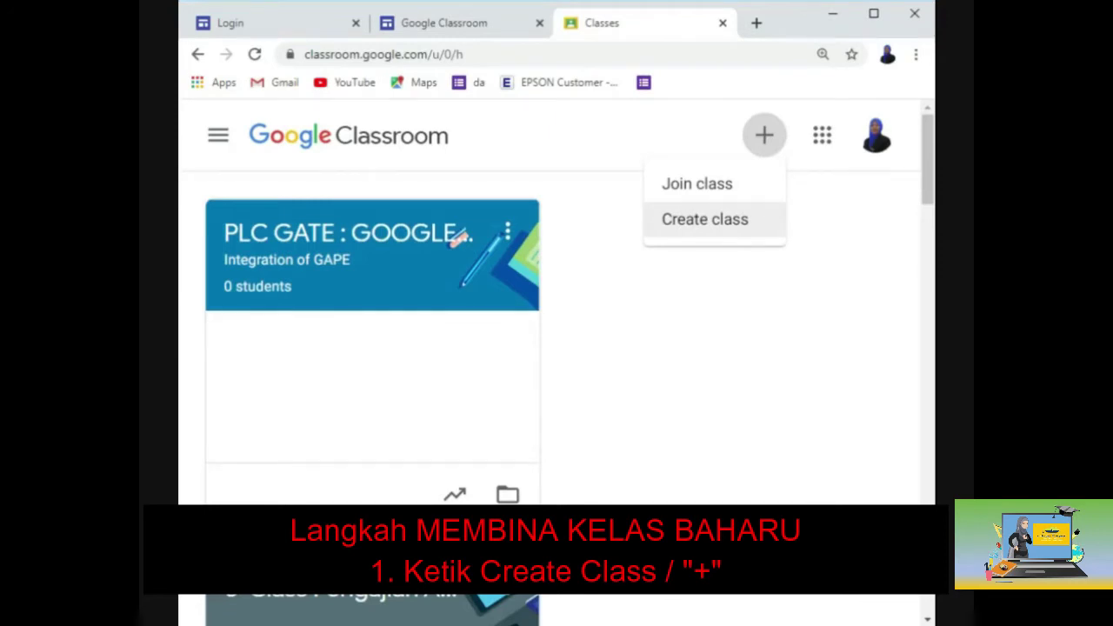
Create a class named PENGAJIAN AM STPM with section PENGGAL 2.
{"action": "left_click", "coordinate": [770, 223]}
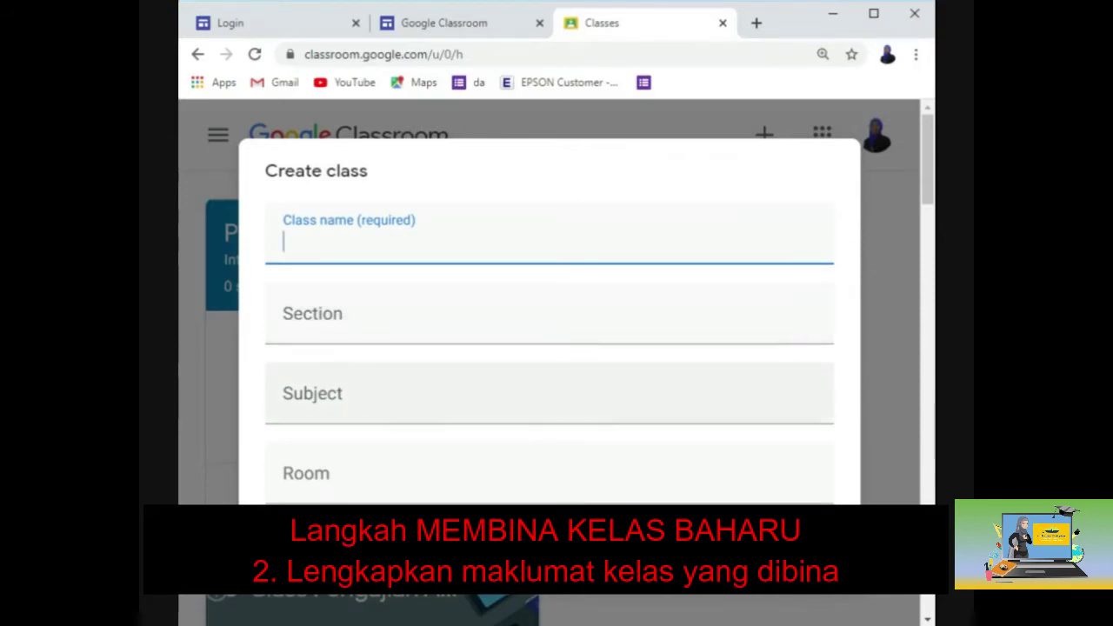
{"action": "left_click", "coordinate": [313, 393]}
{"action": "left_click", "coordinate": [310, 454]}
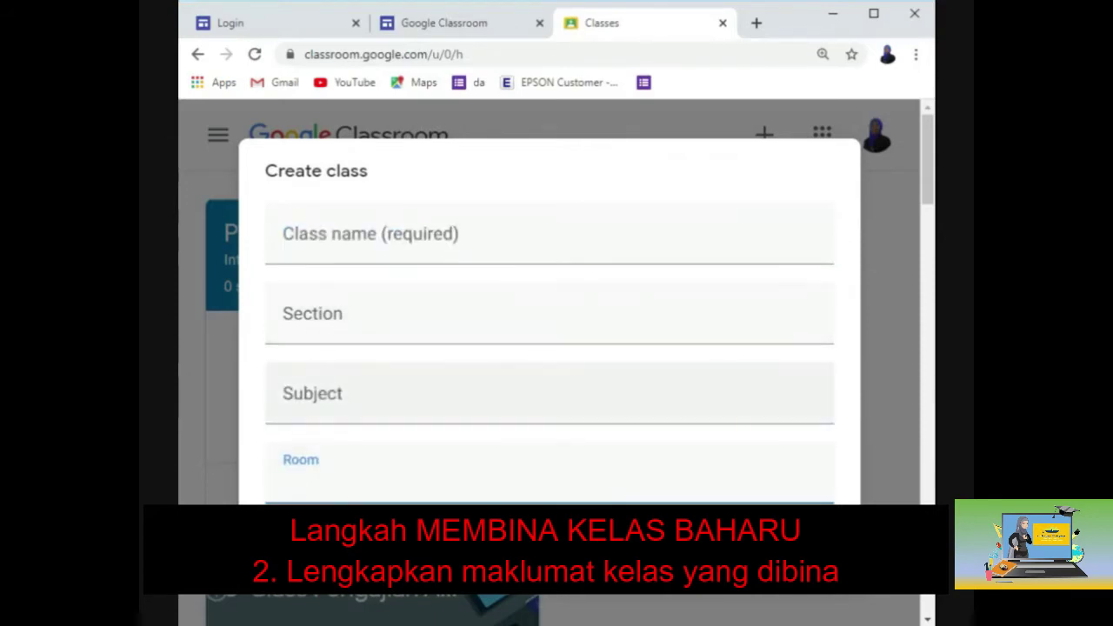
{"action": "left_click", "coordinate": [320, 261]}
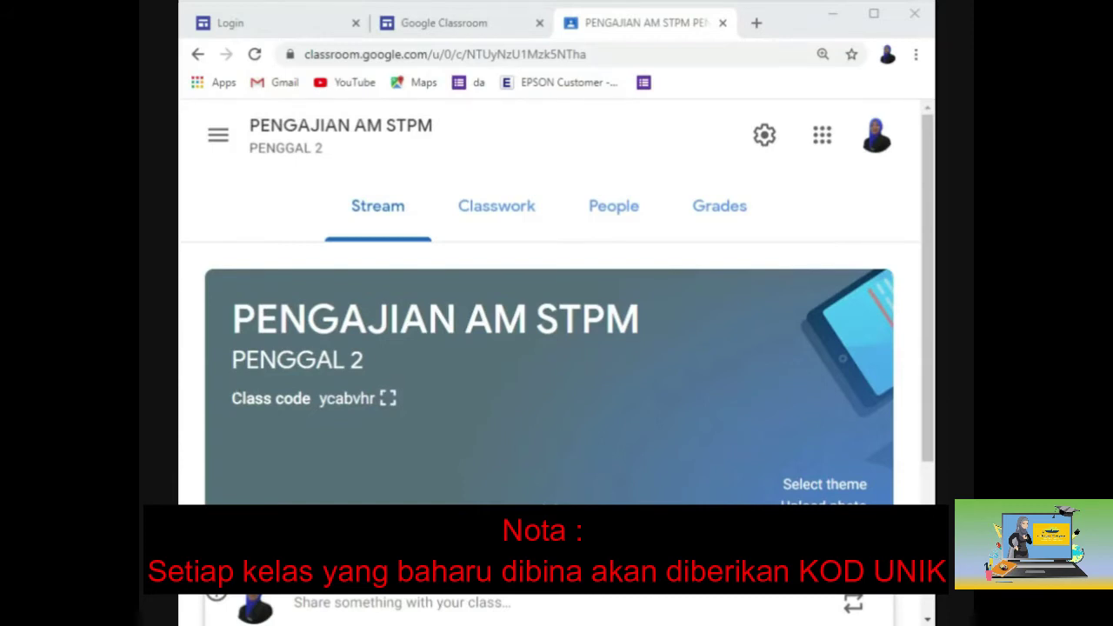
In class settings, set Stream permission to 'Students can only comment'.
{"action": "left_click", "coordinate": [762, 136]}
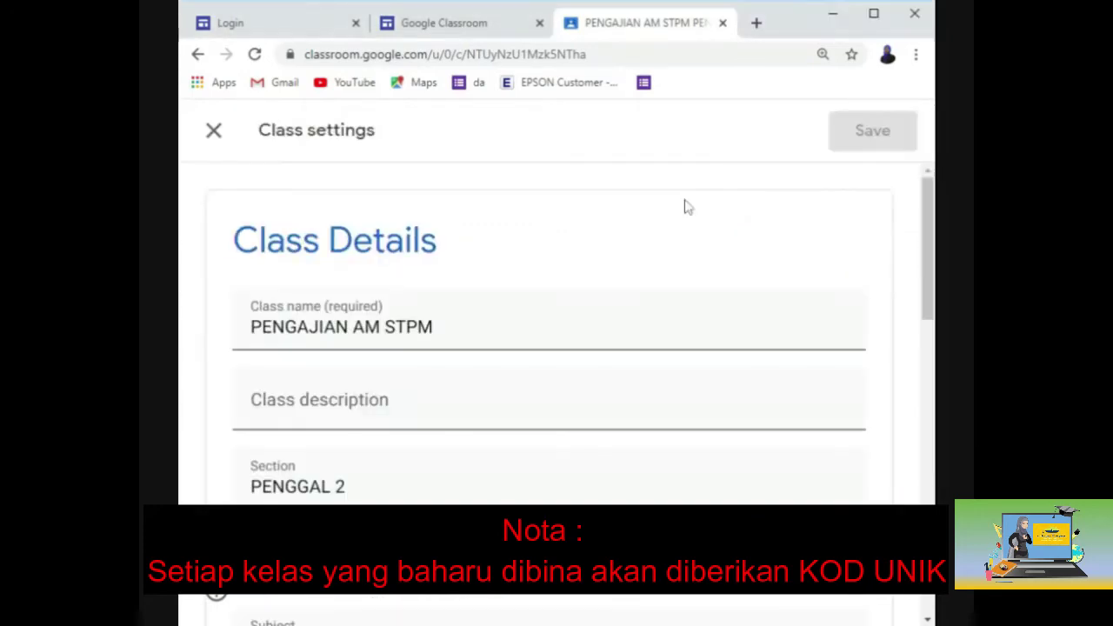
{"action": "key", "text": "Tab"}
{"action": "key", "text": "Tab"}
{"action": "key", "text": "Tab"}
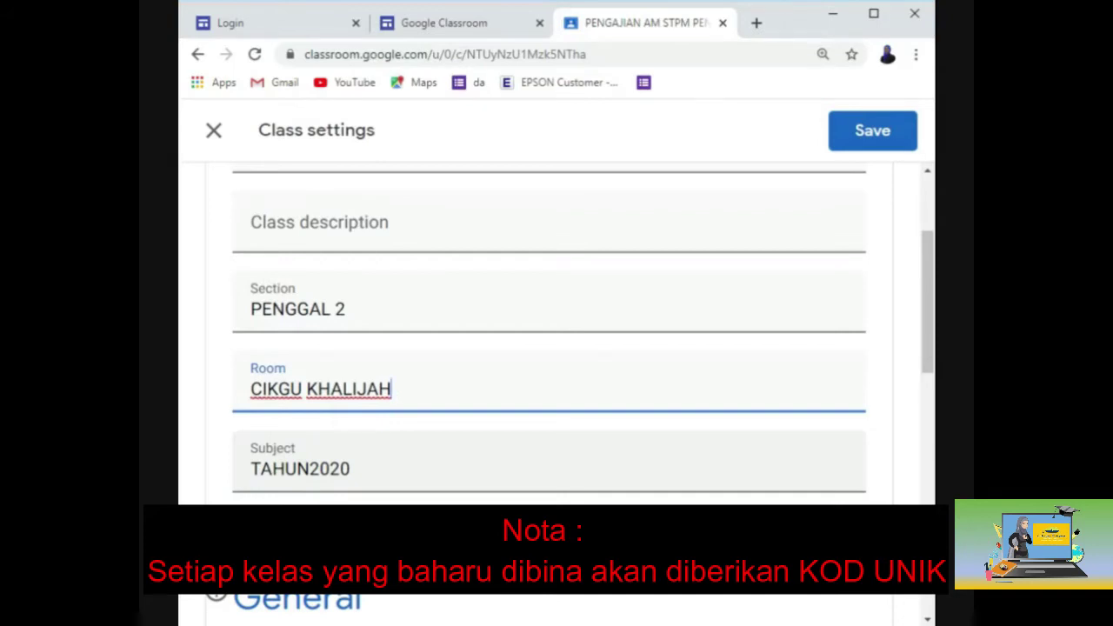
{"action": "scroll", "coordinate": [365, 494], "scroll_direction": "down", "scroll_amount": 2}
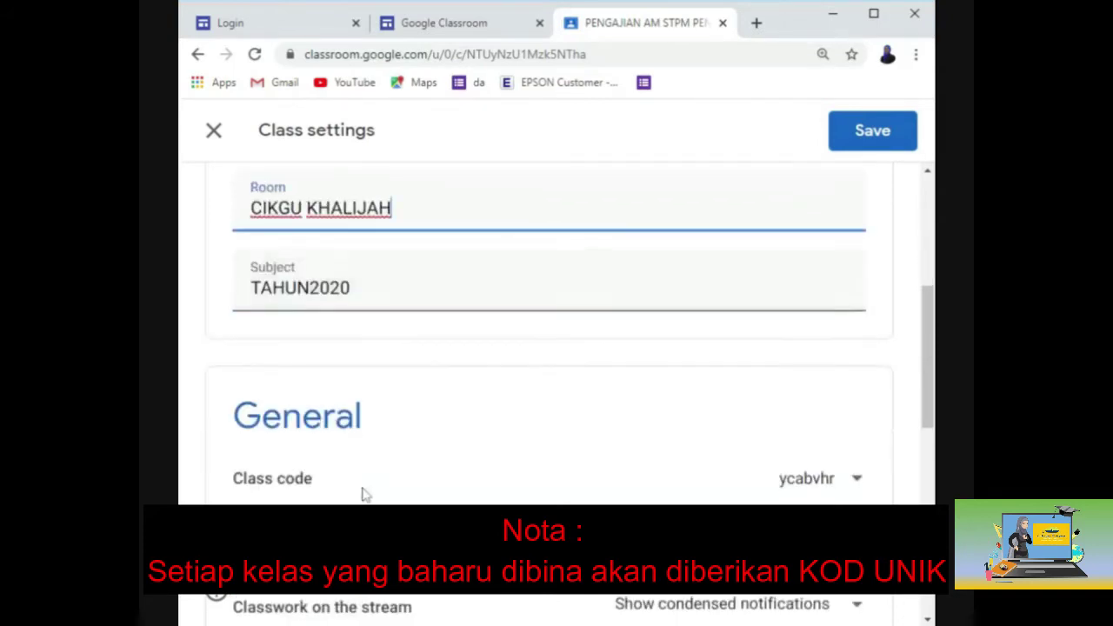
{"action": "scroll", "coordinate": [365, 493], "scroll_direction": "down", "scroll_amount": 1}
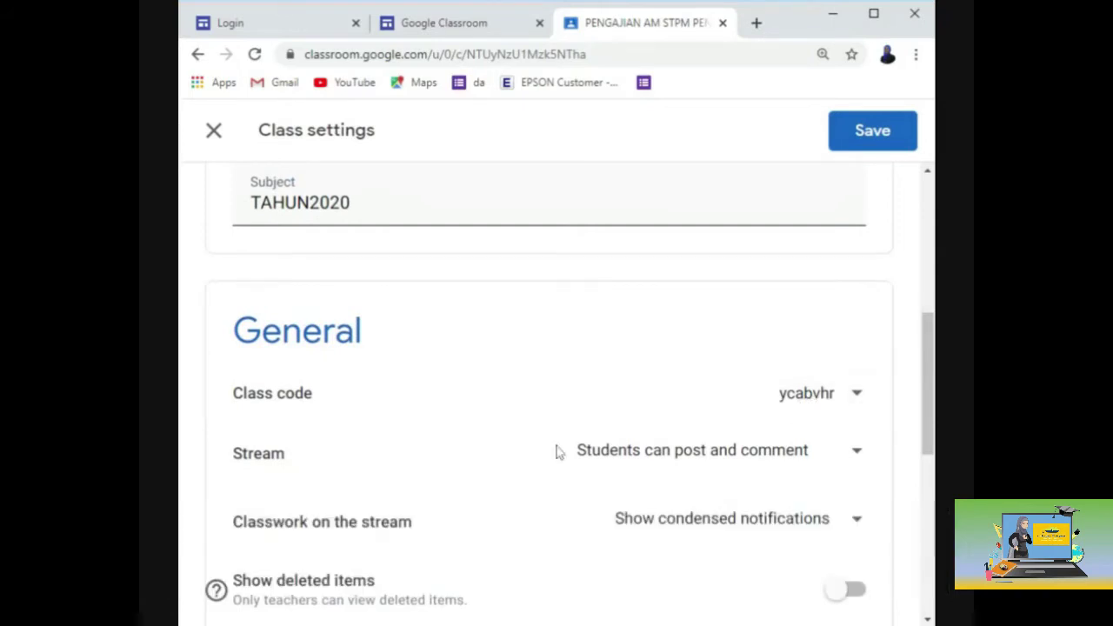
{"action": "left_click", "coordinate": [679, 463]}
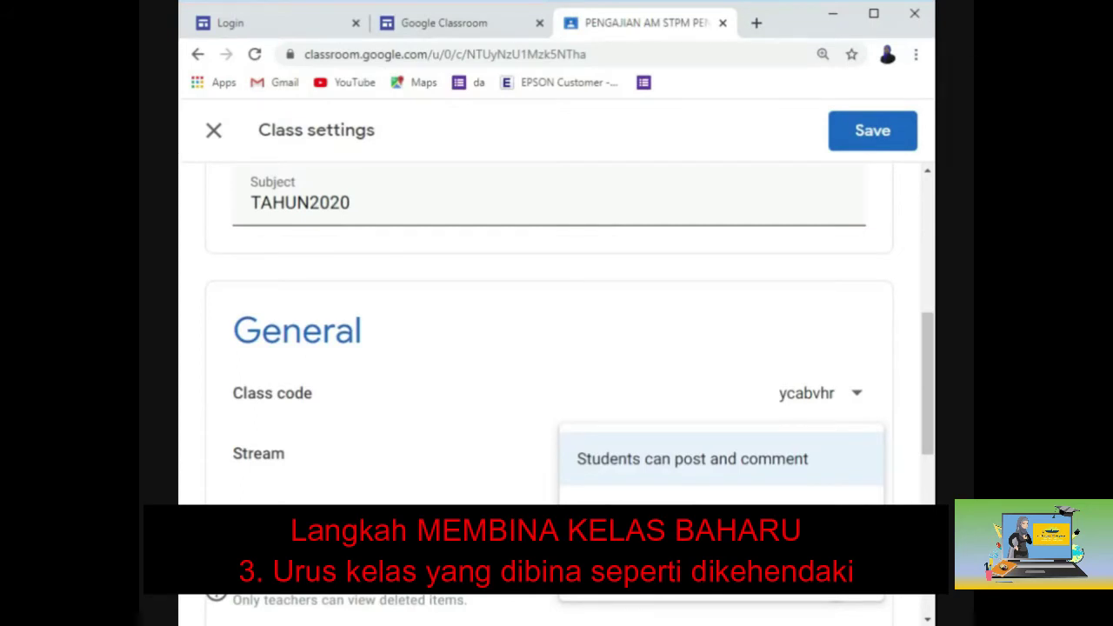
{"action": "left_click", "coordinate": [692, 504]}
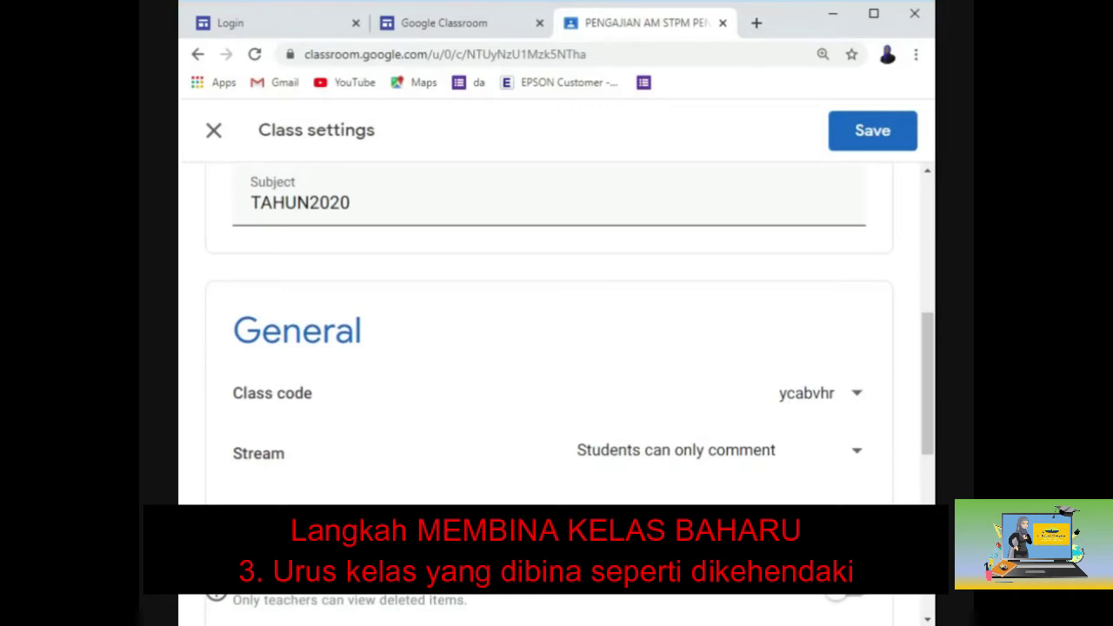
Turn off guardian summaries and save the class settings.
{"action": "scroll", "coordinate": [780, 498], "scroll_direction": "down", "scroll_amount": 2}
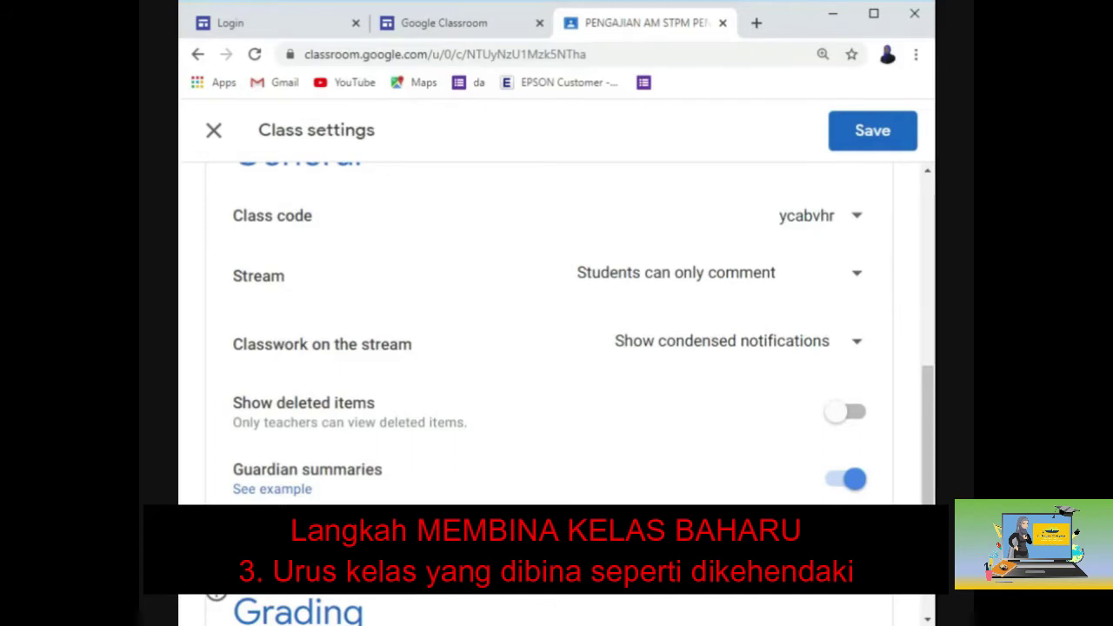
{"action": "left_click", "coordinate": [841, 487]}
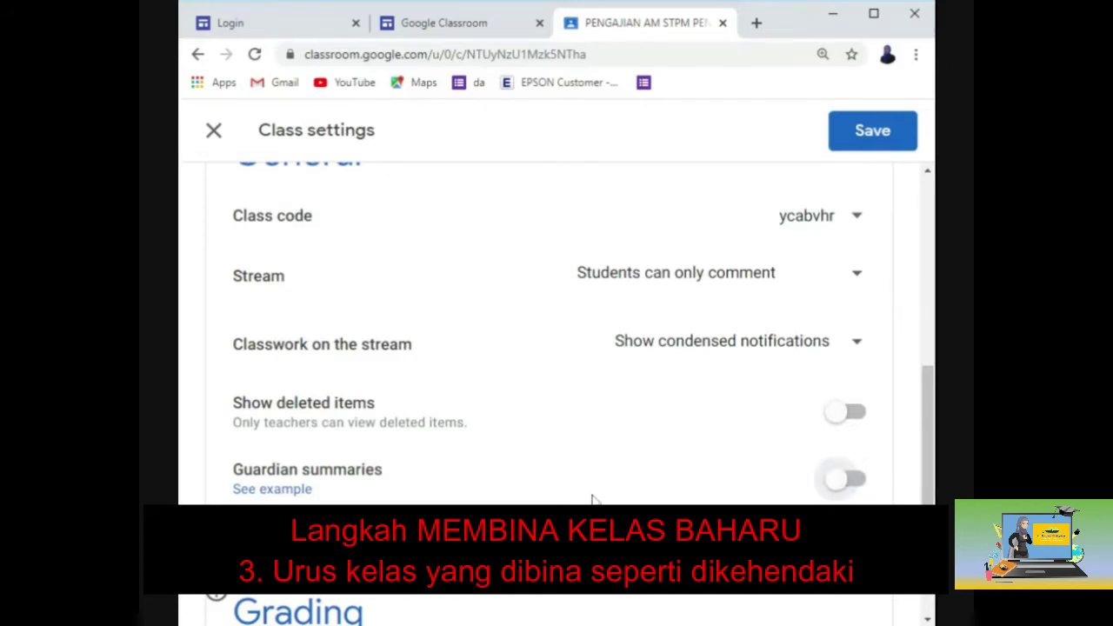
{"action": "scroll", "coordinate": [591, 500], "scroll_direction": "down", "scroll_amount": 4}
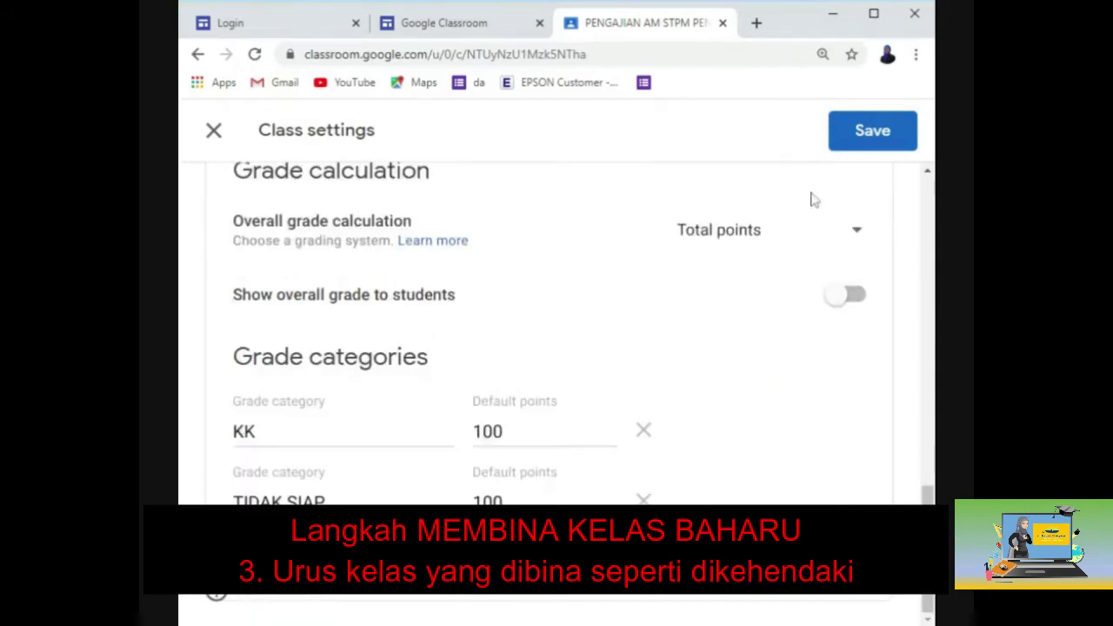
{"action": "left_click", "coordinate": [859, 152]}
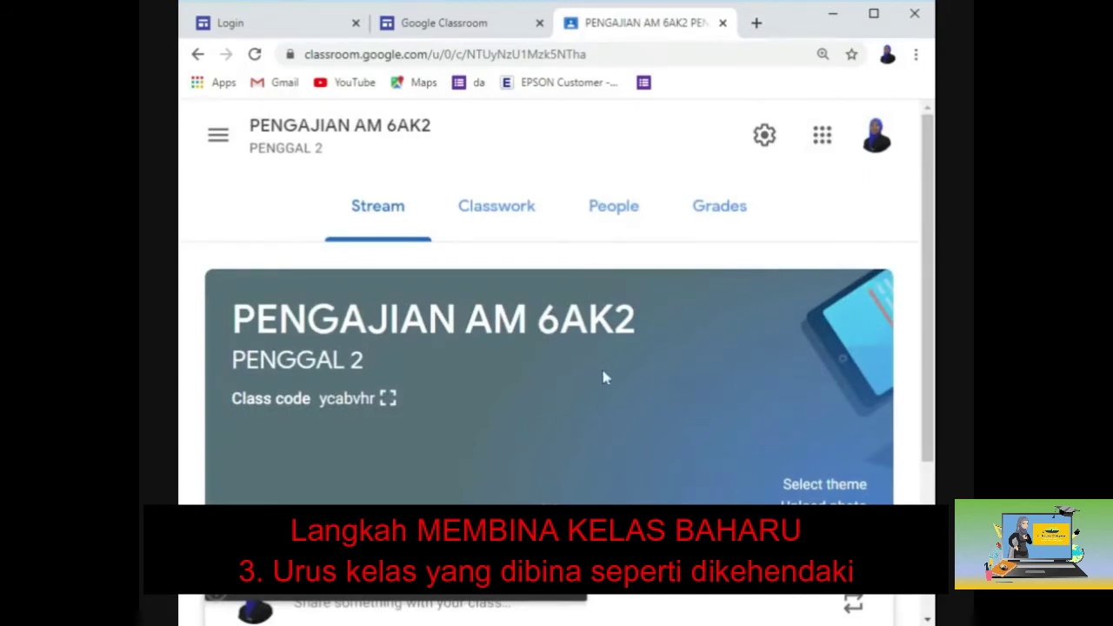
{"action": "scroll", "coordinate": [604, 377], "scroll_direction": "down", "scroll_amount": 1}
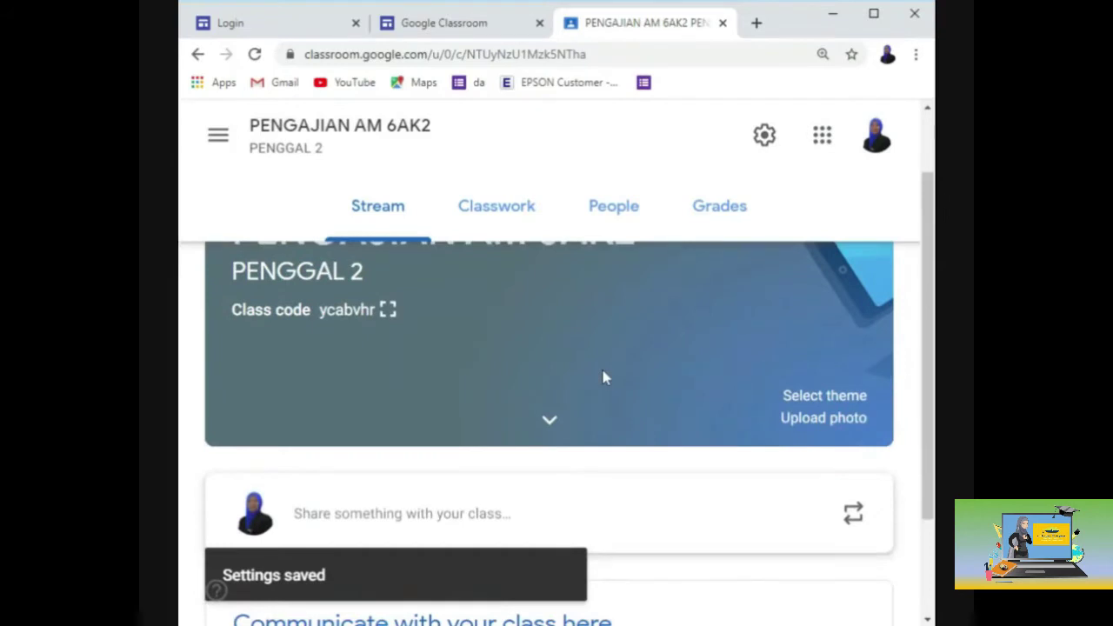
{"action": "scroll", "coordinate": [604, 377], "scroll_direction": "up", "scroll_amount": 1}
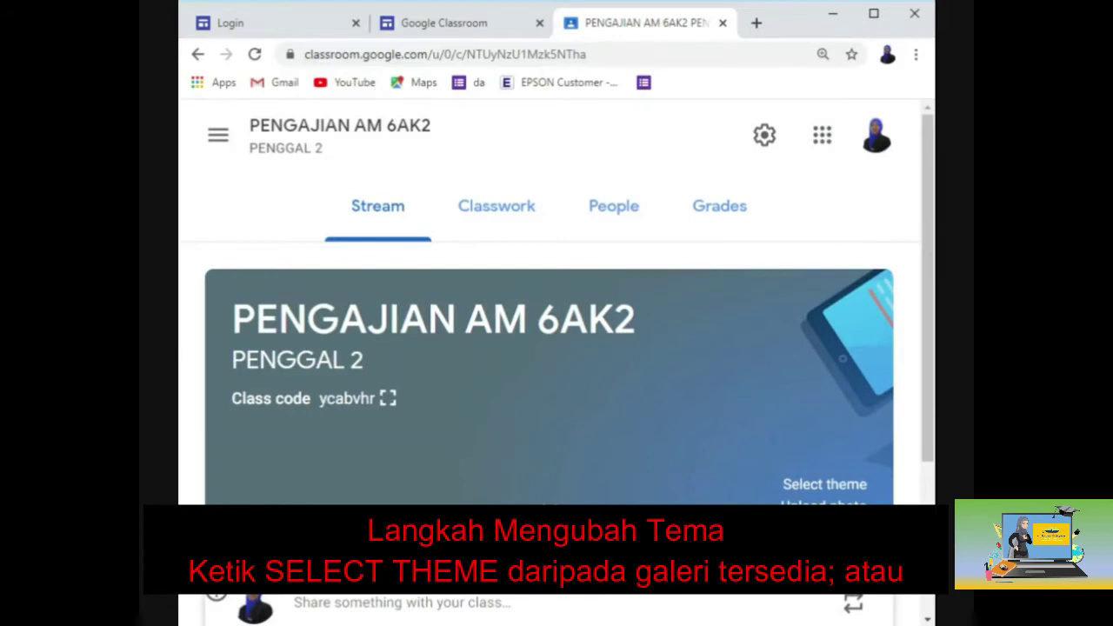
{"action": "left_click", "coordinate": [804, 487]}
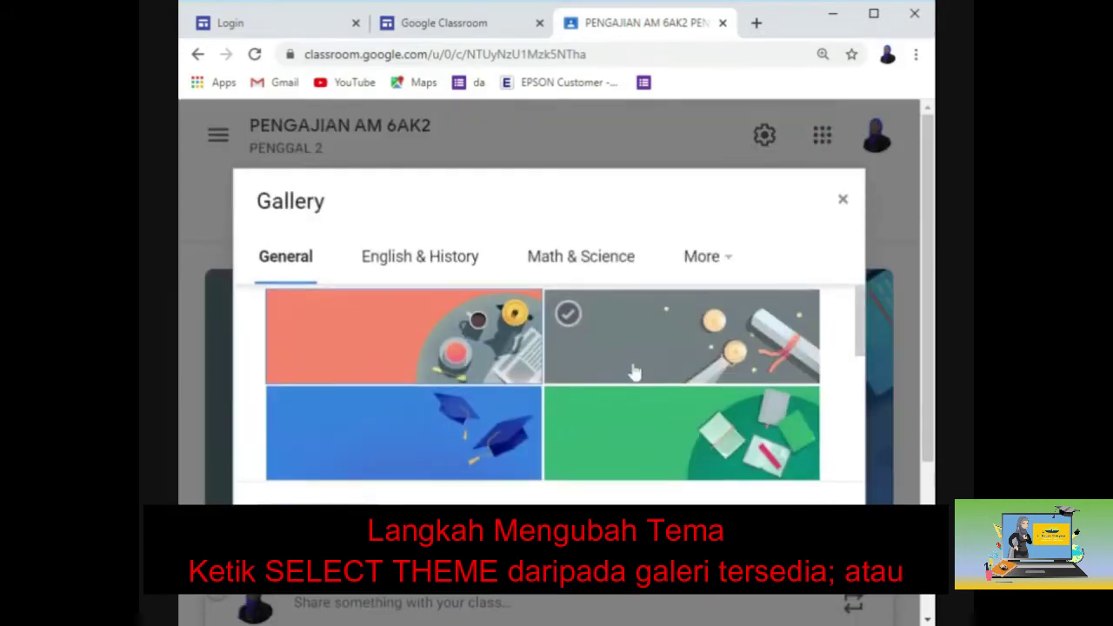
{"action": "scroll", "coordinate": [629, 373], "scroll_direction": "down", "scroll_amount": 3}
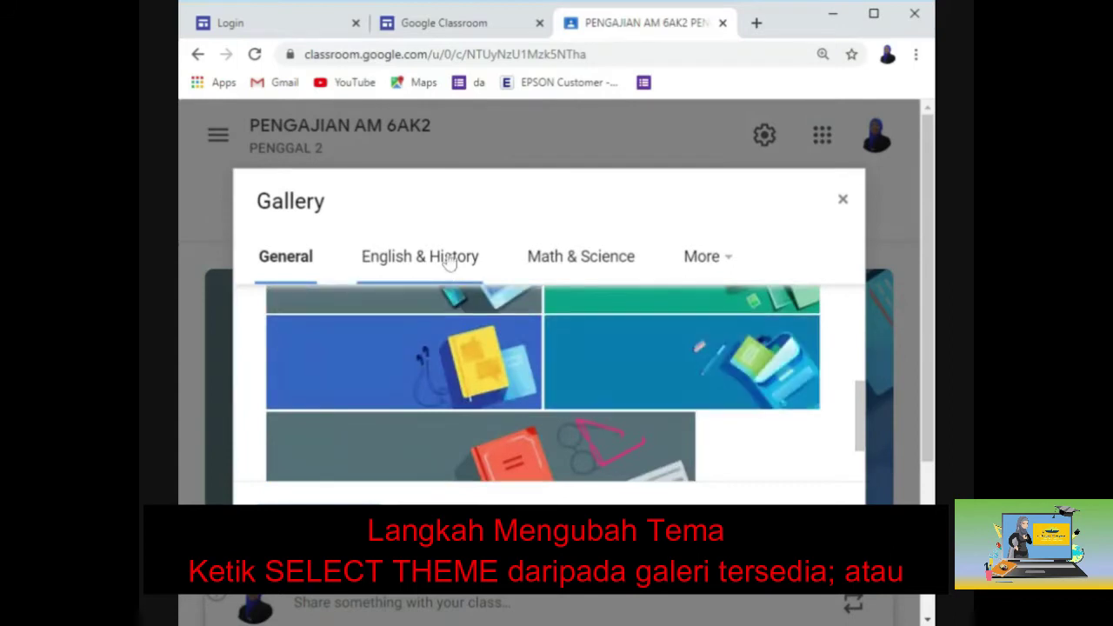
{"action": "left_click", "coordinate": [442, 259]}
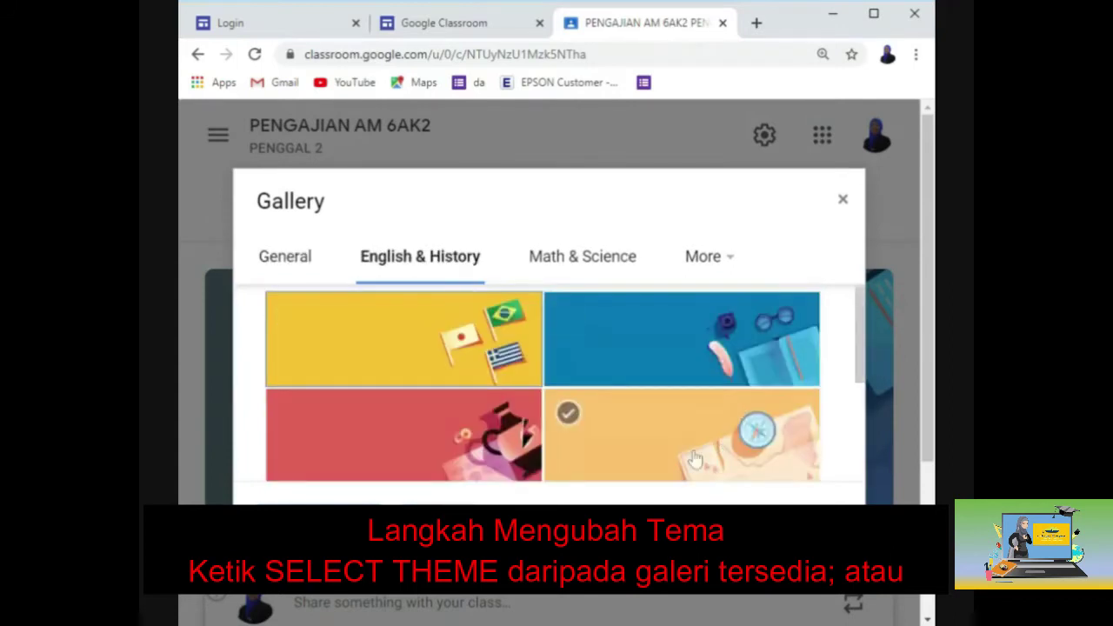
{"action": "scroll", "coordinate": [626, 348], "scroll_direction": "down", "scroll_amount": 1}
{"action": "left_click", "coordinate": [598, 267]}
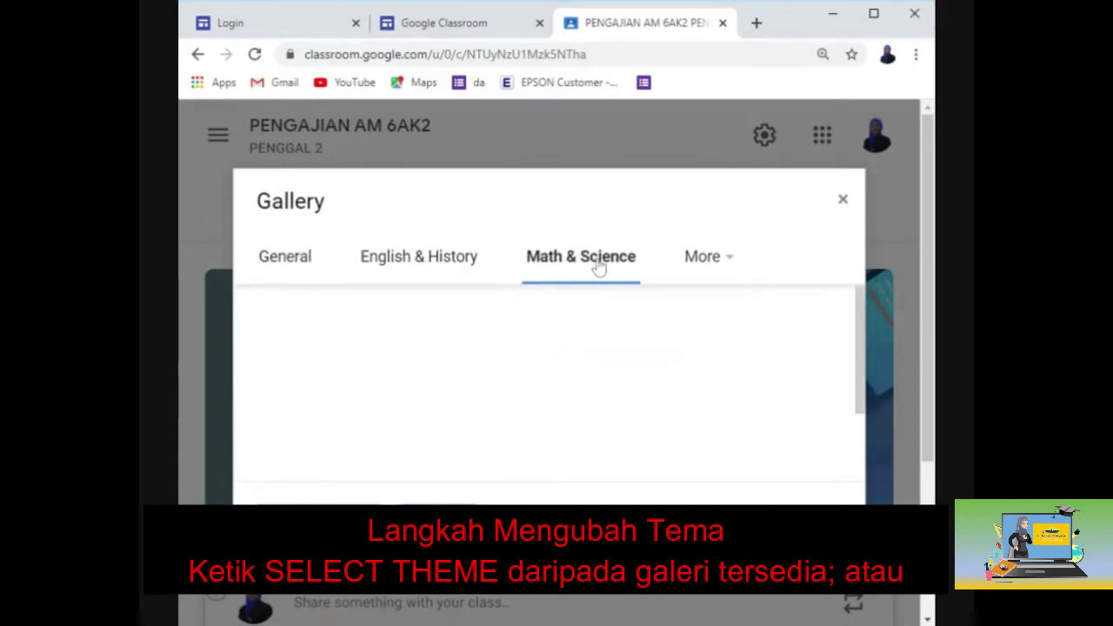
{"action": "scroll", "coordinate": [643, 405], "scroll_direction": "down", "scroll_amount": 1}
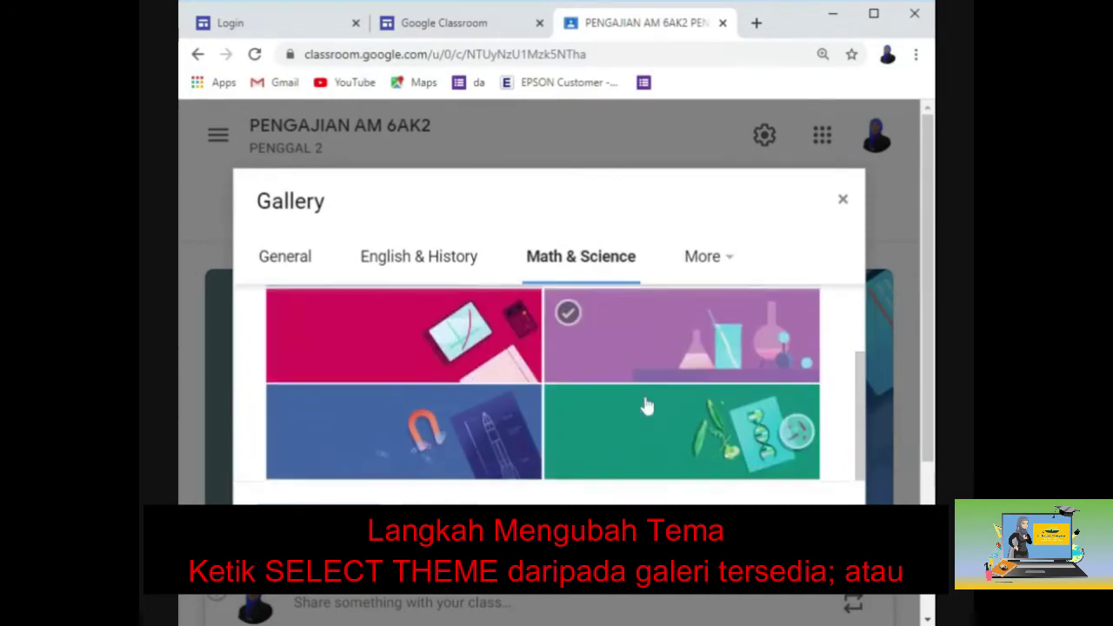
{"action": "scroll", "coordinate": [646, 405], "scroll_direction": "up", "scroll_amount": 1}
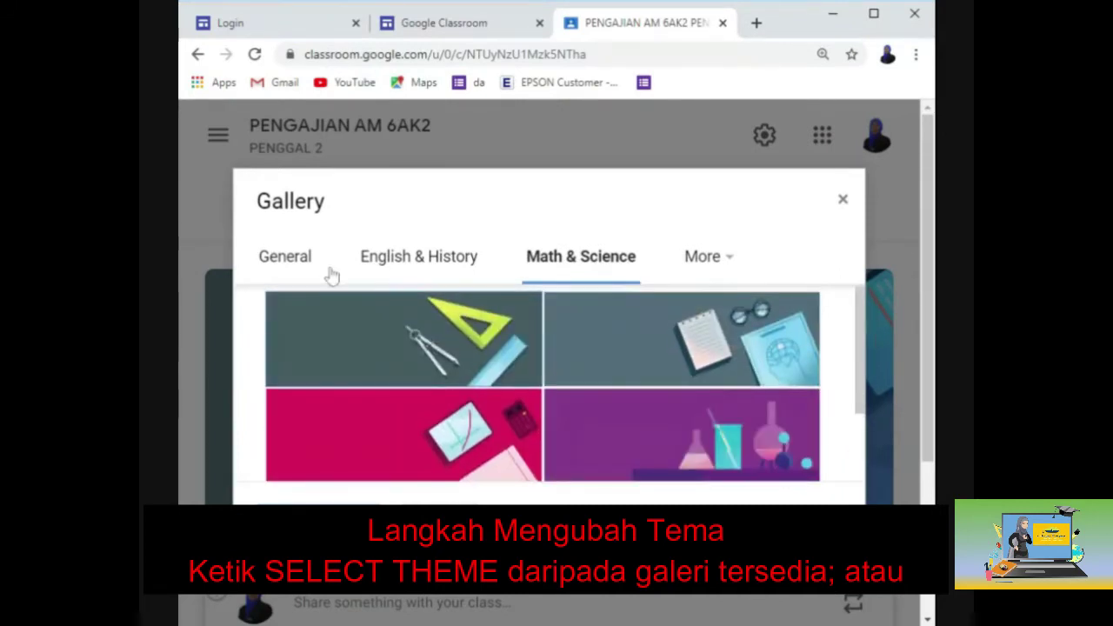
{"action": "left_click", "coordinate": [462, 272]}
{"action": "scroll", "coordinate": [563, 390], "scroll_direction": "down", "scroll_amount": 2}
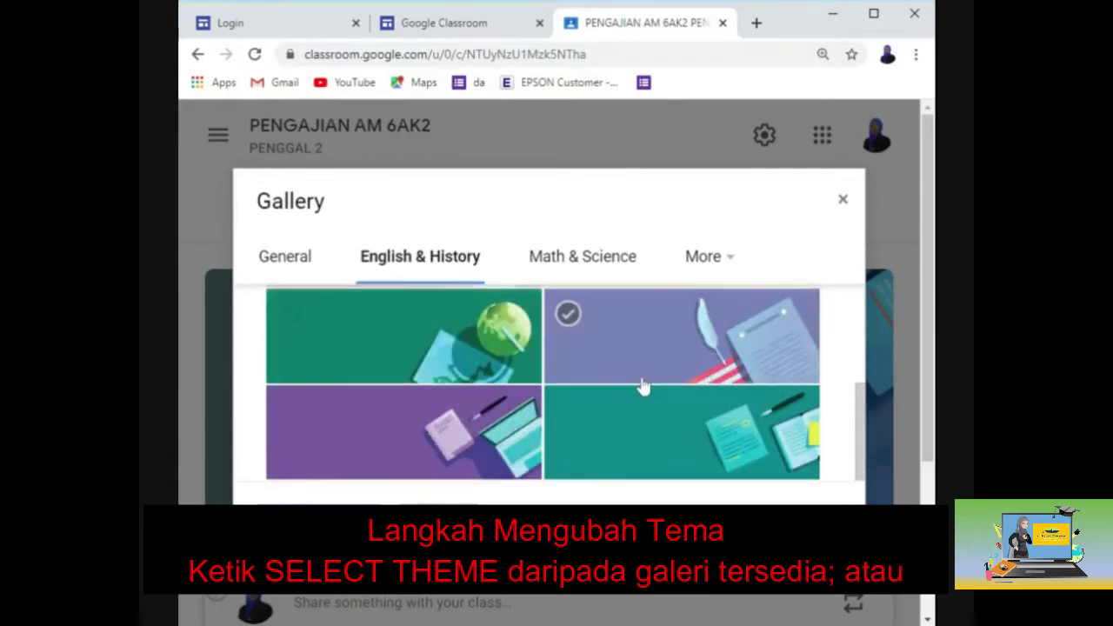
{"action": "left_click", "coordinate": [669, 361]}
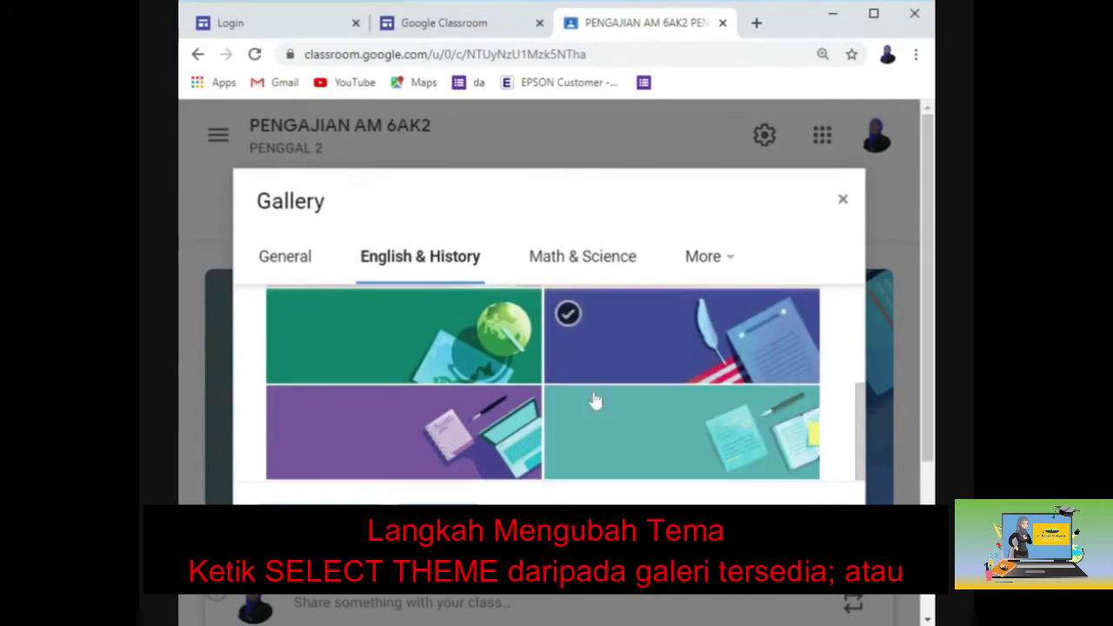
{"action": "left_click", "coordinate": [513, 434]}
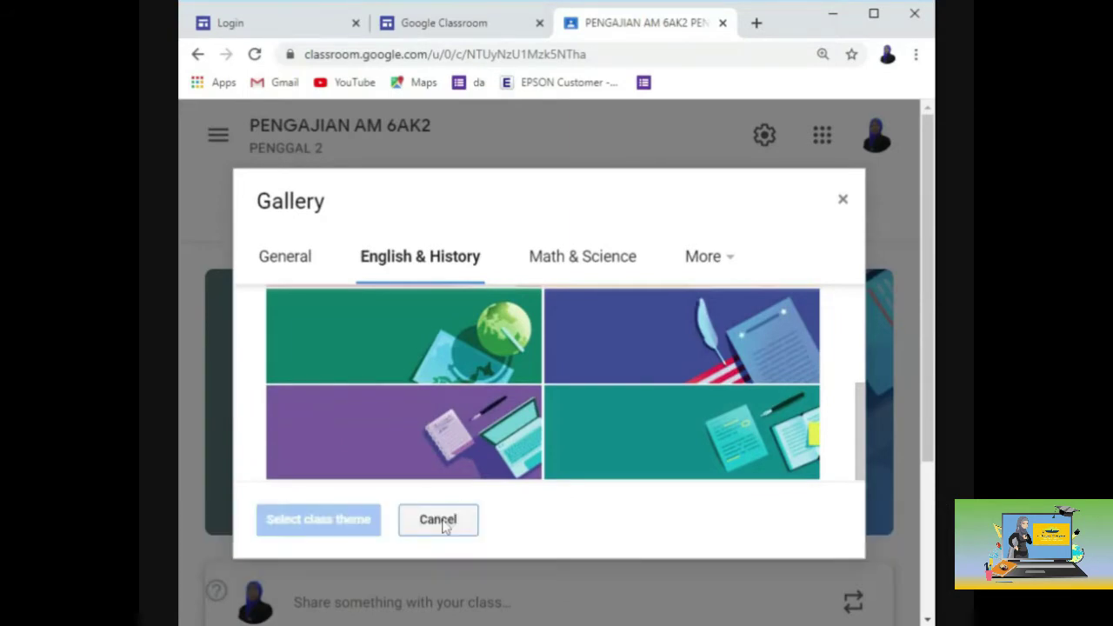
{"action": "left_click", "coordinate": [439, 520]}
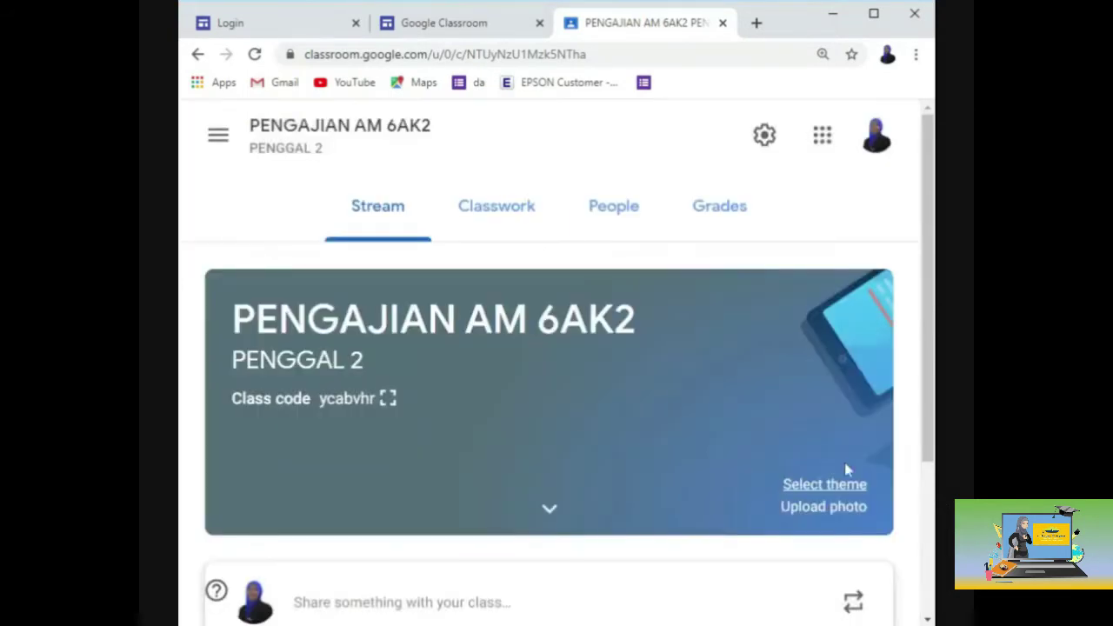
Upload asean2.png, crop it, and apply it as the class banner theme.
{"action": "left_click", "coordinate": [791, 509]}
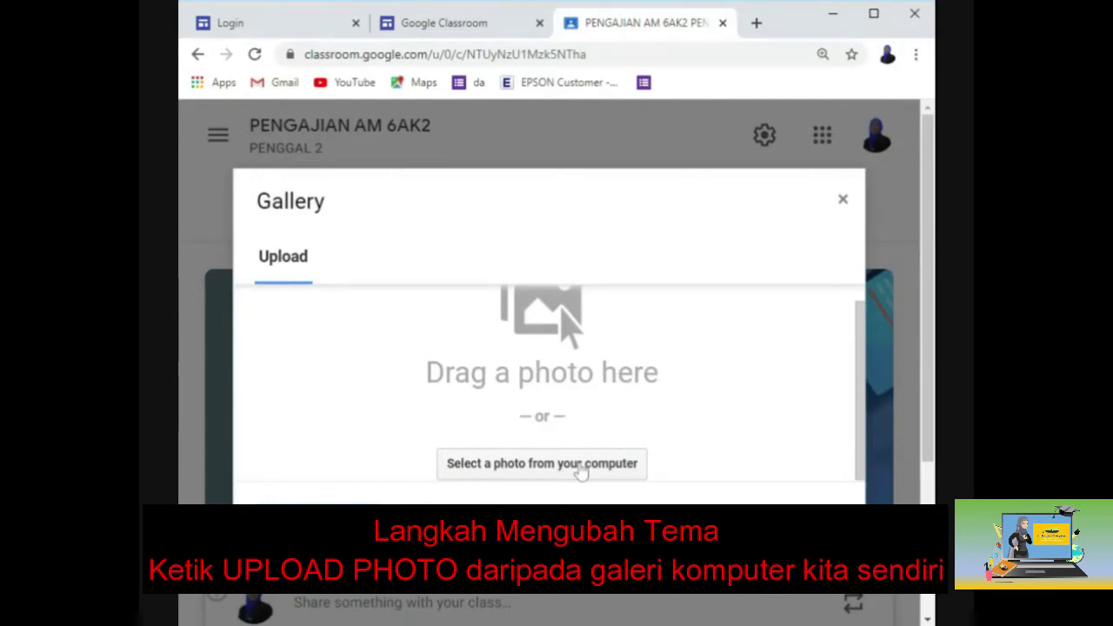
{"action": "left_click", "coordinate": [580, 467]}
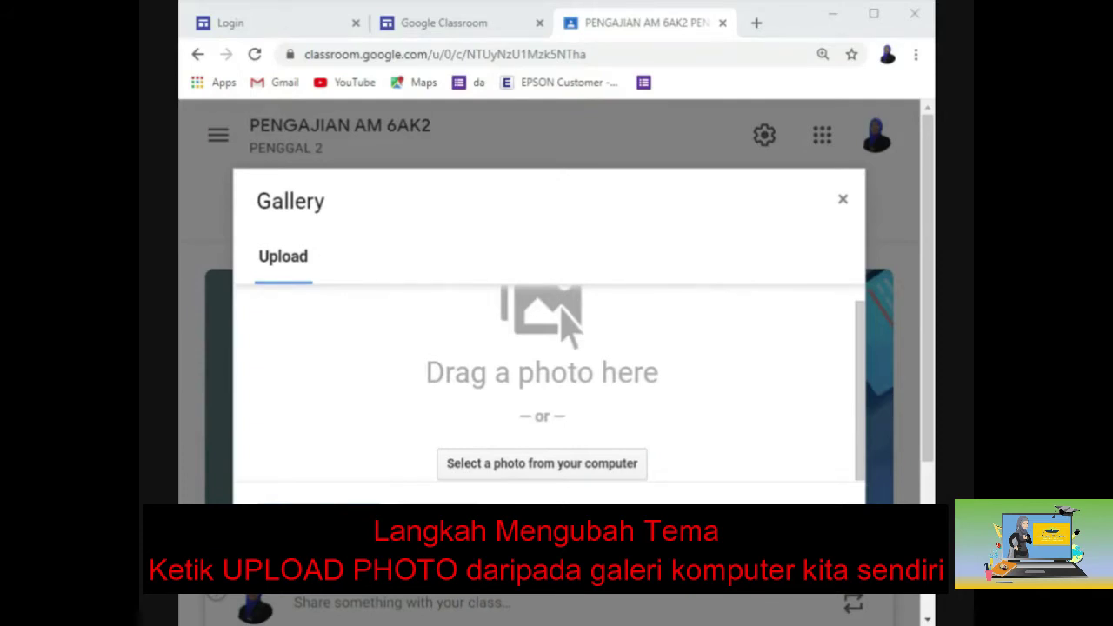
{"action": "key", "text": "Return"}
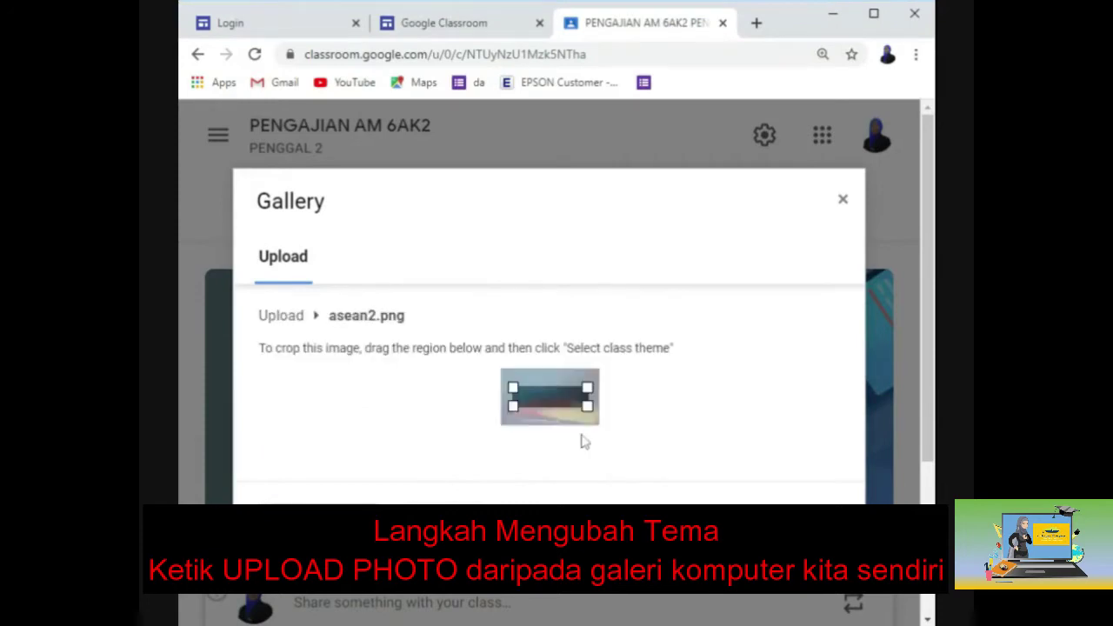
{"action": "left_click_drag", "start_coordinate": [589, 406], "coordinate": [601, 439]}
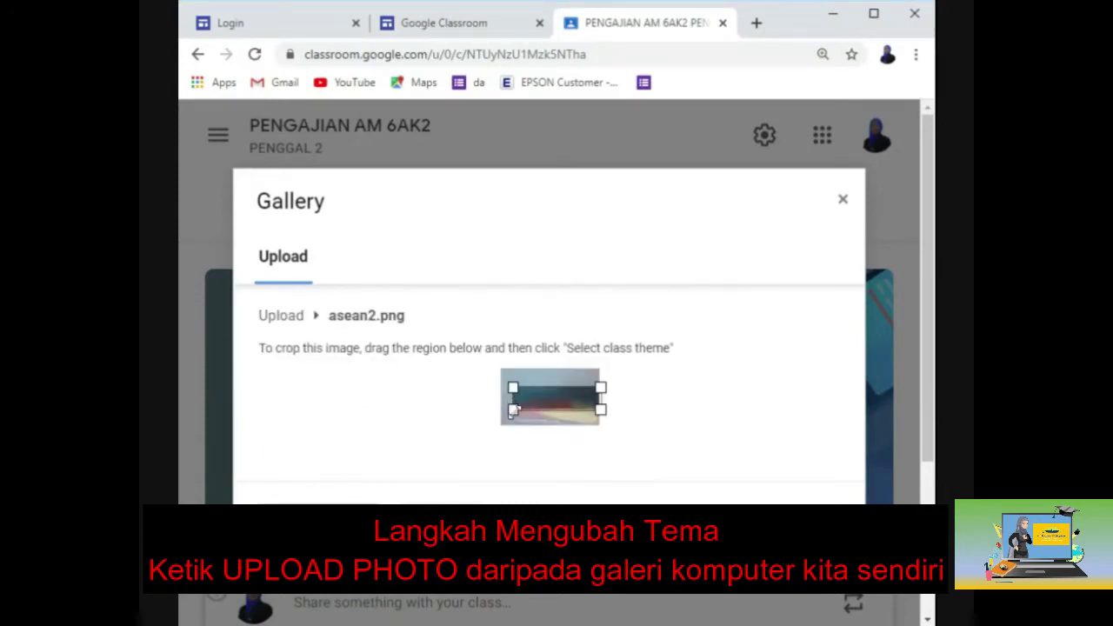
{"action": "left_click_drag", "start_coordinate": [513, 411], "coordinate": [490, 449]}
{"action": "left_click_drag", "start_coordinate": [543, 391], "coordinate": [541, 408]}
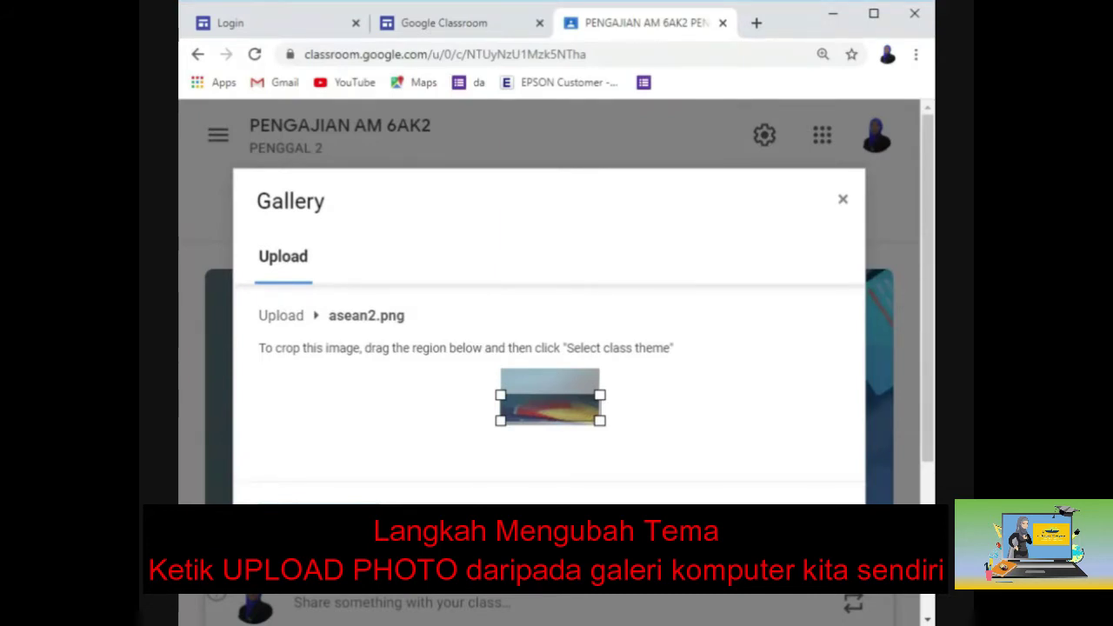
{"action": "key", "text": "Escape"}
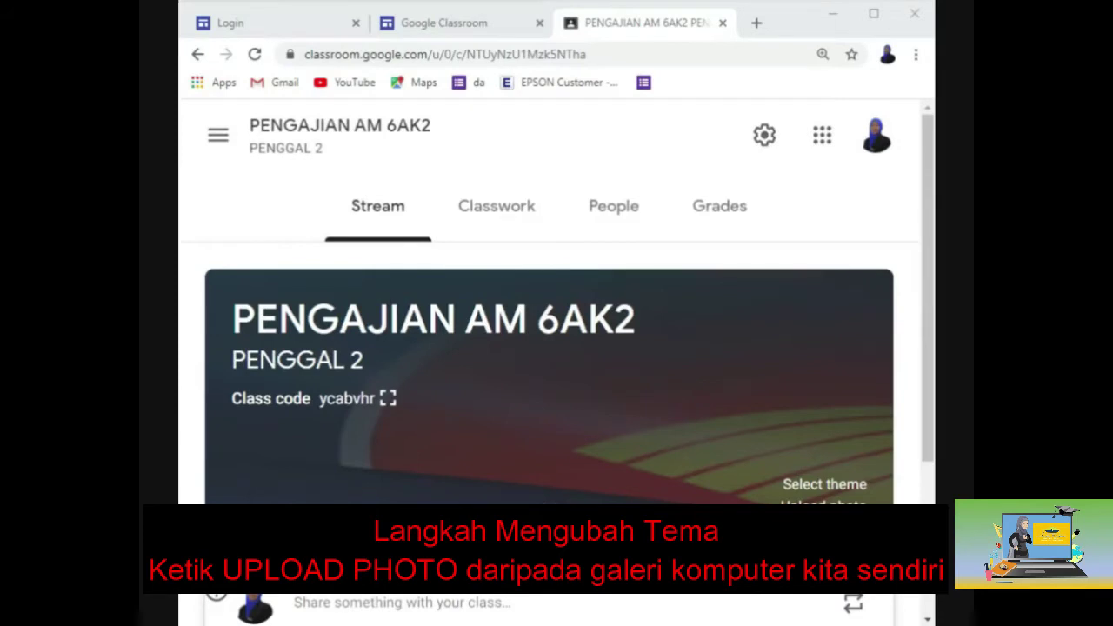
{"action": "scroll", "coordinate": [614, 442], "scroll_direction": "down", "scroll_amount": 1}
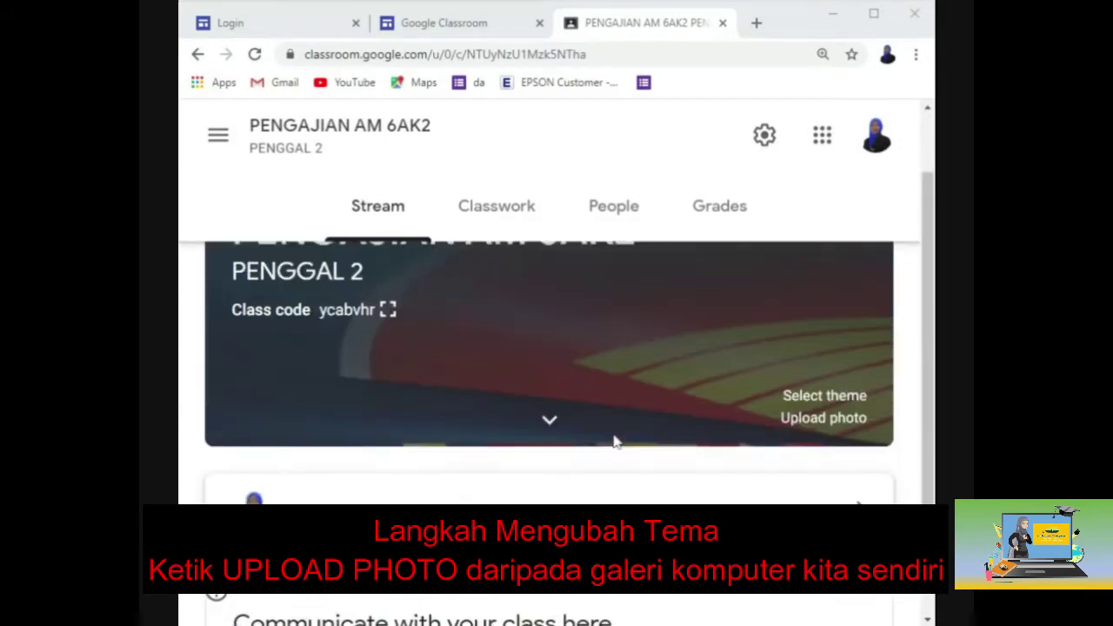
{"action": "scroll", "coordinate": [616, 414], "scroll_direction": "up", "scroll_amount": 1}
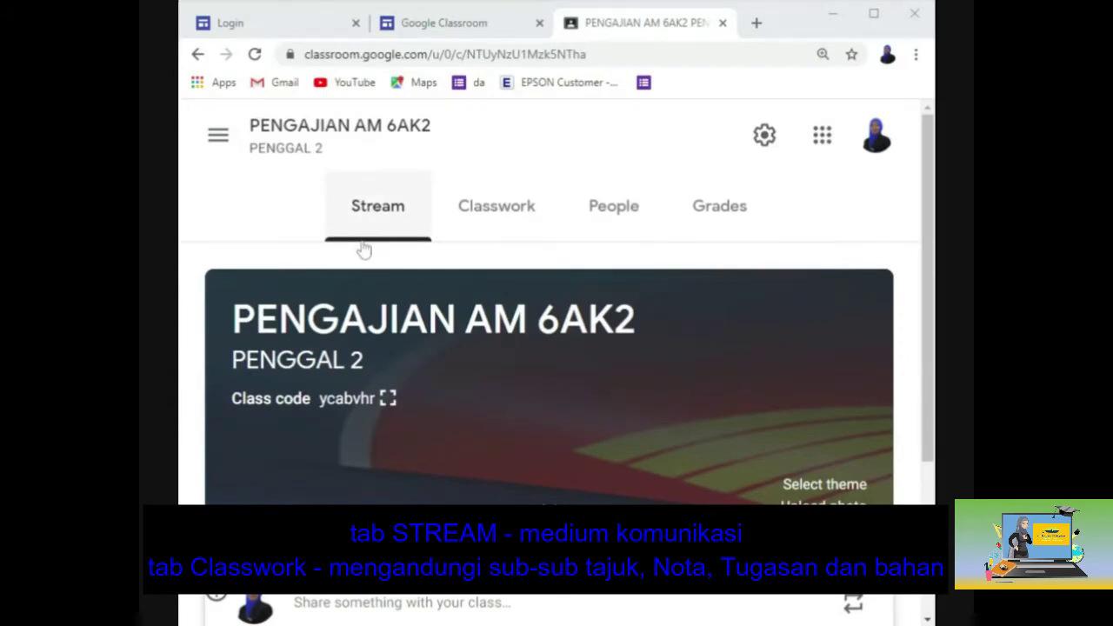
{"action": "scroll", "coordinate": [550, 312], "scroll_direction": "down", "scroll_amount": 2}
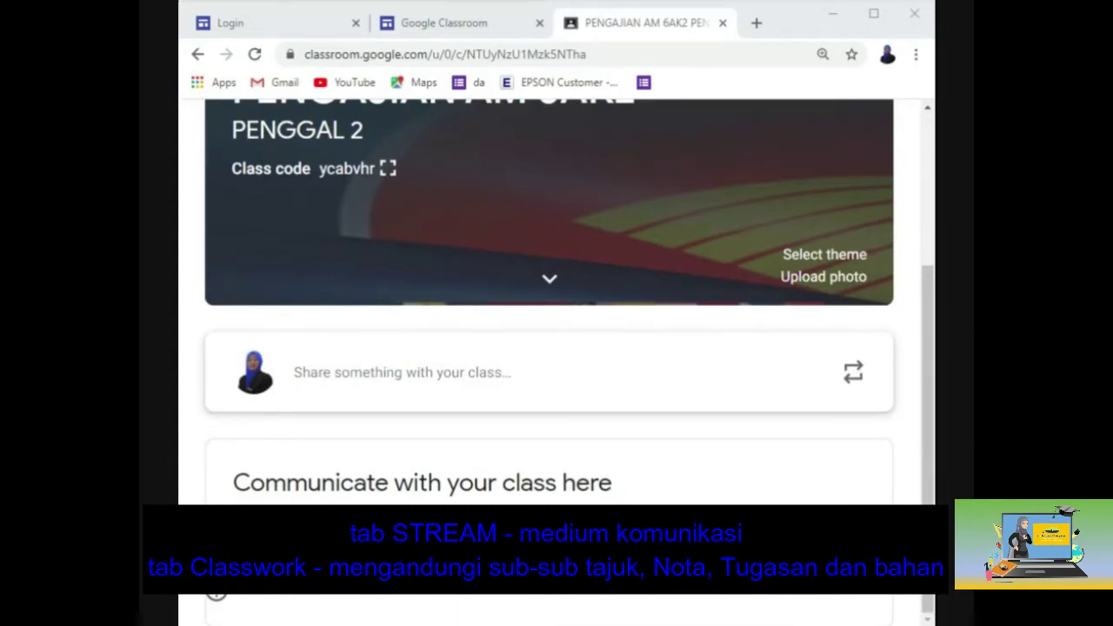
Post the announcement 'KENALKAN DIRI ANDA' to the class, with the Google Drive attachment option chosen.
{"action": "left_click", "coordinate": [400, 381]}
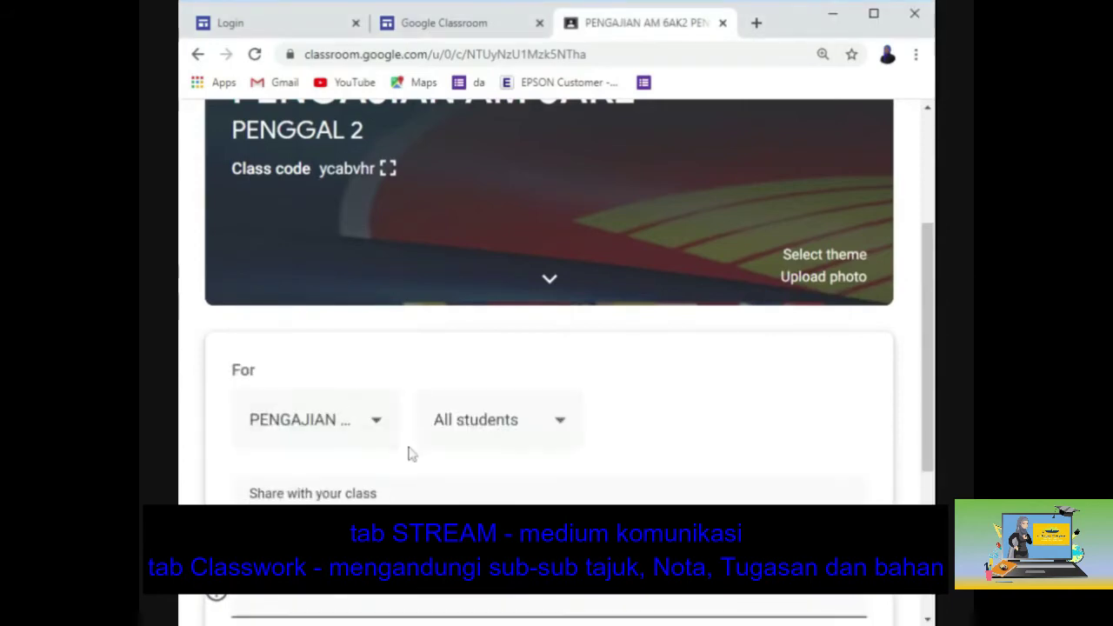
{"action": "scroll", "coordinate": [429, 491], "scroll_direction": "down", "scroll_amount": 1}
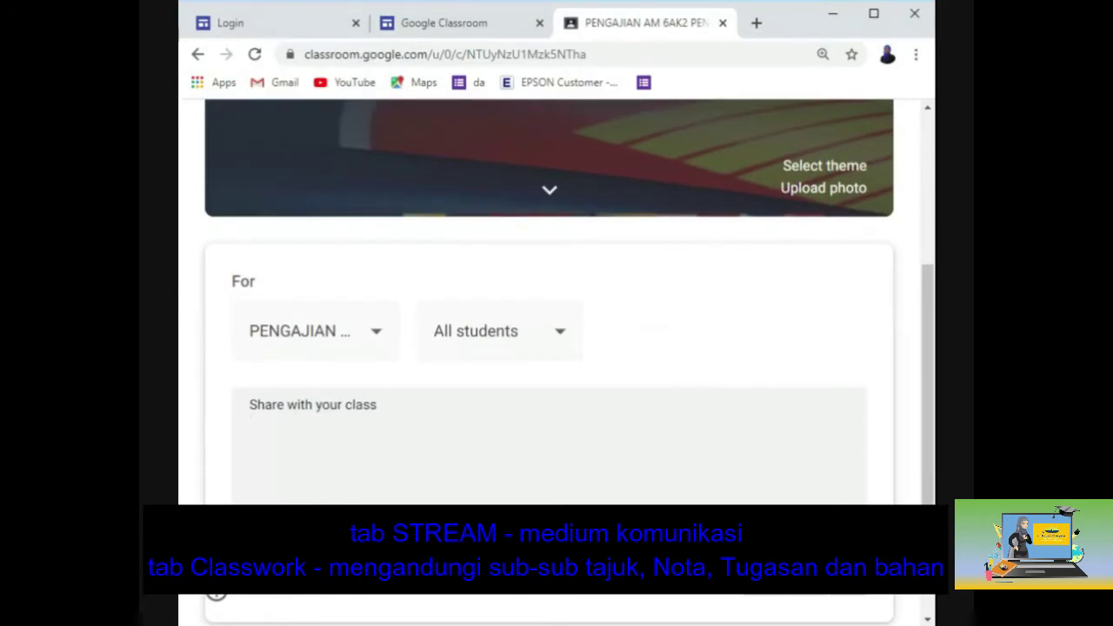
{"action": "type", "text": "KENALKAN DIRI ANDA"}
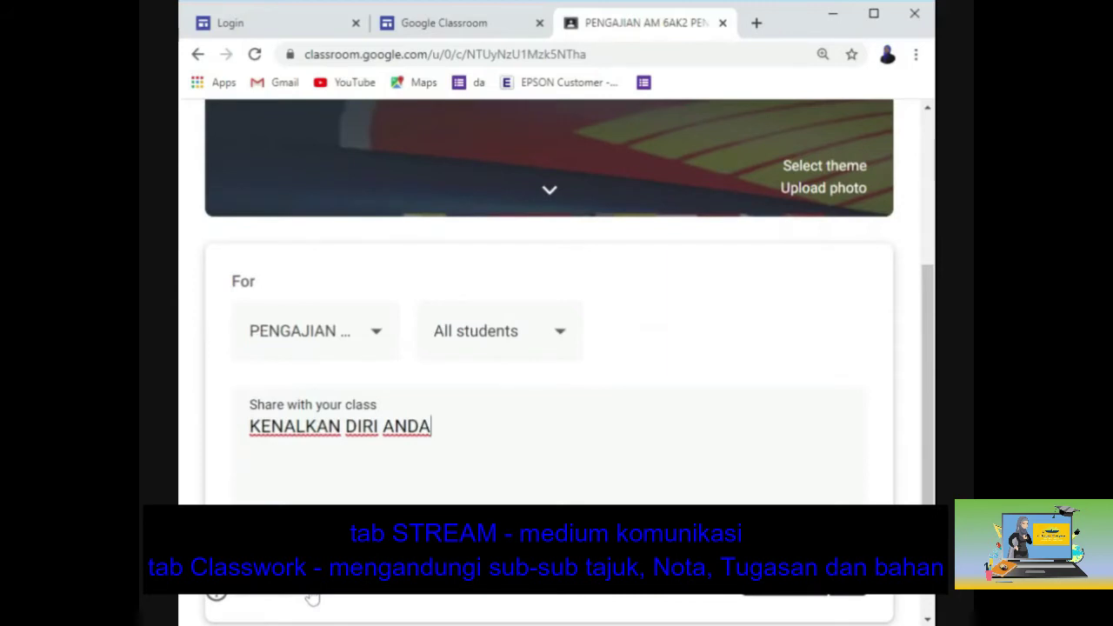
{"action": "left_click", "coordinate": [311, 597]}
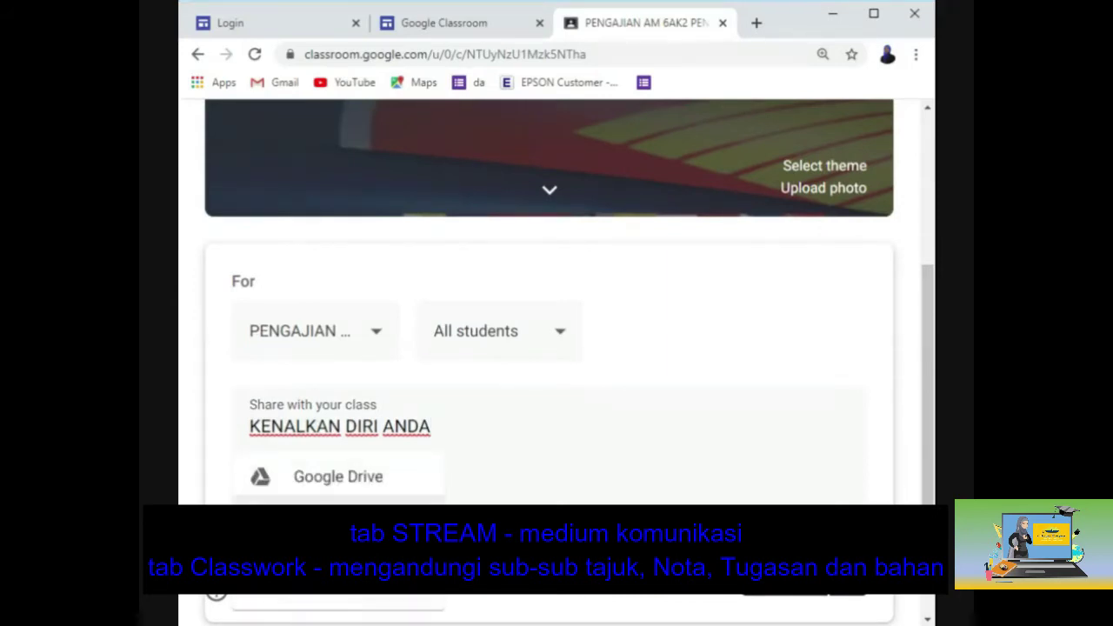
{"action": "left_click", "coordinate": [360, 481]}
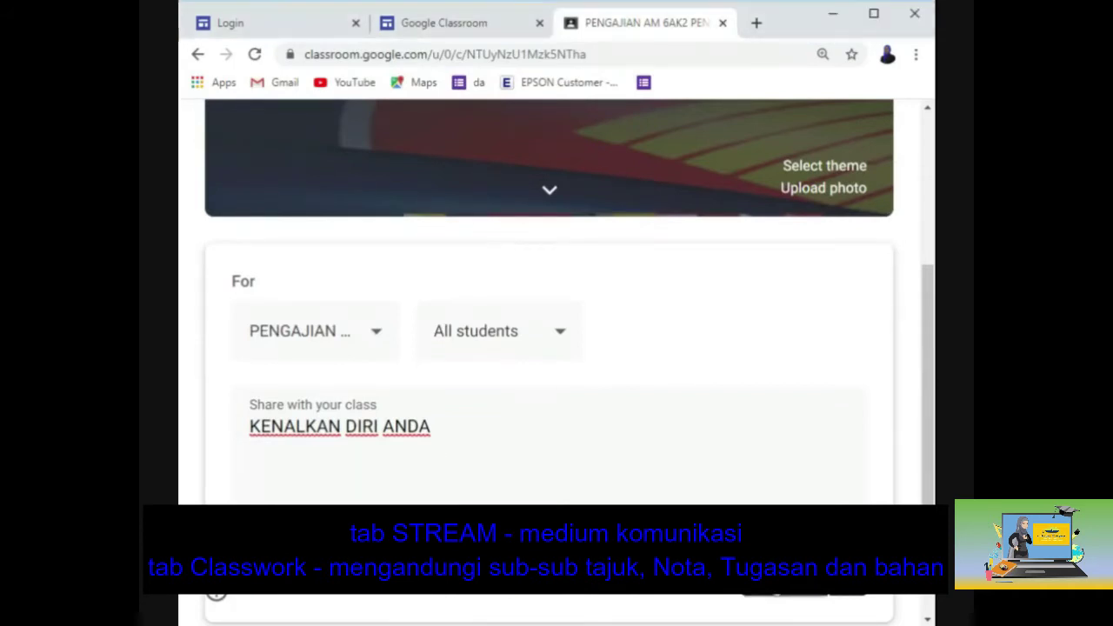
{"action": "left_click", "coordinate": [809, 597]}
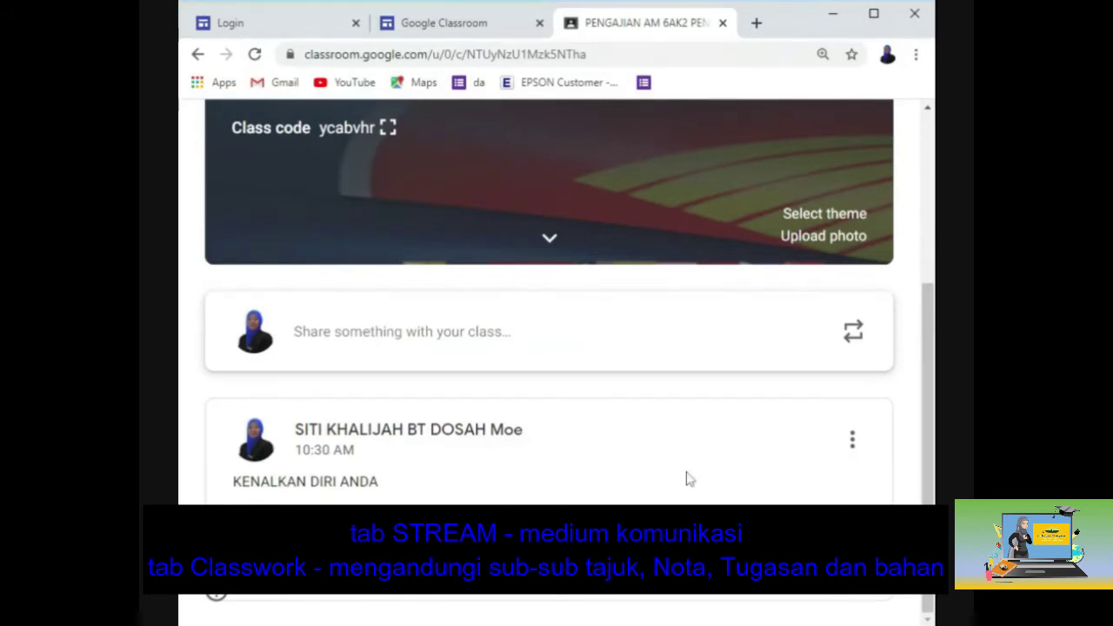
{"action": "scroll", "coordinate": [561, 498], "scroll_direction": "up", "scroll_amount": 3}
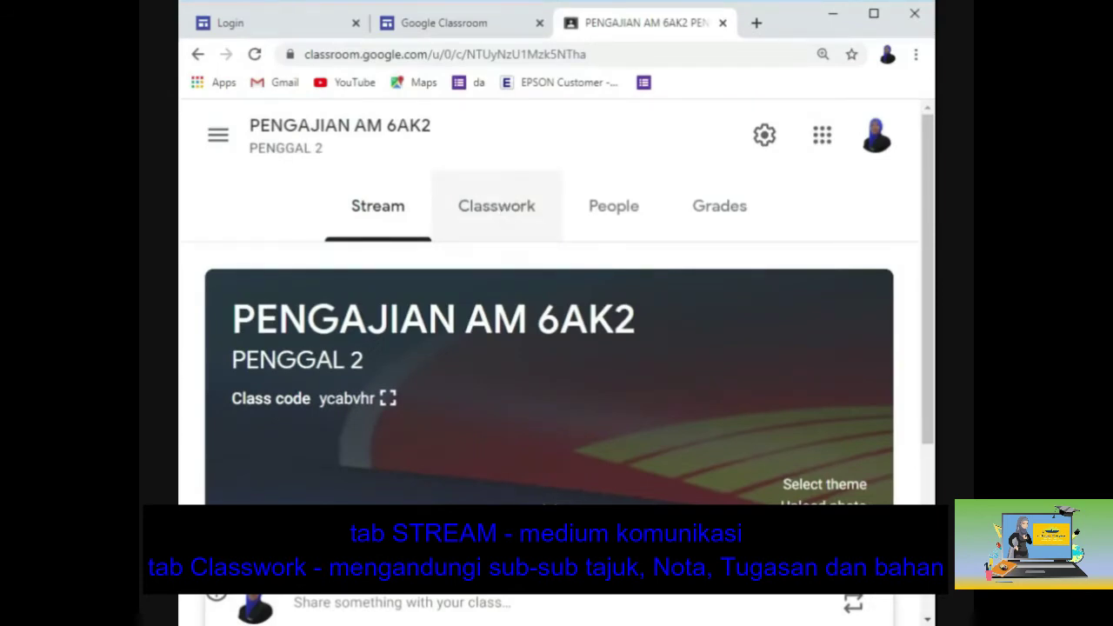
Review the class's People list, return to Classes home, and open the join-or-create menu.
{"action": "left_click", "coordinate": [626, 211]}
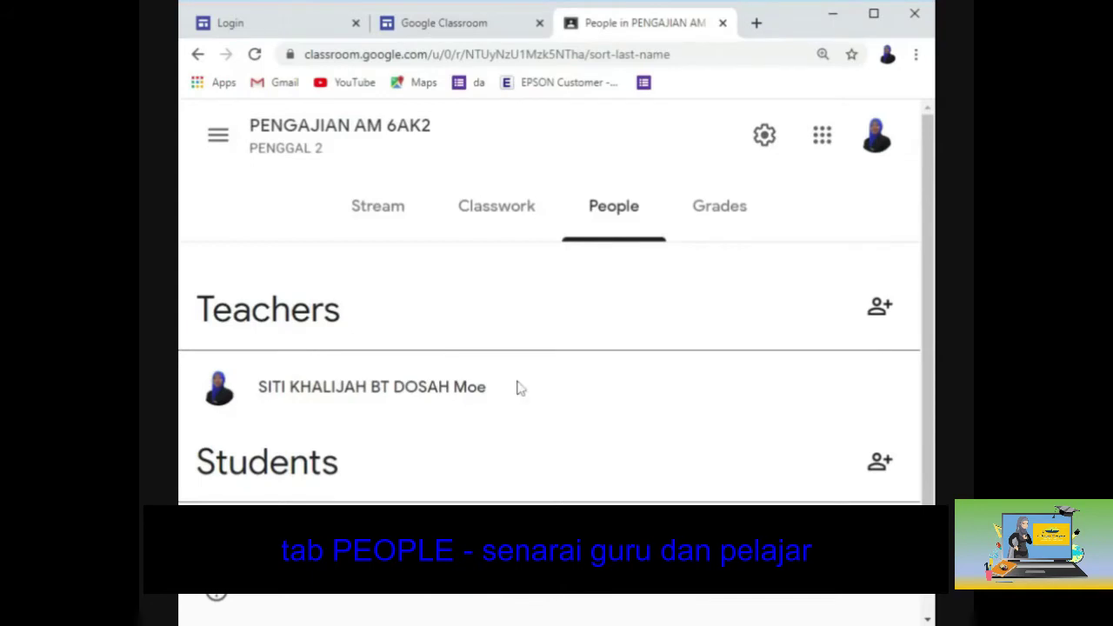
{"action": "scroll", "coordinate": [518, 387], "scroll_direction": "down", "scroll_amount": 1}
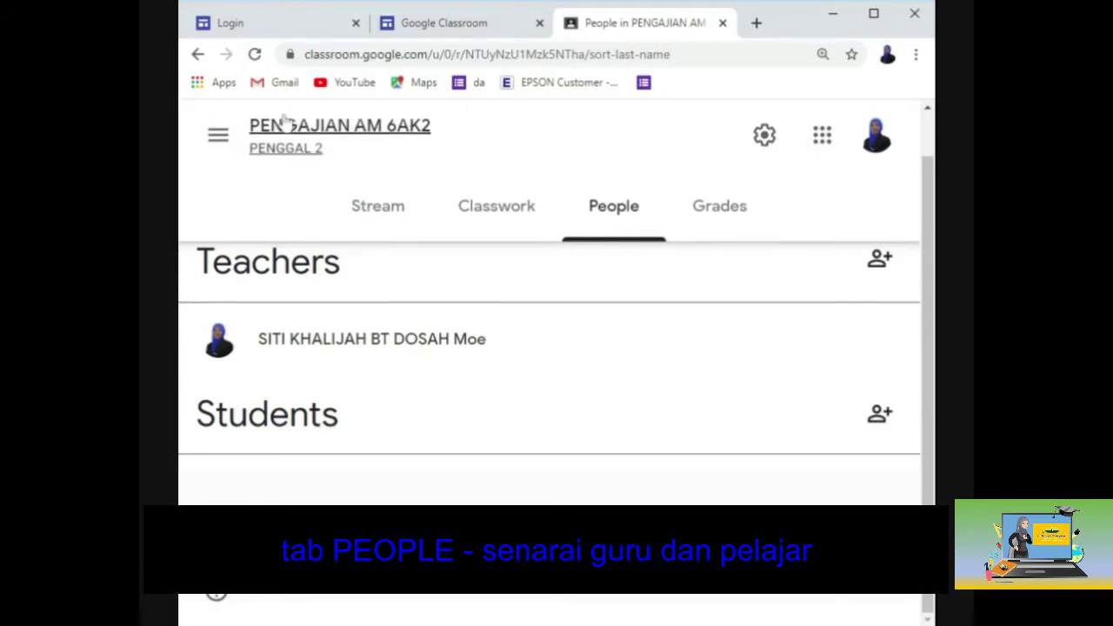
{"action": "left_click", "coordinate": [261, 149]}
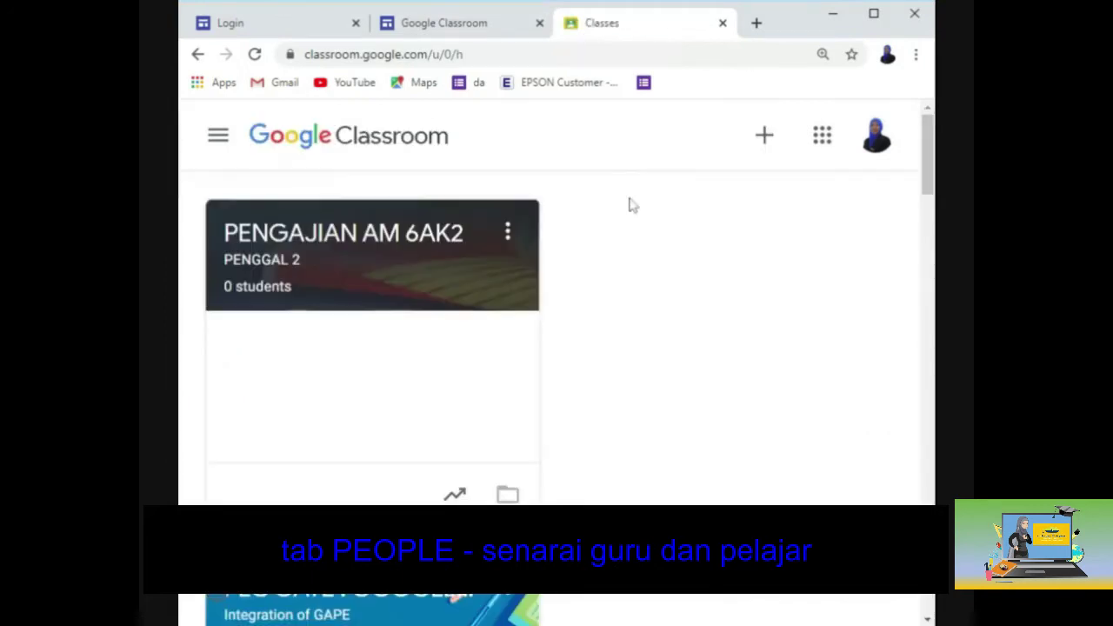
{"action": "left_click", "coordinate": [770, 140]}
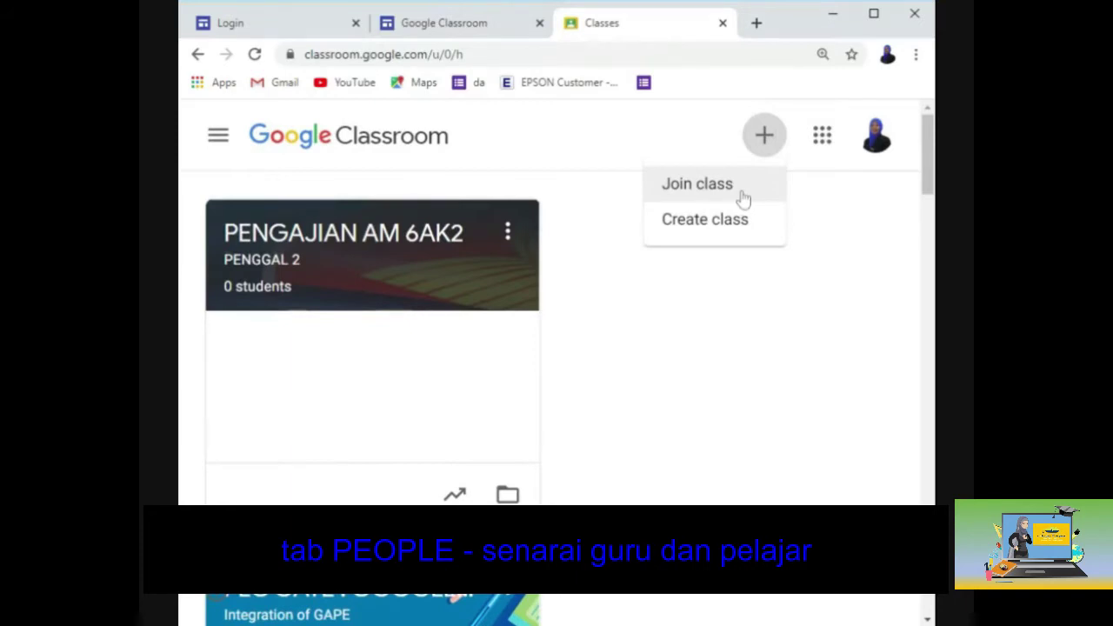
Open PENGAJIAN AM 6AK2's People page and preview the teacher and student invite forms without sending.
{"action": "left_click", "coordinate": [359, 254]}
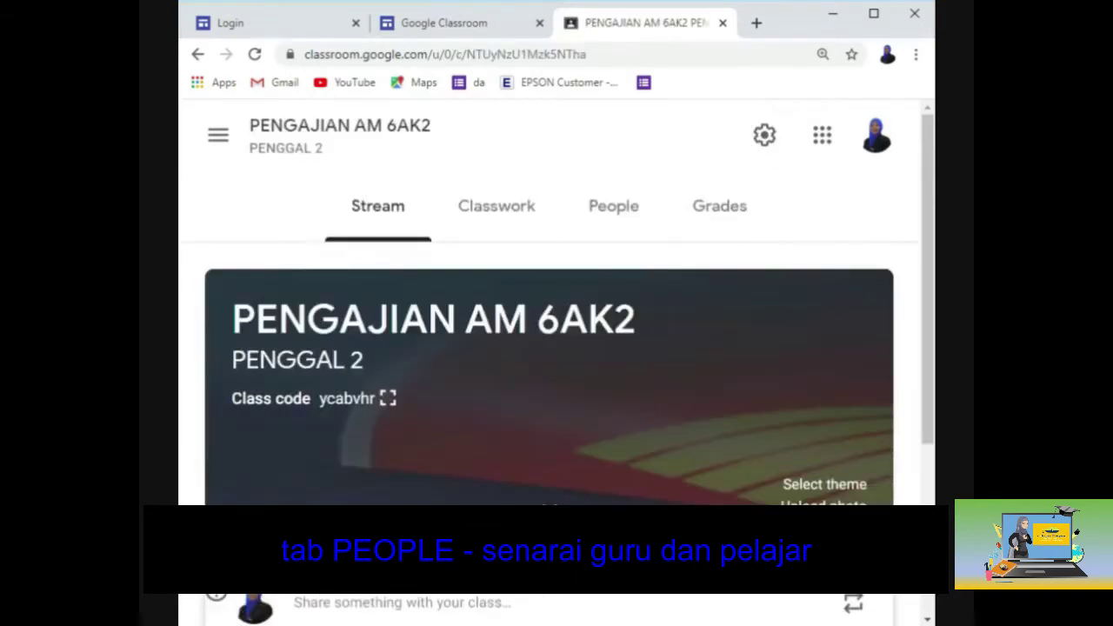
{"action": "left_click", "coordinate": [625, 232]}
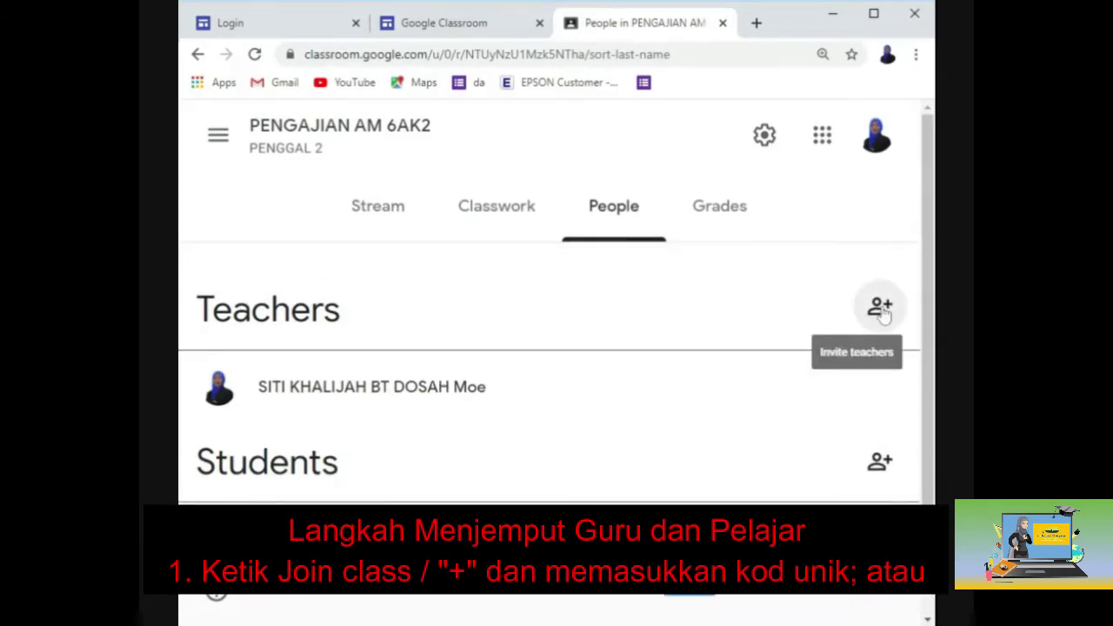
{"action": "left_click", "coordinate": [879, 308]}
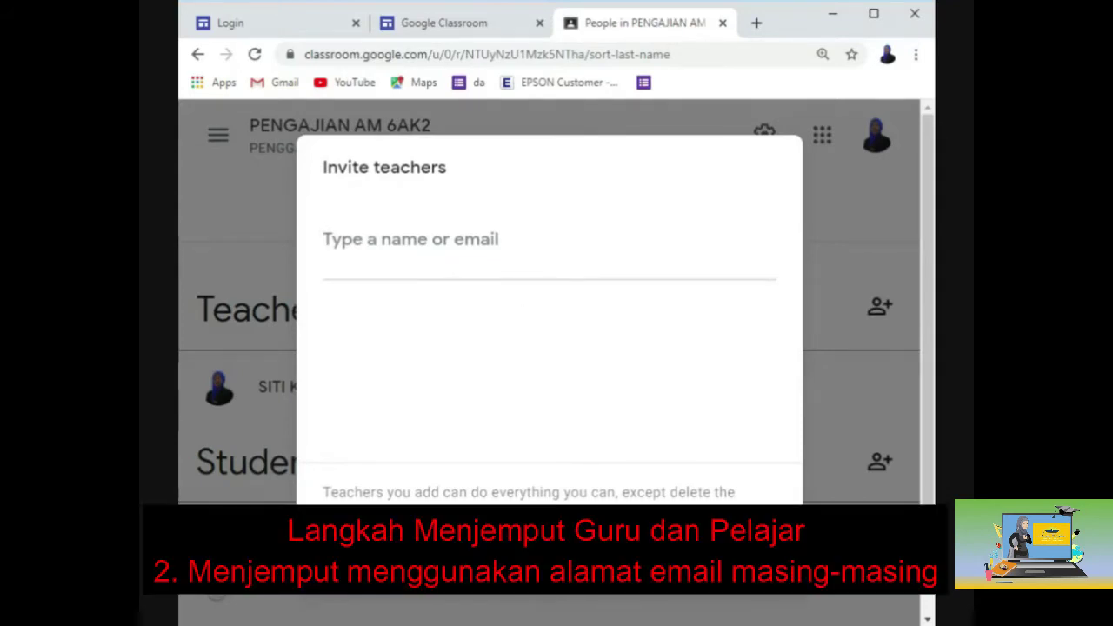
{"action": "key", "text": "Escape"}
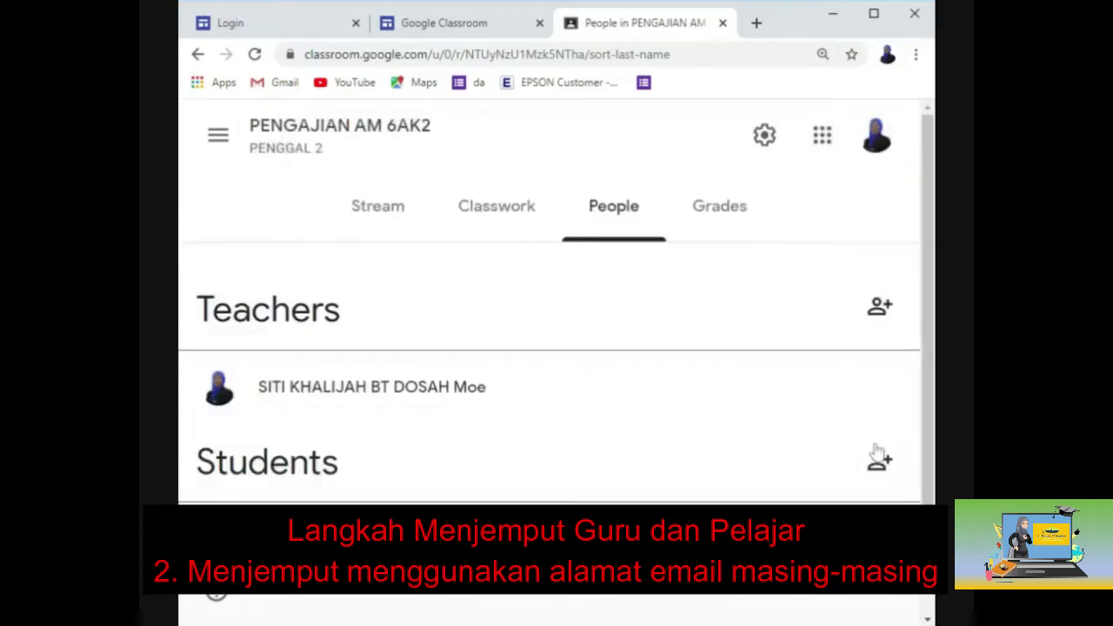
{"action": "left_click", "coordinate": [901, 474]}
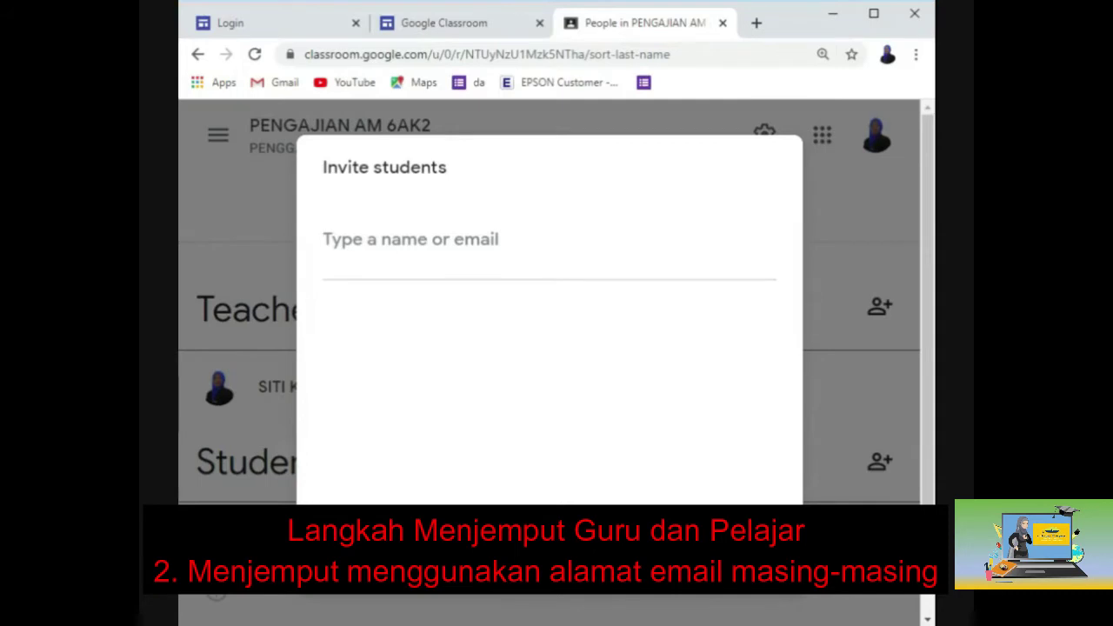
{"action": "key", "text": "Escape"}
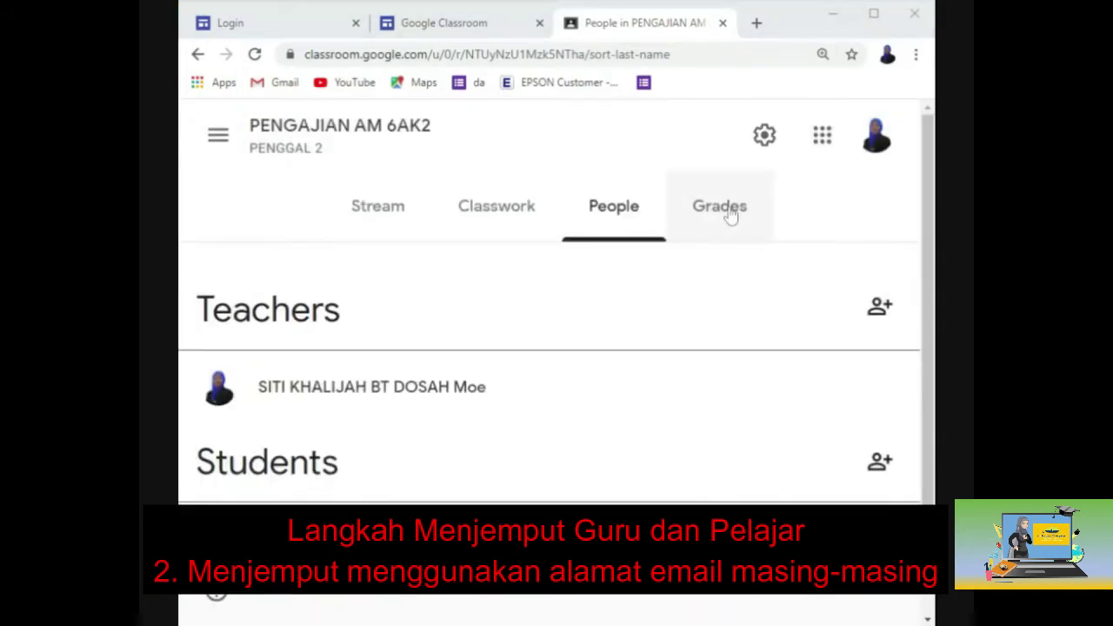
View the empty gradebook, then minimize the window to reveal the S2_Pengajian Am class.
{"action": "left_click", "coordinate": [730, 215]}
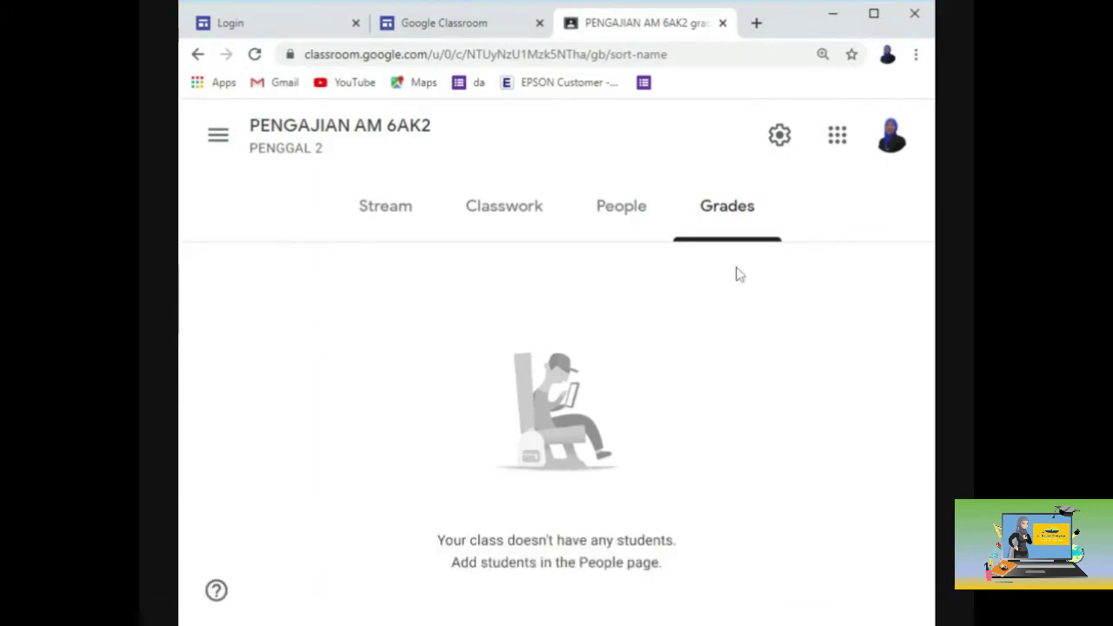
{"action": "left_click", "coordinate": [831, 24]}
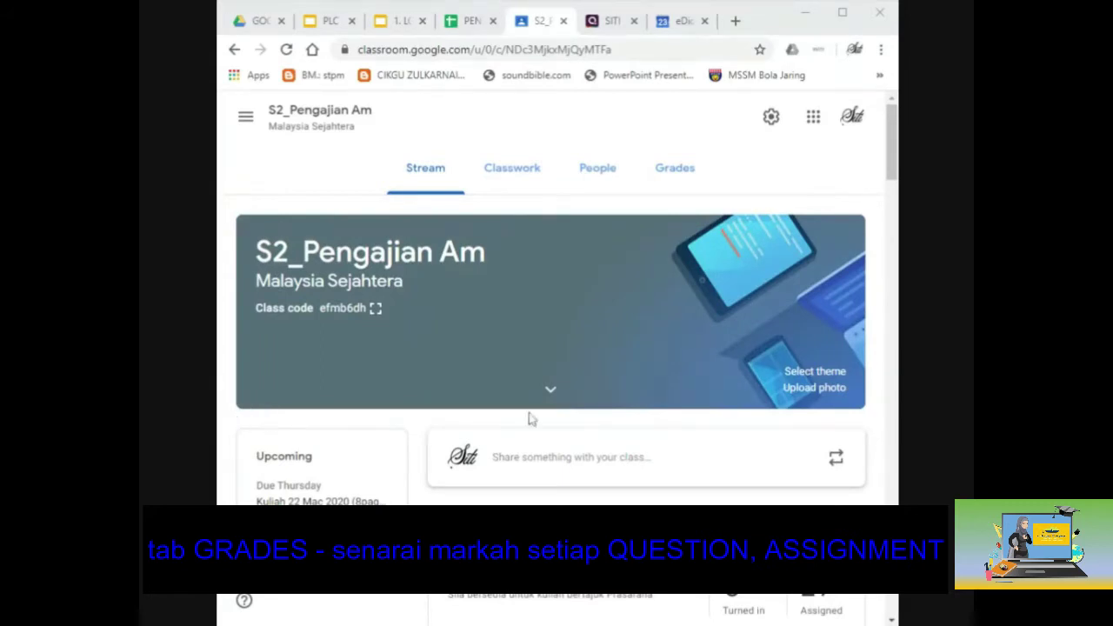
Scroll through the S2_Pengajian Am stream, then bring up its Grades table with the 61.08% class average.
{"action": "scroll", "coordinate": [526, 417], "scroll_direction": "down", "scroll_amount": 1}
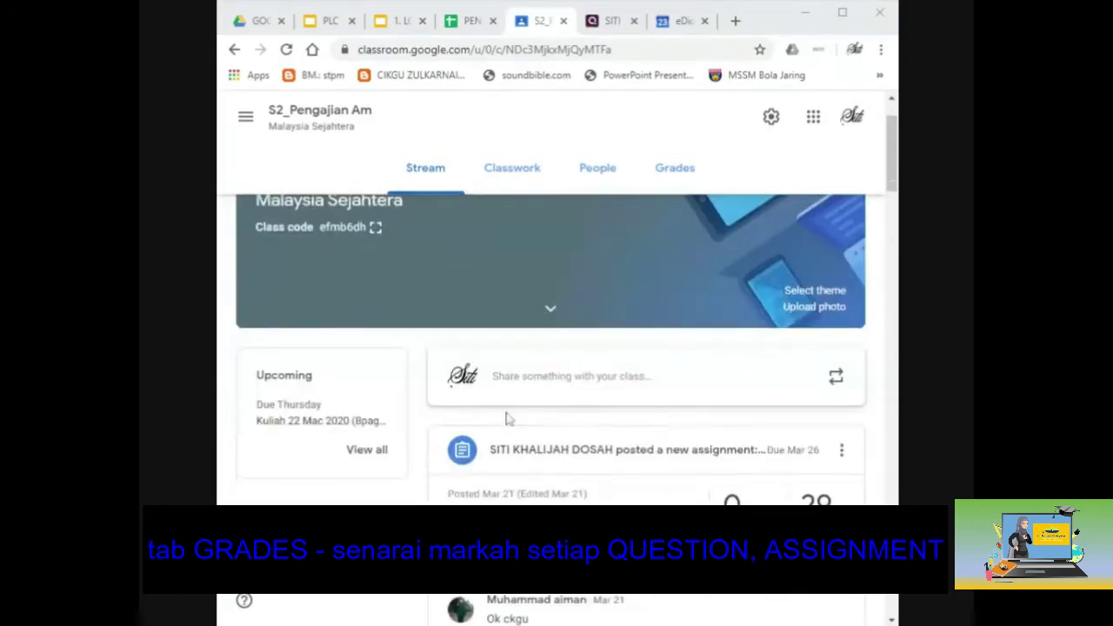
{"action": "scroll", "coordinate": [507, 417], "scroll_direction": "down", "scroll_amount": 2}
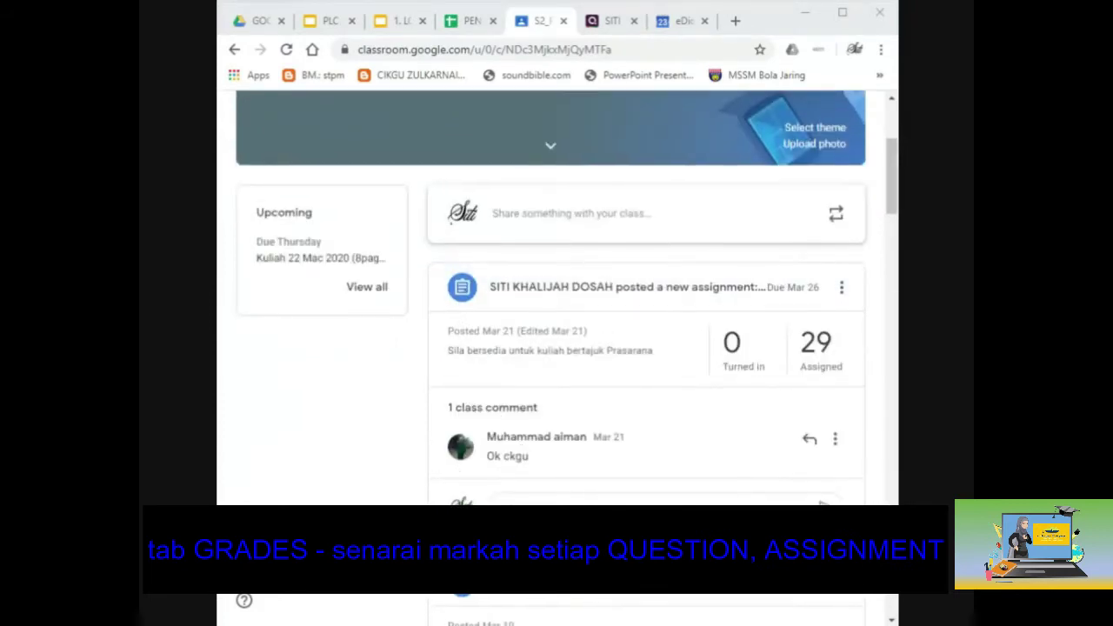
{"action": "scroll", "coordinate": [550, 476], "scroll_direction": "down", "scroll_amount": 5}
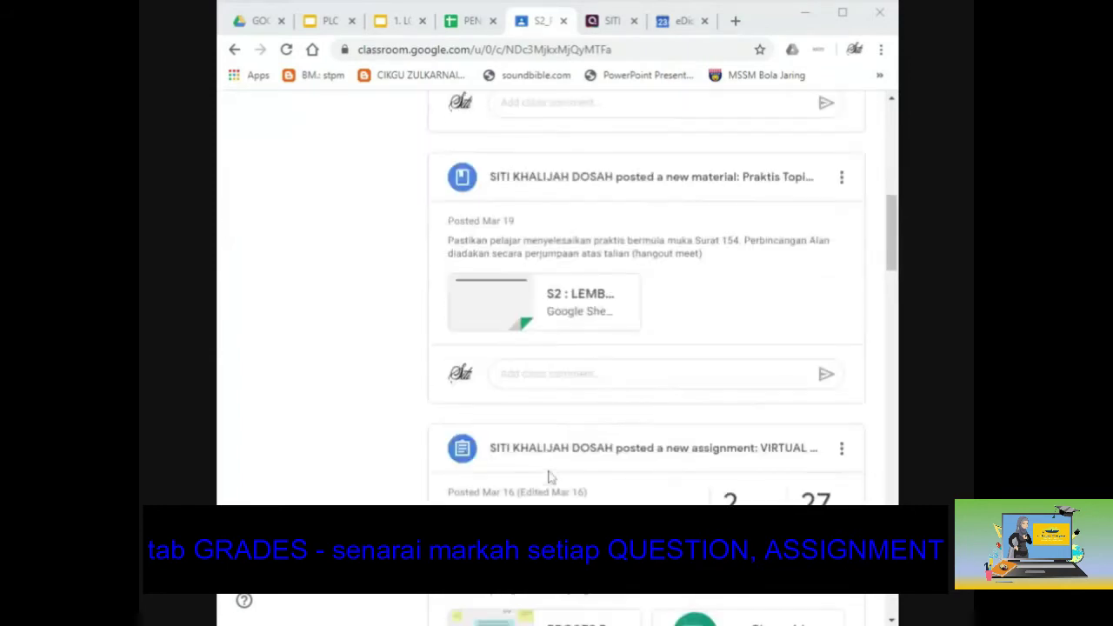
{"action": "scroll", "coordinate": [549, 476], "scroll_direction": "up", "scroll_amount": 10}
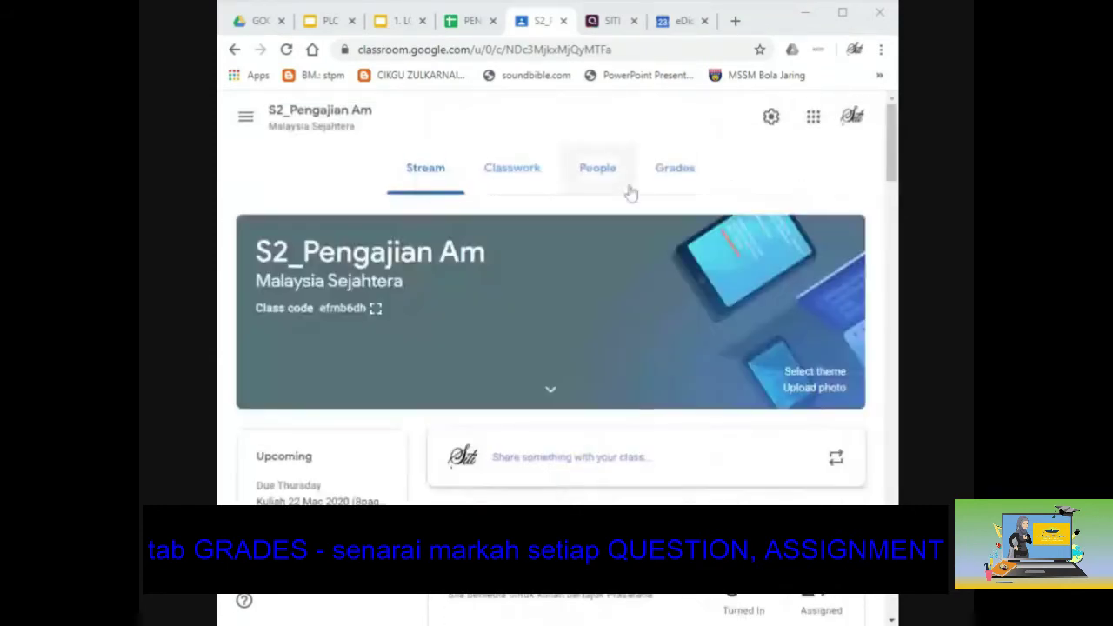
{"action": "left_click", "coordinate": [684, 174]}
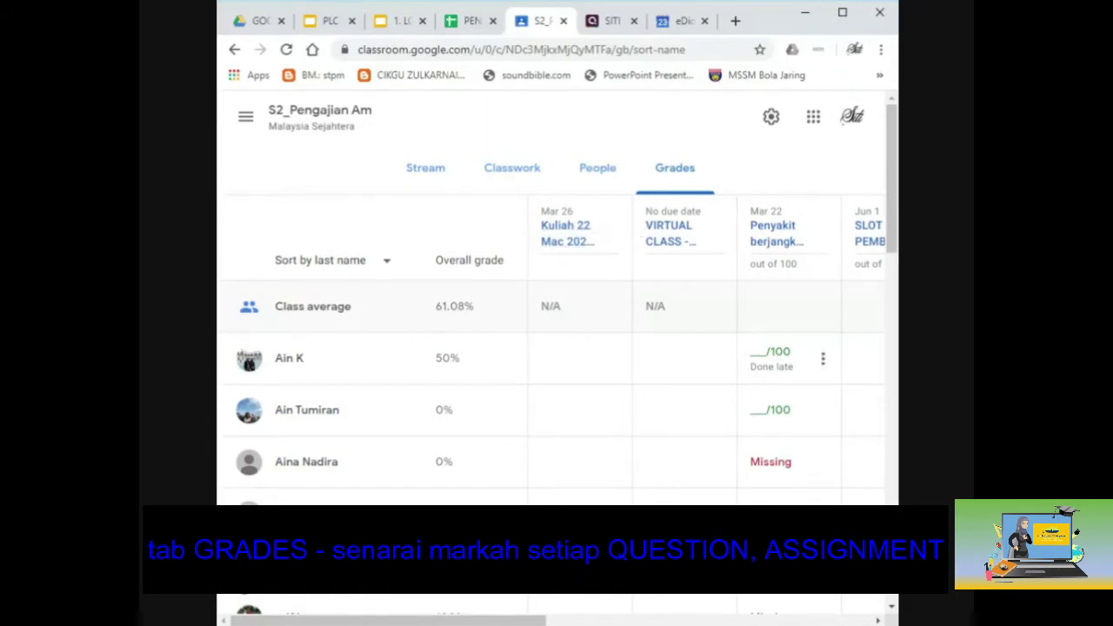
Review the assignment columns of the grades table, then show the Classwork list with KERJA KURSUS 900/4.
{"action": "left_click_drag", "start_coordinate": [537, 622], "coordinate": [612, 622]}
{"action": "left_click_drag", "start_coordinate": [414, 621], "coordinate": [403, 621]}
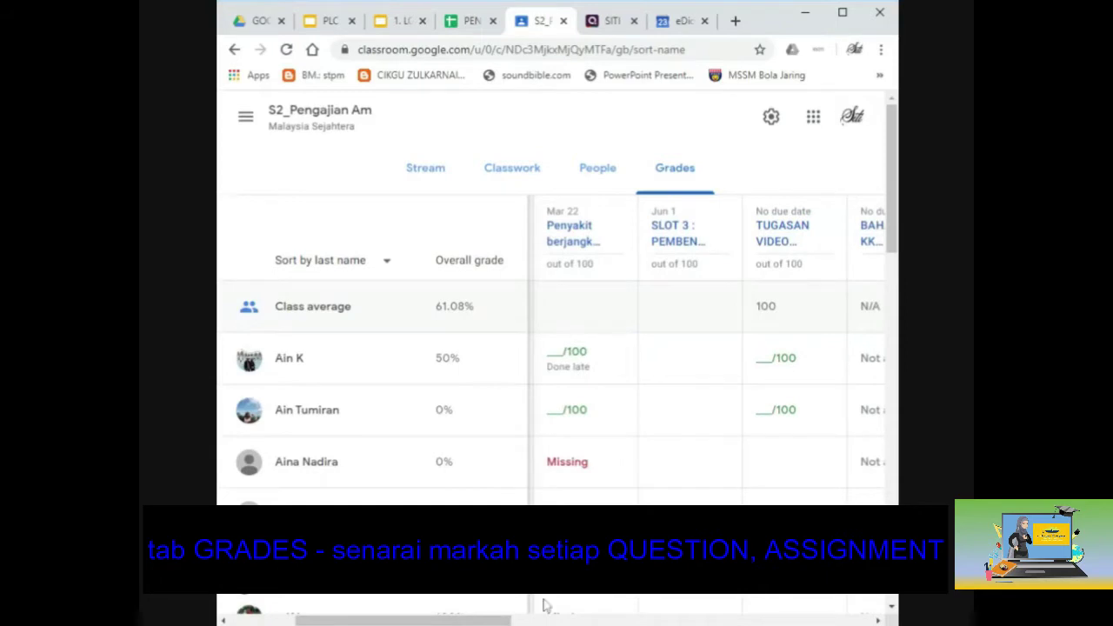
{"action": "left_click_drag", "start_coordinate": [486, 620], "coordinate": [727, 620]}
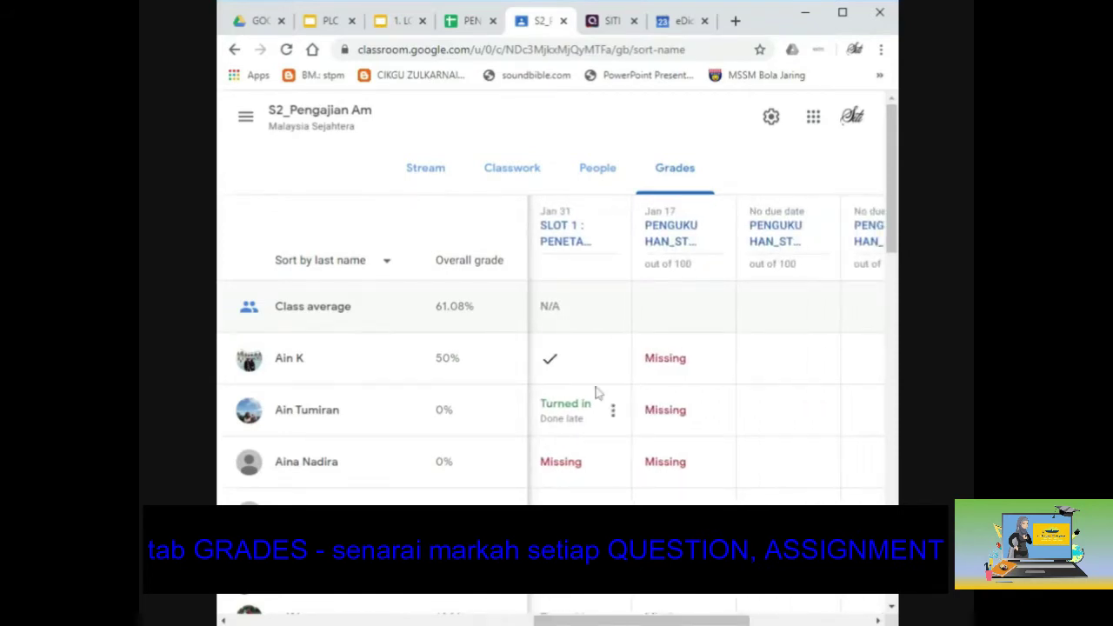
{"action": "left_click_drag", "start_coordinate": [652, 620], "coordinate": [773, 620]}
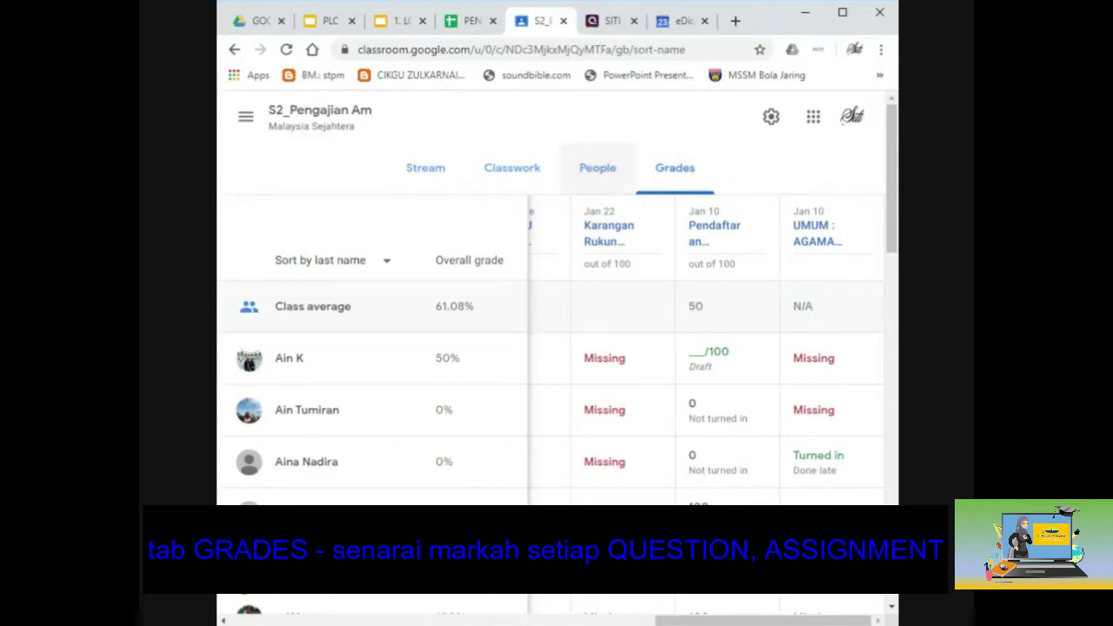
{"action": "left_click", "coordinate": [512, 167]}
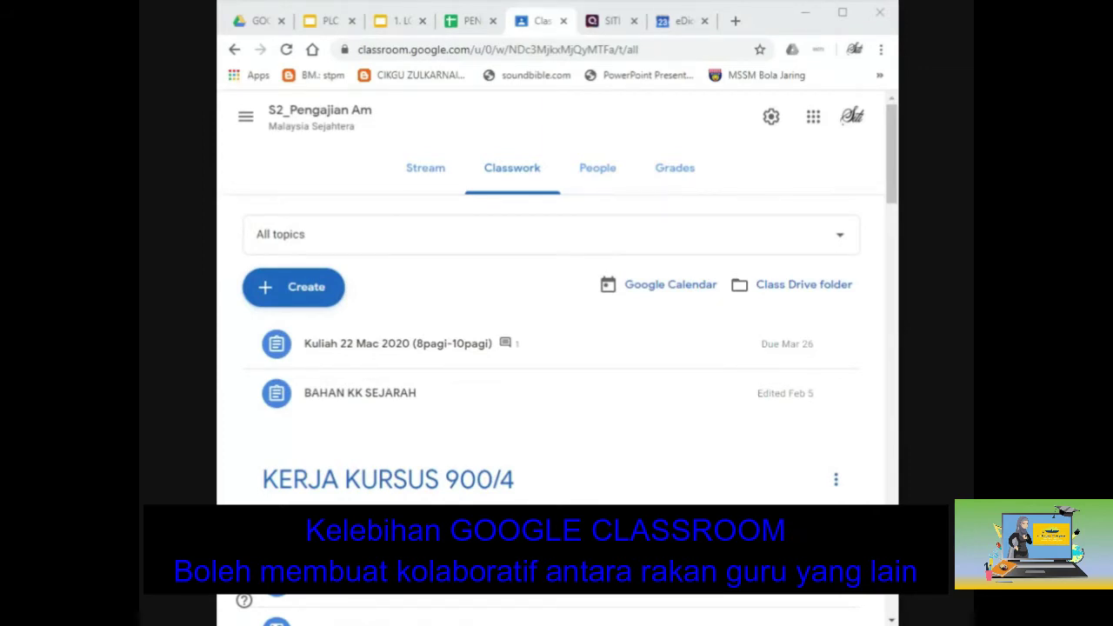
Return to the Classes home page through the main menu.
{"action": "left_click", "coordinate": [246, 114]}
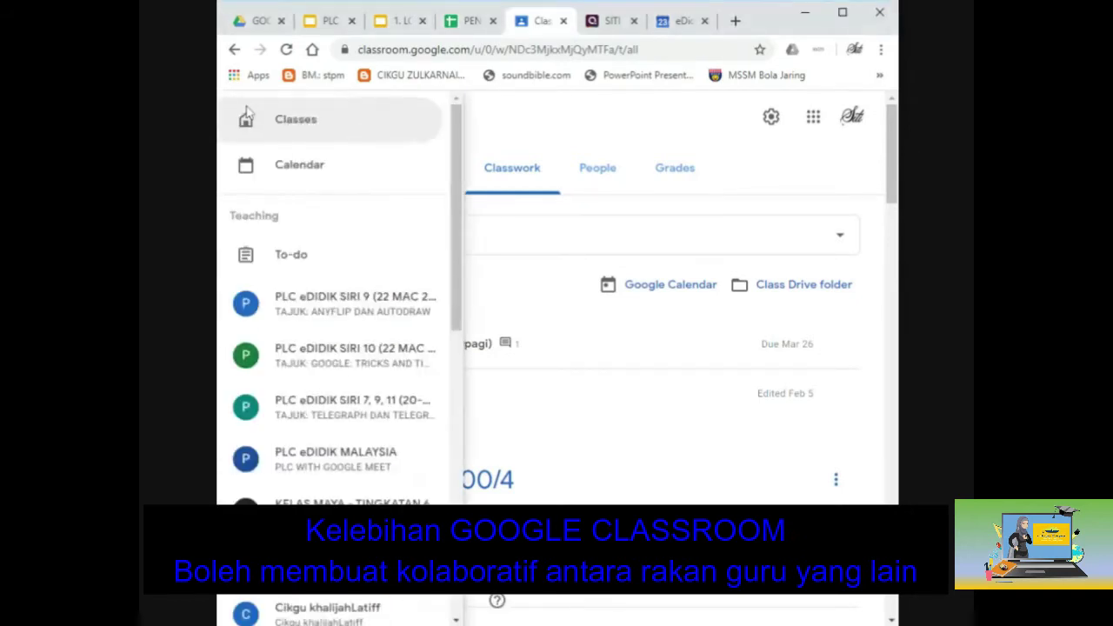
{"action": "left_click", "coordinate": [293, 131]}
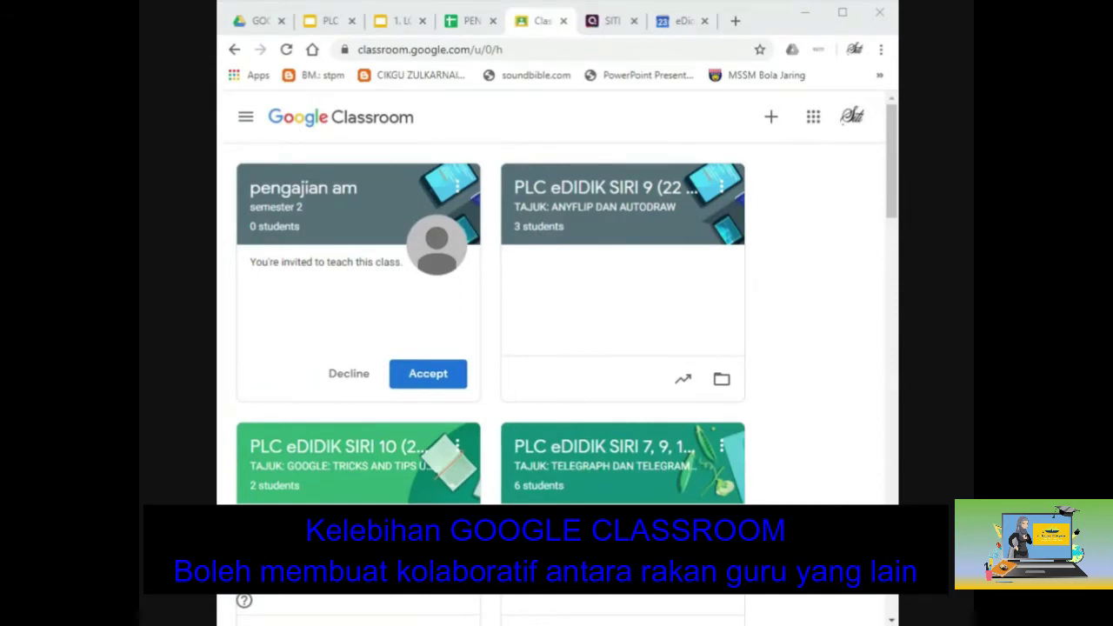
In the pengajian am class's People page, show the leave-class option on your own teacher entry.
{"action": "left_click", "coordinate": [428, 372]}
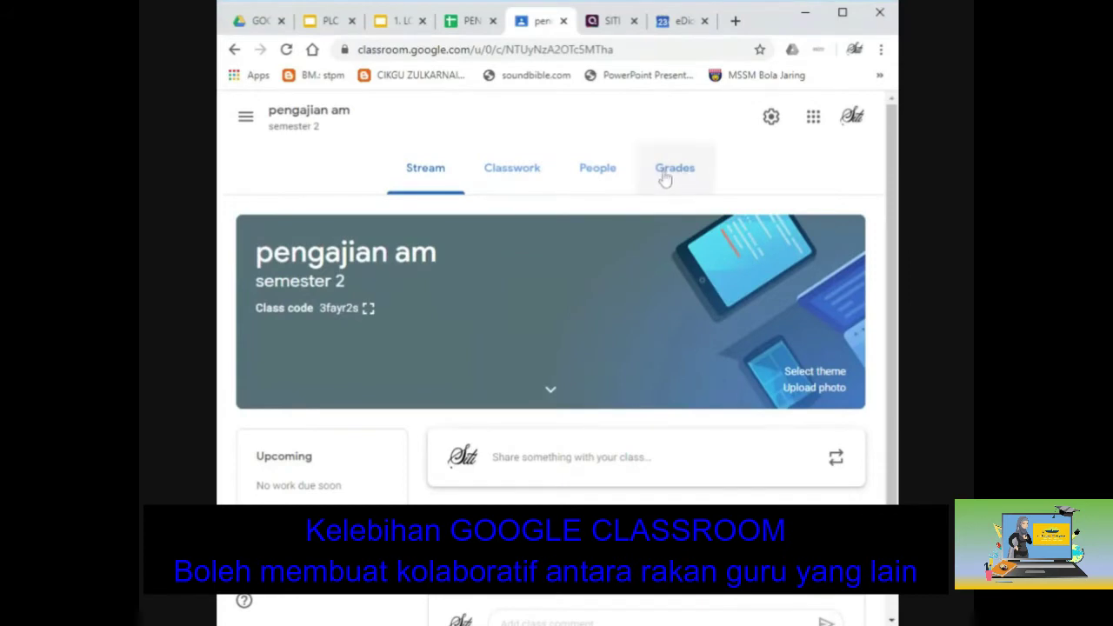
{"action": "left_click", "coordinate": [599, 168]}
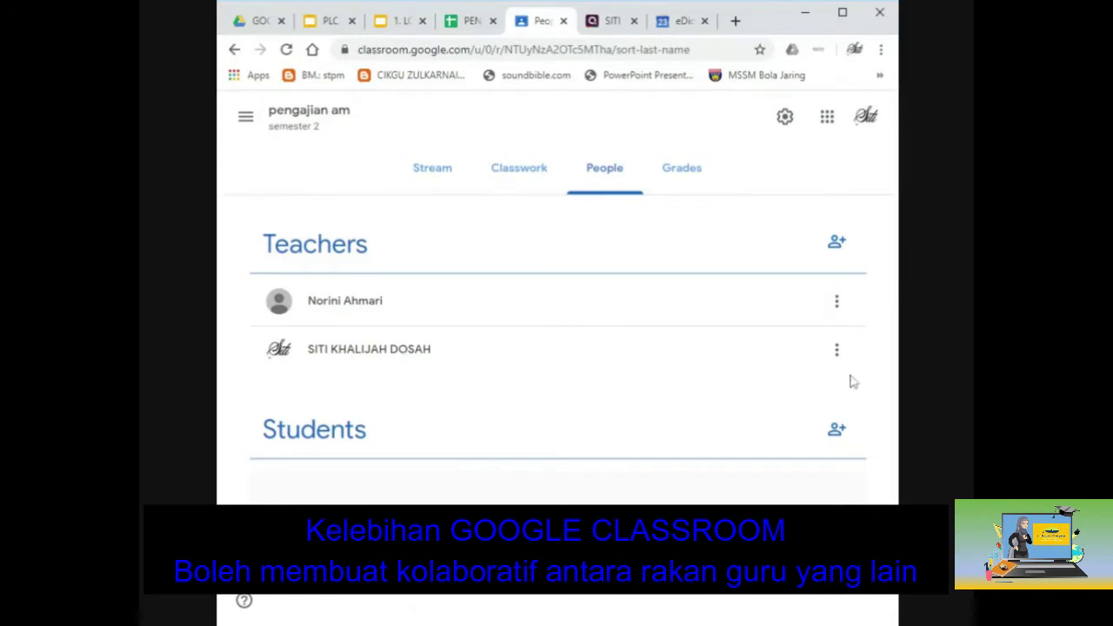
{"action": "left_click", "coordinate": [837, 352]}
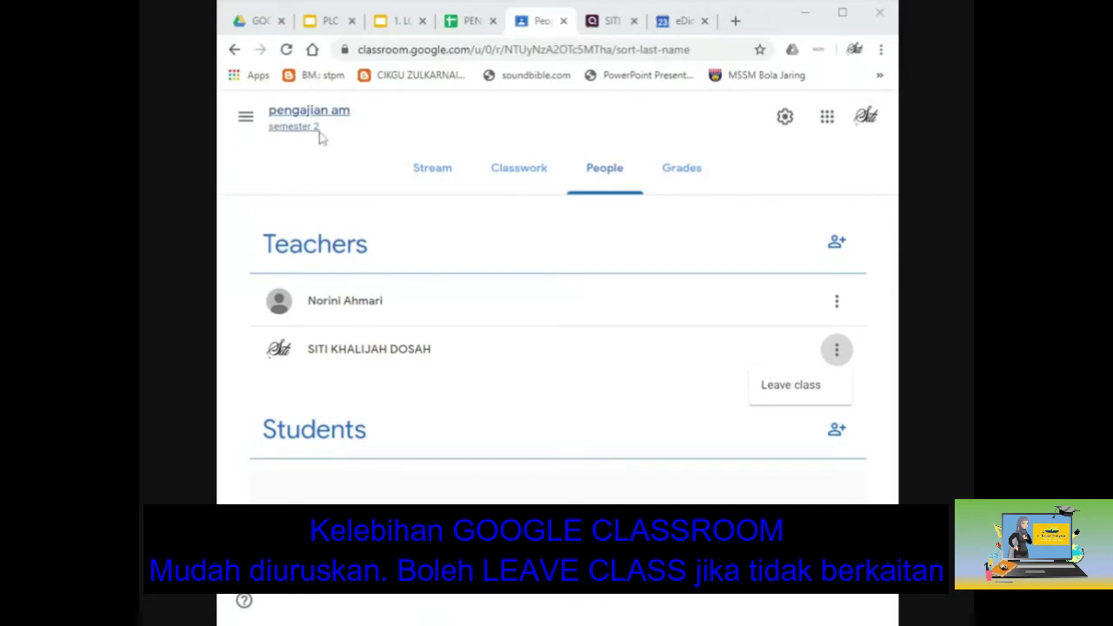
Dismiss the leave-class option and go back to the top of the Classroom home page.
{"action": "key", "text": "alt+Left"}
{"action": "scroll", "coordinate": [330, 314], "scroll_direction": "up", "scroll_amount": 2}
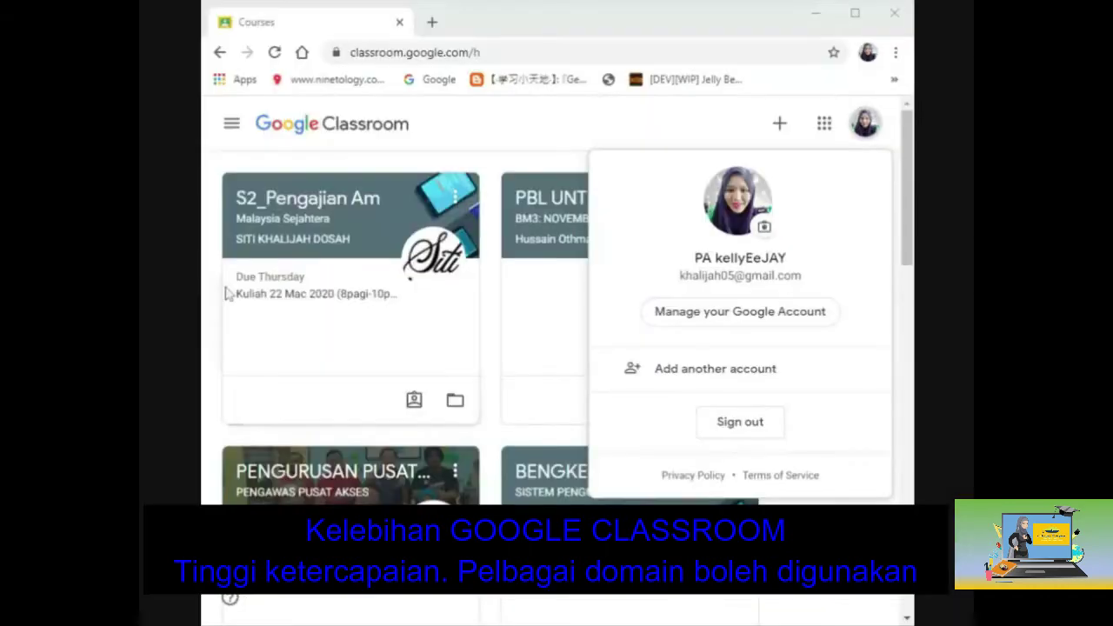
Check which account is signed in by viewing the account details' e-mail domain.
{"action": "left_click", "coordinate": [865, 123]}
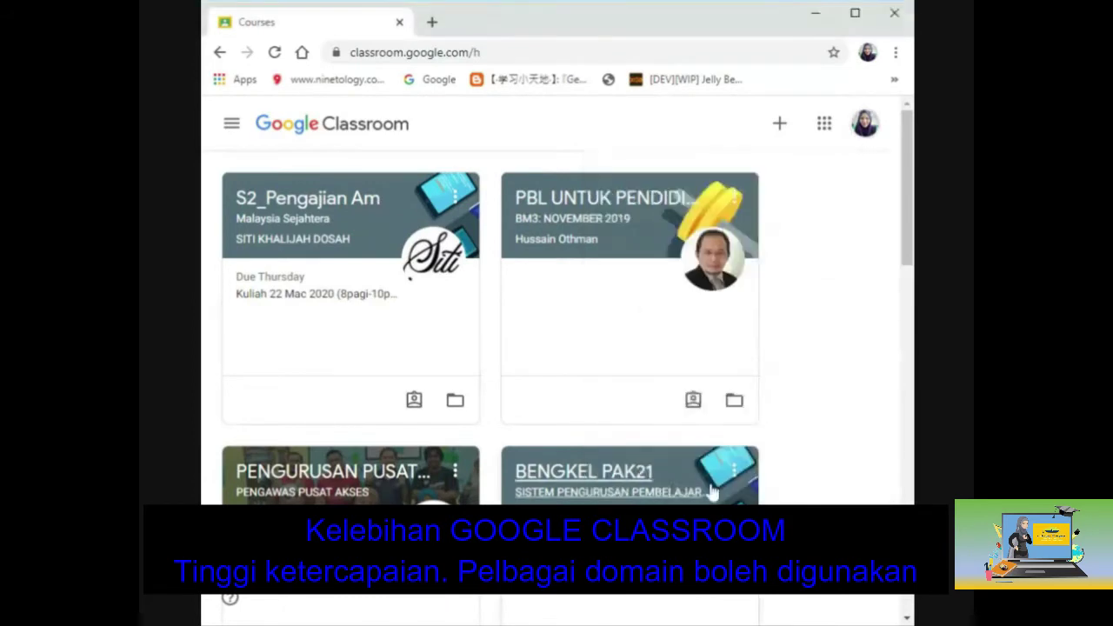
{"action": "left_click", "coordinate": [874, 127]}
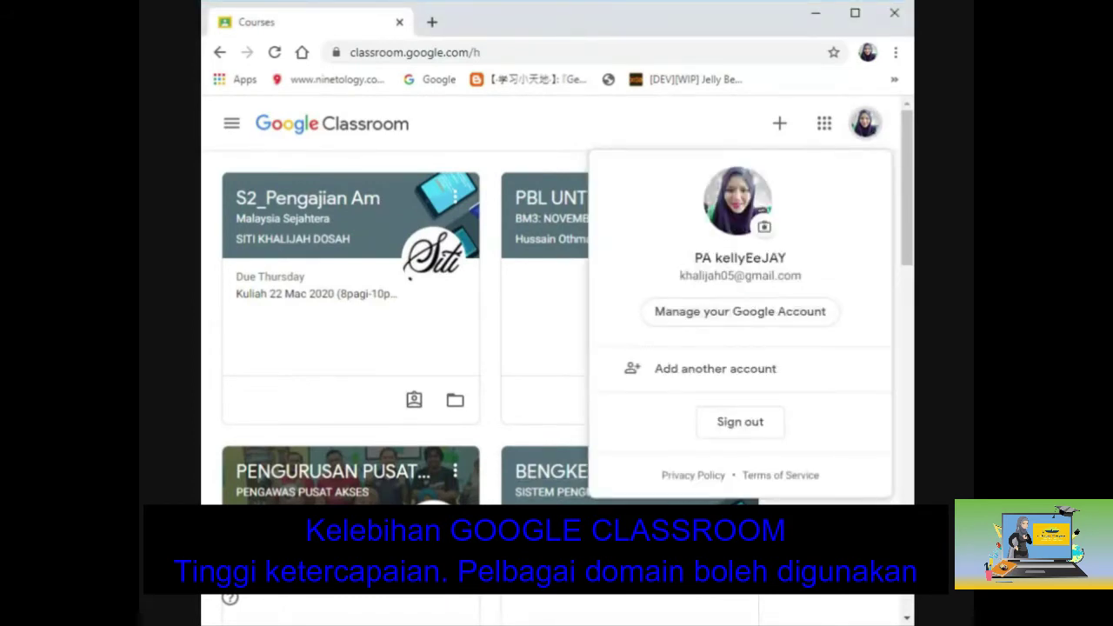
{"action": "left_click_drag", "start_coordinate": [745, 275], "coordinate": [801, 287]}
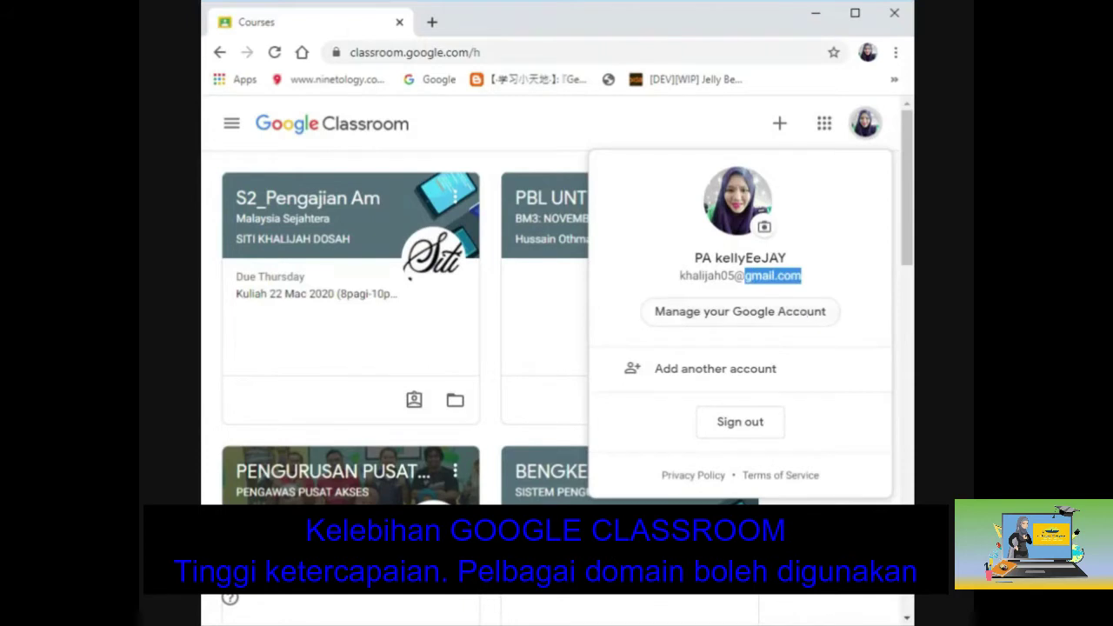
{"action": "key", "text": "Escape"}
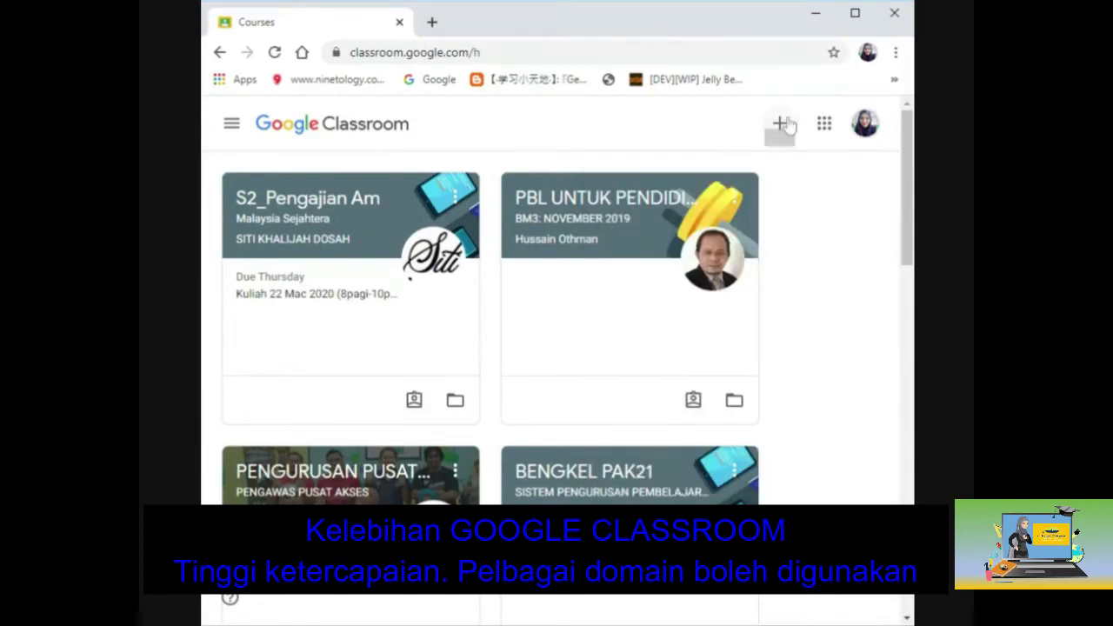
Start a new class, accepting the school-use notice to reach the empty Create class form.
{"action": "left_click", "coordinate": [782, 123]}
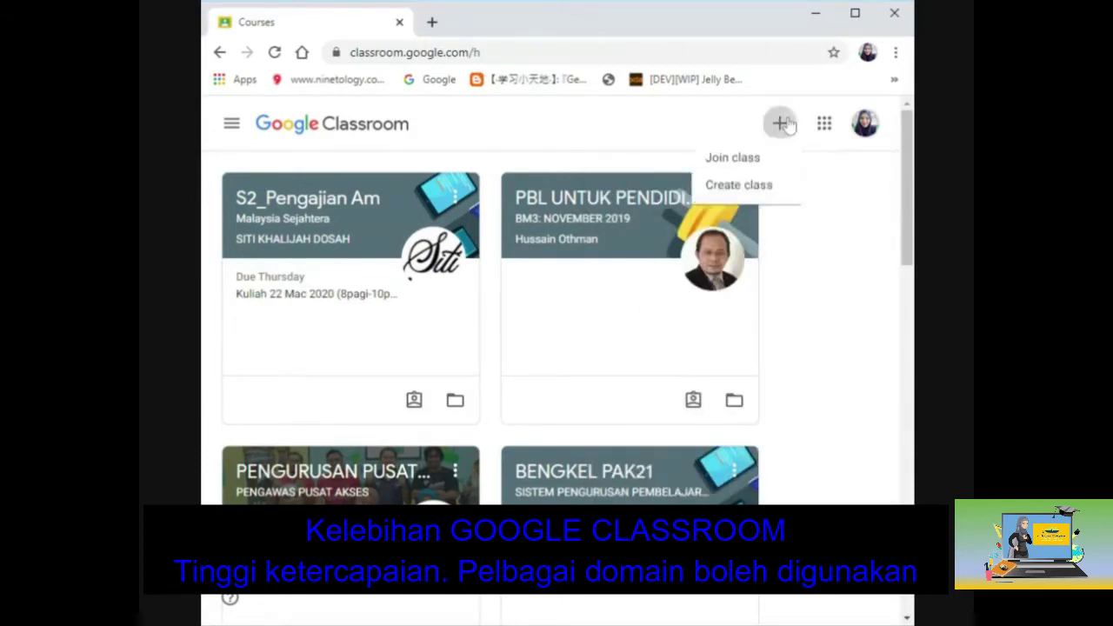
{"action": "left_click", "coordinate": [754, 188]}
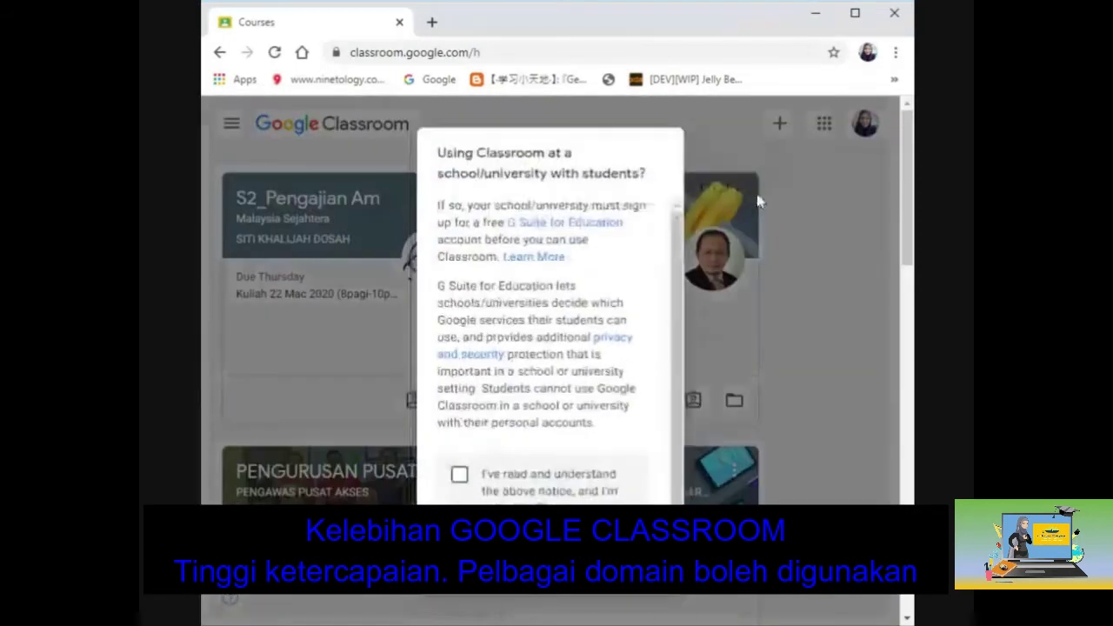
{"action": "left_click", "coordinate": [459, 473]}
{"action": "left_click", "coordinate": [644, 525]}
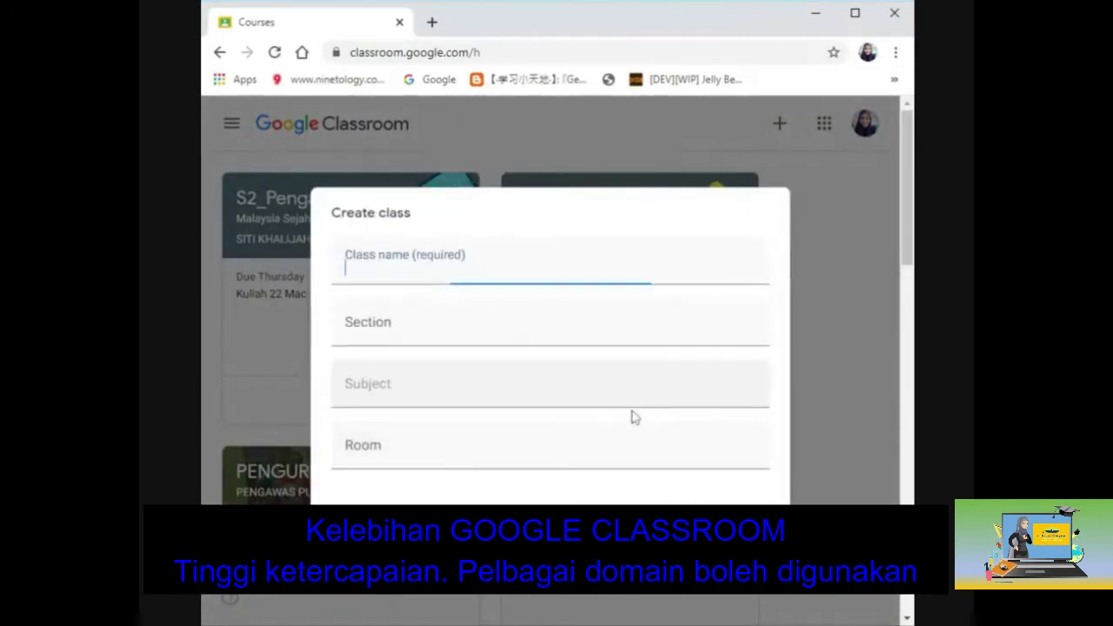
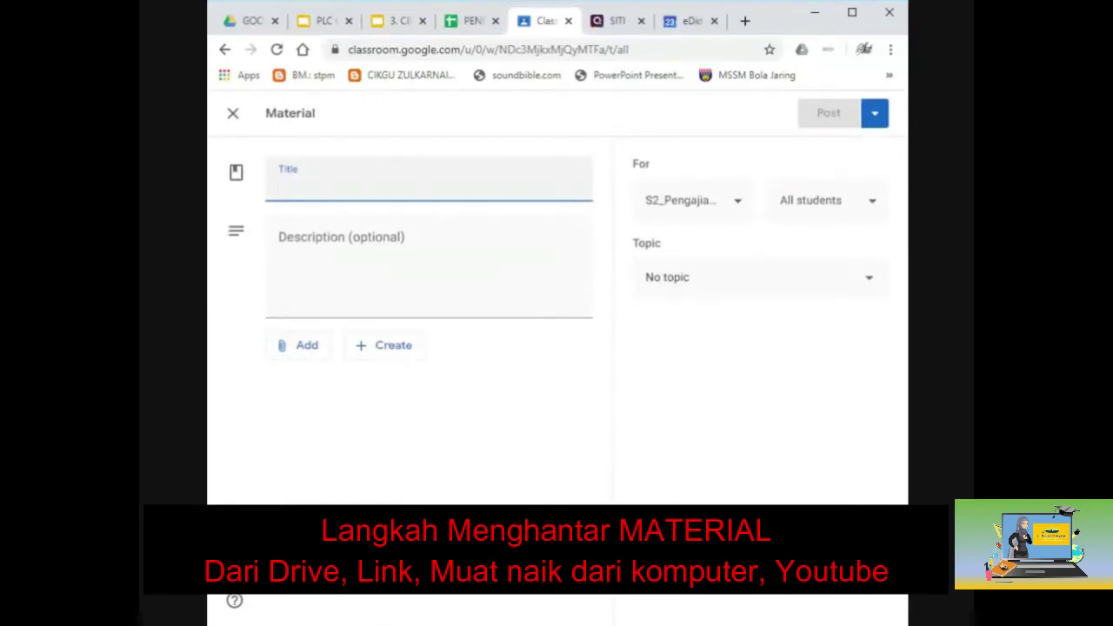
Enter 'MALAYSIA MAJU DAN SEJAHTERA' as the material's title.
{"action": "type", "text": "mat"}
{"action": "key", "text": "BackSpace"}
{"action": "key", "text": "BackSpace"}
{"action": "key", "text": "BackSpace"}
{"action": "type", "text": "MALAYSIA MAJU DAN "}
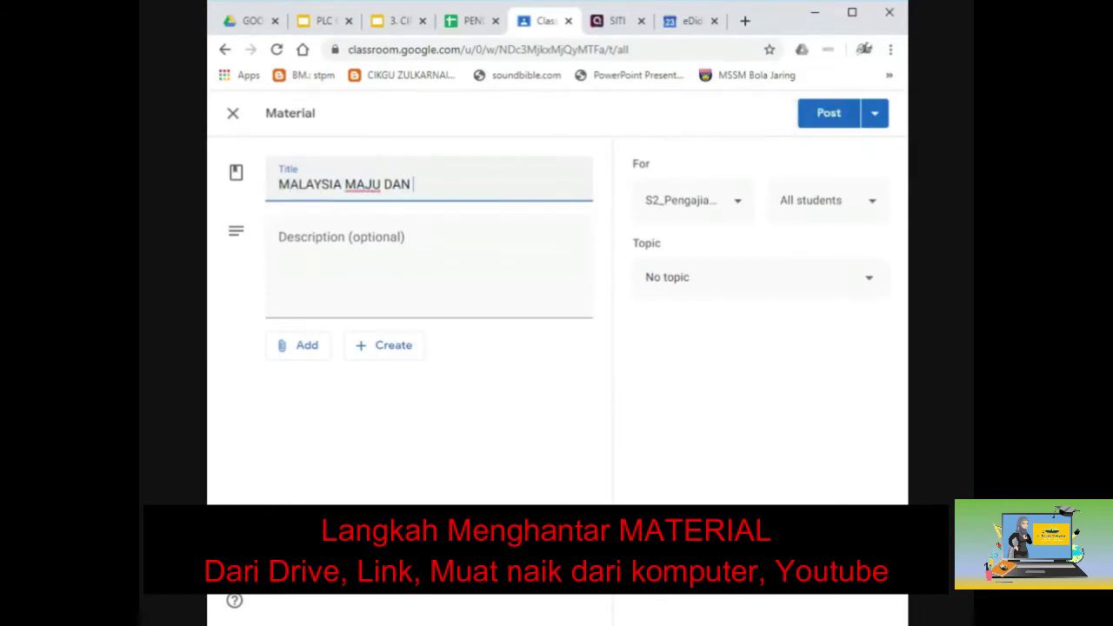
{"action": "type", "text": "SEJAHTERA"}
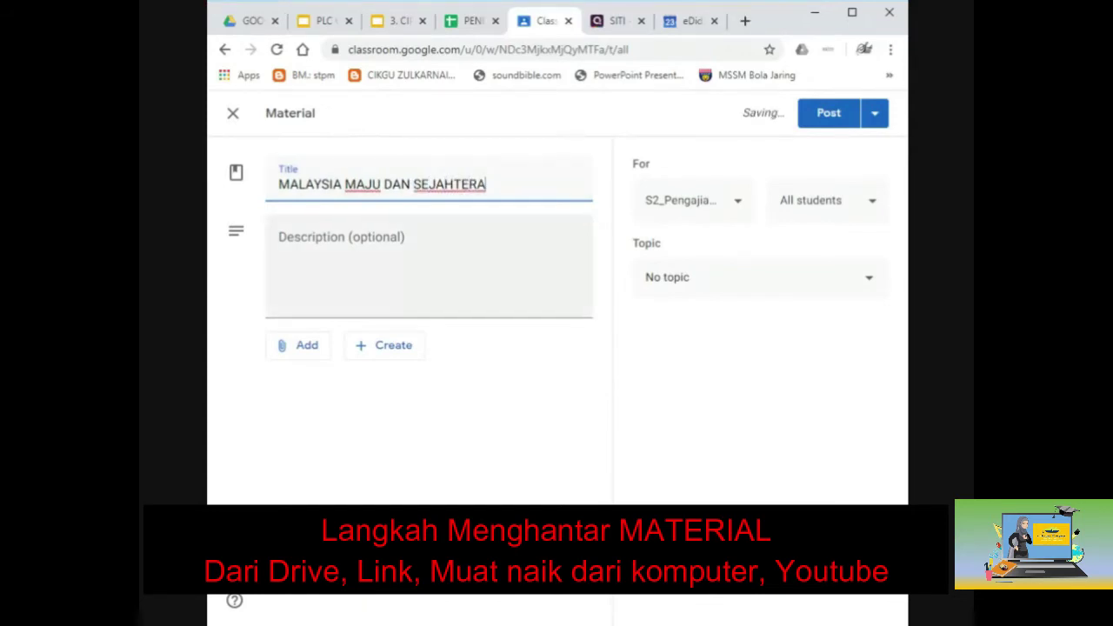
{"action": "left_click", "coordinate": [311, 349]}
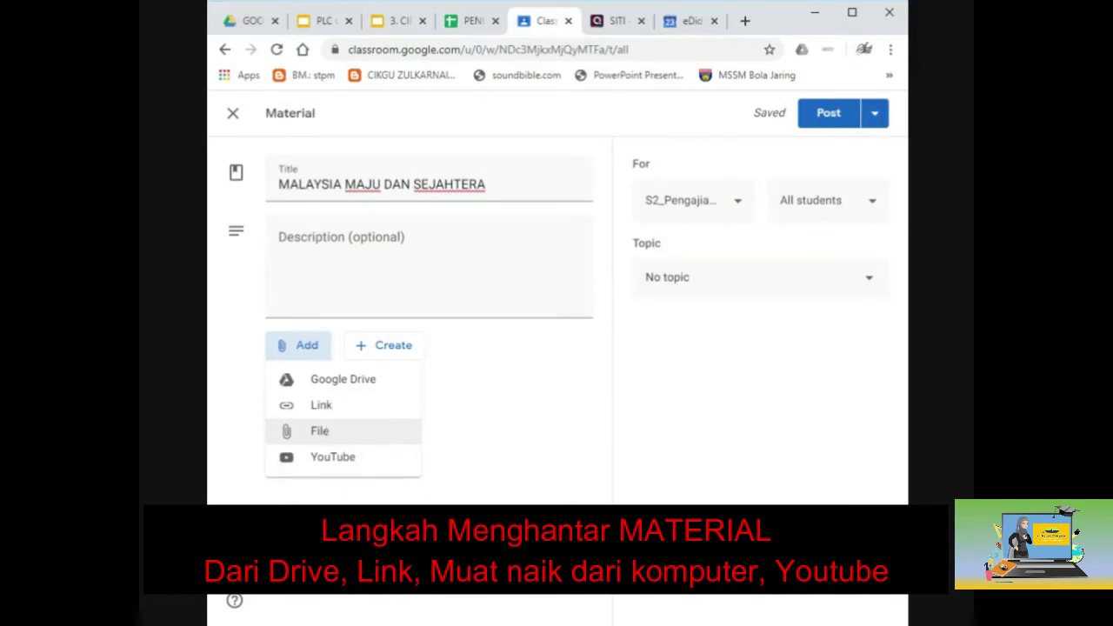
Attach Calon s1 2019.pdf from My Drive to the material.
{"action": "left_click", "coordinate": [326, 381]}
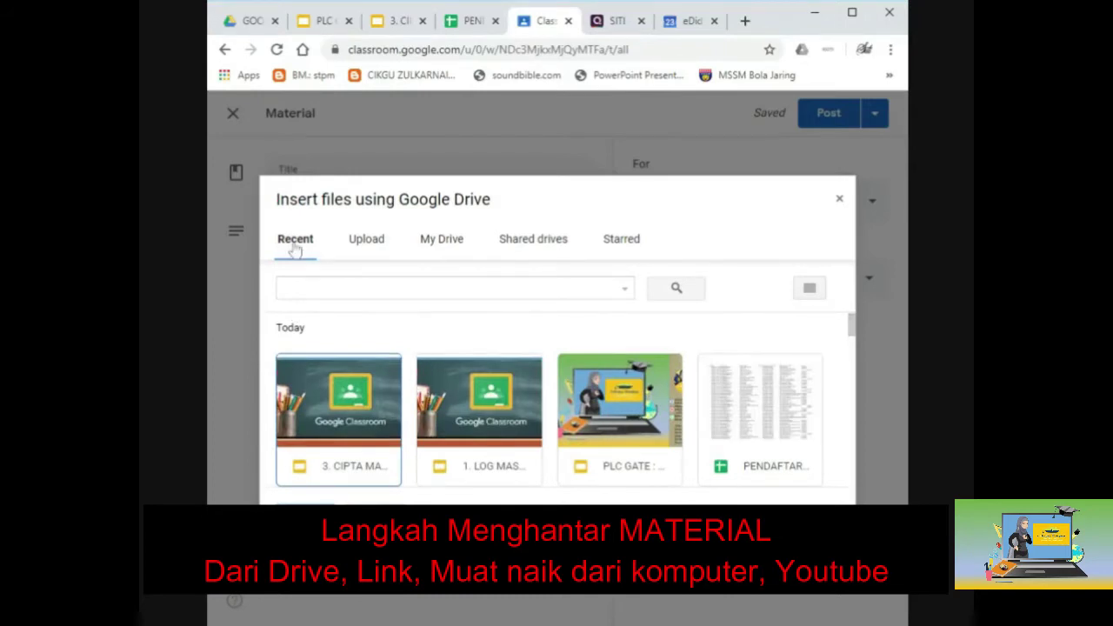
{"action": "left_click", "coordinate": [443, 247]}
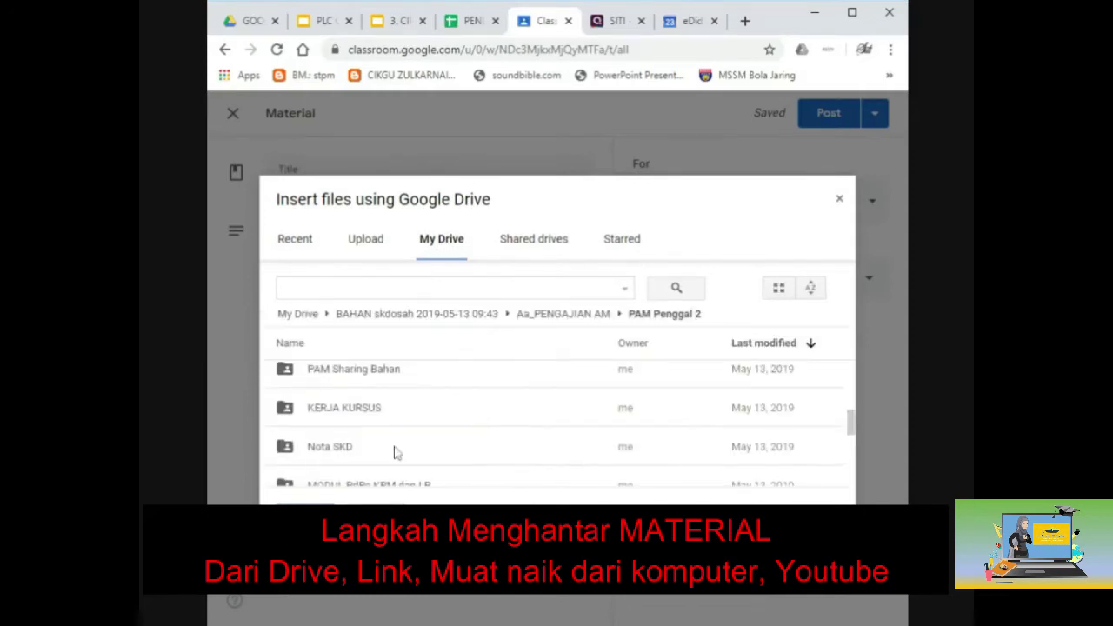
{"action": "scroll", "coordinate": [393, 452], "scroll_direction": "down", "scroll_amount": 3}
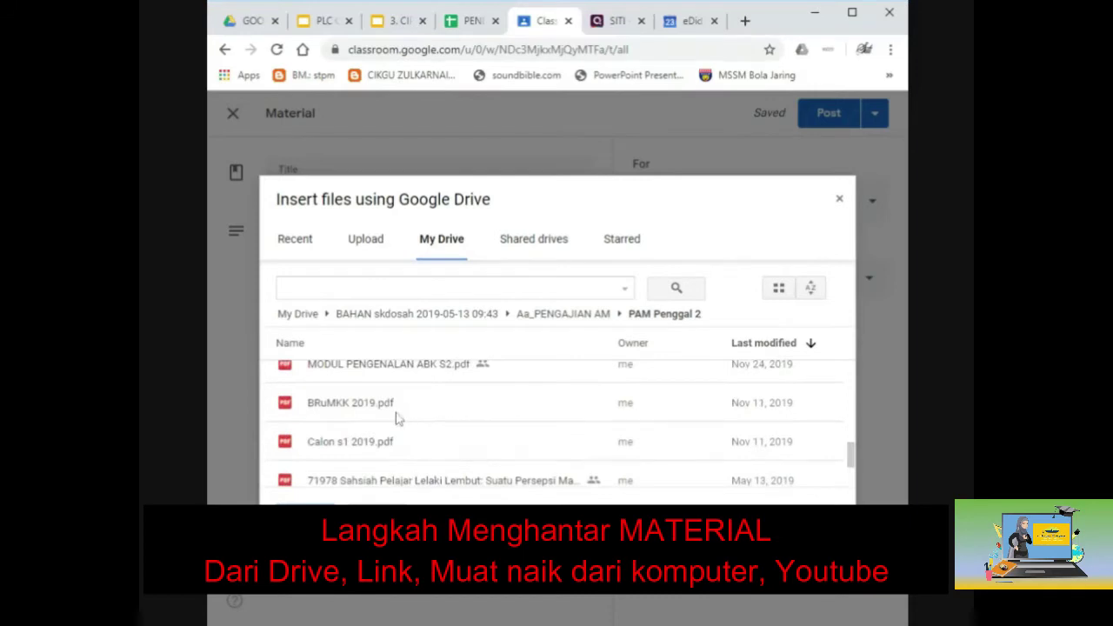
{"action": "left_click", "coordinate": [389, 458]}
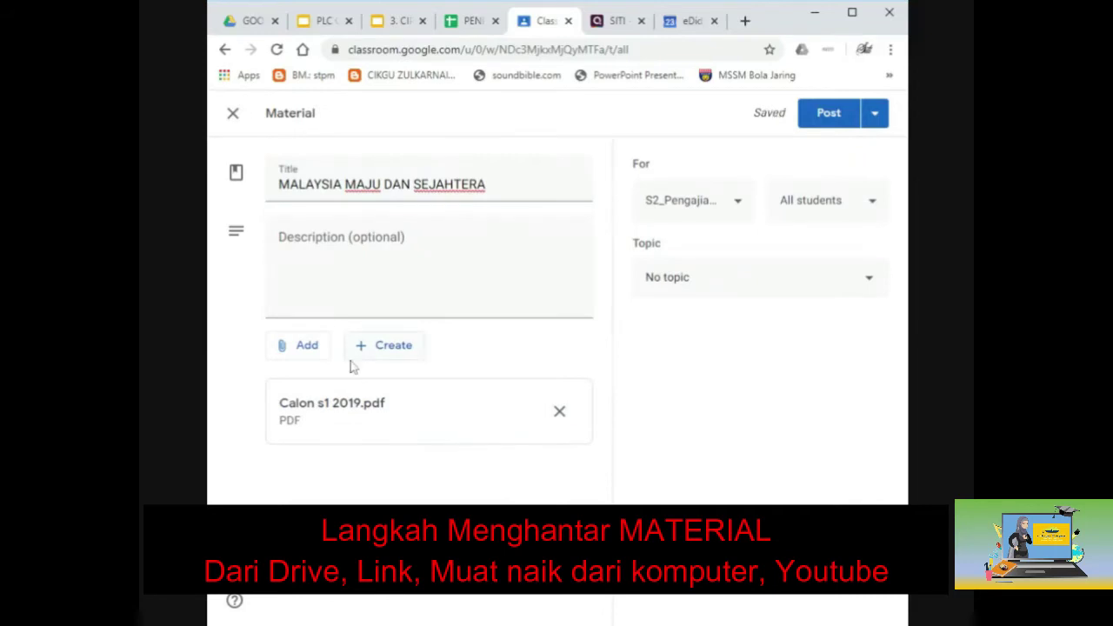
Open a new blank browser tab beside the Classroom draft.
{"action": "left_click", "coordinate": [300, 345]}
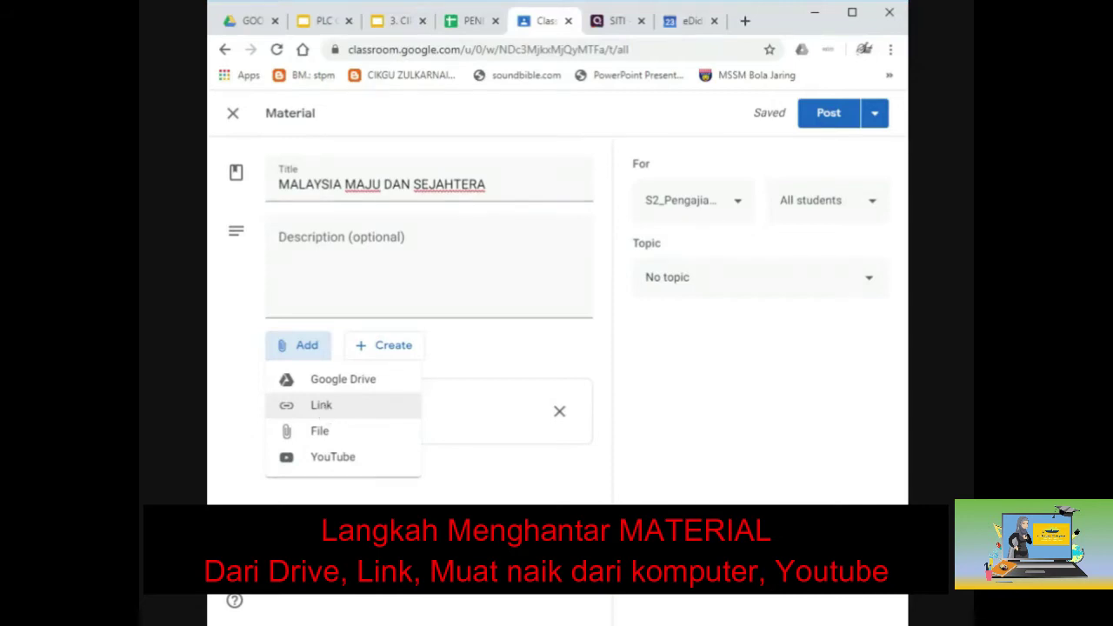
{"action": "left_click", "coordinate": [744, 20]}
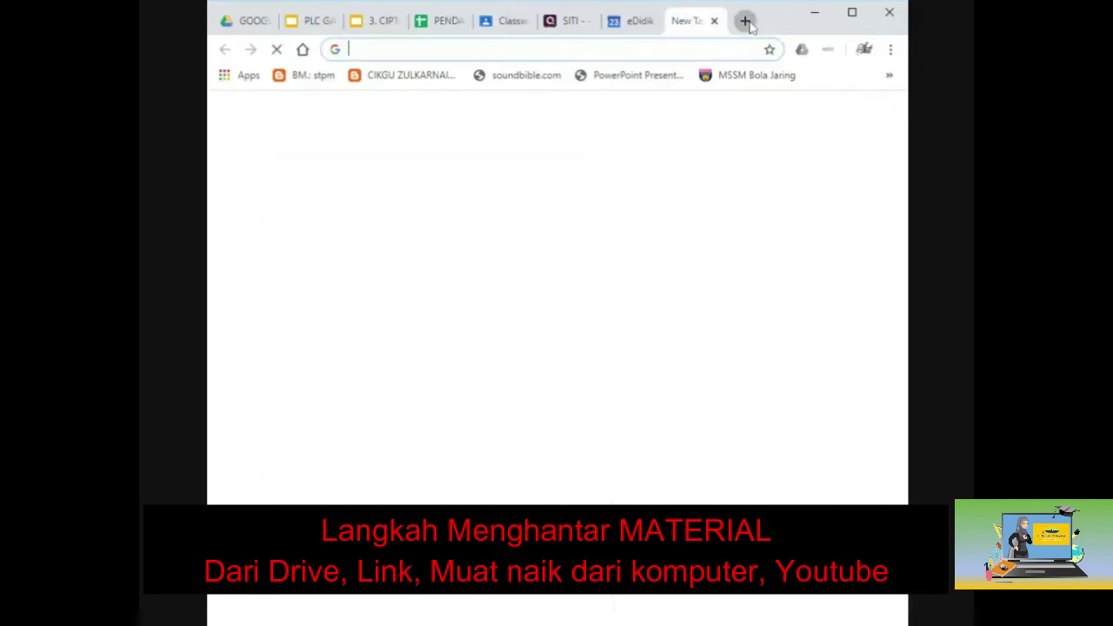
Search 'malaysia maju dan sejahtera pengajian am' and open the SlideShare result 'Petunjuk malaysia maju dan sejahtera'.
{"action": "type", "text": "MALAYIS"}
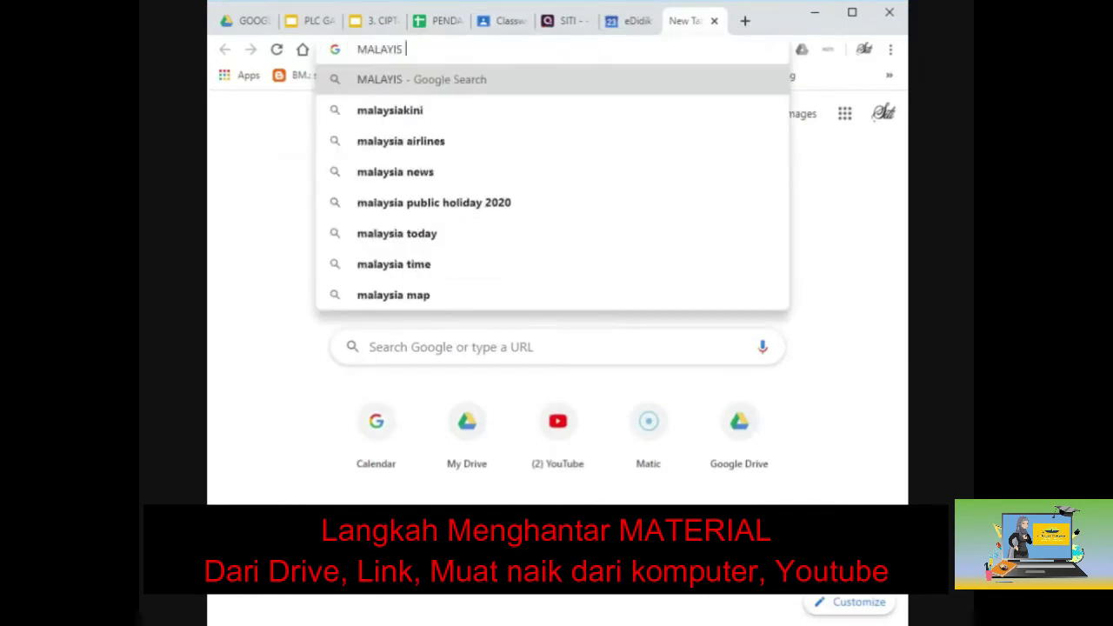
{"action": "key", "text": "BackSpace"}
{"action": "key", "text": "BackSpace"}
{"action": "type", "text": "SIA MU"}
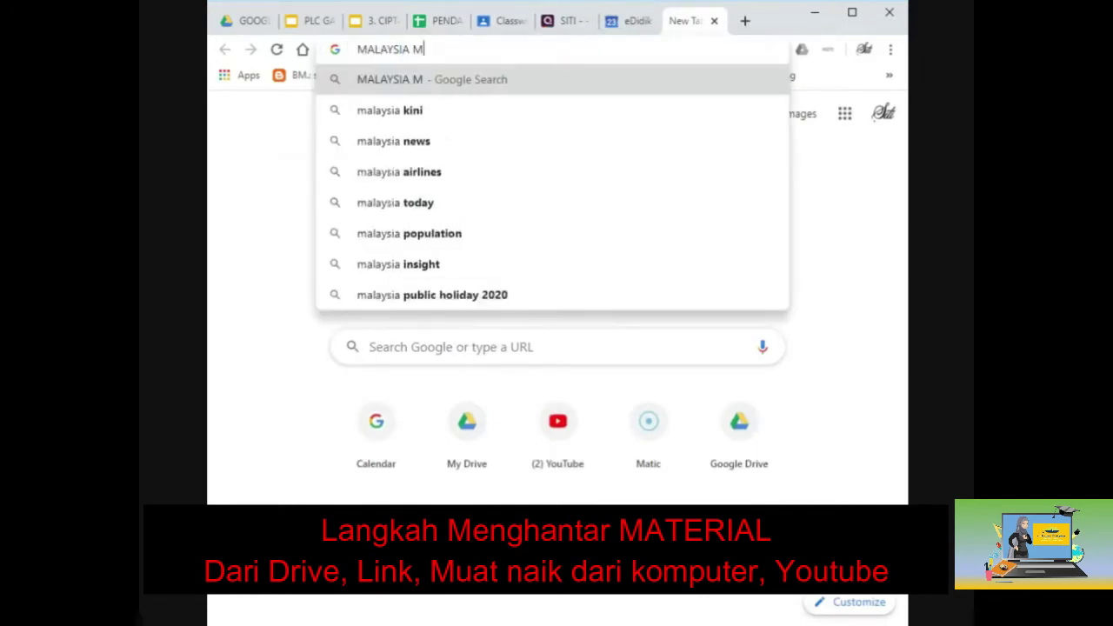
{"action": "key", "text": "BackSpace"}
{"action": "key", "text": "BackSpace"}
{"action": "key", "text": "BackSpace"}
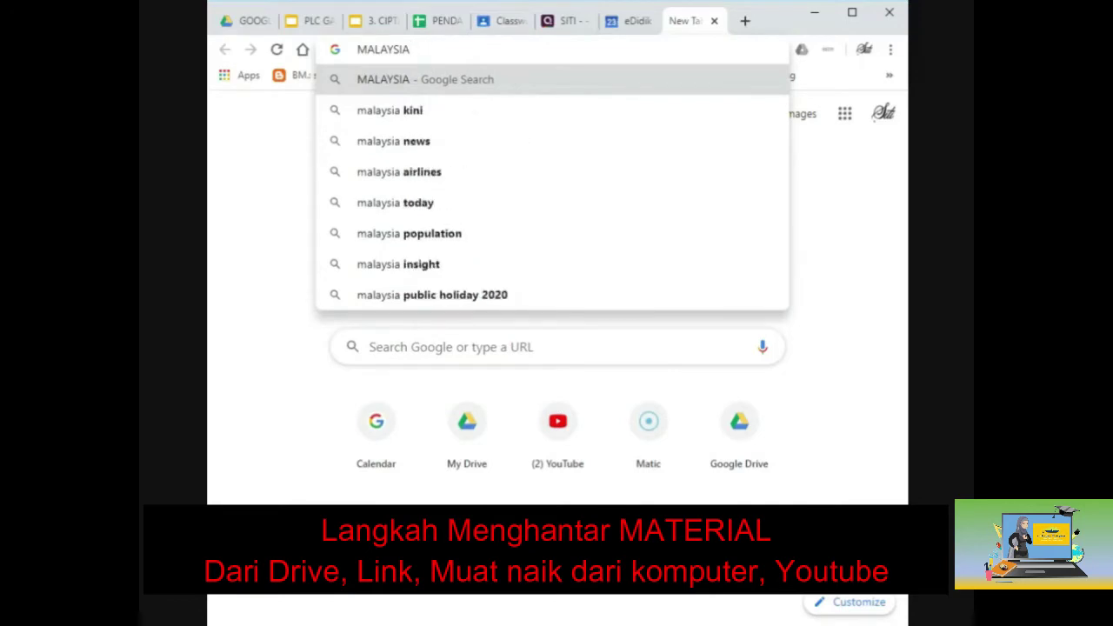
{"action": "type", "text": "MAJU DAN"}
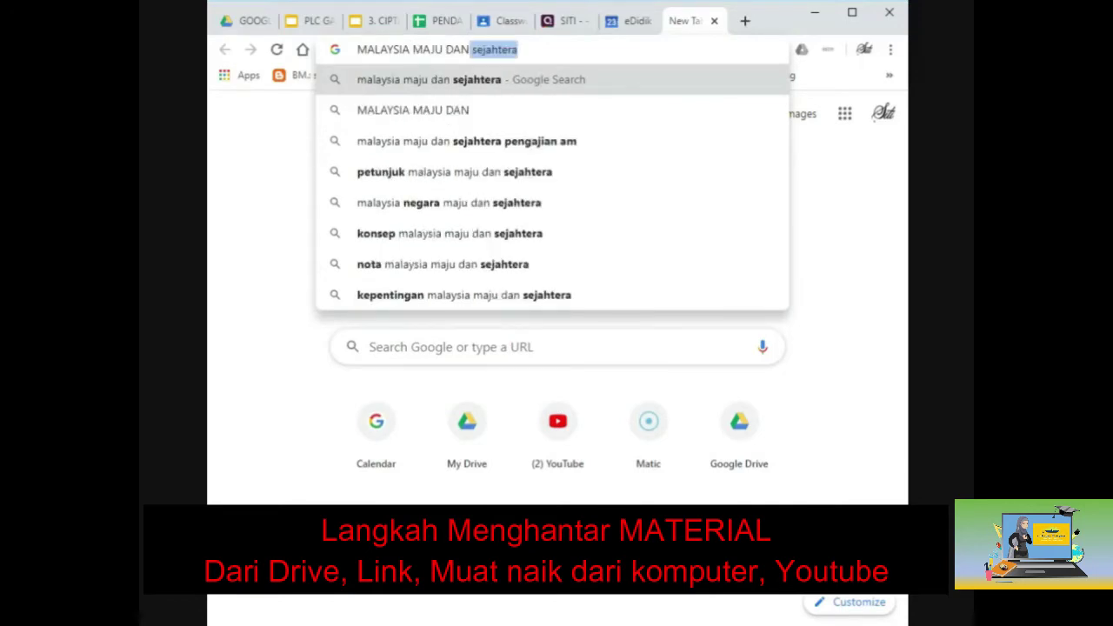
{"action": "left_click", "coordinate": [594, 141]}
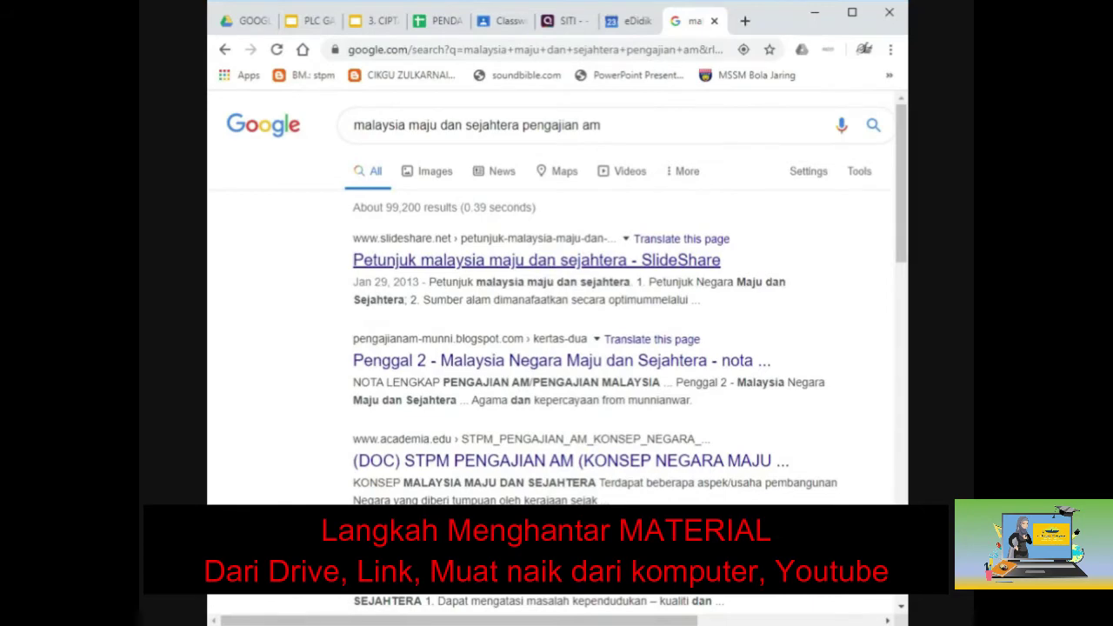
{"action": "left_click", "coordinate": [542, 263]}
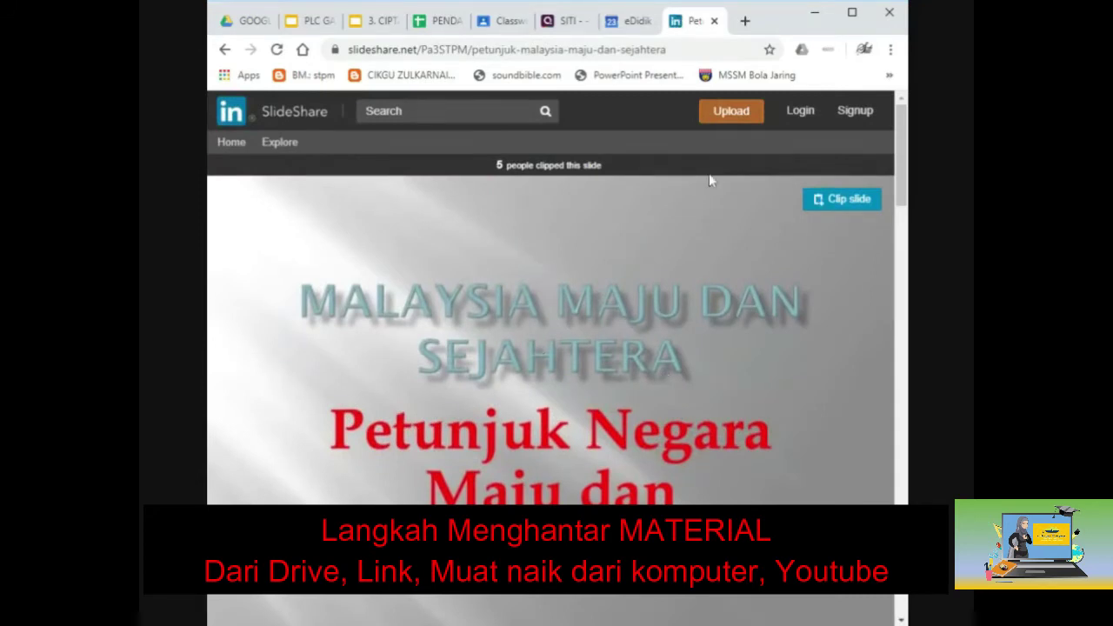
Copy the SlideShare presentation's web address and return to the Classroom draft.
{"action": "left_click", "coordinate": [539, 49]}
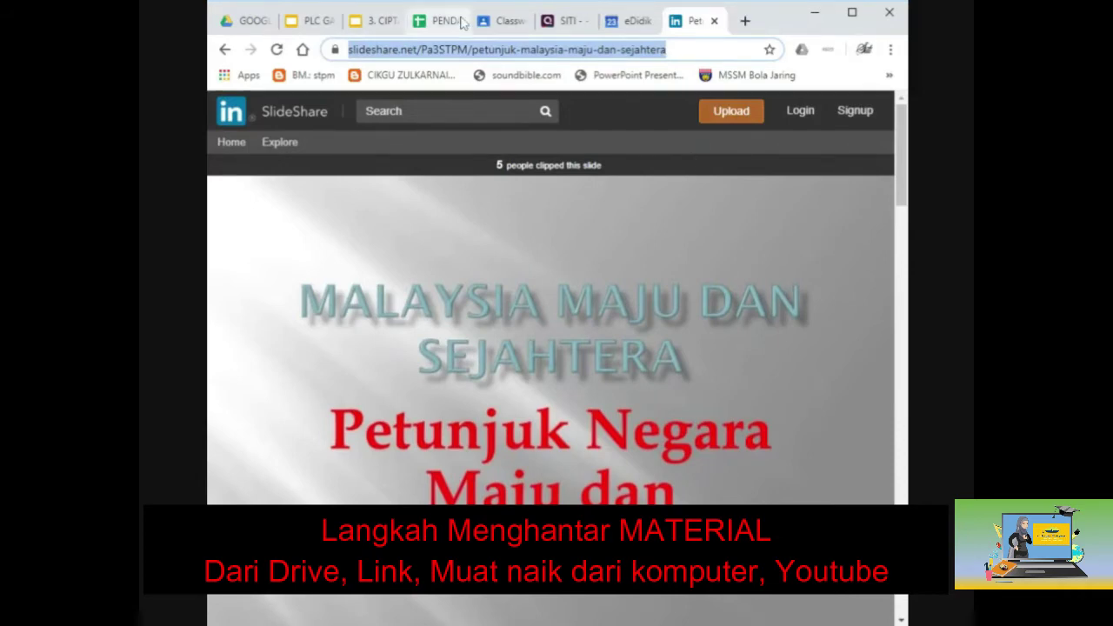
{"action": "left_click", "coordinate": [501, 21]}
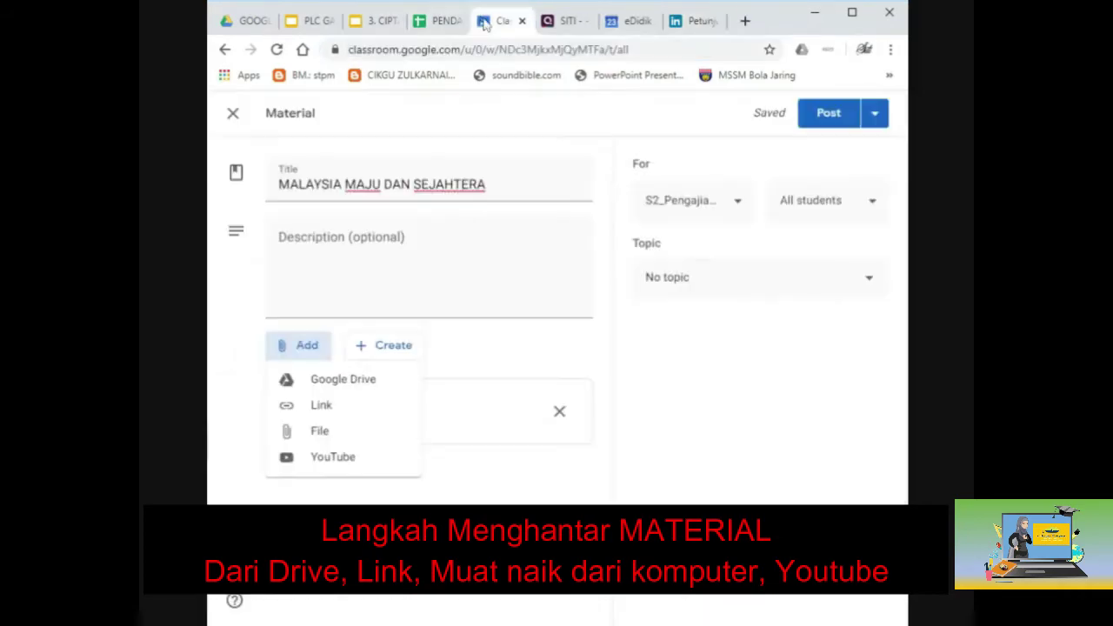
Attach the copied SlideShare URL as a link on the material.
{"action": "left_click", "coordinate": [332, 405]}
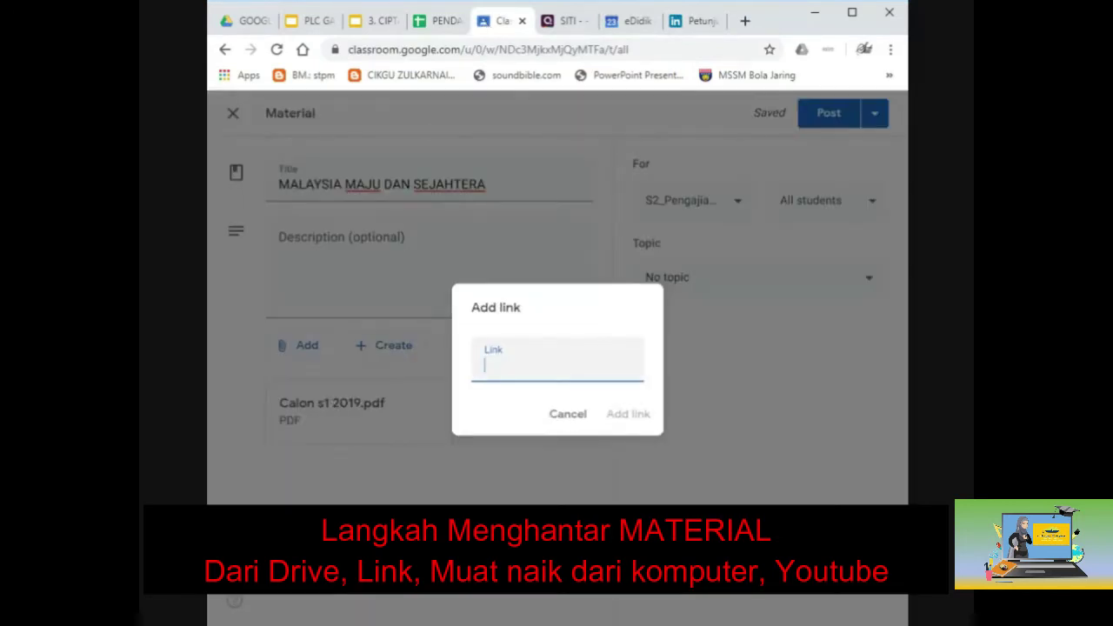
{"action": "key", "text": "ctrl+v"}
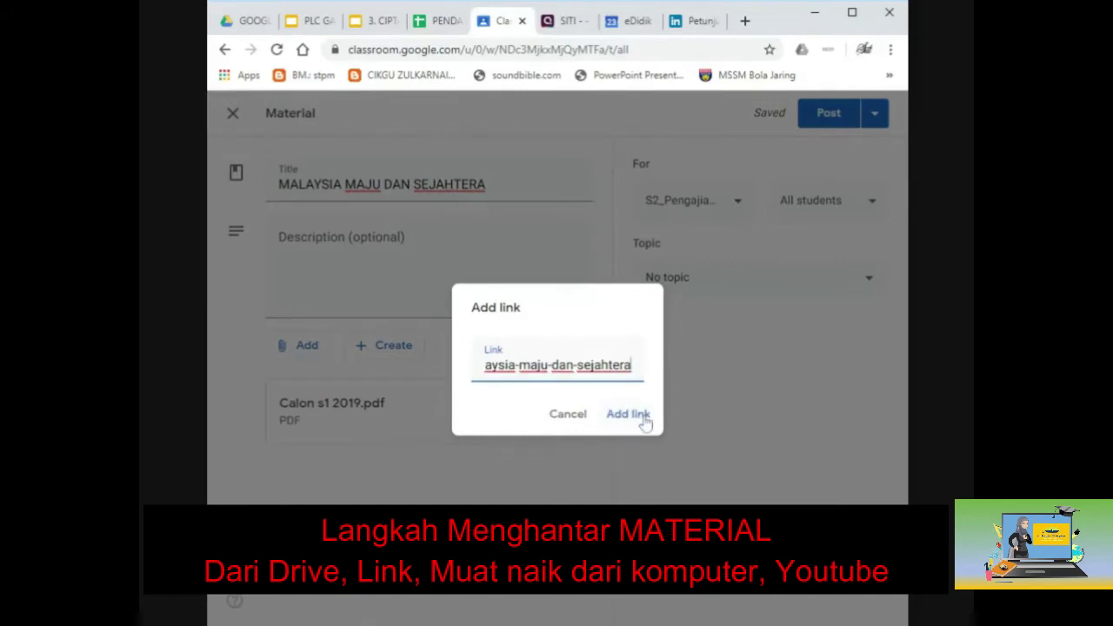
{"action": "left_click", "coordinate": [643, 414]}
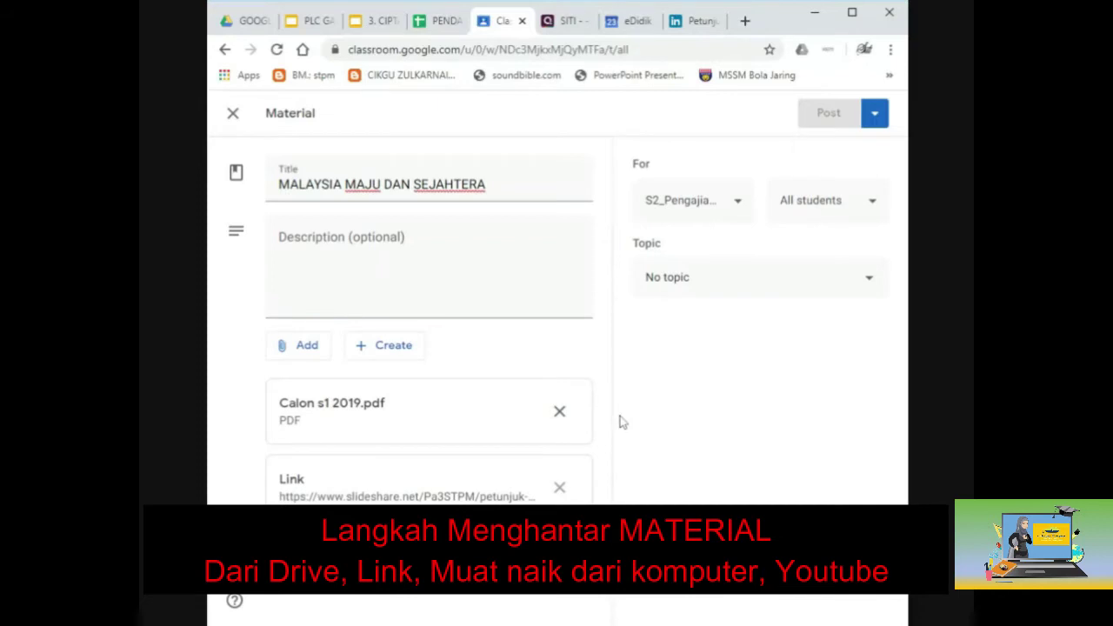
{"action": "left_click", "coordinate": [310, 348]}
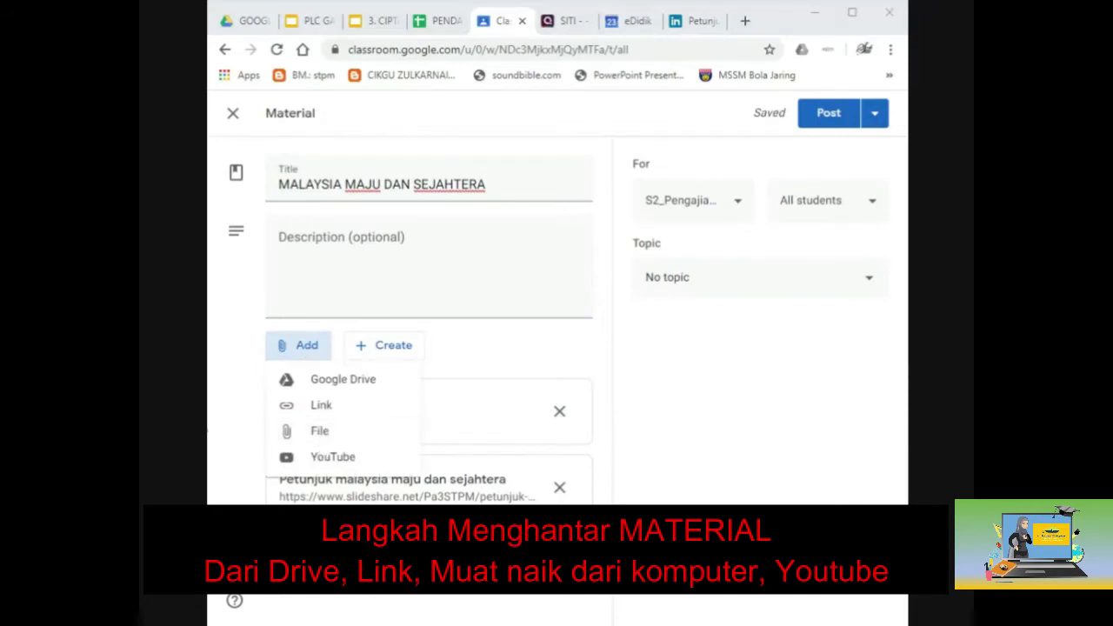
Upload the image Doa mohon keturunan yang baik.png from the computer.
{"action": "left_click", "coordinate": [334, 441]}
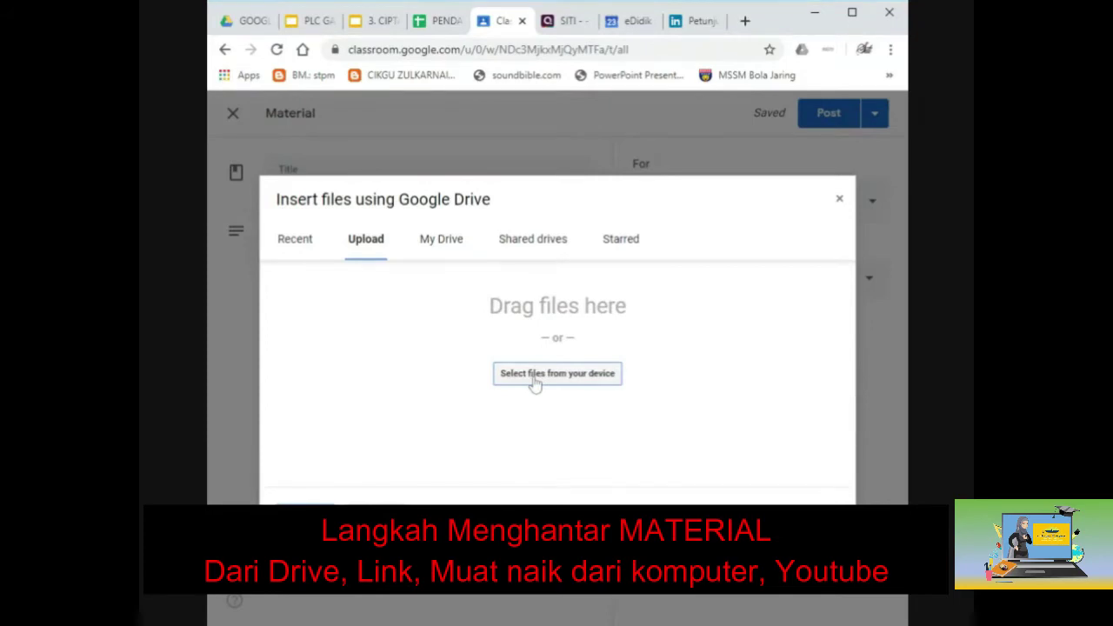
{"action": "left_click", "coordinate": [533, 379]}
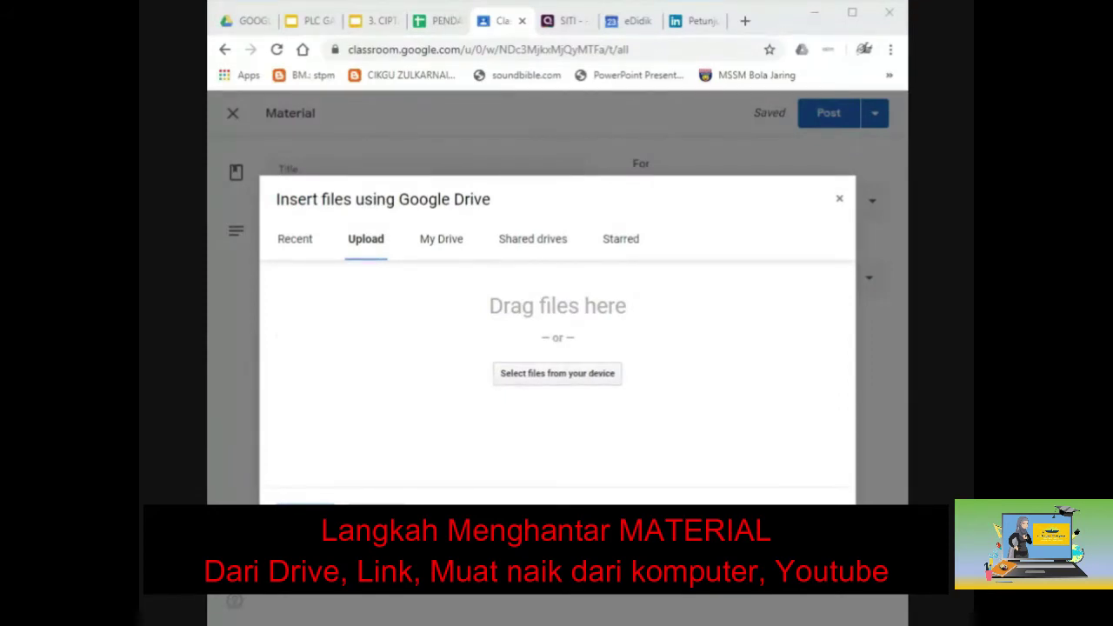
{"action": "key", "text": "Return"}
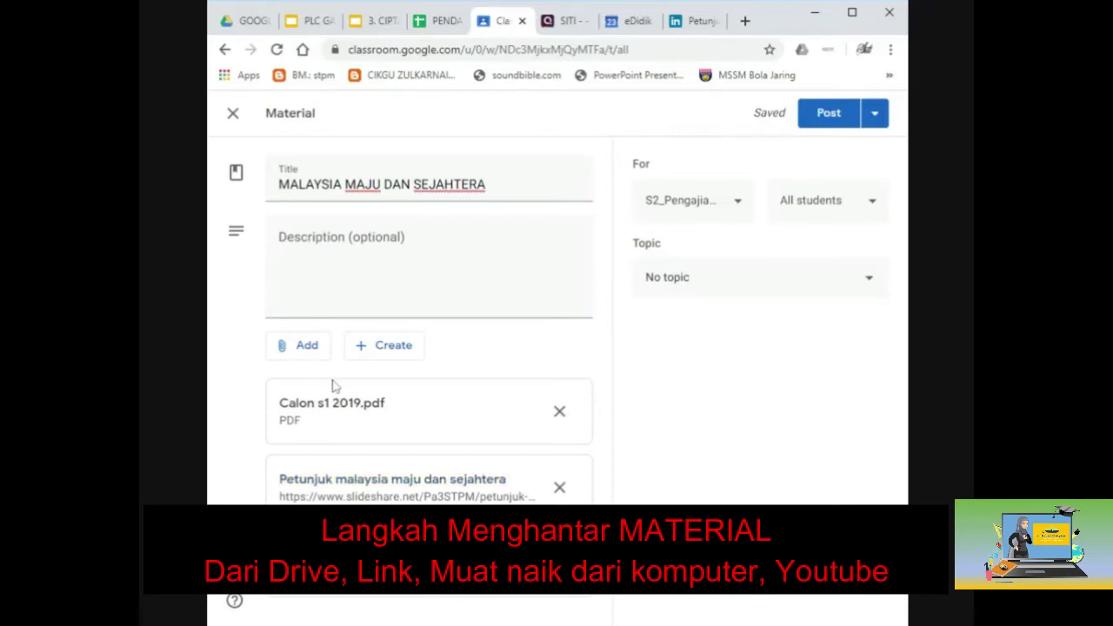
Search YouTube for 'MALAYSIA MAJU SEJAHTERA' and attach Faizal Tahir's 'Malaysia' official lyric video.
{"action": "left_click", "coordinate": [304, 362]}
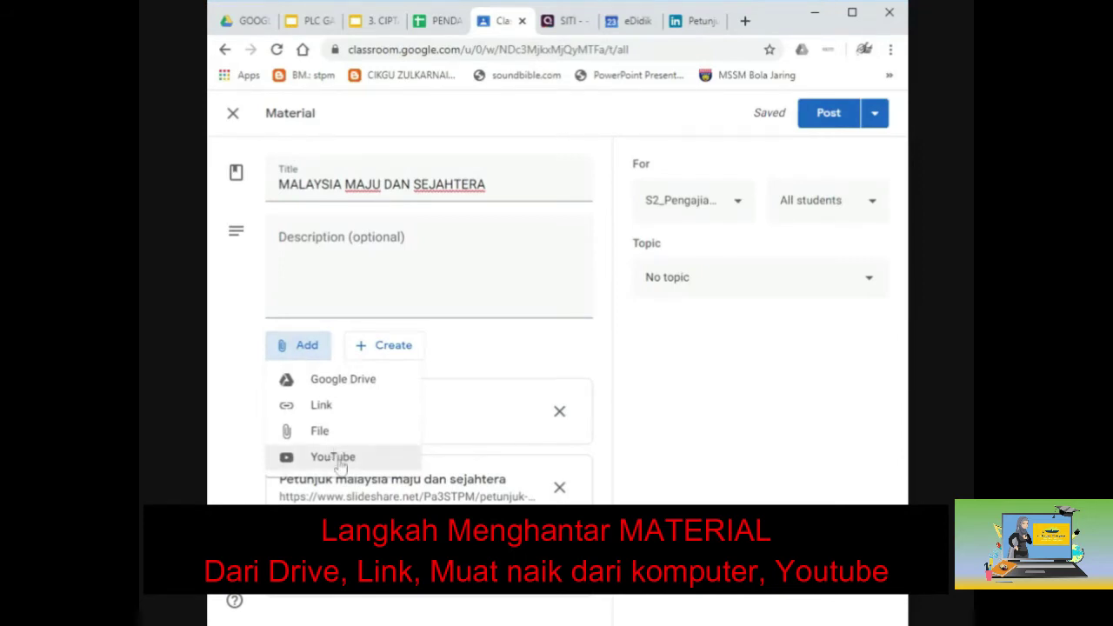
{"action": "left_click", "coordinate": [334, 458]}
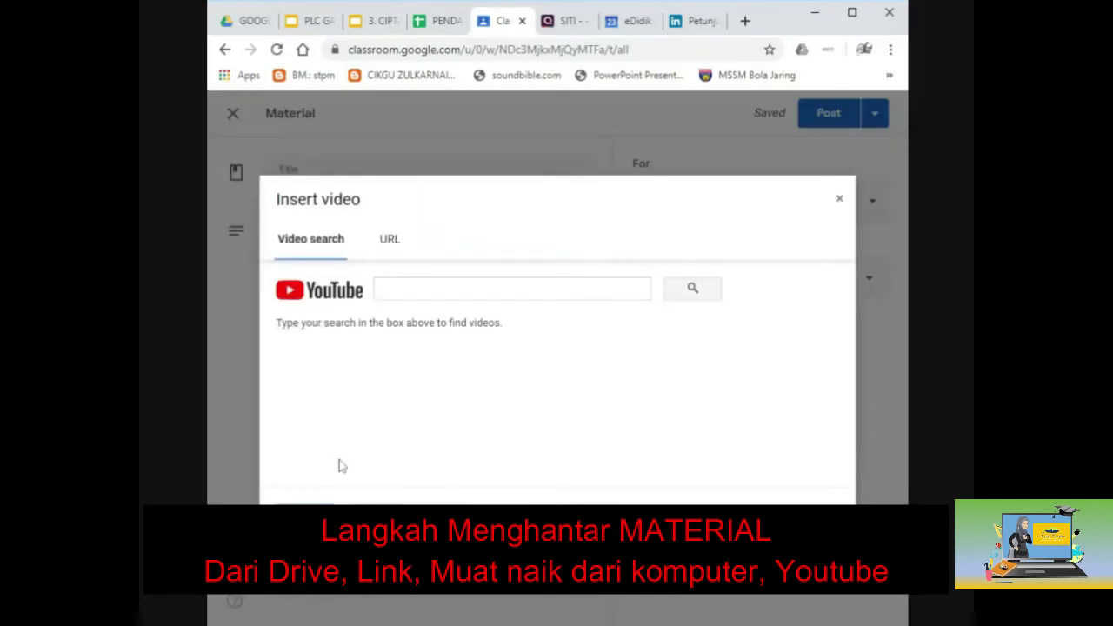
{"action": "left_click", "coordinate": [381, 288]}
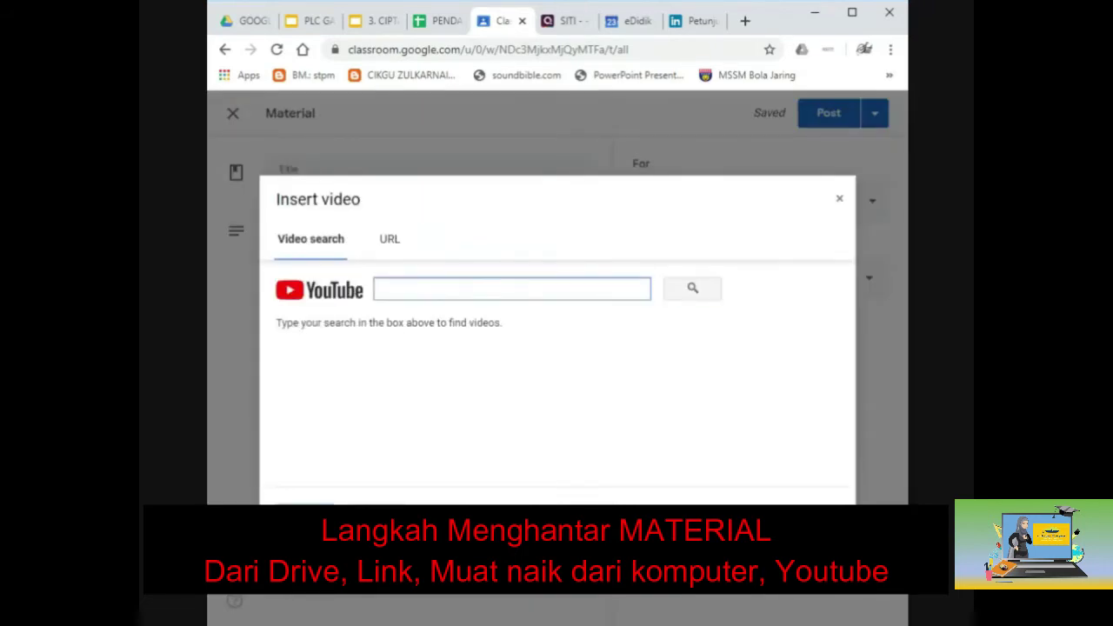
{"action": "type", "text": "MALAYS"}
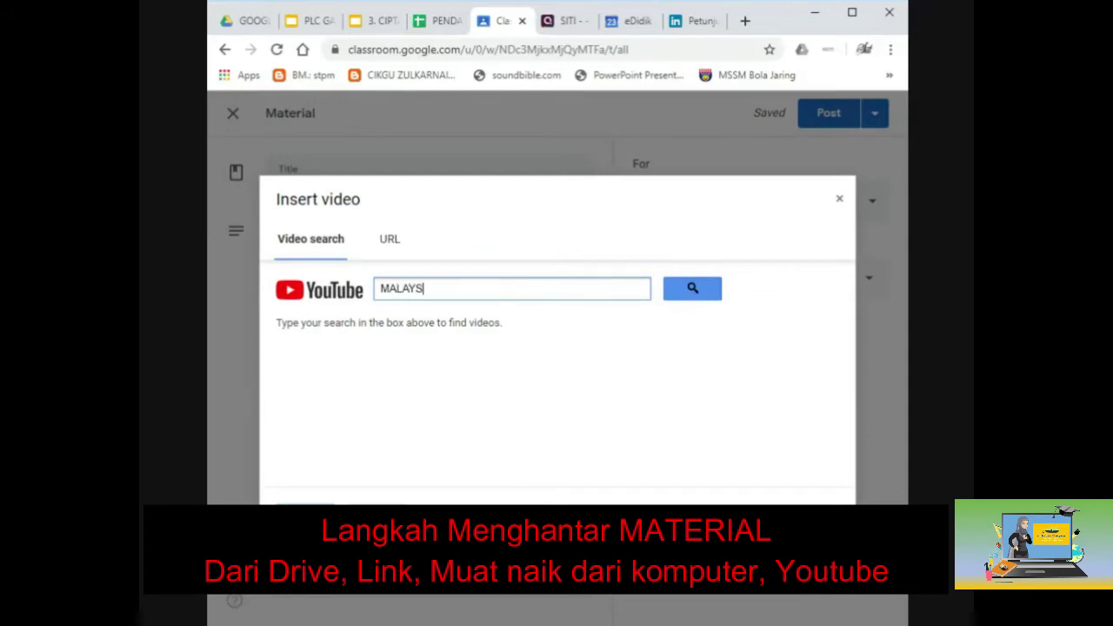
{"action": "type", "text": "IA MAJU SEJAHTERA"}
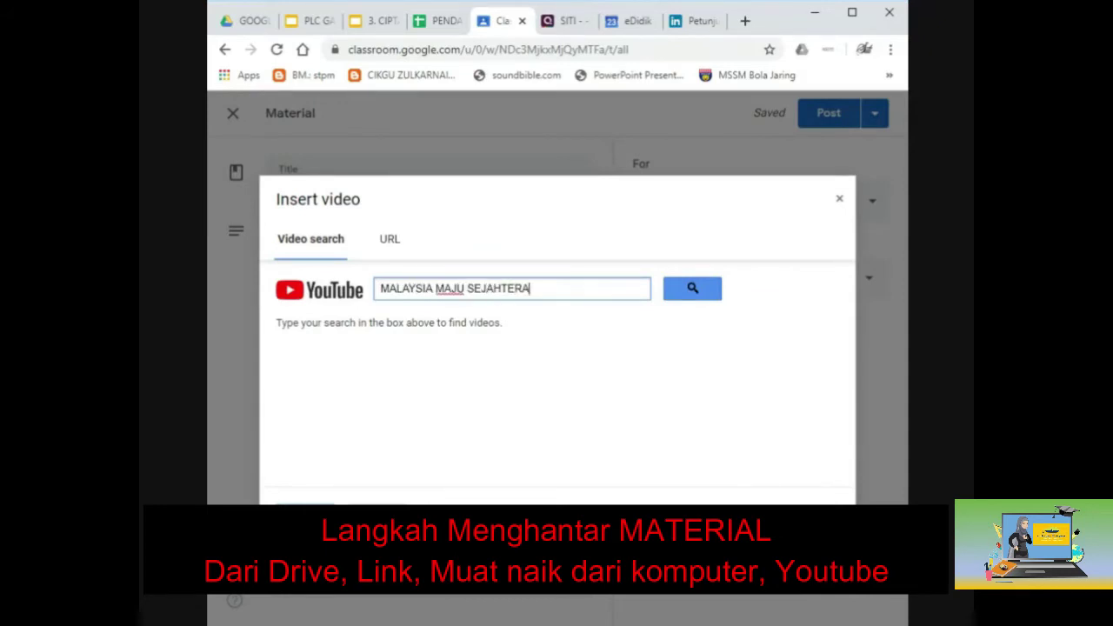
{"action": "left_click", "coordinate": [693, 291]}
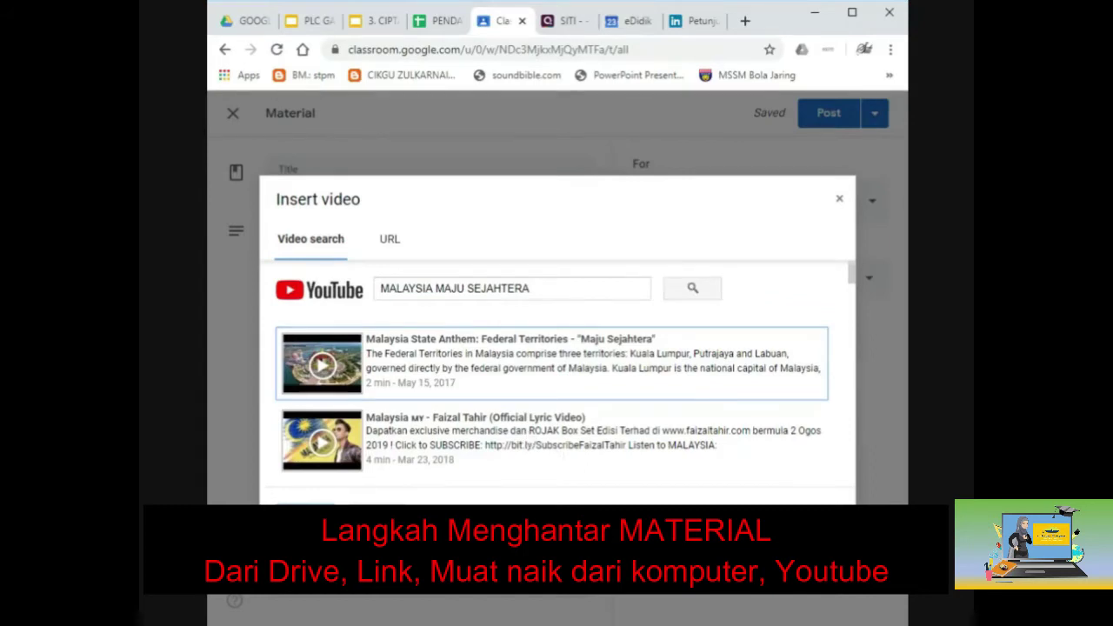
{"action": "left_click", "coordinate": [526, 435]}
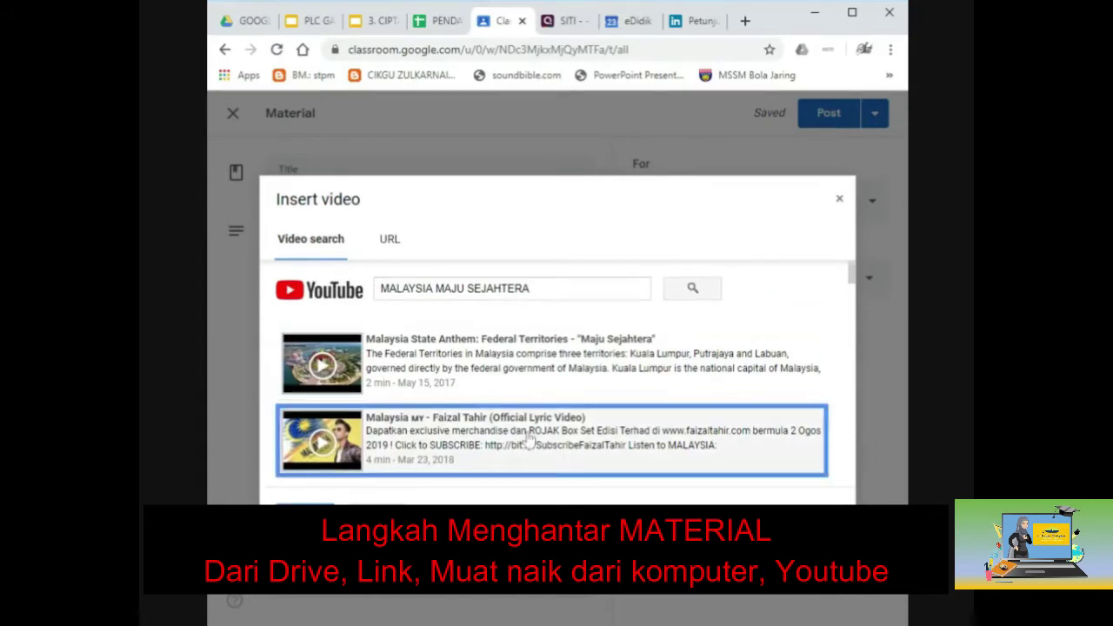
{"action": "key", "text": "Return"}
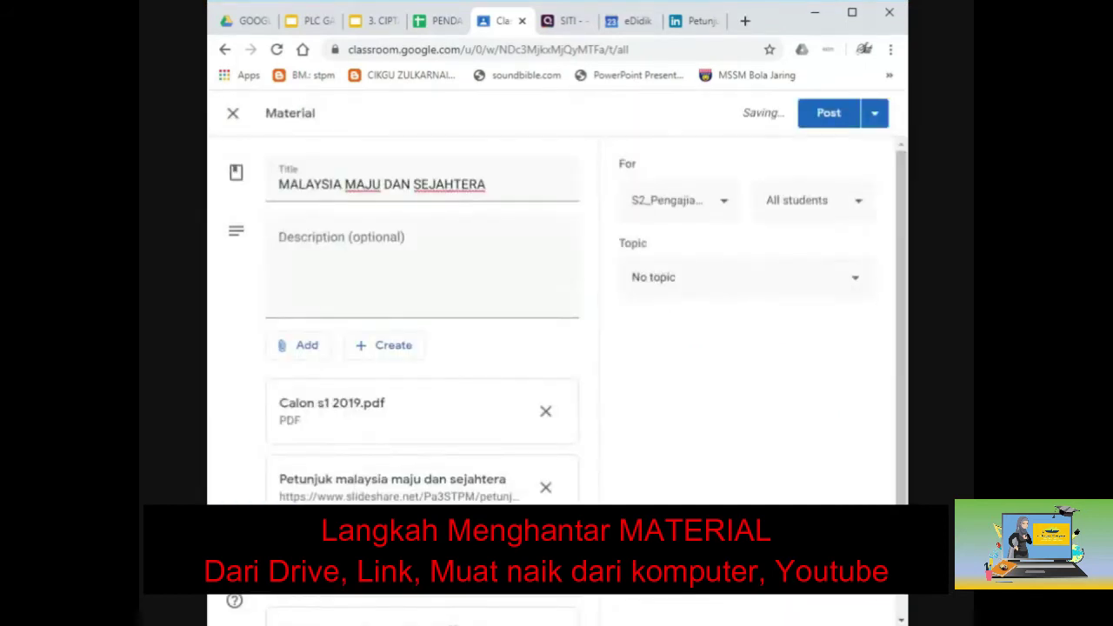
{"action": "left_click", "coordinate": [348, 260]}
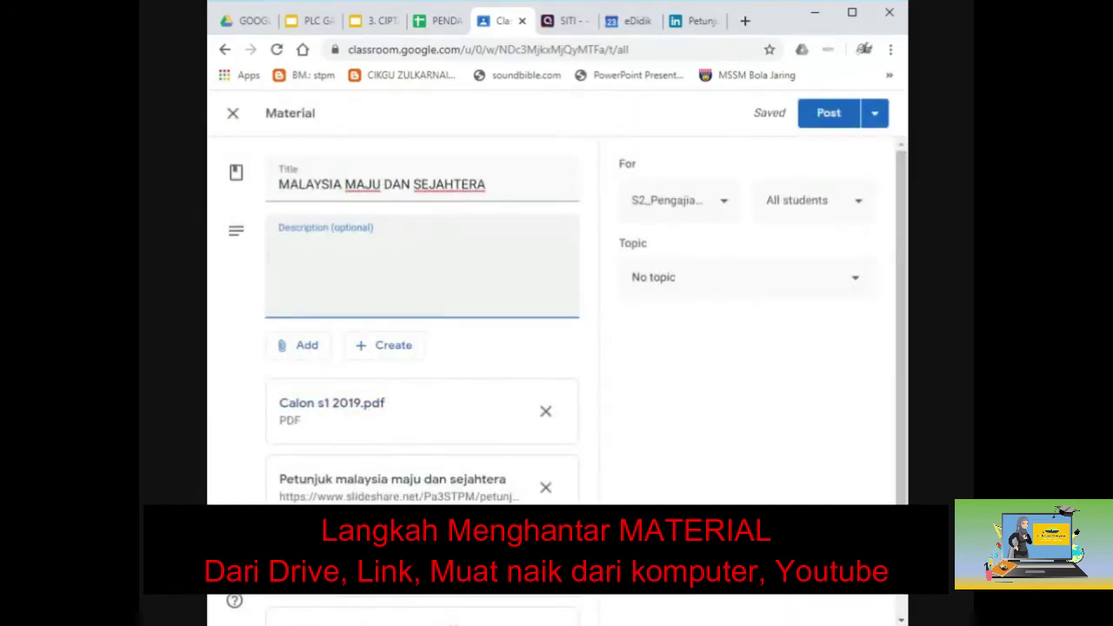
Write the description 'Sila hayati dan memahami nota yang diberikan.'.
{"action": "type", "text": "sila"}
{"action": "key", "text": "BackSpace"}
{"action": "key", "text": "BackSpace"}
{"action": "key", "text": "BackSpace"}
{"action": "key", "text": "BackSpace"}
{"action": "type", "text": "Sila hayati"}
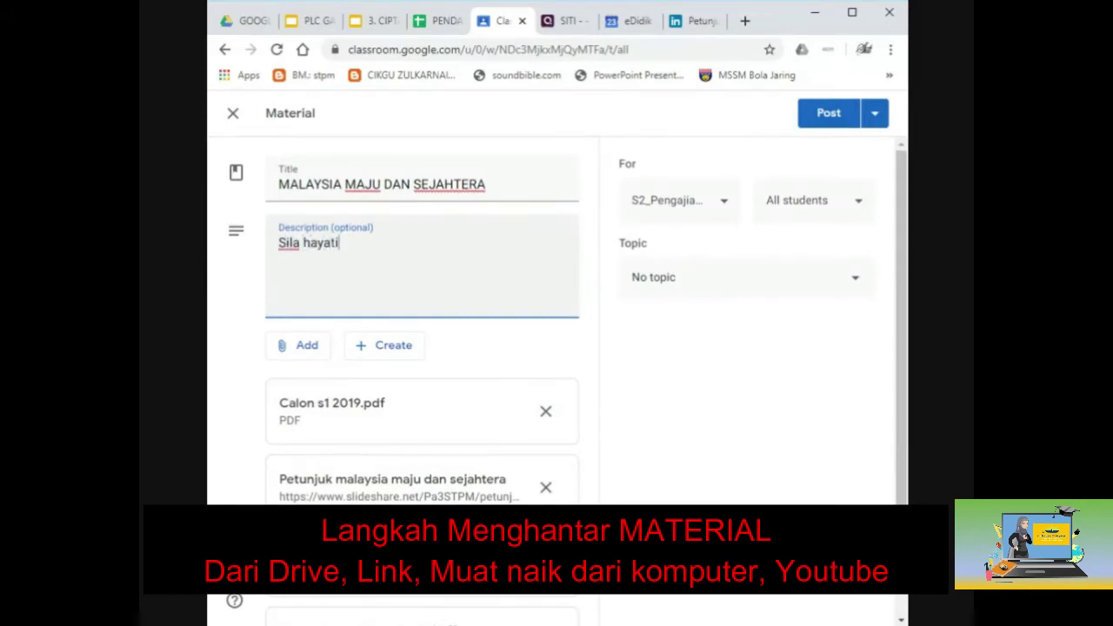
{"action": "type", "text": " dan "}
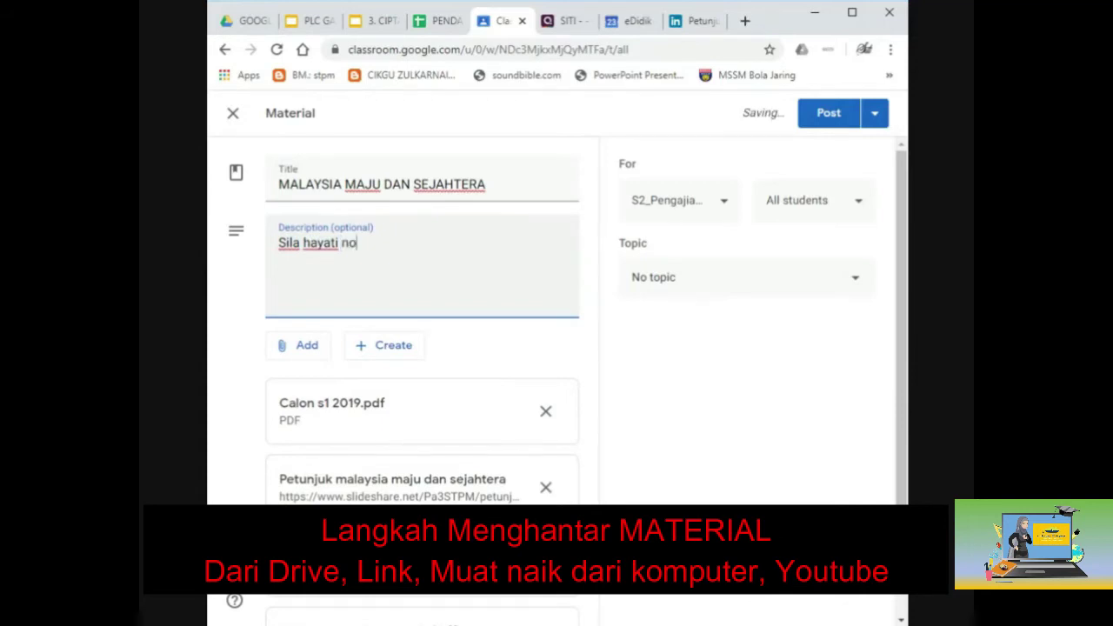
{"action": "type", "text": "memahami"}
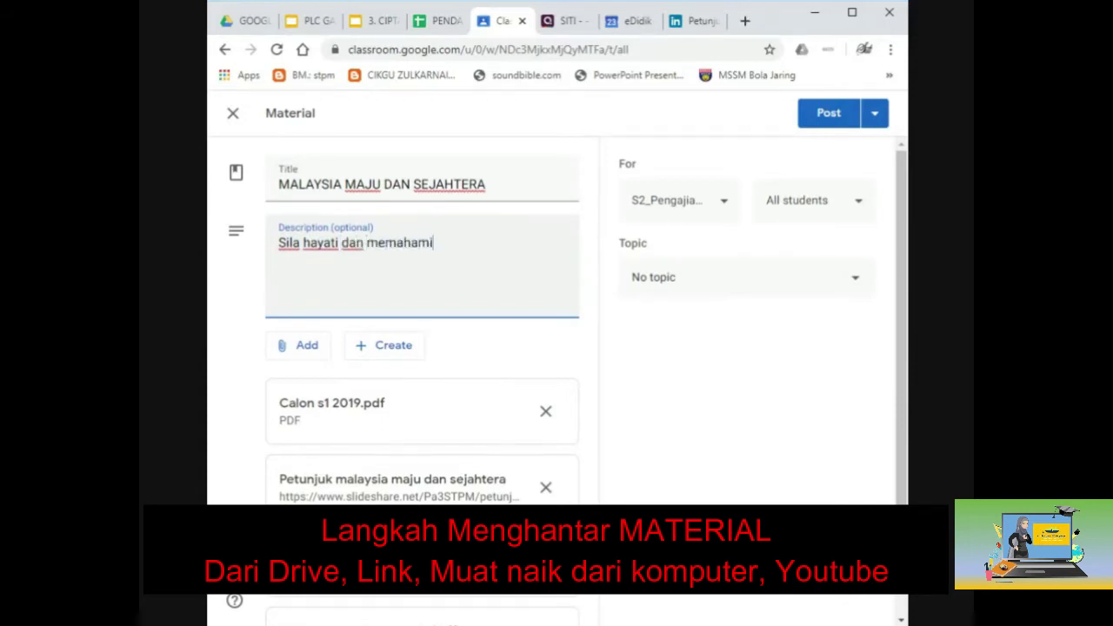
{"action": "type", "text": " nota yang d"}
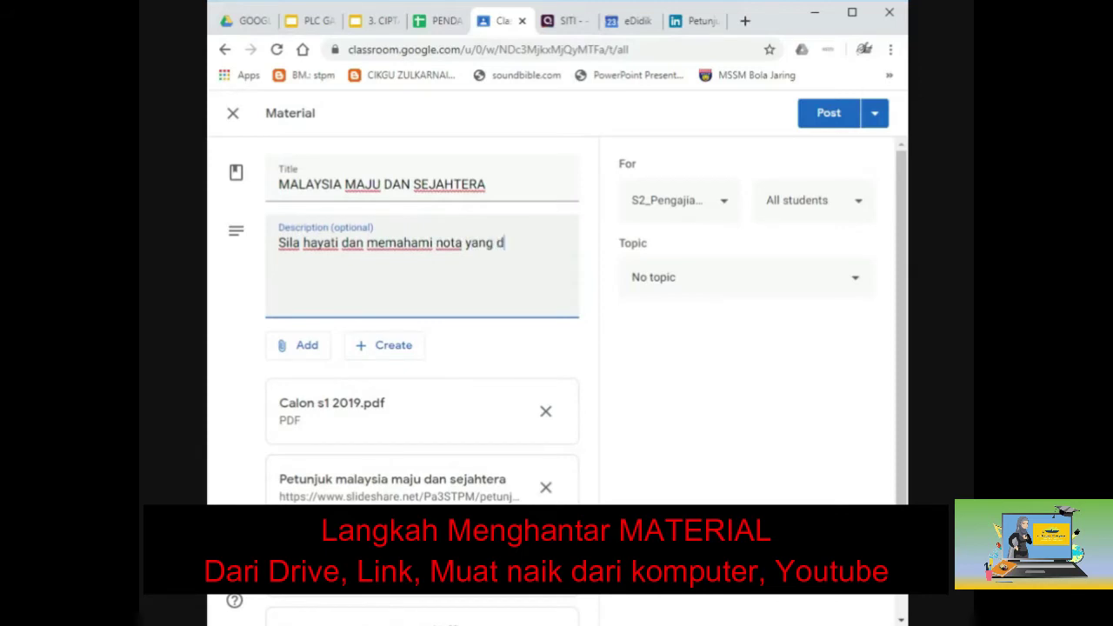
{"action": "type", "text": "iberikan."}
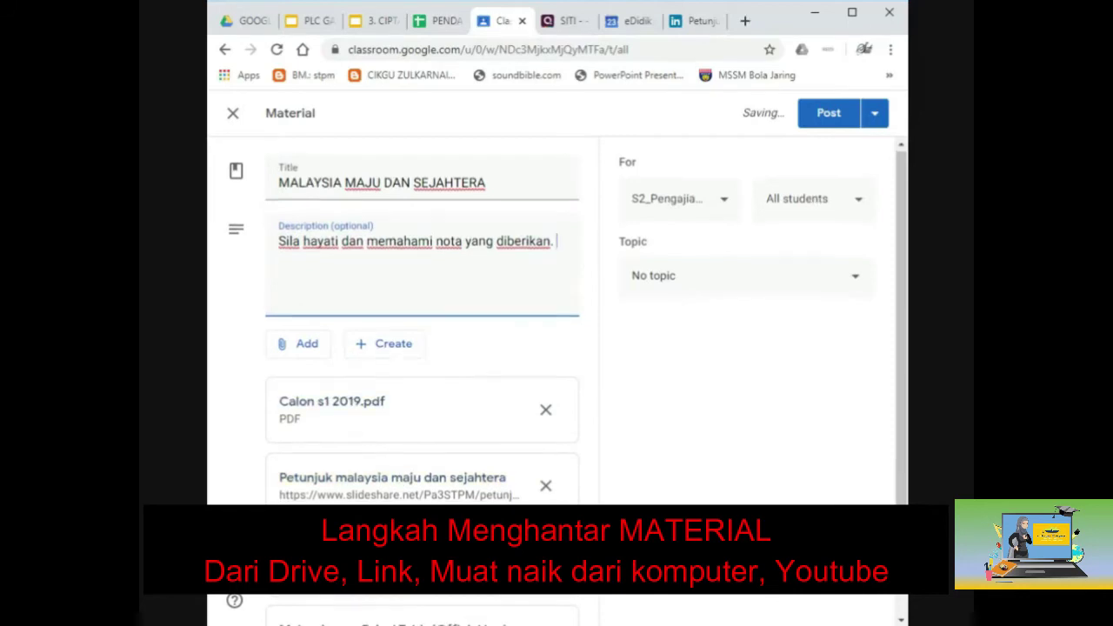
{"action": "scroll", "coordinate": [356, 479], "scroll_direction": "down", "scroll_amount": 1}
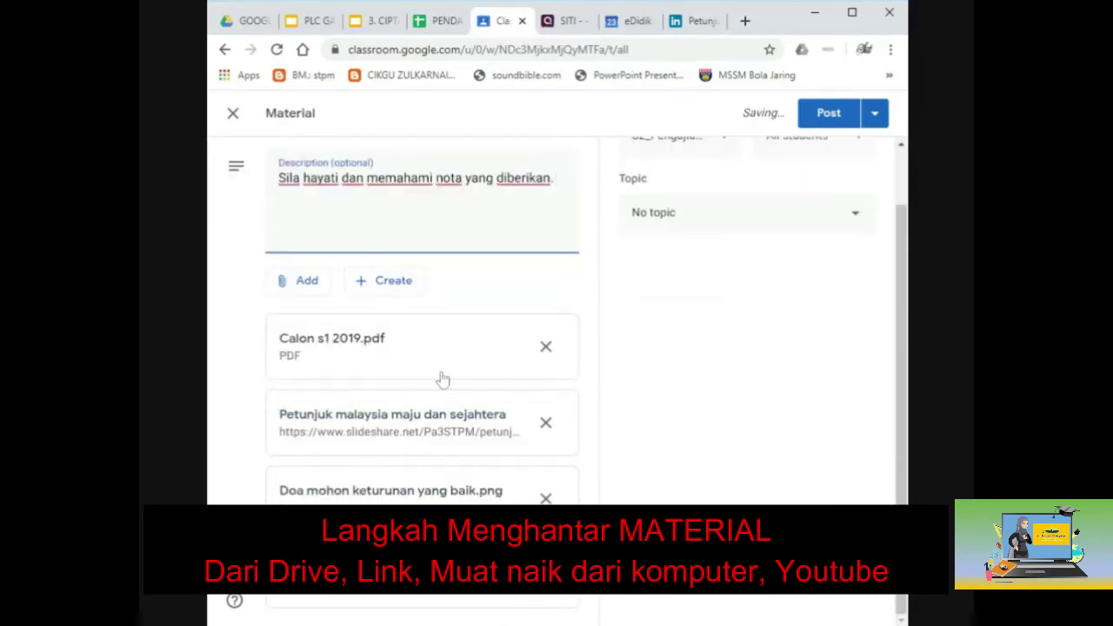
{"action": "left_click", "coordinate": [374, 296]}
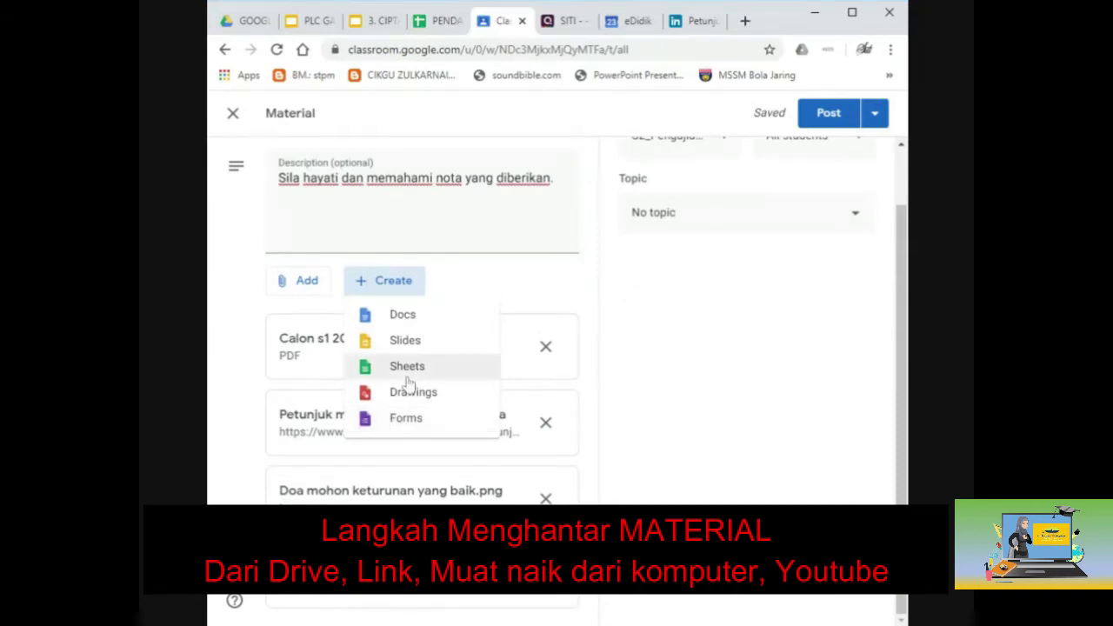
Create a new blank Google Slides presentation attached to the material.
{"action": "left_click", "coordinate": [412, 348]}
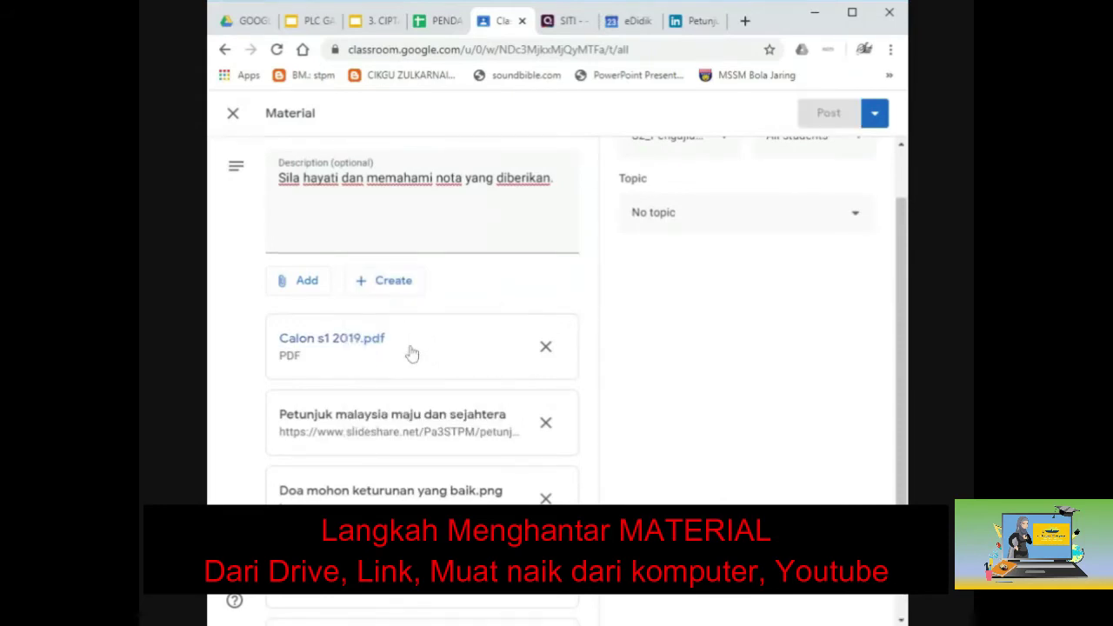
{"action": "left_click", "coordinate": [412, 352]}
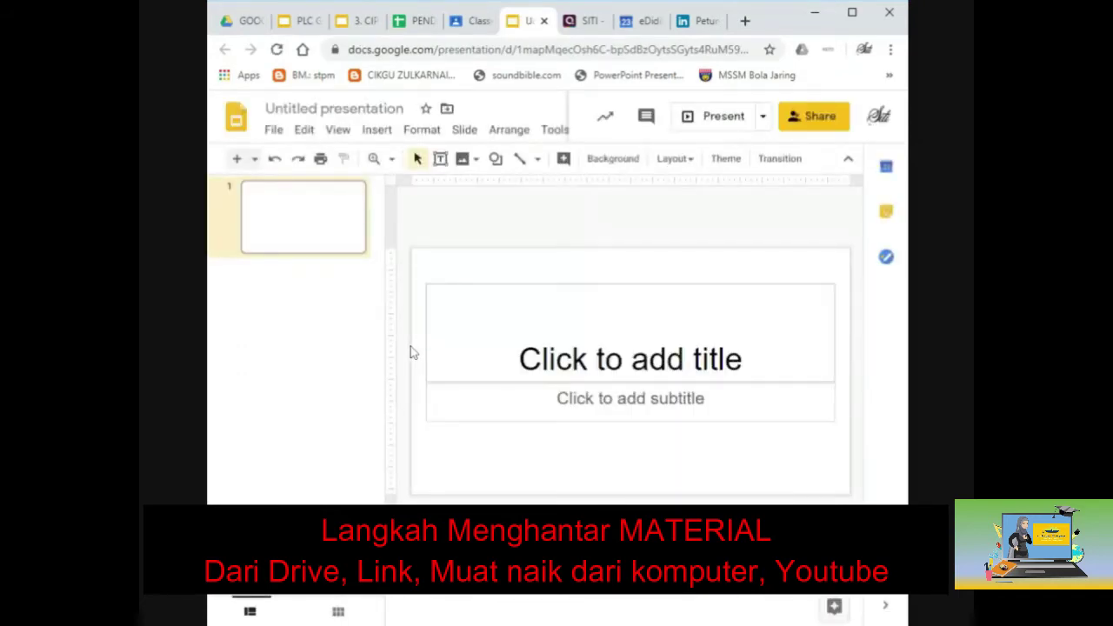
Rename the untitled presentation to 'PETUNJUK', correcting a mistyped name.
{"action": "left_click", "coordinate": [335, 110]}
{"action": "type", "text": "malysia ma"}
{"action": "key", "text": "BackSpace"}
{"action": "key", "text": "BackSpace"}
{"action": "key", "text": "BackSpace"}
{"action": "key", "text": "BackSpace"}
{"action": "key", "text": "BackSpace"}
{"action": "key", "text": "BackSpace"}
{"action": "key", "text": "BackSpace"}
{"action": "key", "text": "BackSpace"}
{"action": "key", "text": "BackSpace"}
{"action": "key", "text": "BackSpace"}
{"action": "type", "text": "PETUNJUK"}
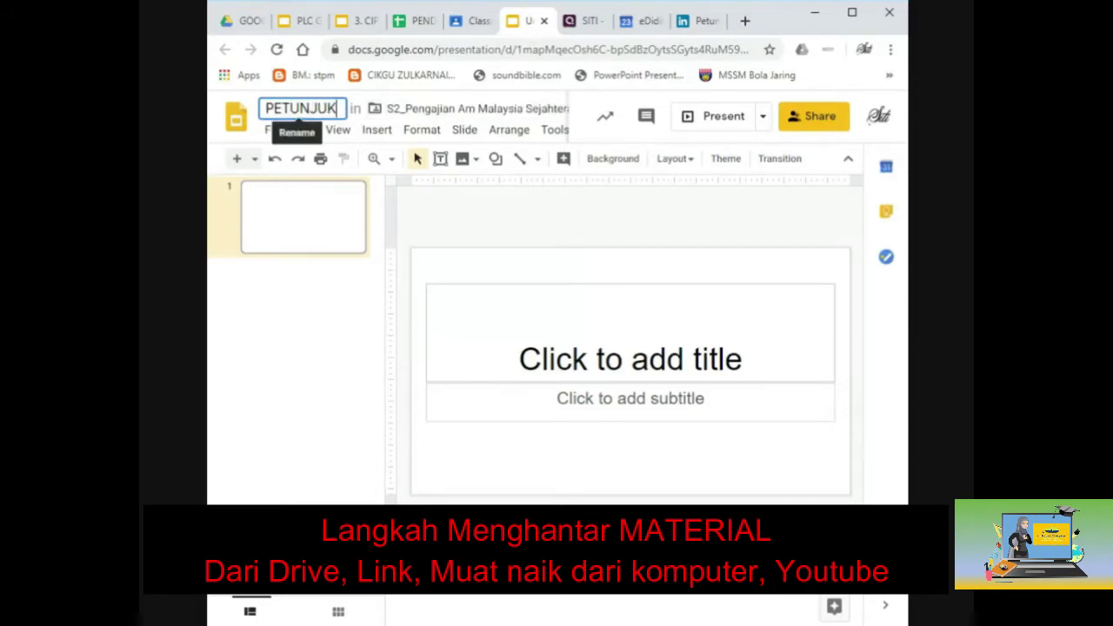
Fill the title slide with title 'VAFAD' and subtitle 'BADFBAD'.
{"action": "left_click", "coordinate": [630, 358]}
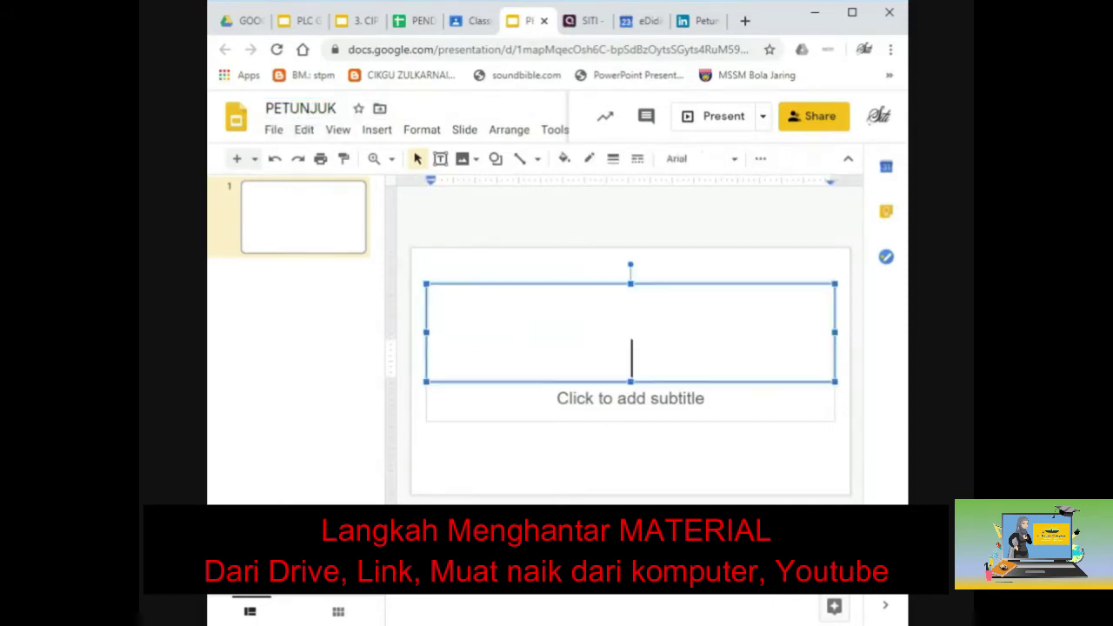
{"action": "type", "text": "VAFAD"}
{"action": "left_click", "coordinate": [630, 399]}
{"action": "type", "text": "BADFBAD"}
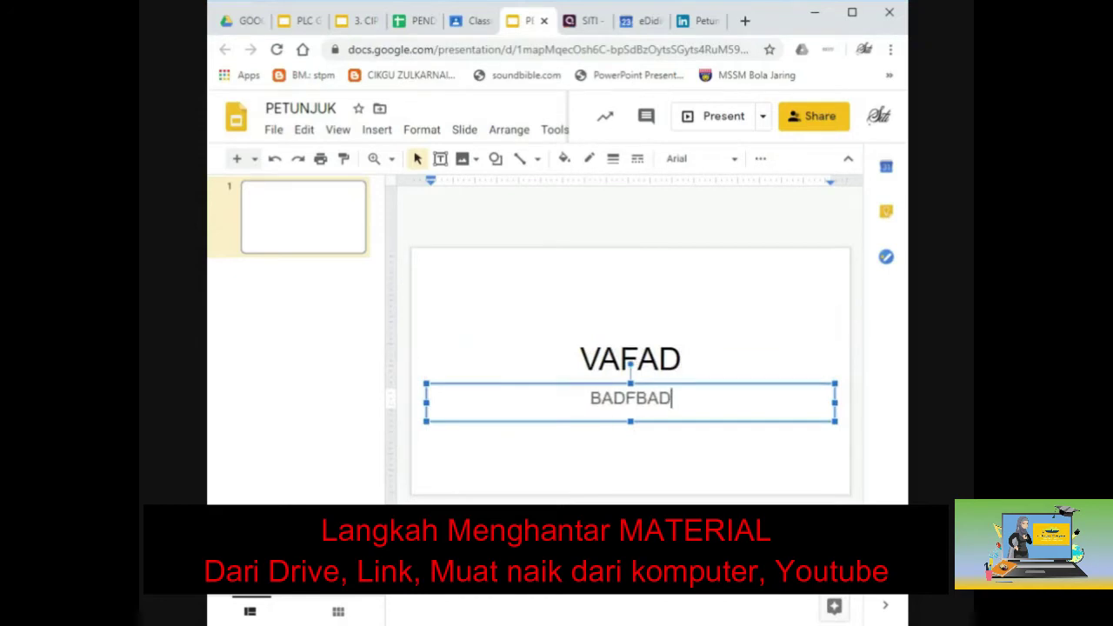
{"action": "left_click", "coordinate": [628, 294]}
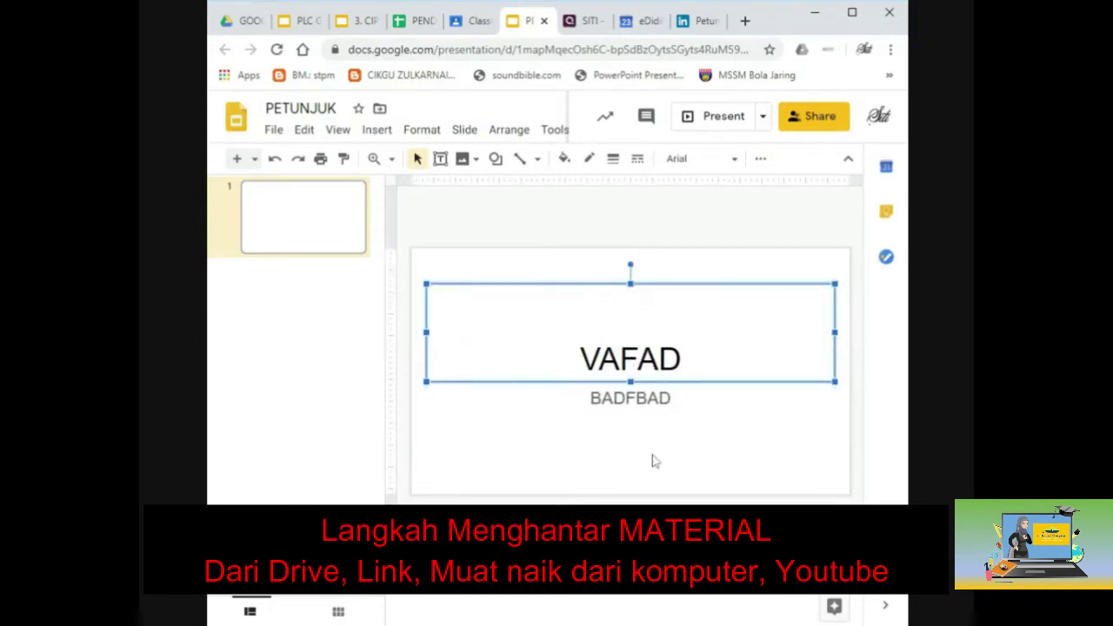
{"action": "left_click", "coordinate": [791, 234]}
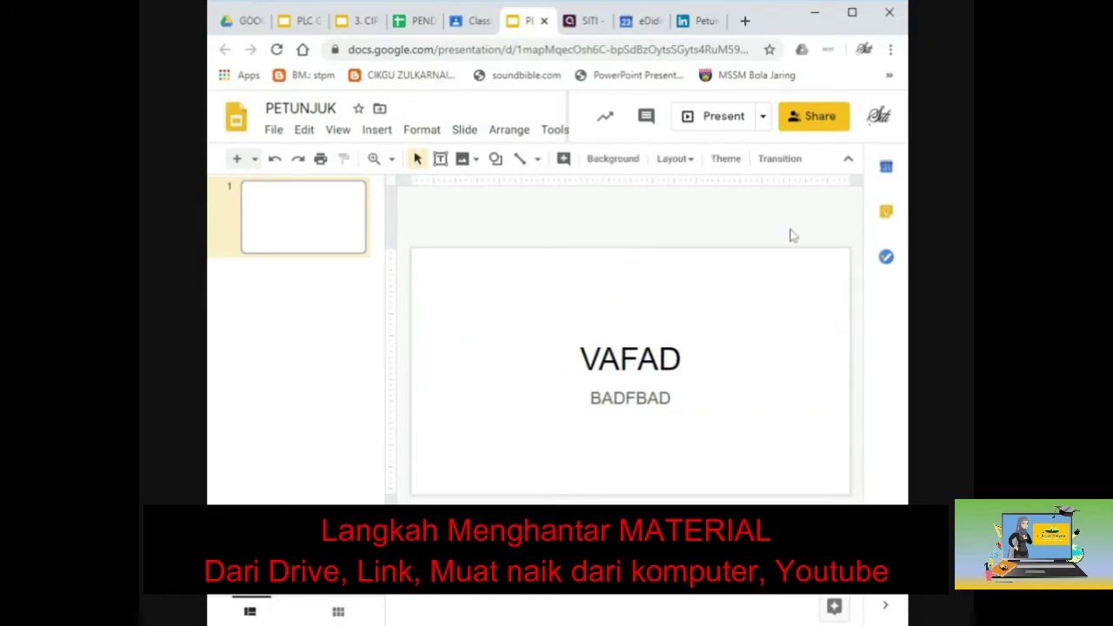
Close the Slides tab and review the PDF, SlideShare link, PNG and video attachments.
{"action": "left_click", "coordinate": [543, 24]}
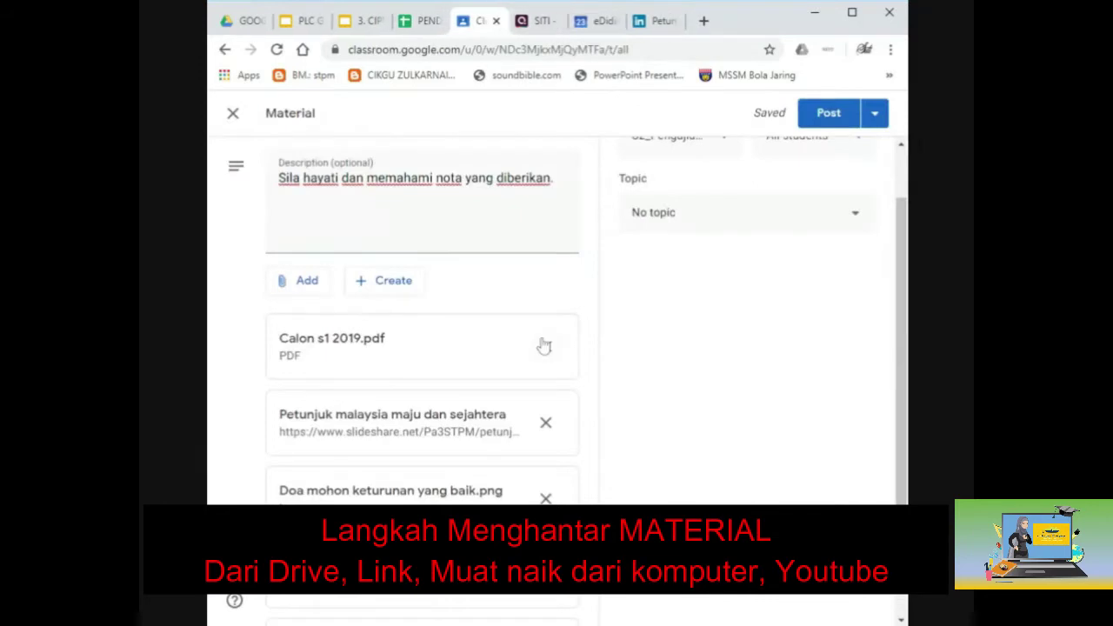
{"action": "scroll", "coordinate": [542, 345], "scroll_direction": "down", "scroll_amount": 2}
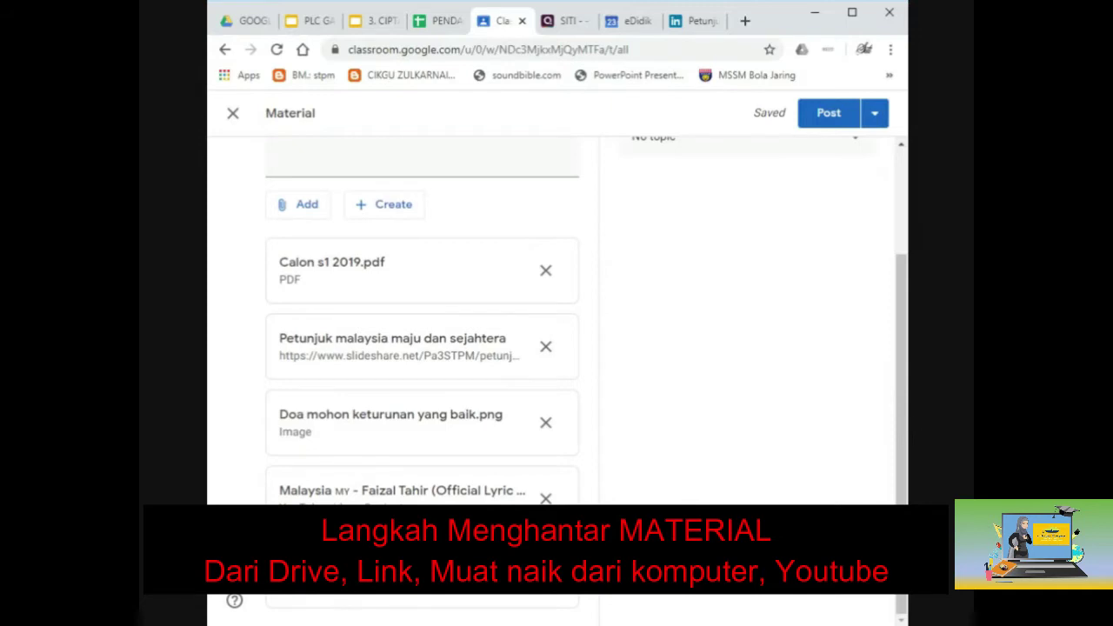
{"action": "scroll", "coordinate": [488, 490], "scroll_direction": "up", "scroll_amount": 3}
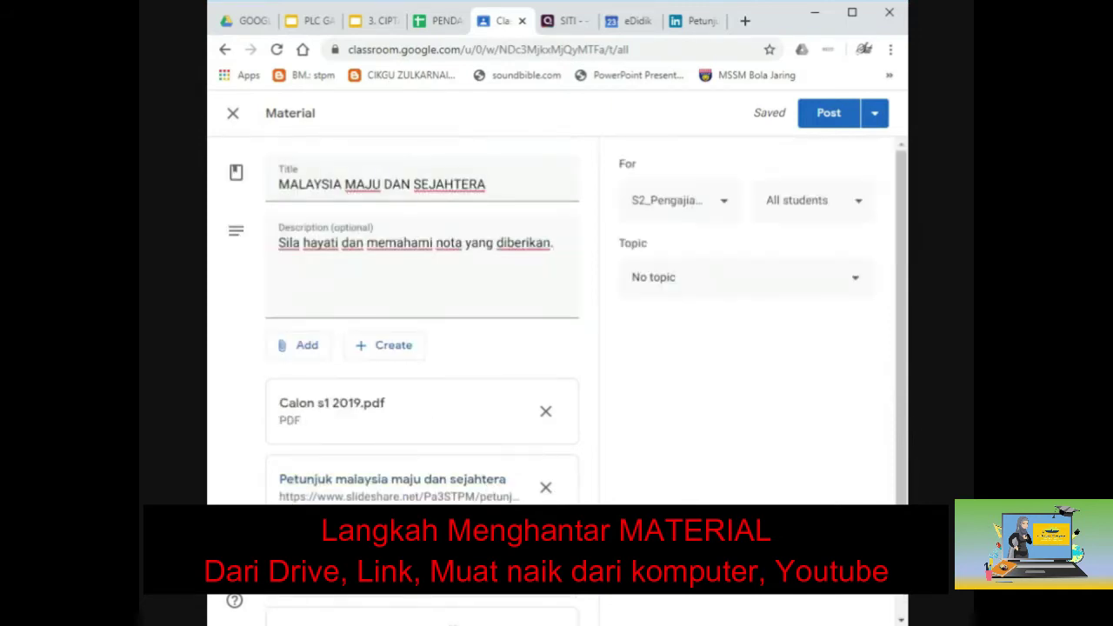
Create the topic 'PETUNJUK' for the material and bring up the extra Post options.
{"action": "left_click", "coordinate": [689, 290]}
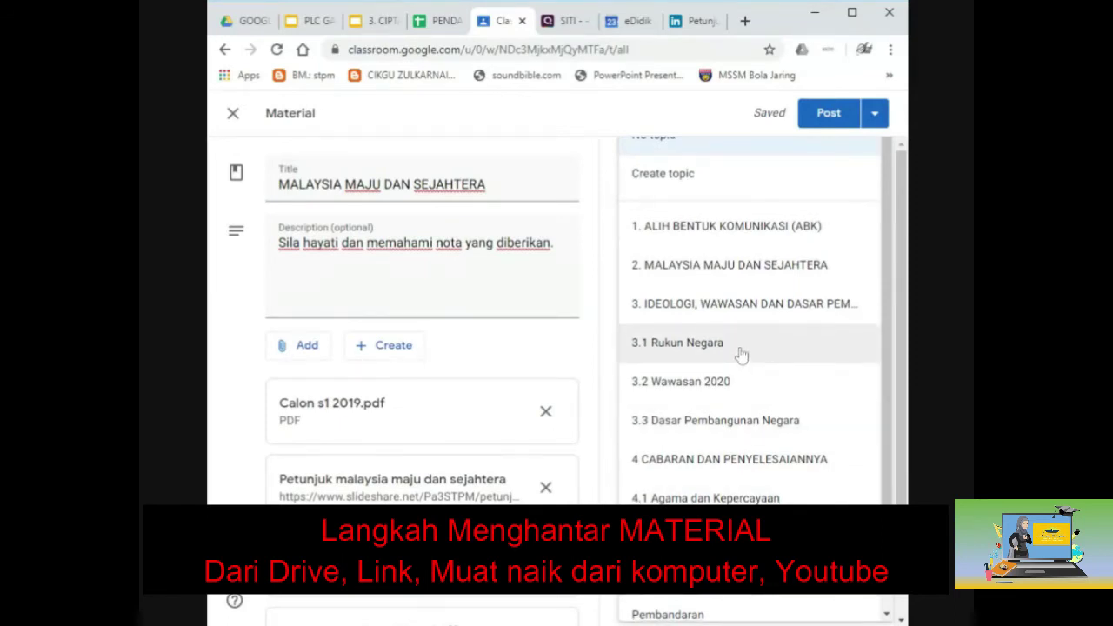
{"action": "scroll", "coordinate": [740, 354], "scroll_direction": "down", "scroll_amount": 1}
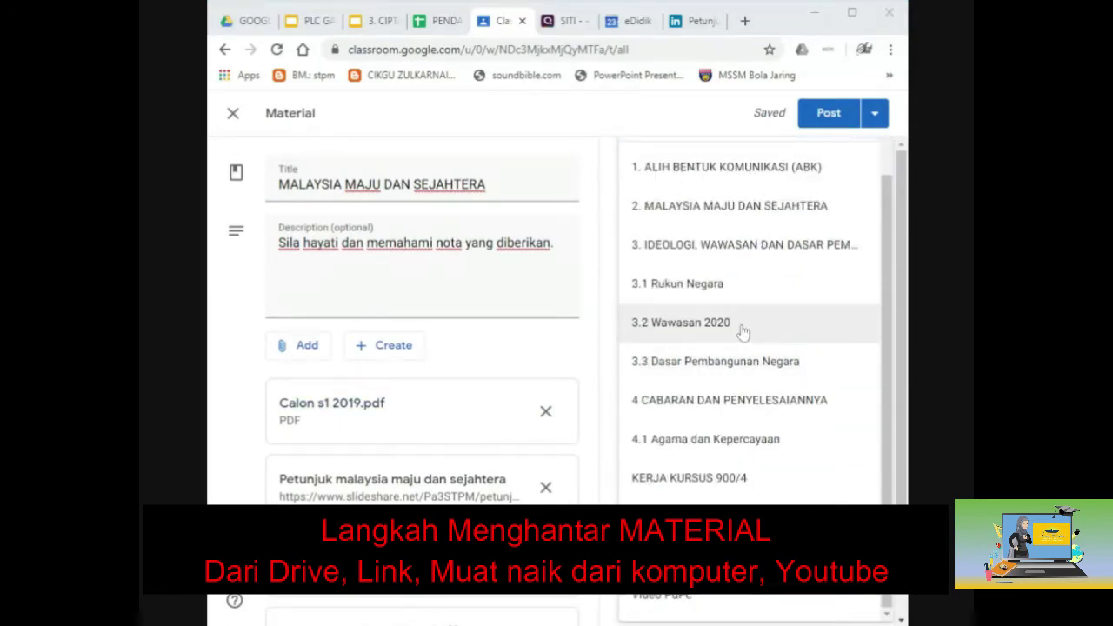
{"action": "scroll", "coordinate": [741, 331], "scroll_direction": "up", "scroll_amount": 1}
{"action": "left_click", "coordinate": [714, 186]}
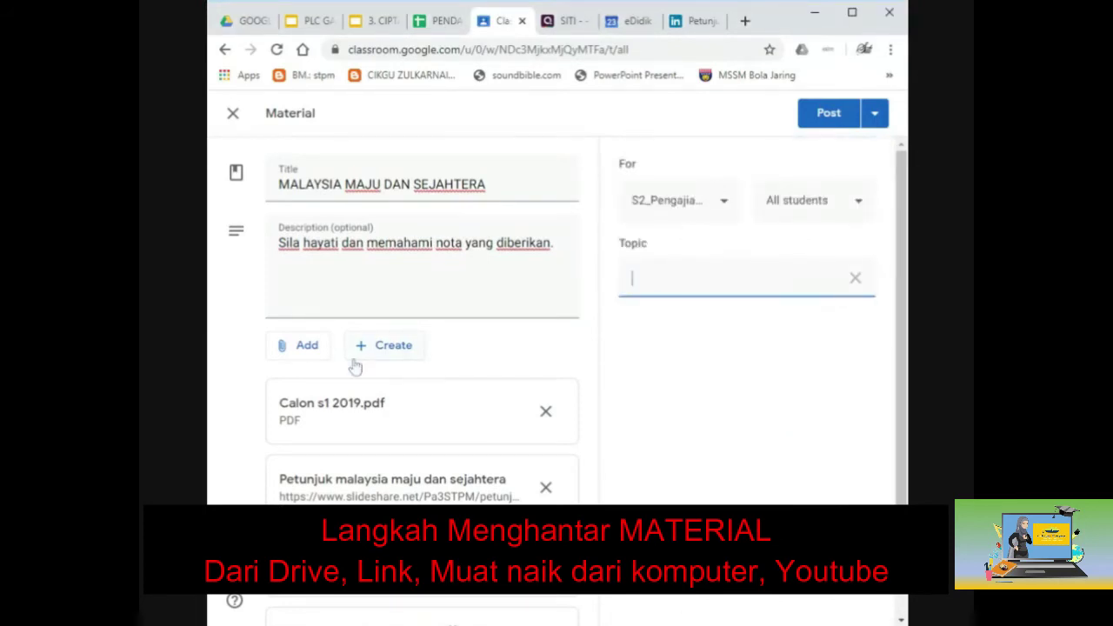
{"action": "type", "text": "PETUNJUK"}
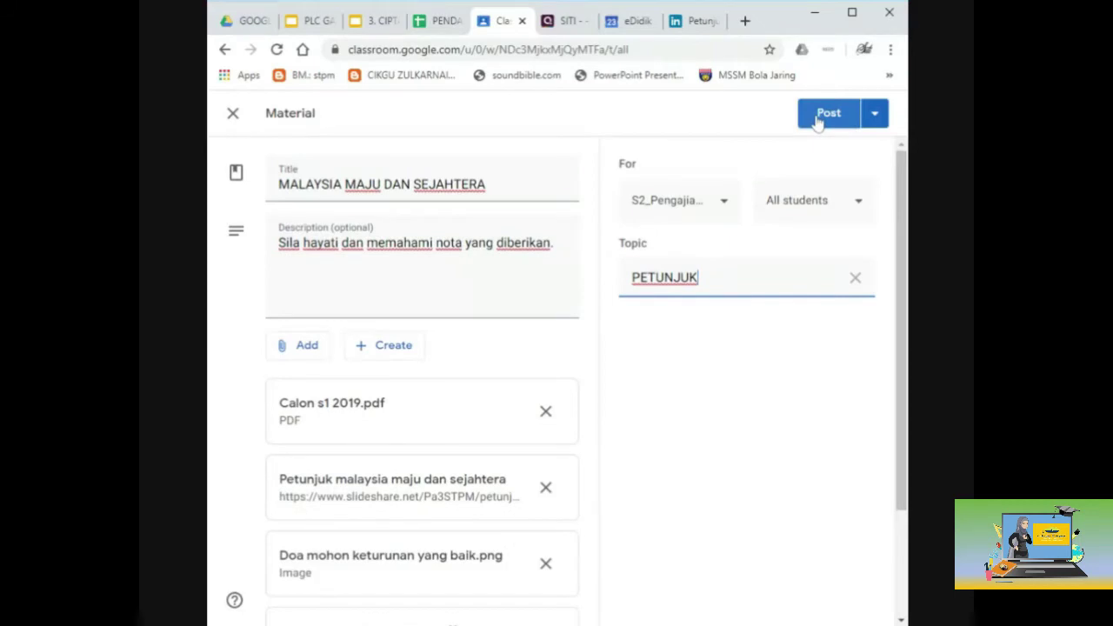
{"action": "left_click", "coordinate": [876, 114]}
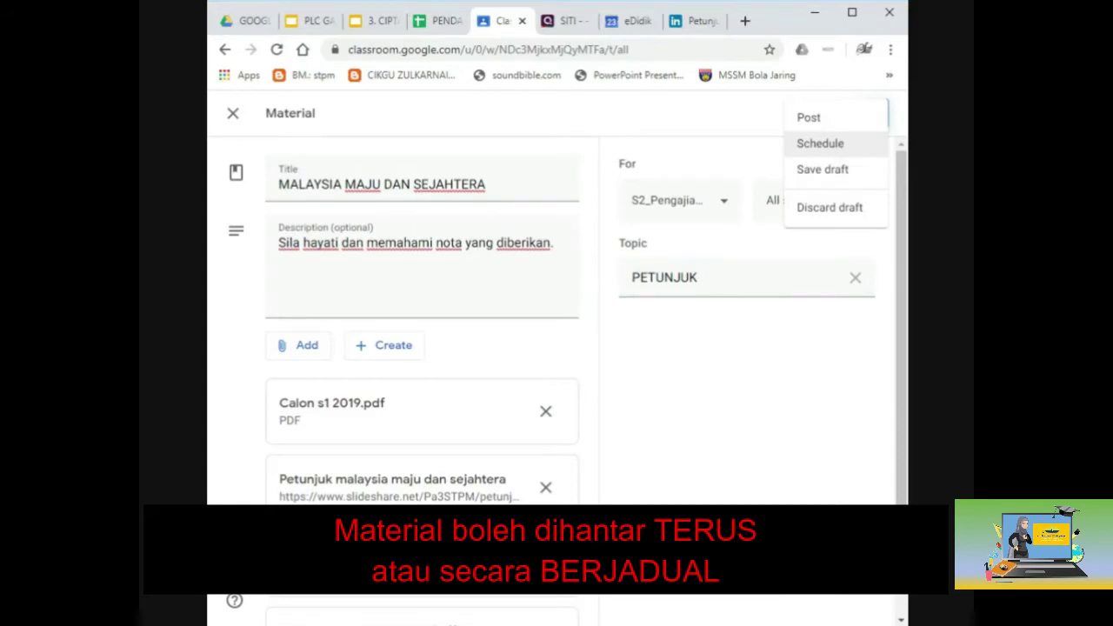
Set a schedule of 27 March 2020 at 1:00 PM, then cancel it.
{"action": "left_click", "coordinate": [835, 148]}
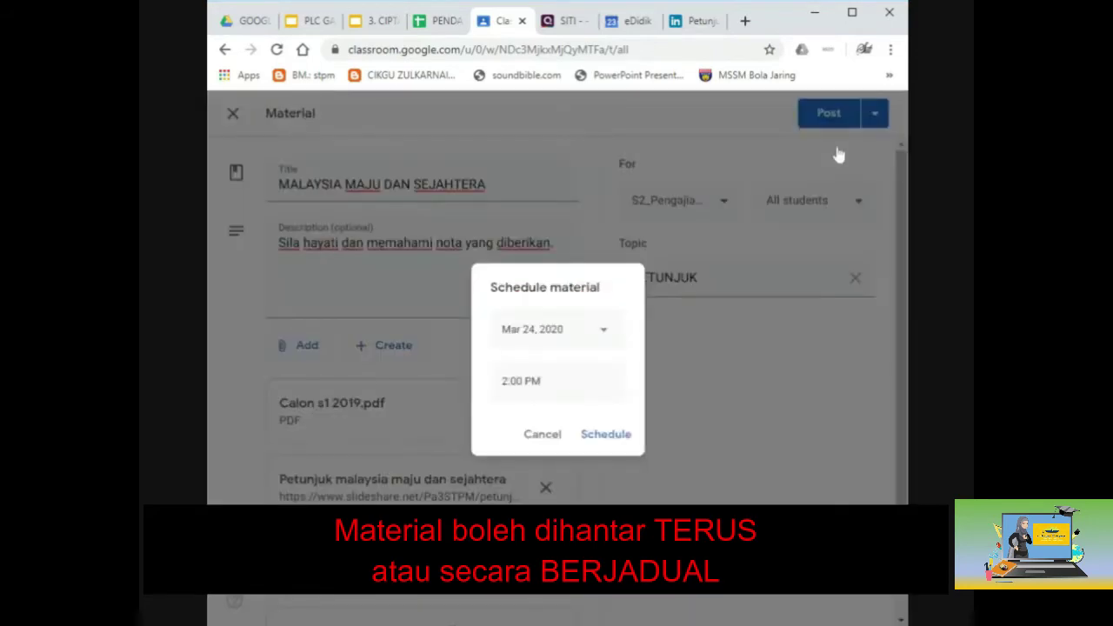
{"action": "left_click", "coordinate": [602, 334]}
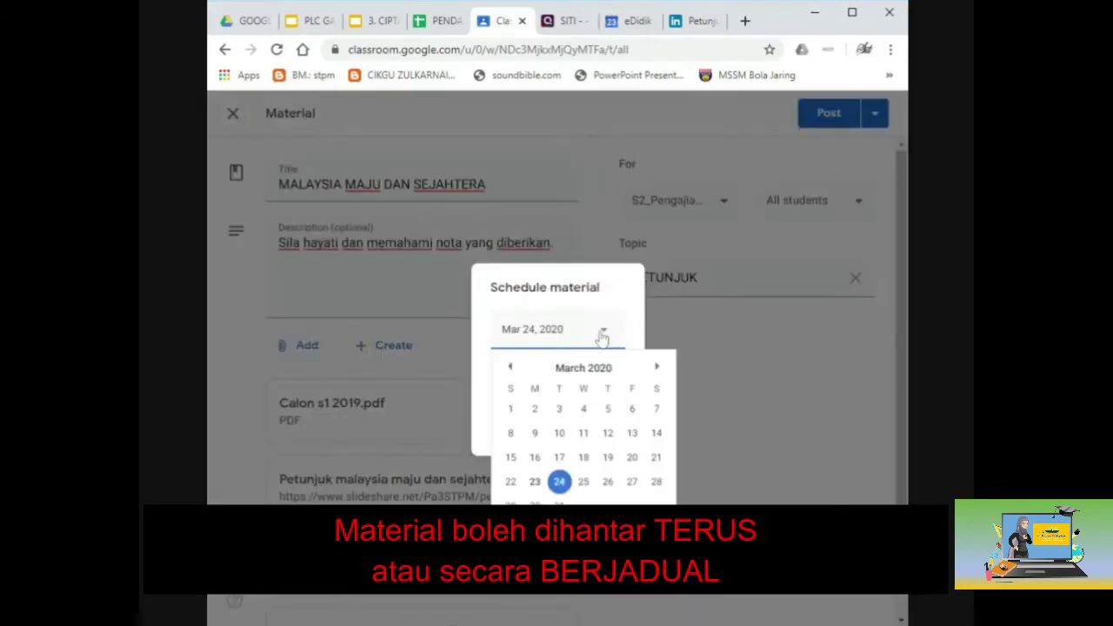
{"action": "left_click", "coordinate": [626, 487]}
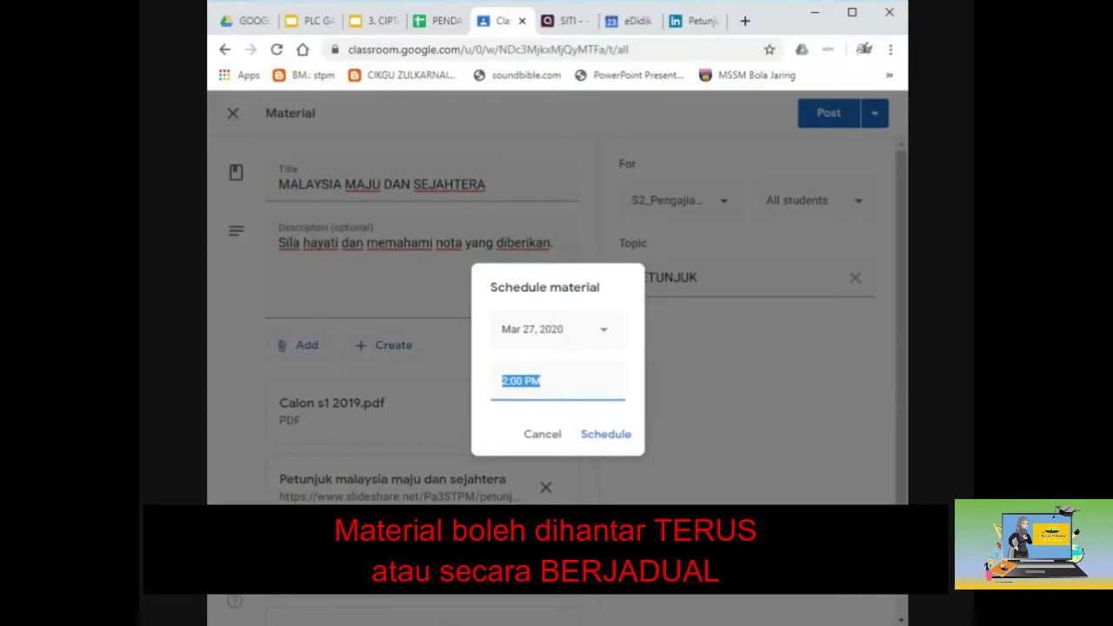
{"action": "left_click", "coordinate": [542, 381]}
{"action": "left_click", "coordinate": [507, 381]}
{"action": "key", "text": "shift+Left"}
{"action": "type", "text": "1"}
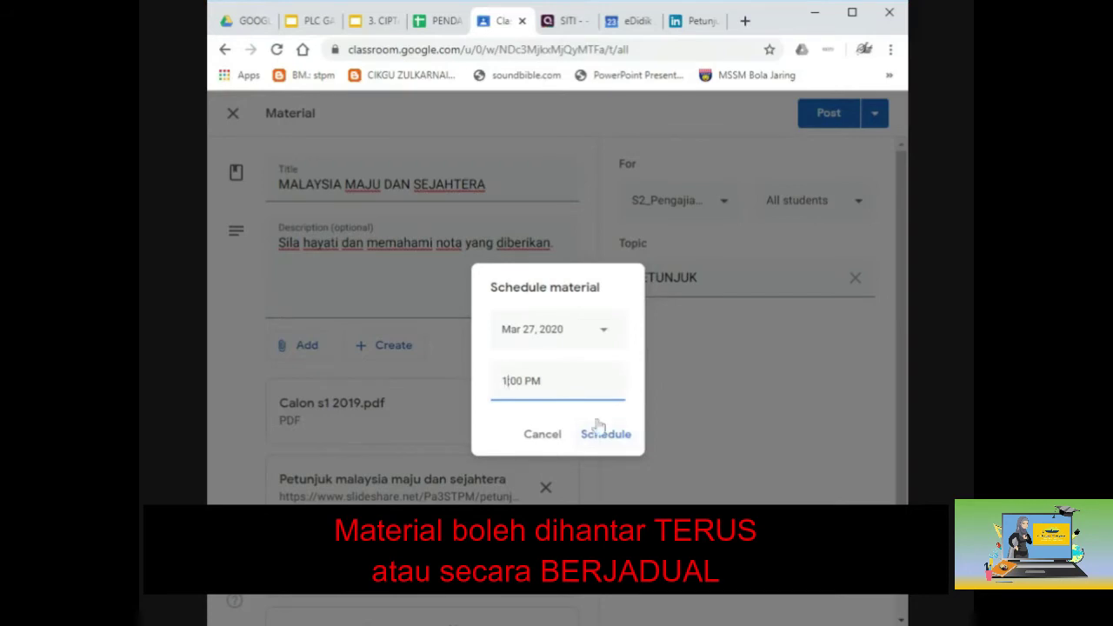
{"action": "left_click", "coordinate": [531, 445]}
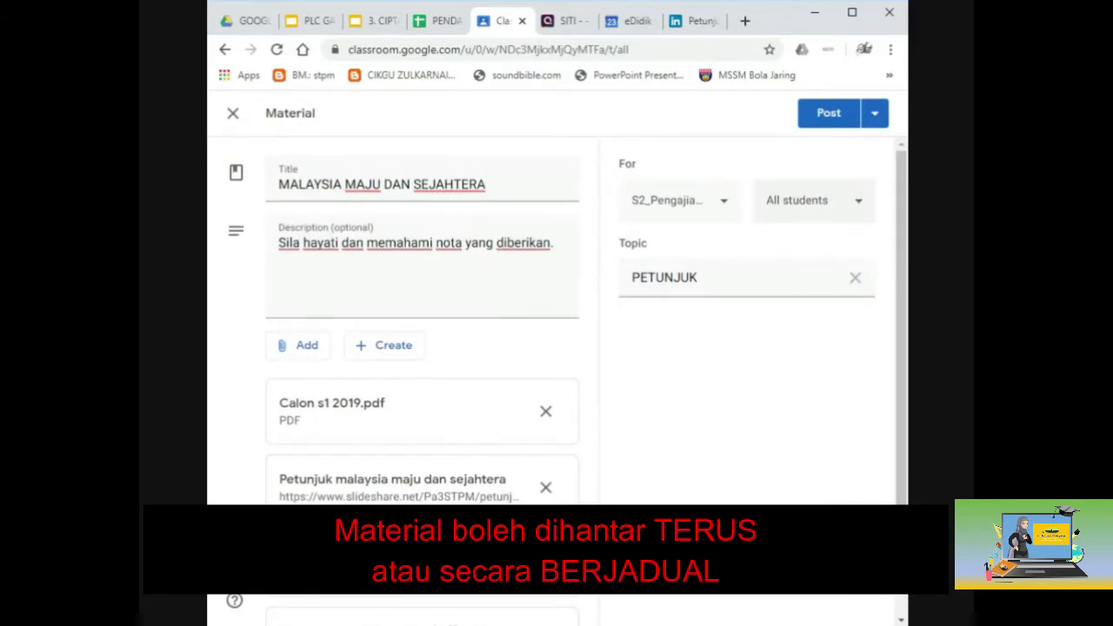
Toggle the recipient list between all students and none, leaving nobody selected.
{"action": "left_click", "coordinate": [857, 205]}
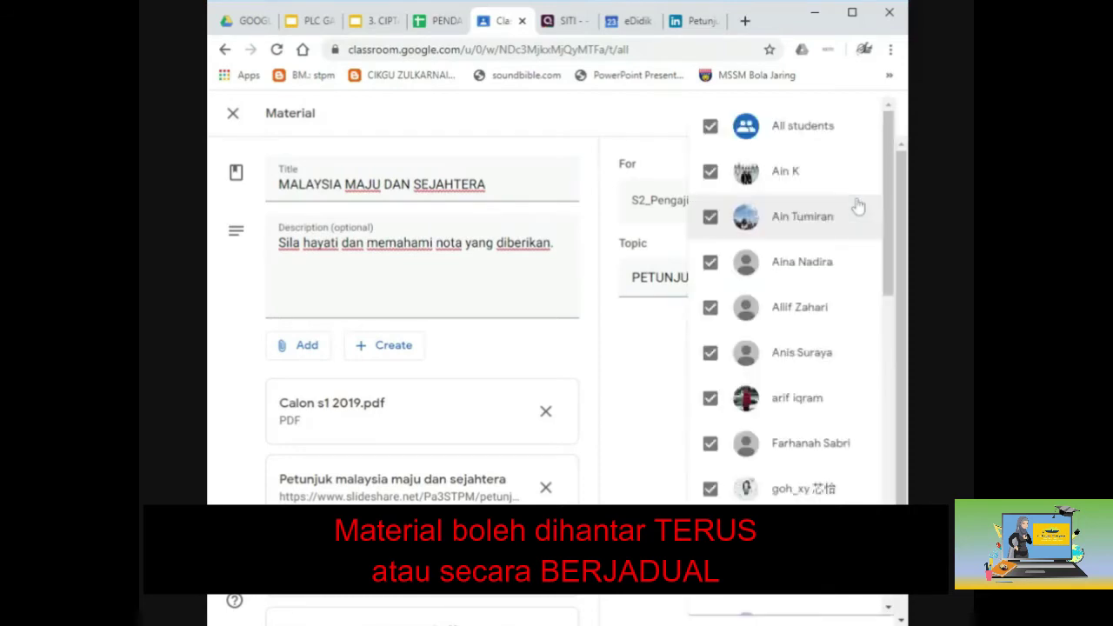
{"action": "left_click", "coordinate": [711, 128]}
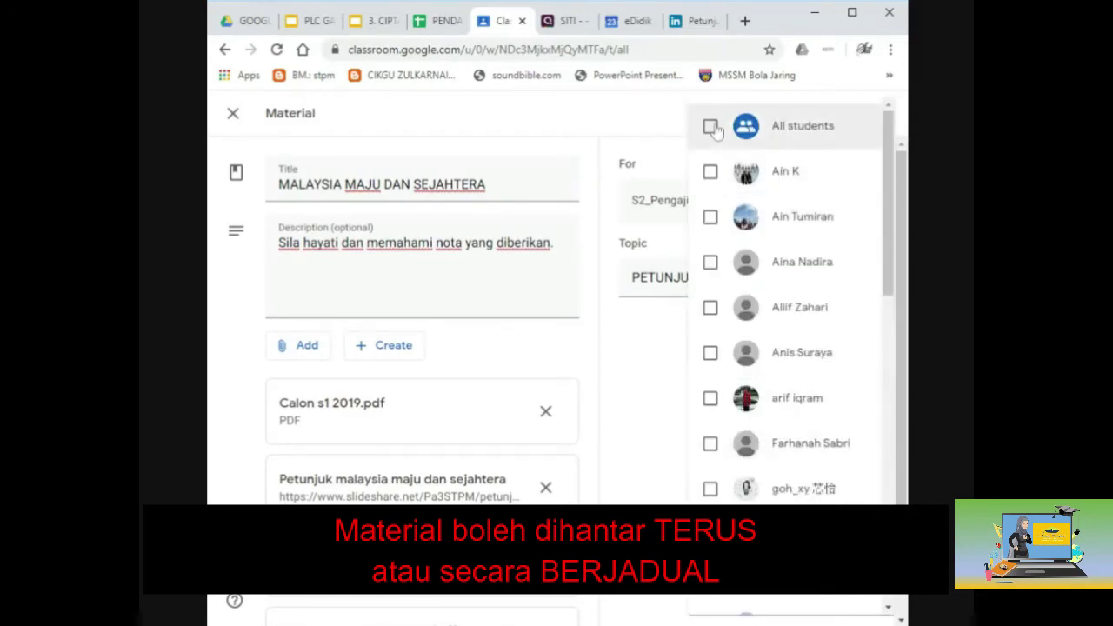
{"action": "left_click", "coordinate": [712, 182]}
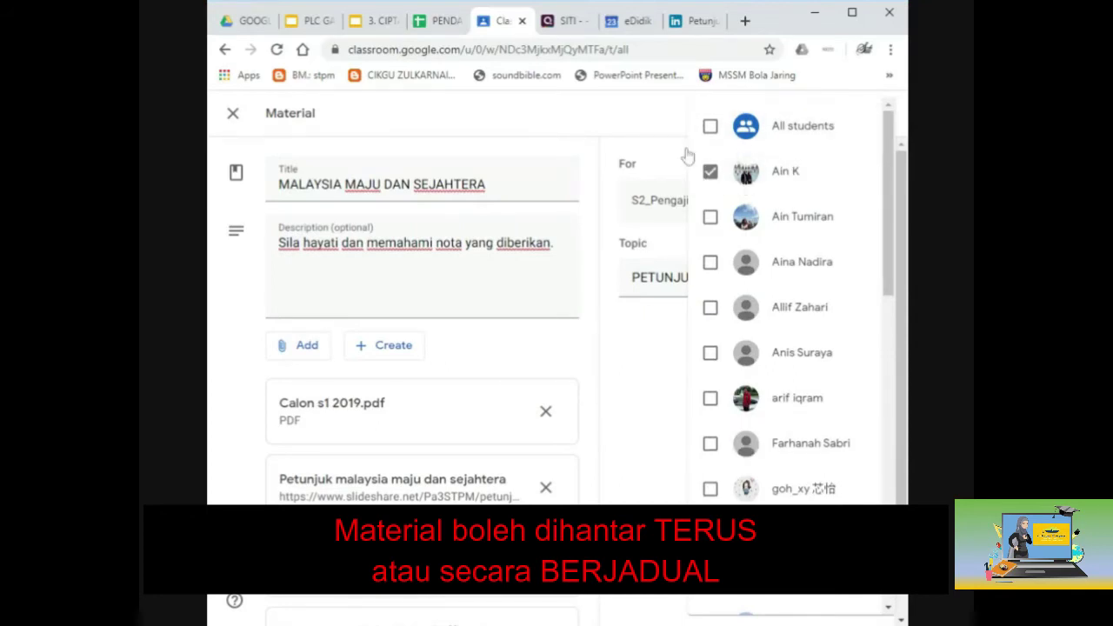
{"action": "left_click", "coordinate": [712, 126]}
{"action": "key", "text": "Escape"}
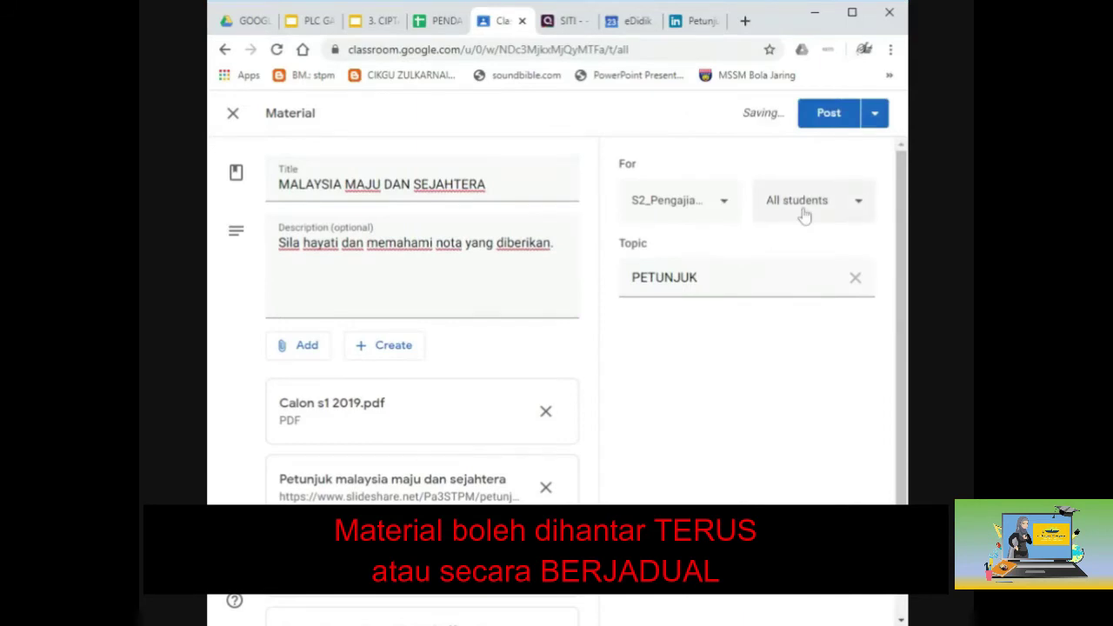
{"action": "left_click", "coordinate": [782, 200]}
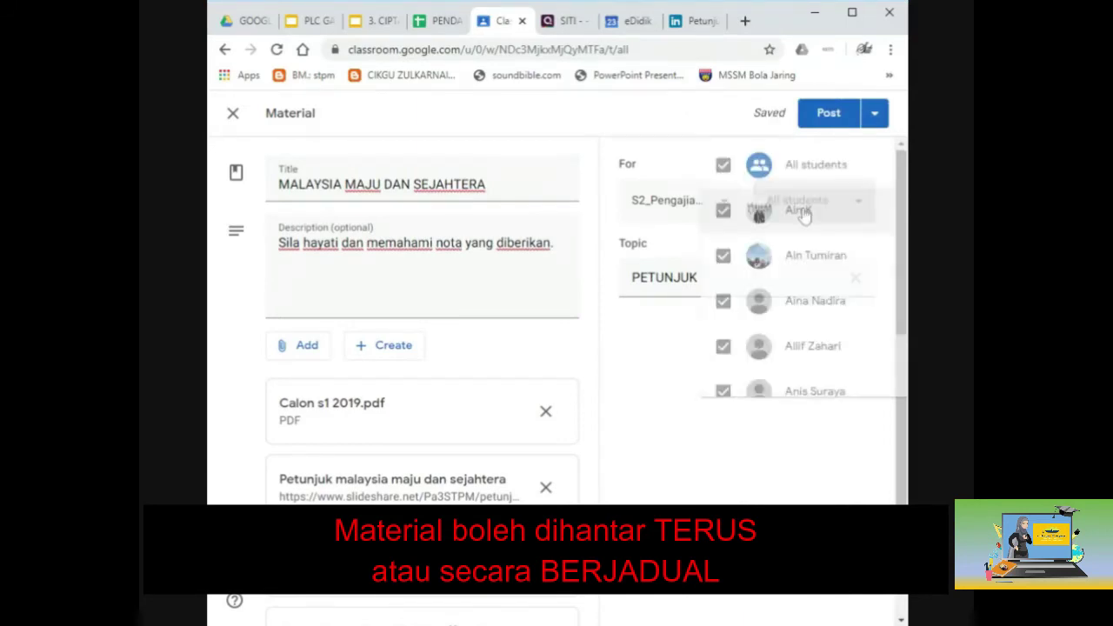
{"action": "left_click", "coordinate": [711, 128]}
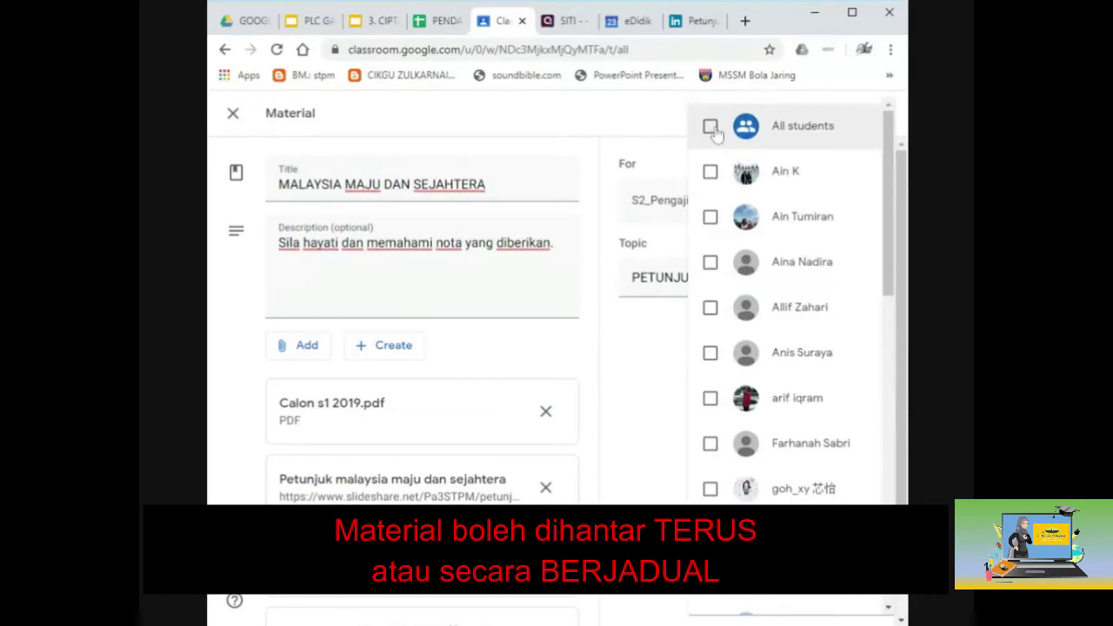
{"action": "left_click", "coordinate": [652, 373]}
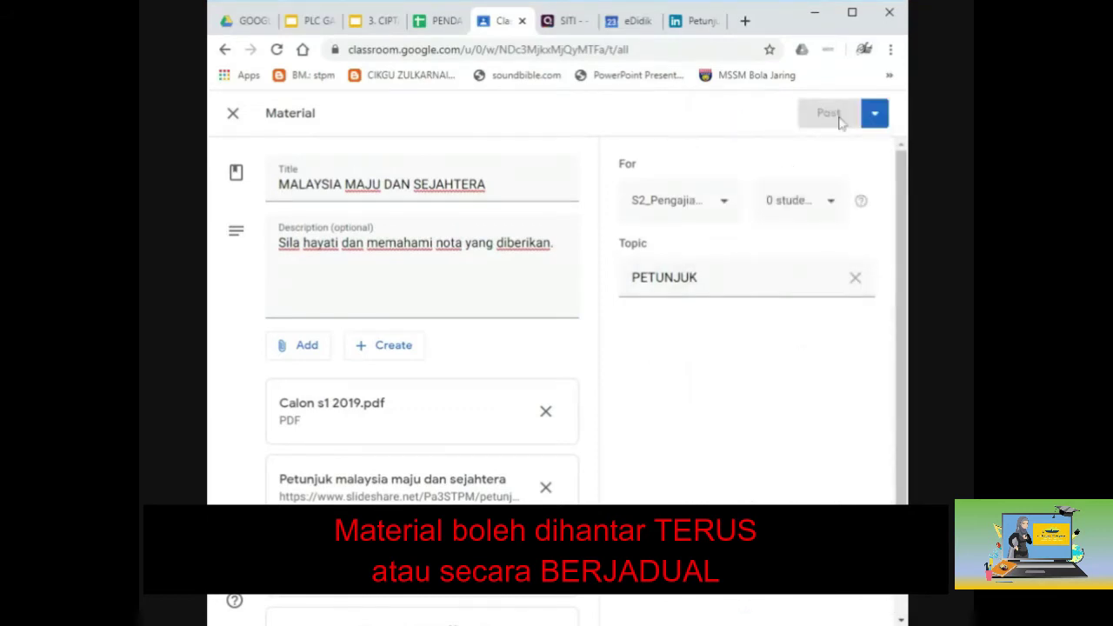
Scroll the student list and select the single student to receive the material.
{"action": "left_click", "coordinate": [821, 208]}
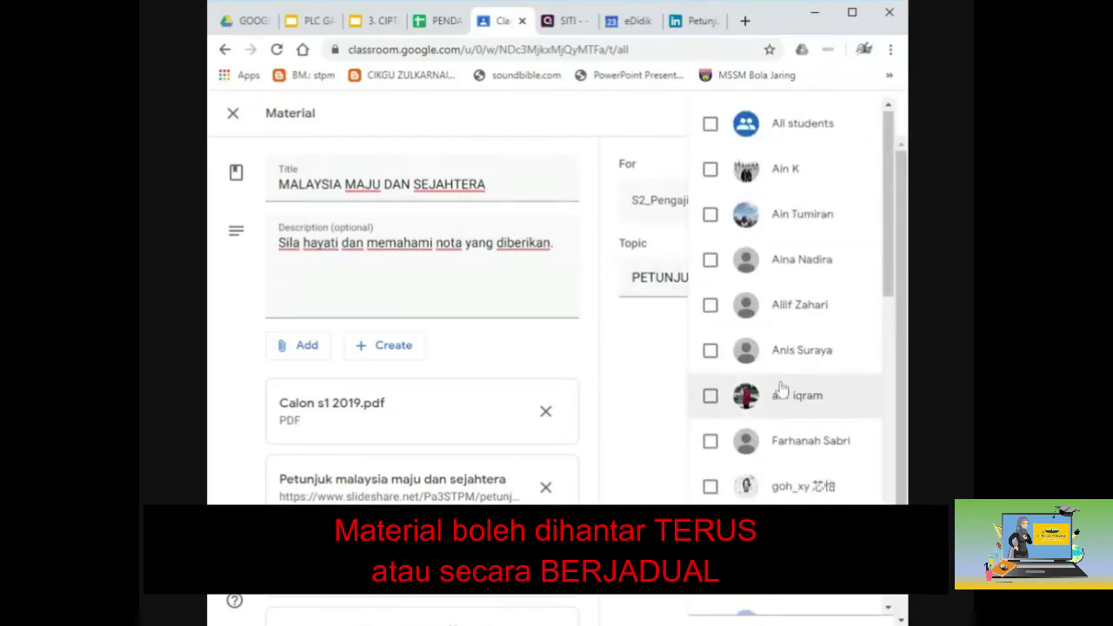
{"action": "scroll", "coordinate": [782, 390], "scroll_direction": "down", "scroll_amount": 5}
{"action": "scroll", "coordinate": [782, 391], "scroll_direction": "down", "scroll_amount": 5}
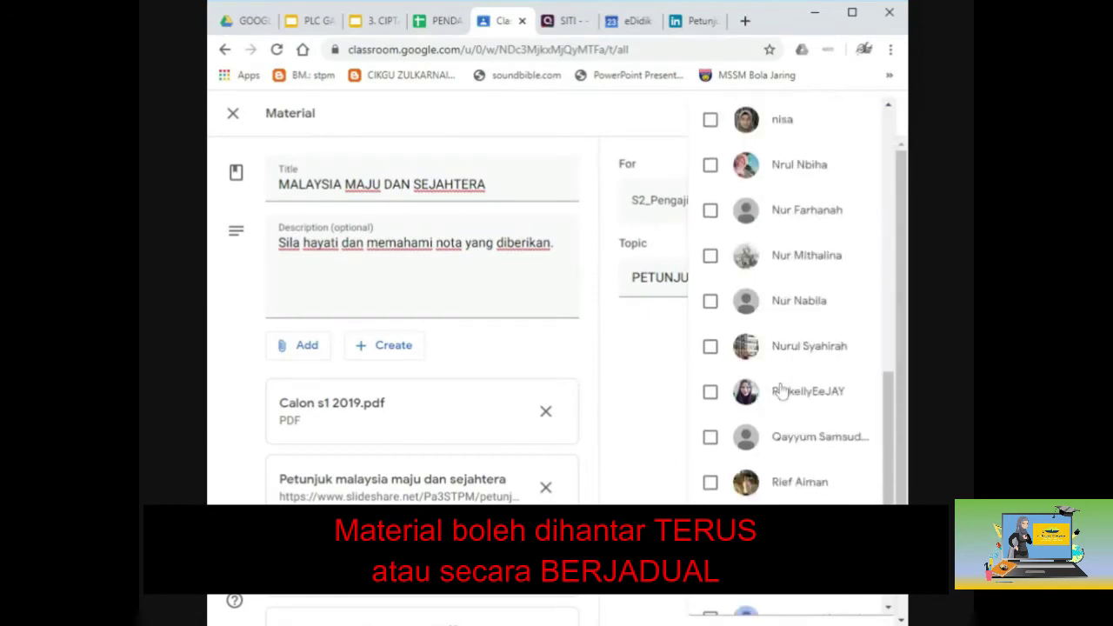
{"action": "scroll", "coordinate": [782, 414], "scroll_direction": "up", "scroll_amount": 4}
{"action": "scroll", "coordinate": [782, 415], "scroll_direction": "up", "scroll_amount": 6}
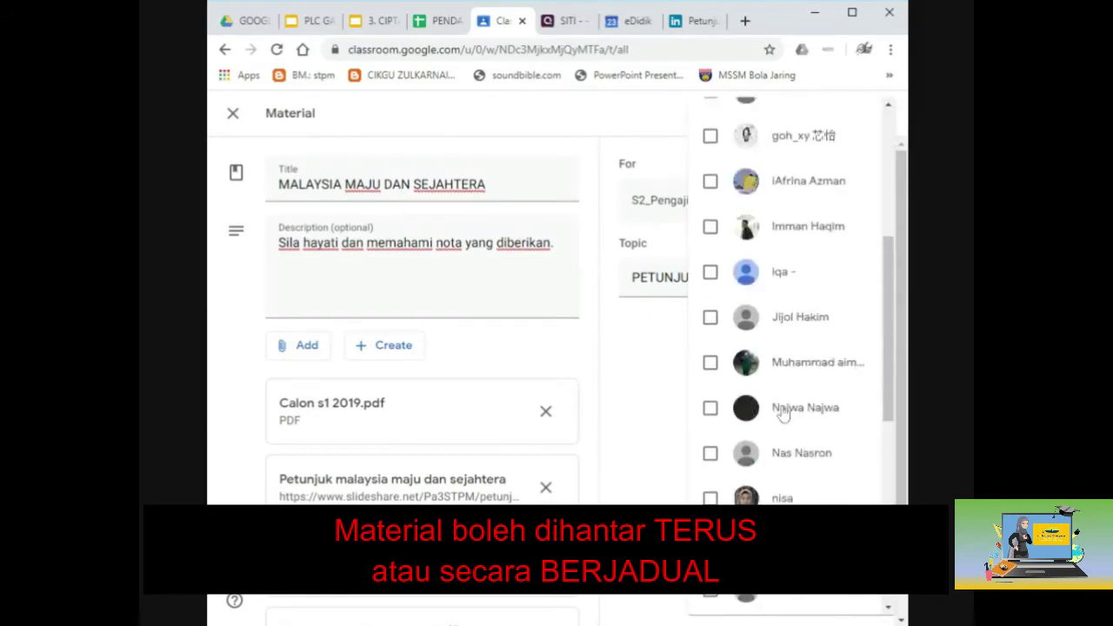
{"action": "scroll", "coordinate": [782, 415], "scroll_direction": "up", "scroll_amount": 1}
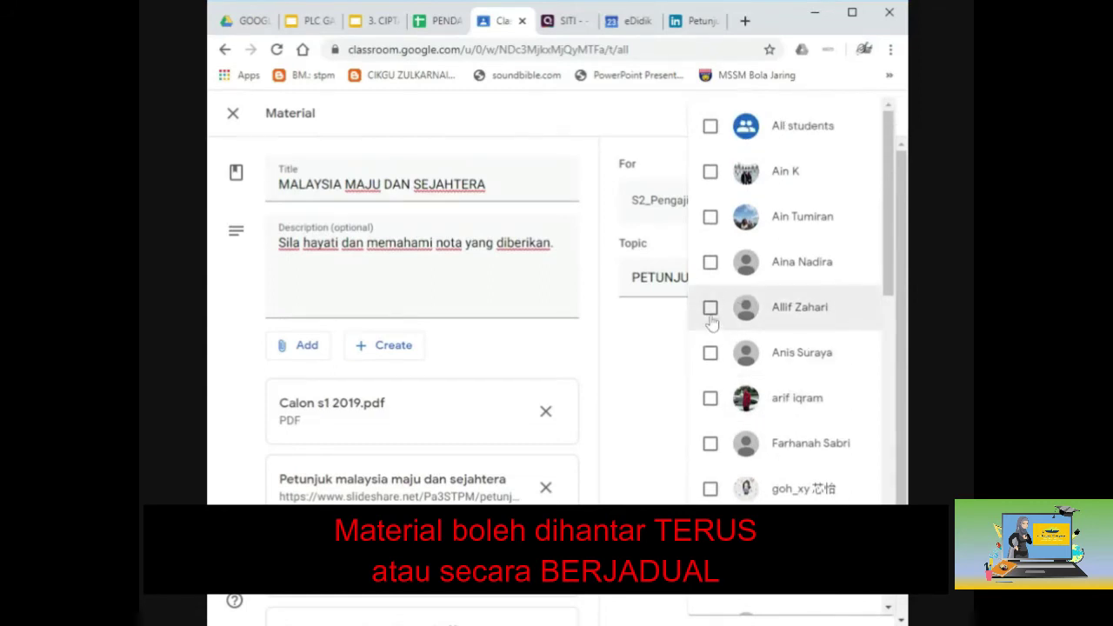
{"action": "scroll", "coordinate": [709, 334], "scroll_direction": "down", "scroll_amount": 4}
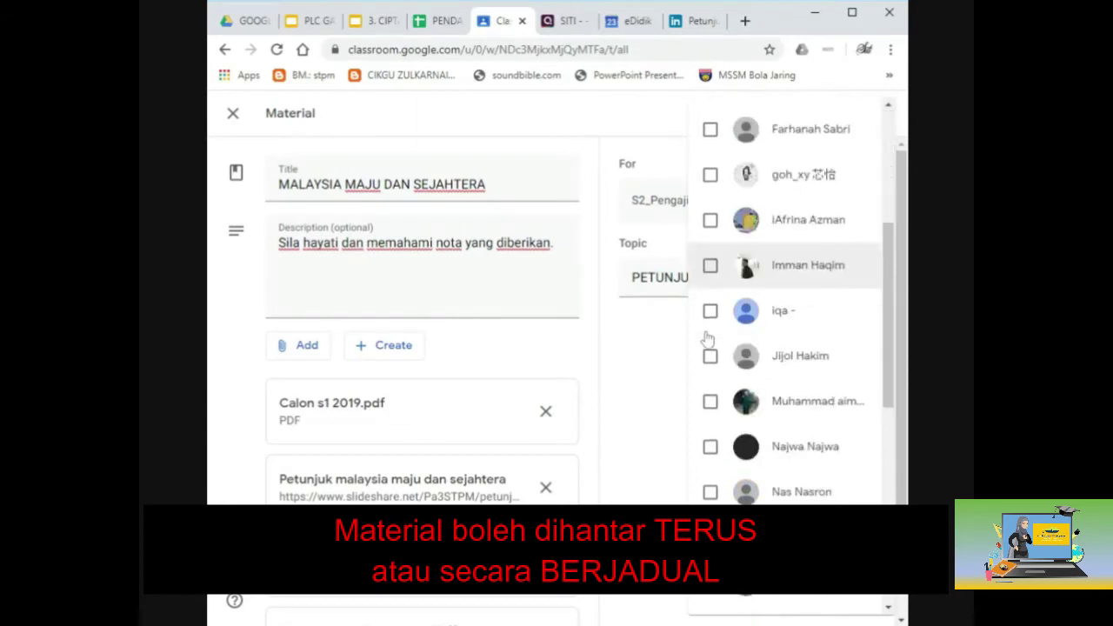
{"action": "scroll", "coordinate": [709, 340], "scroll_direction": "down", "scroll_amount": 2}
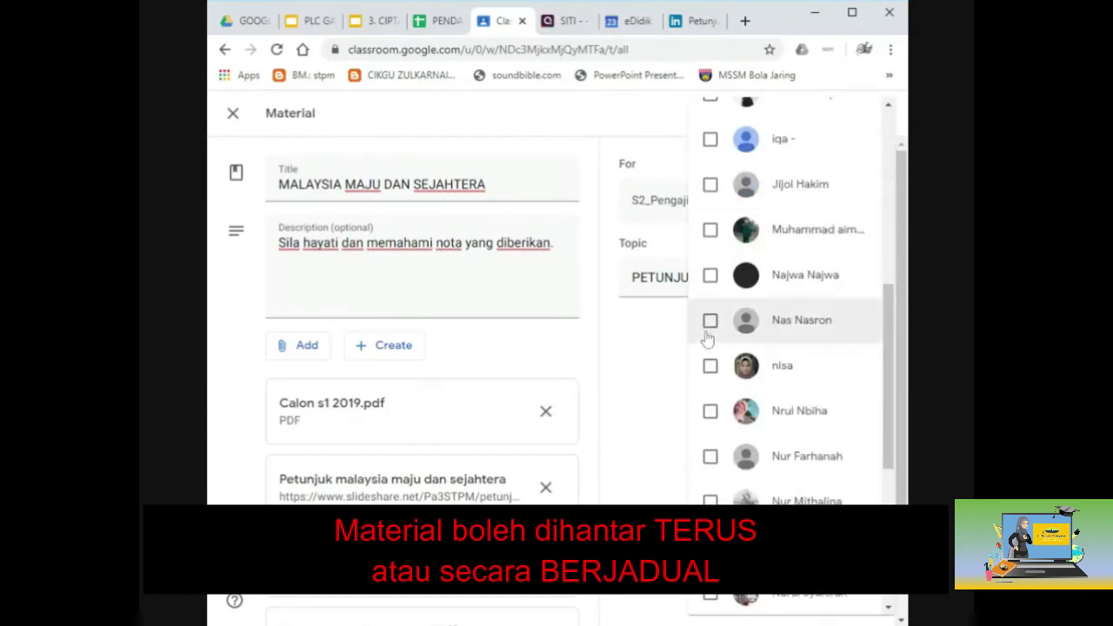
{"action": "scroll", "coordinate": [708, 339], "scroll_direction": "down", "scroll_amount": 2}
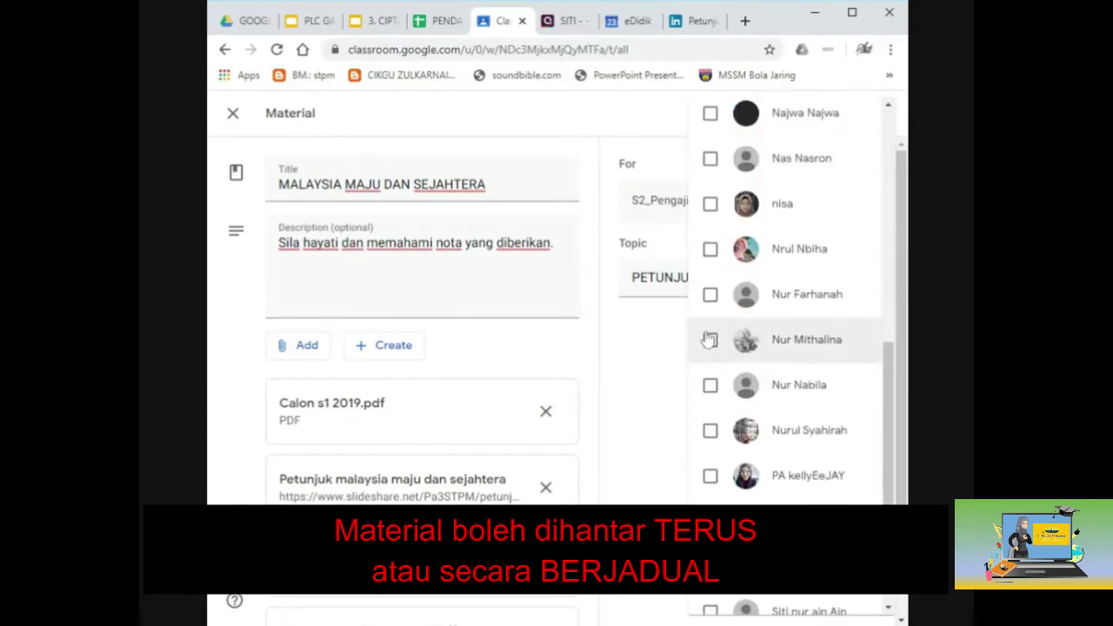
{"action": "scroll", "coordinate": [710, 339], "scroll_direction": "down", "scroll_amount": 1}
{"action": "left_click", "coordinate": [709, 395]}
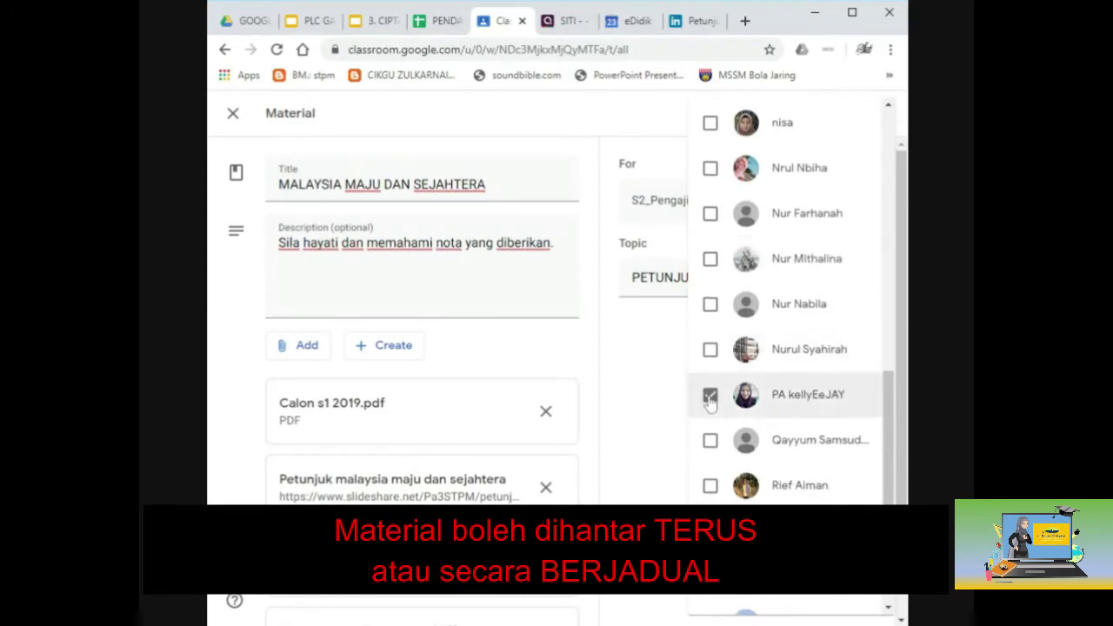
{"action": "left_click", "coordinate": [638, 384]}
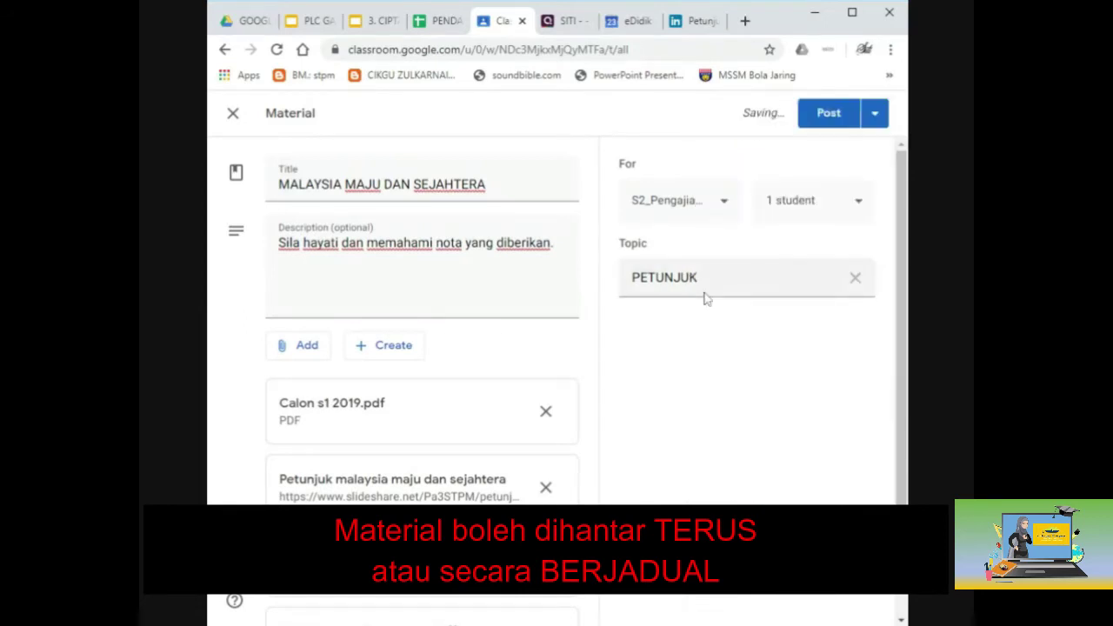
Post the material, then open the PETUNJUK topic and view its single recipient.
{"action": "left_click", "coordinate": [828, 118]}
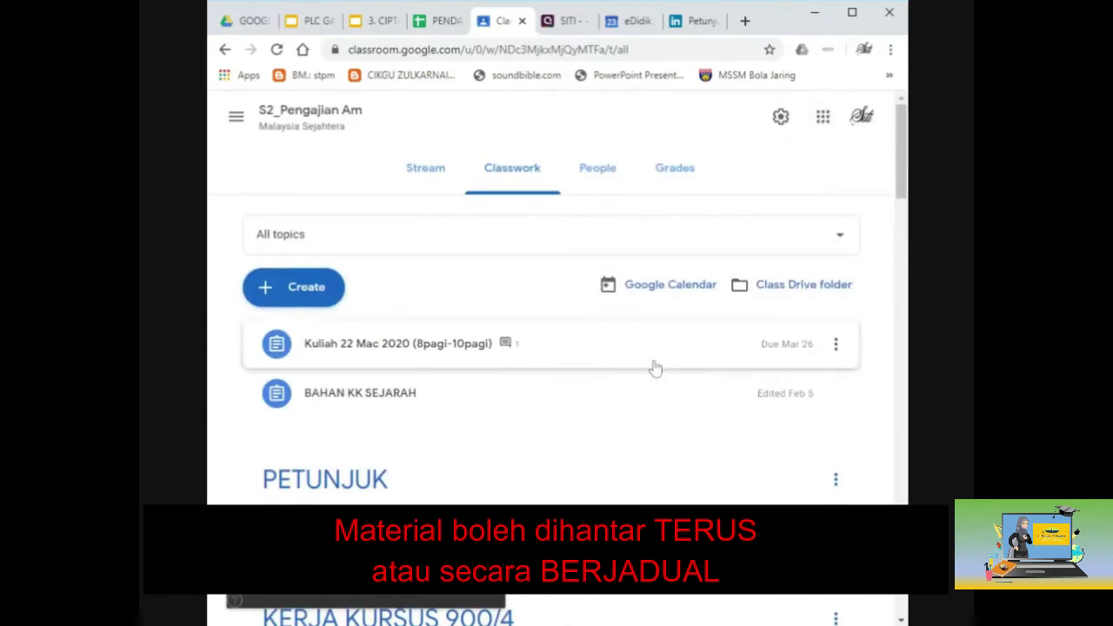
{"action": "left_click", "coordinate": [852, 13]}
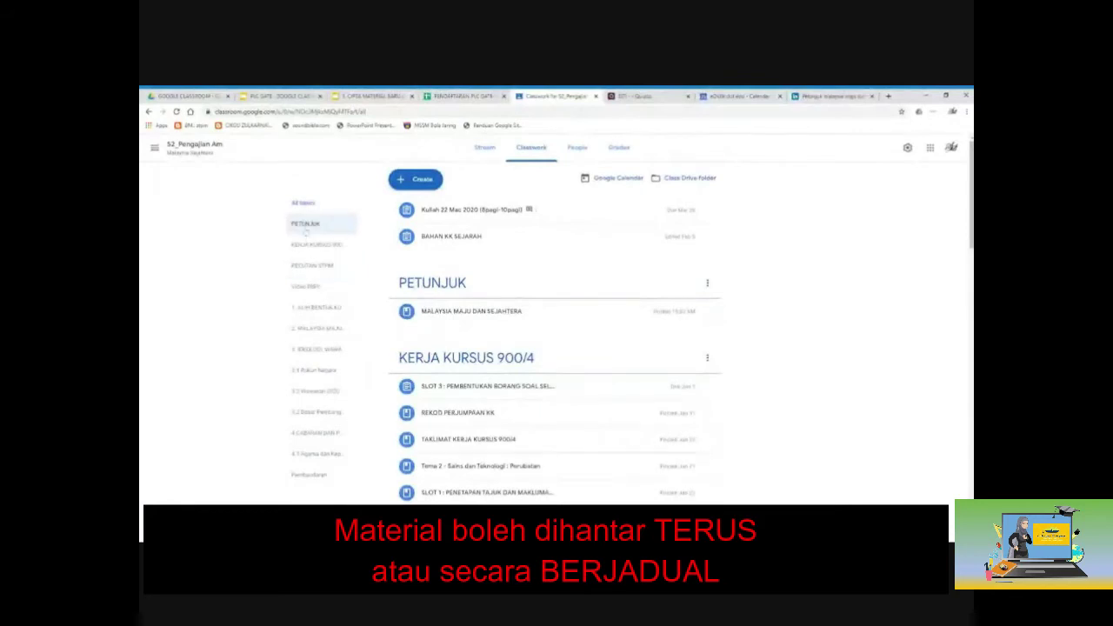
{"action": "left_click", "coordinate": [306, 228]}
{"action": "left_click", "coordinate": [311, 247]}
{"action": "left_click", "coordinate": [315, 269]}
{"action": "left_click", "coordinate": [316, 289]}
{"action": "left_click", "coordinate": [314, 310]}
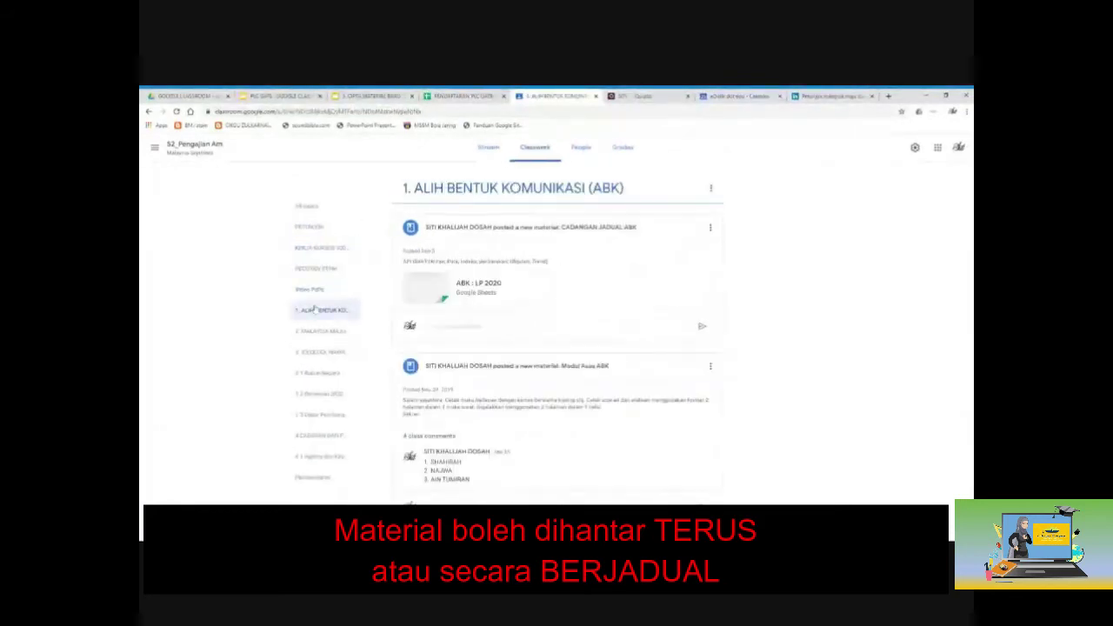
{"action": "left_click", "coordinate": [308, 228]}
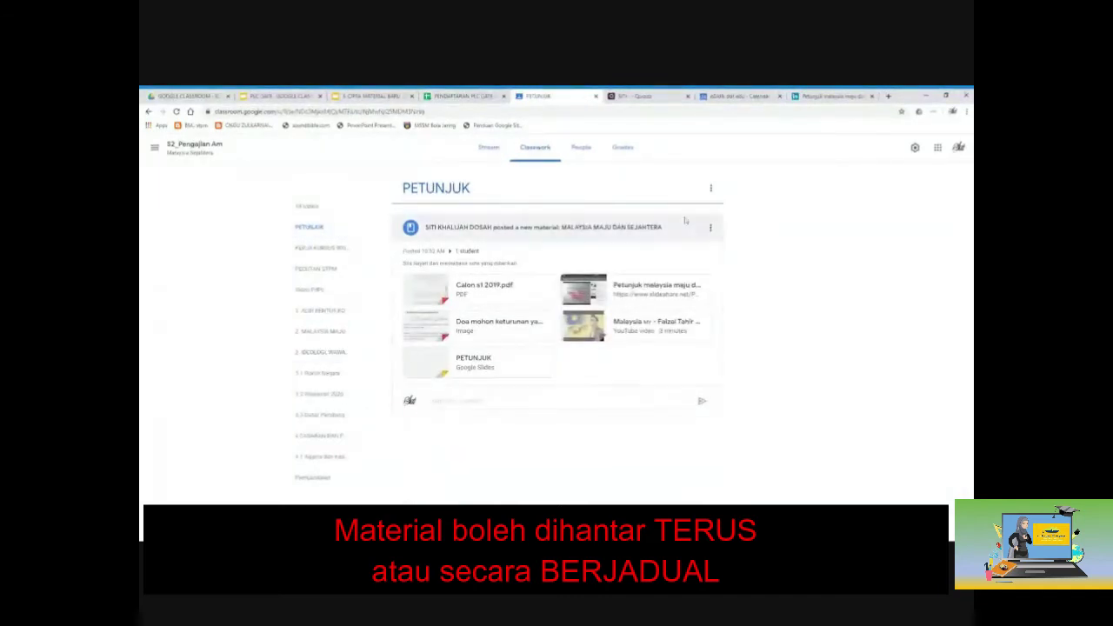
{"action": "left_click", "coordinate": [467, 251]}
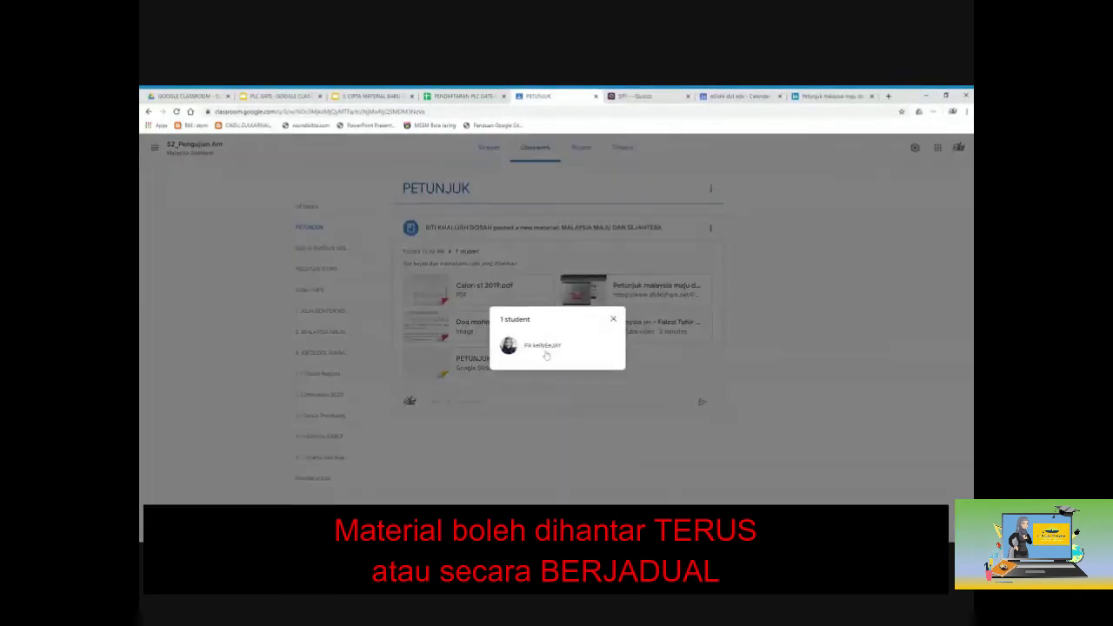
Close the recipient list and post 'TERIMA KASIH' as a class comment on the material.
{"action": "left_click", "coordinate": [611, 321]}
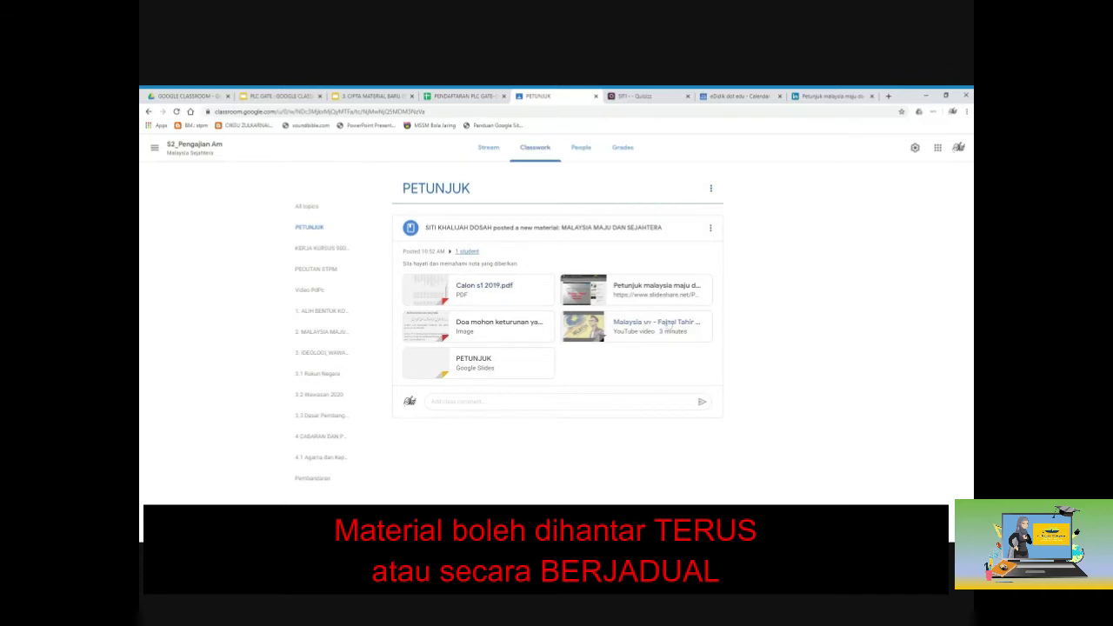
{"action": "left_click", "coordinate": [555, 405]}
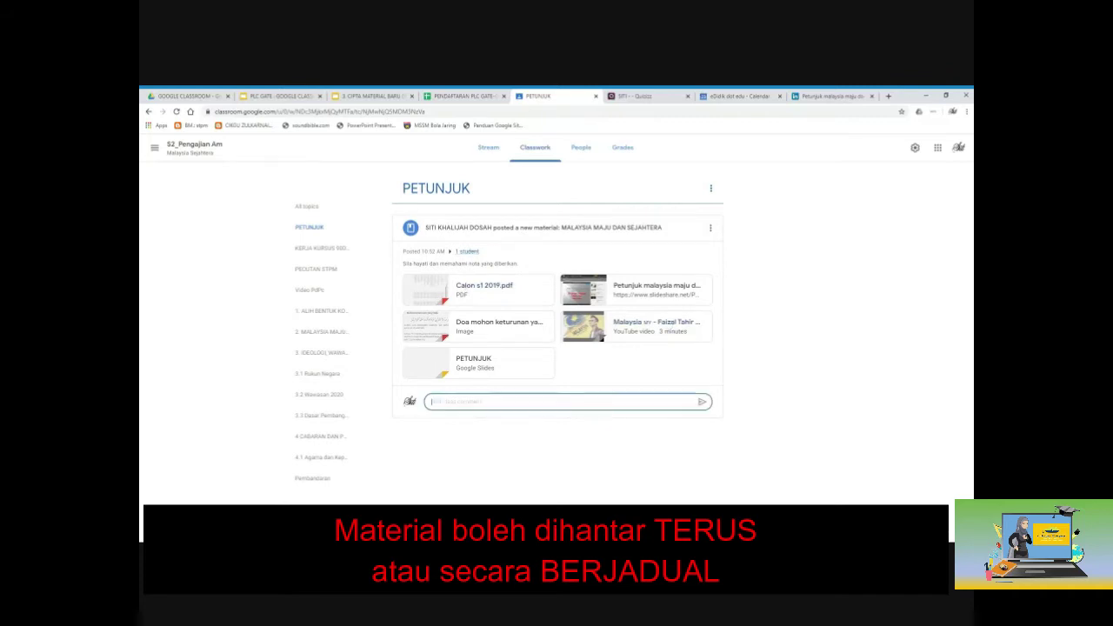
{"action": "type", "text": "TERIMA KASIH"}
{"action": "left_click", "coordinate": [701, 403]}
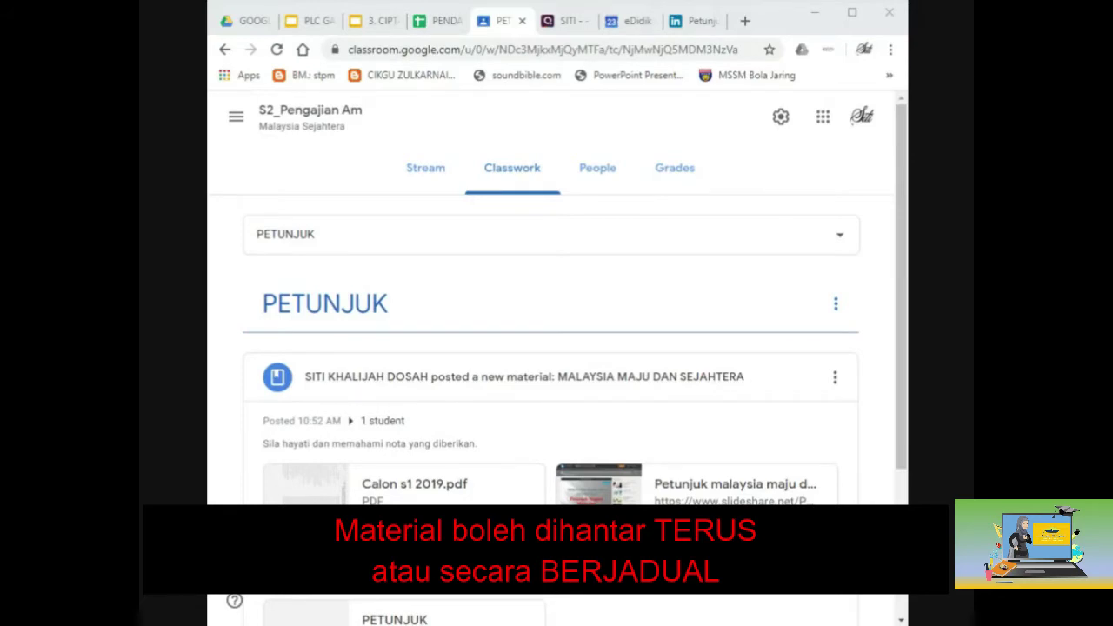
Return to the Classwork list, then advance the tutorial deck to slide 5.
{"action": "left_click", "coordinate": [526, 168]}
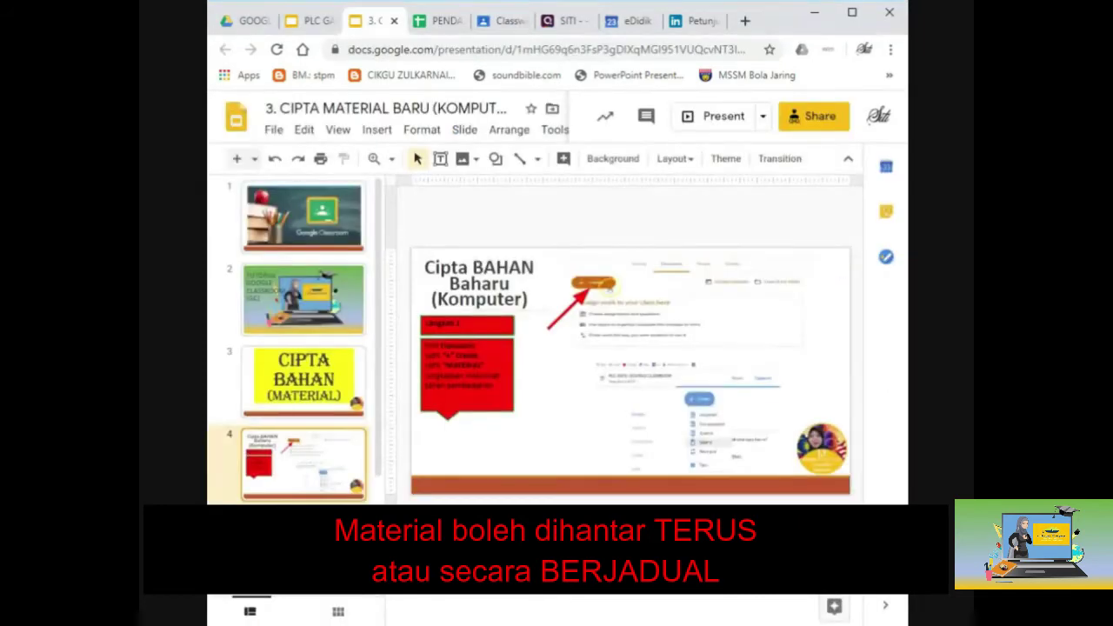
{"action": "key", "text": "Down"}
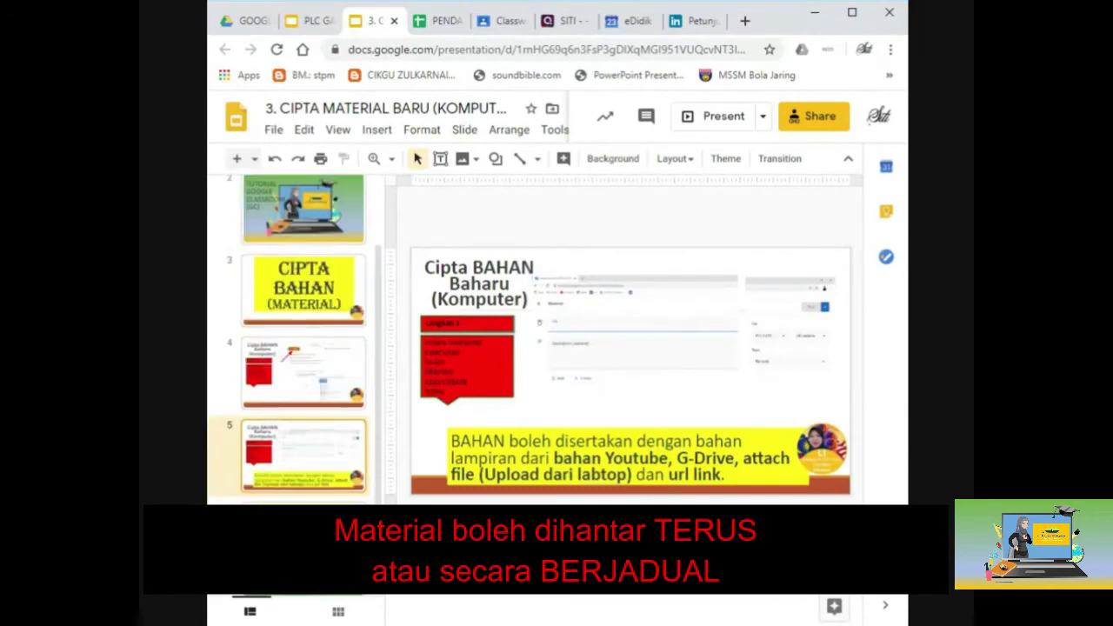
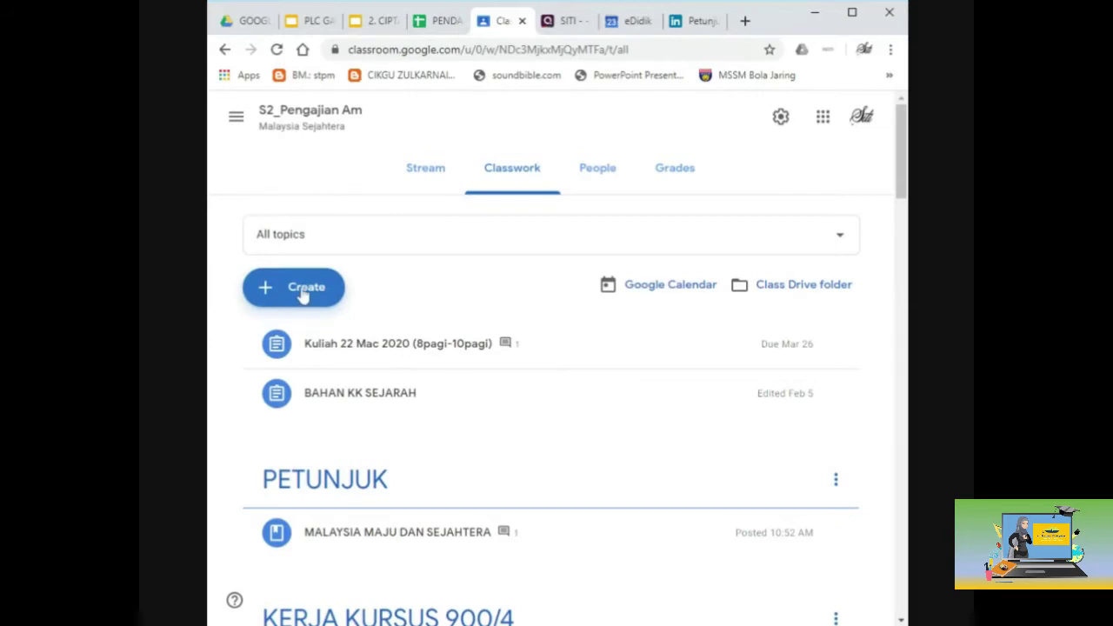
Start a new assignment in Classwork titled 'PENETAPAN TAJUK'.
{"action": "left_click", "coordinate": [536, 178]}
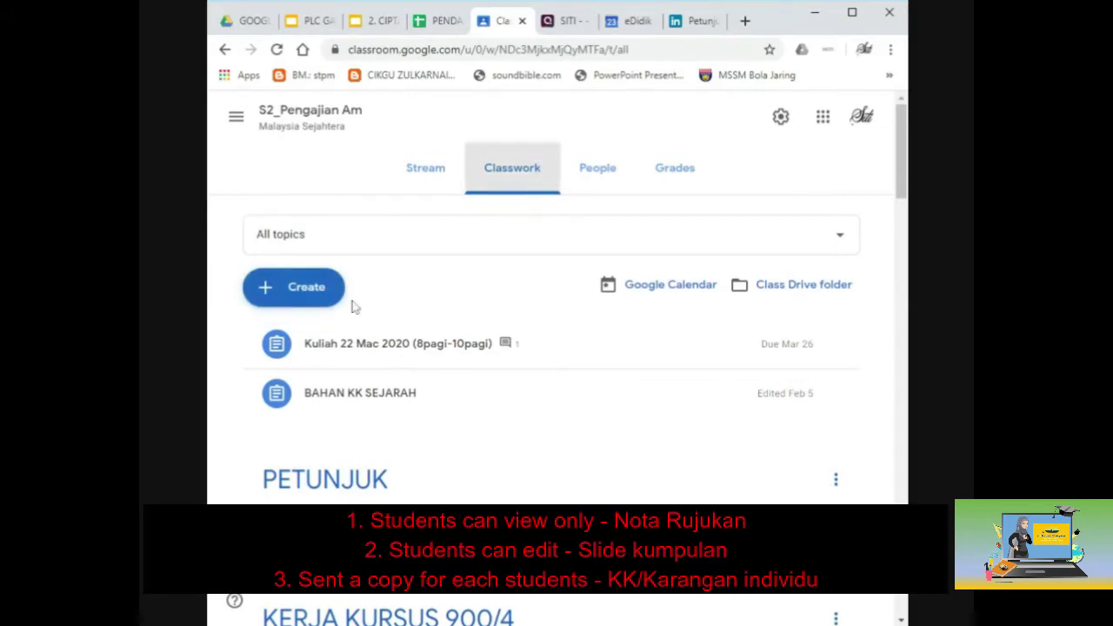
{"action": "left_click", "coordinate": [305, 294]}
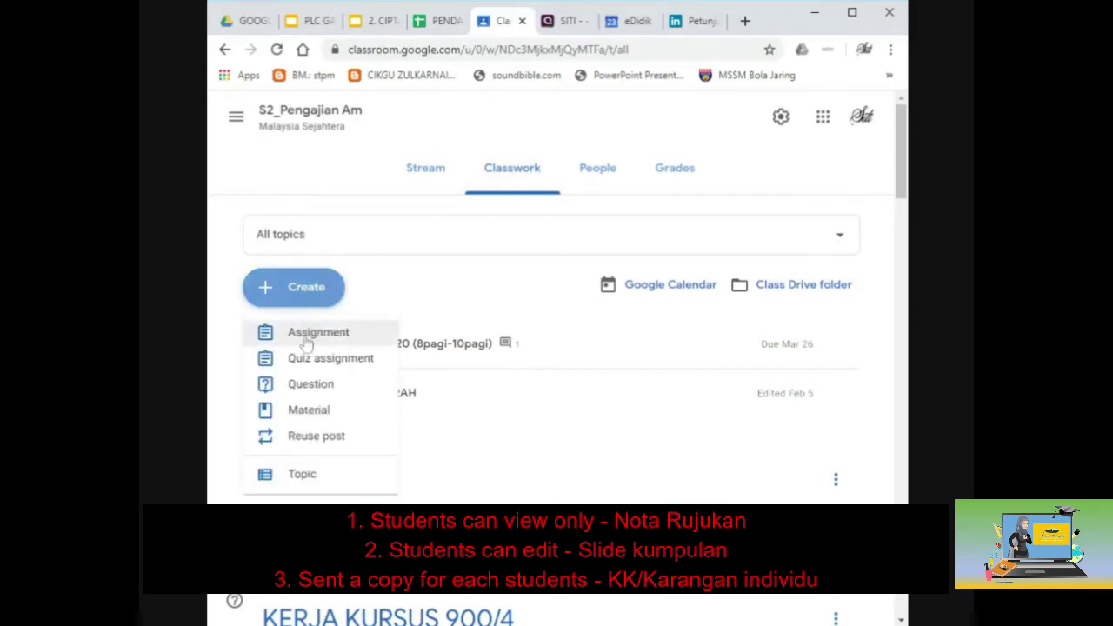
{"action": "left_click", "coordinate": [306, 337]}
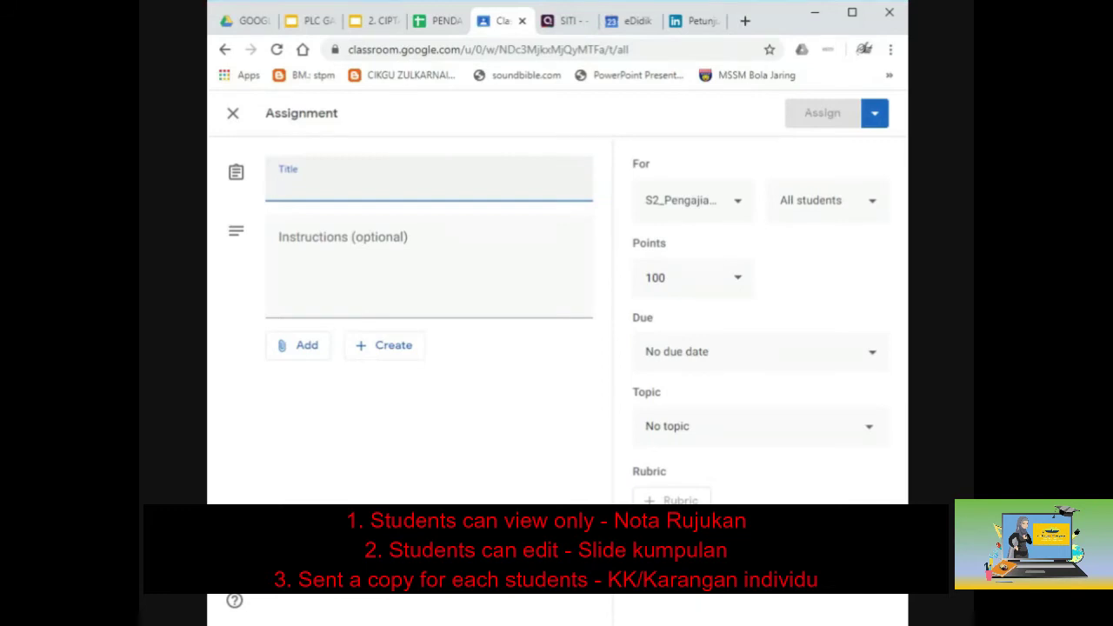
{"action": "type", "text": "PEN"}
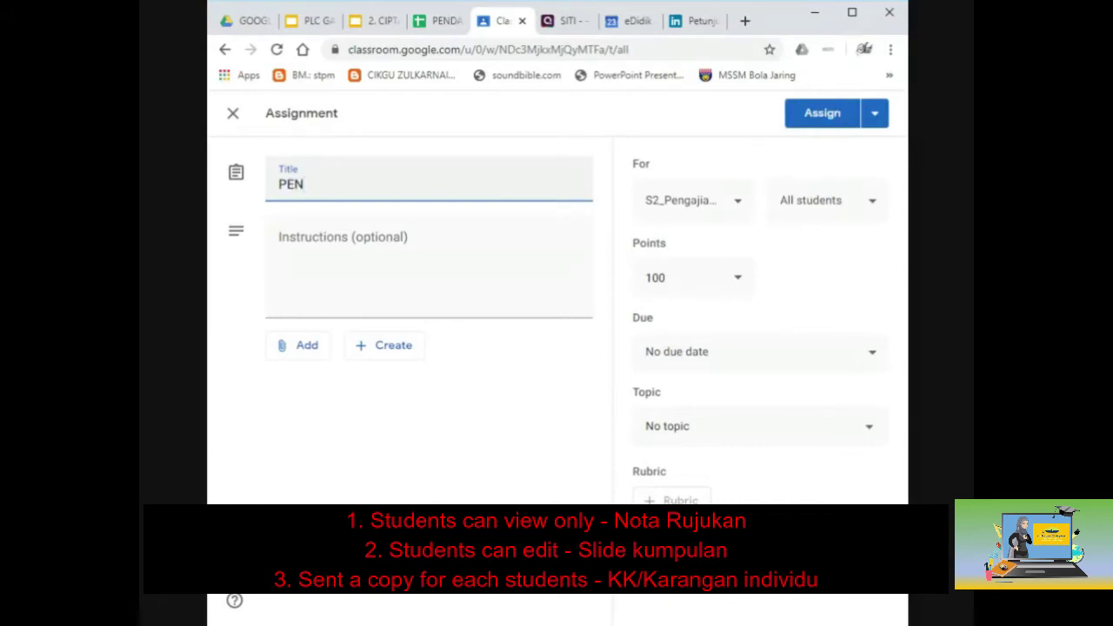
{"action": "type", "text": "E"}
{"action": "type", "text": "TA"}
{"action": "type", "text": "PAN"}
{"action": "key", "text": "BackSpace"}
{"action": "type", "text": "AN "}
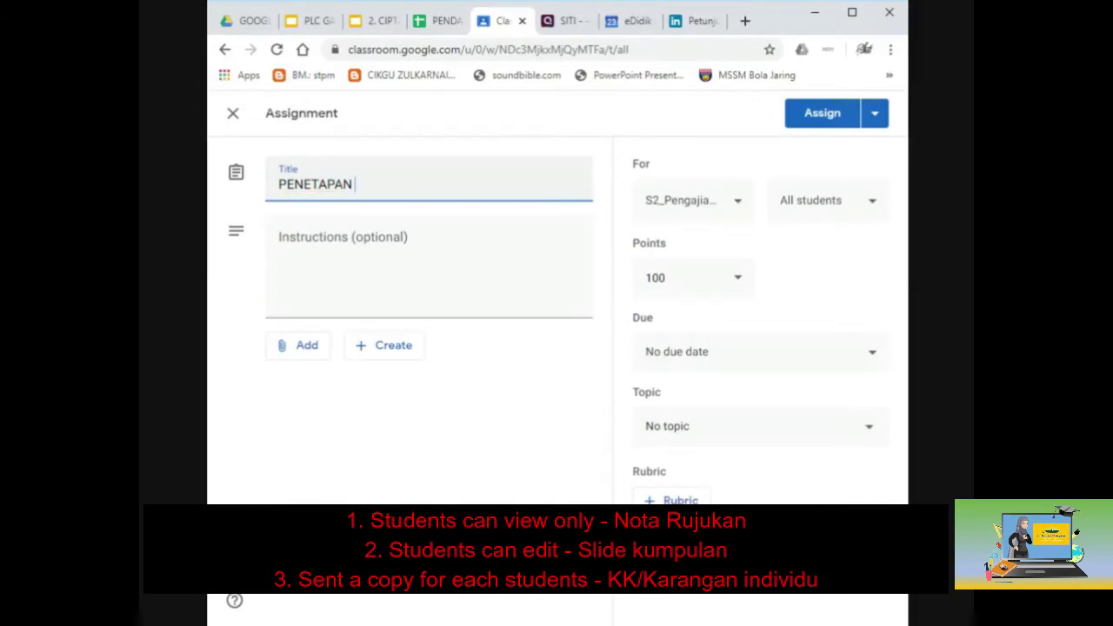
{"action": "type", "text": "TAJUK"}
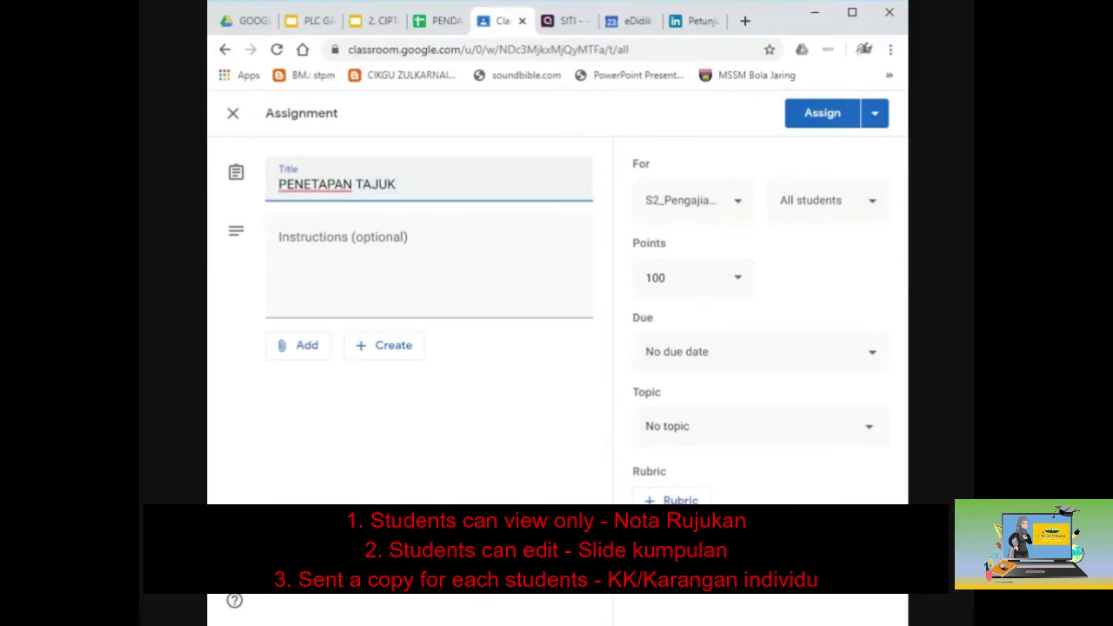
Enter the instructions 'Sila nyatakan tajuk KK yang telah diluluskan.'.
{"action": "left_click", "coordinate": [280, 242]}
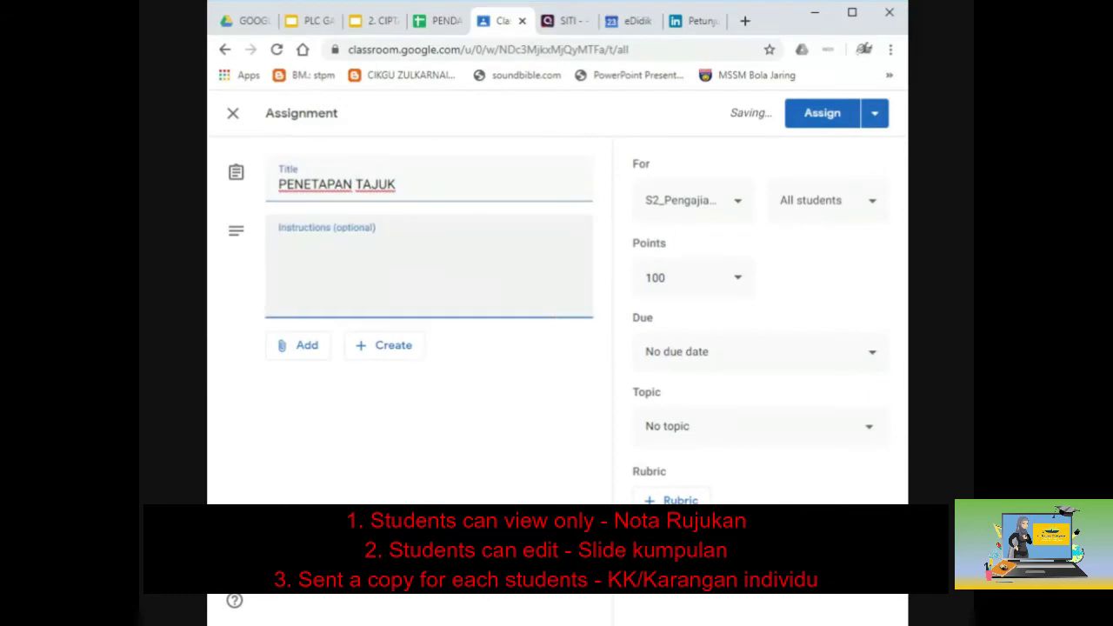
{"action": "type", "text": "Sila nyatakan tajuk "}
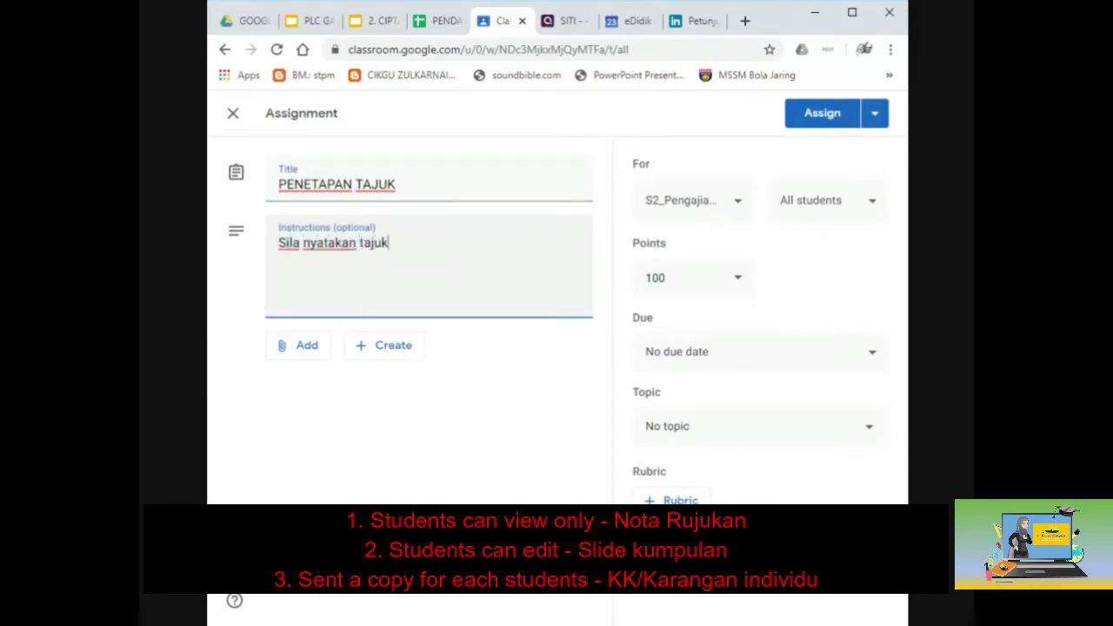
{"action": "type", "text": "KK yang"}
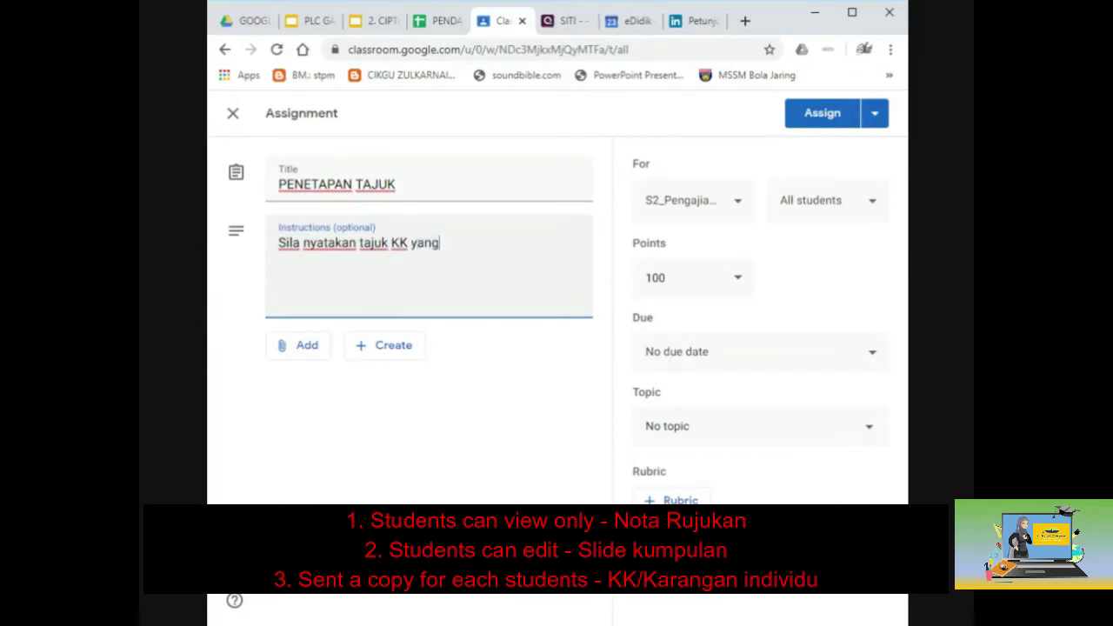
{"action": "type", "text": " telah dilulusk"}
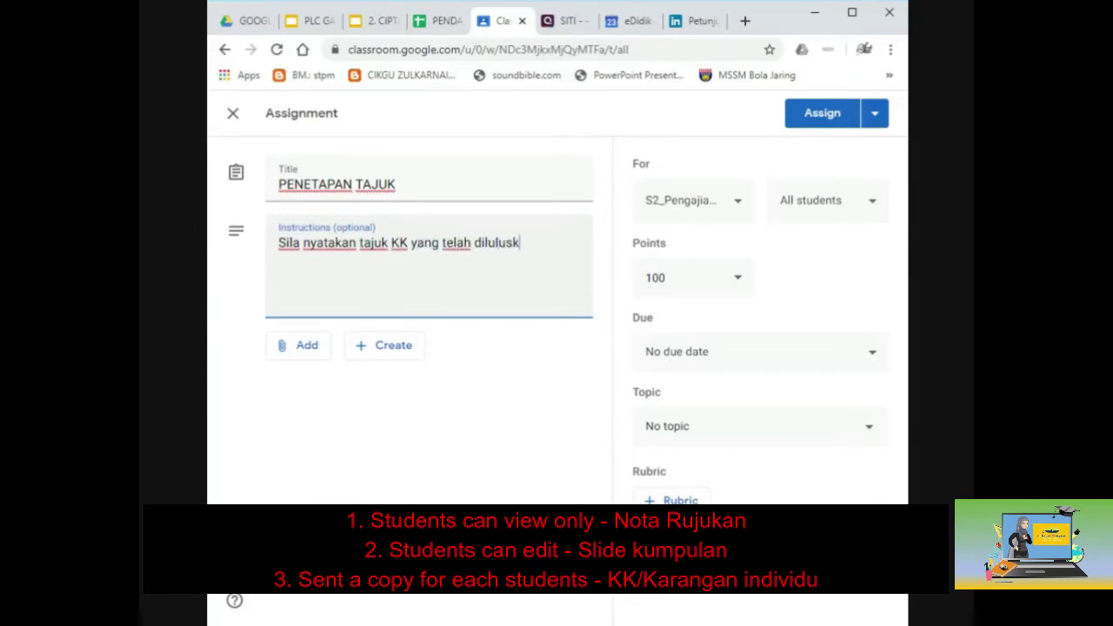
{"action": "type", "text": "an."}
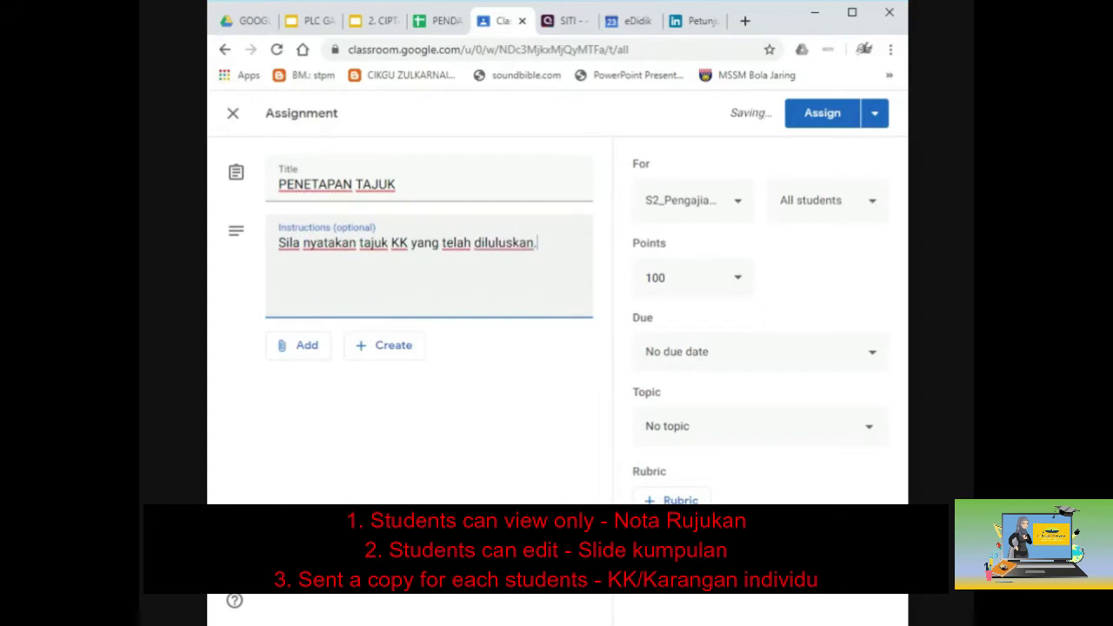
{"action": "type", "text": "."}
{"action": "key", "text": "BackSpace"}
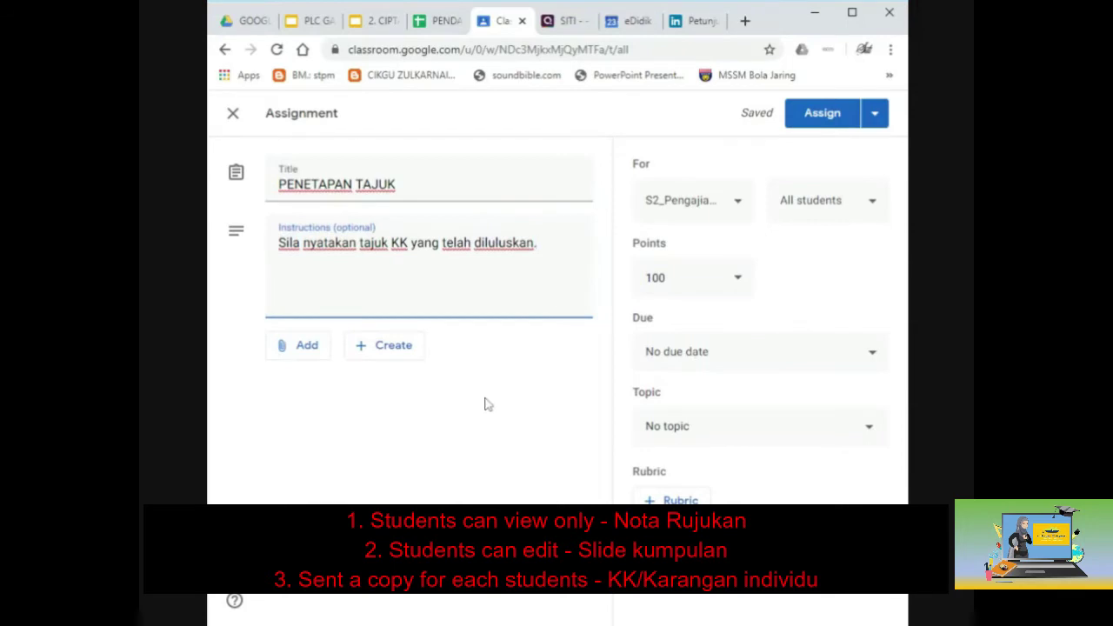
Restrict the assignment to a single student instead of all students.
{"action": "left_click", "coordinate": [840, 217]}
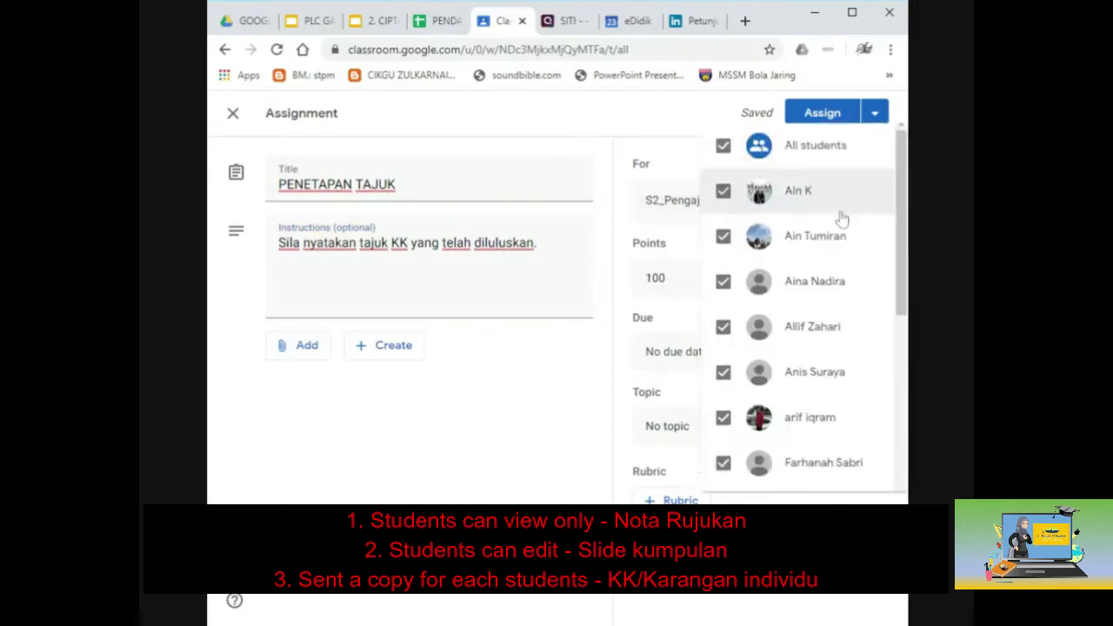
{"action": "left_click", "coordinate": [720, 135]}
{"action": "scroll", "coordinate": [730, 335], "scroll_direction": "down", "scroll_amount": 15}
{"action": "left_click", "coordinate": [710, 267]}
{"action": "left_click", "coordinate": [578, 392]}
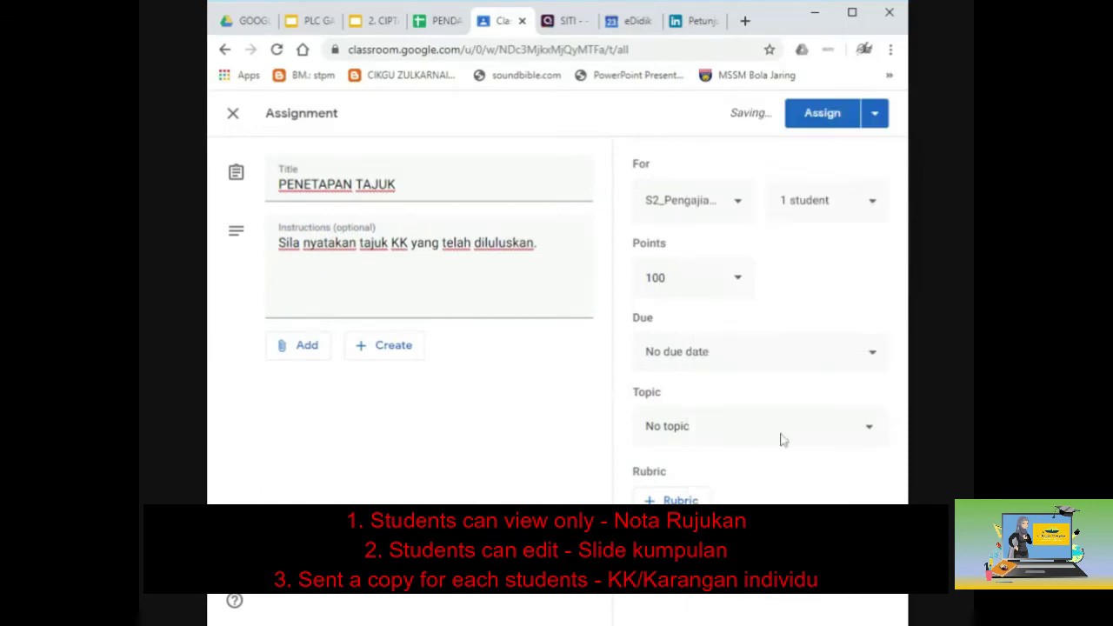
Make it ungraded under topic KERJA KURSUS 900/4 and assign it.
{"action": "left_click", "coordinate": [738, 279]}
{"action": "left_click", "coordinate": [696, 316]}
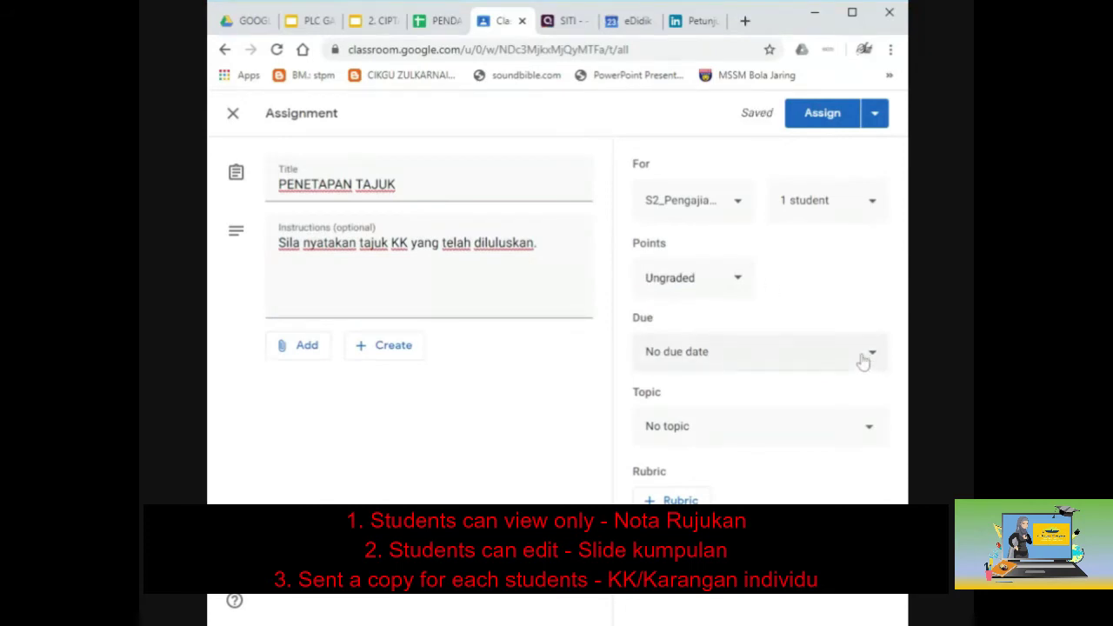
{"action": "left_click", "coordinate": [821, 435]}
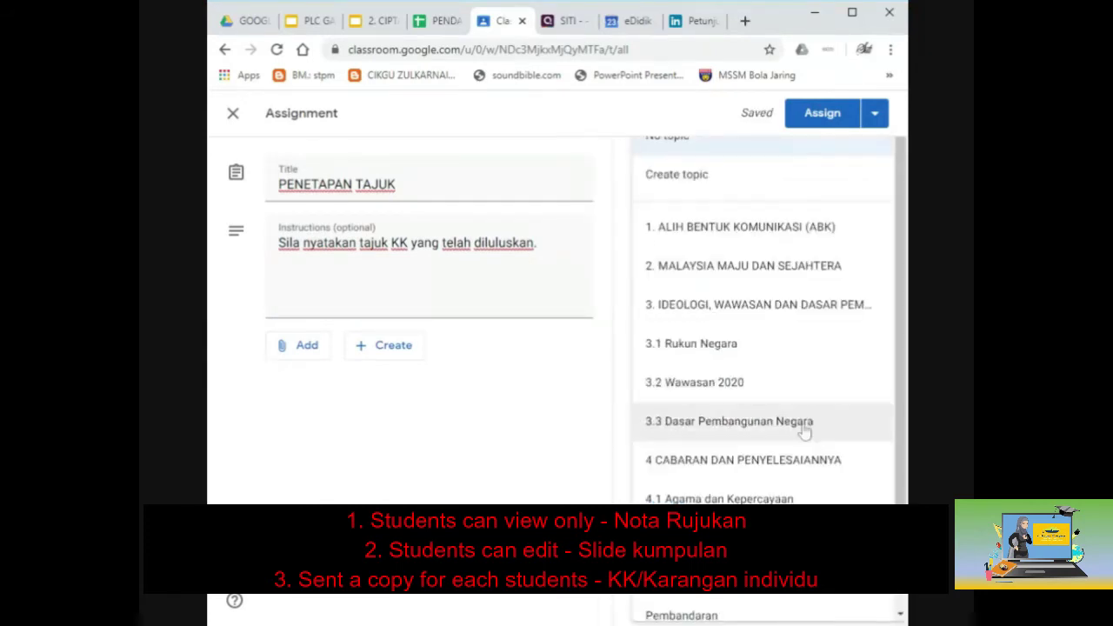
{"action": "scroll", "coordinate": [783, 439], "scroll_direction": "down", "scroll_amount": 1}
{"action": "left_click", "coordinate": [774, 440]}
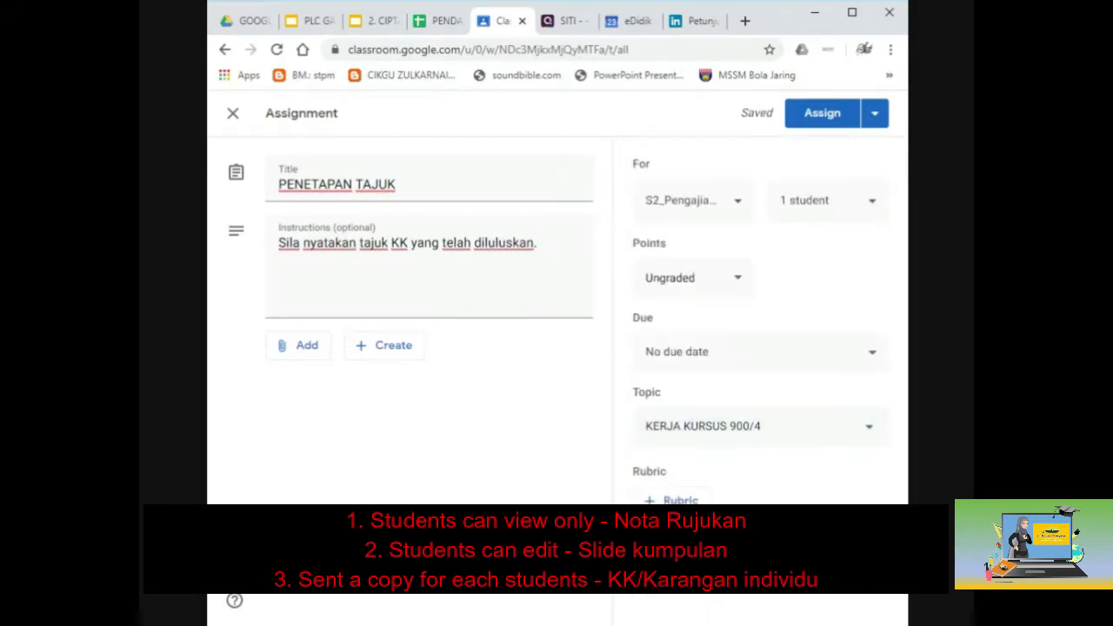
{"action": "left_click", "coordinate": [773, 440]}
{"action": "scroll", "coordinate": [773, 442], "scroll_direction": "up", "scroll_amount": 2}
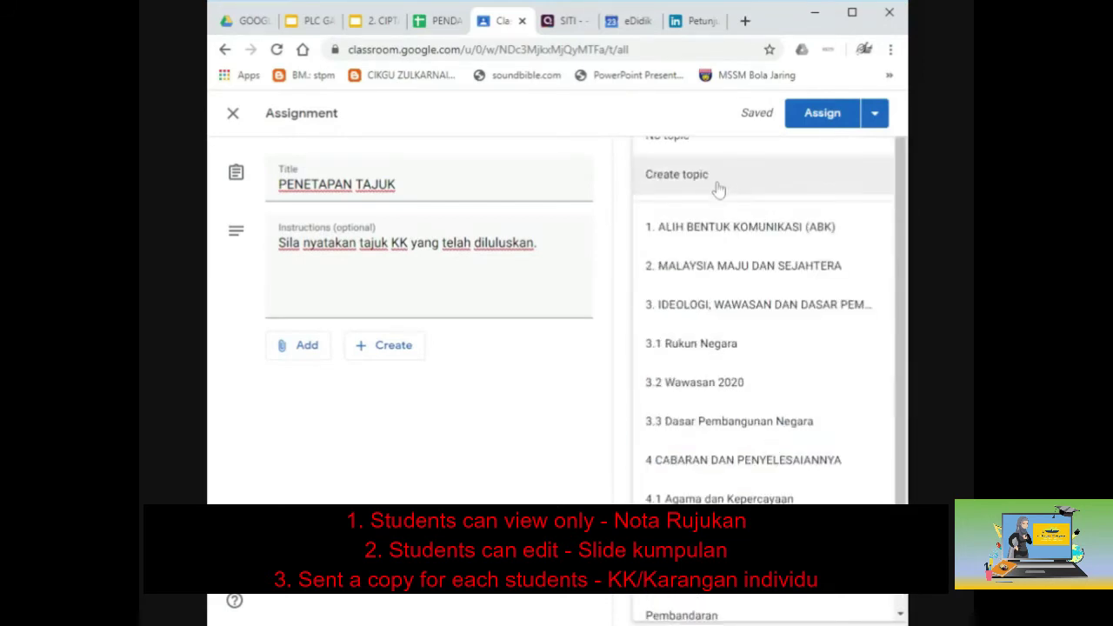
{"action": "key", "text": "Escape"}
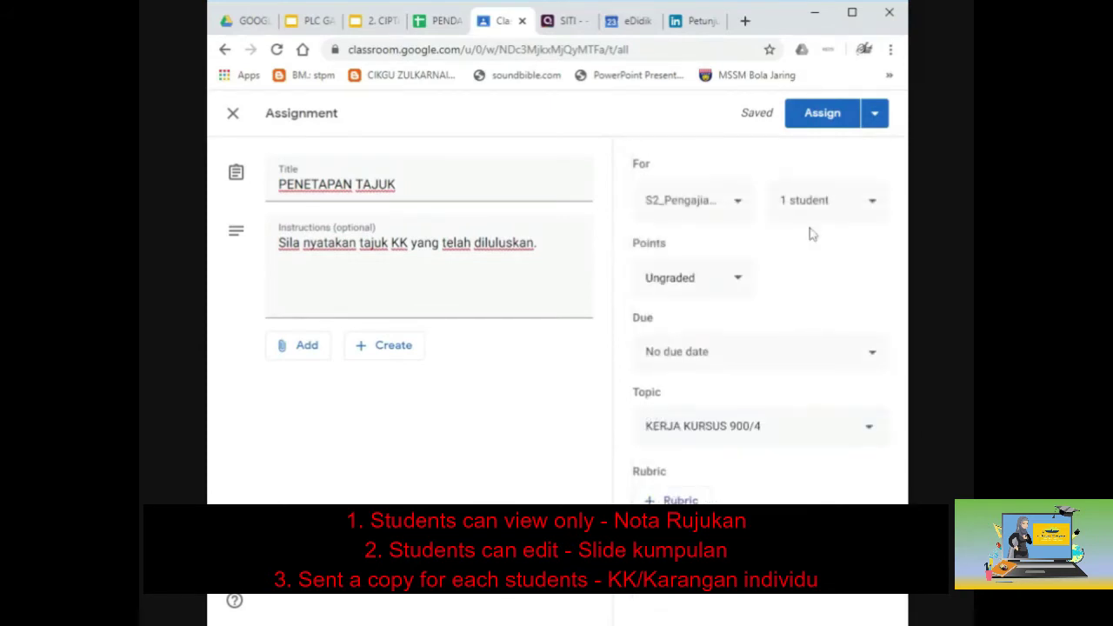
{"action": "left_click", "coordinate": [820, 118]}
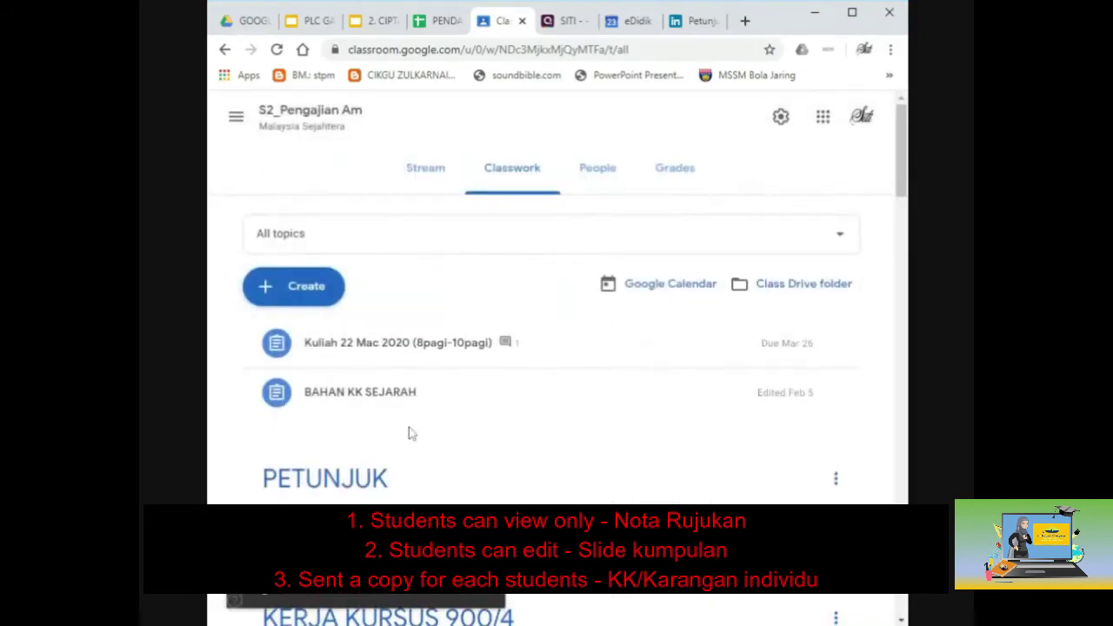
Open the posted PENETAPAN TAJUK assignment to check its Student work and Instructions pages.
{"action": "scroll", "coordinate": [410, 432], "scroll_direction": "down", "scroll_amount": 3}
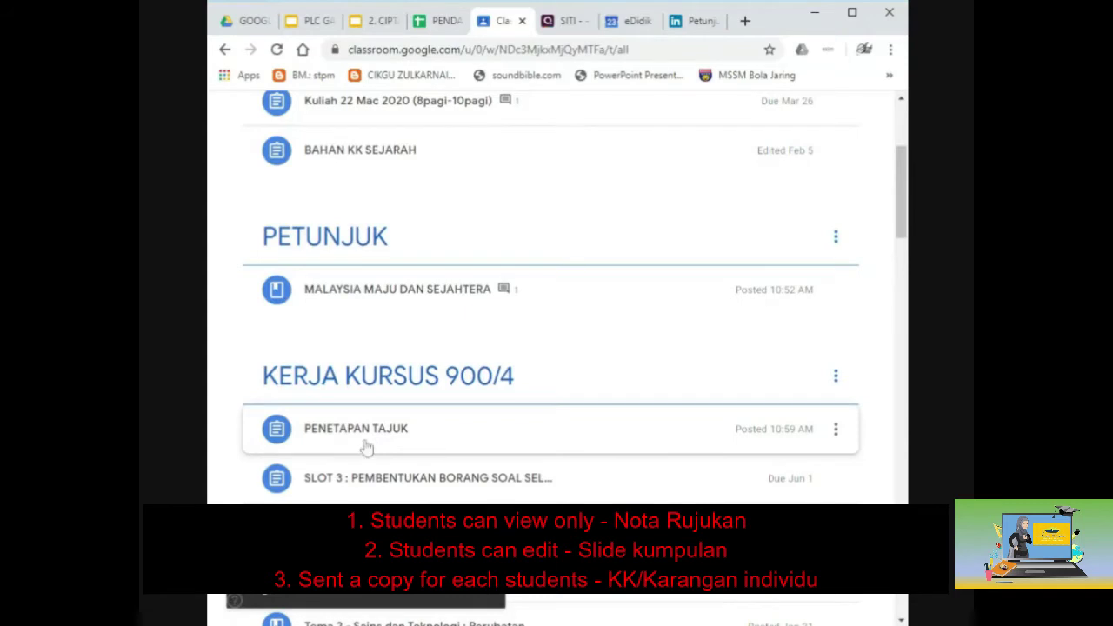
{"action": "left_click", "coordinate": [382, 437]}
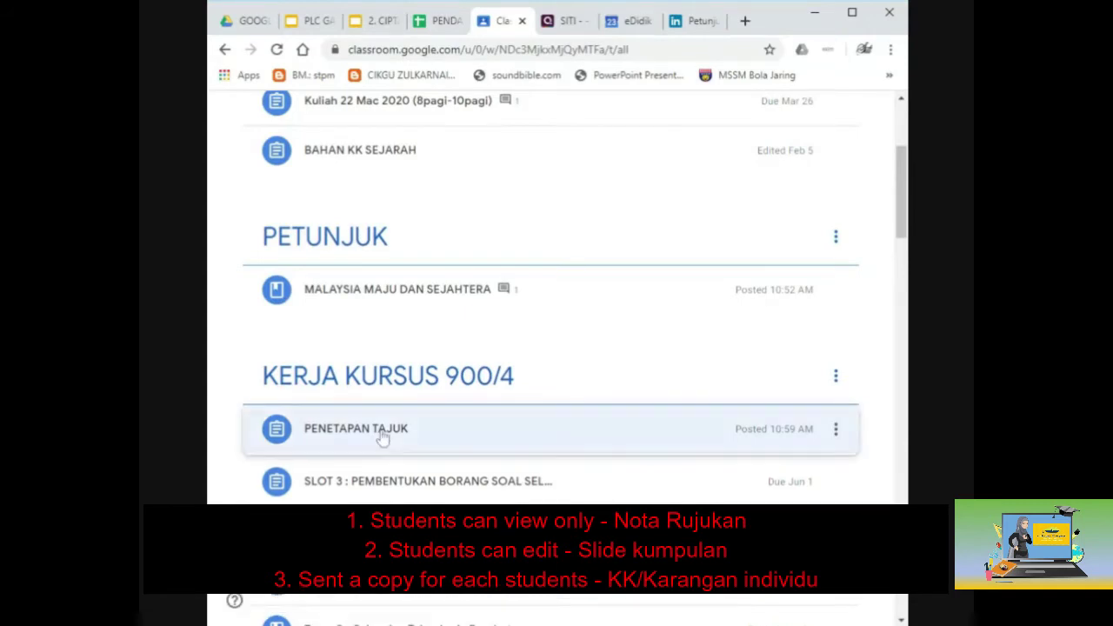
{"action": "left_click", "coordinate": [330, 598]}
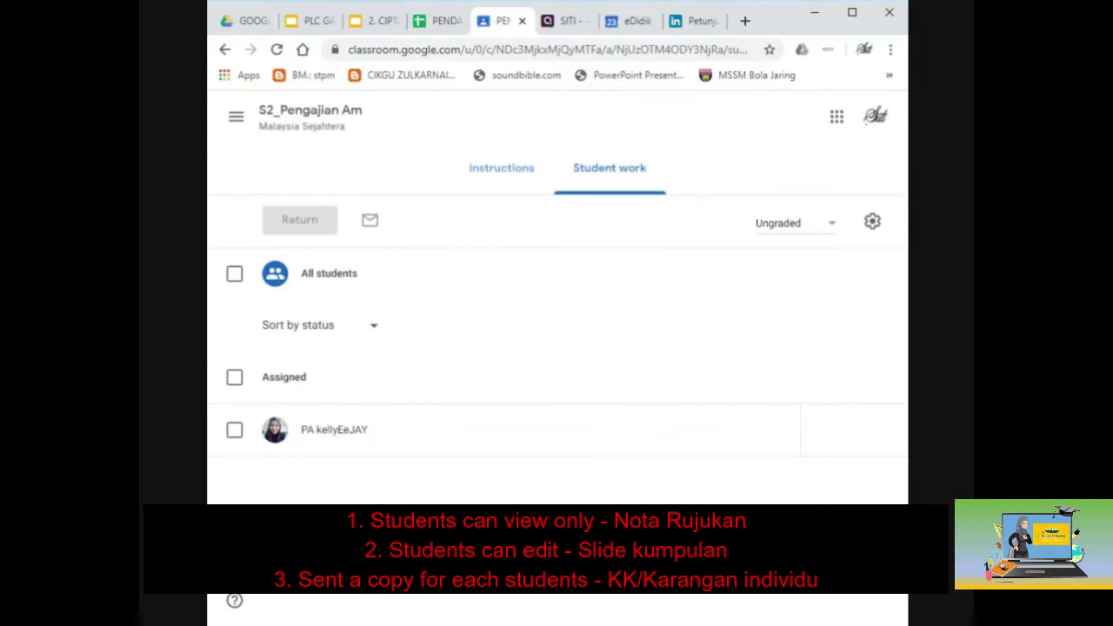
{"action": "left_click", "coordinate": [492, 173]}
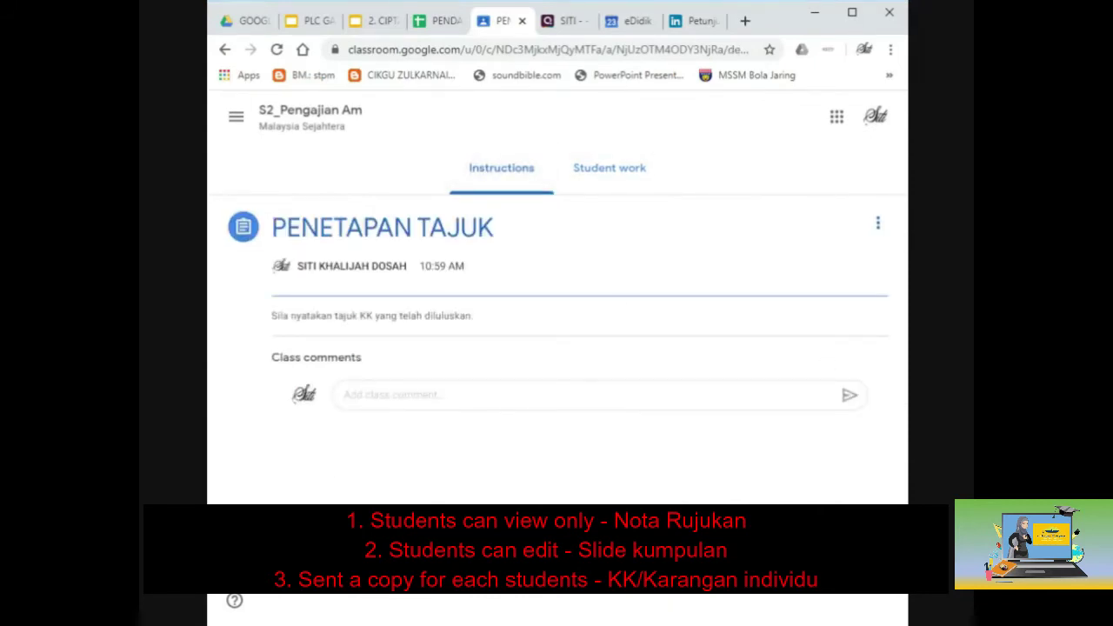
{"action": "left_click", "coordinate": [395, 395]}
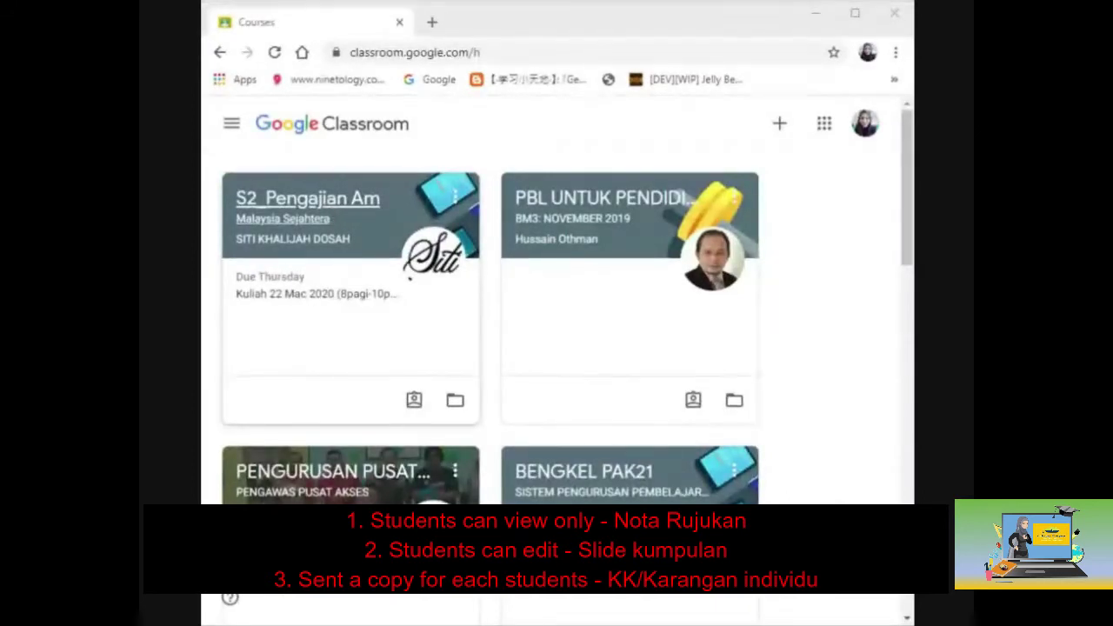
As the student, enter S2_Pengajian Am, verify the signed-in account and open the PENETAPAN TAJUK post.
{"action": "left_click", "coordinate": [333, 217]}
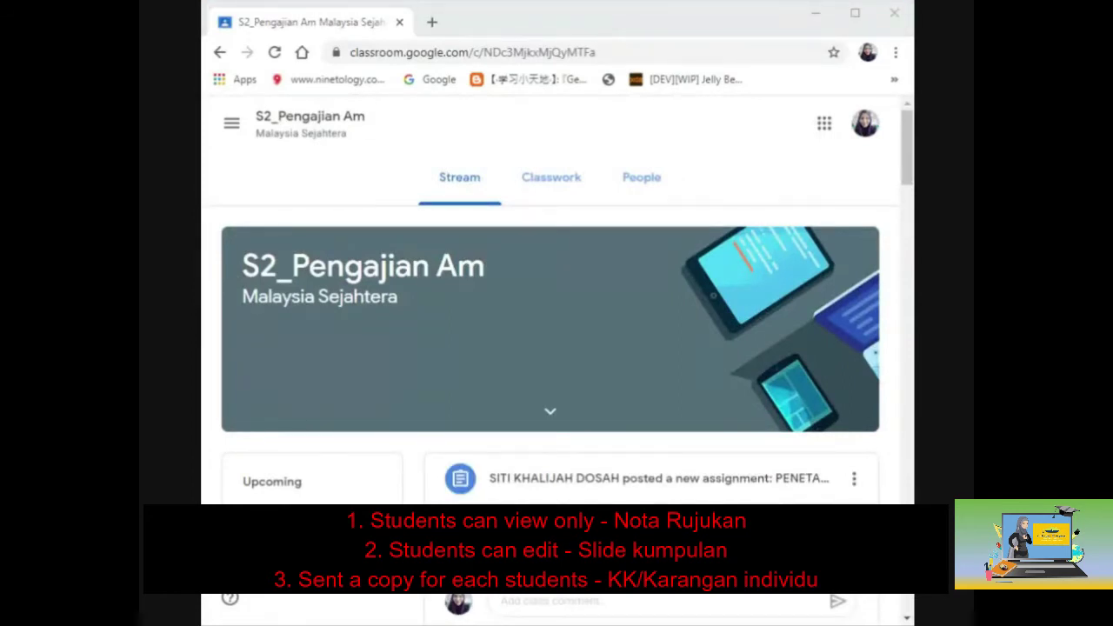
{"action": "left_click", "coordinate": [865, 126]}
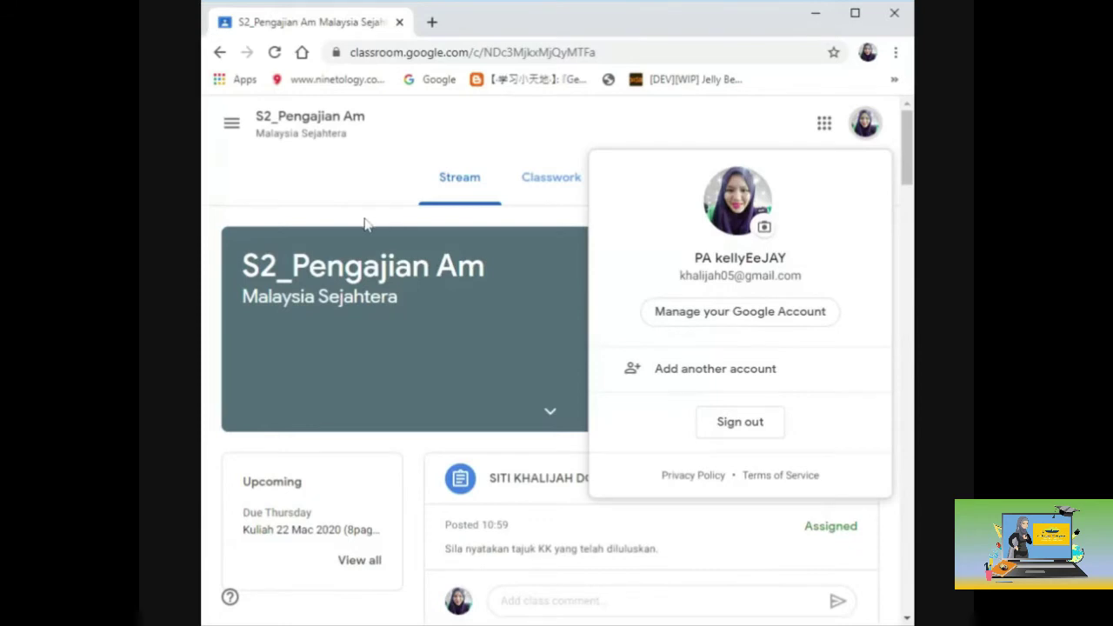
{"action": "left_click", "coordinate": [365, 224]}
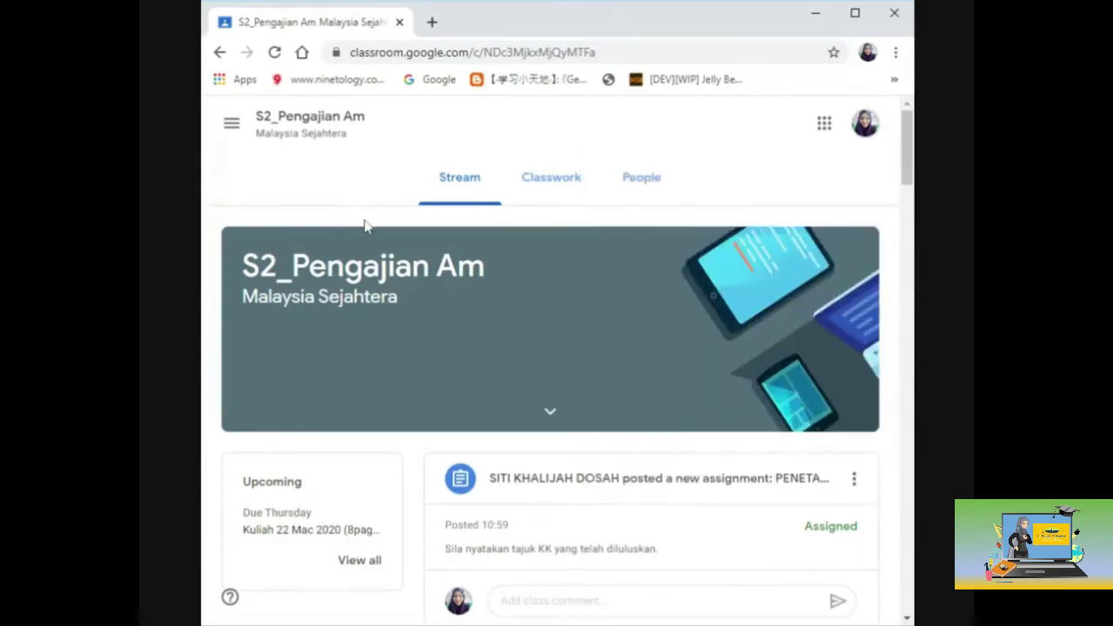
{"action": "scroll", "coordinate": [527, 389], "scroll_direction": "down", "scroll_amount": 2}
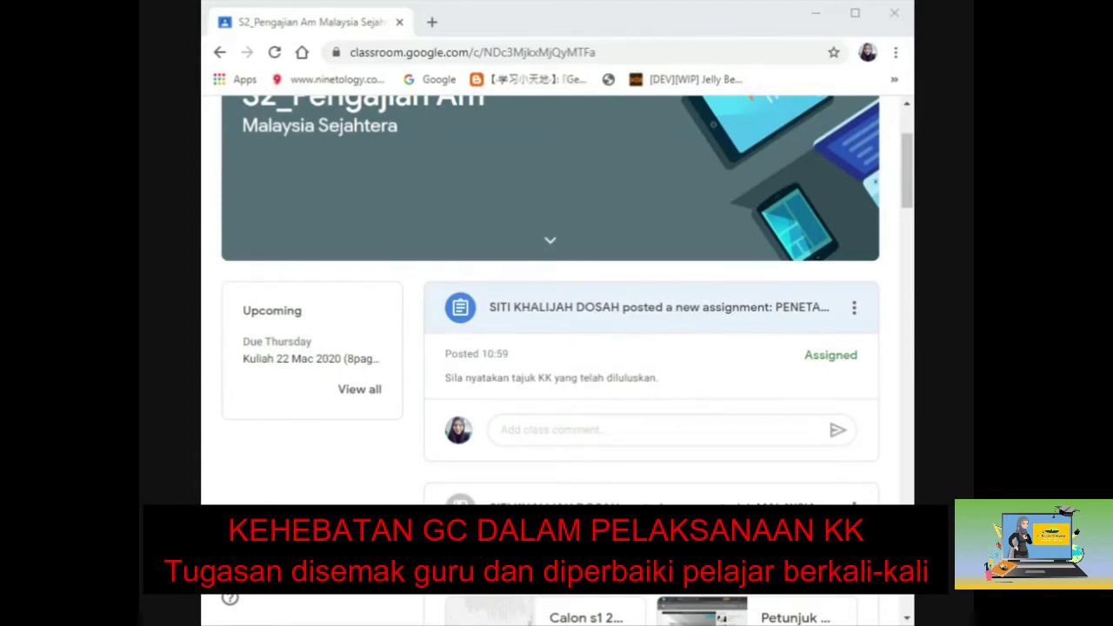
{"action": "left_click", "coordinate": [632, 323]}
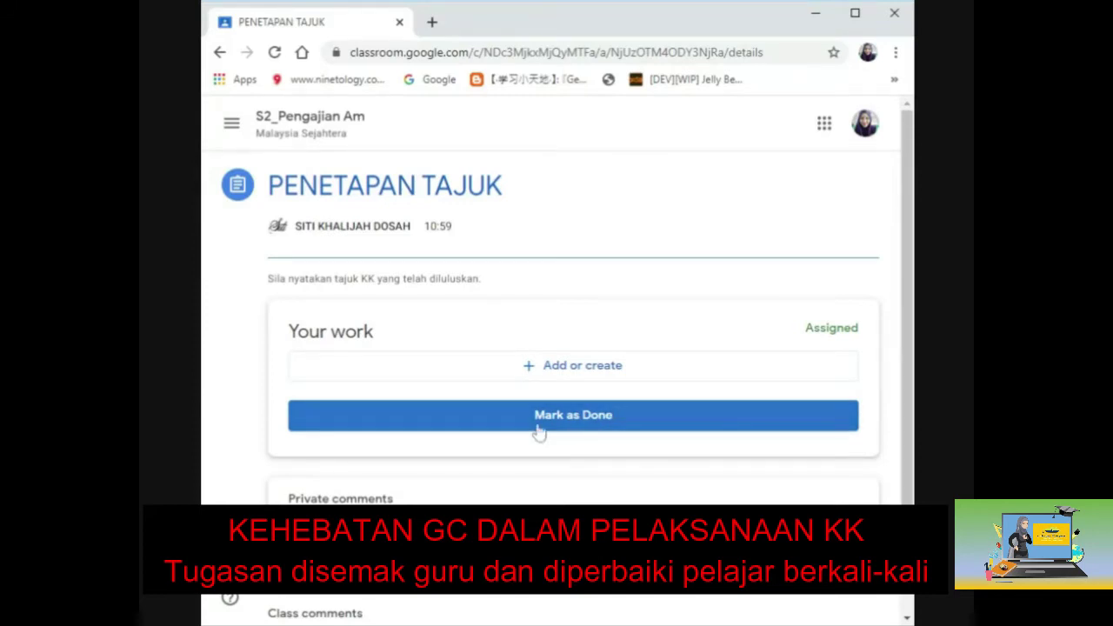
Create a new Google Doc under Your work and open the attached document.
{"action": "left_click", "coordinate": [557, 376]}
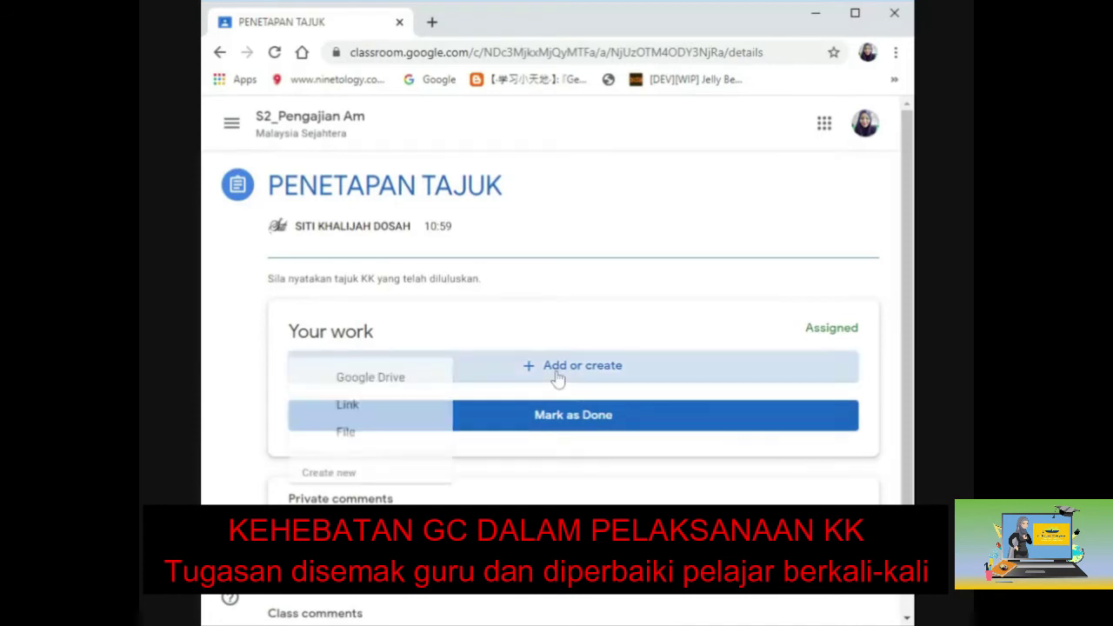
{"action": "left_click", "coordinate": [348, 508]}
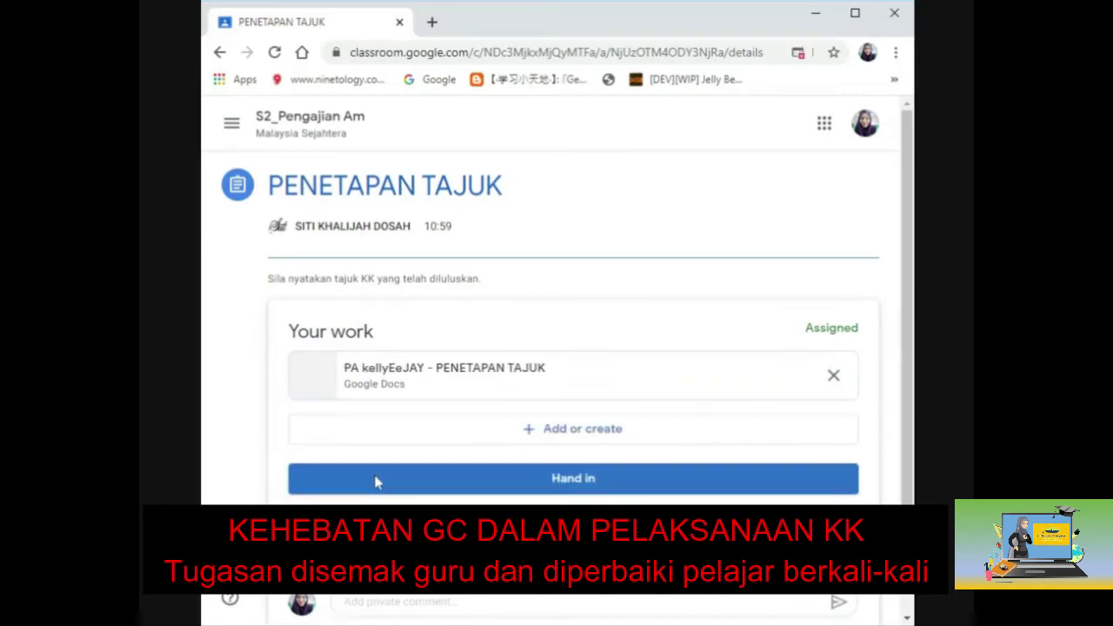
{"action": "left_click", "coordinate": [417, 376]}
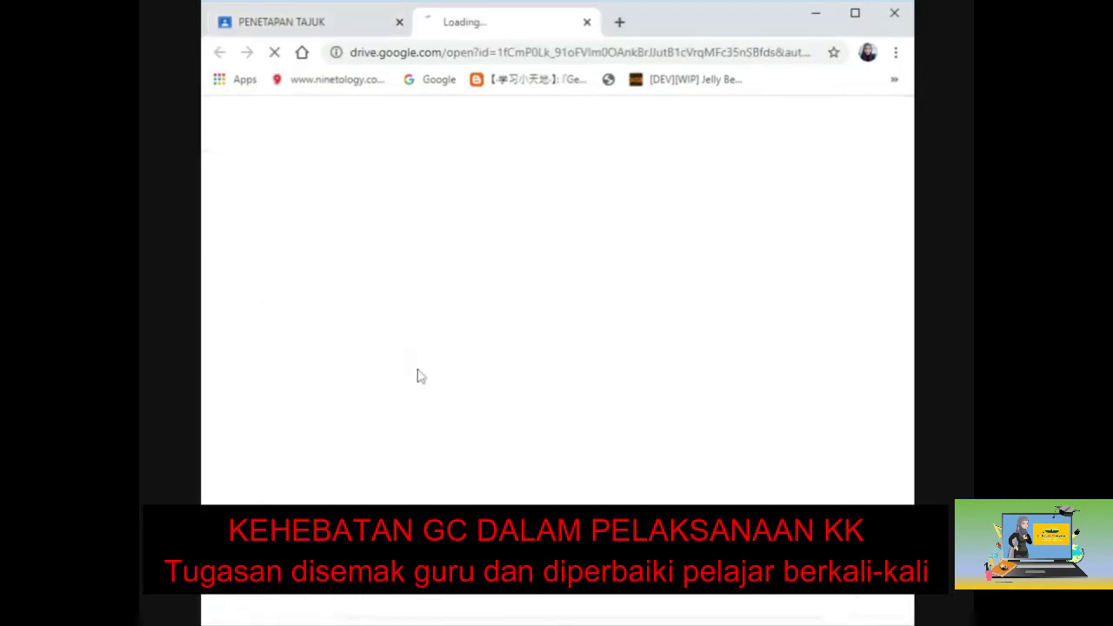
{"action": "left_click", "coordinate": [275, 23]}
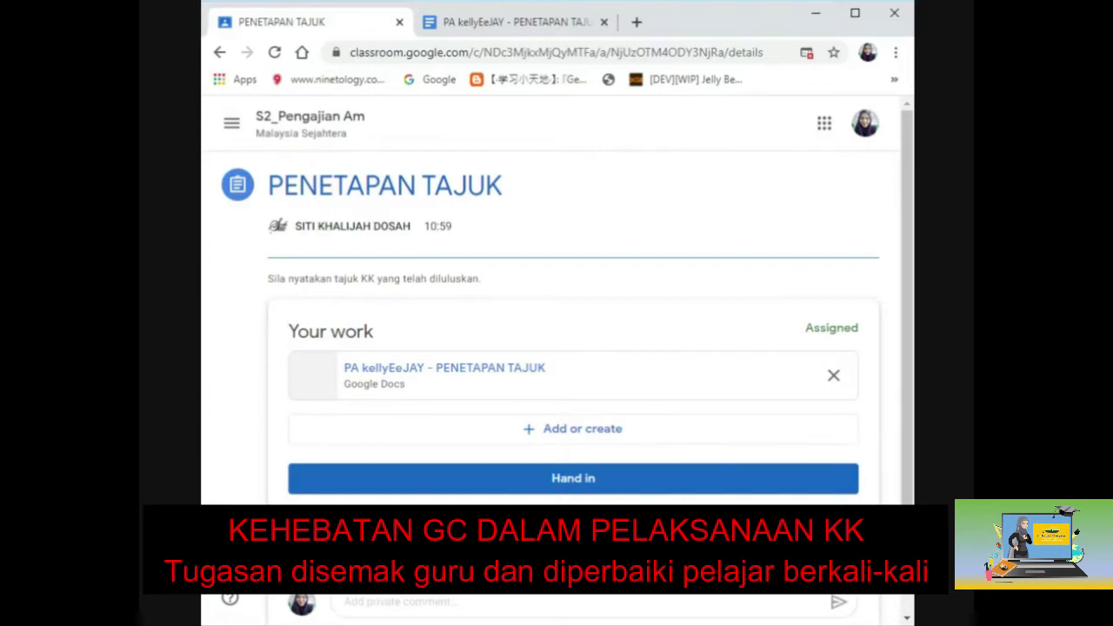
Type 'nama :', 'No KP :' and 'Tajuk diluluskan :' on separate lines, then turn in the work.
{"action": "left_click", "coordinate": [516, 24]}
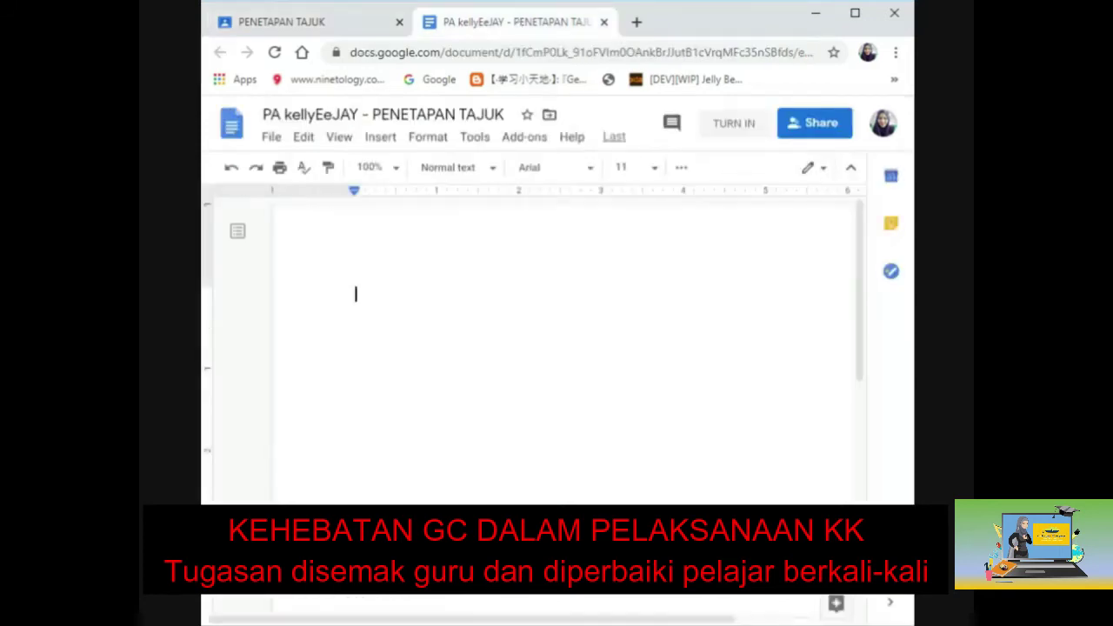
{"action": "type", "text": "nama"}
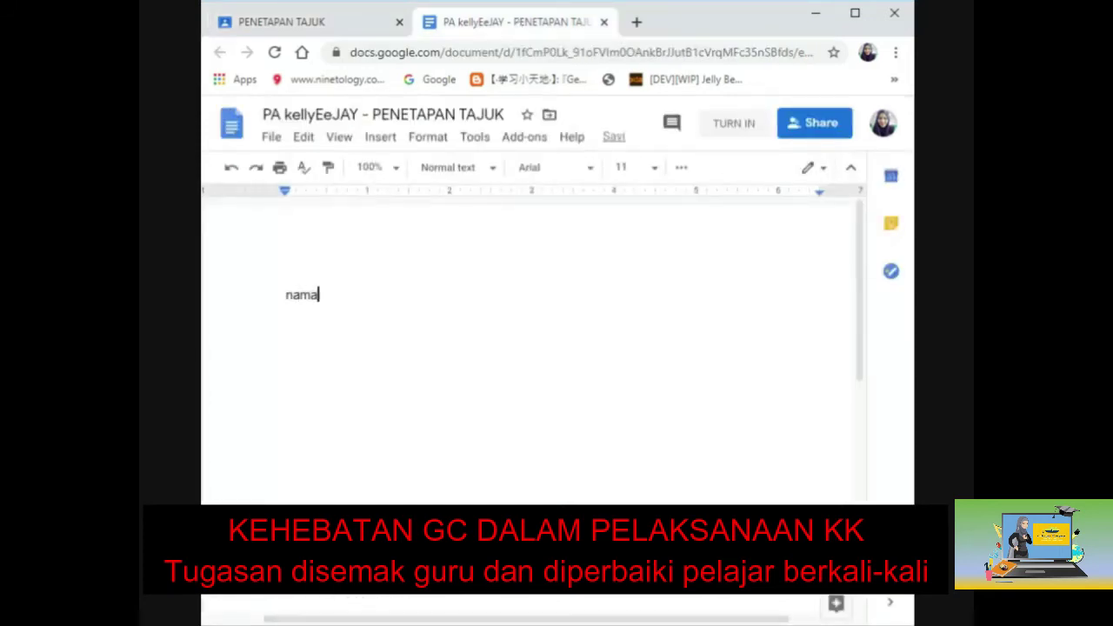
{"action": "type", "text": " :"}
{"action": "key", "text": "Return"}
{"action": "type", "text": "No KP :"}
{"action": "key", "text": "Return"}
{"action": "type", "text": "Taju"}
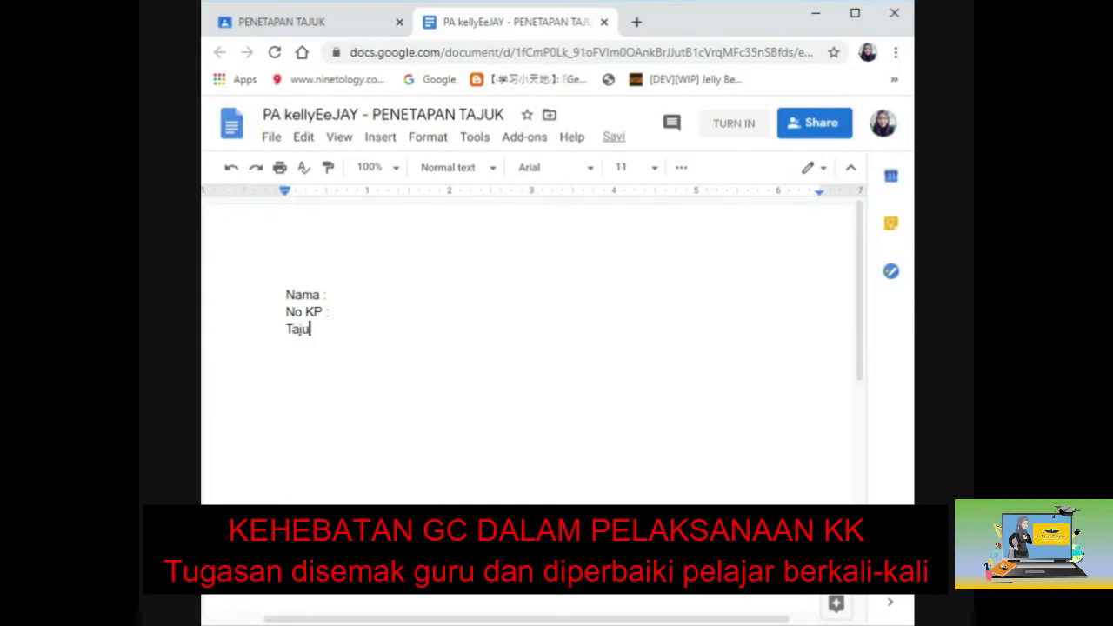
{"action": "type", "text": "k diluluskan :"}
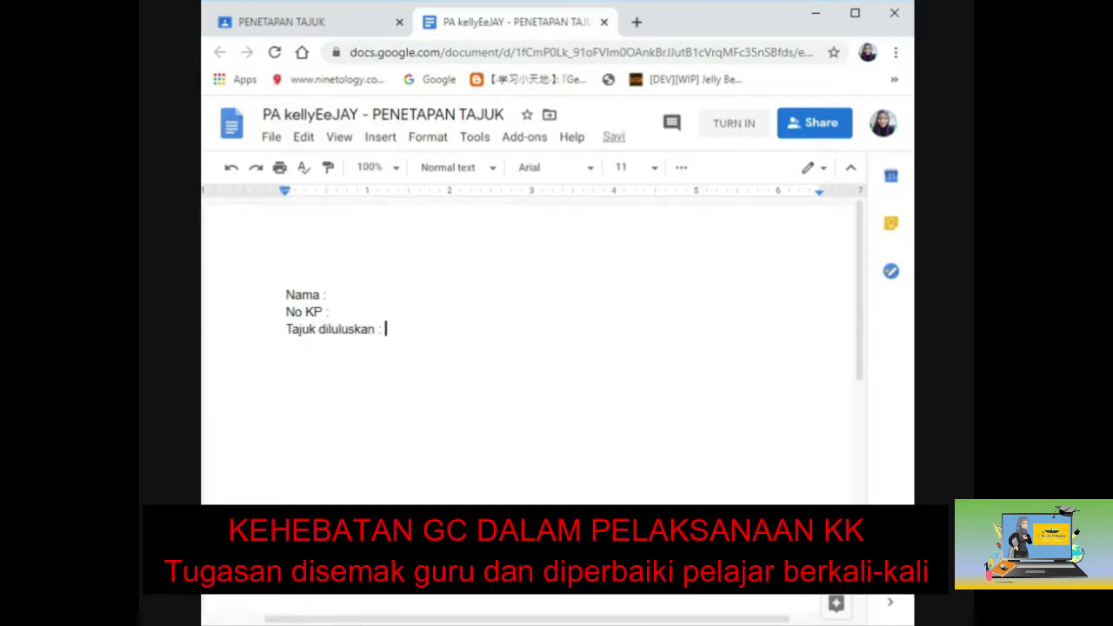
{"action": "key", "text": "shift+Right"}
{"action": "key", "text": "Return"}
{"action": "left_click", "coordinate": [717, 127]}
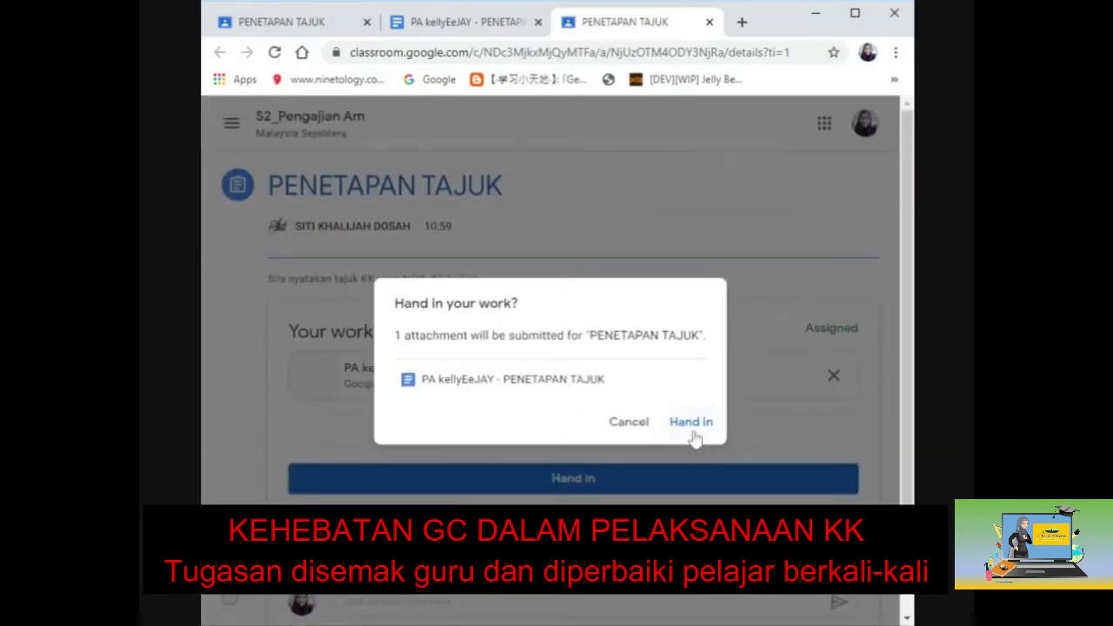
Confirm Hand in, close the duplicate assignment and Docs tabs, and minimise the student's browser.
{"action": "left_click", "coordinate": [691, 422]}
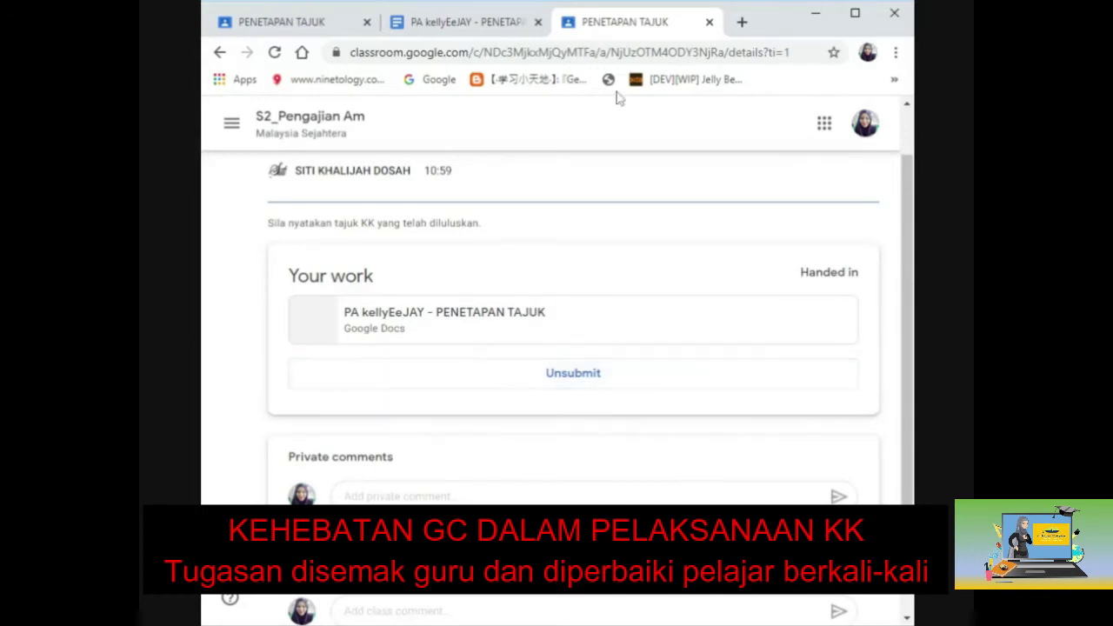
{"action": "left_click", "coordinate": [711, 25]}
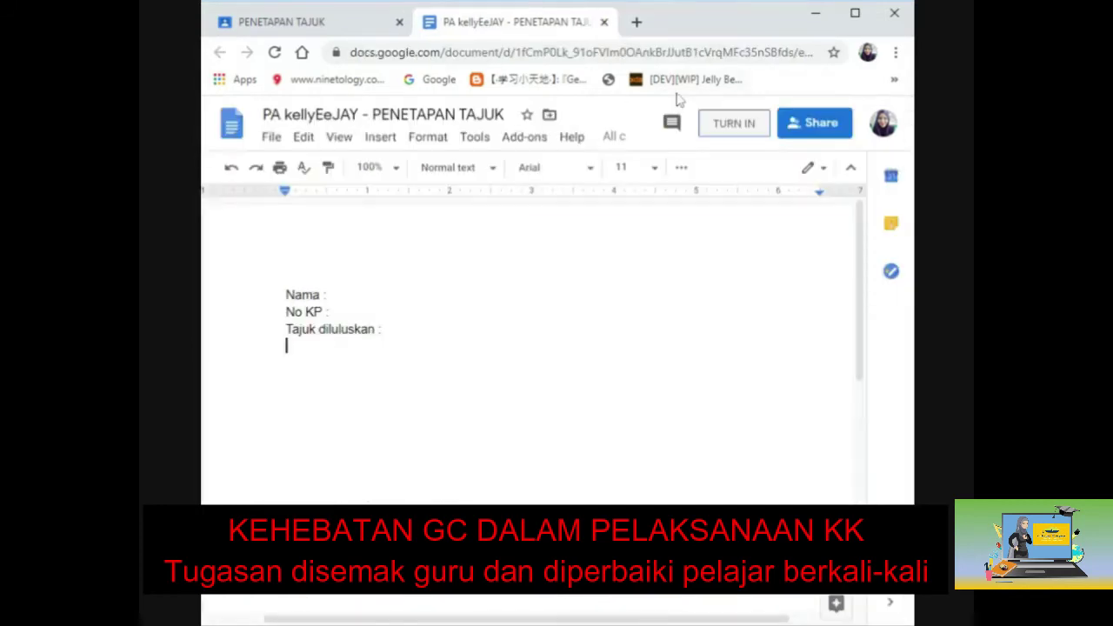
{"action": "left_click", "coordinate": [606, 25]}
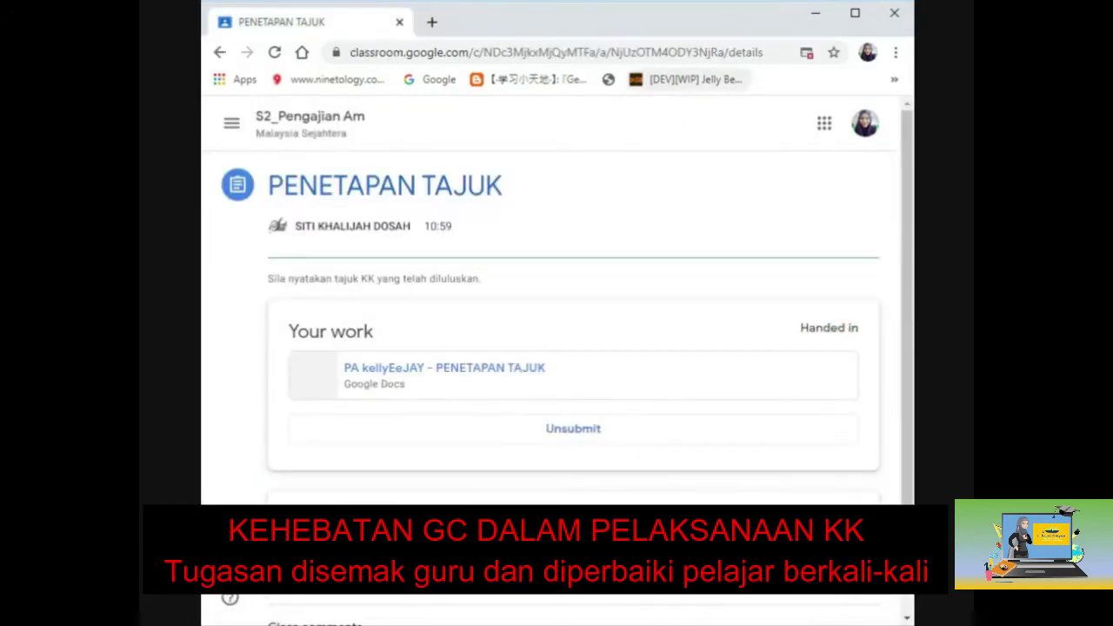
{"action": "left_click", "coordinate": [815, 14]}
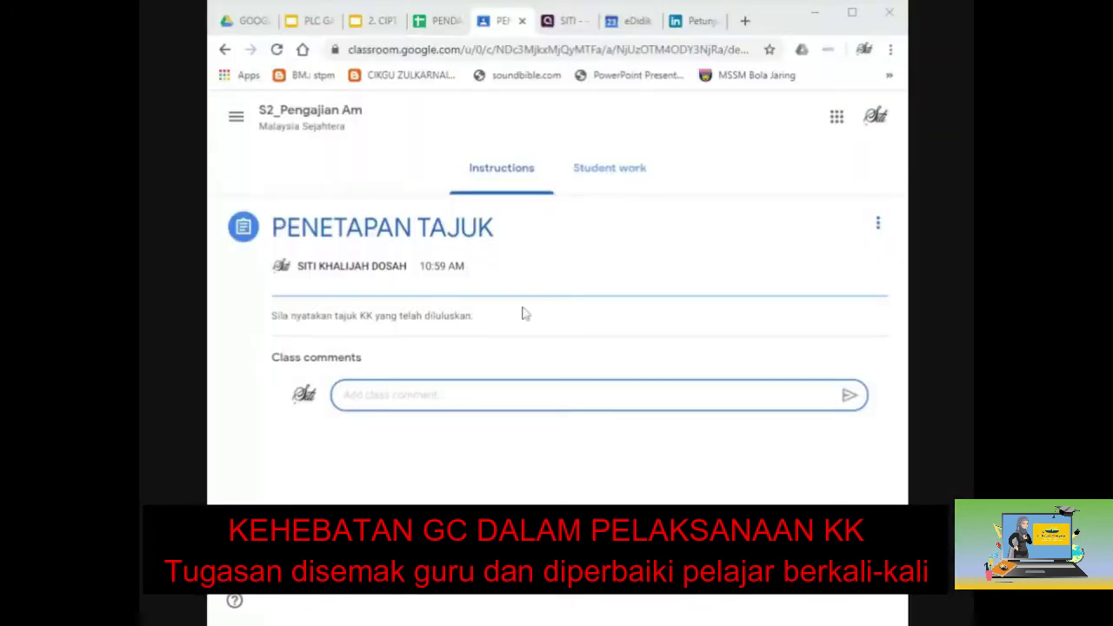
Open the student's submitted Google Doc from the Student work tab for grading.
{"action": "left_click", "coordinate": [614, 178]}
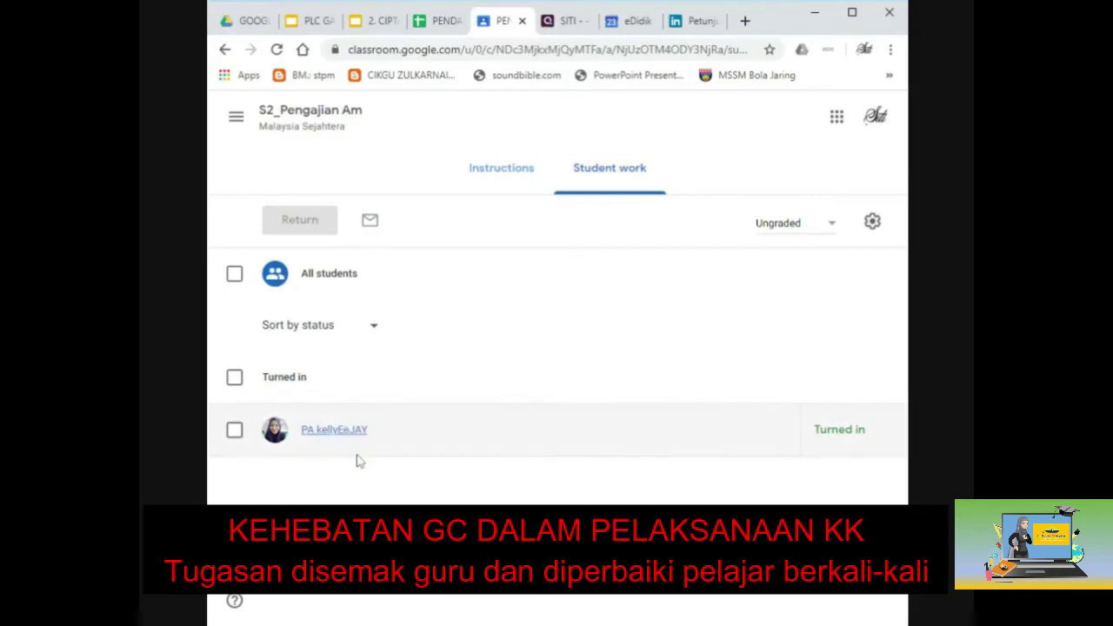
{"action": "left_click", "coordinate": [317, 437]}
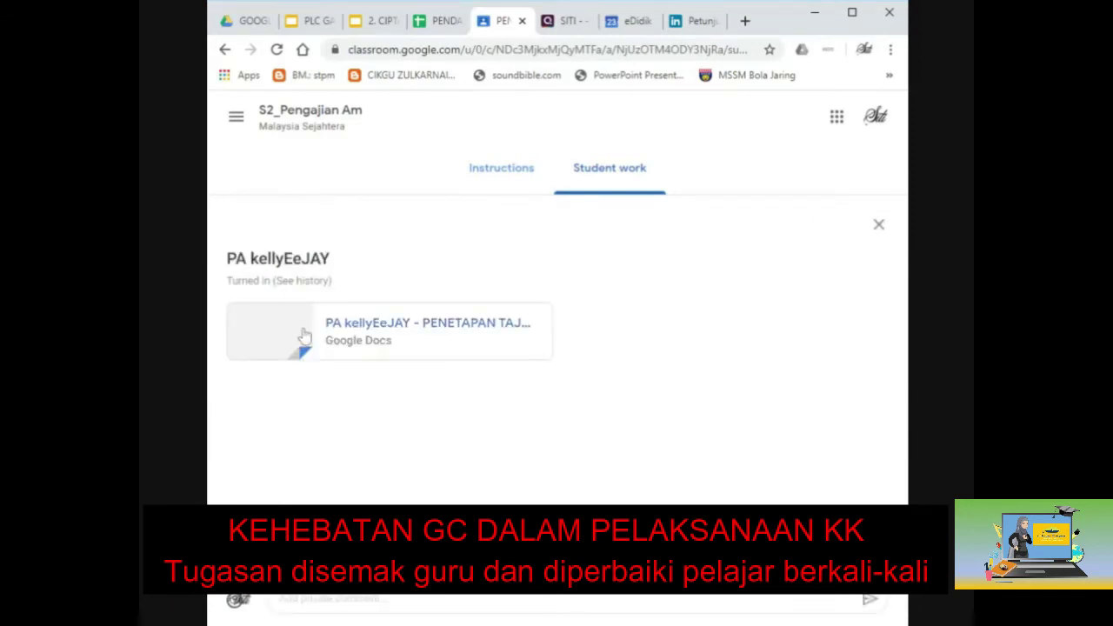
{"action": "left_click", "coordinate": [304, 337]}
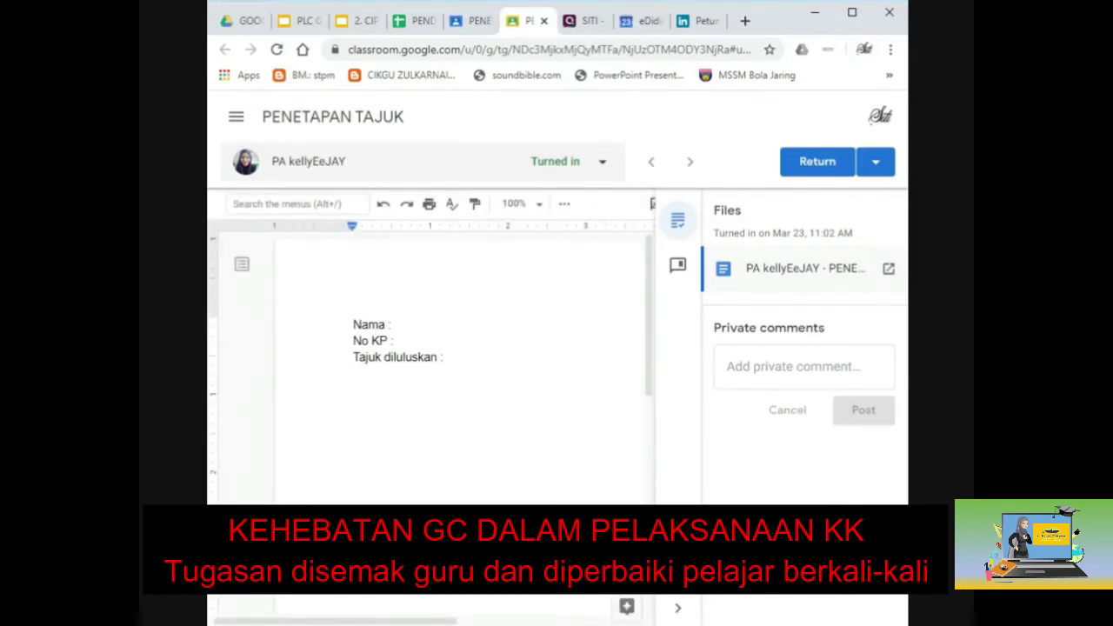
Comment 'sila betul ejaan huruf besarr' on the word Nama in the student's document.
{"action": "left_click", "coordinate": [783, 366]}
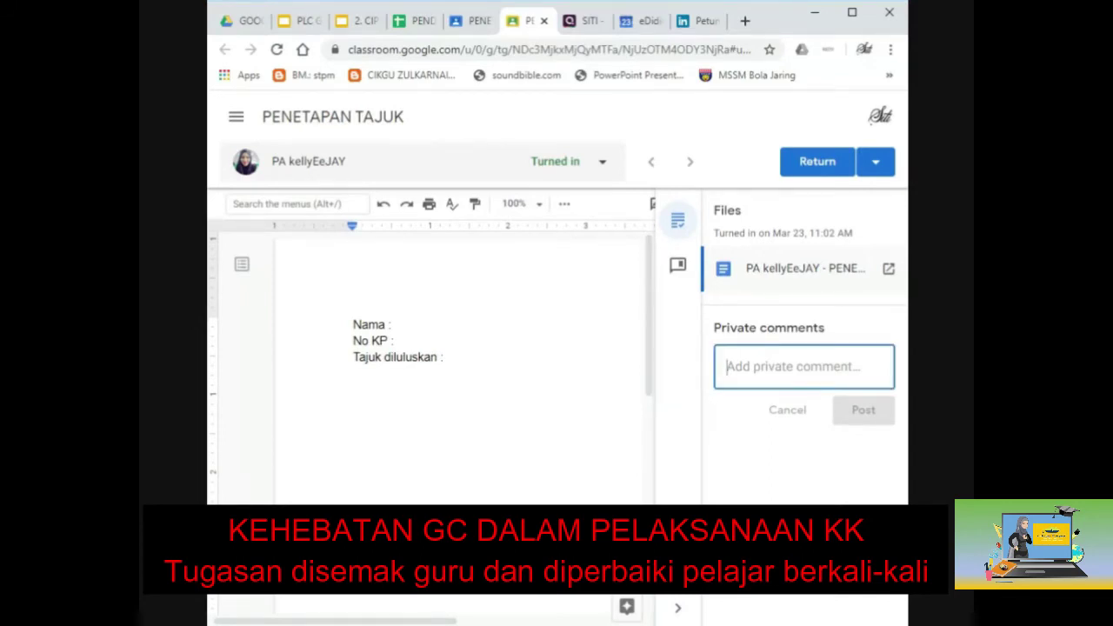
{"action": "double_click", "coordinate": [368, 324]}
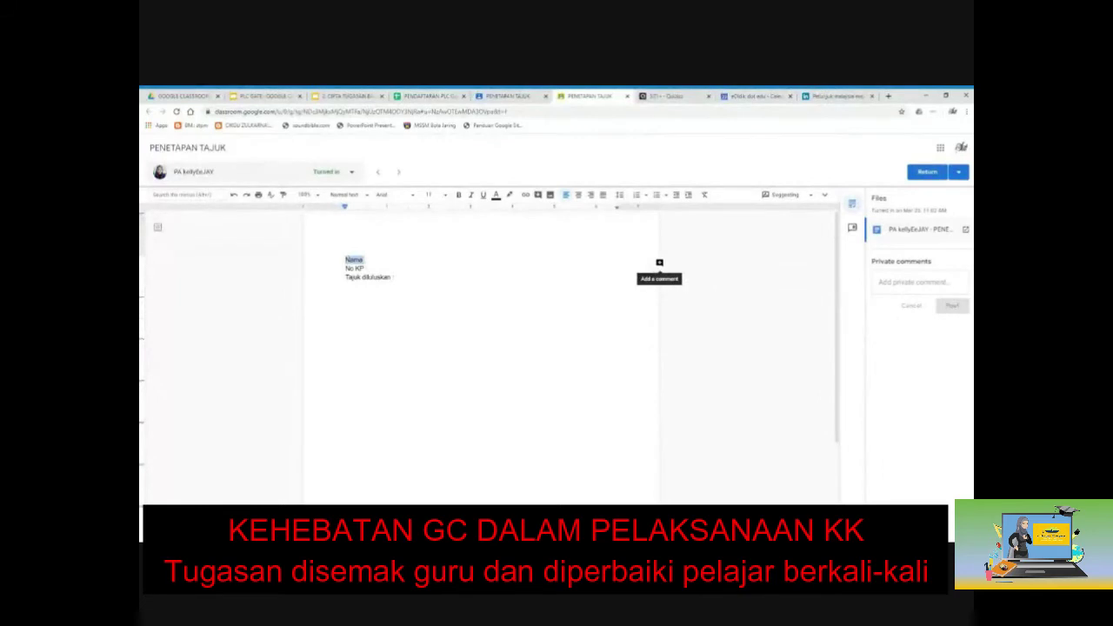
{"action": "left_click", "coordinate": [659, 261]}
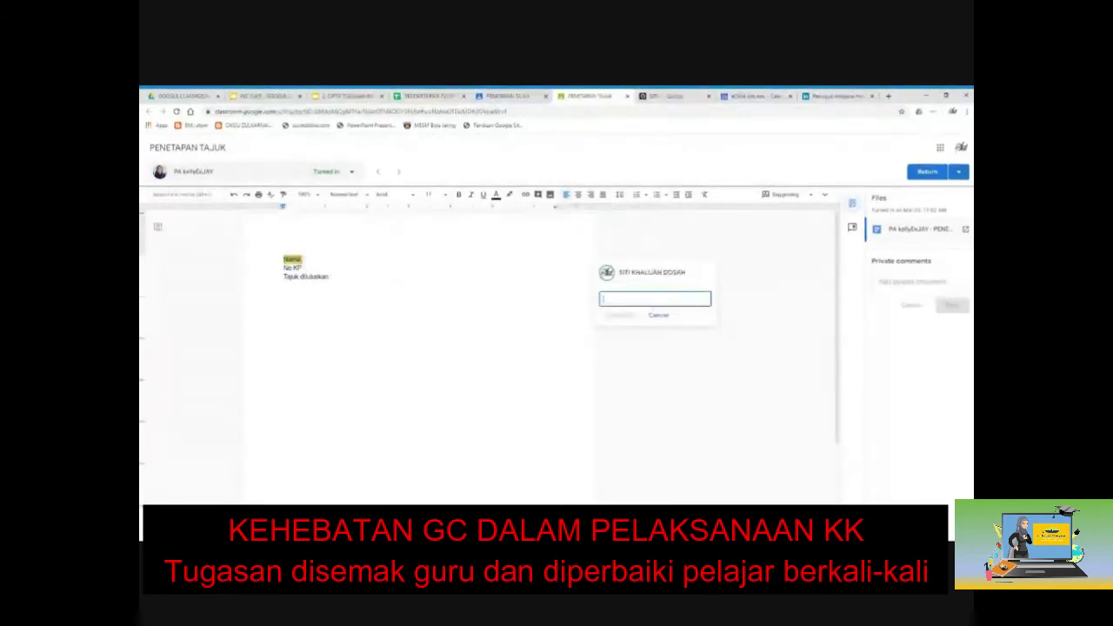
{"action": "type", "text": "sila bet"}
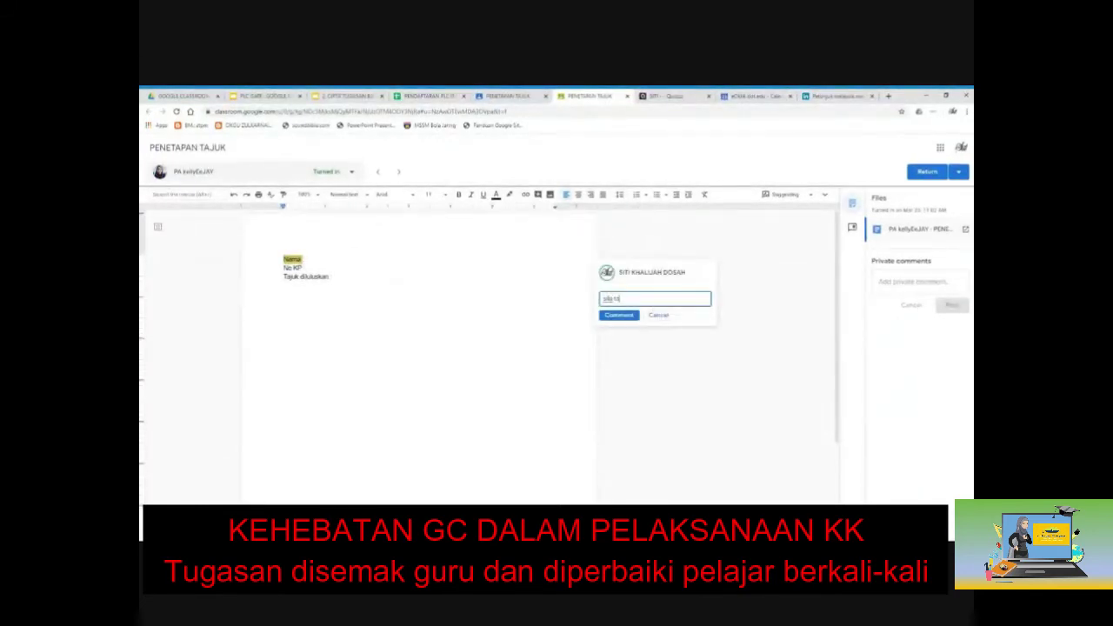
{"action": "type", "text": "ul ejaan"}
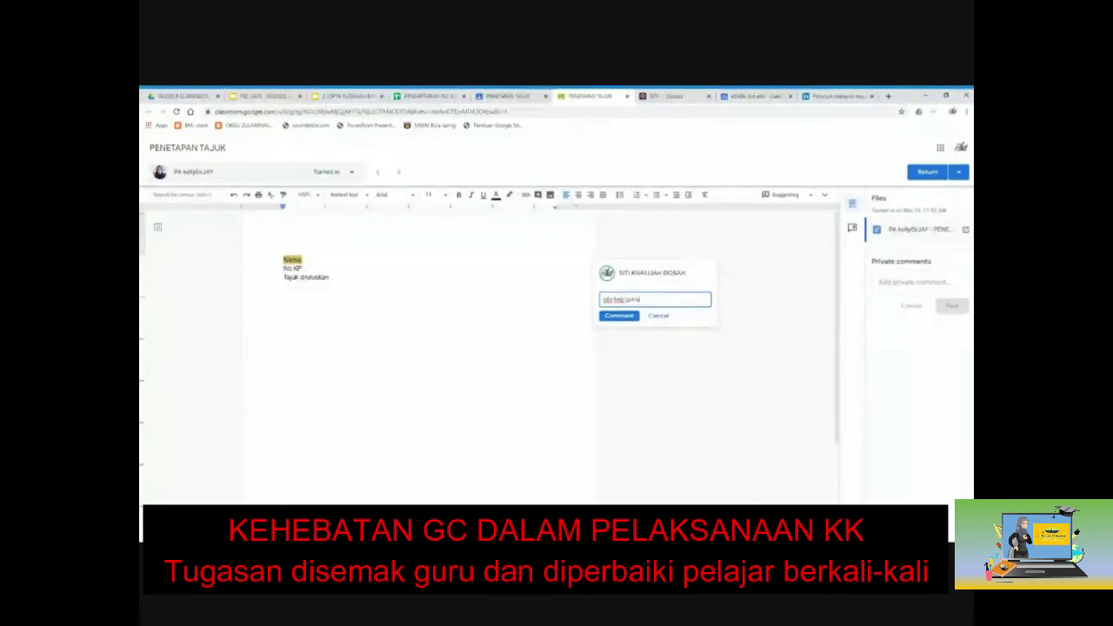
{"action": "type", "text": " huruf besar"}
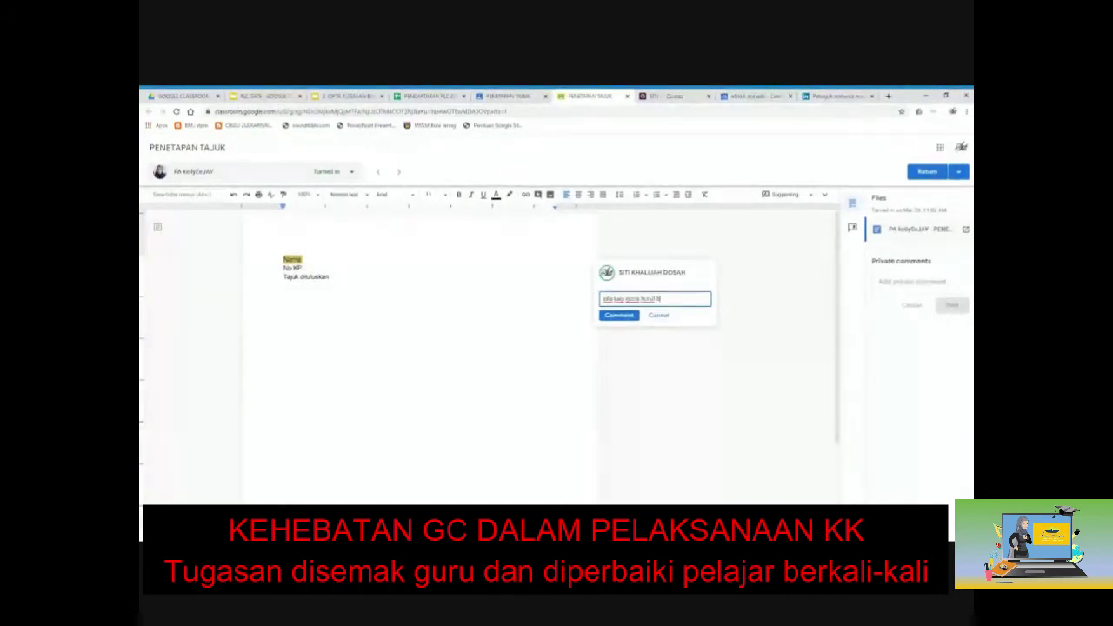
{"action": "type", "text": "r"}
{"action": "left_click", "coordinate": [619, 315]}
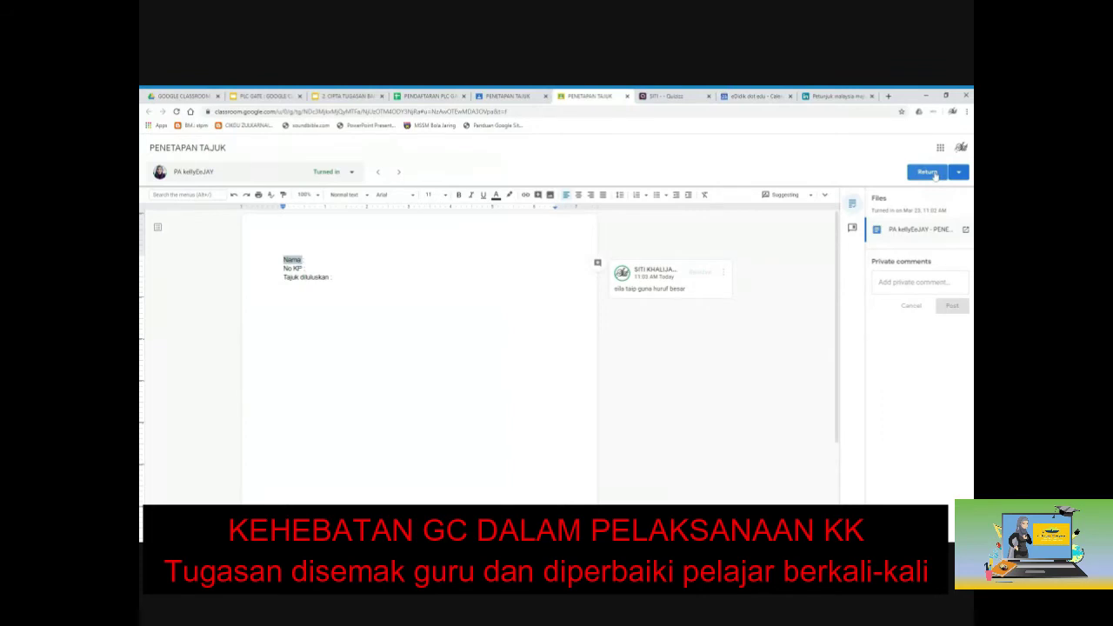
{"action": "left_click", "coordinate": [930, 172]}
Return the work to the student, close the grading tab and revisit Instructions and Student work.
{"action": "left_click", "coordinate": [635, 372]}
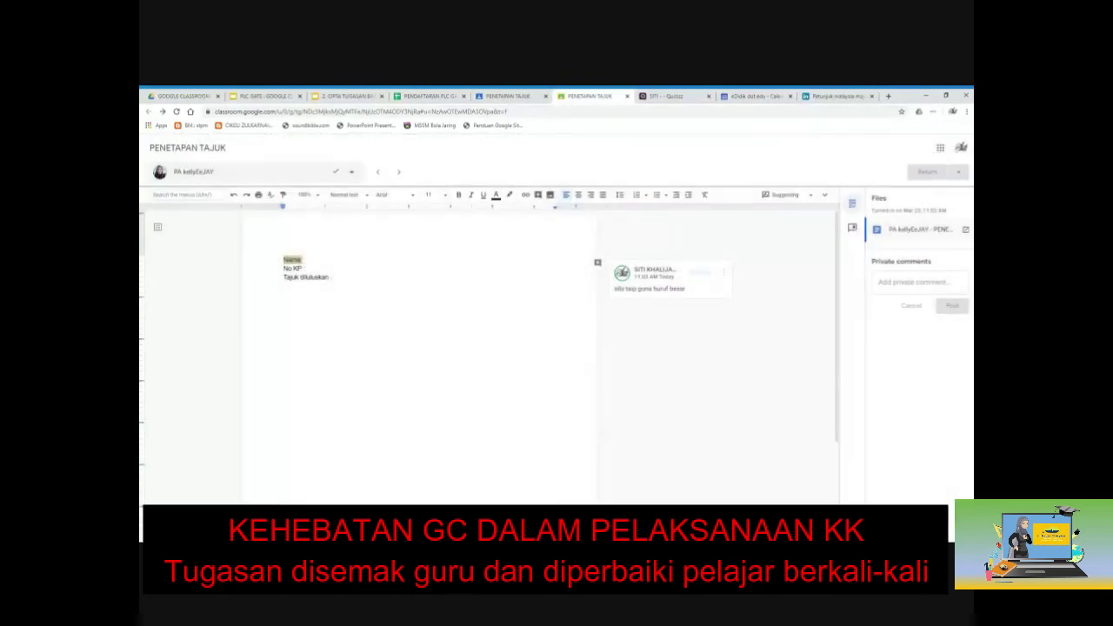
{"action": "left_click", "coordinate": [627, 97]}
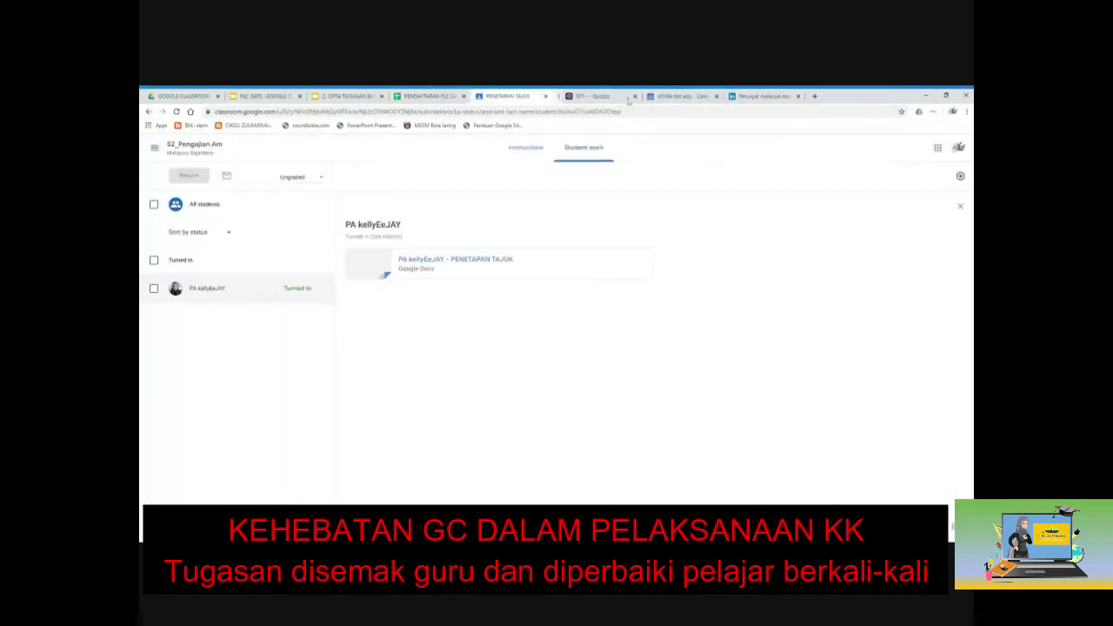
{"action": "left_click", "coordinate": [526, 147]}
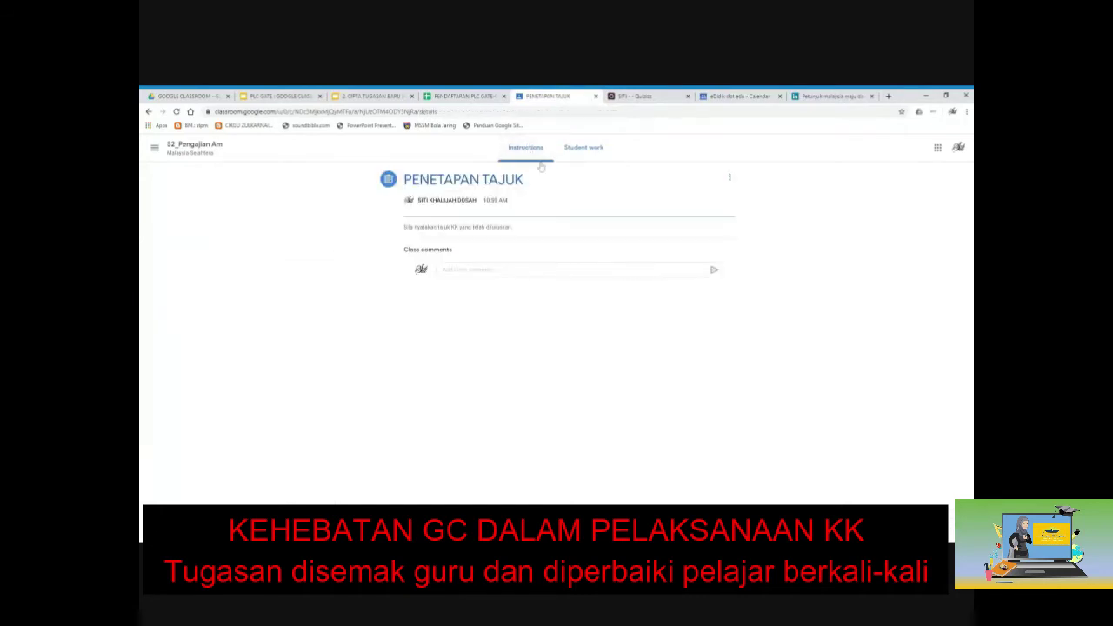
{"action": "left_click", "coordinate": [562, 150]}
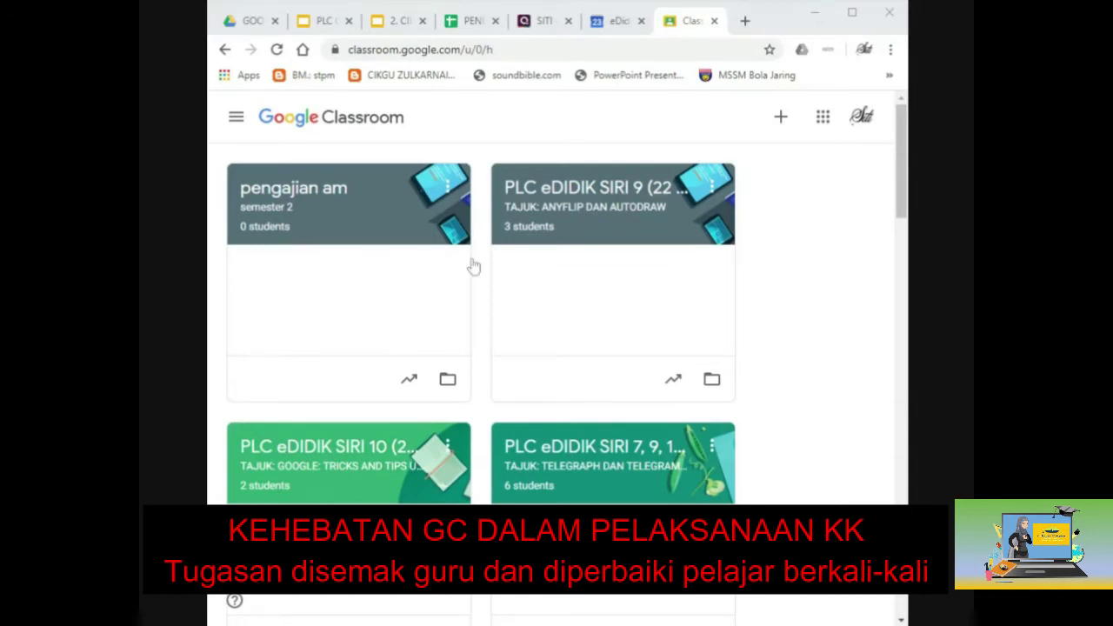
Open the S2_Pengajian Am class and go to its Classwork page.
{"action": "scroll", "coordinate": [547, 434], "scroll_direction": "down", "scroll_amount": 6}
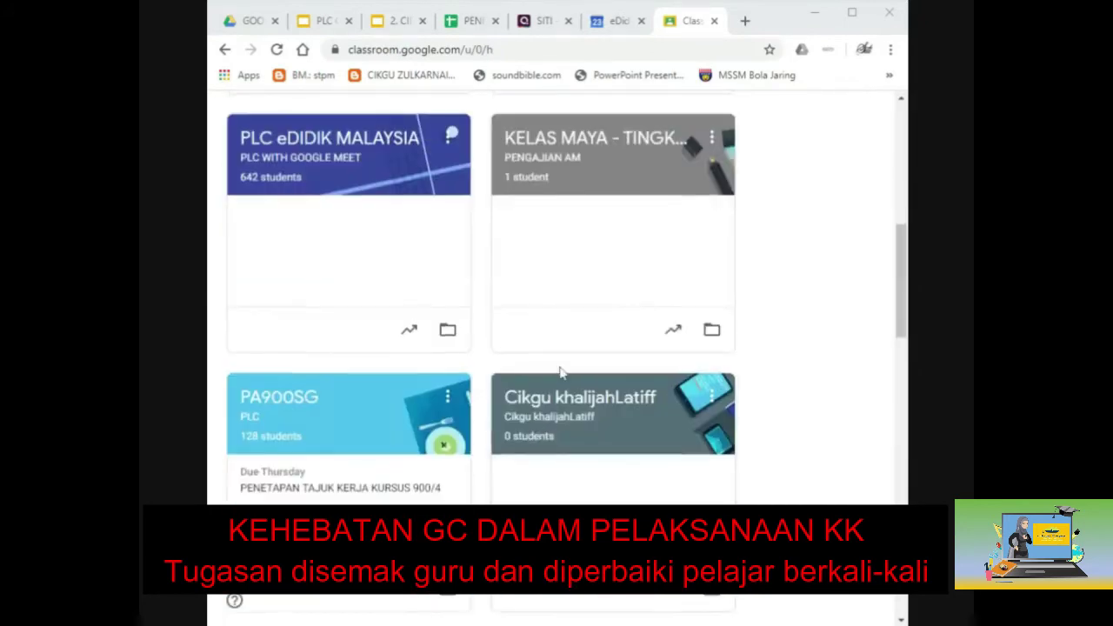
{"action": "scroll", "coordinate": [560, 369], "scroll_direction": "down", "scroll_amount": 6}
{"action": "scroll", "coordinate": [561, 373], "scroll_direction": "down", "scroll_amount": 2}
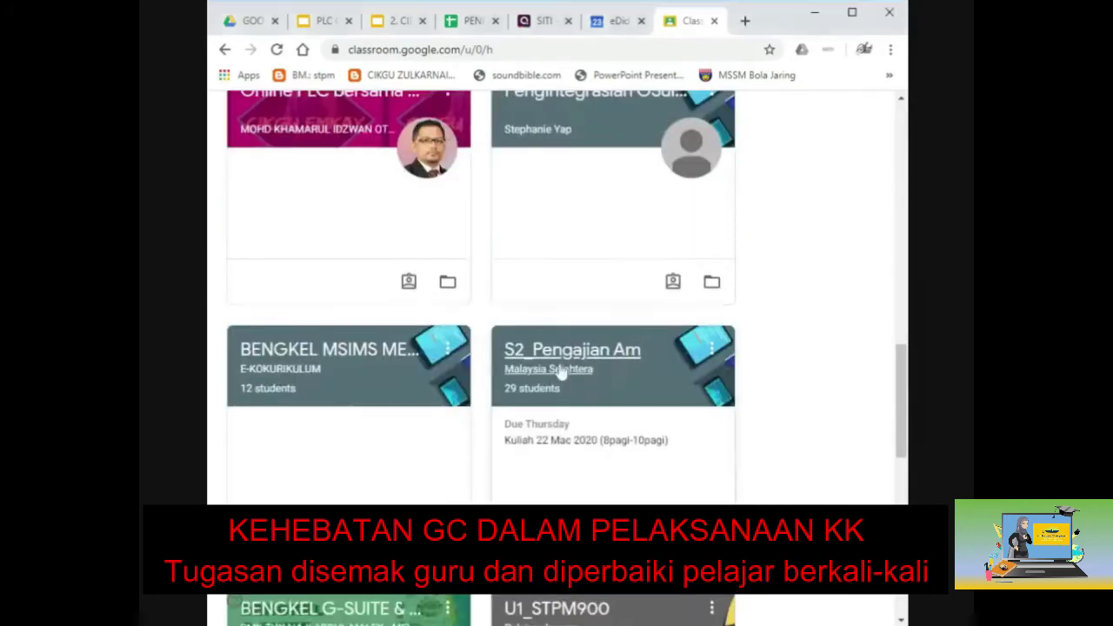
{"action": "left_click", "coordinate": [560, 370]}
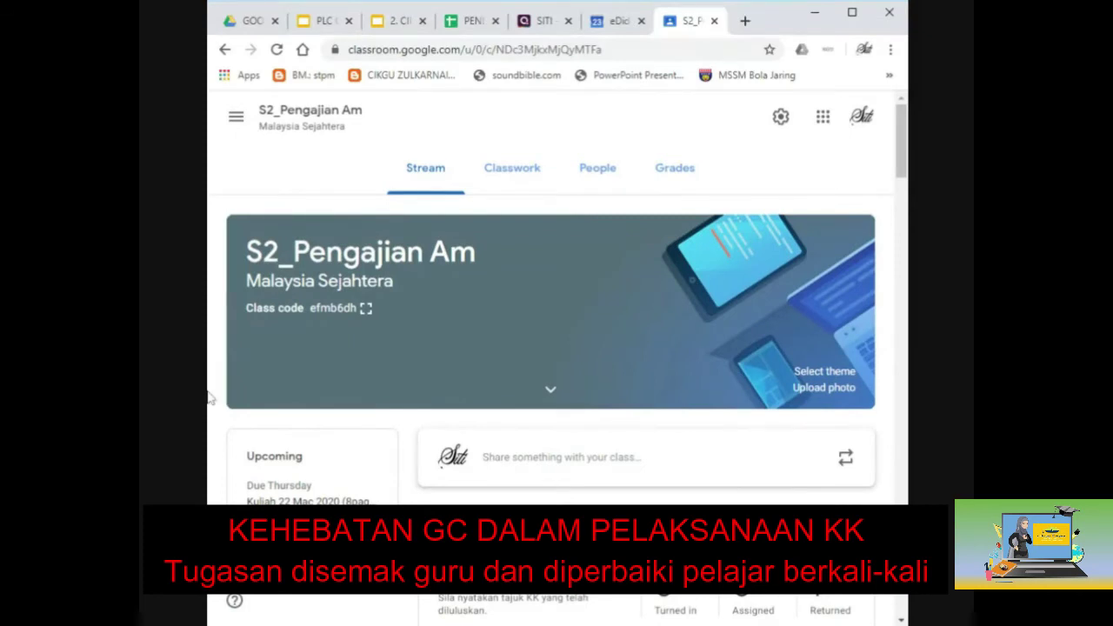
{"action": "left_click", "coordinate": [509, 174]}
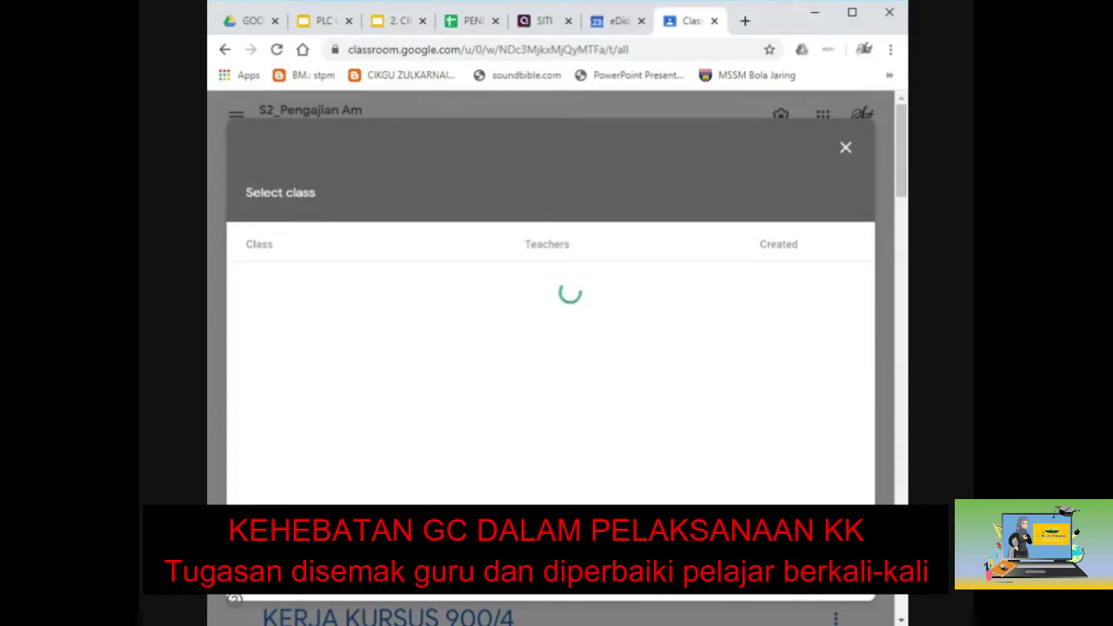
Dismiss the class selection and start a new assignment titled PENULISAN ILMIAH.
{"action": "left_click", "coordinate": [843, 148]}
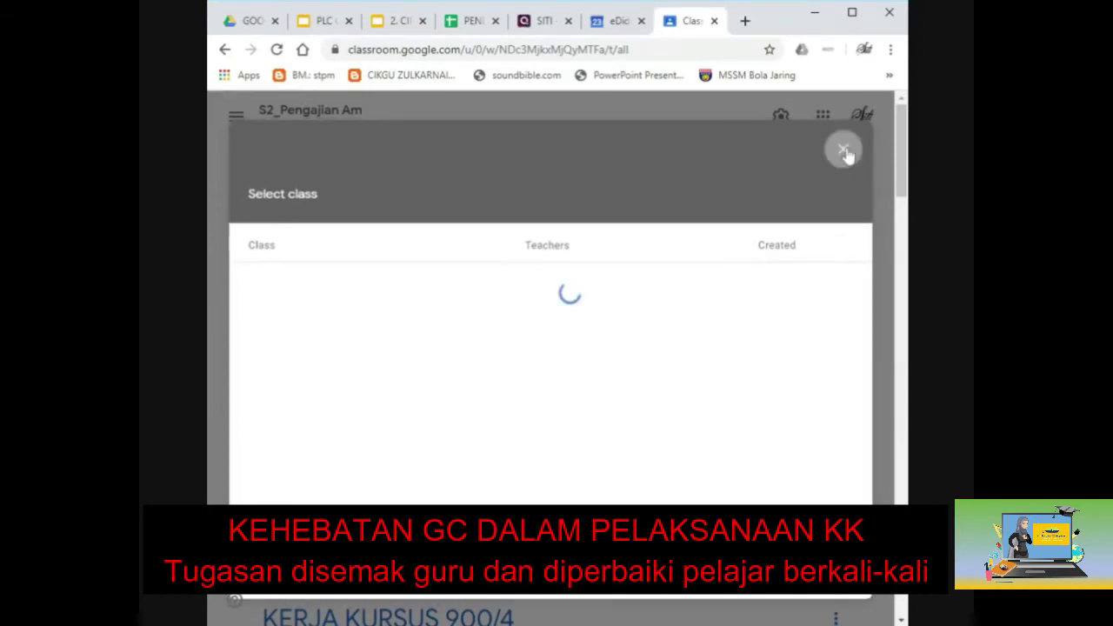
{"action": "left_click", "coordinate": [309, 288]}
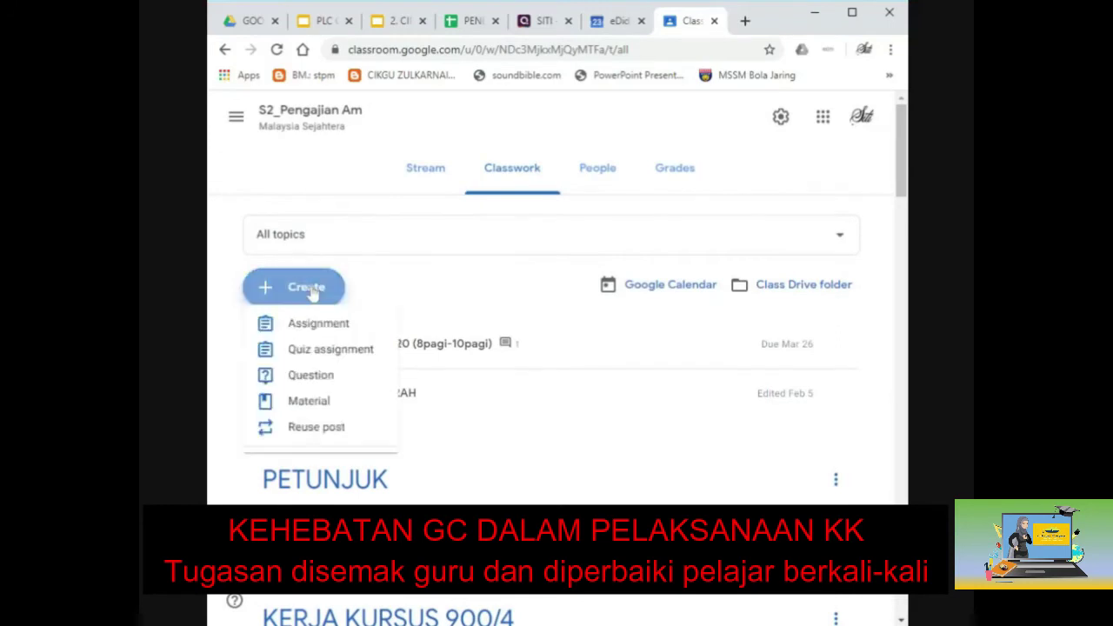
{"action": "left_click", "coordinate": [317, 337]}
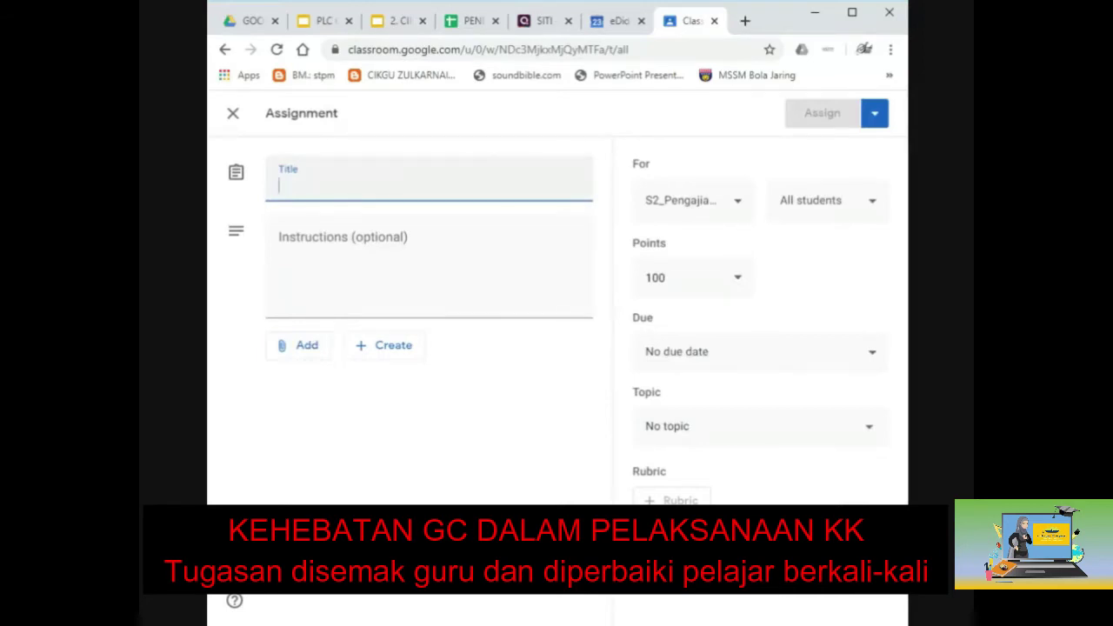
{"action": "type", "text": "ka"}
{"action": "key", "text": "BackSpace"}
{"action": "key", "text": "BackSpace"}
{"action": "type", "text": "PENULISAN I"}
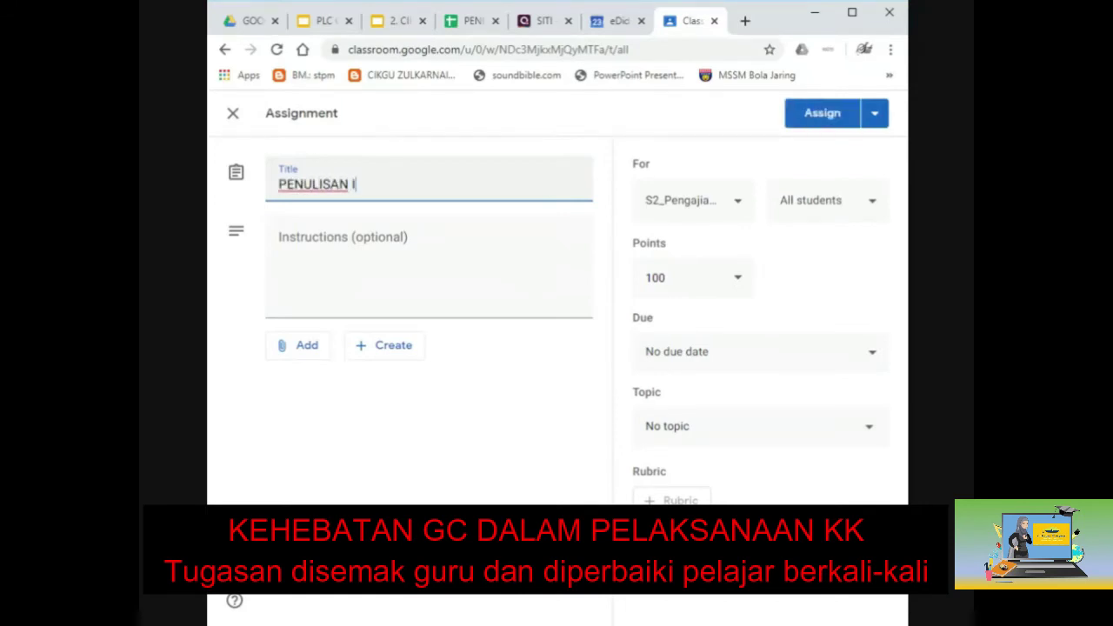
{"action": "type", "text": "LMIAH"}
Add the instructions 'Sila lengkapkan KK anda. TErima kasih' and show new-file attachment choices.
{"action": "left_click", "coordinate": [286, 241]}
{"action": "type", "text": "Sila"}
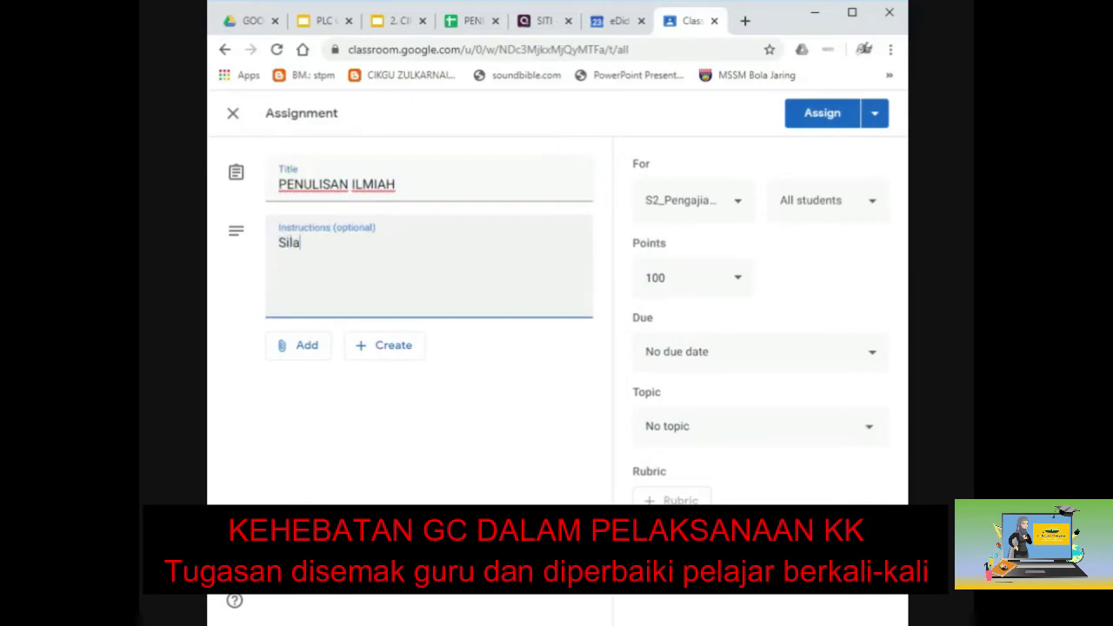
{"action": "type", "text": " lengkapkan "}
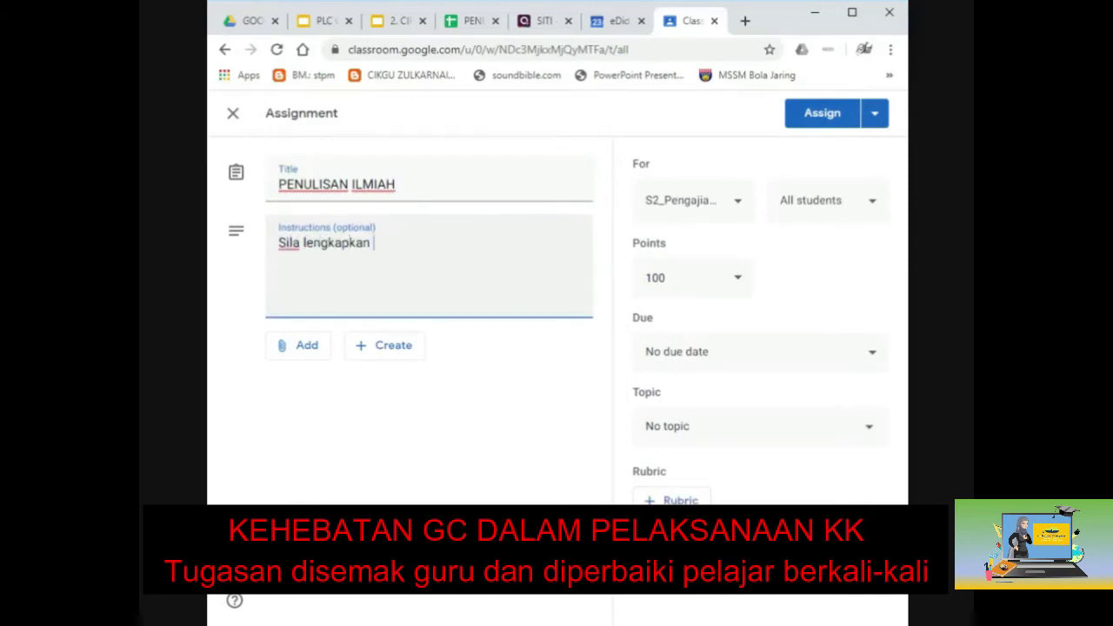
{"action": "type", "text": "KK anda. TErima kasih"}
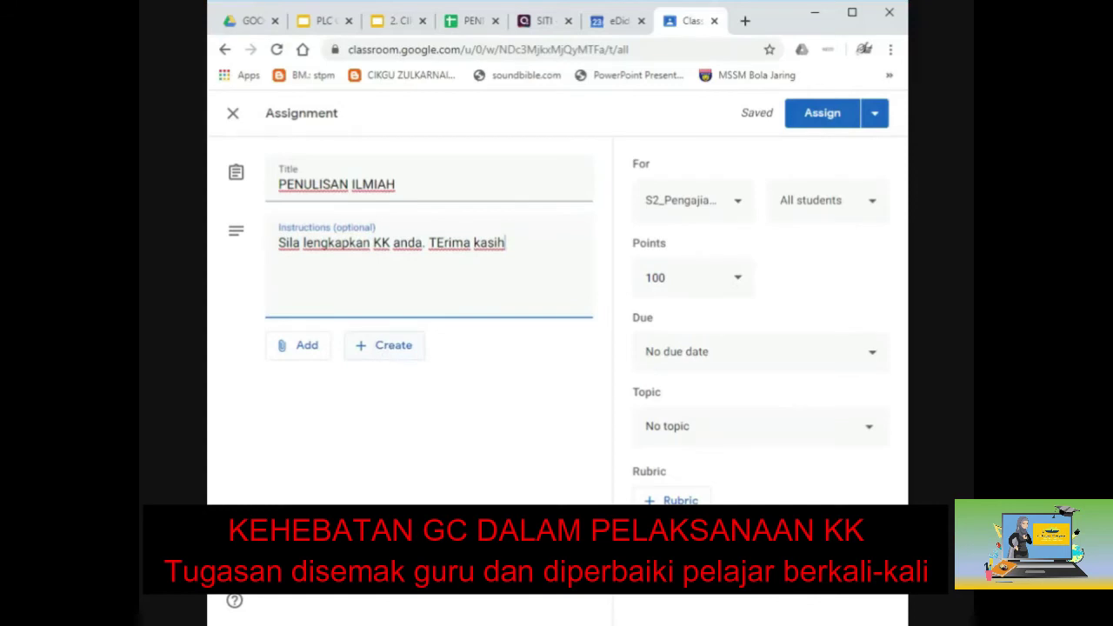
{"action": "left_click", "coordinate": [383, 345]}
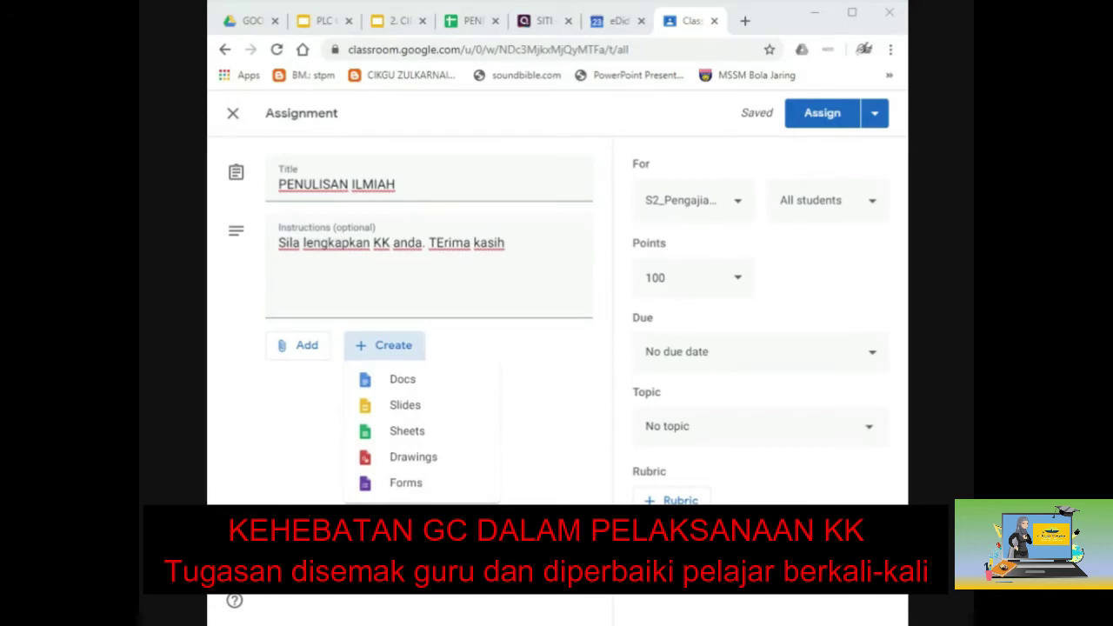
Attach a new blank Google Doc and type the 'NAMA :' and 'NO KP :' labels with tabs.
{"action": "left_click", "coordinate": [408, 383]}
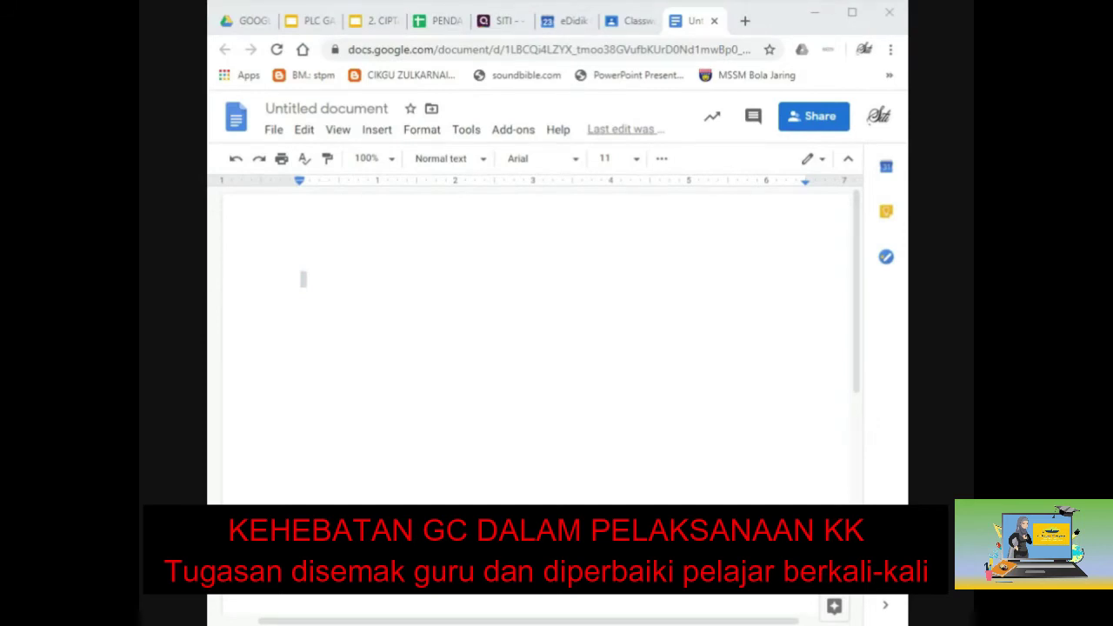
{"action": "left_click", "coordinate": [304, 278]}
{"action": "type", "text": "NAMA :"}
{"action": "key", "text": "Tab"}
{"action": "key", "text": "Return"}
{"action": "type", "text": "NO"}
{"action": "key", "text": "Tab"}
{"action": "key", "text": "BackSpace"}
{"action": "type", "text": "KP"}
{"action": "key", "text": "Tab"}
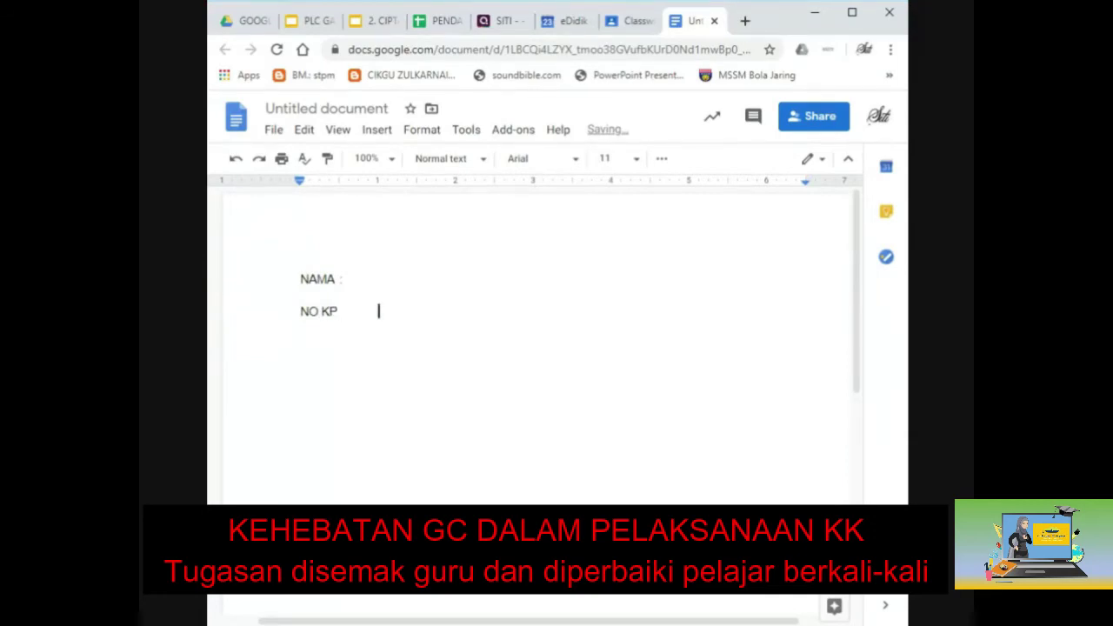
{"action": "type", "text": ":"}
{"action": "key", "text": "Return"}
Align NAMA's colon, add blank lines, paste the numbered section list, and select all text.
{"action": "left_click", "coordinate": [339, 278]}
{"action": "key", "text": "Tab"}
{"action": "left_click", "coordinate": [301, 327]}
{"action": "key", "text": "Return"}
{"action": "key", "text": "Return"}
{"action": "key", "text": "Return"}
{"action": "key", "text": "Return"}
{"action": "key", "text": "Return"}
{"action": "key", "text": "Return"}
{"action": "key", "text": "Return"}
{"action": "key", "text": "Return"}
{"action": "key", "text": "ctrl+v"}
{"action": "scroll", "coordinate": [535, 348], "scroll_direction": "up", "scroll_amount": 15}
{"action": "key", "text": "ctrl+a"}
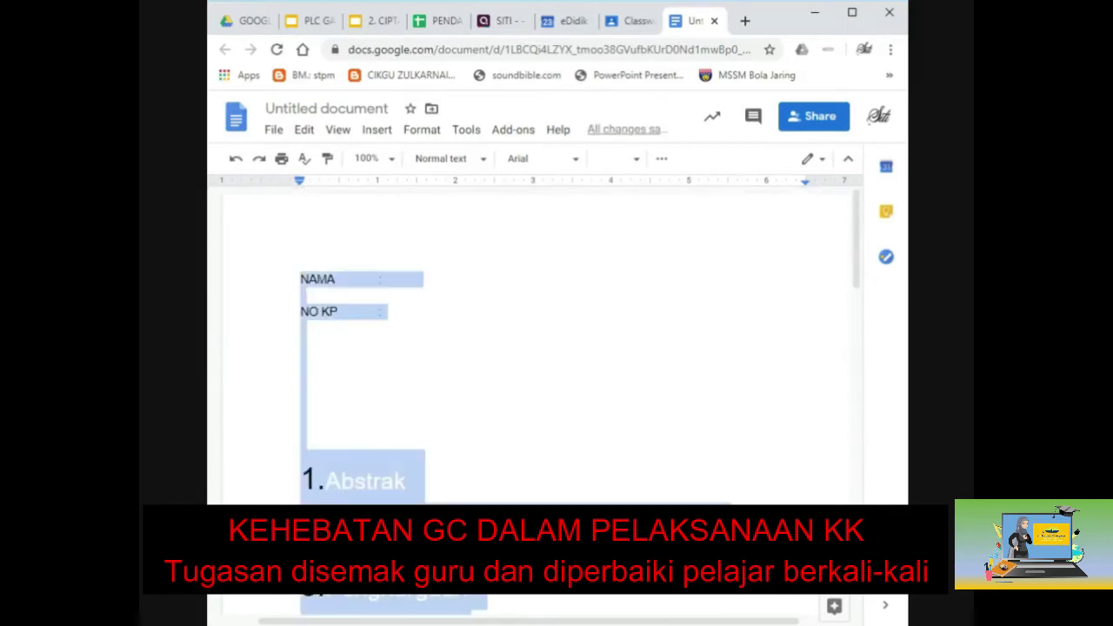
Make the list text black with a smaller size and a narrower font.
{"action": "left_click", "coordinate": [852, 12]}
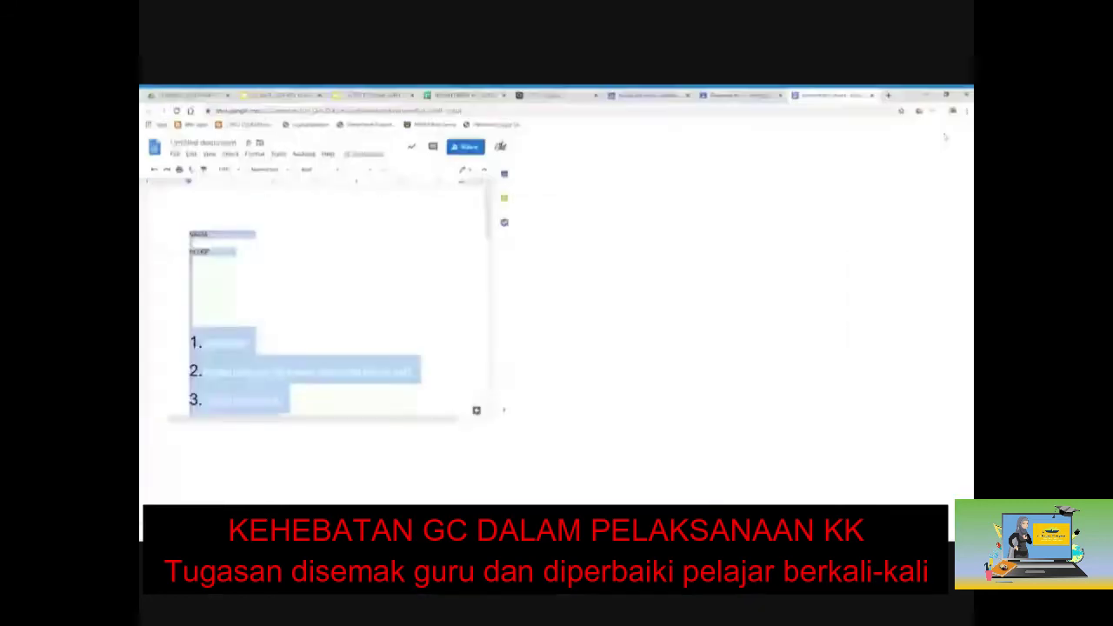
{"action": "left_click", "coordinate": [421, 171]}
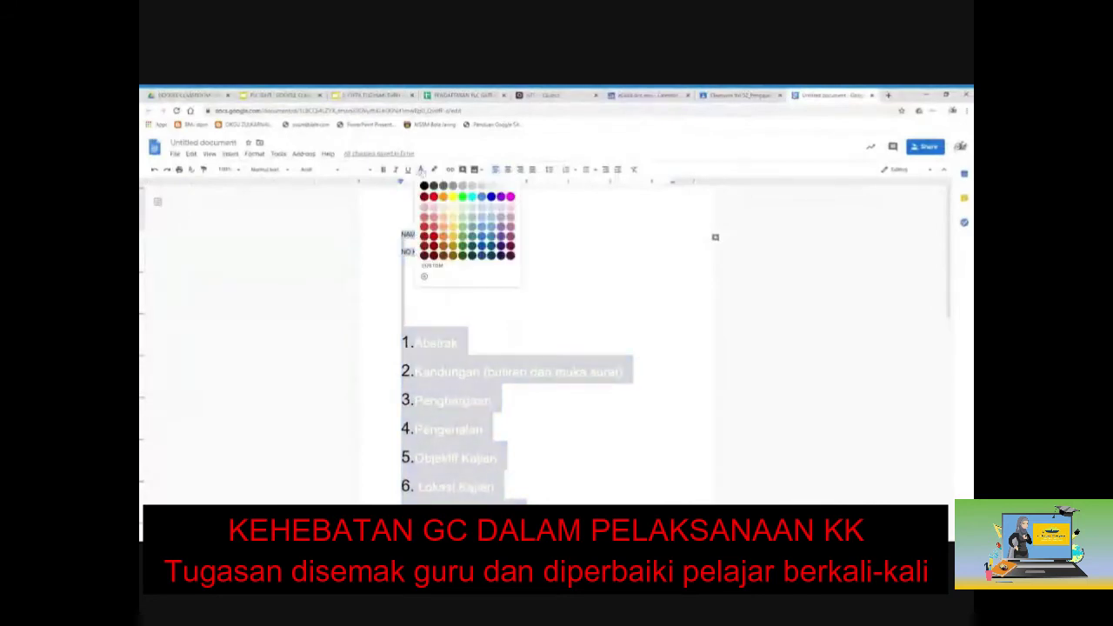
{"action": "left_click", "coordinate": [424, 186]}
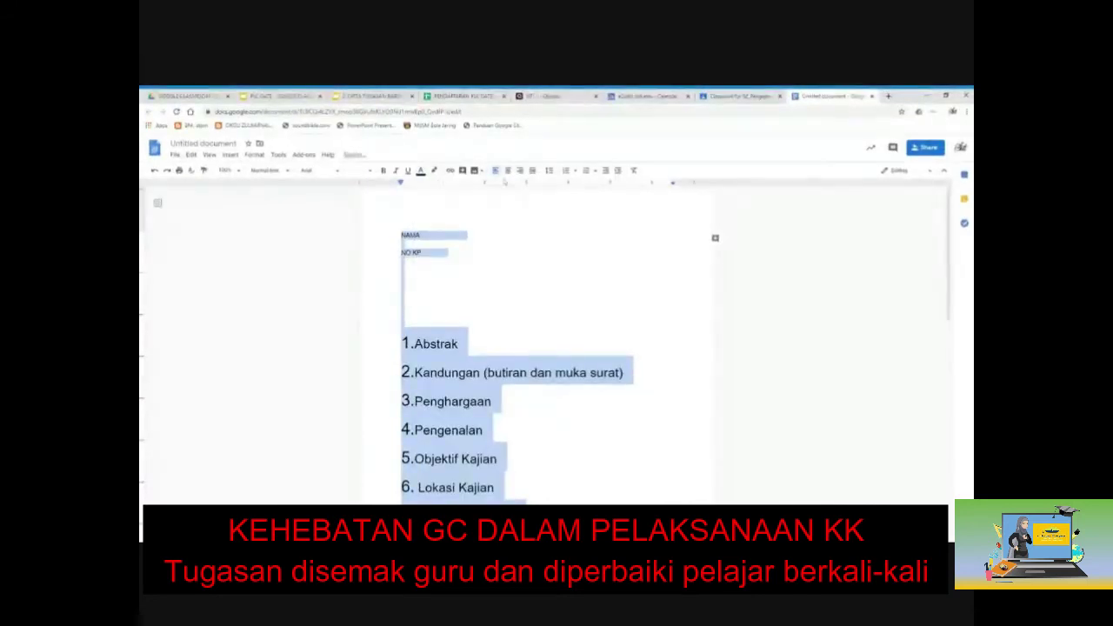
{"action": "left_click", "coordinate": [358, 170]}
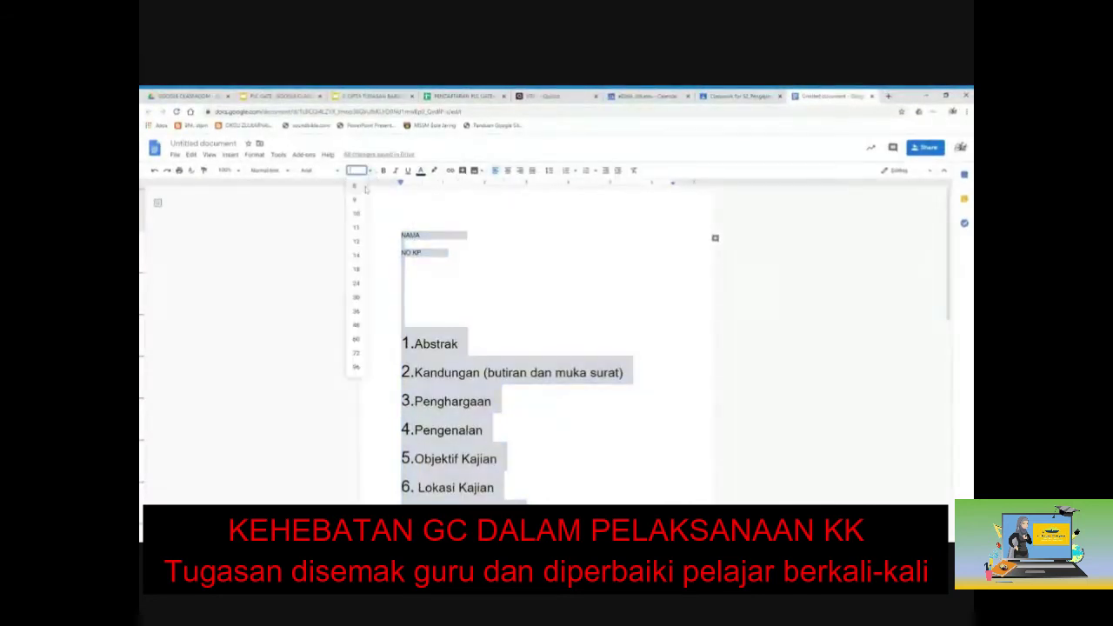
{"action": "left_click", "coordinate": [357, 245]}
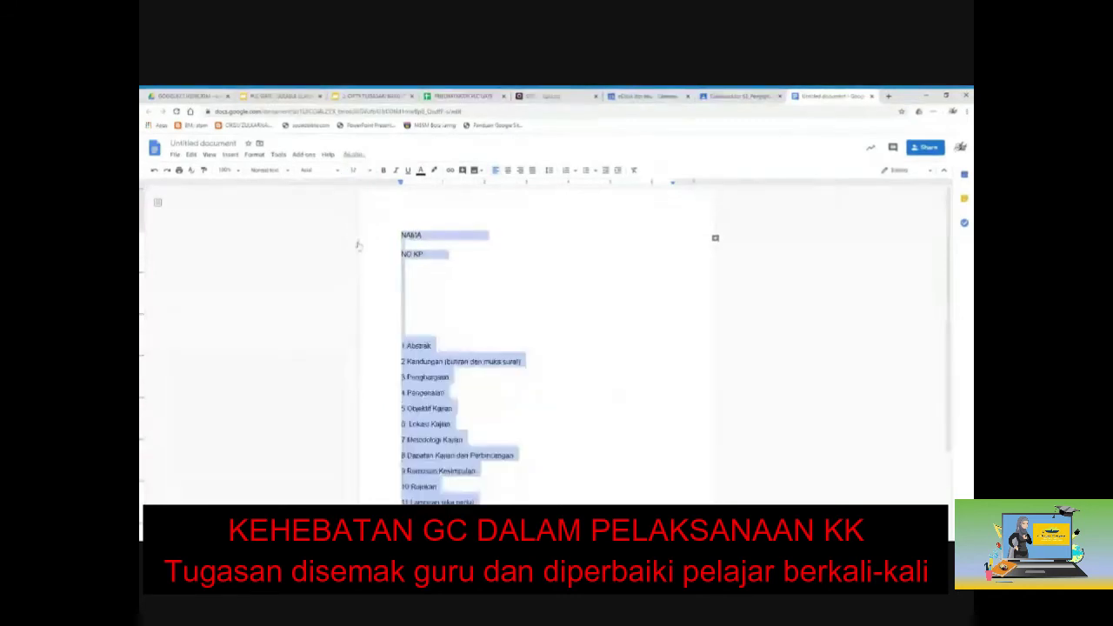
{"action": "left_click", "coordinate": [338, 172]}
{"action": "left_click", "coordinate": [348, 276]}
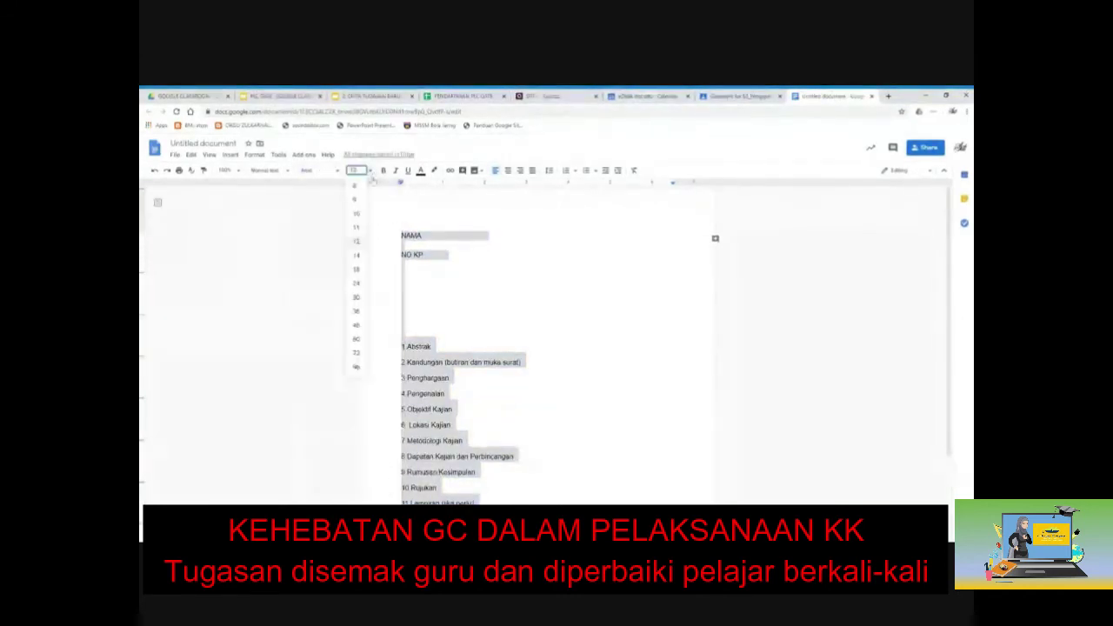
Add a 'TAJUK :' line aligned with the labels above.
{"action": "left_click", "coordinate": [401, 321]}
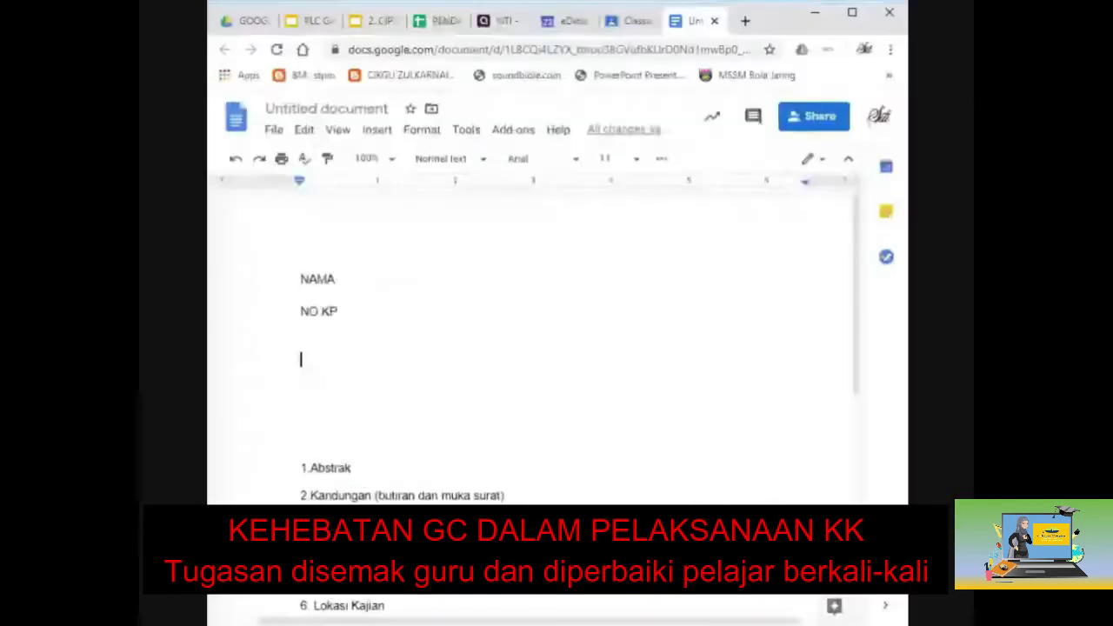
{"action": "type", "text": "Na"}
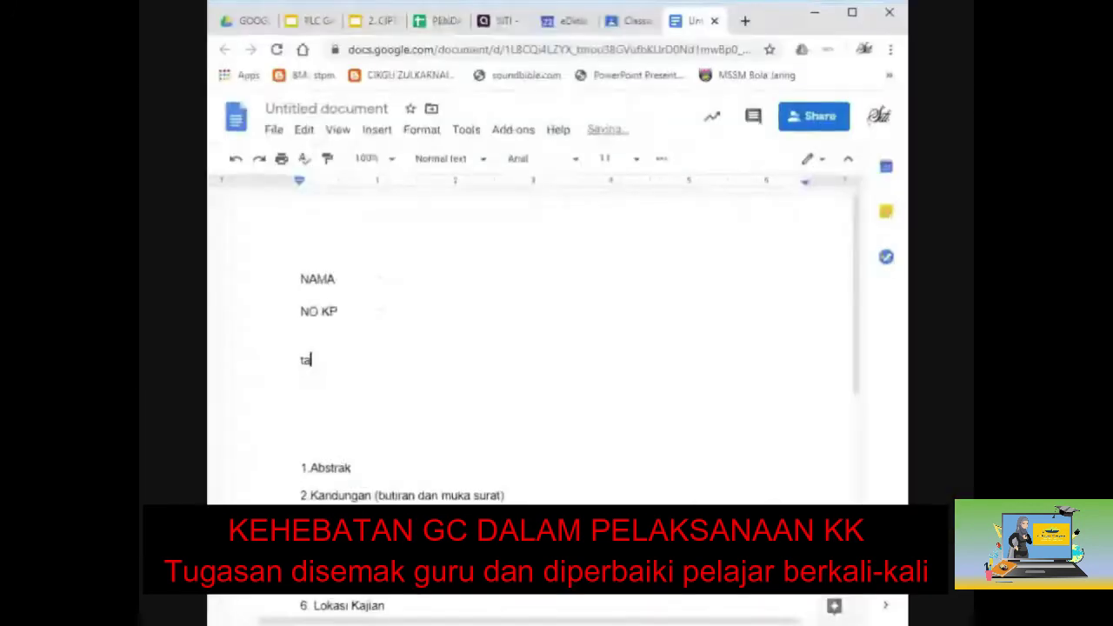
{"action": "key", "text": "BackSpace"}
{"action": "key", "text": "BackSpace"}
{"action": "type", "text": "TAJUK"}
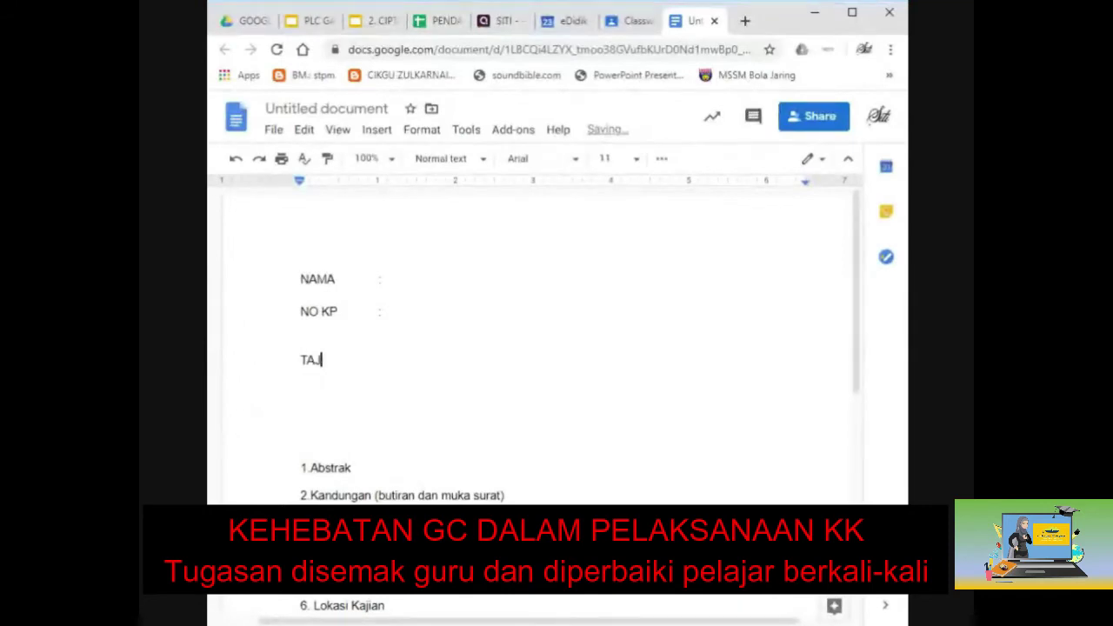
{"action": "key", "text": "Tab"}
{"action": "type", "text": ":"}
{"action": "key", "text": "Down"}
{"action": "key", "text": "Down"}
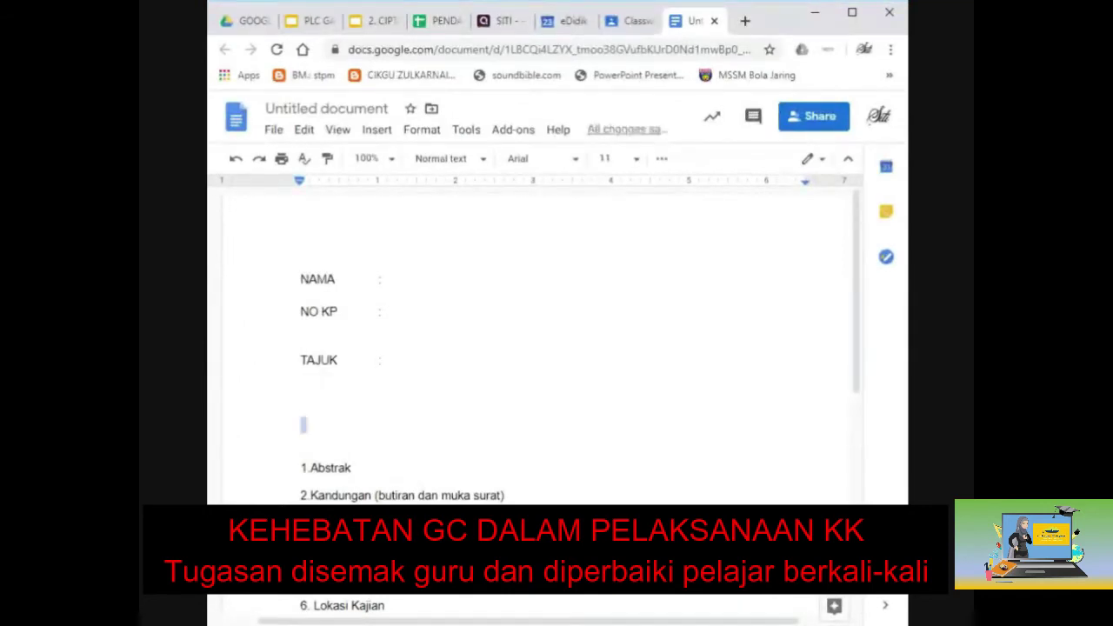
{"action": "key", "text": "Down"}
Push the numbered list onto the next page with blank lines and select Abstrak.
{"action": "scroll", "coordinate": [534, 348], "scroll_direction": "down", "scroll_amount": 1}
{"action": "scroll", "coordinate": [535, 348], "scroll_direction": "down", "scroll_amount": 4}
{"action": "key", "text": "Return"}
{"action": "key", "text": "Return"}
{"action": "key", "text": "Return"}
{"action": "key", "text": "Return"}
{"action": "key", "text": "Return"}
{"action": "key", "text": "Return"}
{"action": "key", "text": "Return"}
{"action": "key", "text": "Return"}
{"action": "key", "text": "Return"}
{"action": "key", "text": "Return"}
{"action": "key", "text": "Return"}
{"action": "key", "text": "Return"}
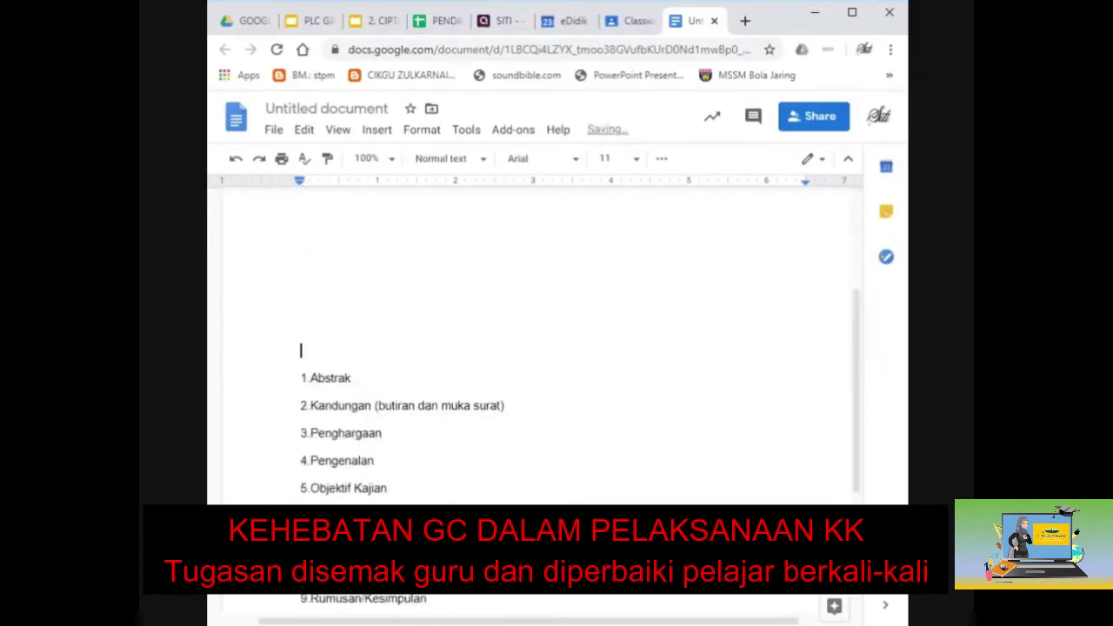
{"action": "key", "text": "Return"}
{"action": "key", "text": "Return"}
{"action": "key", "text": "Return"}
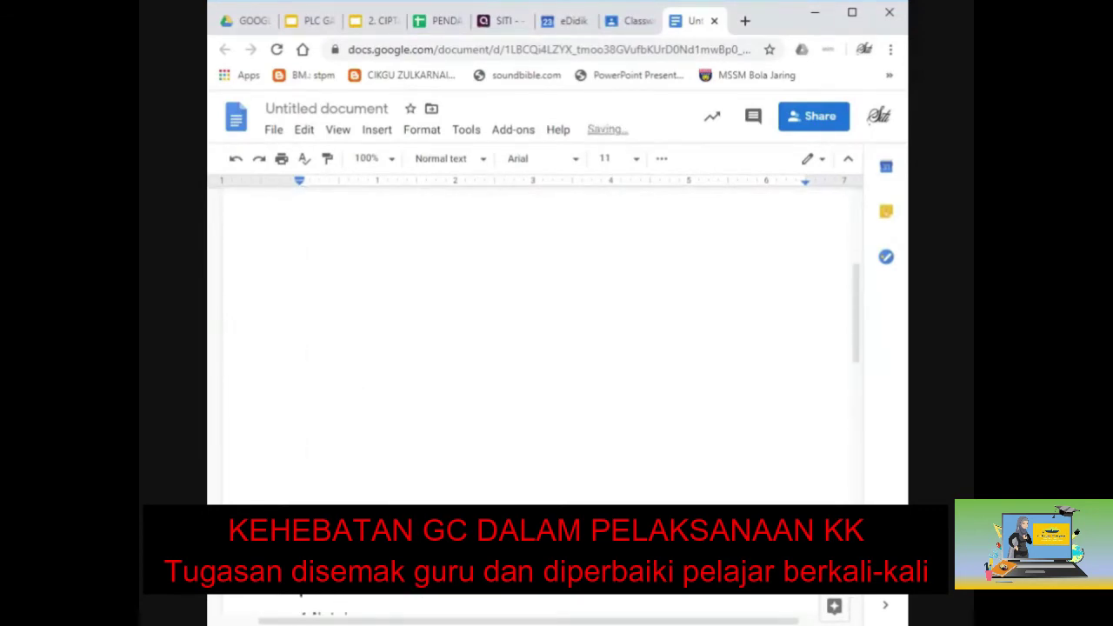
{"action": "key", "text": "Return"}
{"action": "key", "text": "Return"}
{"action": "key", "text": "Return"}
{"action": "key", "text": "Return"}
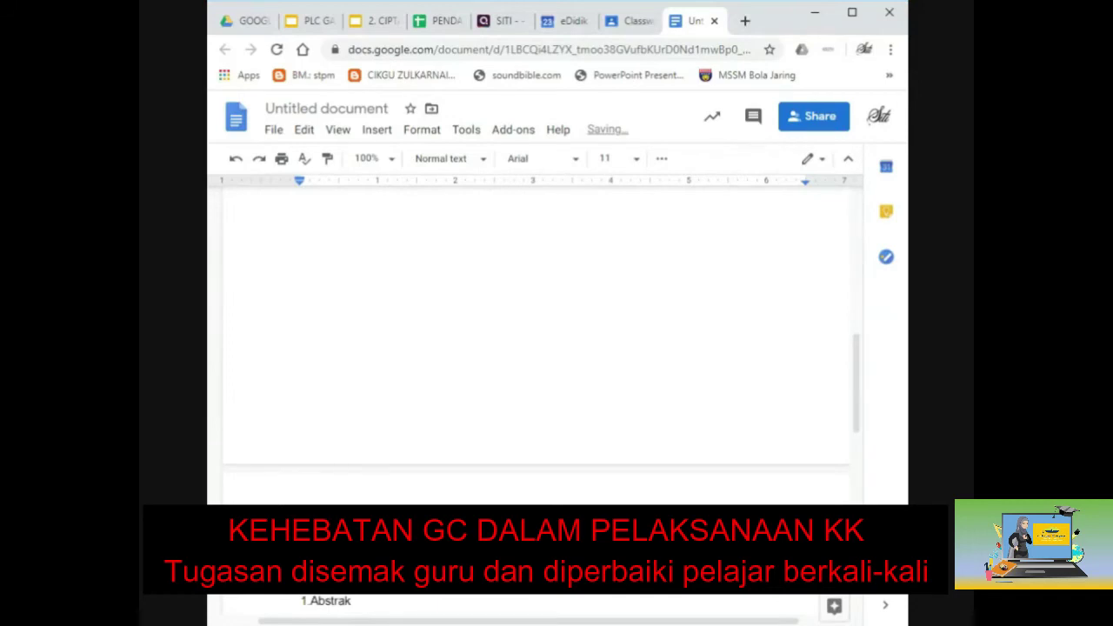
{"action": "scroll", "coordinate": [535, 348], "scroll_direction": "down", "scroll_amount": 4}
{"action": "double_click", "coordinate": [331, 276]}
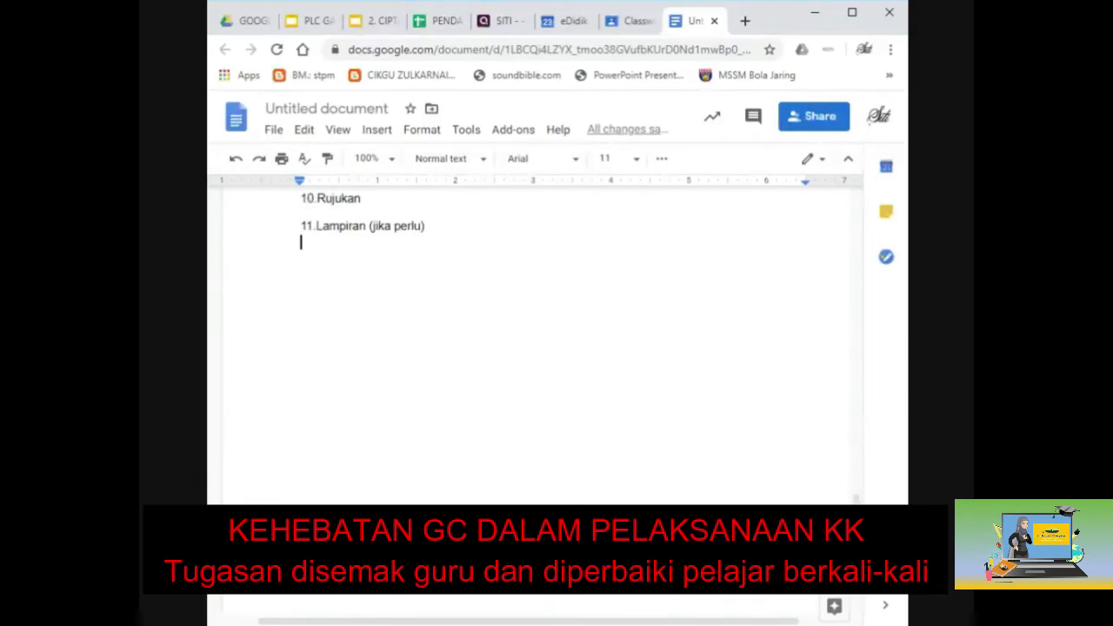
Start a fresh page with a centred, bold, uppercase ABSTRAK heading.
{"action": "key", "text": "ctrl+Return"}
{"action": "type", "text": "Abstrak"}
{"action": "double_click", "coordinate": [320, 438]}
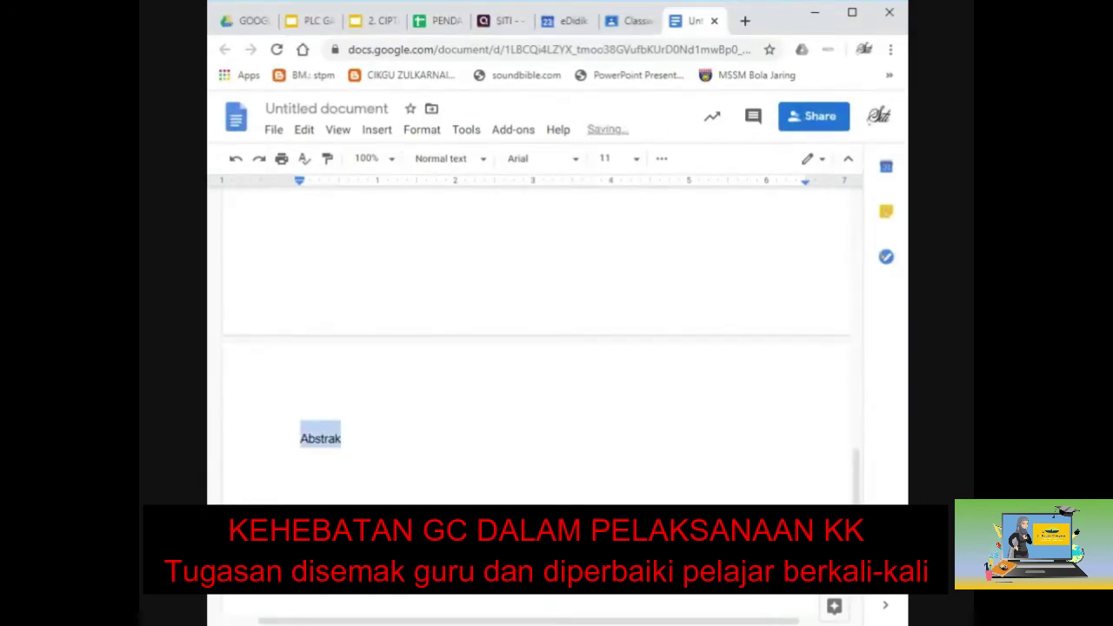
{"action": "left_click", "coordinate": [513, 130]}
{"action": "mouse_move", "coordinate": [557, 198]}
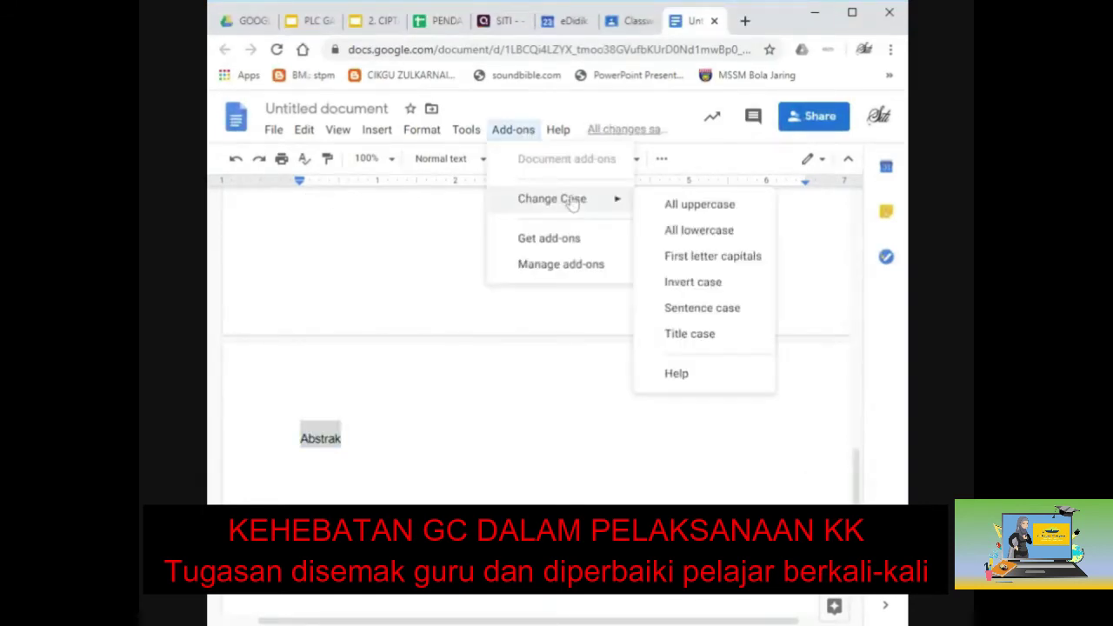
{"action": "left_click", "coordinate": [652, 202]}
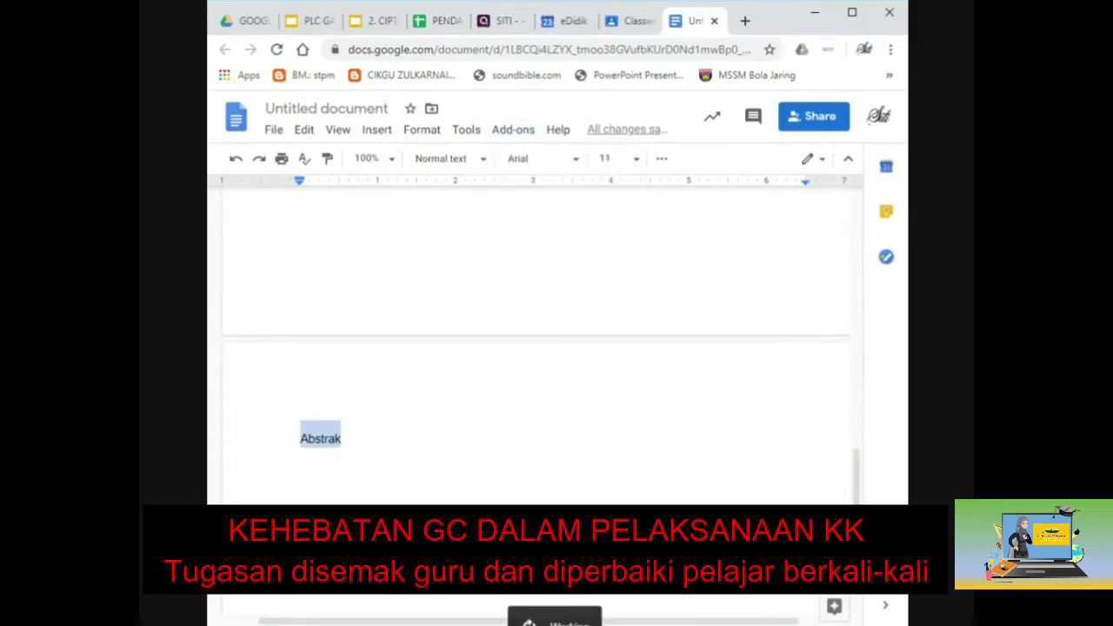
{"action": "left_click", "coordinate": [661, 158]}
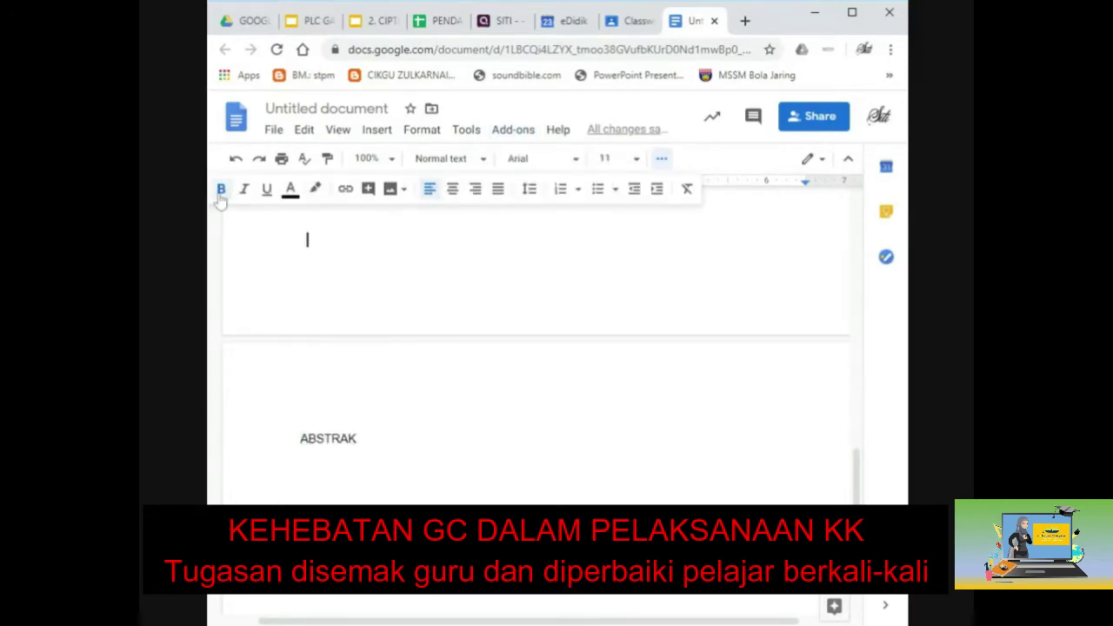
{"action": "left_click", "coordinate": [452, 189]}
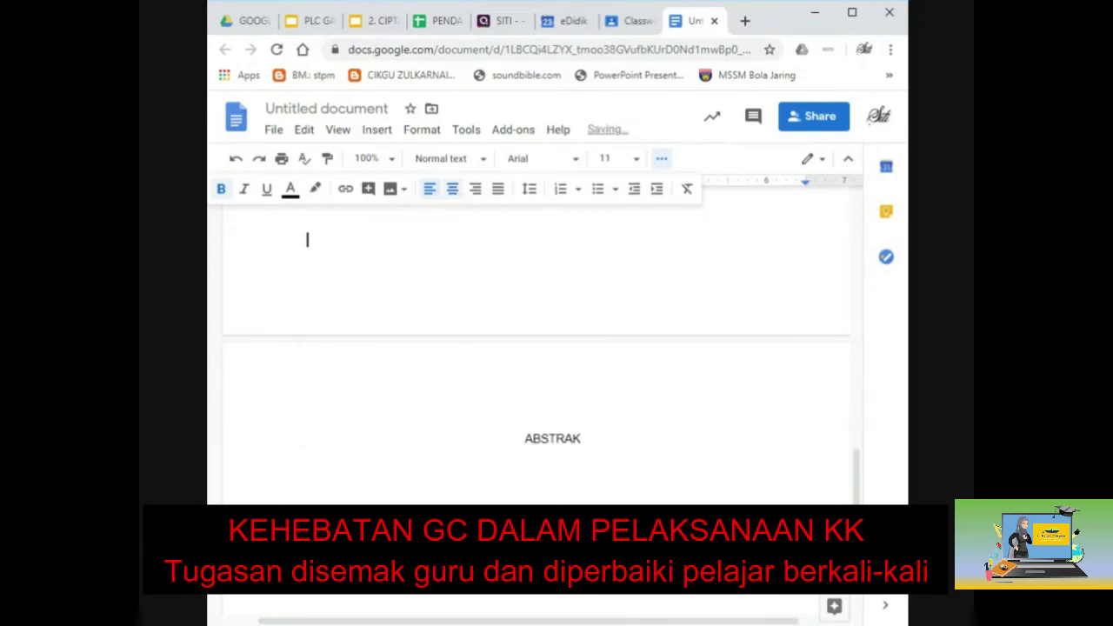
{"action": "key", "text": "shift+Home"}
{"action": "left_click", "coordinate": [221, 188]}
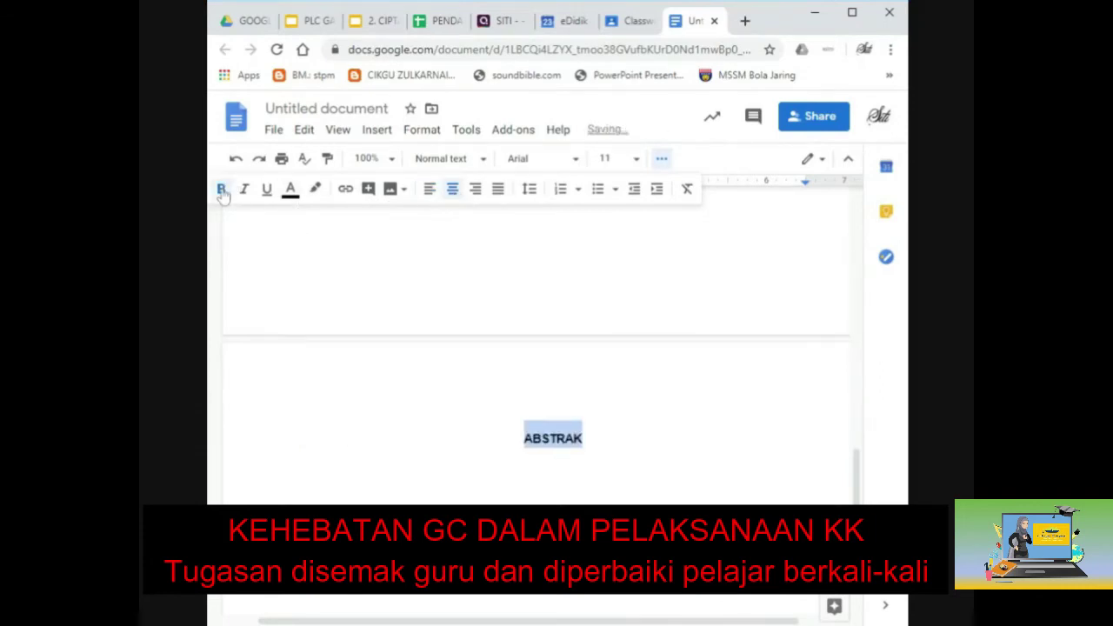
{"action": "key", "text": "End"}
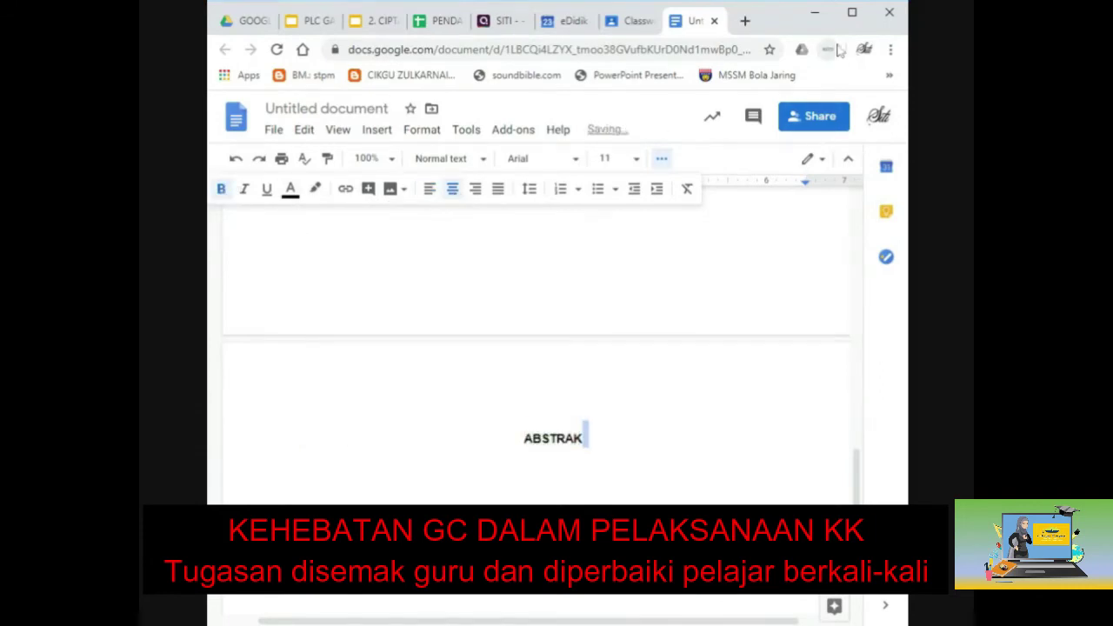
Rename the document to PENULISAN ILMIAH and close it.
{"action": "scroll", "coordinate": [536, 347], "scroll_direction": "up", "scroll_amount": 3}
{"action": "scroll", "coordinate": [536, 347], "scroll_direction": "up", "scroll_amount": 2}
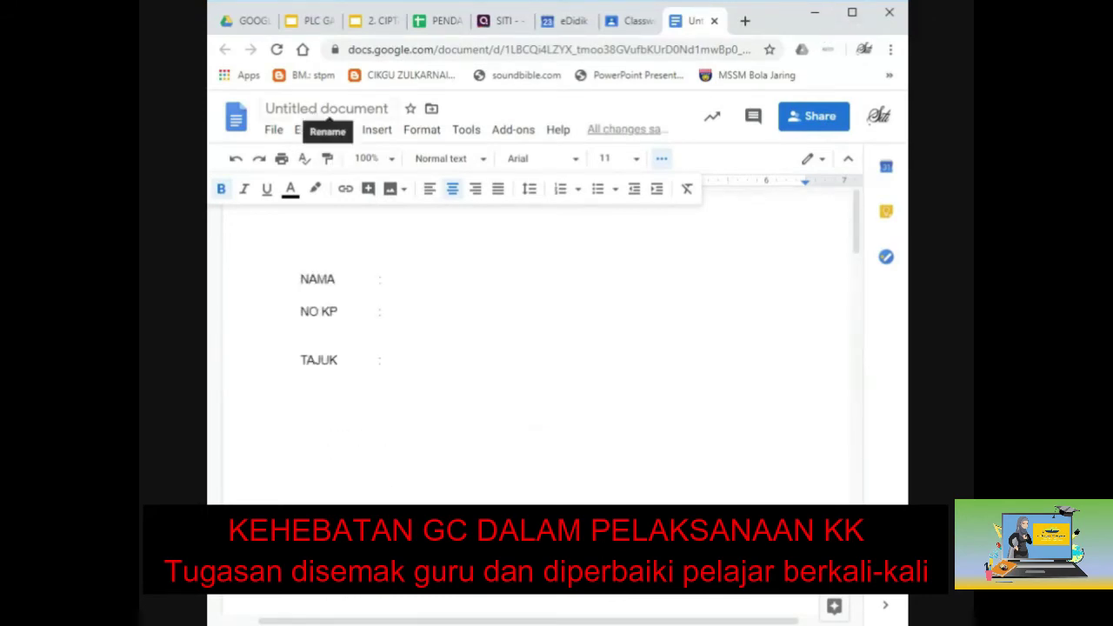
{"action": "left_click", "coordinate": [326, 108]}
{"action": "type", "text": "PE"}
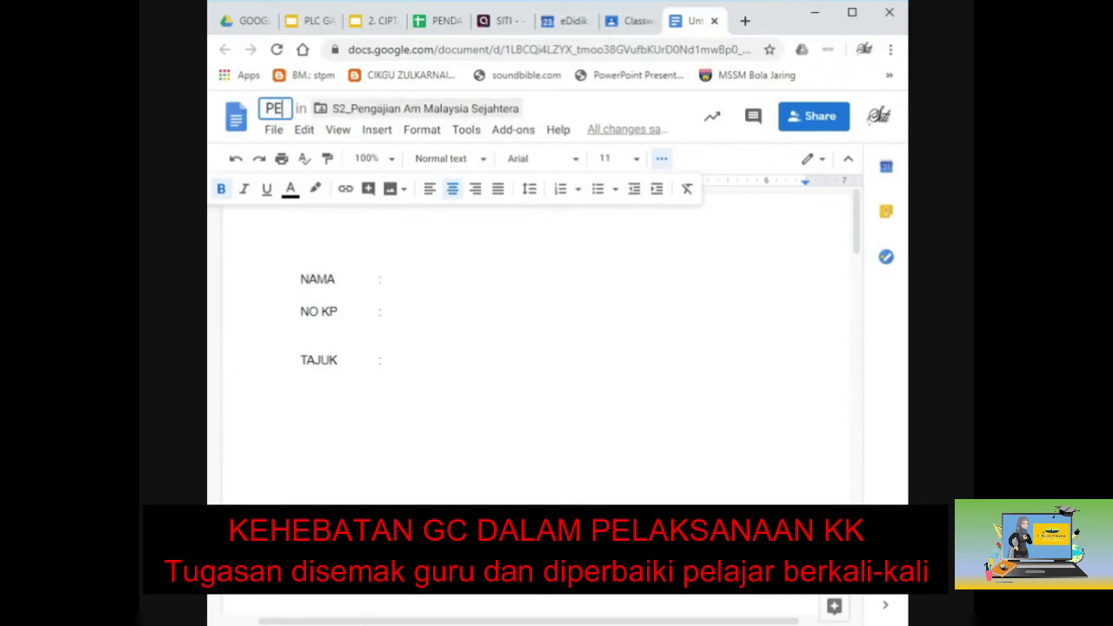
{"action": "type", "text": "NULISA"}
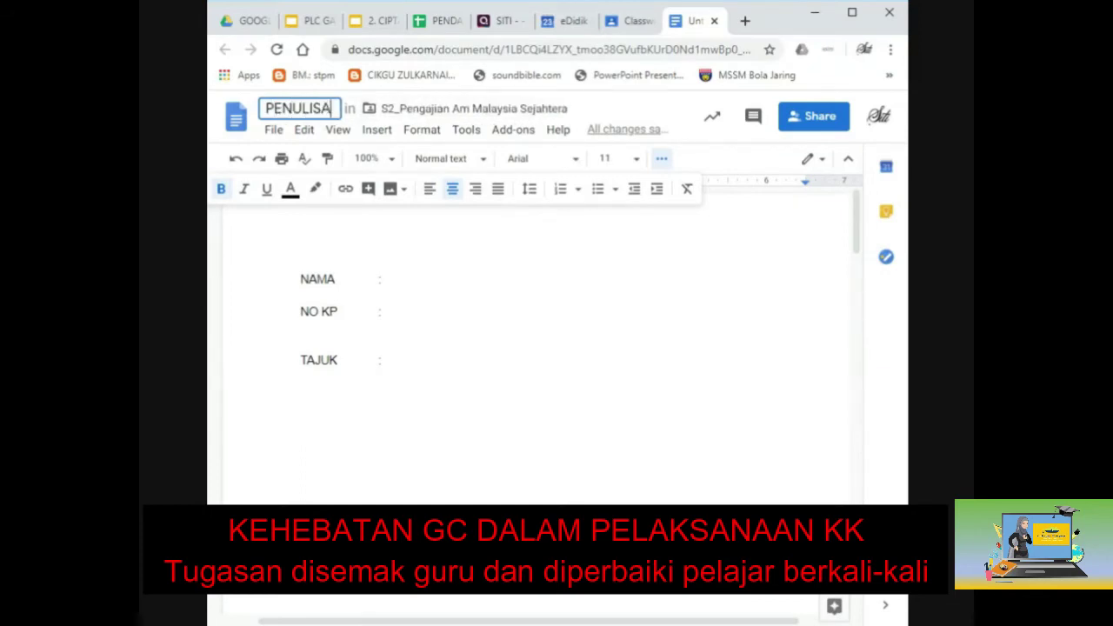
{"action": "type", "text": "N ILMIAH"}
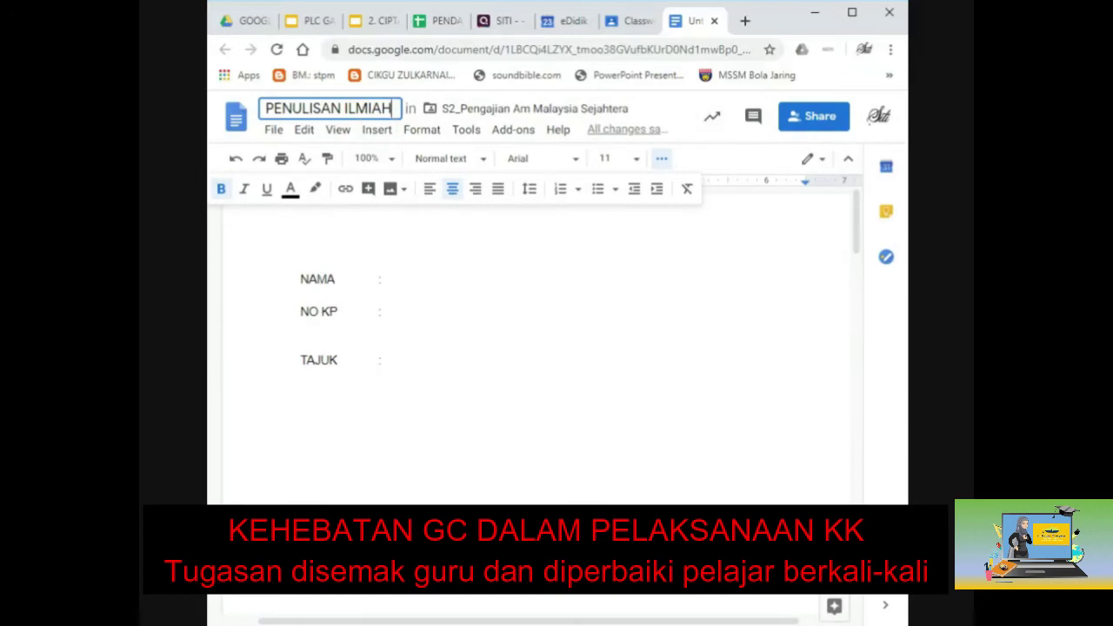
{"action": "left_click", "coordinate": [416, 278]}
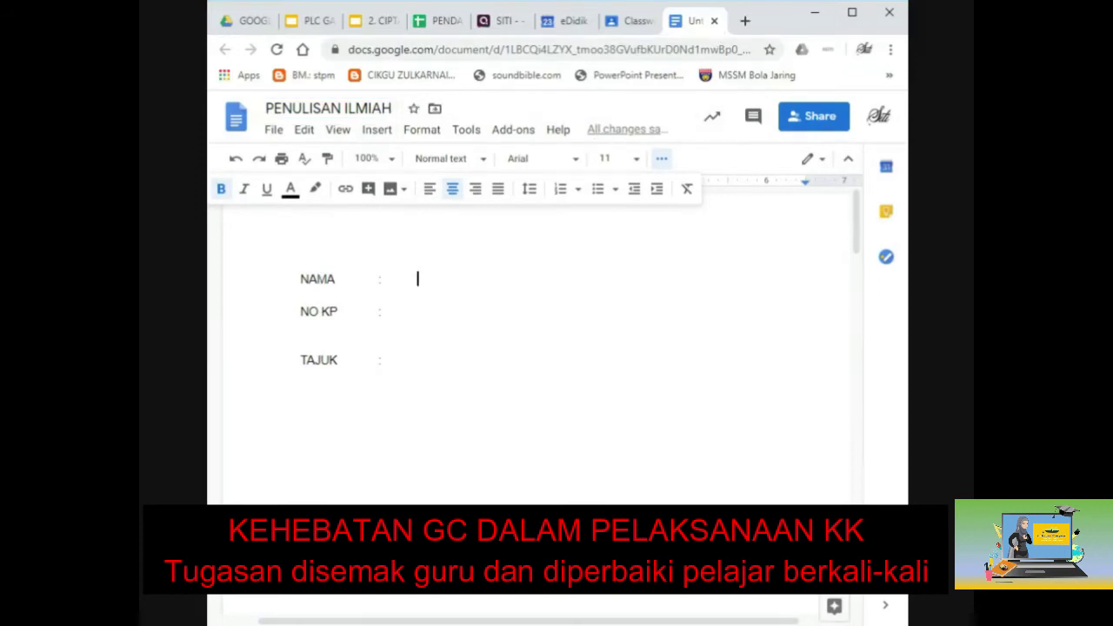
{"action": "left_click", "coordinate": [713, 21]}
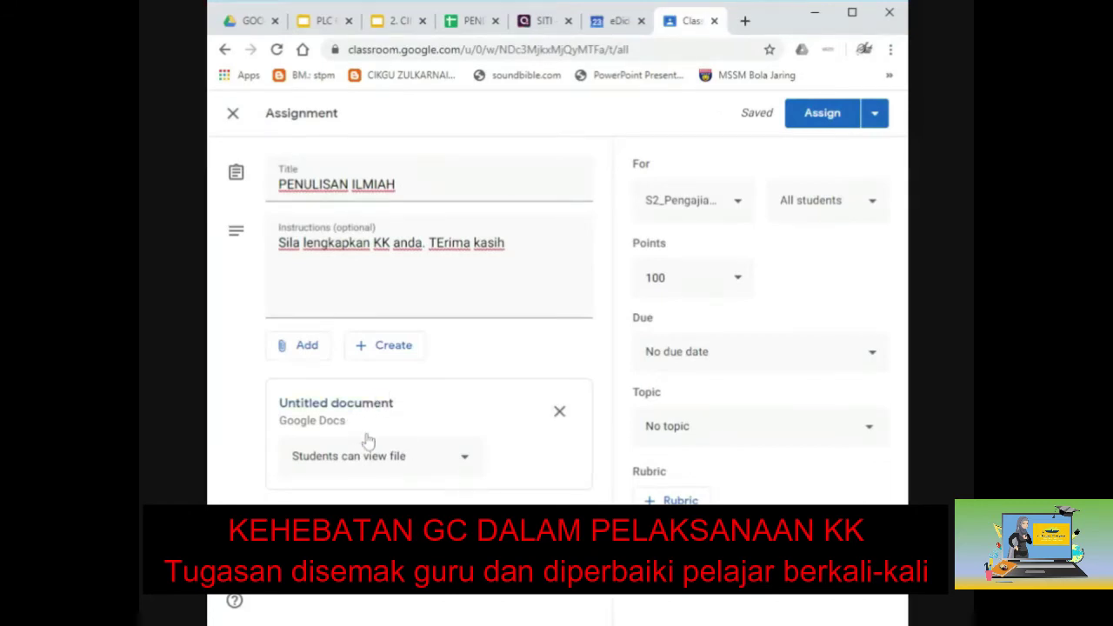
Set the attached doc to 'Students can edit file' and check it before returning.
{"action": "left_click", "coordinate": [465, 458]}
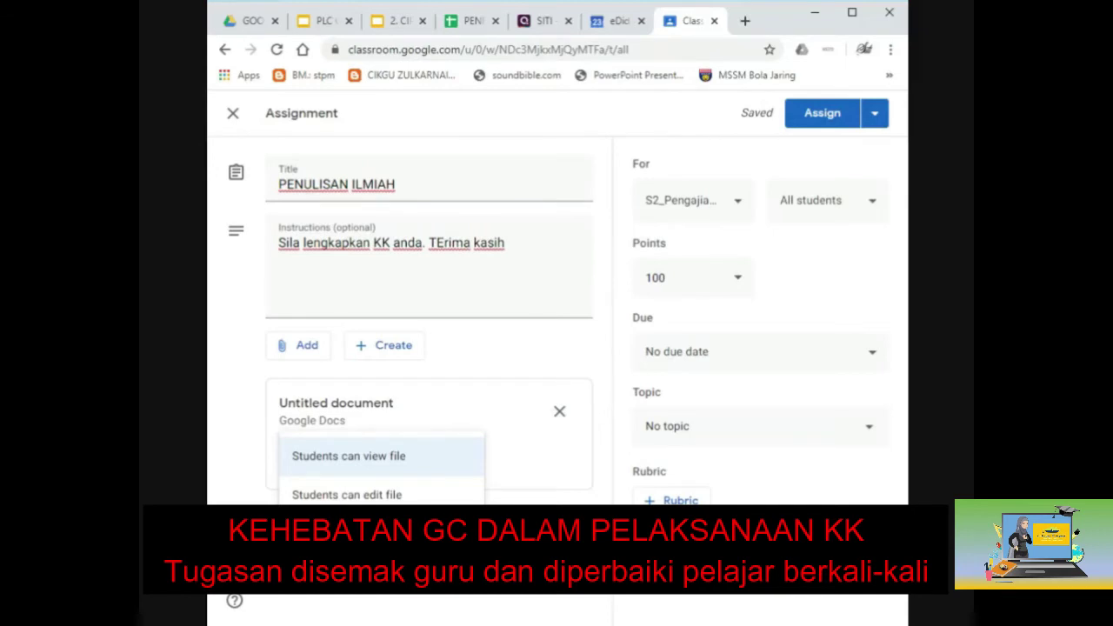
{"action": "left_click", "coordinate": [385, 495]}
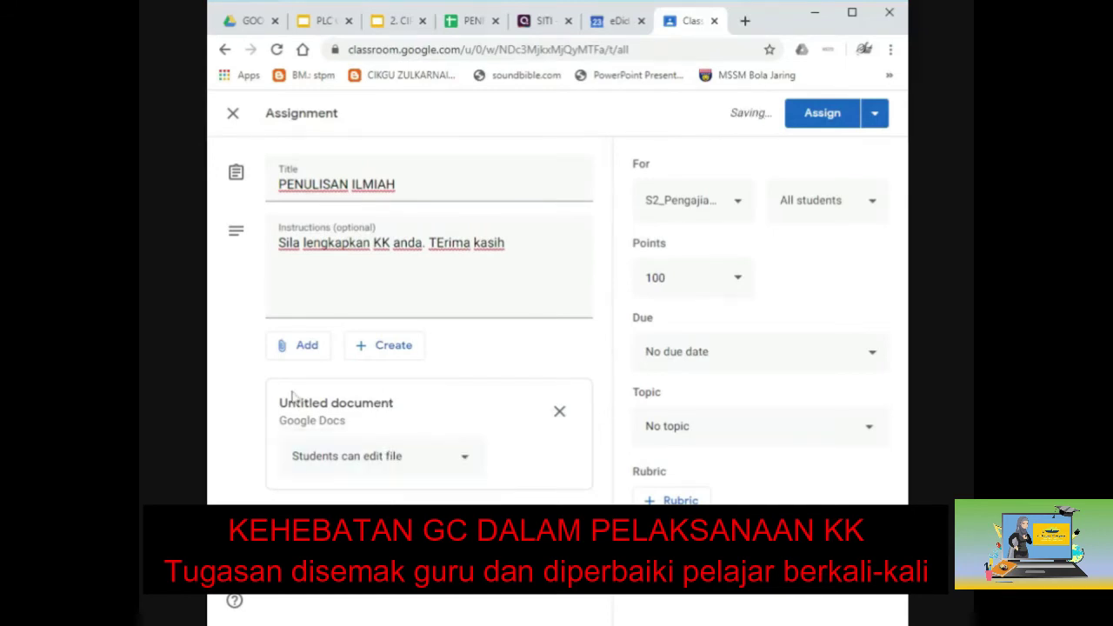
{"action": "left_click", "coordinate": [340, 408]}
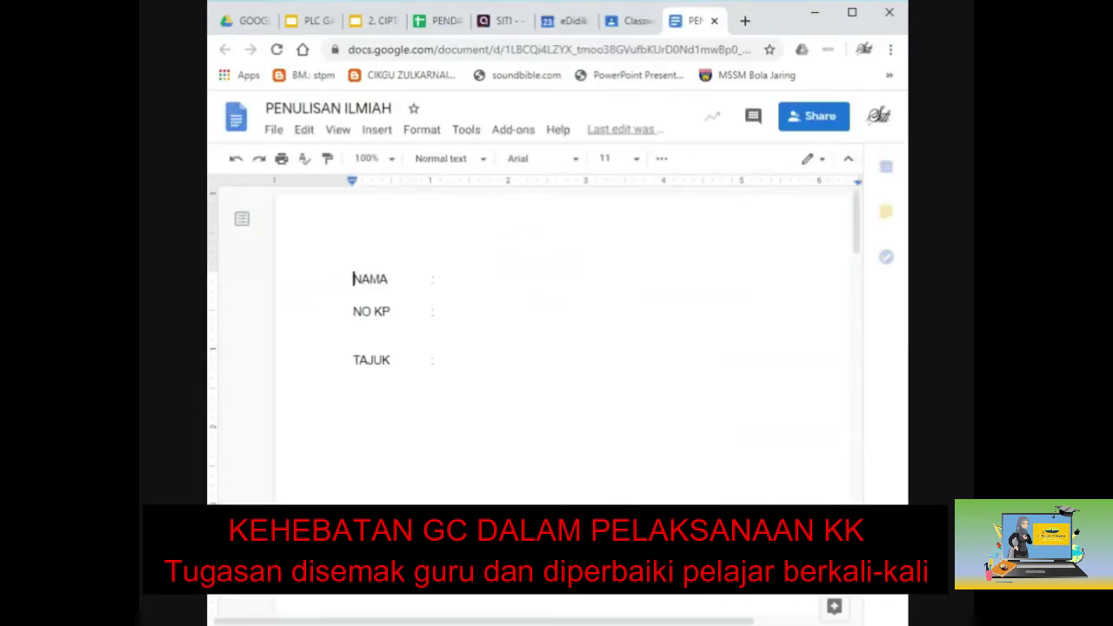
{"action": "left_click", "coordinate": [418, 278]}
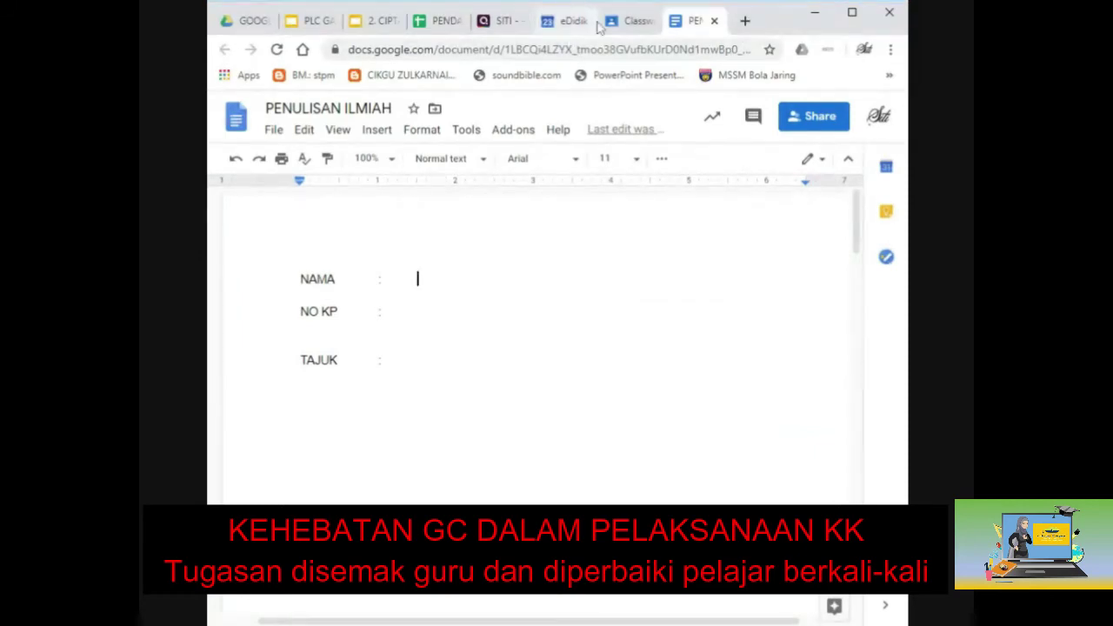
{"action": "left_click", "coordinate": [626, 20]}
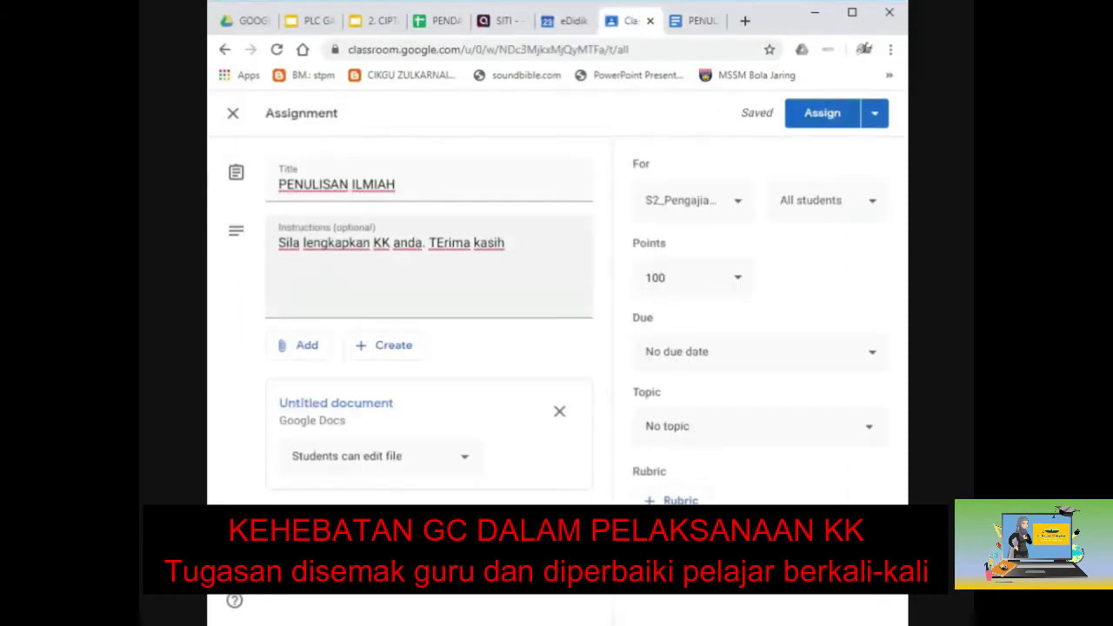
Switch the attachment to 'Make a copy for each student', glancing at the doc.
{"action": "left_click", "coordinate": [465, 458]}
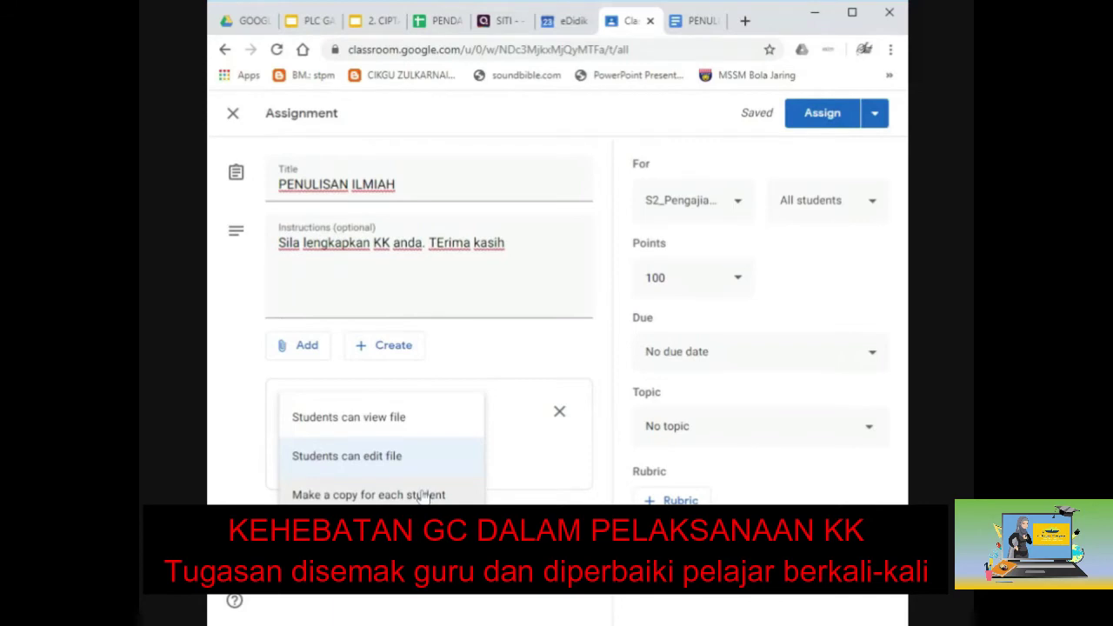
{"action": "left_click", "coordinate": [368, 493]}
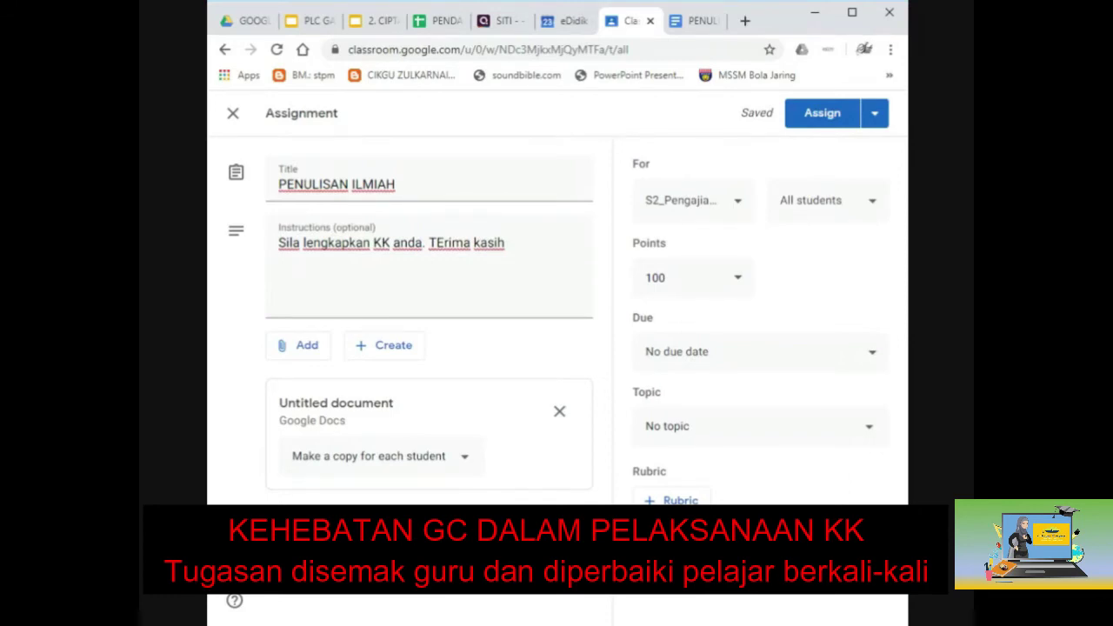
{"action": "left_click", "coordinate": [701, 23]}
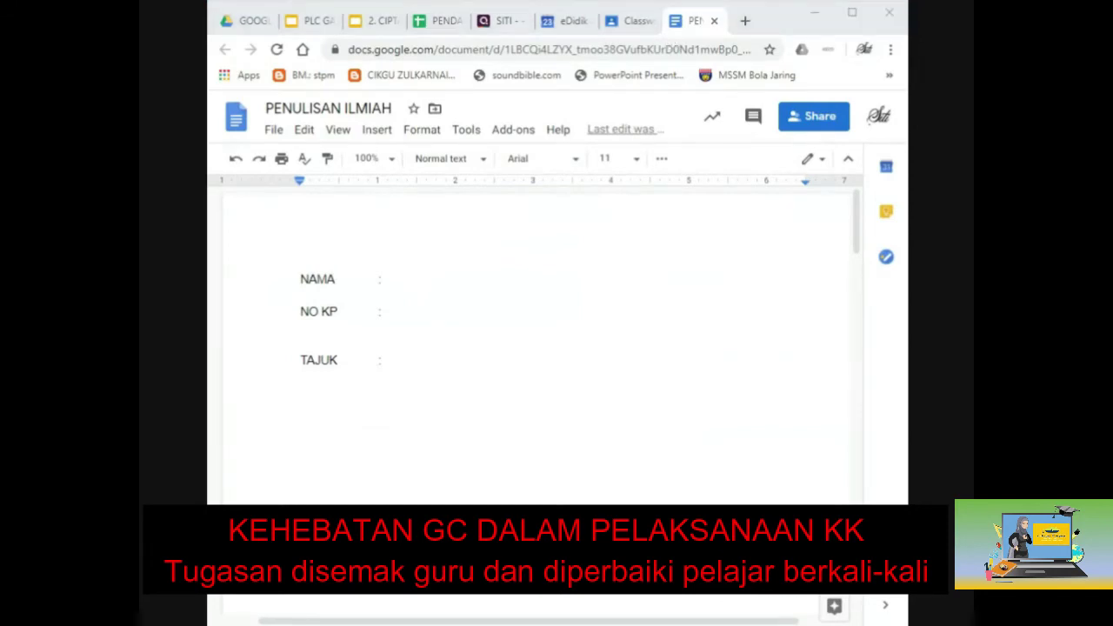
{"action": "left_click", "coordinate": [609, 23]}
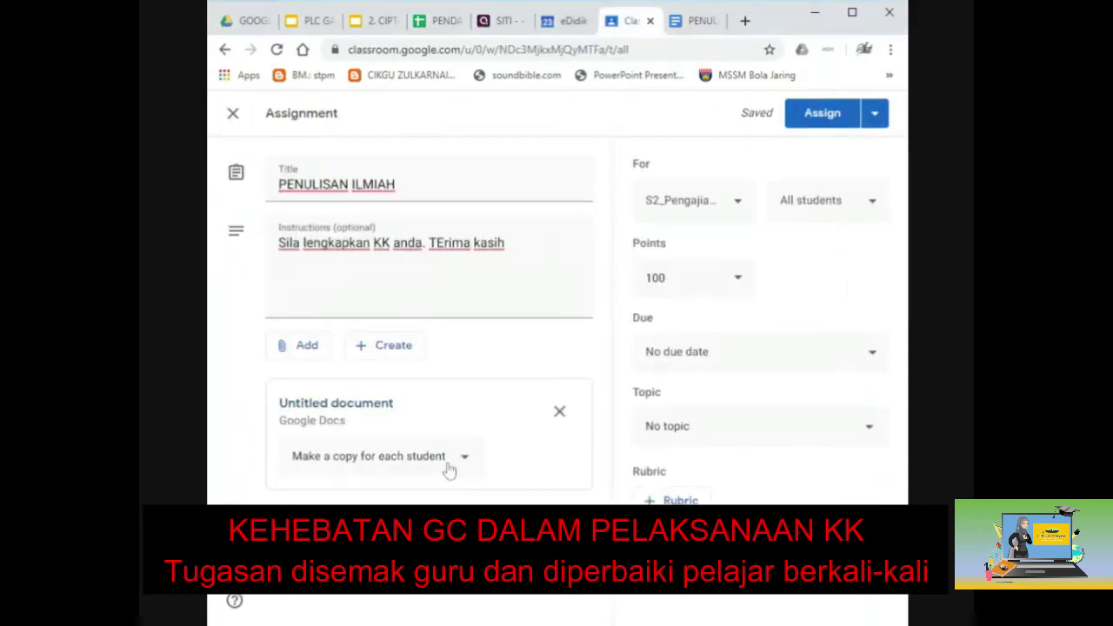
Assign the work to one student only instead of all students.
{"action": "left_click", "coordinate": [810, 202]}
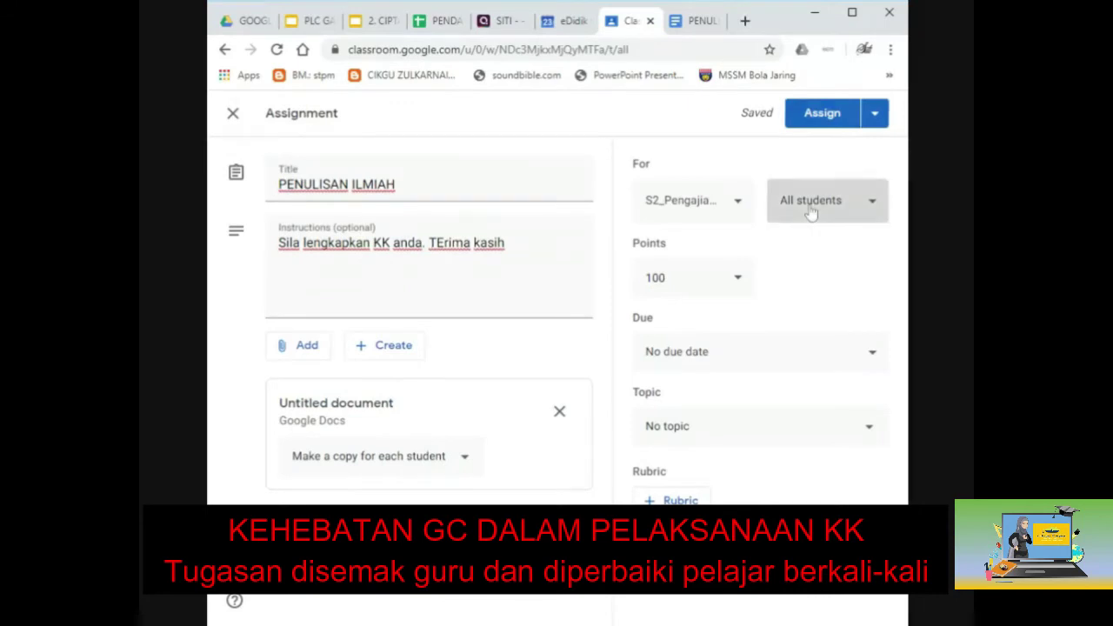
{"action": "left_click", "coordinate": [710, 124]}
{"action": "scroll", "coordinate": [699, 461], "scroll_direction": "down", "scroll_amount": 7}
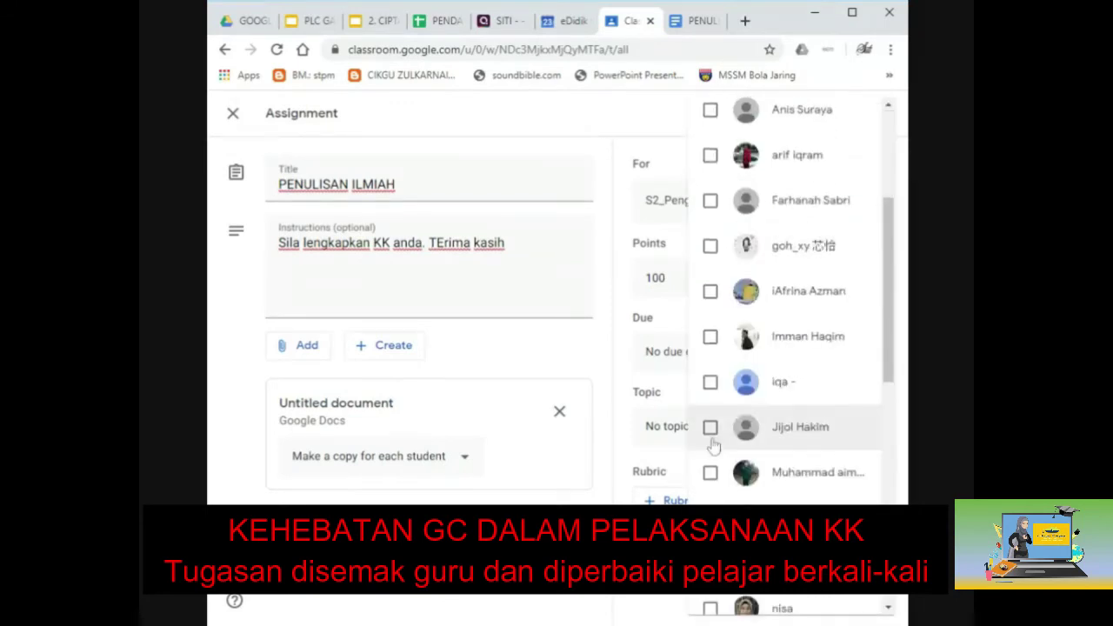
{"action": "scroll", "coordinate": [719, 427], "scroll_direction": "down", "scroll_amount": 3}
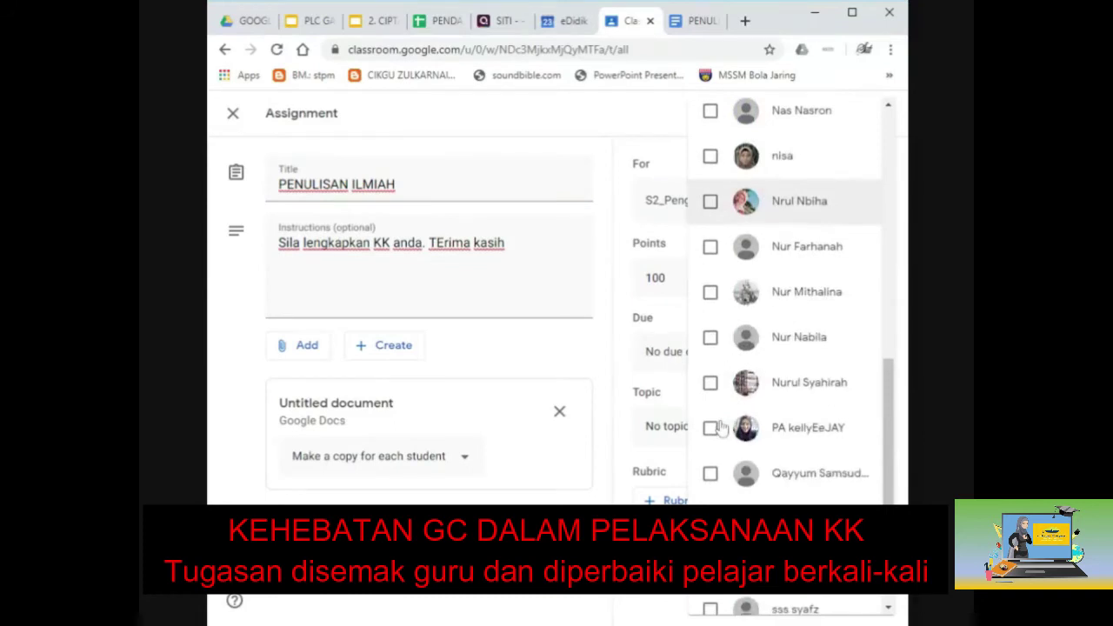
{"action": "left_click", "coordinate": [710, 268]}
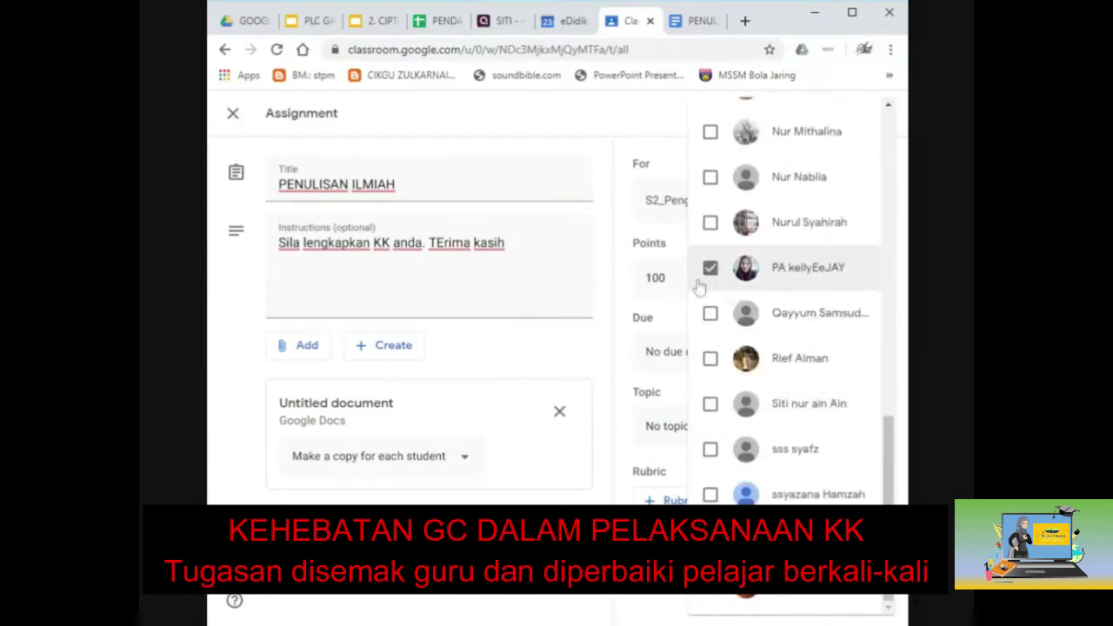
{"action": "left_click", "coordinate": [630, 259]}
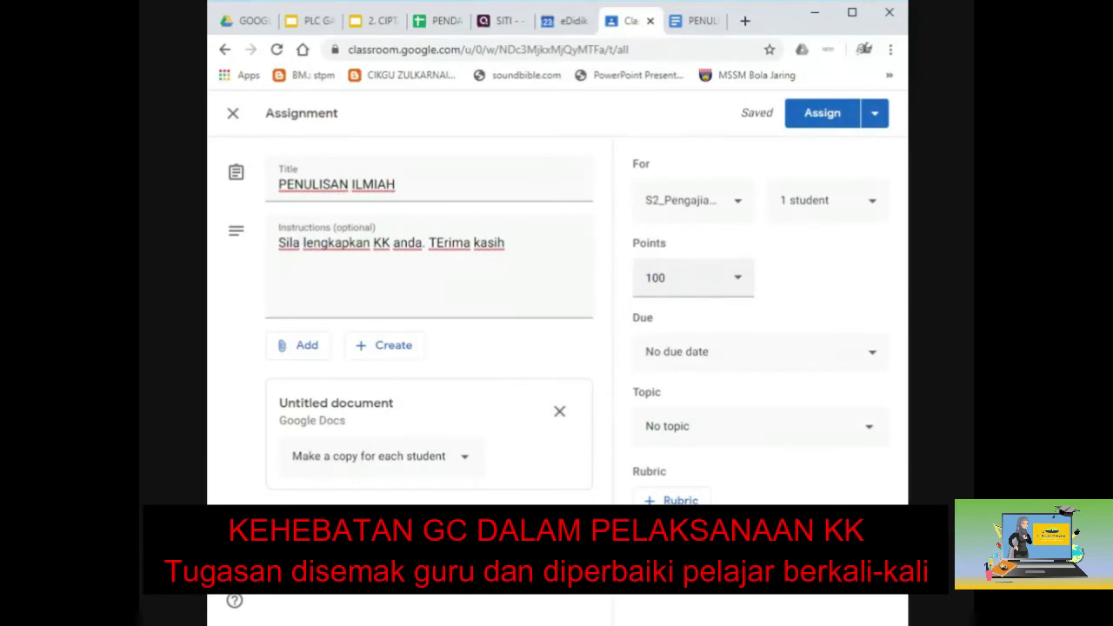
Make the assignment Ungraded and file it under the KERJA KURSUS 900/4 topic.
{"action": "left_click", "coordinate": [736, 283]}
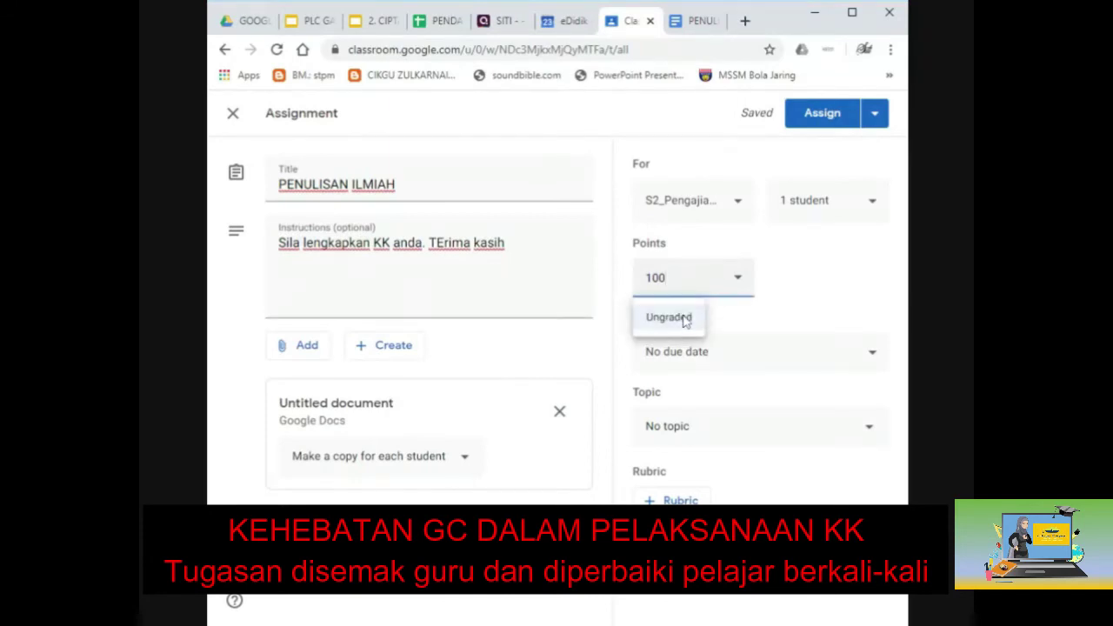
{"action": "left_click", "coordinate": [778, 278]}
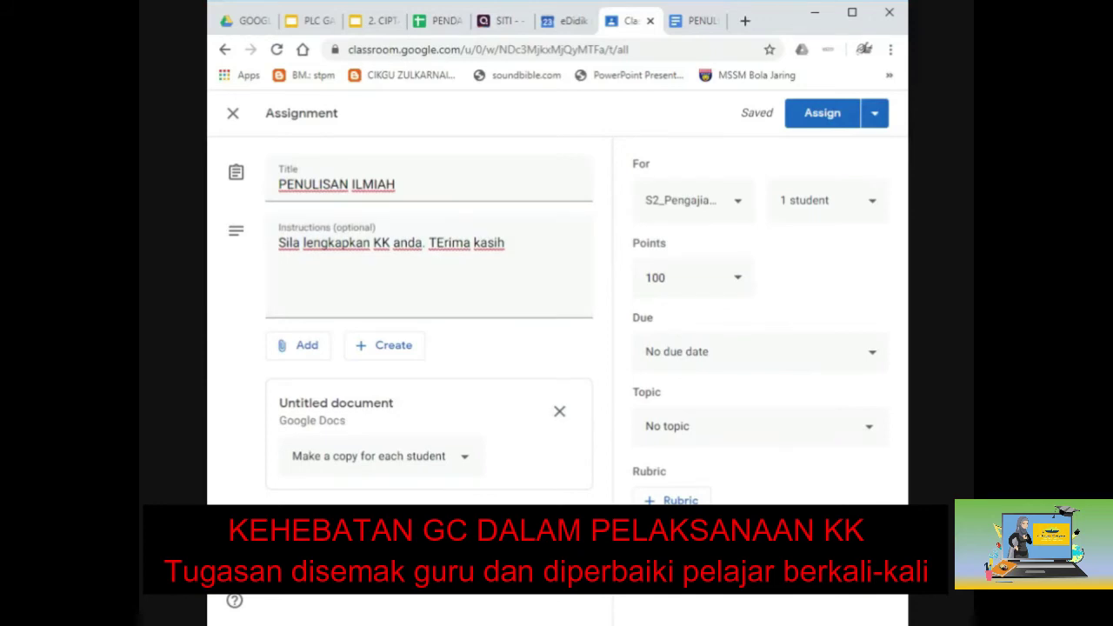
{"action": "left_click", "coordinate": [738, 279]}
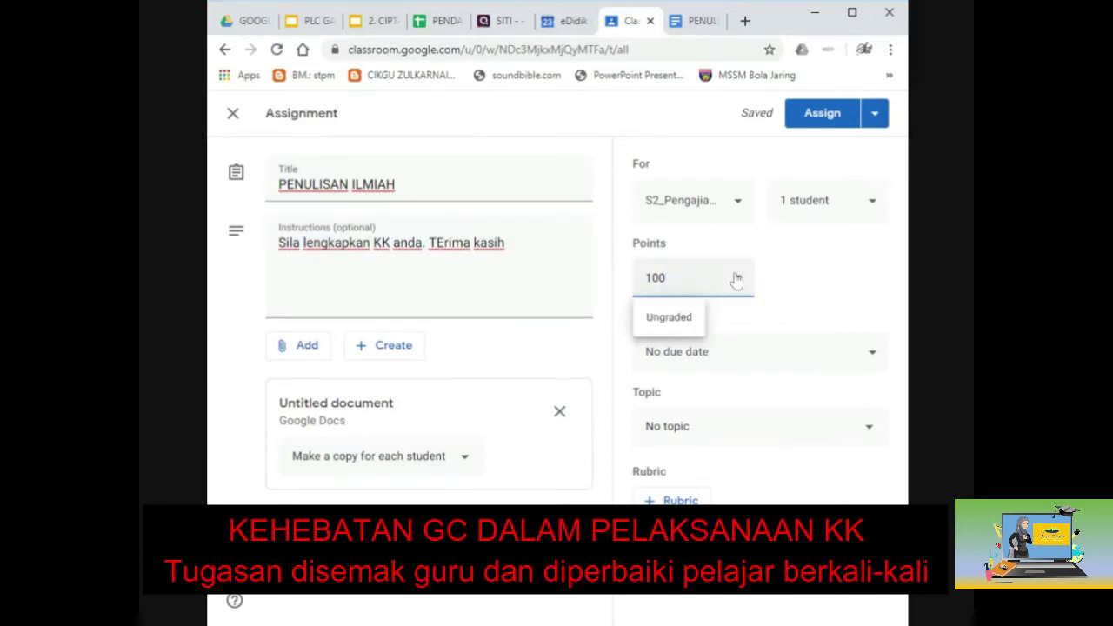
{"action": "left_click", "coordinate": [668, 317]}
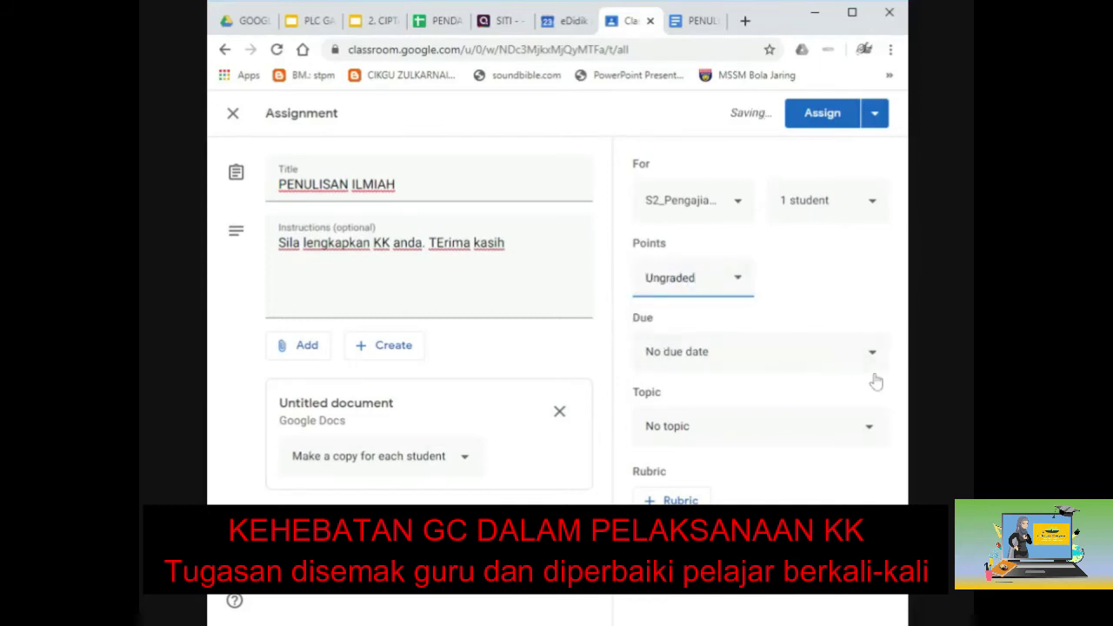
{"action": "left_click", "coordinate": [860, 431]}
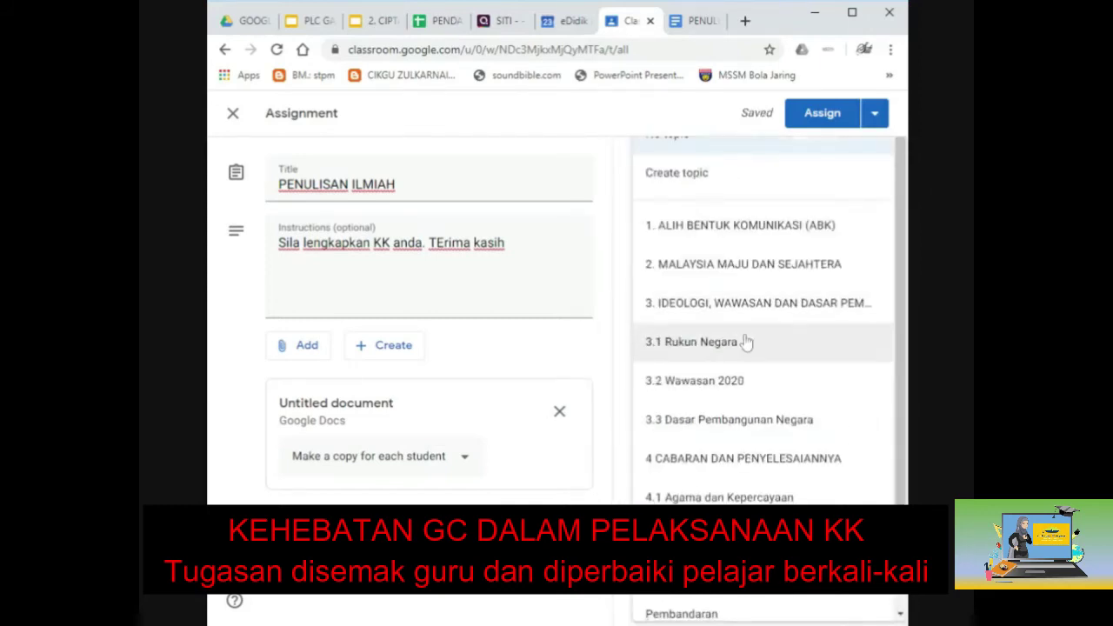
{"action": "scroll", "coordinate": [743, 356], "scroll_direction": "down", "scroll_amount": 2}
{"action": "left_click", "coordinate": [693, 451]}
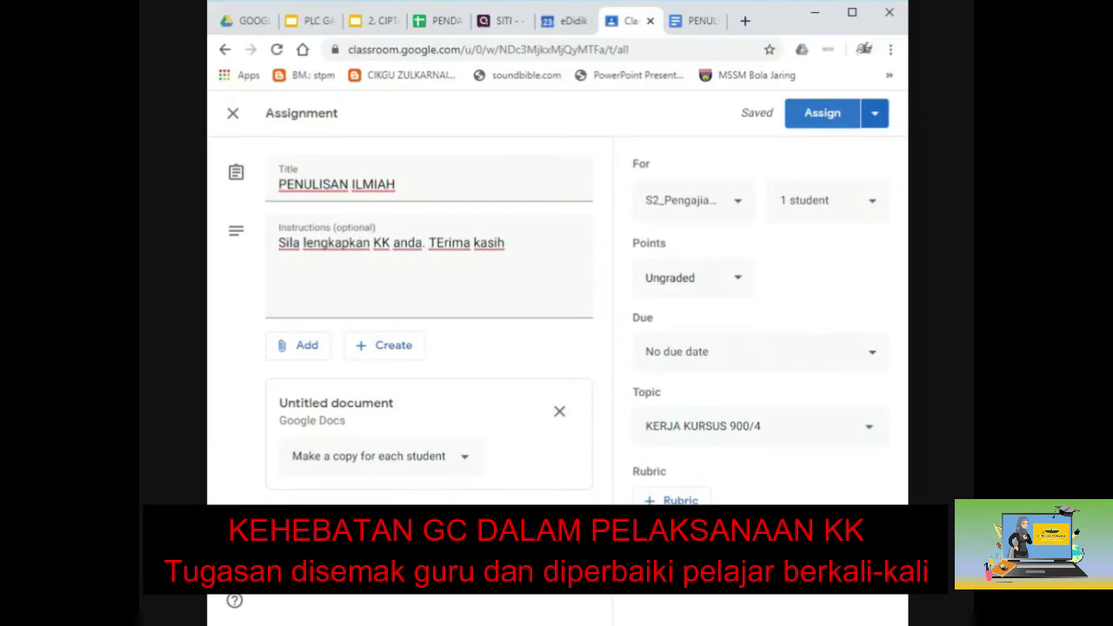
{"action": "left_click", "coordinate": [875, 120]}
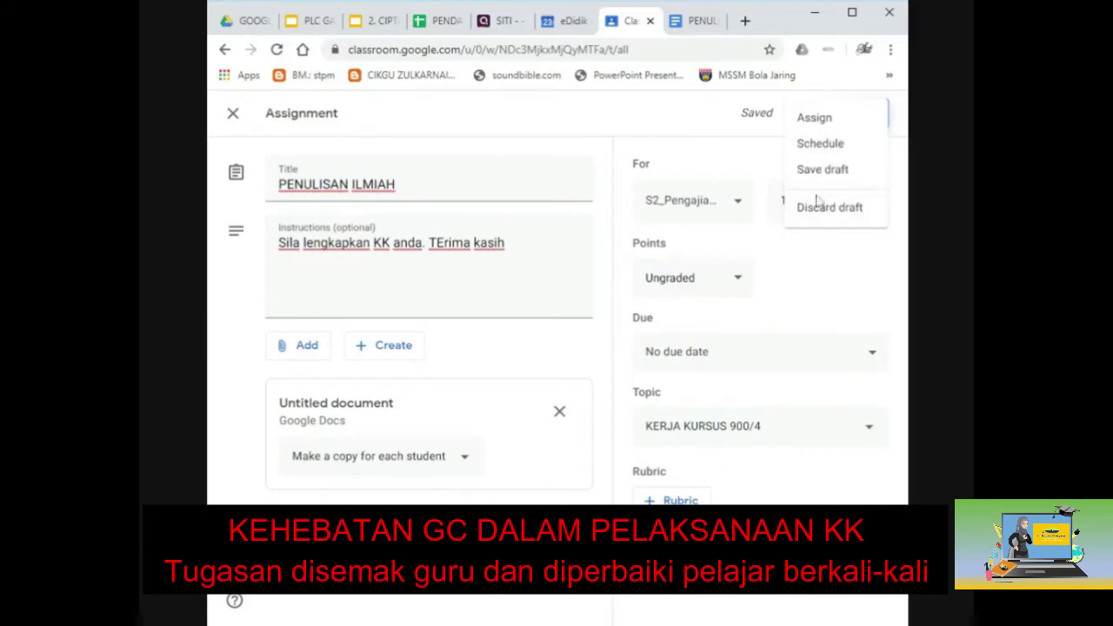
{"action": "left_click", "coordinate": [765, 151]}
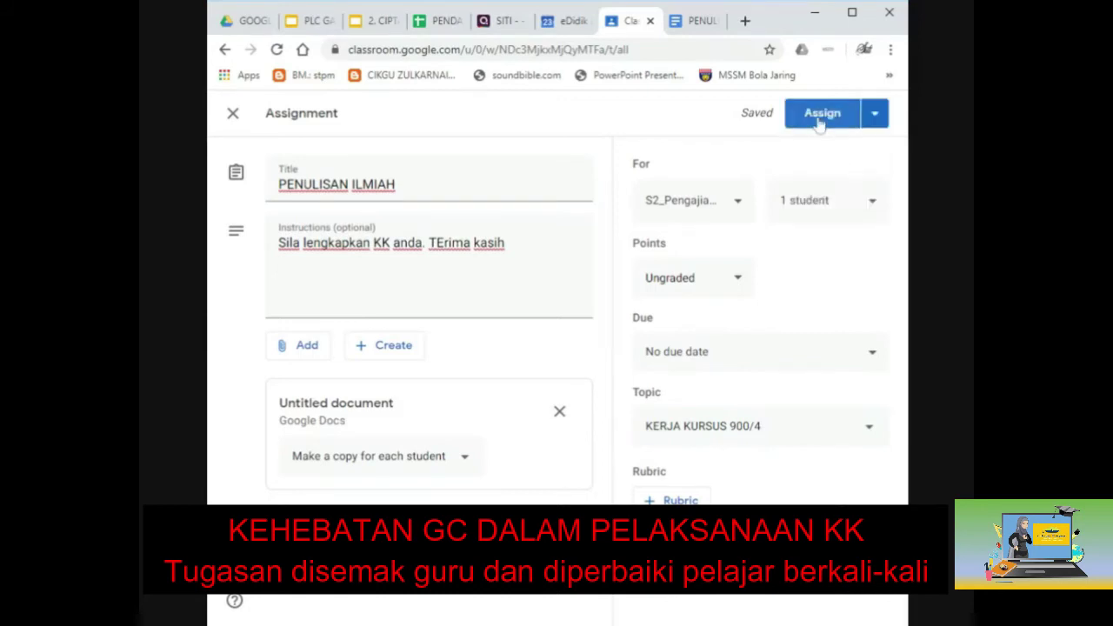
Post the PENULISAN ILMIAH assignment to the student.
{"action": "left_click", "coordinate": [819, 117]}
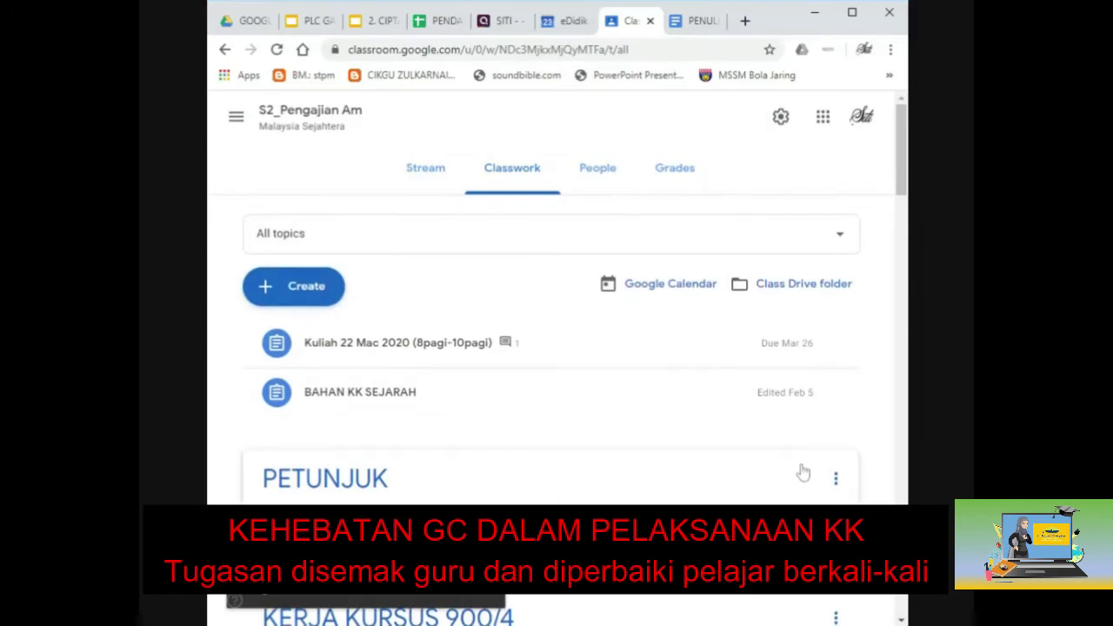
{"action": "scroll", "coordinate": [799, 472], "scroll_direction": "down", "scroll_amount": 4}
{"action": "scroll", "coordinate": [799, 472], "scroll_direction": "down", "scroll_amount": 2}
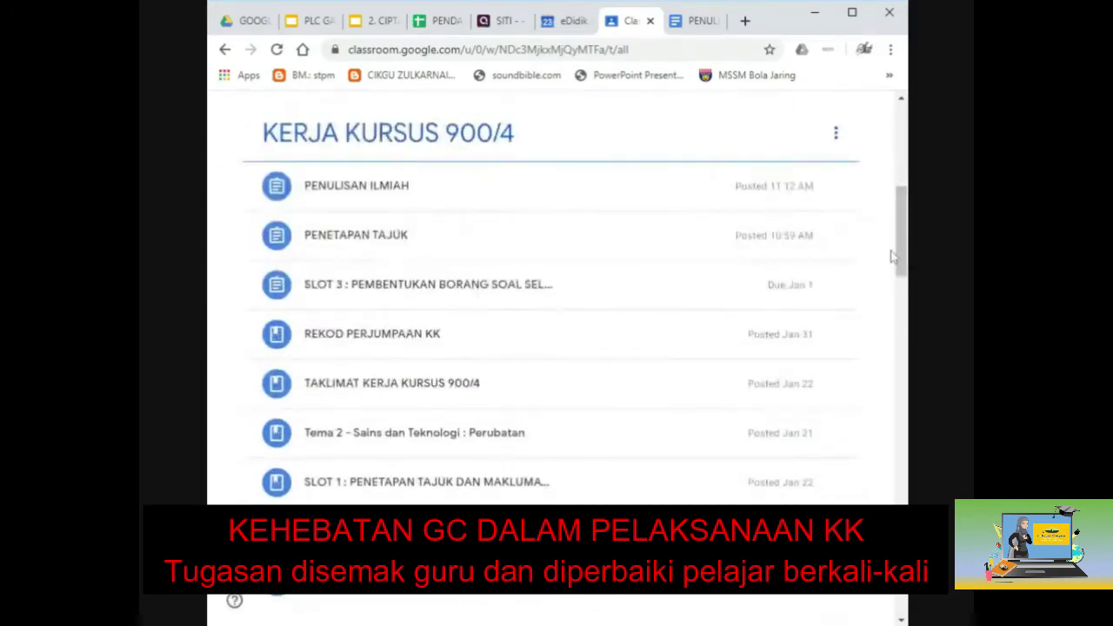
{"action": "scroll", "coordinate": [484, 437], "scroll_direction": "down", "scroll_amount": 1}
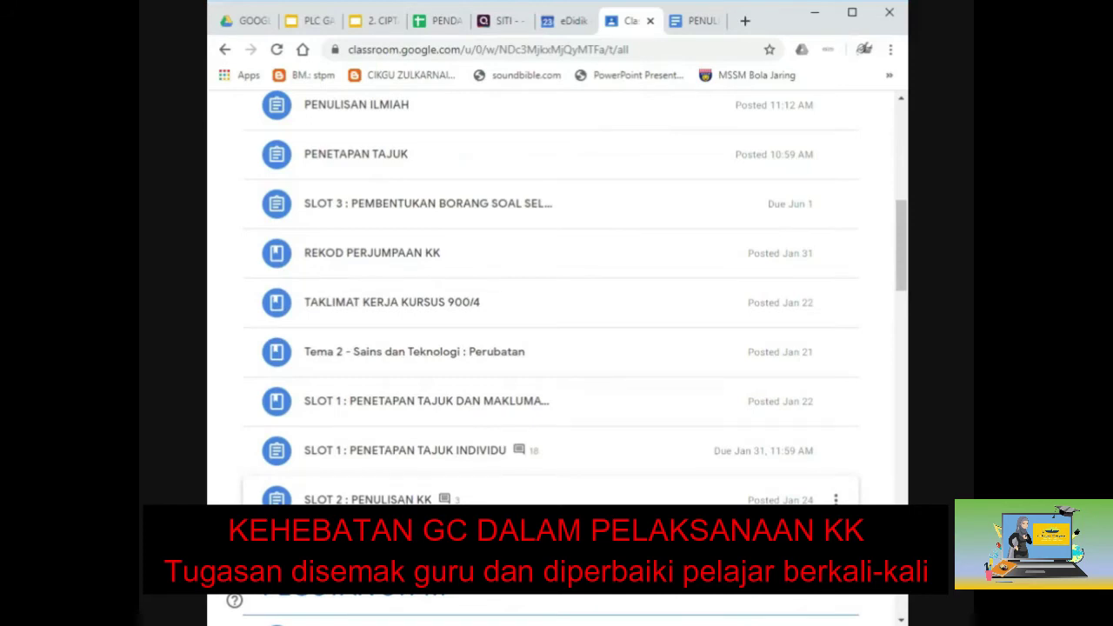
Expand SLOT 1 : PENETAPAN TAJUK INDIVIDU and open its PENETAPAN TAJUK slides.
{"action": "left_click", "coordinate": [417, 410]}
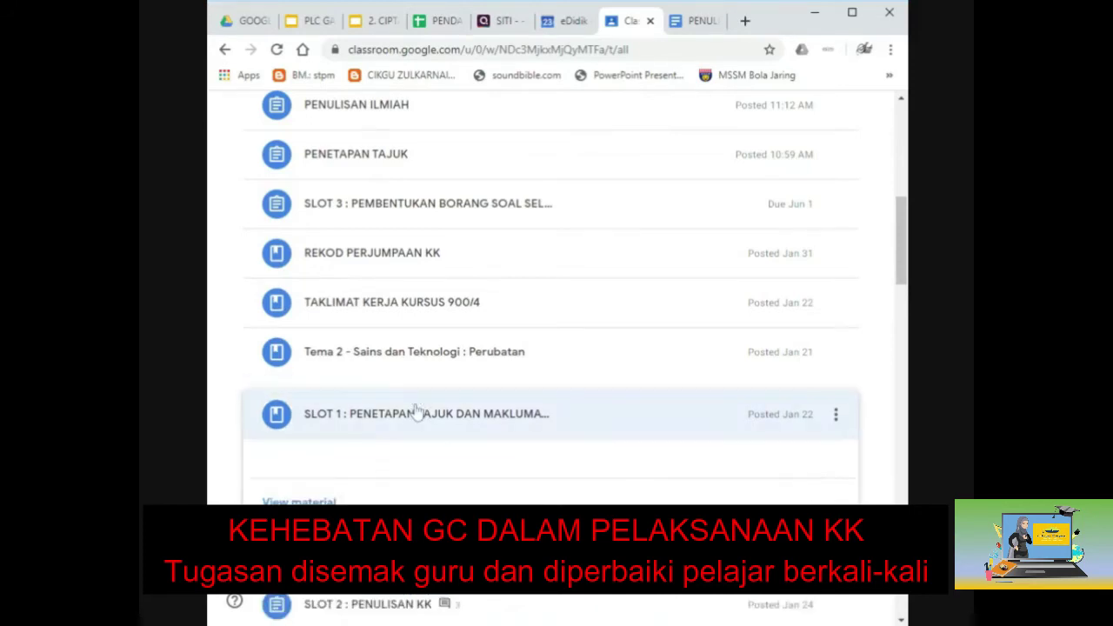
{"action": "scroll", "coordinate": [414, 444], "scroll_direction": "down", "scroll_amount": 1}
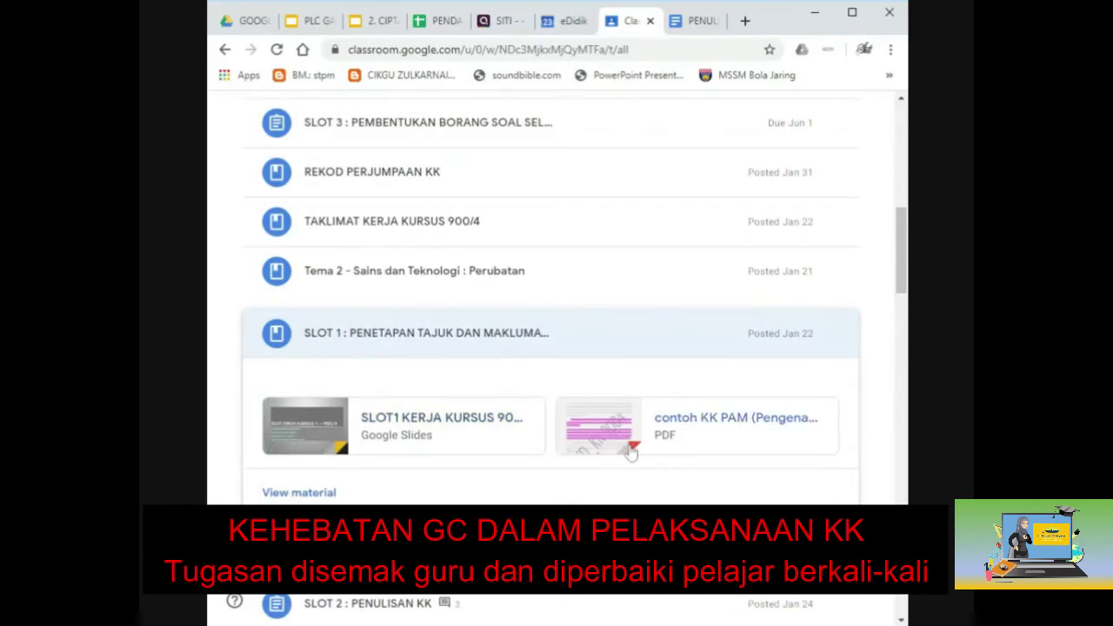
{"action": "scroll", "coordinate": [629, 453], "scroll_direction": "down", "scroll_amount": 1}
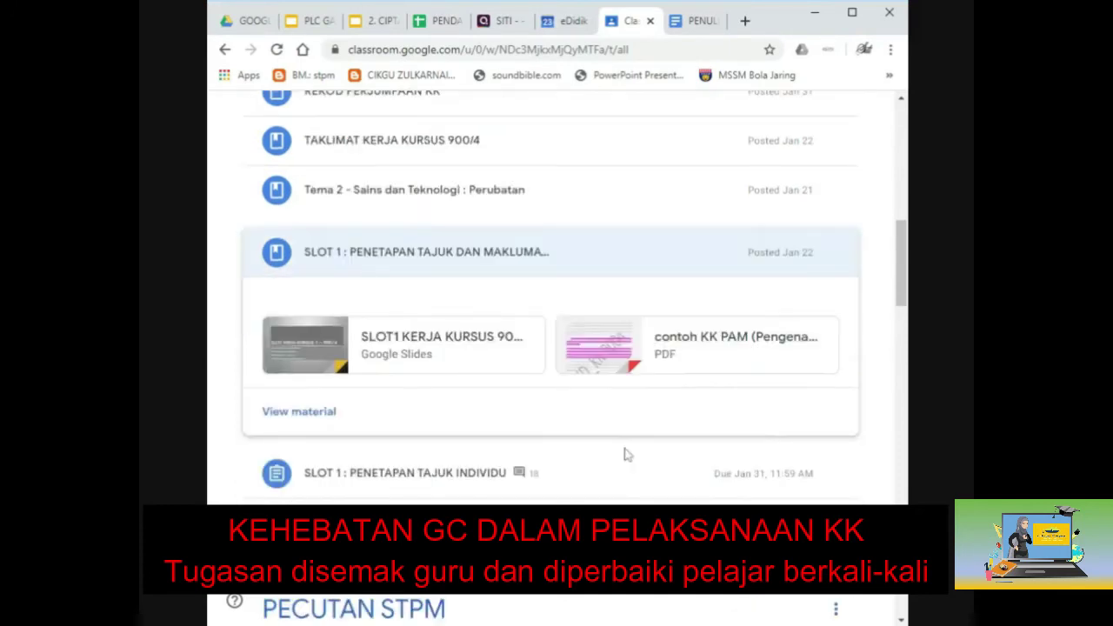
{"action": "left_click", "coordinate": [375, 474]}
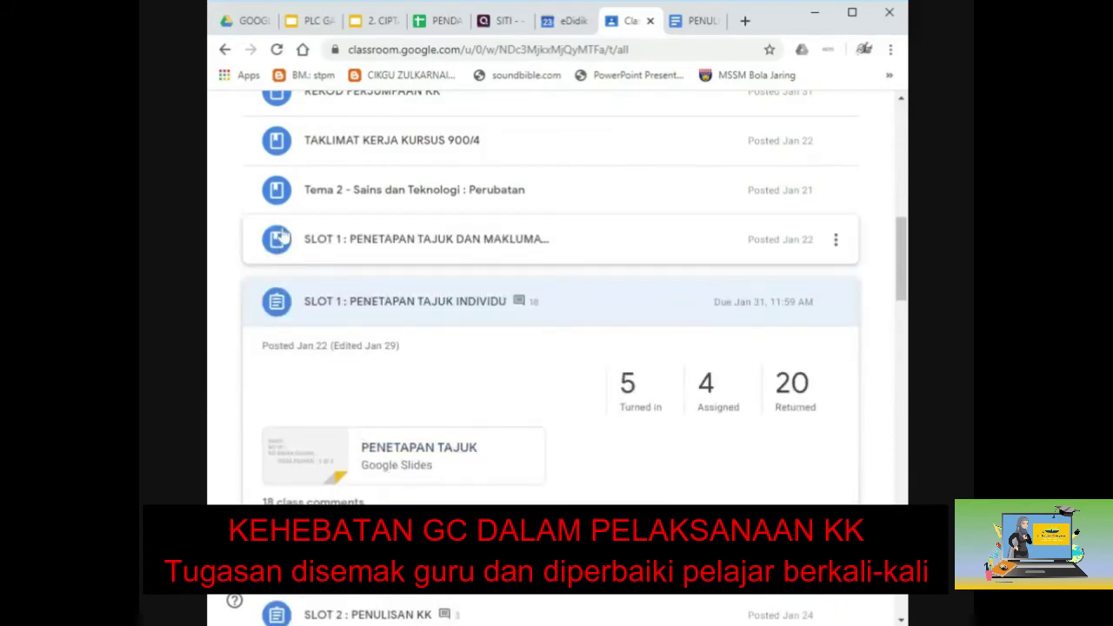
{"action": "left_click", "coordinate": [406, 469]}
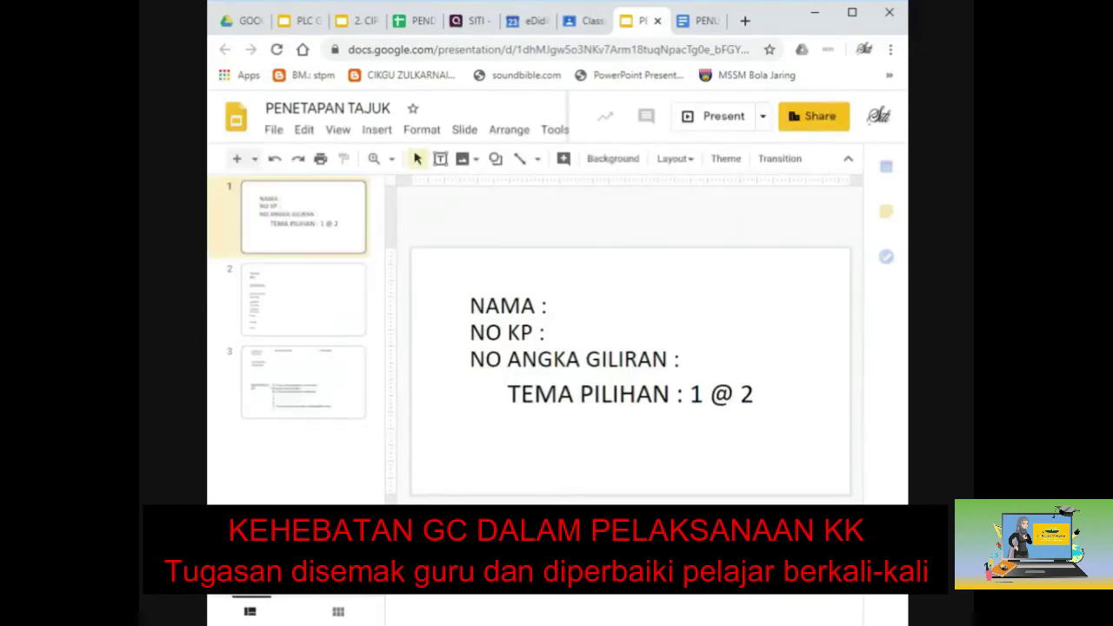
View slides 2 and 3 of the PENETAPAN TAJUK template, then close it.
{"action": "left_click", "coordinate": [317, 317]}
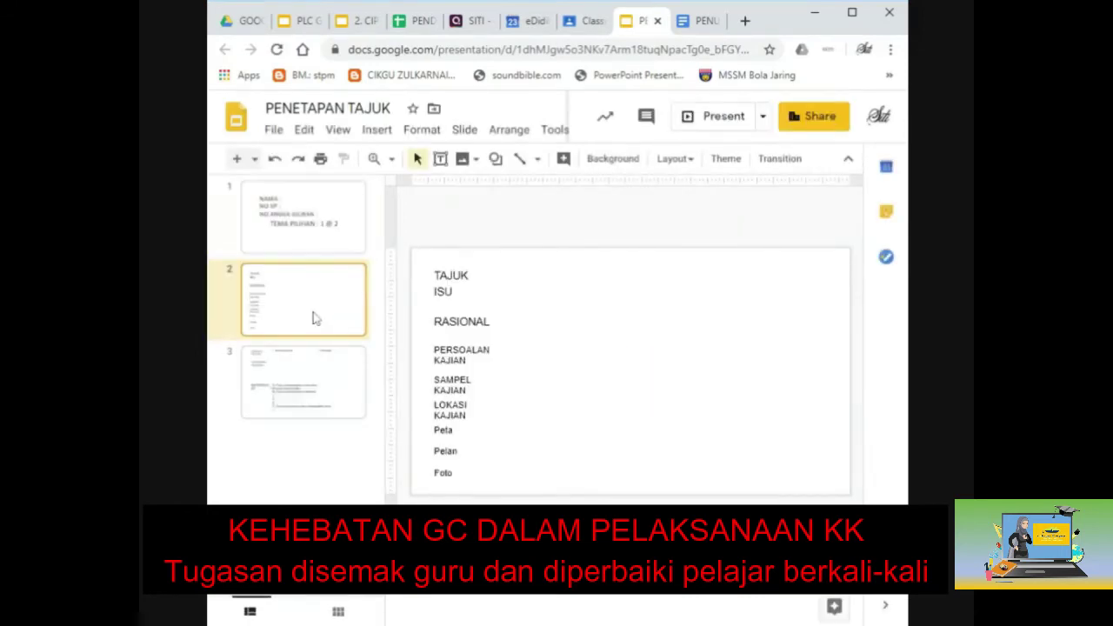
{"action": "left_click", "coordinate": [320, 380]}
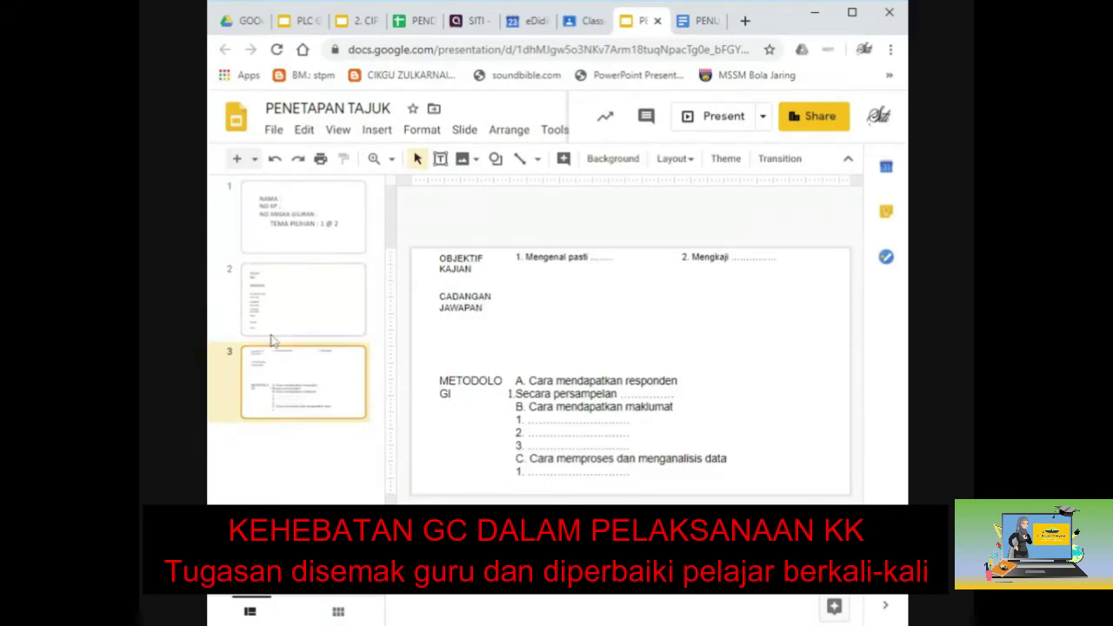
{"action": "left_click", "coordinate": [657, 22]}
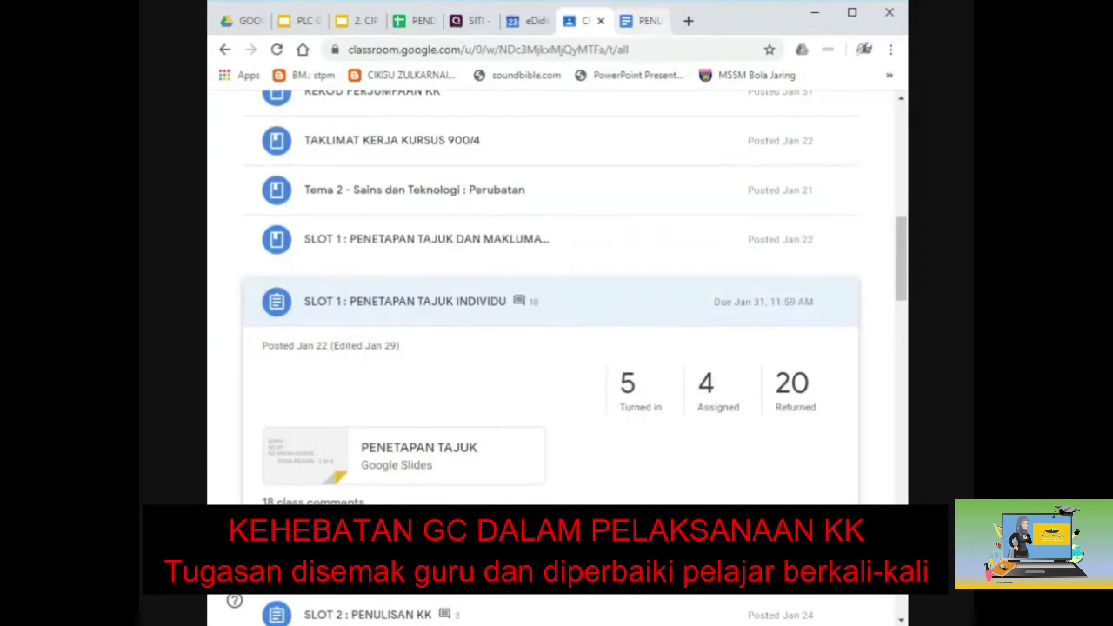
Open the SLOT 1 : PENETAPAN TAJUK INDIVIDU student work page, check its instructions, and maximize the window.
{"action": "left_click", "coordinate": [489, 304]}
{"action": "left_click", "coordinate": [489, 304]}
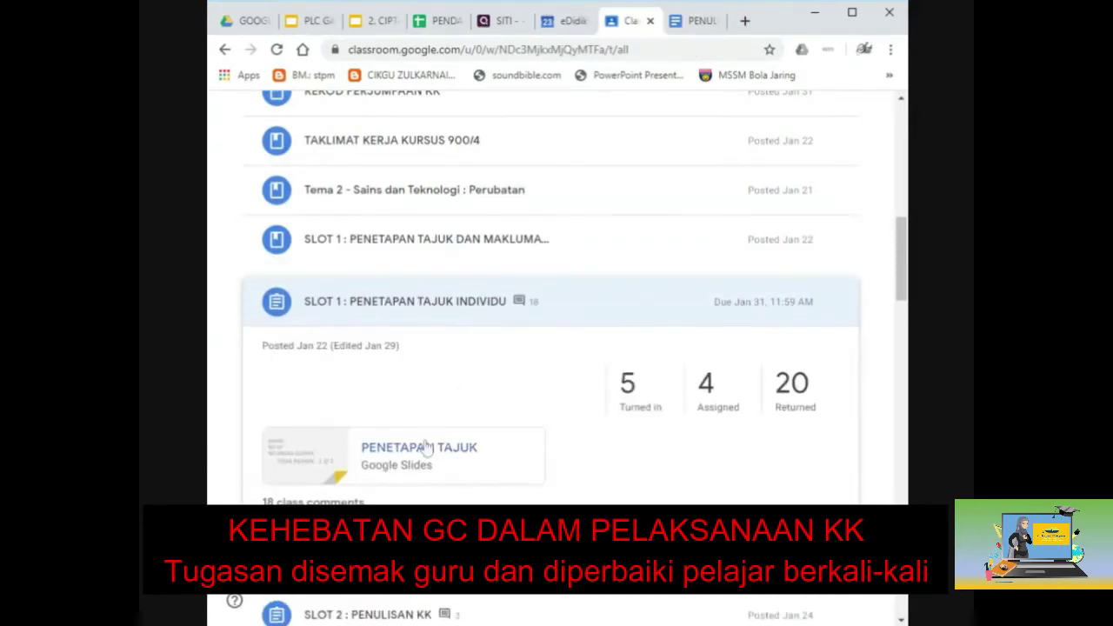
{"action": "left_click", "coordinate": [400, 501]}
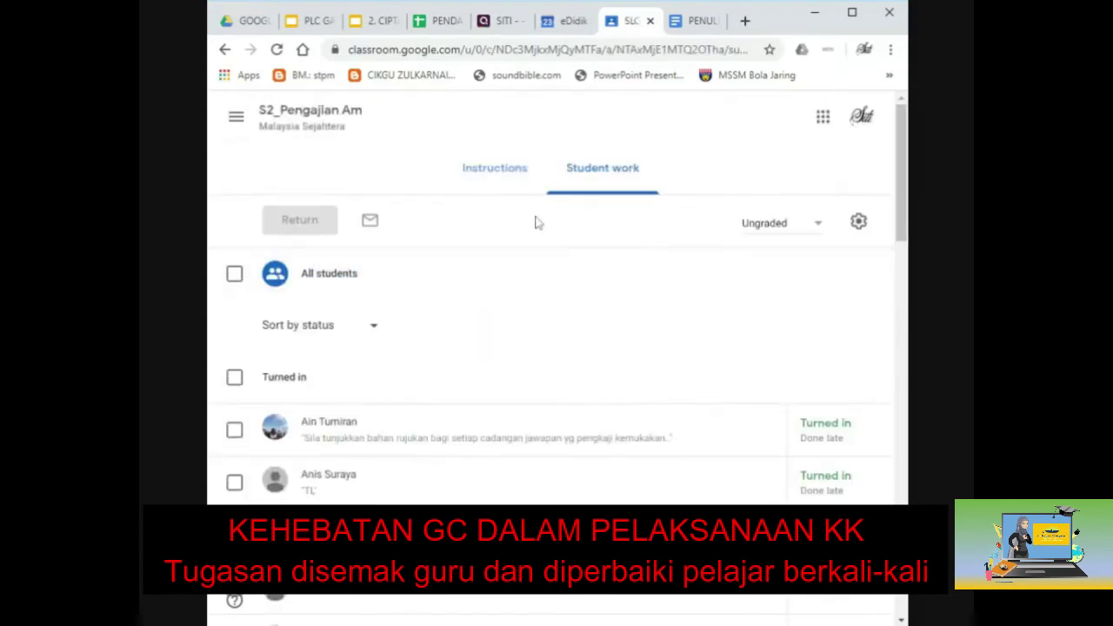
{"action": "left_click", "coordinate": [495, 172]}
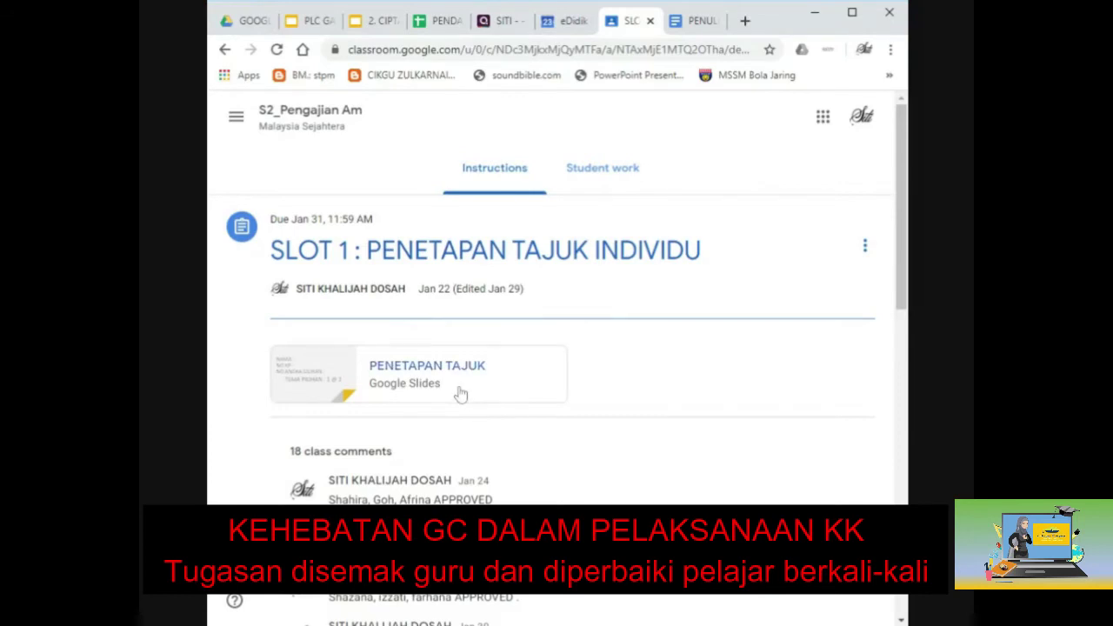
{"action": "left_click", "coordinate": [625, 172]}
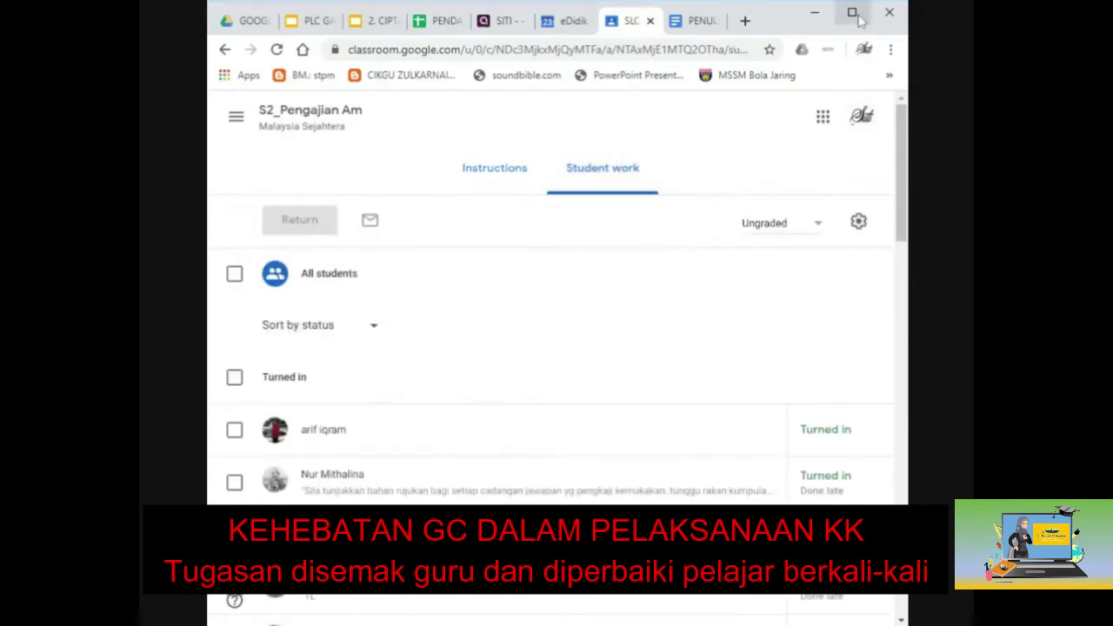
{"action": "left_click", "coordinate": [852, 13]}
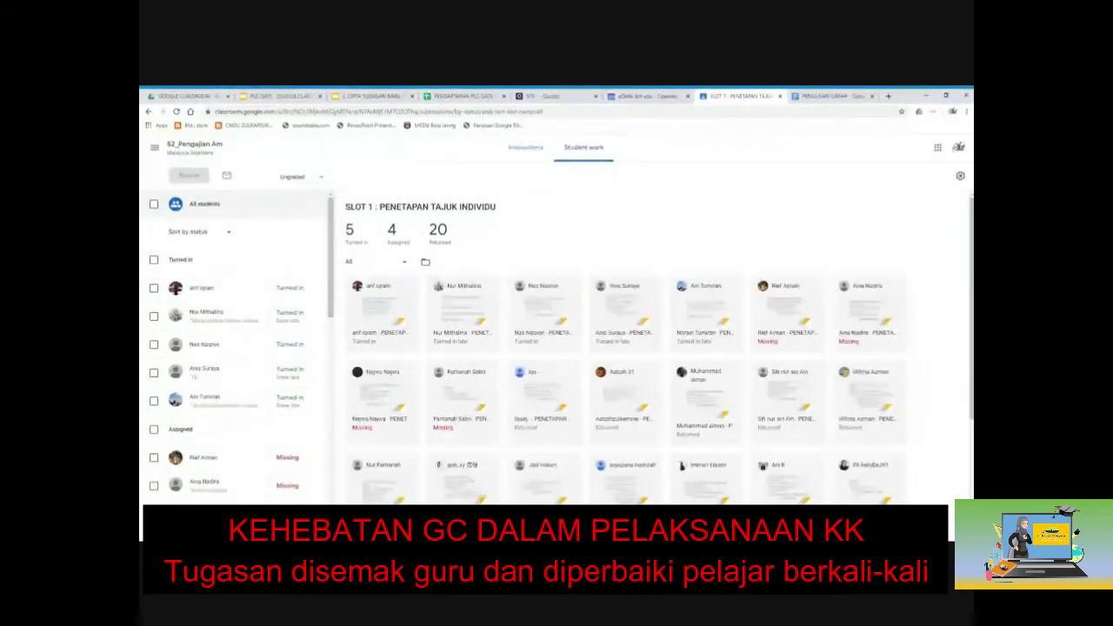
Filter the SLOT 1 submissions grid to the 4 Assigned students whose work is Missing.
{"action": "key", "text": "ctrl+Tab"}
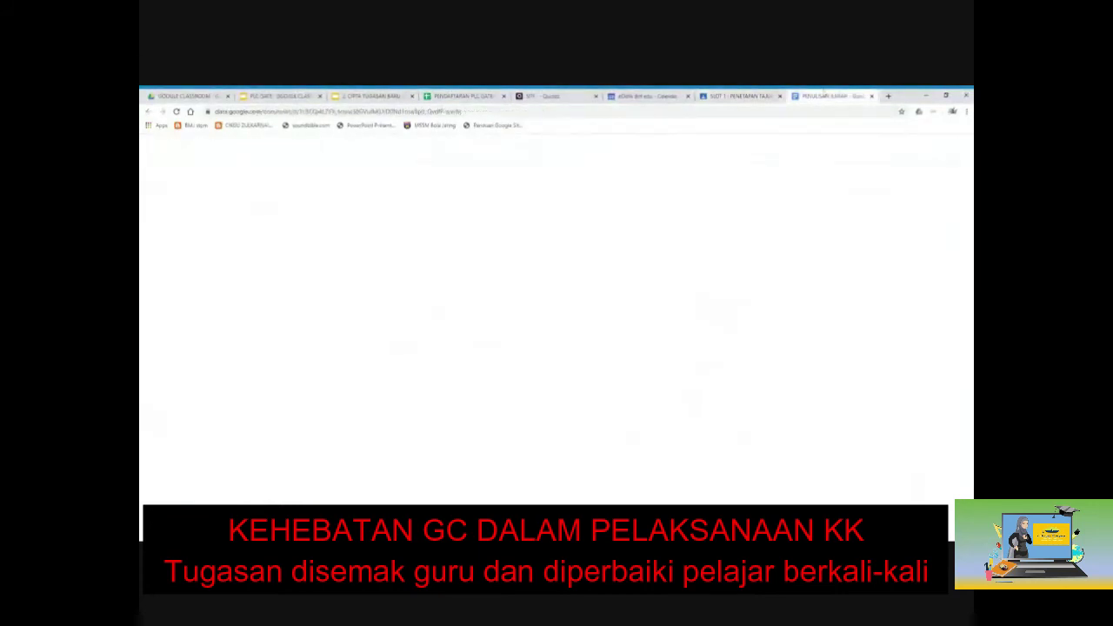
{"action": "left_click", "coordinate": [739, 96]}
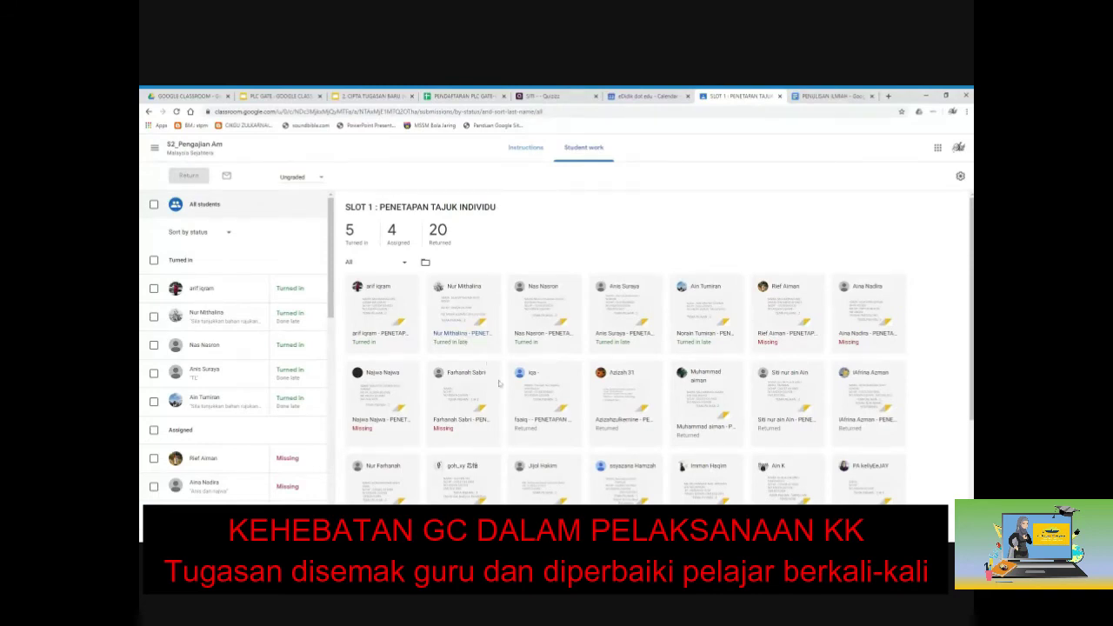
{"action": "scroll", "coordinate": [500, 383], "scroll_direction": "down", "scroll_amount": 1}
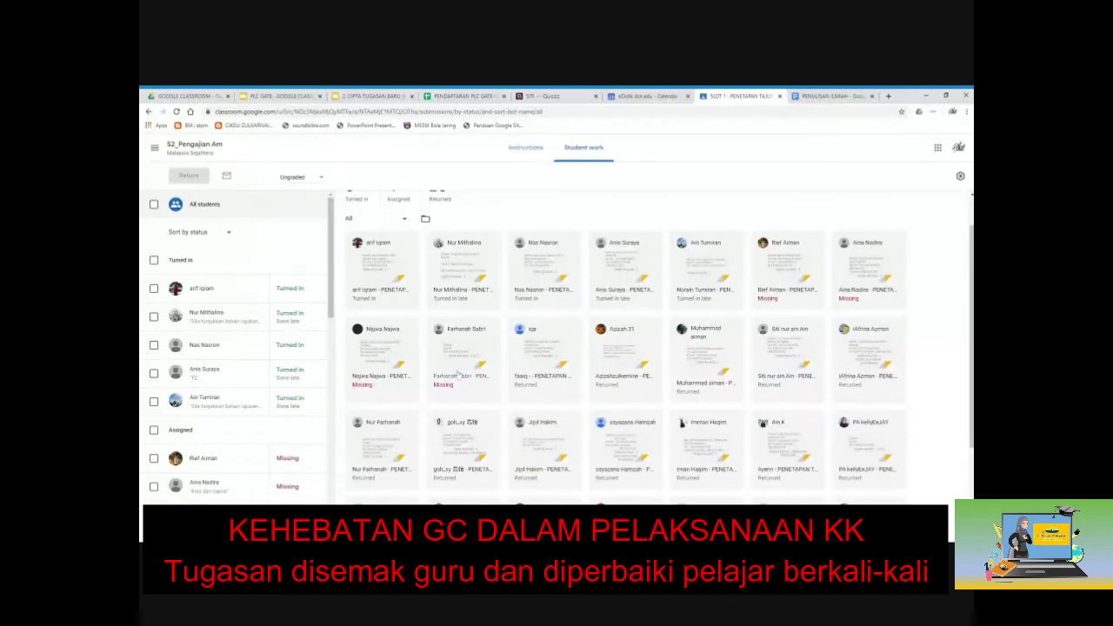
{"action": "scroll", "coordinate": [351, 248], "scroll_direction": "up", "scroll_amount": 1}
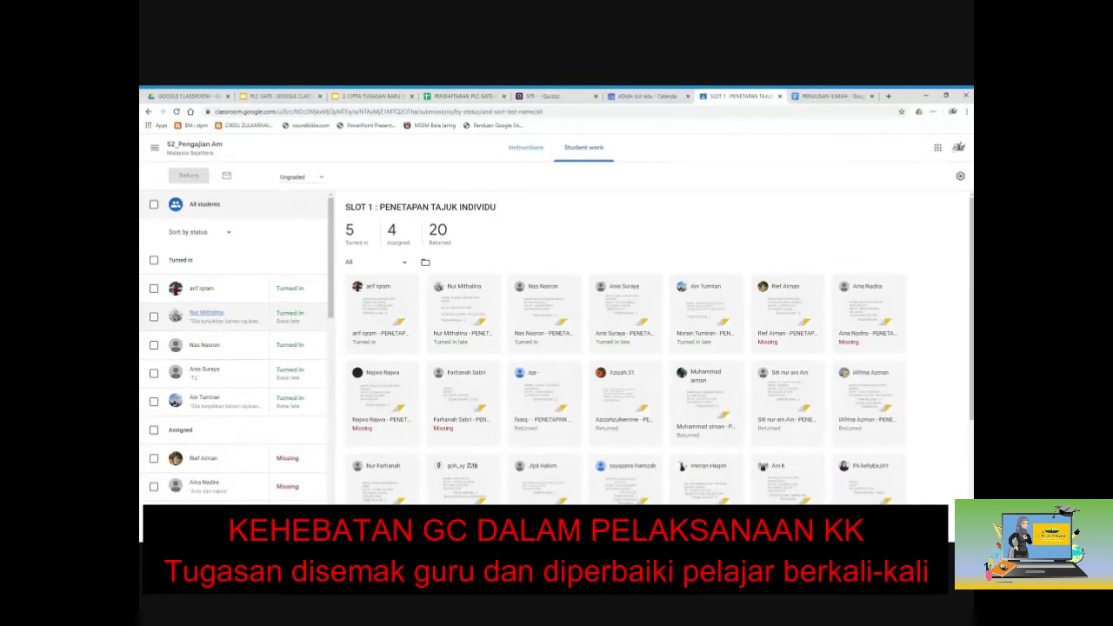
{"action": "left_click", "coordinate": [392, 235]}
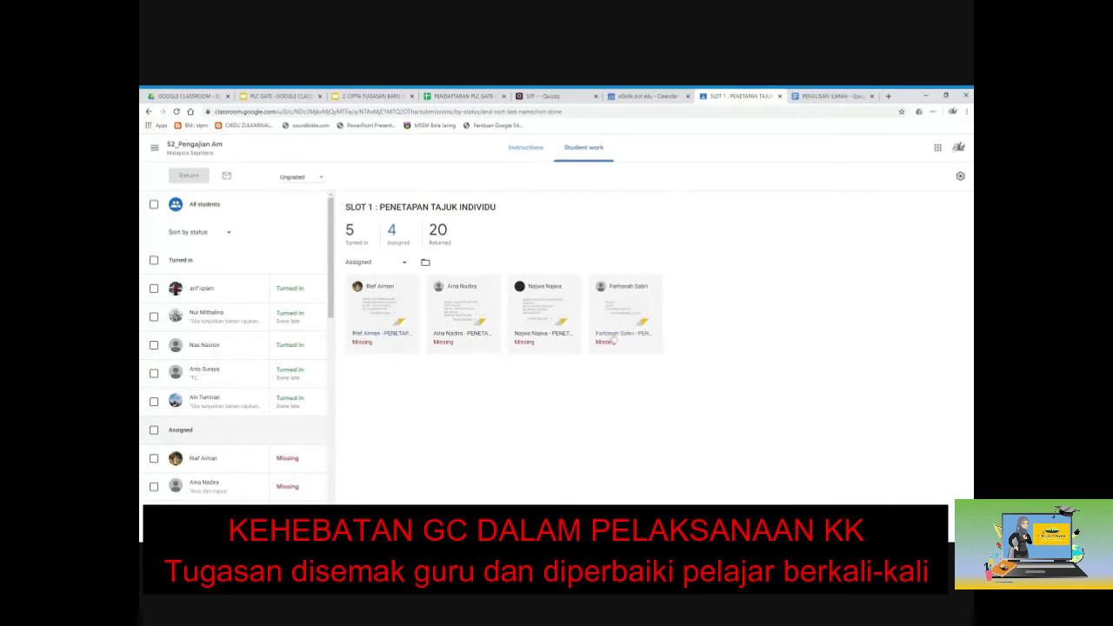
Review the 20 Returned submissions, then show SLOT 1's instructions page.
{"action": "left_click", "coordinate": [438, 233]}
{"action": "scroll", "coordinate": [440, 246], "scroll_direction": "down", "scroll_amount": 1}
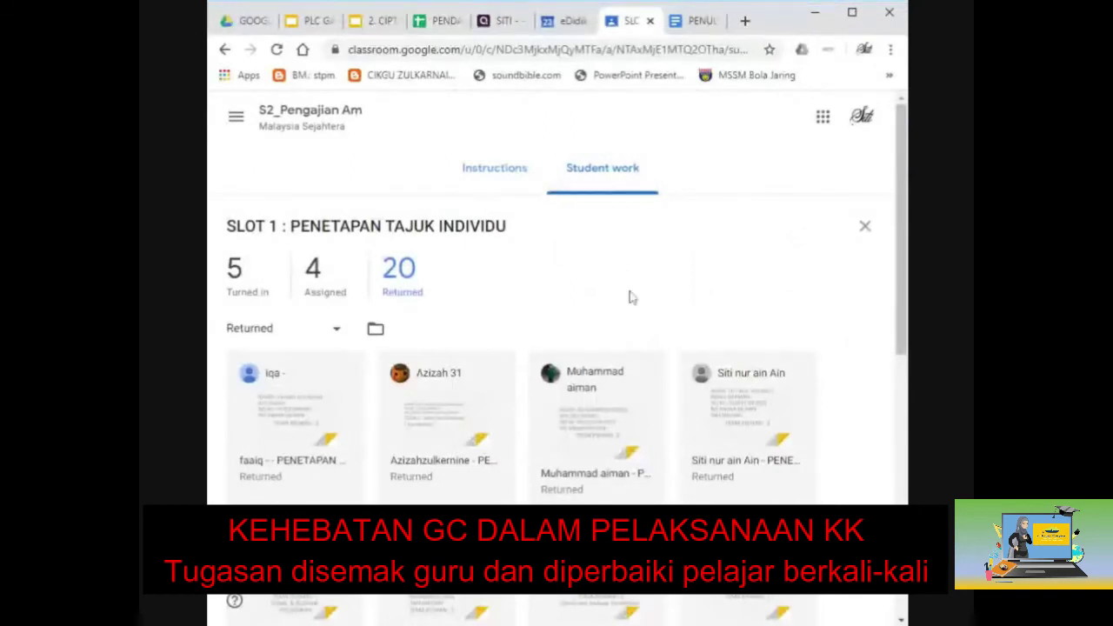
{"action": "left_click", "coordinate": [509, 177]}
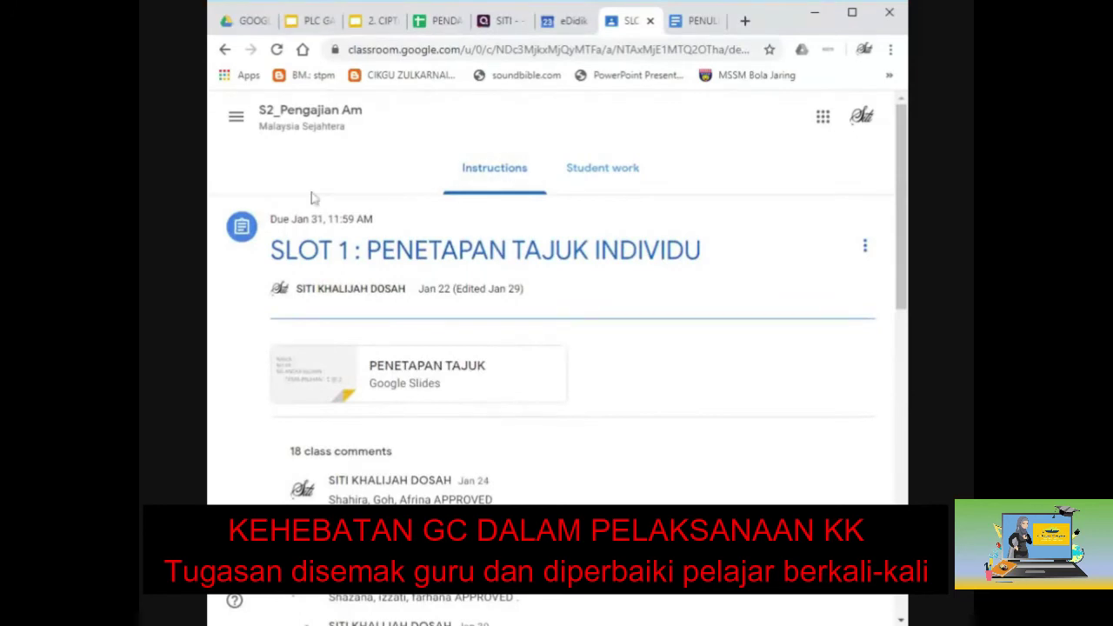
Return to S2_Pengajian Am's Classwork list and scroll to the KERJA KURSUS 900/4 topic.
{"action": "left_click", "coordinate": [261, 129]}
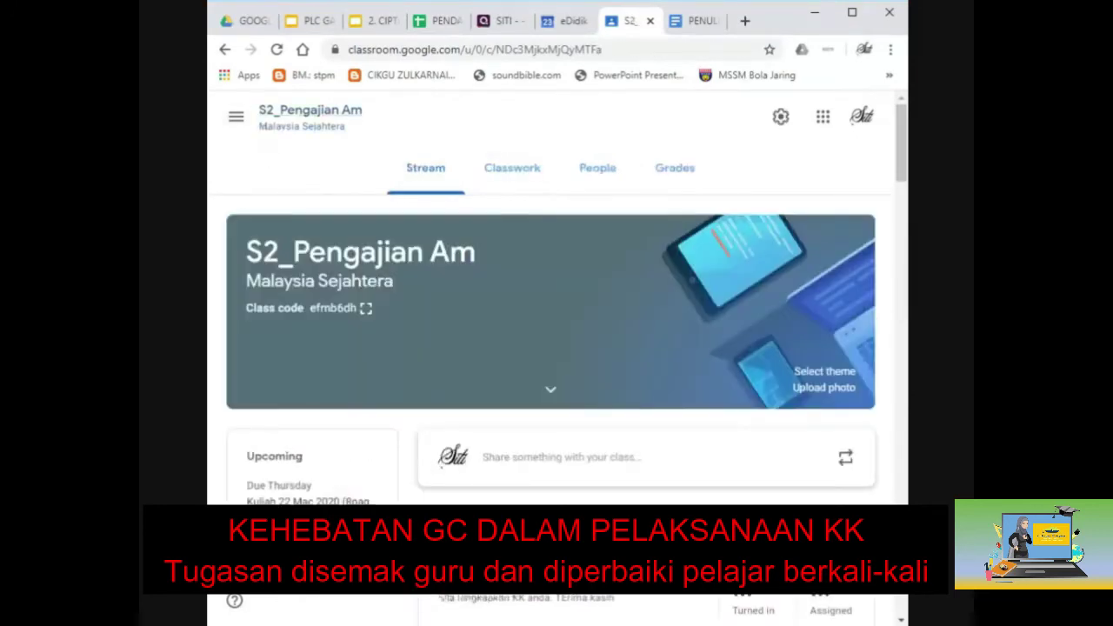
{"action": "left_click", "coordinate": [522, 174]}
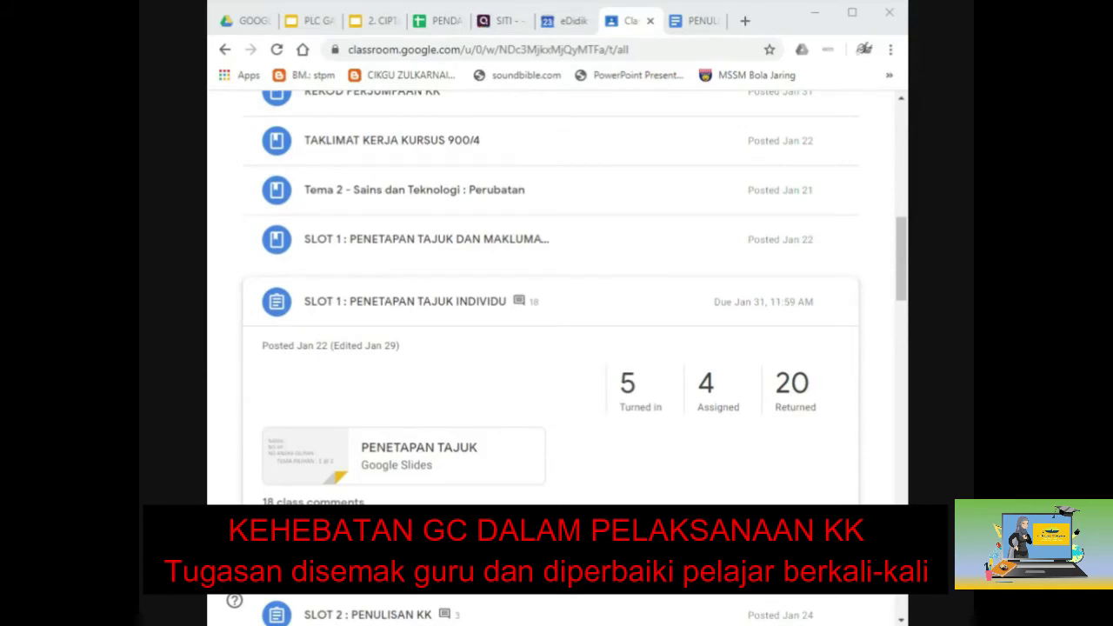
{"action": "scroll", "coordinate": [398, 347], "scroll_direction": "up", "scroll_amount": 15}
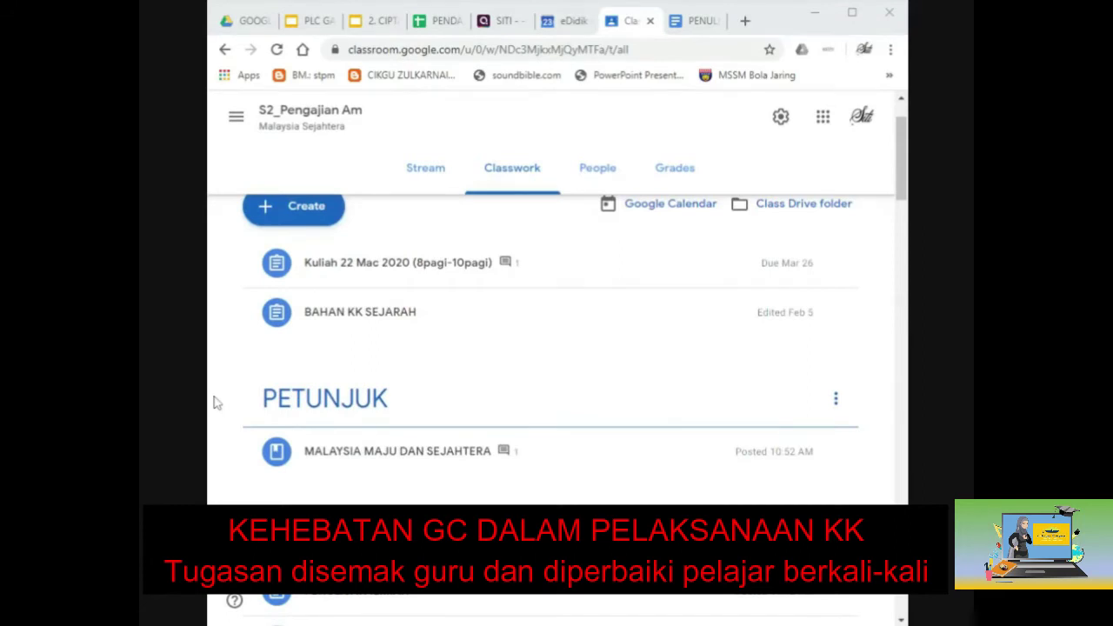
{"action": "scroll", "coordinate": [838, 439], "scroll_direction": "down", "scroll_amount": 2}
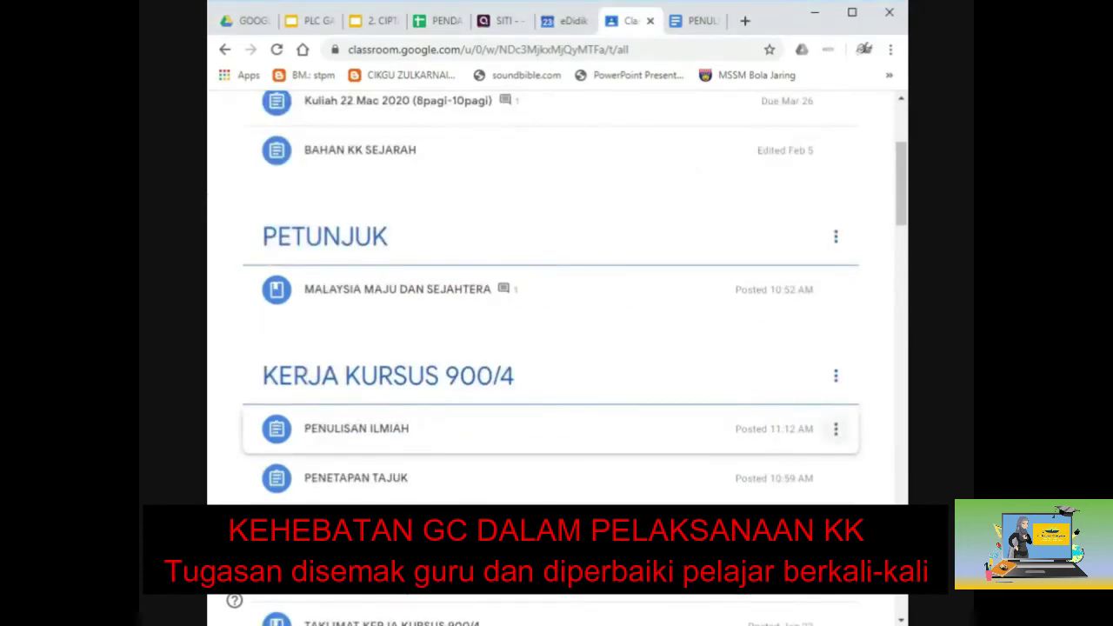
Edit PENULISAN ILMIAH and search YouTube for 'KERJA KURSUS PENGAJIAN AM' as an attachment.
{"action": "left_click", "coordinate": [836, 430]}
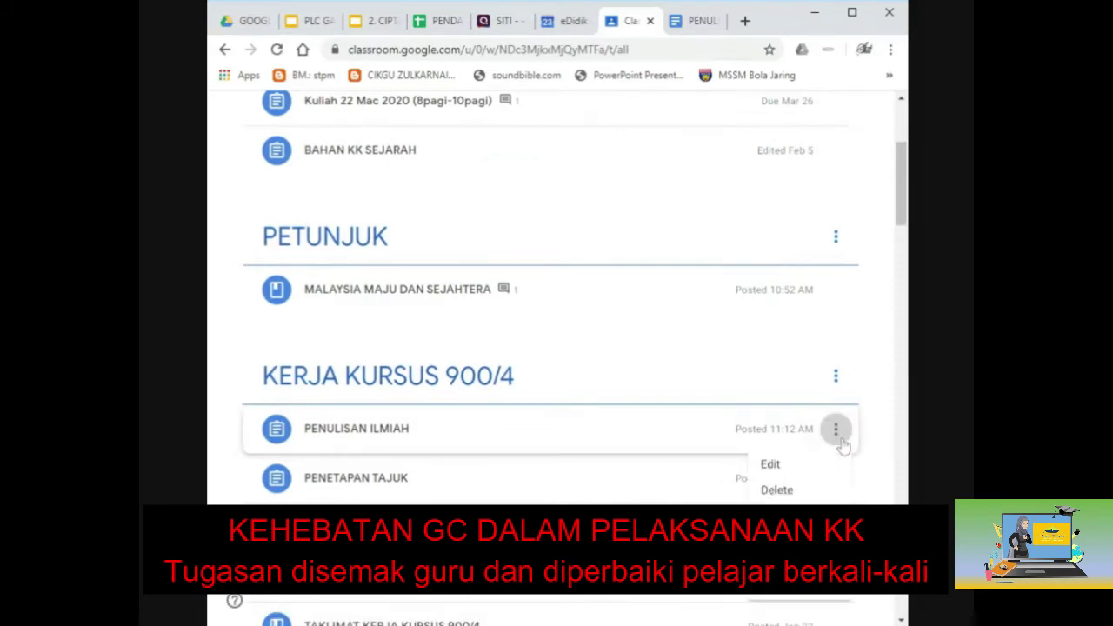
{"action": "left_click", "coordinate": [811, 469]}
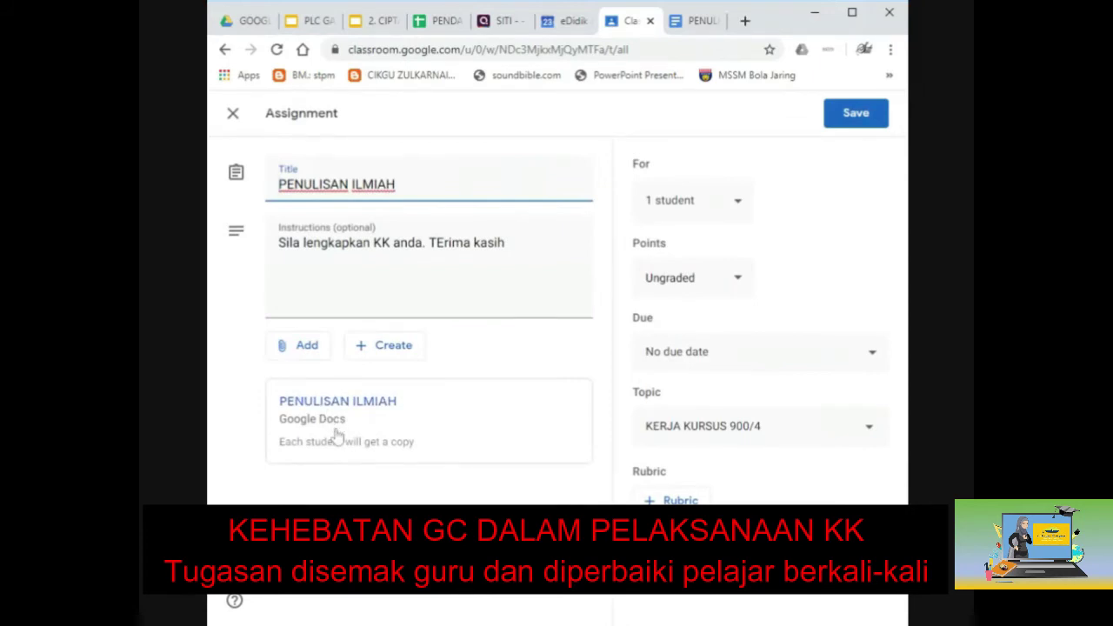
{"action": "left_click", "coordinate": [303, 346]}
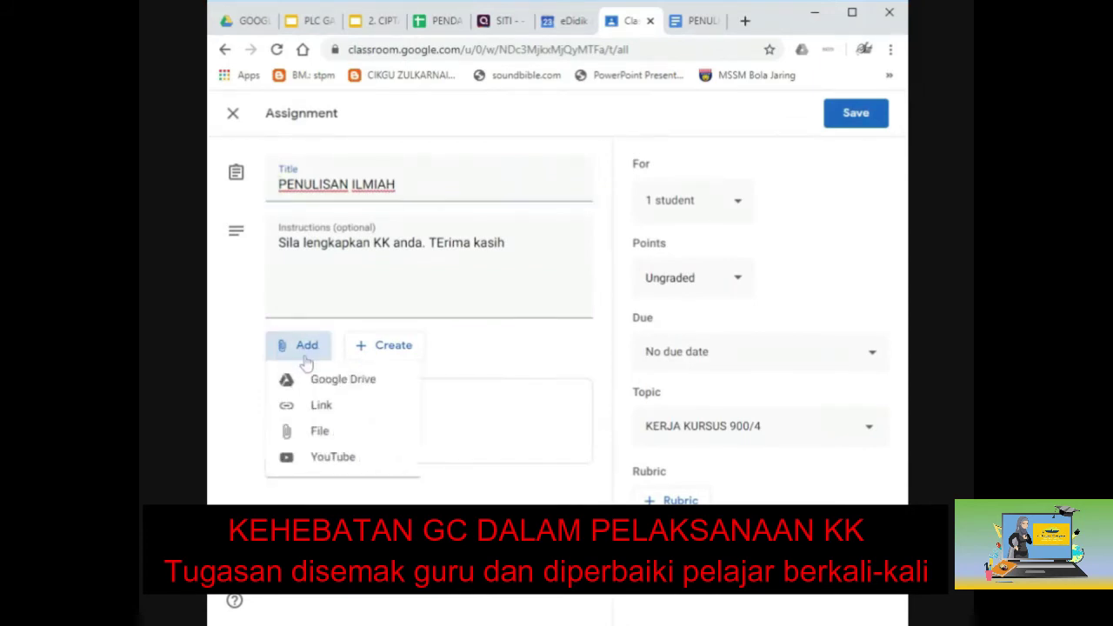
{"action": "left_click", "coordinate": [329, 461]}
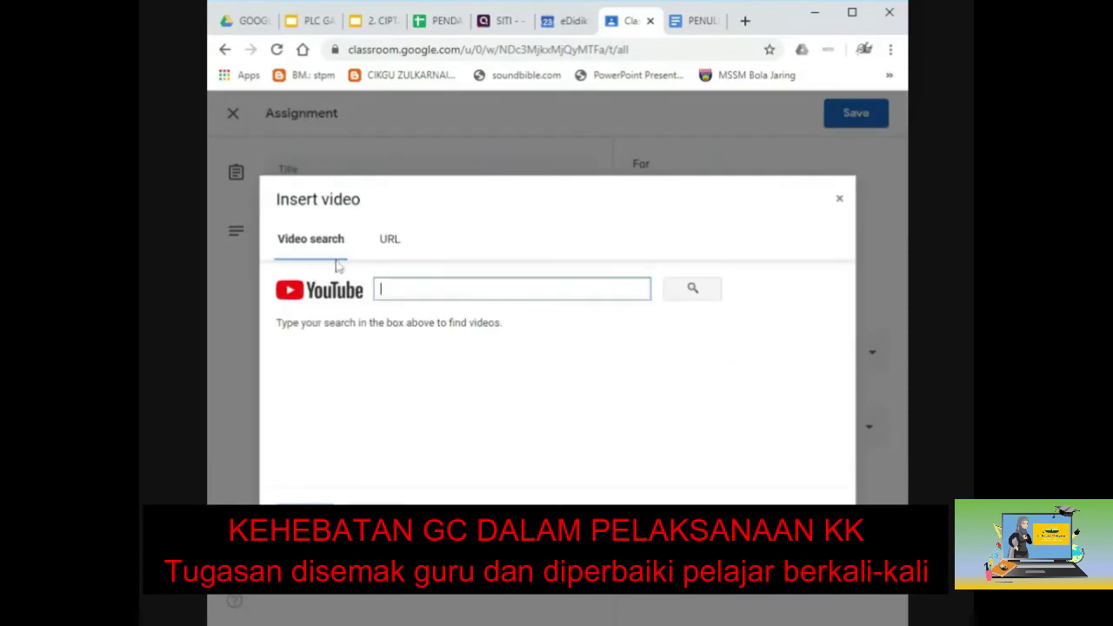
{"action": "type", "text": "KERJA KURSUS "}
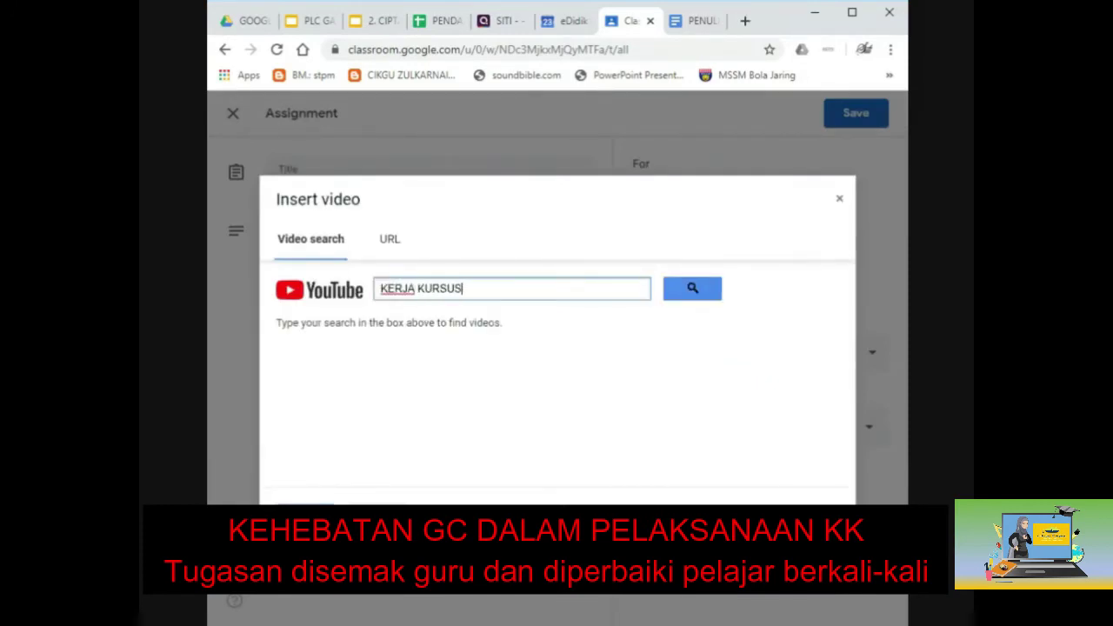
{"action": "type", "text": "PENGAJIAN "}
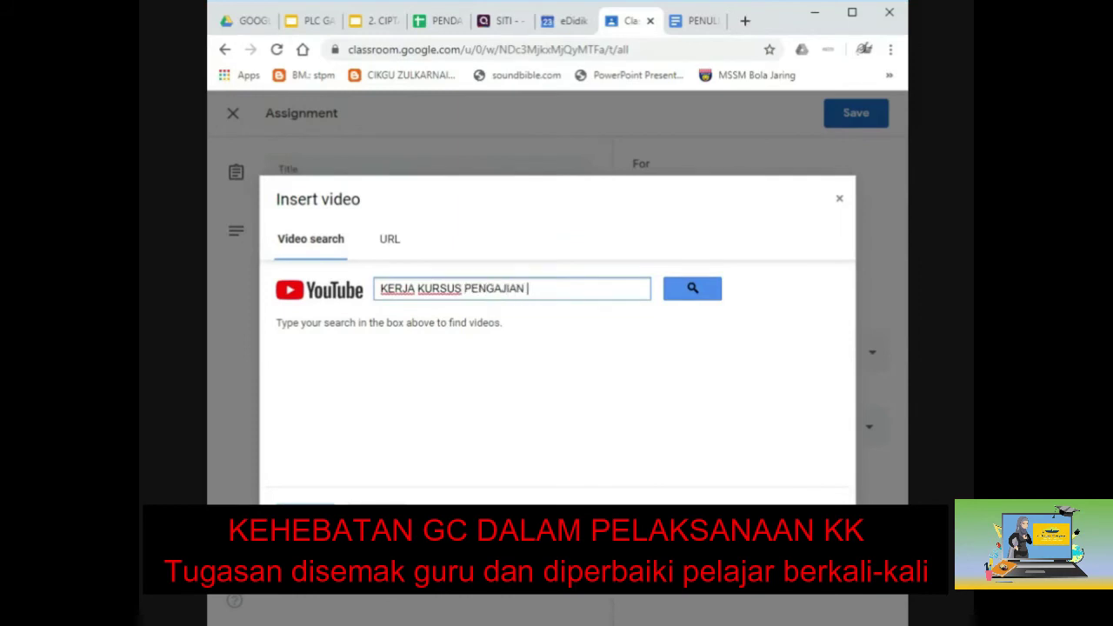
{"action": "type", "text": "AM"}
{"action": "left_click", "coordinate": [700, 296]}
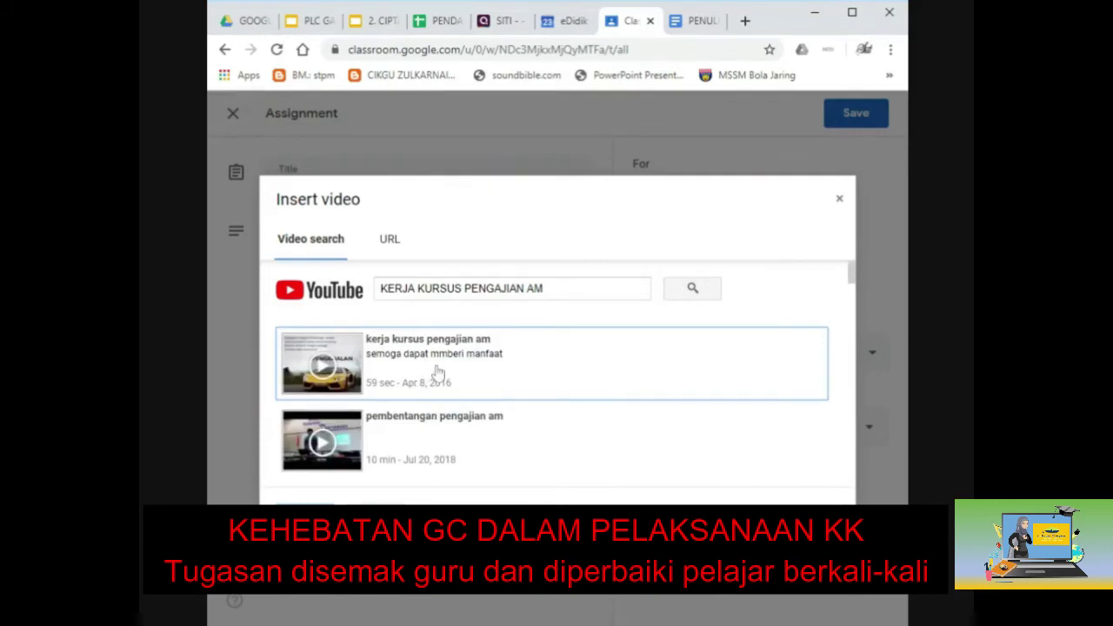
Attach the first video result and save the PENULISAN ILMIAH assignment.
{"action": "double_click", "coordinate": [438, 372]}
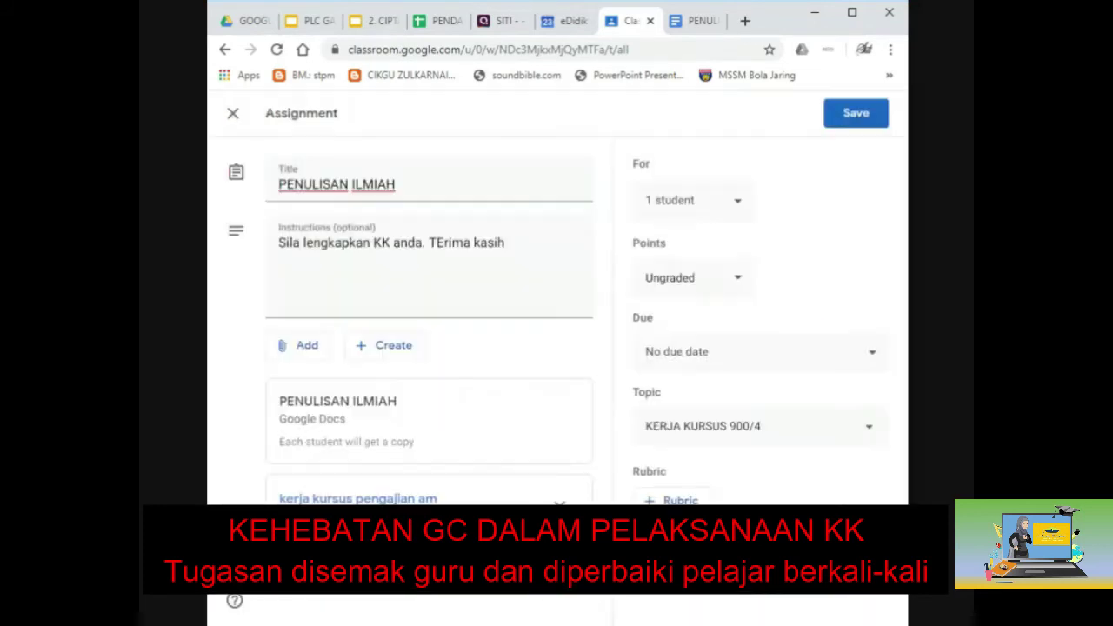
{"action": "left_click", "coordinate": [849, 118]}
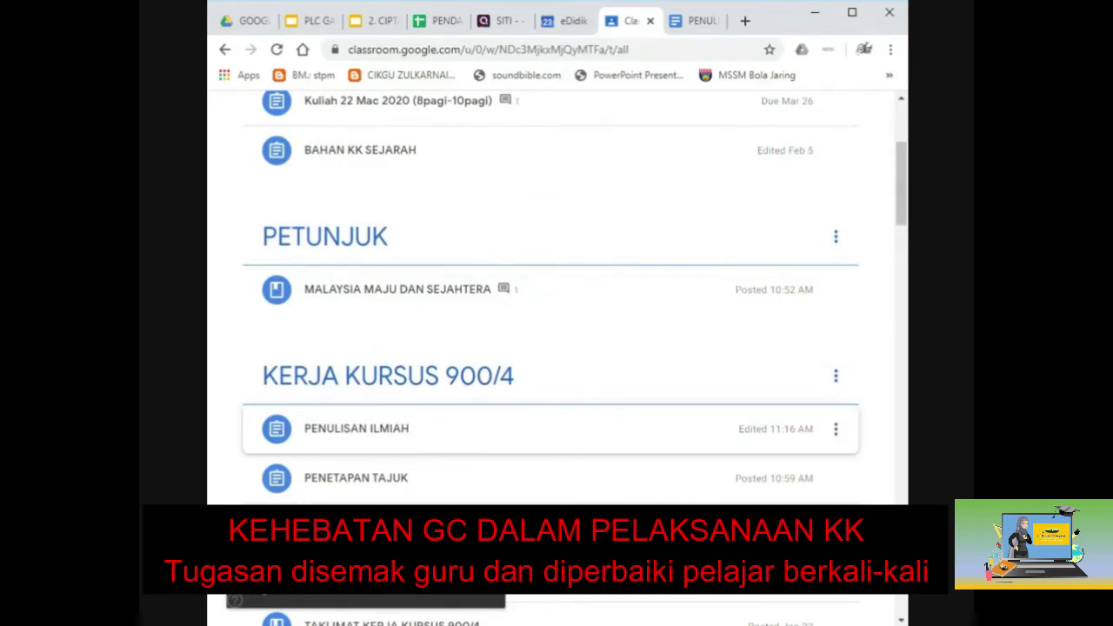
{"action": "scroll", "coordinate": [447, 285], "scroll_direction": "up", "scroll_amount": 3}
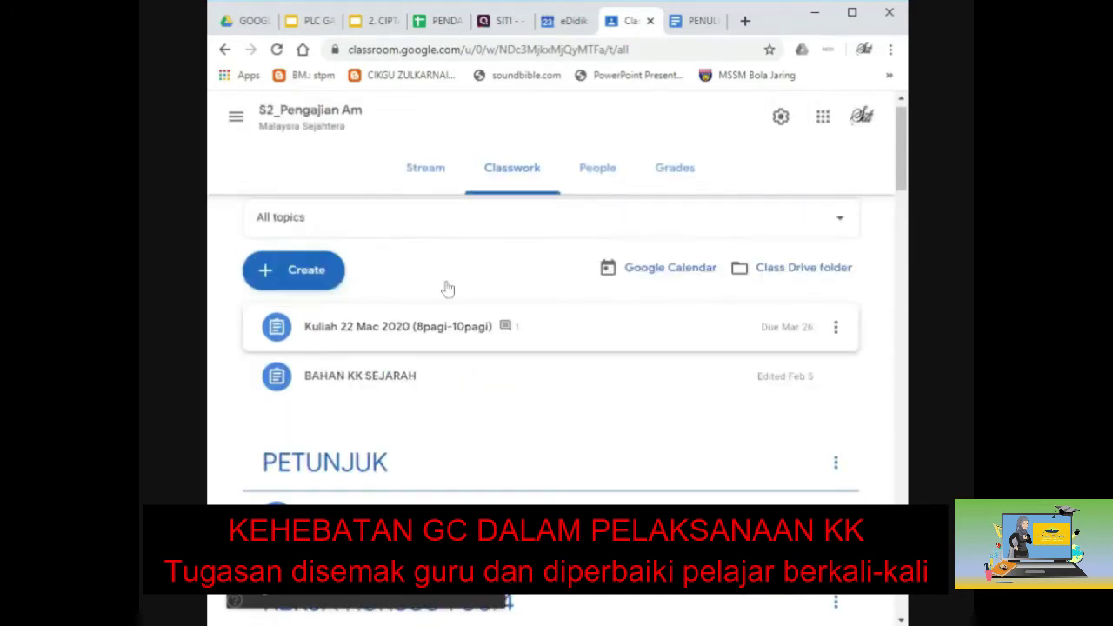
{"action": "scroll", "coordinate": [447, 288], "scroll_direction": "up", "scroll_amount": 1}
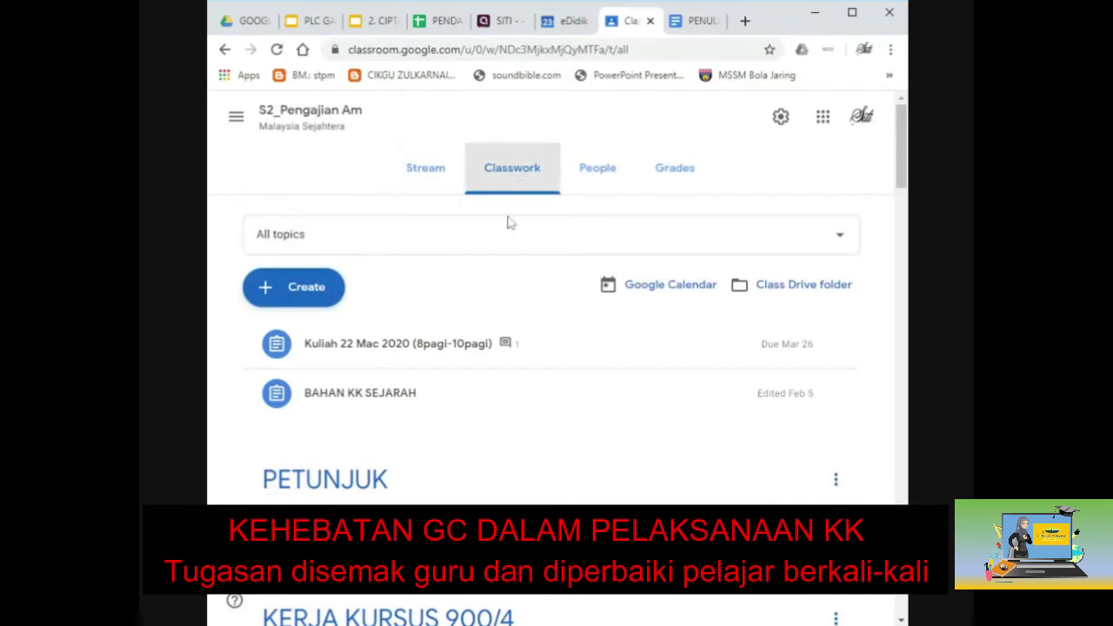
Switch to the PLC GATE : GOOGLE CLASSROOM slides and select topic list items 1–3.
{"action": "left_click", "coordinate": [322, 26]}
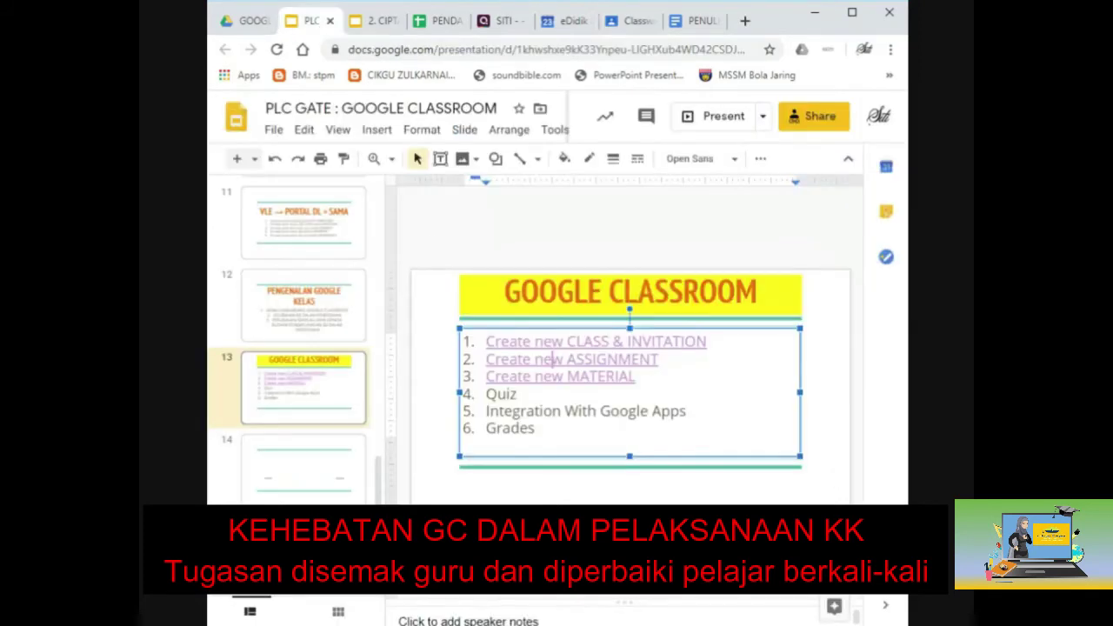
{"action": "left_click_drag", "start_coordinate": [636, 376], "coordinate": [486, 342]}
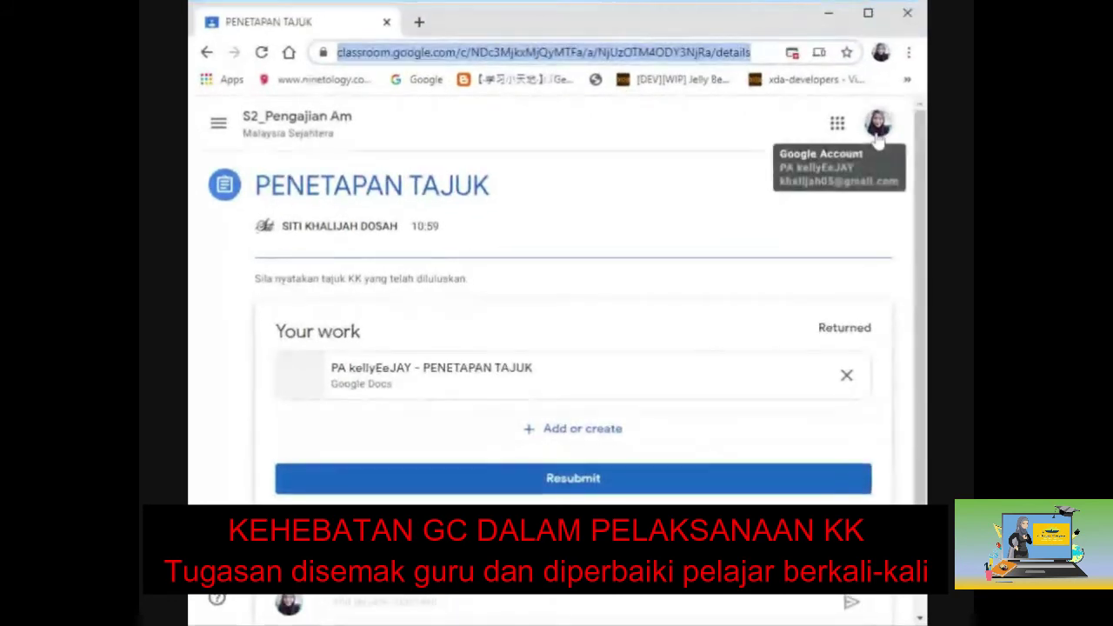
Launch Google Drive in a new tab from the Google apps menu.
{"action": "left_click", "coordinate": [836, 123]}
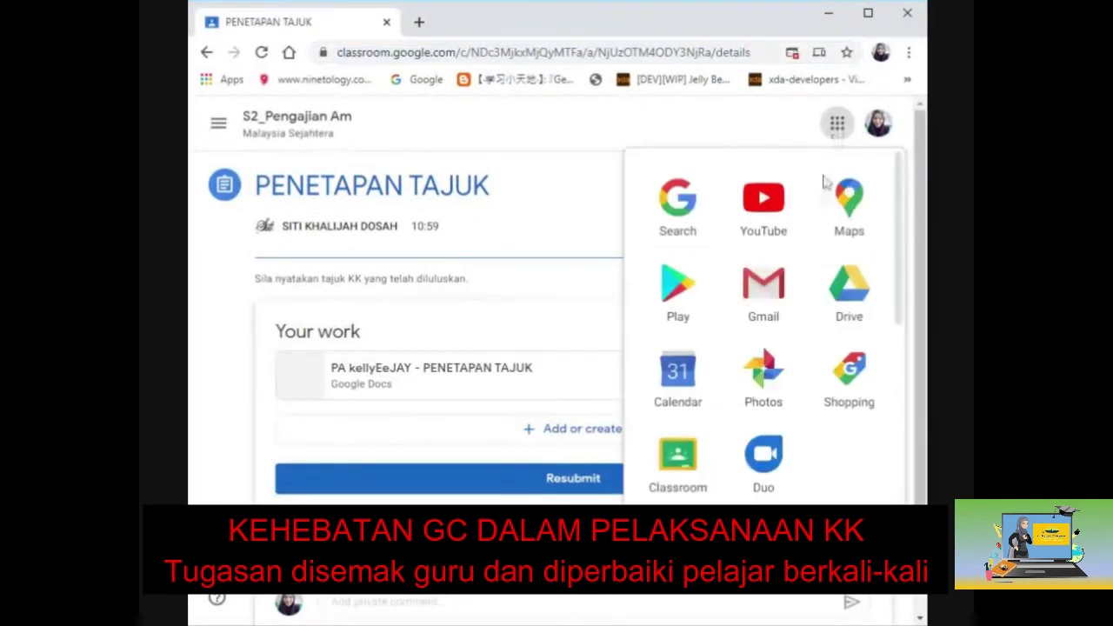
{"action": "left_click", "coordinate": [859, 287]}
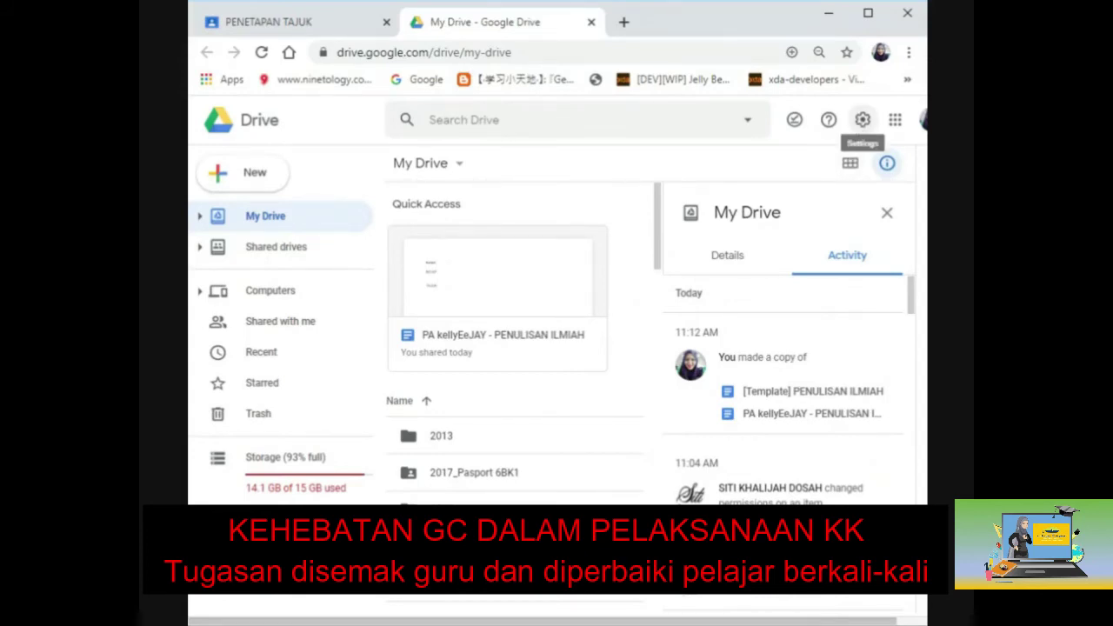
Turn off 'Convert uploads' in Drive Settings and confirm with Done.
{"action": "left_click", "coordinate": [861, 119]}
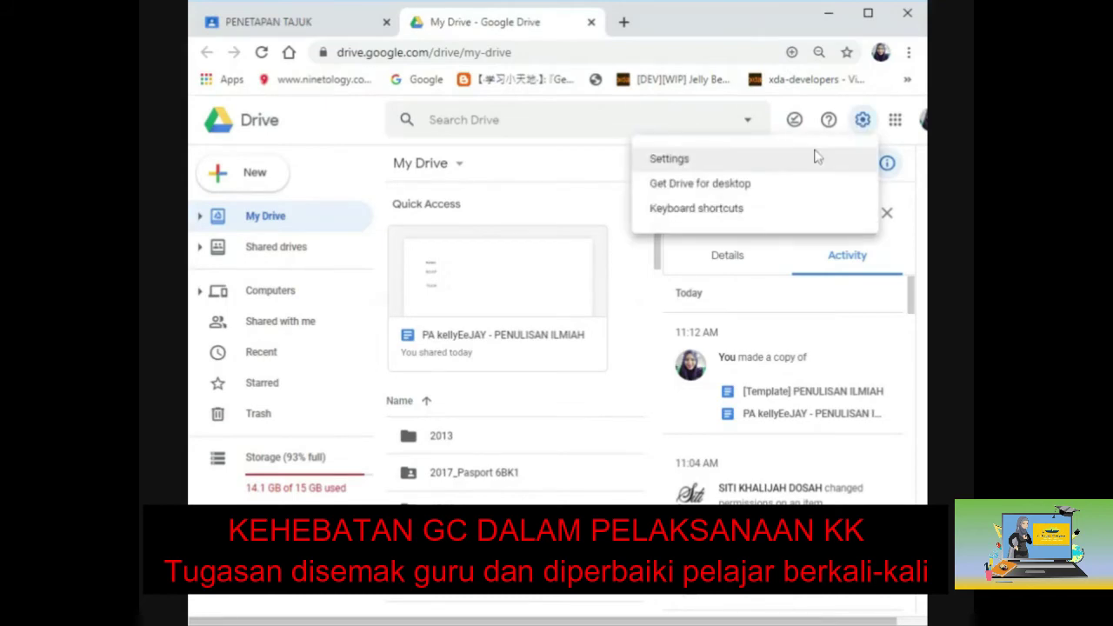
{"action": "left_click", "coordinate": [797, 177]}
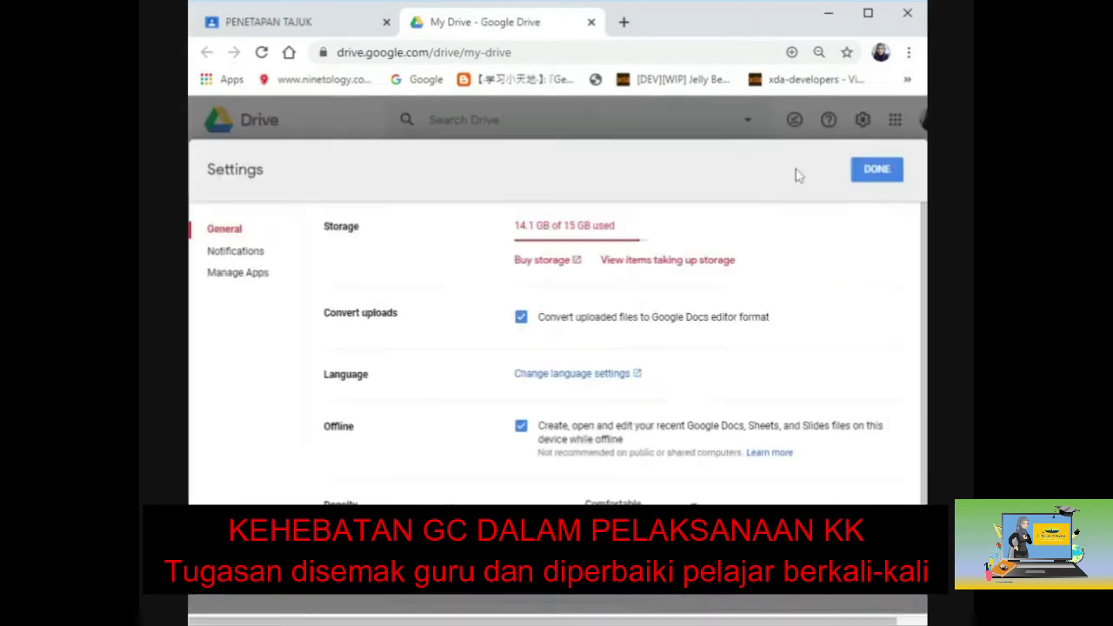
{"action": "left_click", "coordinate": [519, 321]}
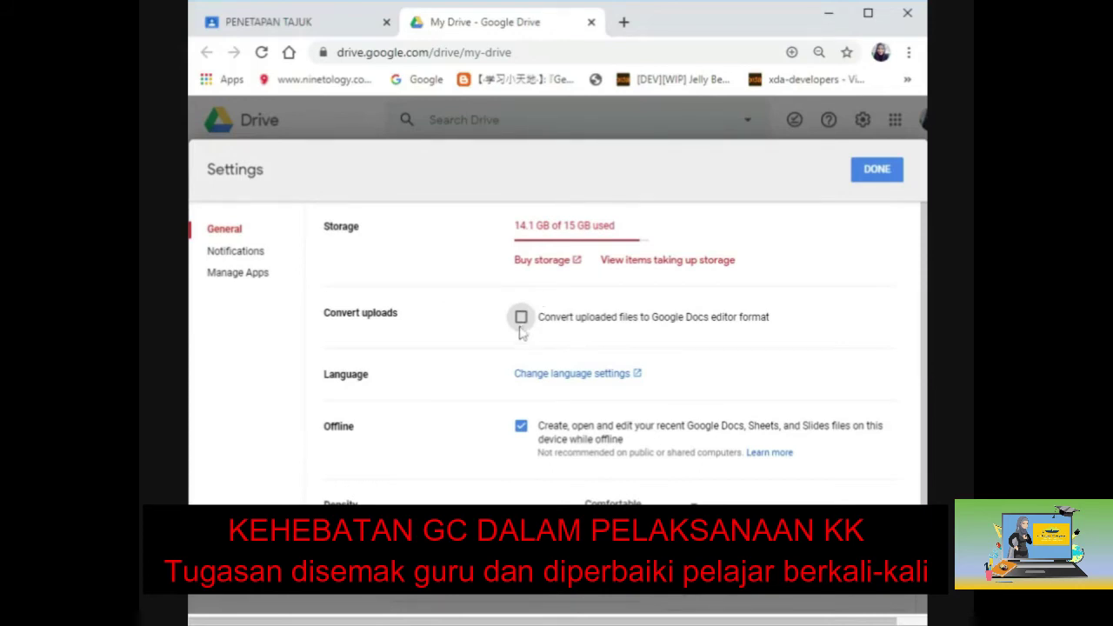
{"action": "left_click", "coordinate": [876, 170]}
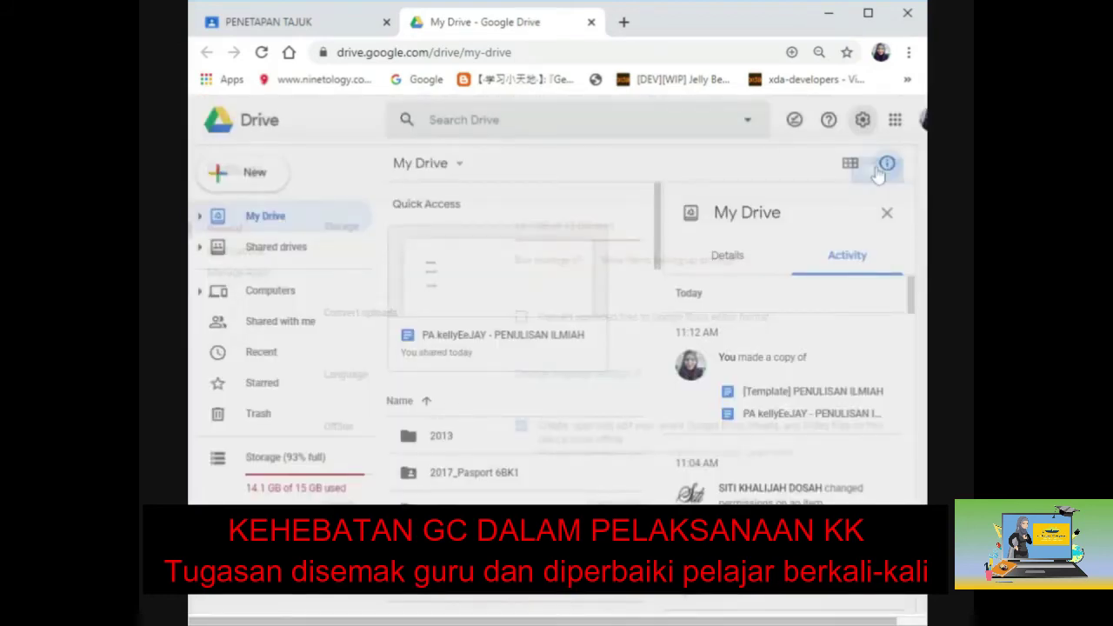
Create a folder named 'AAAA' in My Drive and open it.
{"action": "left_click", "coordinate": [255, 172]}
{"action": "left_click", "coordinate": [266, 181]}
{"action": "type", "text": "AAAA"}
{"action": "left_click", "coordinate": [659, 397]}
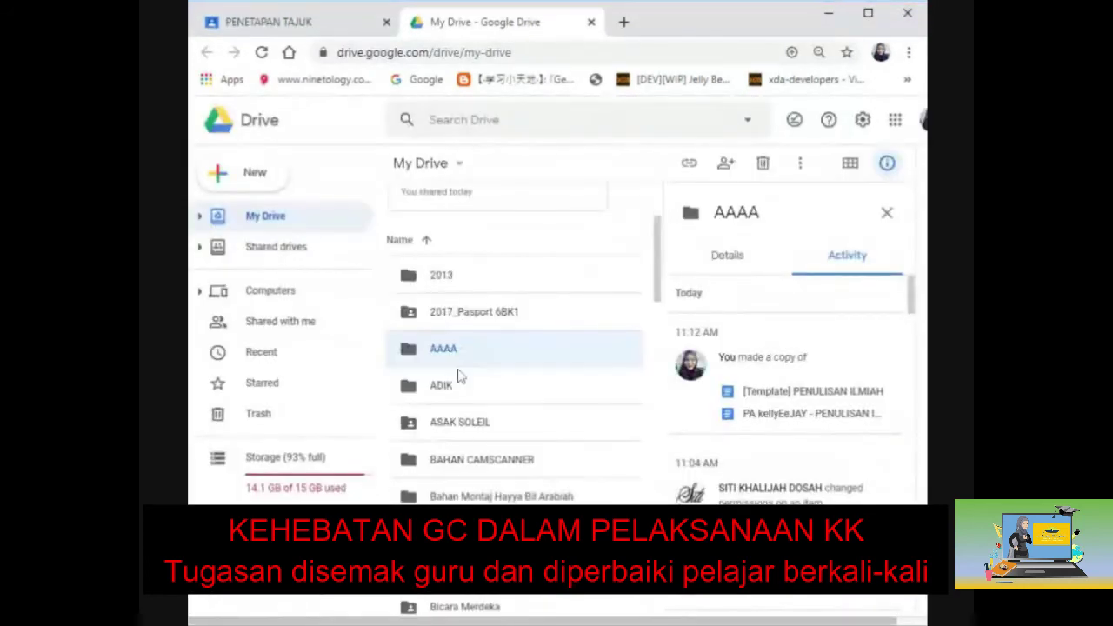
{"action": "scroll", "coordinate": [452, 371], "scroll_direction": "up", "scroll_amount": 2}
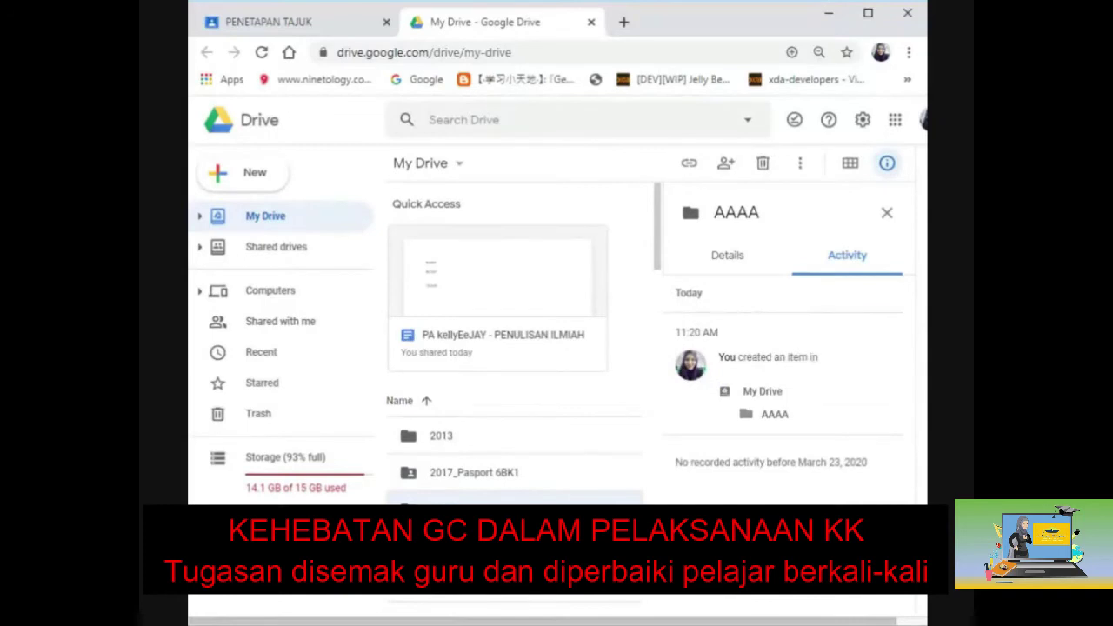
{"action": "key", "text": "Return"}
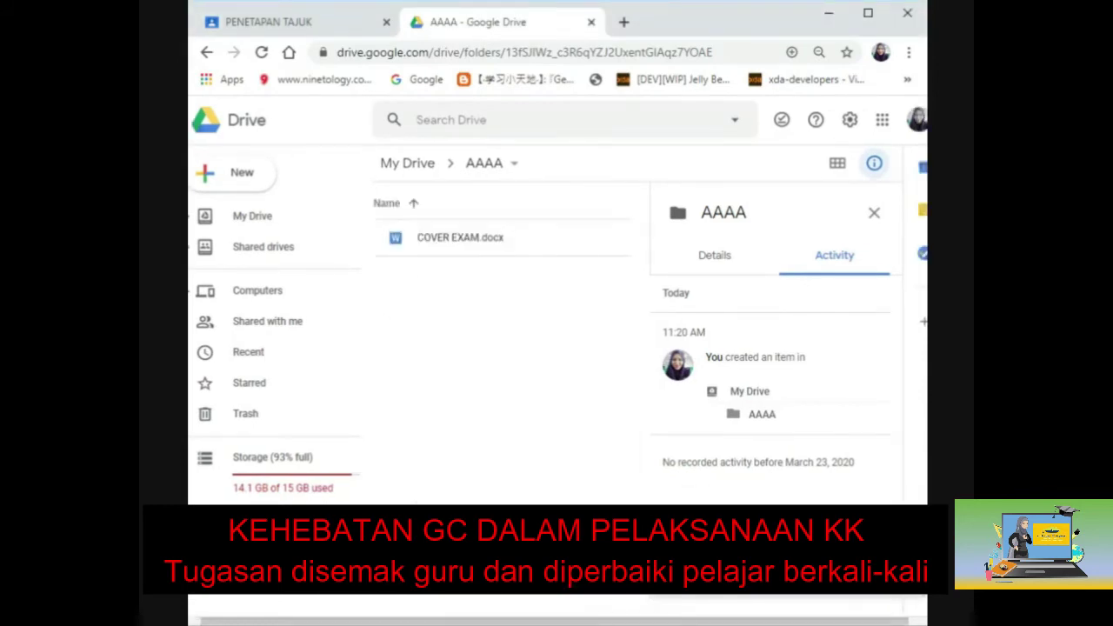
Select COVER EXAM.docx in AAAA and bring up its context menu.
{"action": "left_click", "coordinate": [415, 248]}
{"action": "right_click", "coordinate": [416, 237]}
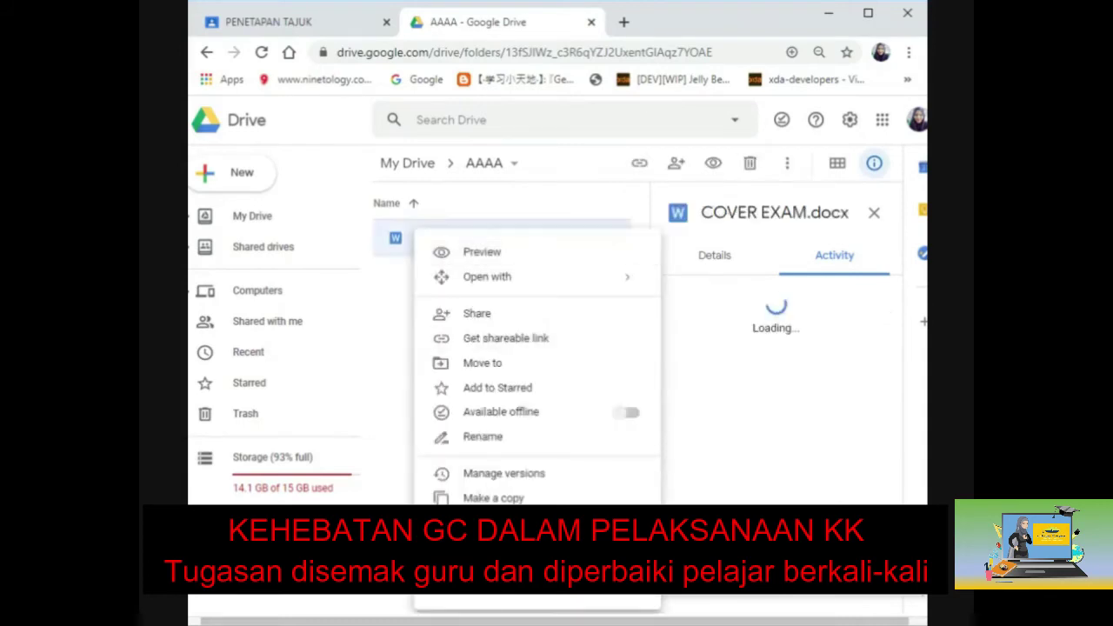
Change the file name from COVER EXAM.docx to COVER KK.docx, then maximize the browser window.
{"action": "left_click", "coordinate": [505, 437]}
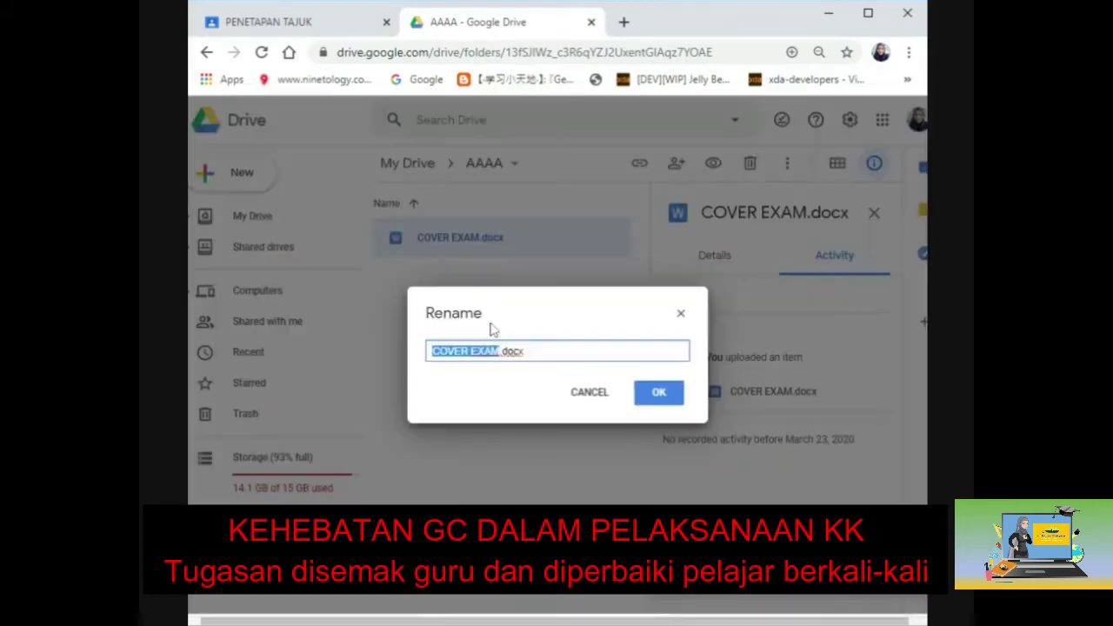
{"action": "left_click", "coordinate": [499, 350]}
{"action": "key", "text": "BackSpace"}
{"action": "key", "text": "BackSpace"}
{"action": "key", "text": "BackSpace"}
{"action": "key", "text": "BackSpace"}
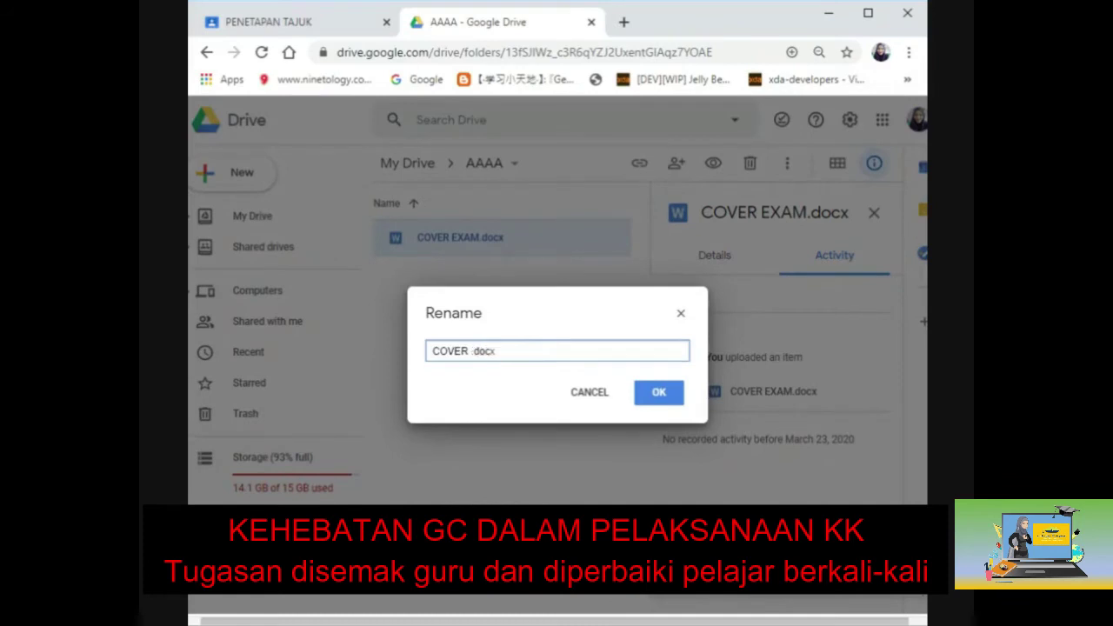
{"action": "type", "text": "KK"}
{"action": "left_click", "coordinate": [651, 392]}
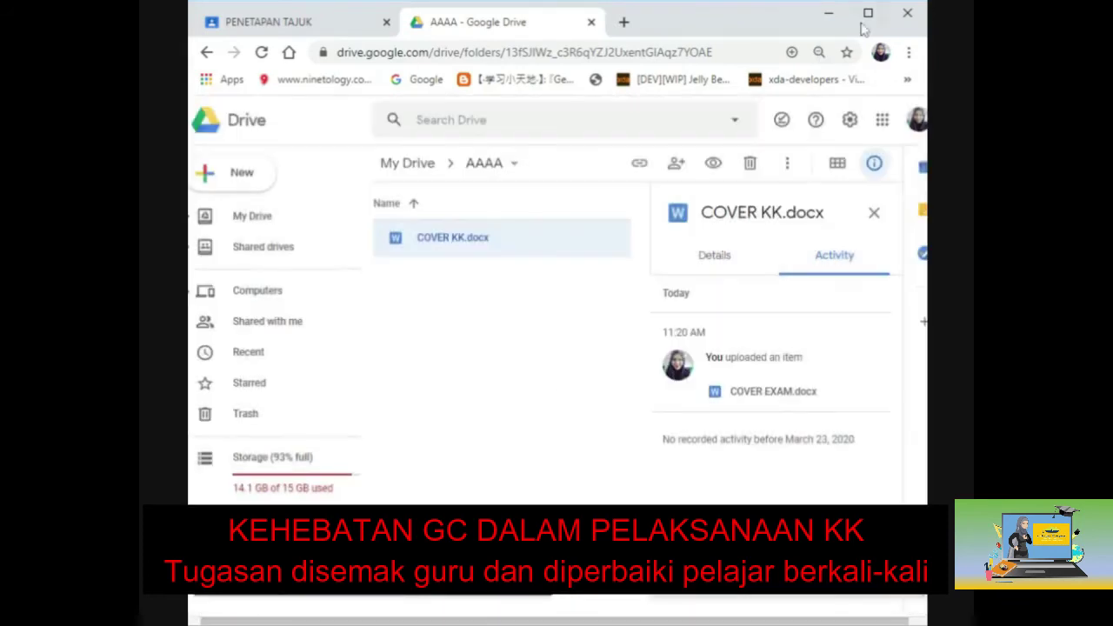
{"action": "left_click", "coordinate": [867, 13]}
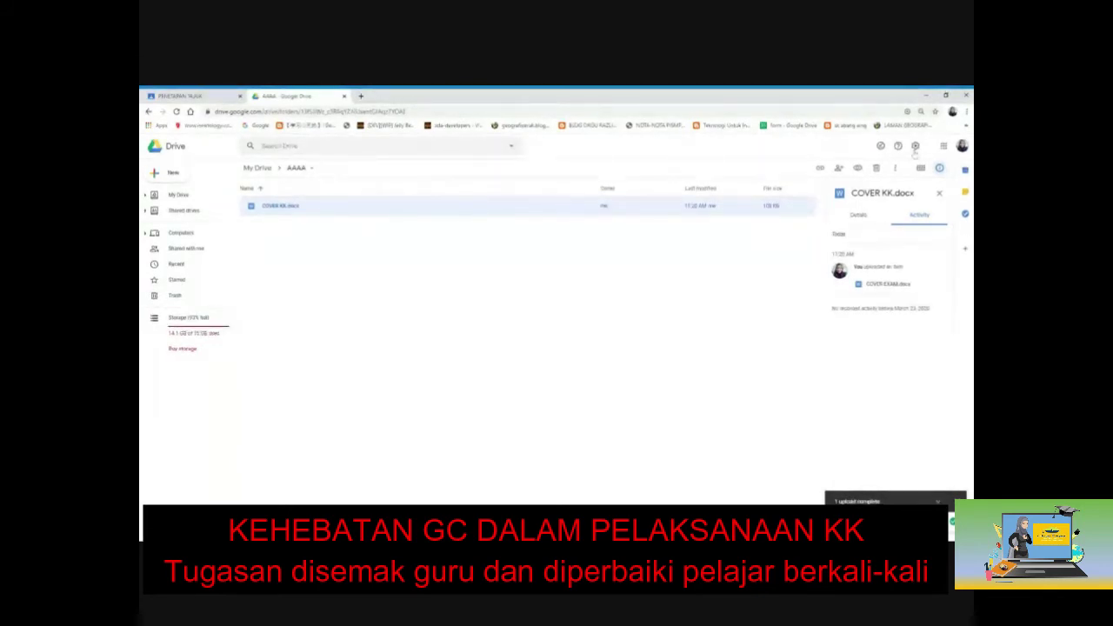
Enable Convert uploads in Drive settings and upload COVER EXAM.docx into the AAAA folder.
{"action": "left_click", "coordinate": [915, 147]}
{"action": "left_click", "coordinate": [839, 167]}
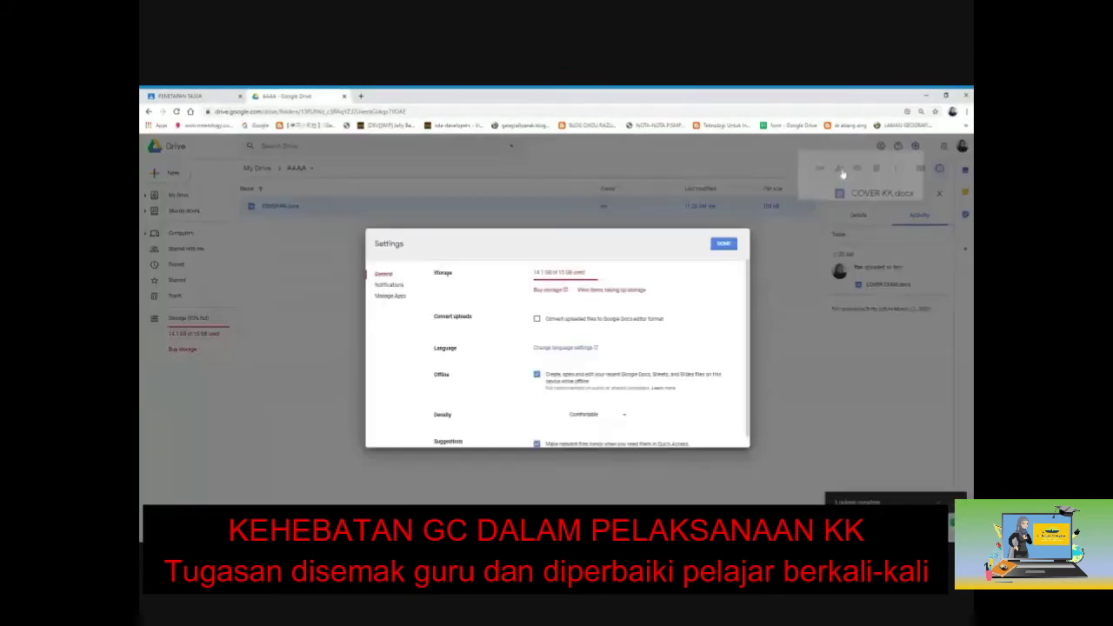
{"action": "left_click", "coordinate": [536, 319]}
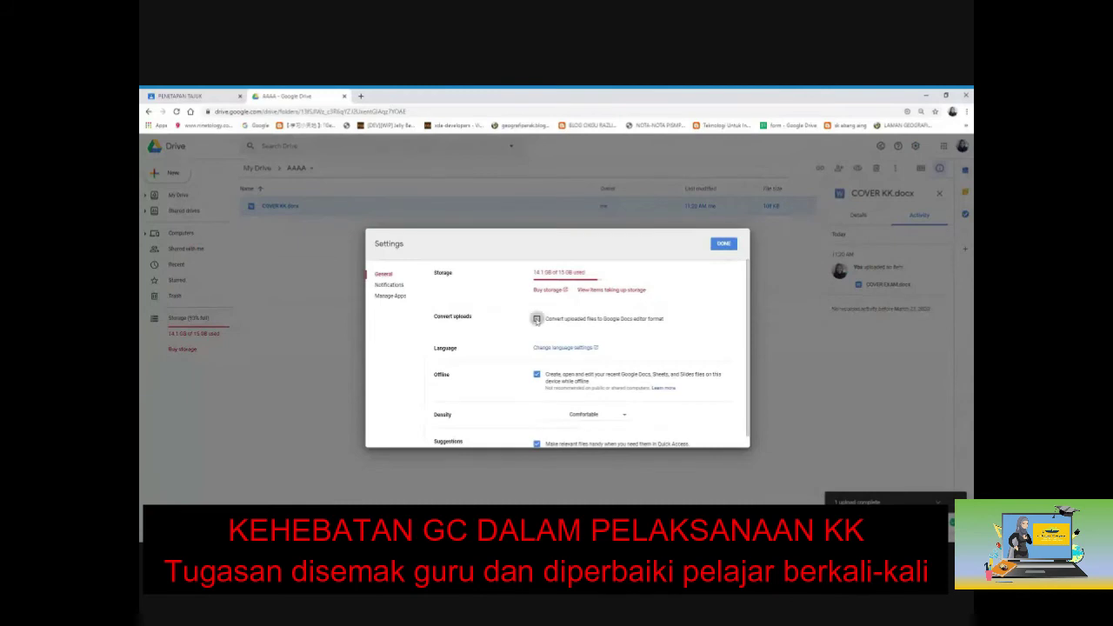
{"action": "left_click", "coordinate": [723, 244]}
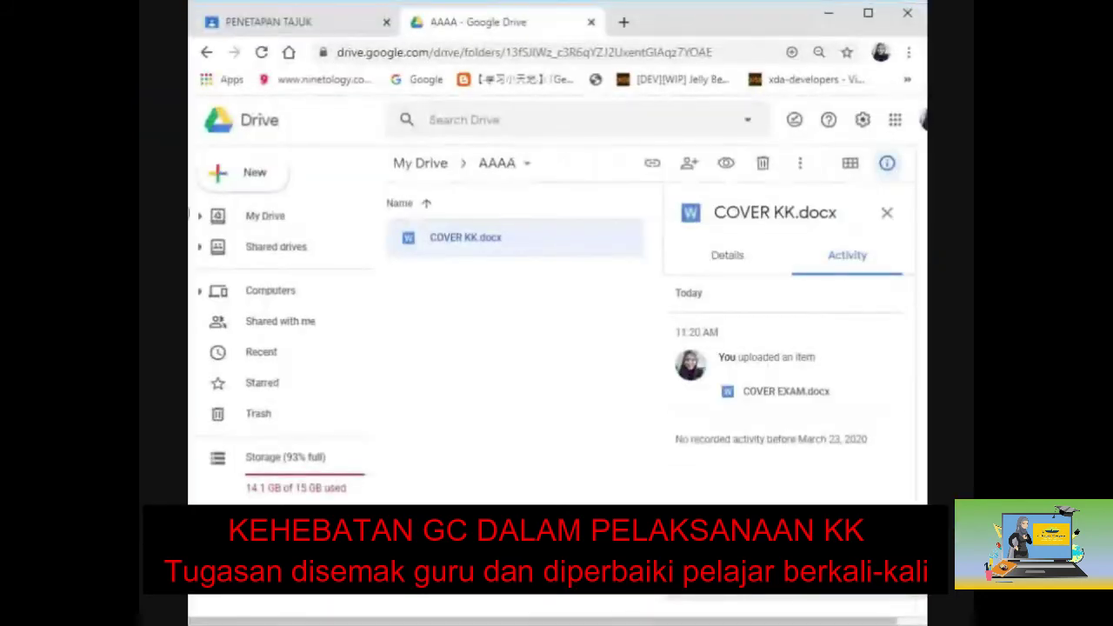
{"action": "left_click_drag", "start_coordinate": [609, 486], "coordinate": [513, 365]}
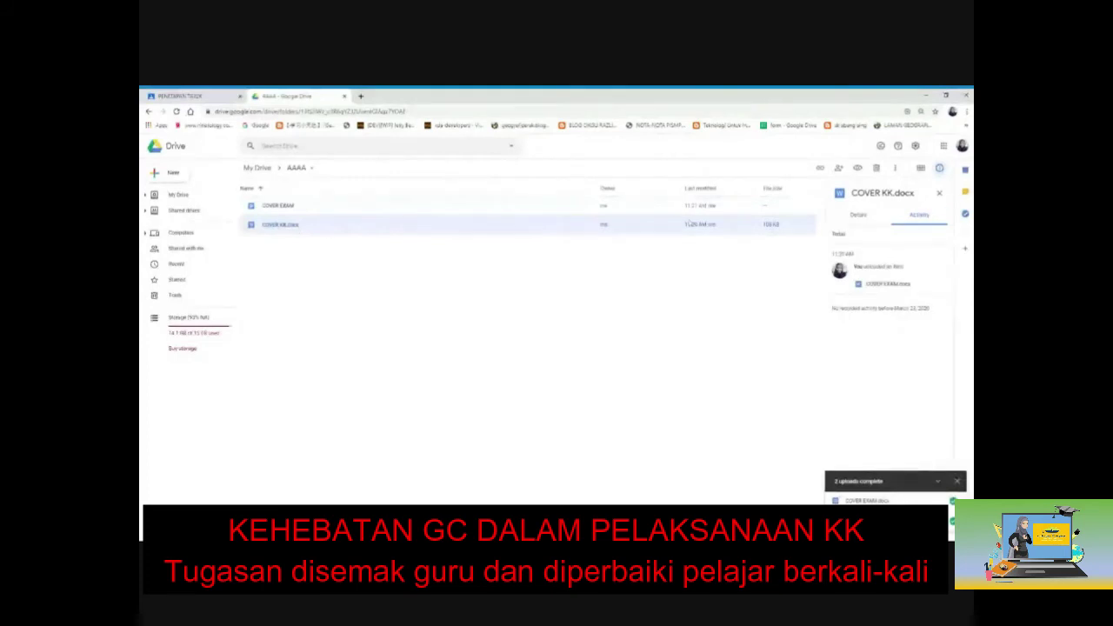
Rename the converted COVER EXAM Google Doc to COVER KK by replacing EXAM with KK.
{"action": "left_click", "coordinate": [356, 208]}
{"action": "right_click", "coordinate": [352, 209]}
{"action": "left_click", "coordinate": [398, 315]}
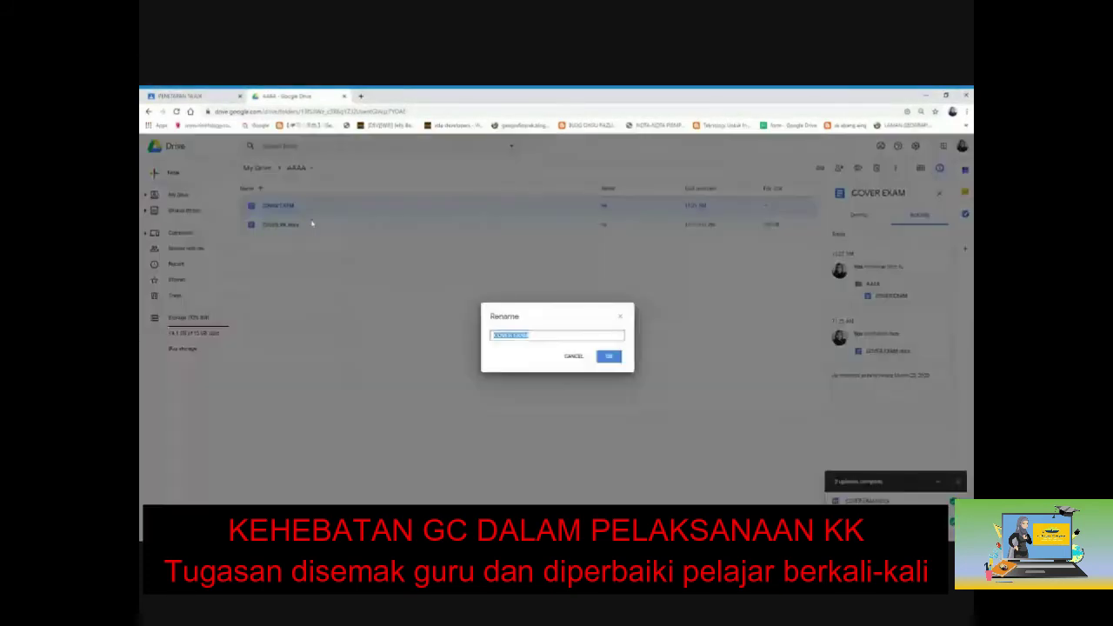
{"action": "key", "text": "End"}
{"action": "key", "text": "BackSpace"}
{"action": "key", "text": "BackSpace"}
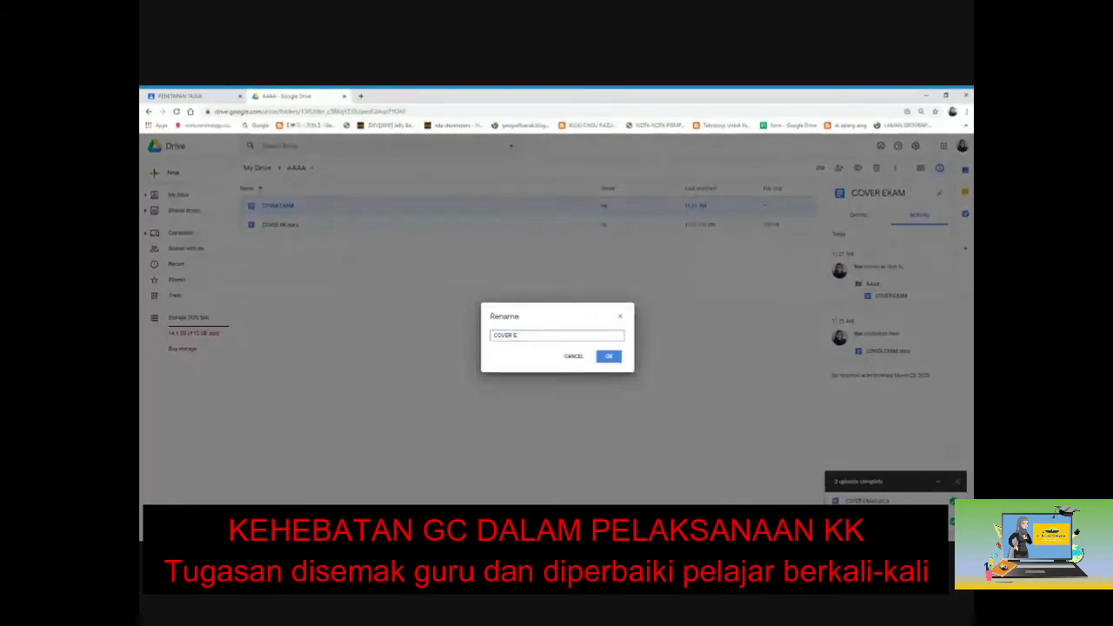
{"action": "type", "text": "KK"}
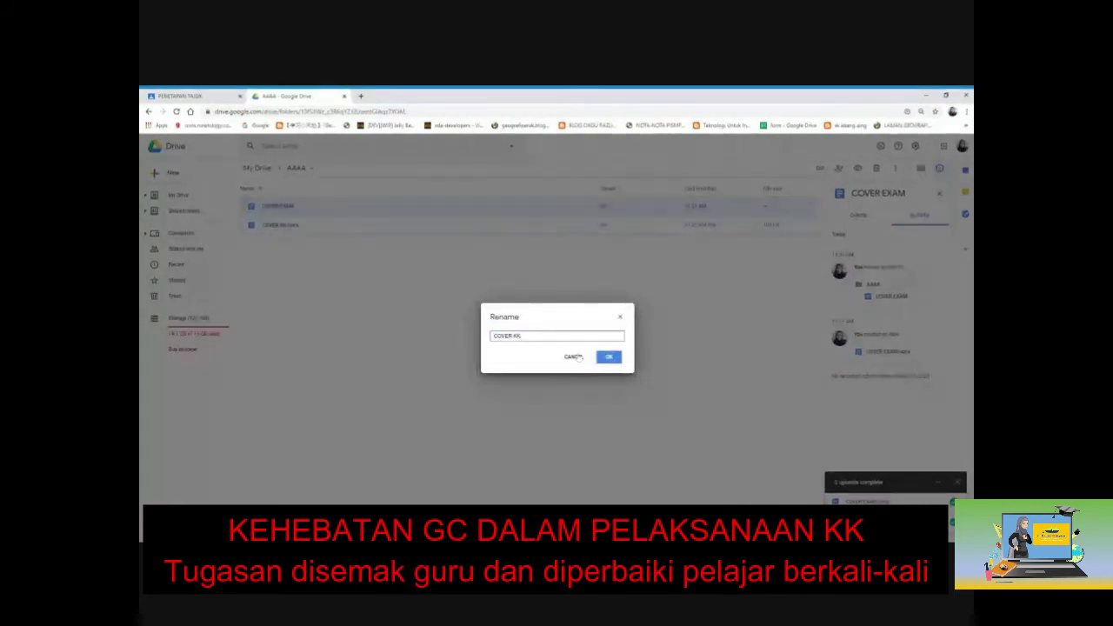
{"action": "left_click", "coordinate": [609, 357]}
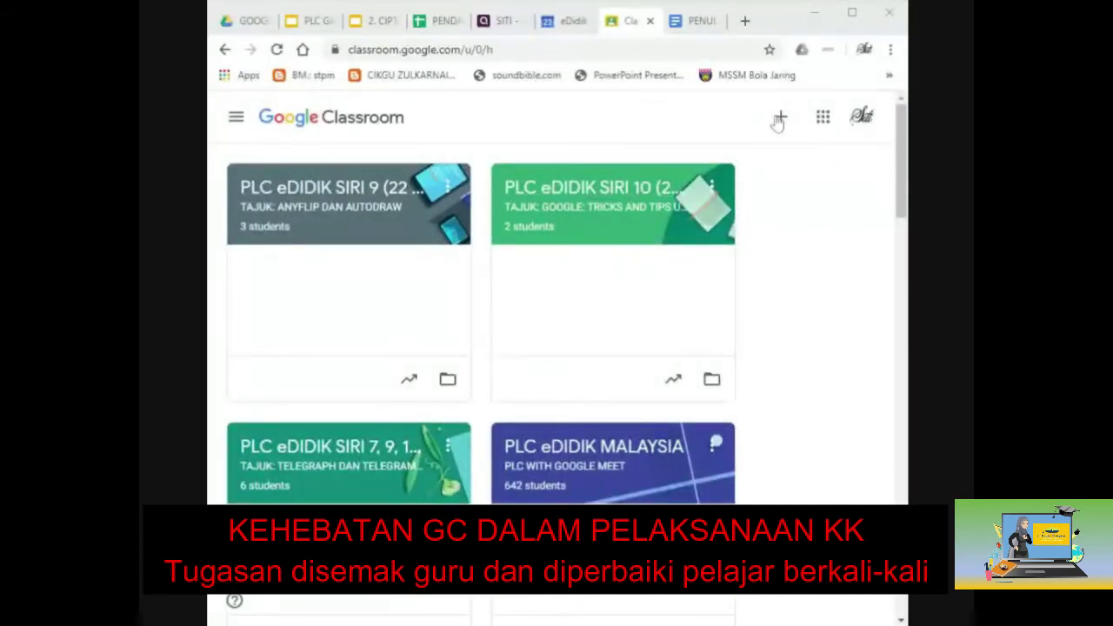
Paste the teacher's class code into Join class to join pengajian am and open its stream.
{"action": "left_click", "coordinate": [781, 118]}
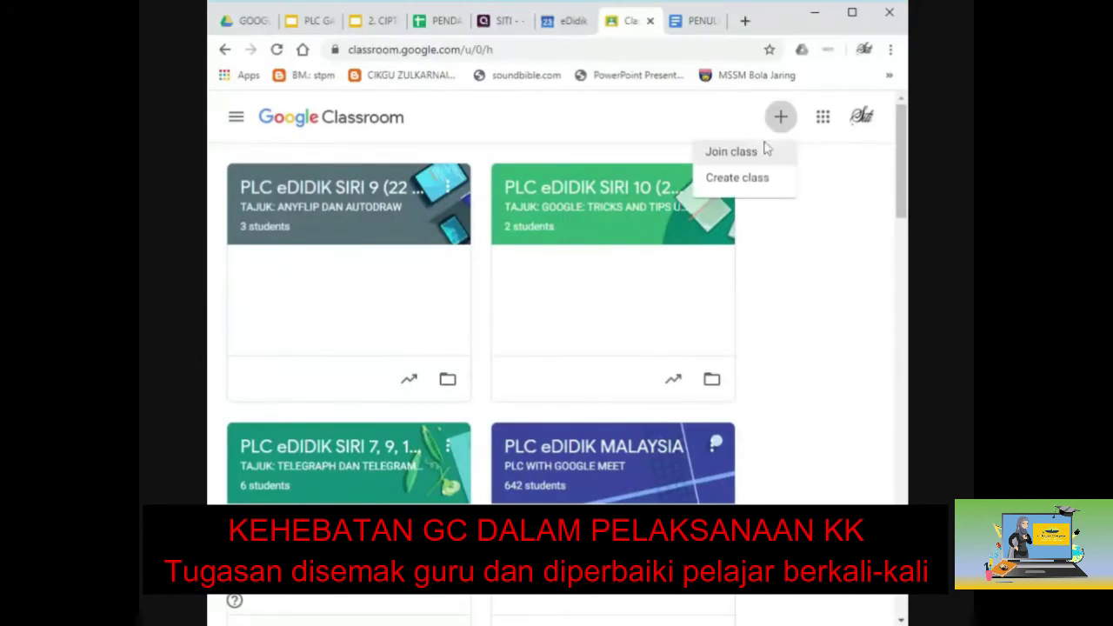
{"action": "left_click", "coordinate": [730, 152]}
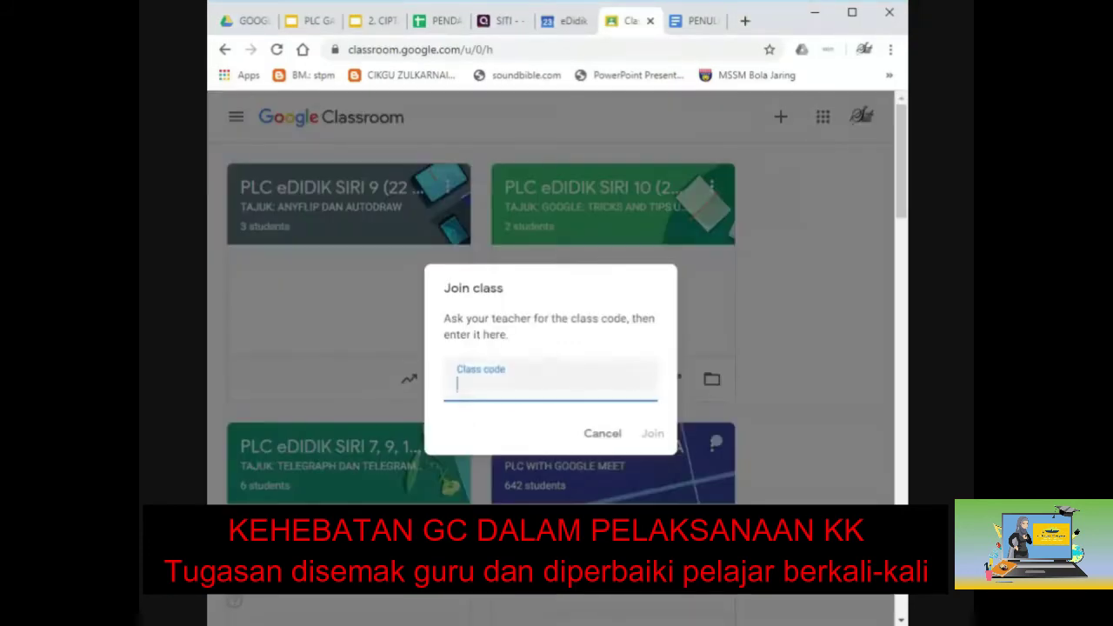
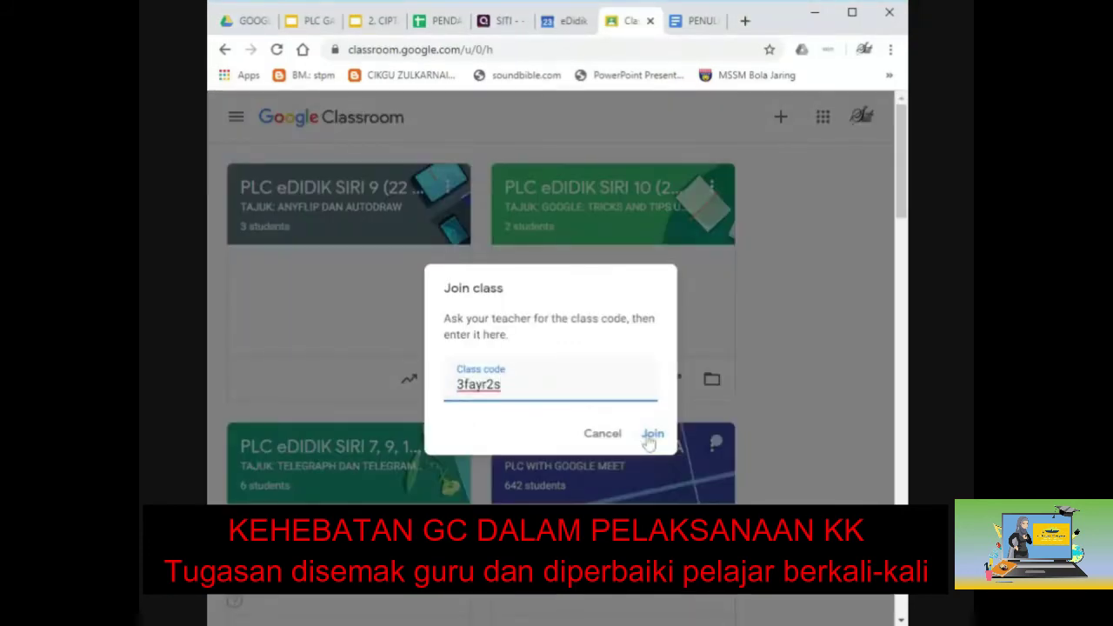
{"action": "left_click", "coordinate": [651, 434]}
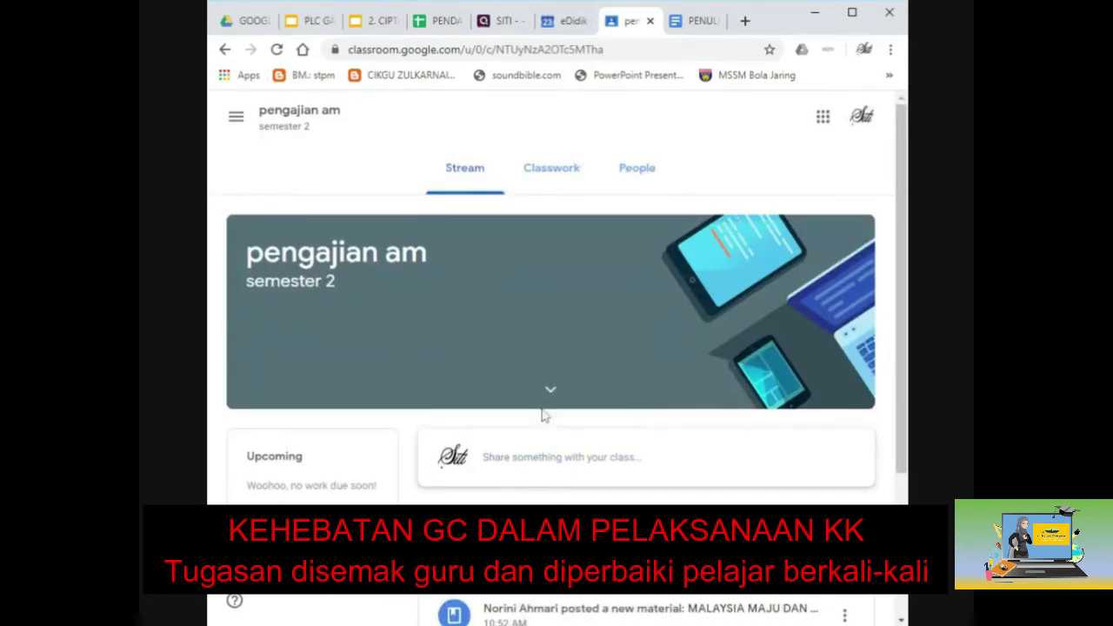
{"action": "left_click", "coordinate": [206, 440]}
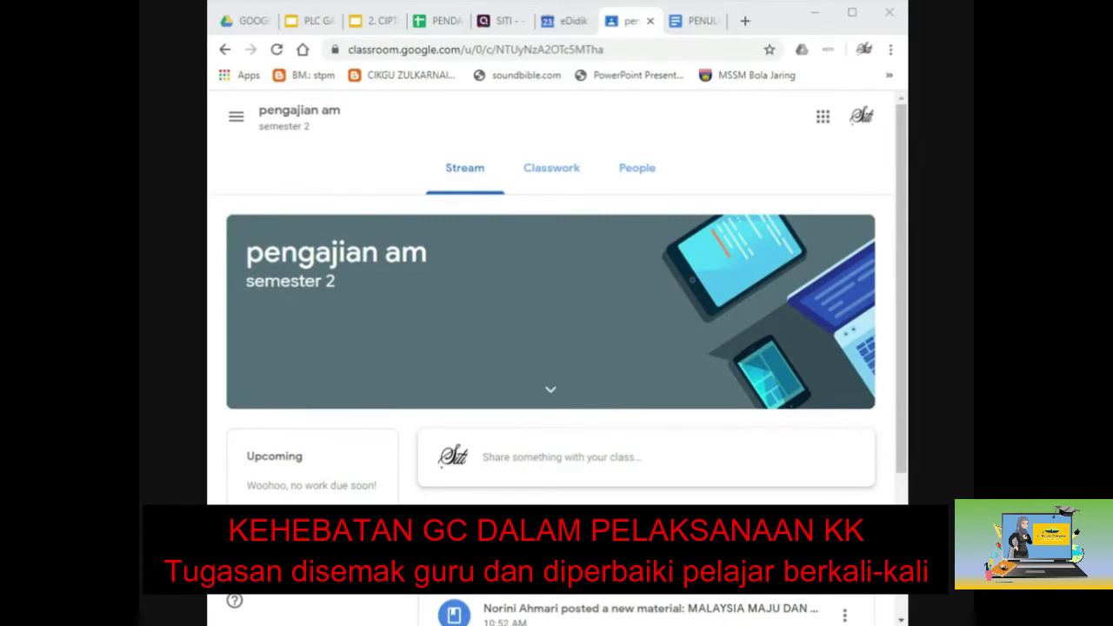
On the Classwork page, dismiss the tip and expand the penetapan tajuk assignment.
{"action": "left_click", "coordinate": [563, 184]}
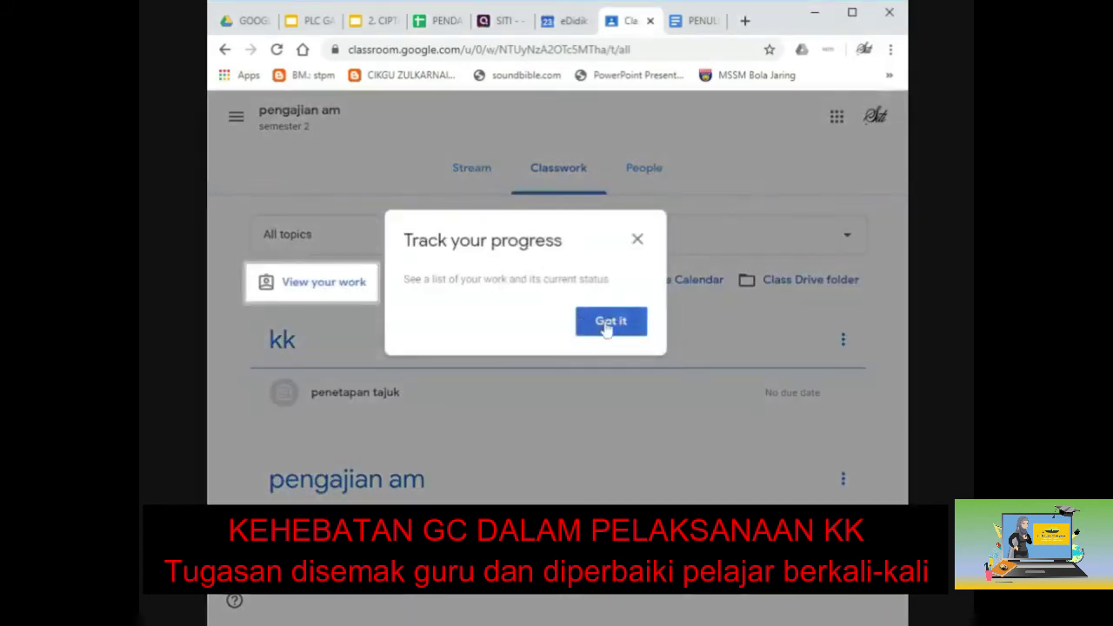
{"action": "left_click", "coordinate": [607, 327]}
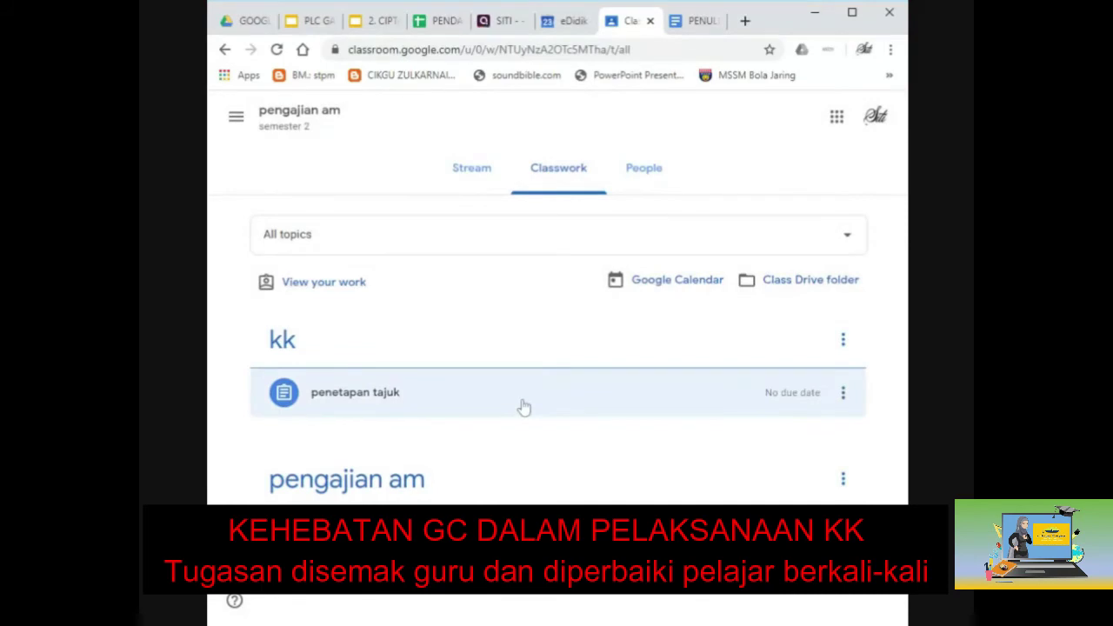
{"action": "left_click", "coordinate": [383, 393]}
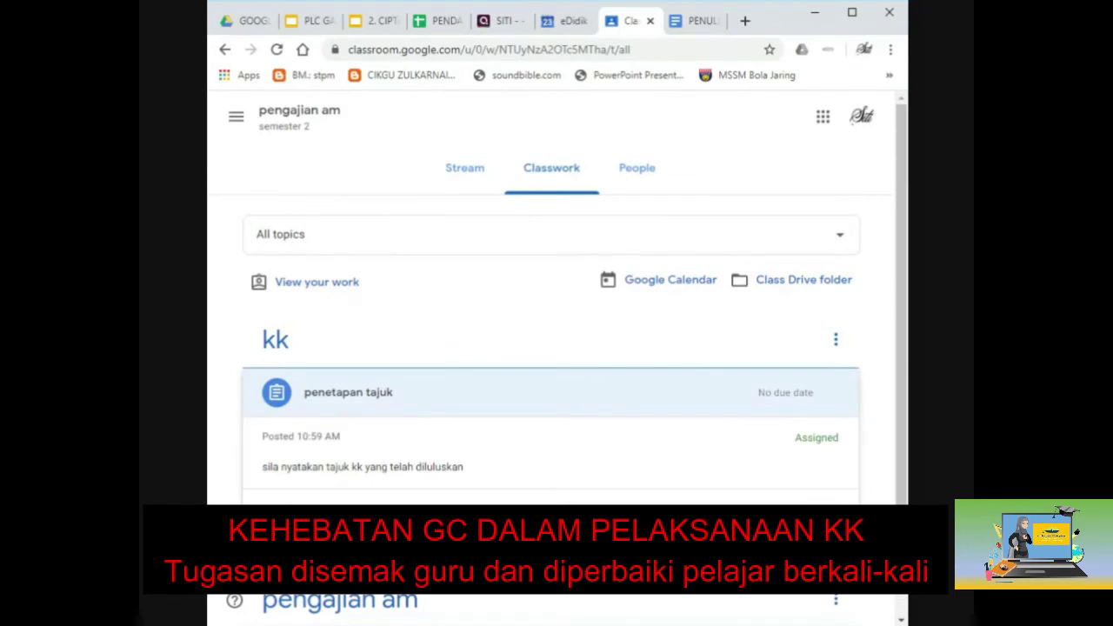
{"action": "scroll", "coordinate": [413, 434], "scroll_direction": "down", "scroll_amount": 1}
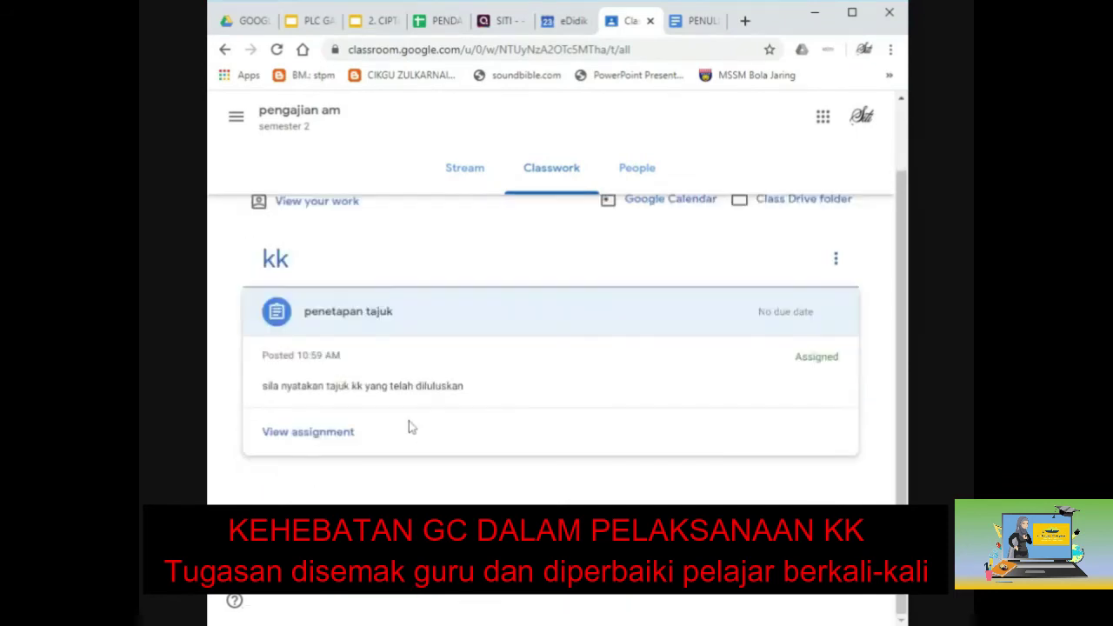
{"action": "scroll", "coordinate": [412, 426], "scroll_direction": "up", "scroll_amount": 1}
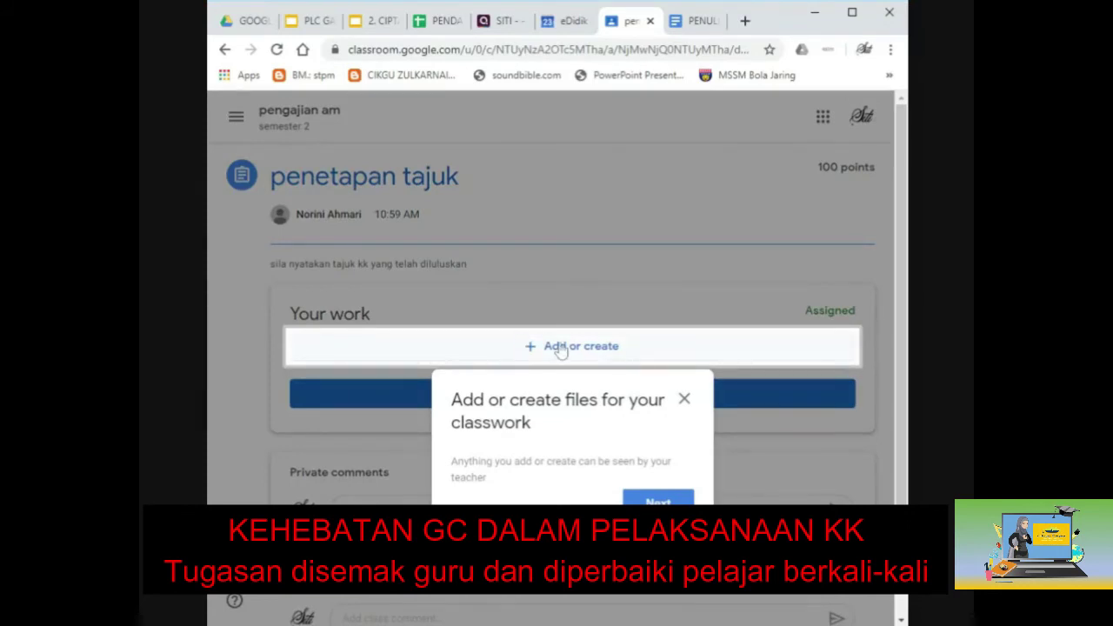
Use Add or create to make a new Google Doc attached to penetapan tajuk, dismissing the tips.
{"action": "left_click", "coordinate": [560, 348]}
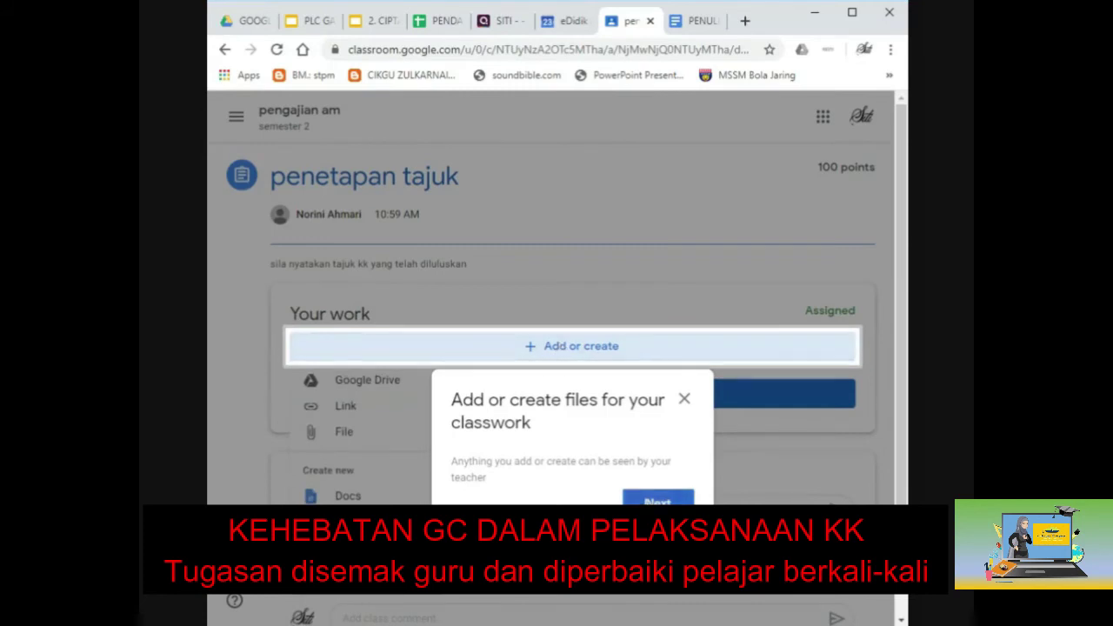
{"action": "left_click", "coordinate": [489, 390]}
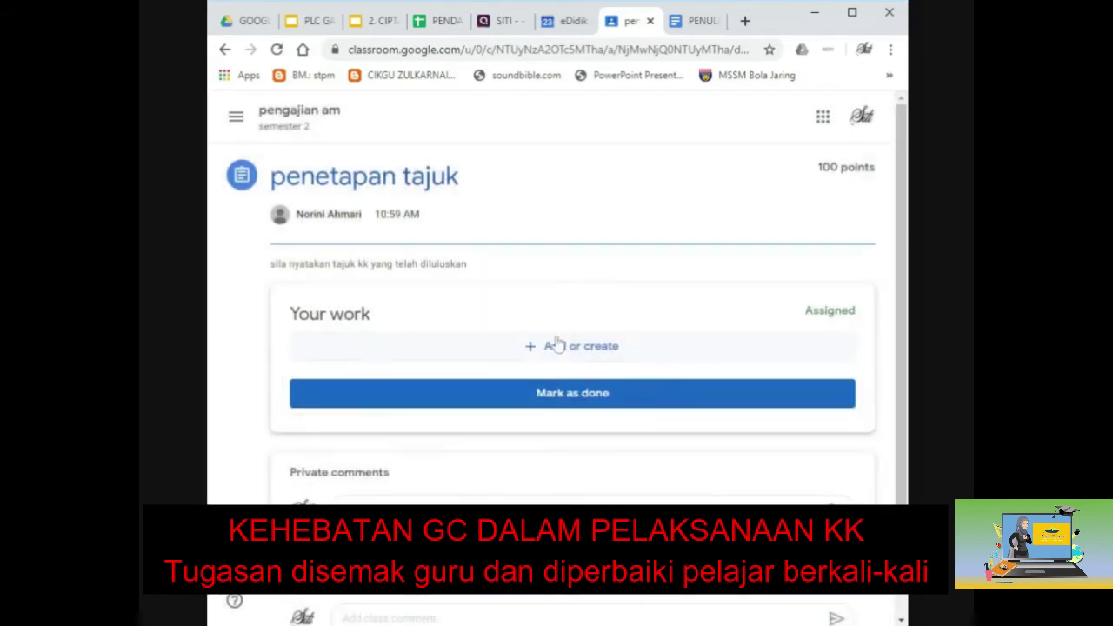
{"action": "left_click", "coordinate": [557, 346]}
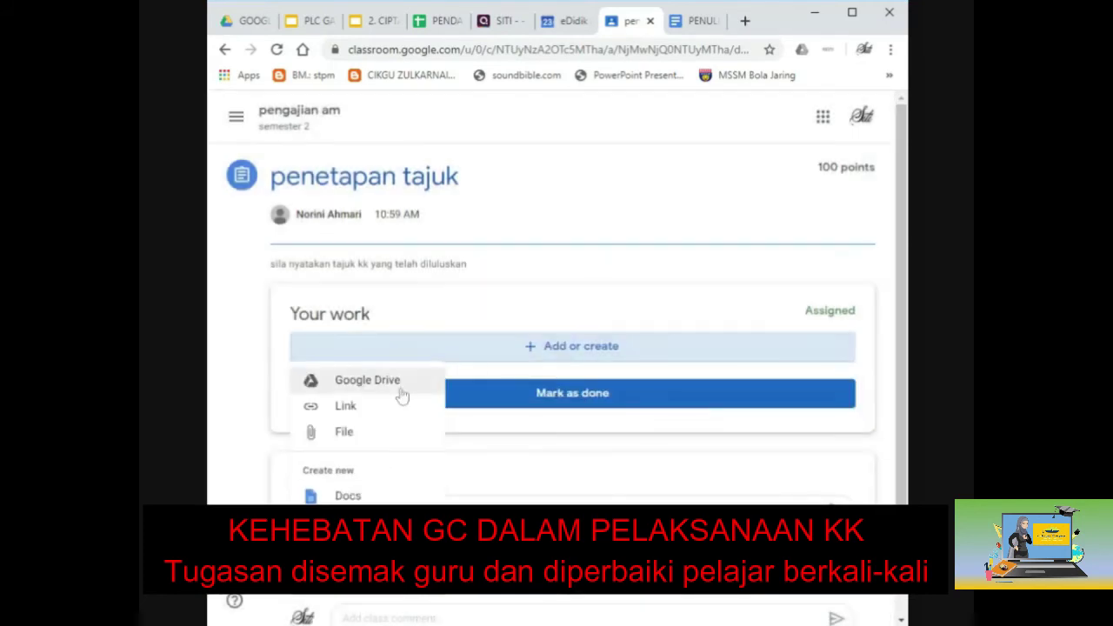
{"action": "left_click", "coordinate": [350, 496]}
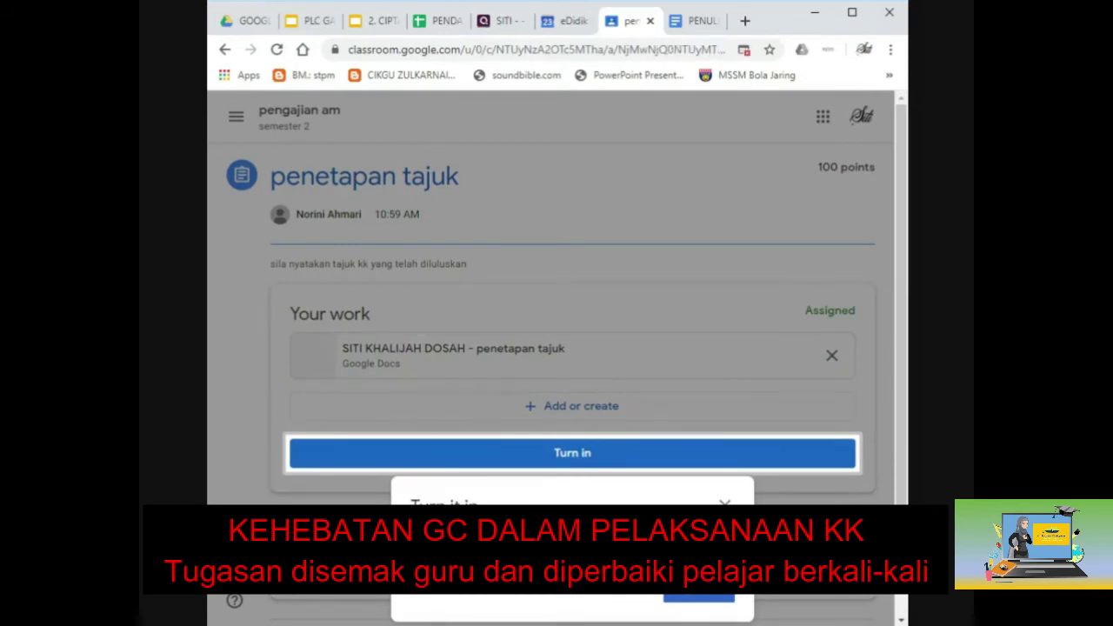
{"action": "left_click", "coordinate": [681, 598]}
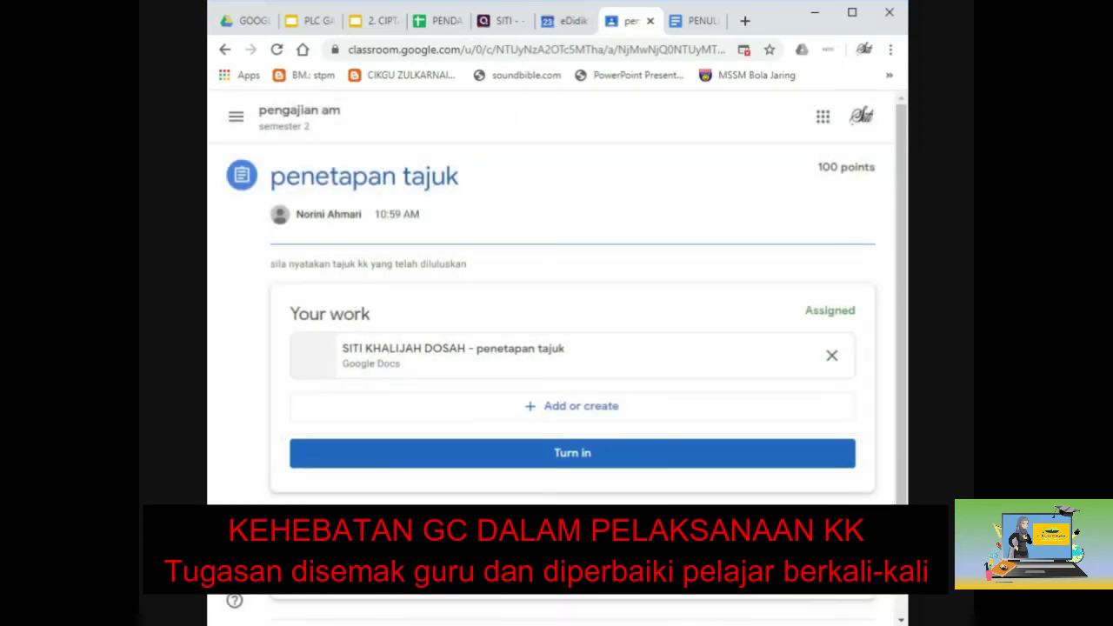
In the attached Doc, type lines for the student's name, IC number, and 'Tajuk : belum ada'.
{"action": "left_click", "coordinate": [538, 366]}
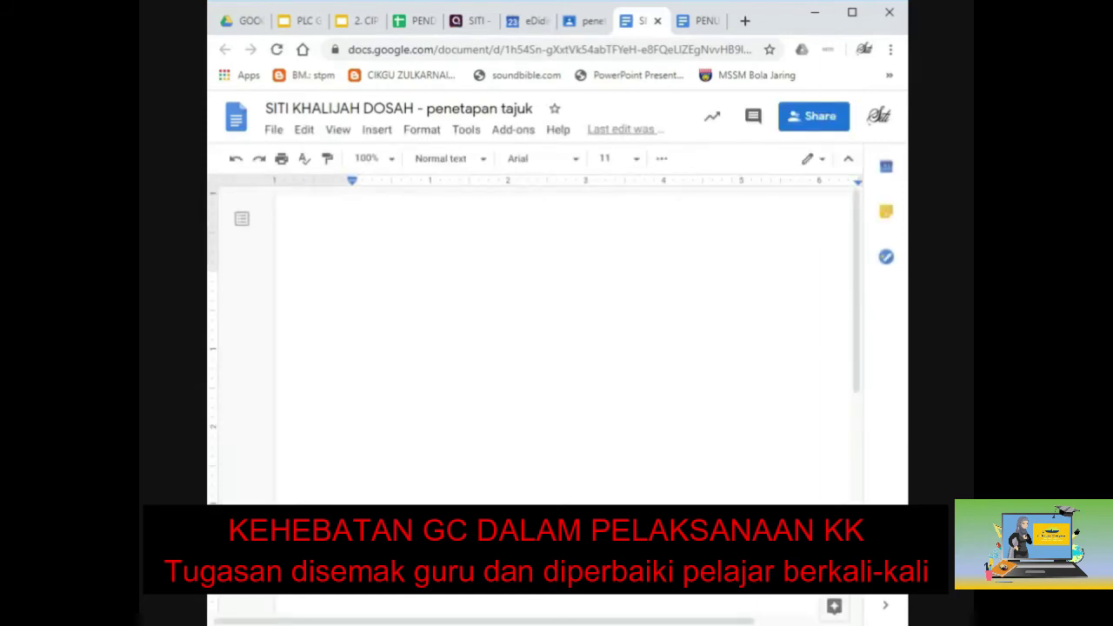
{"action": "type", "text": "nAMA  : "}
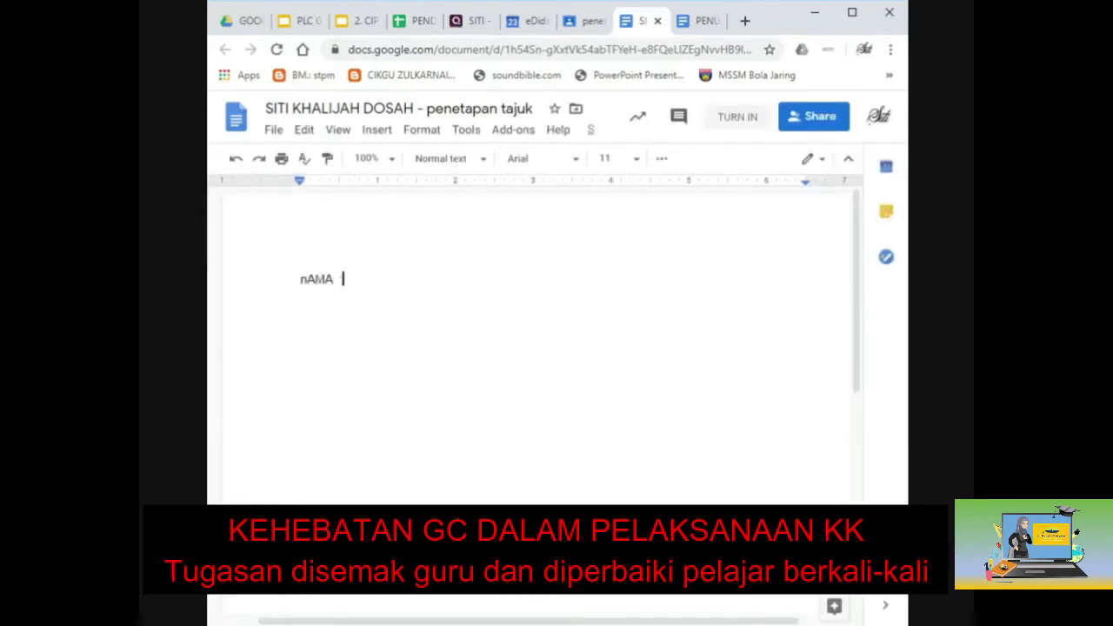
{"action": "type", "text": "khalijah"}
{"action": "key", "text": "Return"}
{"action": "type", "text": "No KP"}
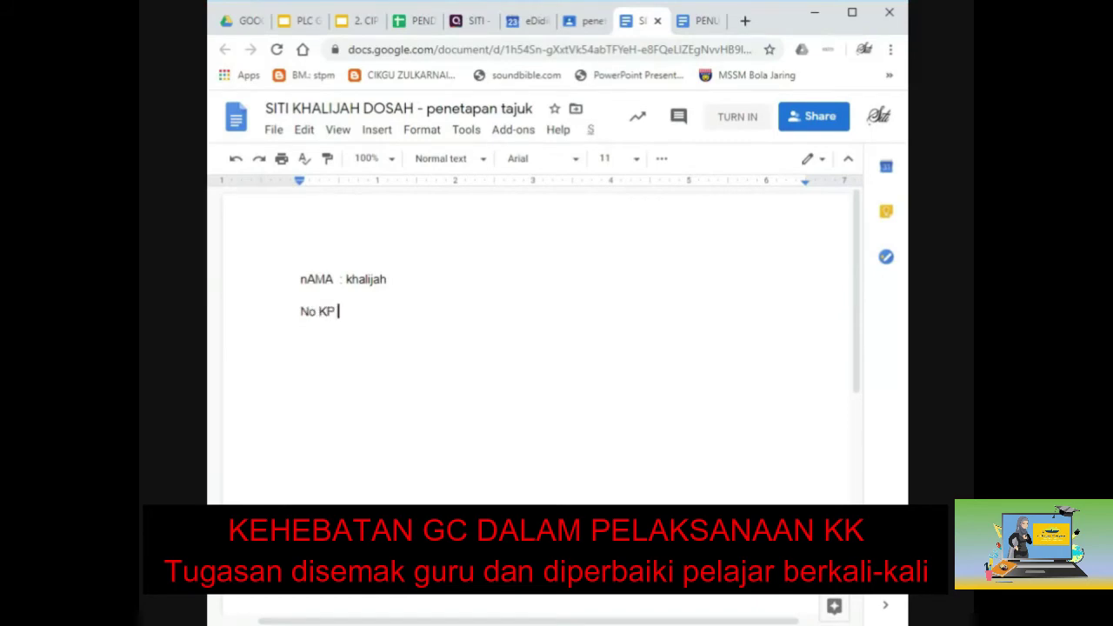
{"action": "type", "text": " : 123456-12-1234"}
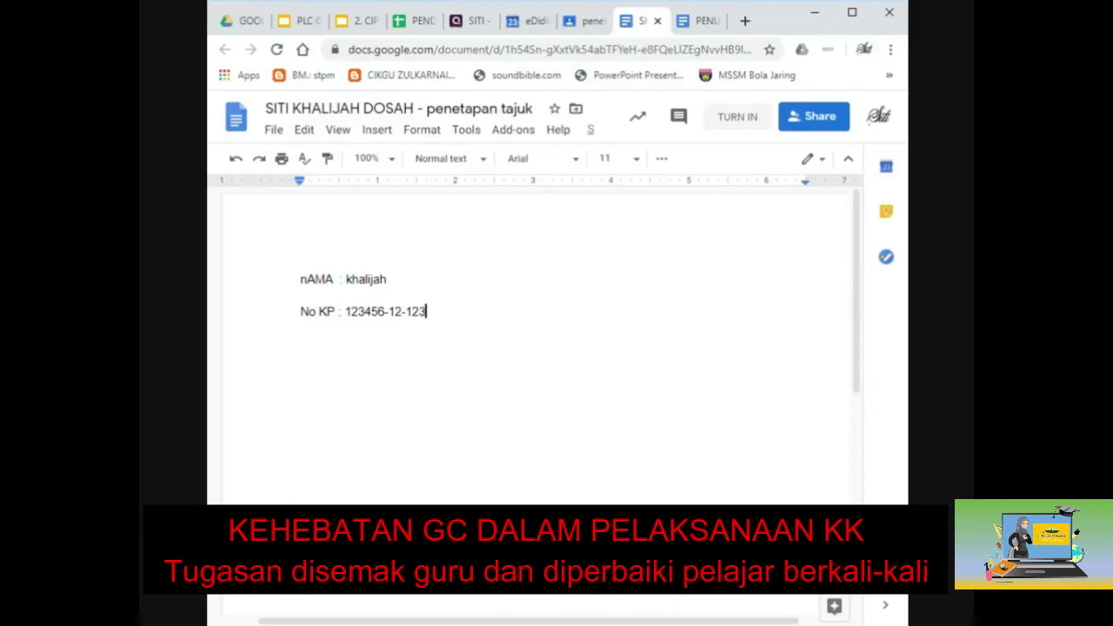
{"action": "key", "text": "Return"}
{"action": "type", "text": "Tajuk"}
{"action": "key", "text": "Tab"}
{"action": "type", "text": ": belum ada"}
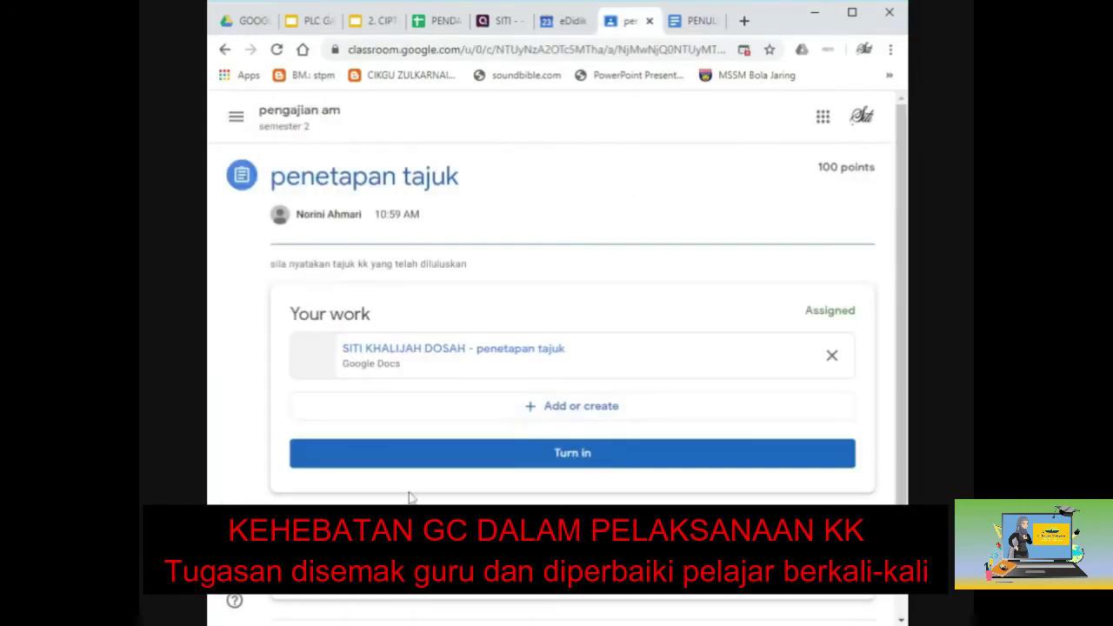
Turn in the penetapan tajuk work, confirm, then reopen the assignment from the stream.
{"action": "left_click", "coordinate": [571, 462]}
{"action": "left_click", "coordinate": [676, 417]}
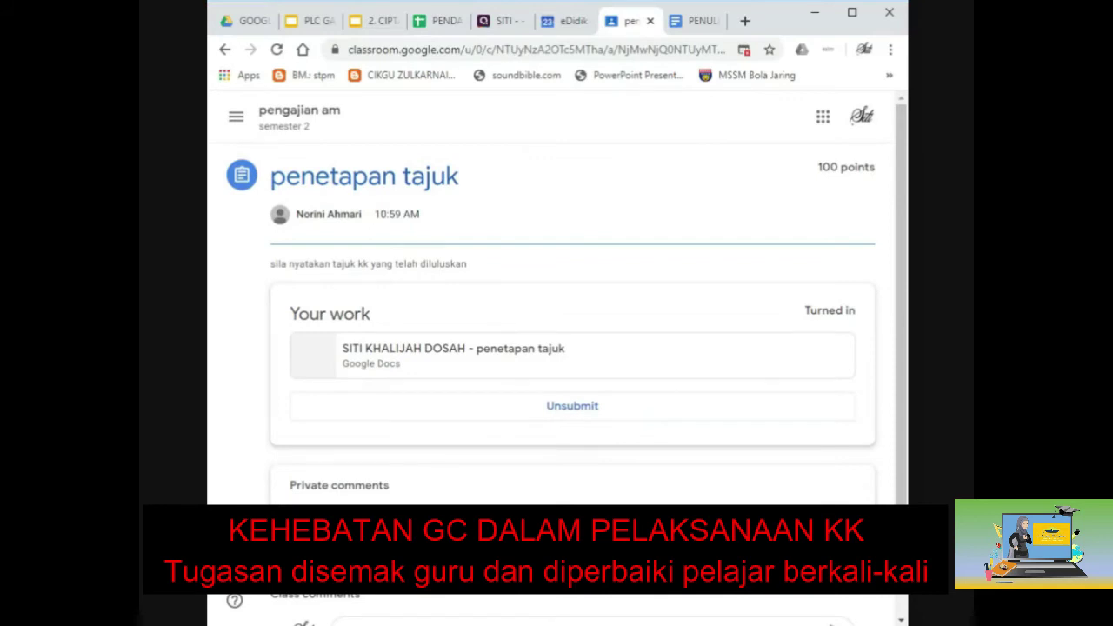
{"action": "key", "text": "alt+Left"}
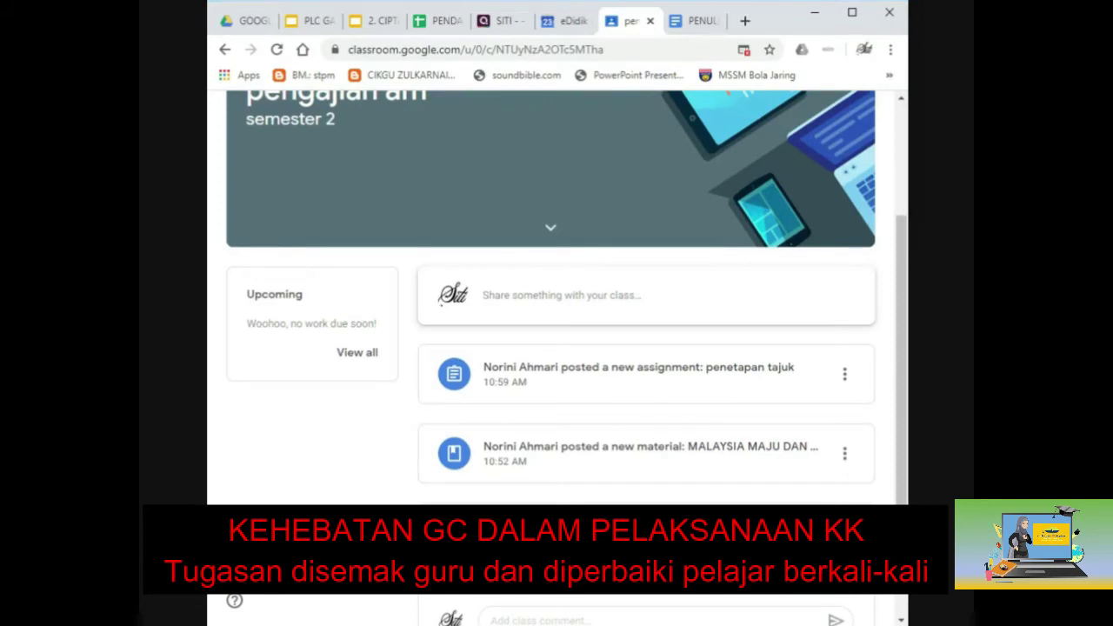
{"action": "scroll", "coordinate": [550, 348], "scroll_direction": "down", "scroll_amount": 1}
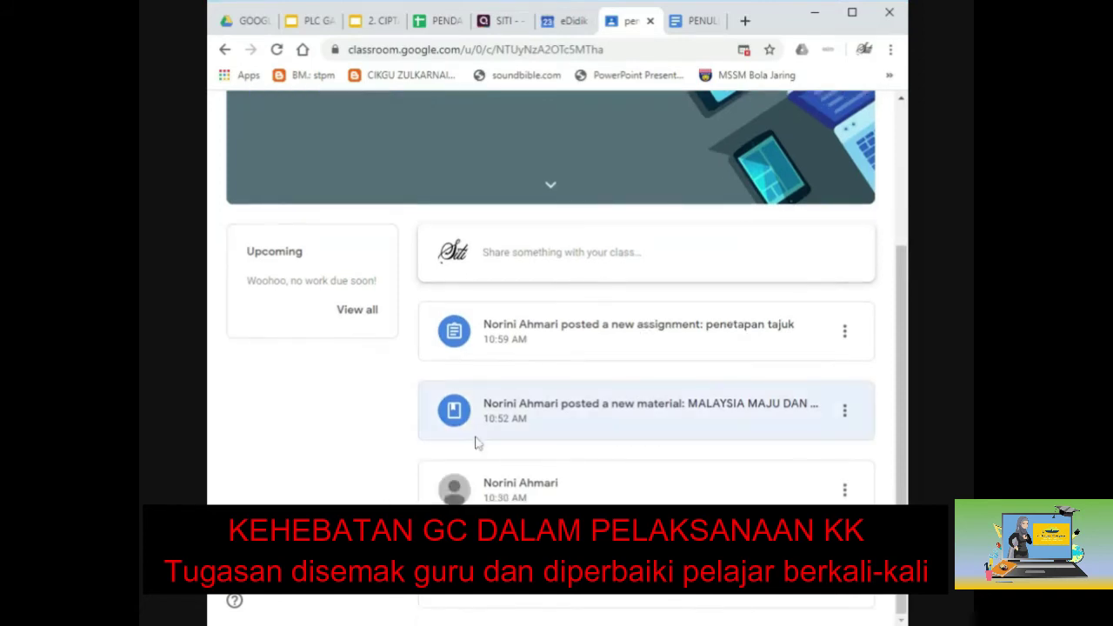
{"action": "left_click", "coordinate": [631, 343]}
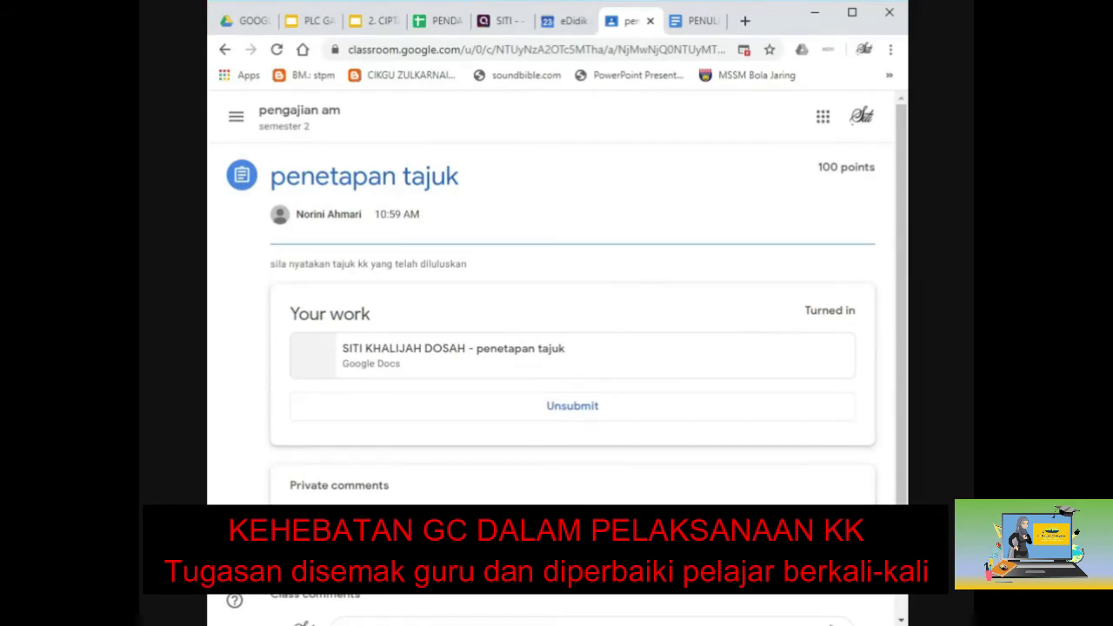
Open the submitted Google Doc, close the extra tab, and review the name, IC and Tajuk lines.
{"action": "left_click", "coordinate": [437, 366]}
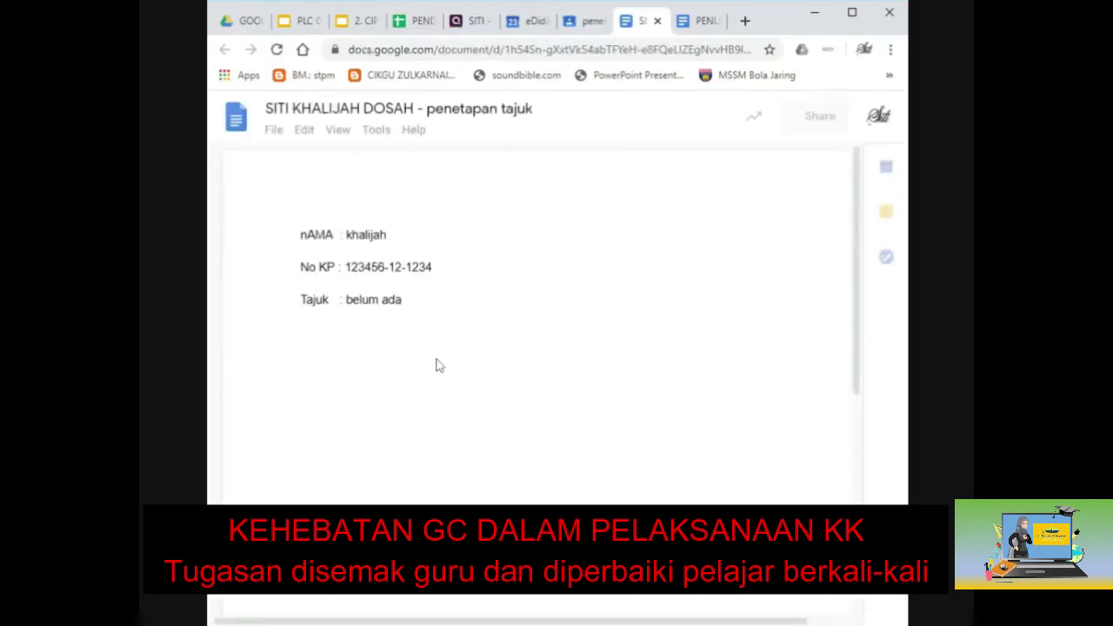
{"action": "left_click", "coordinate": [701, 26]}
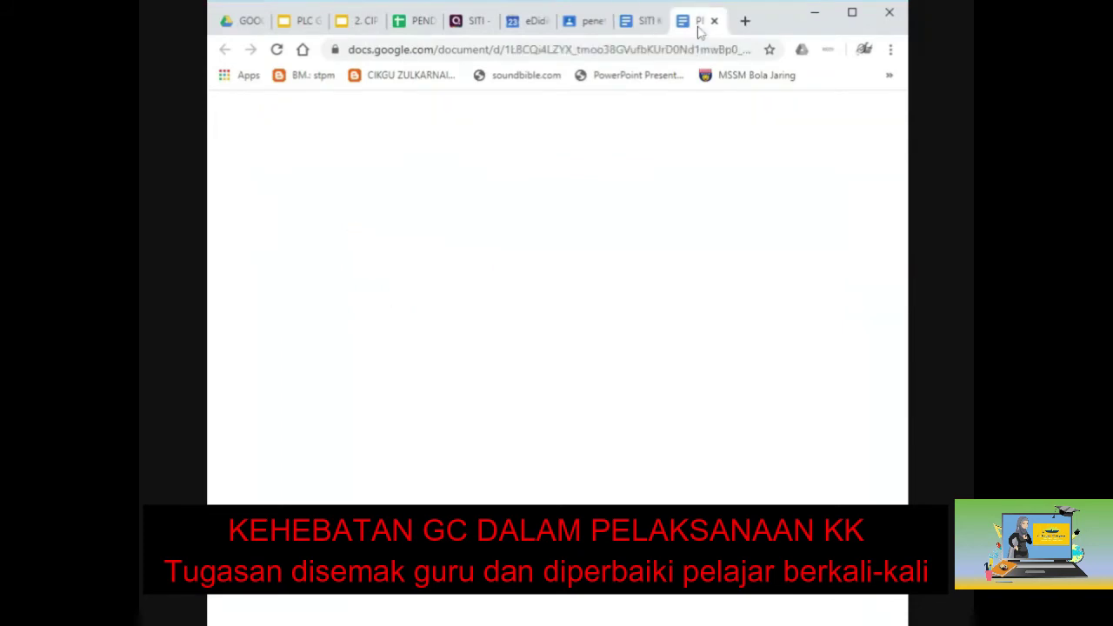
{"action": "left_click", "coordinate": [713, 21]}
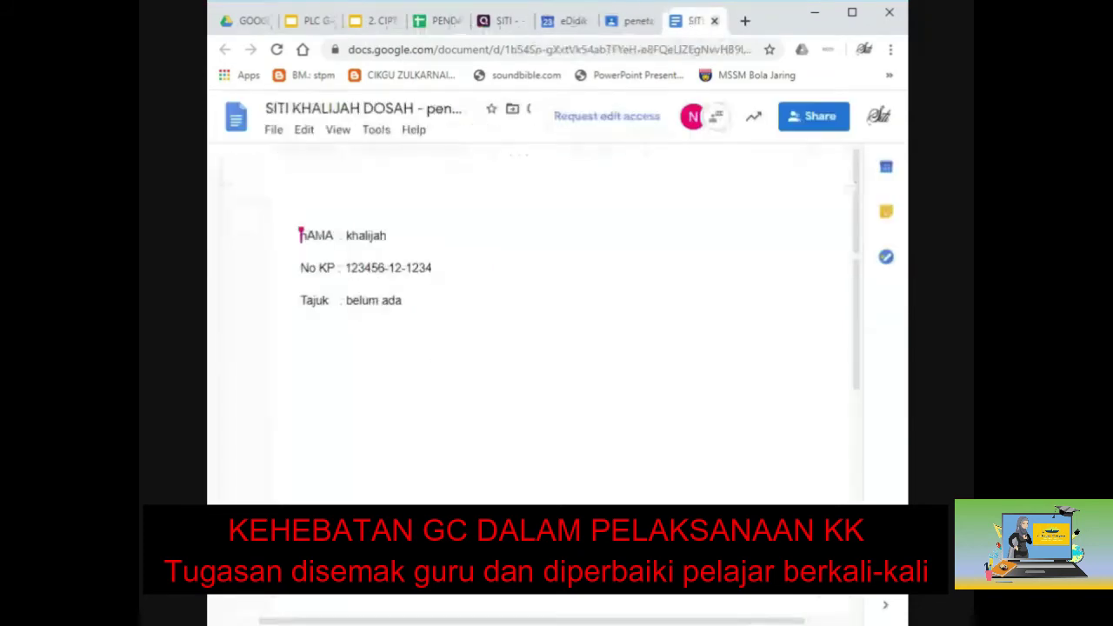
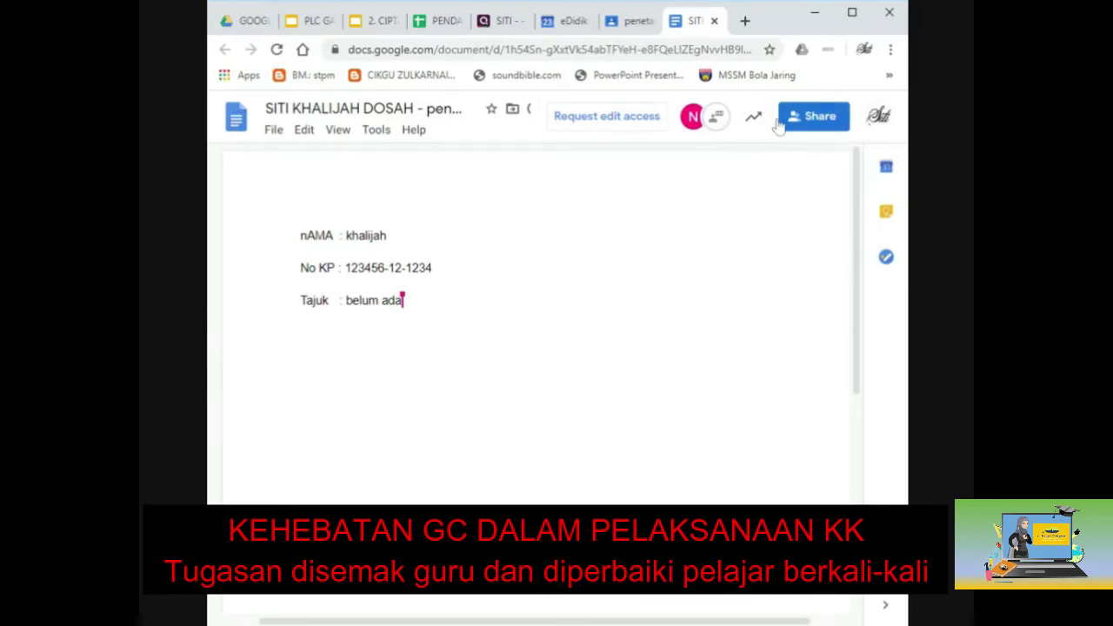
Open the group chat panel beside the student's 'Tajuk : belum ada' document.
{"action": "left_click", "coordinate": [718, 122]}
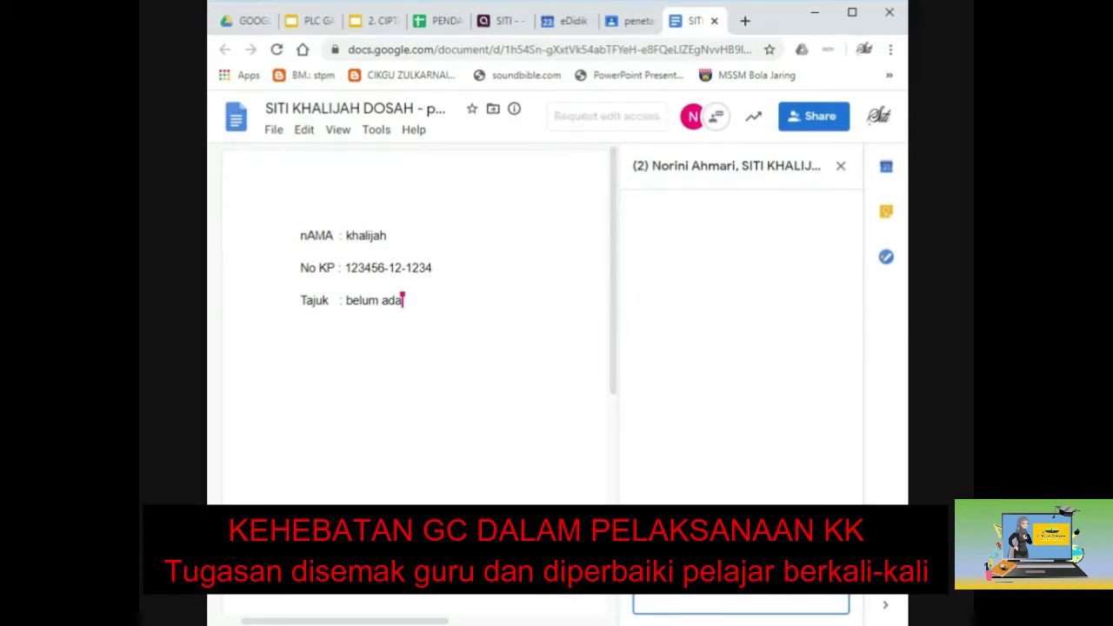
Send the chat message asking the teacher to RETURN the assignment.
{"action": "key", "text": "Return"}
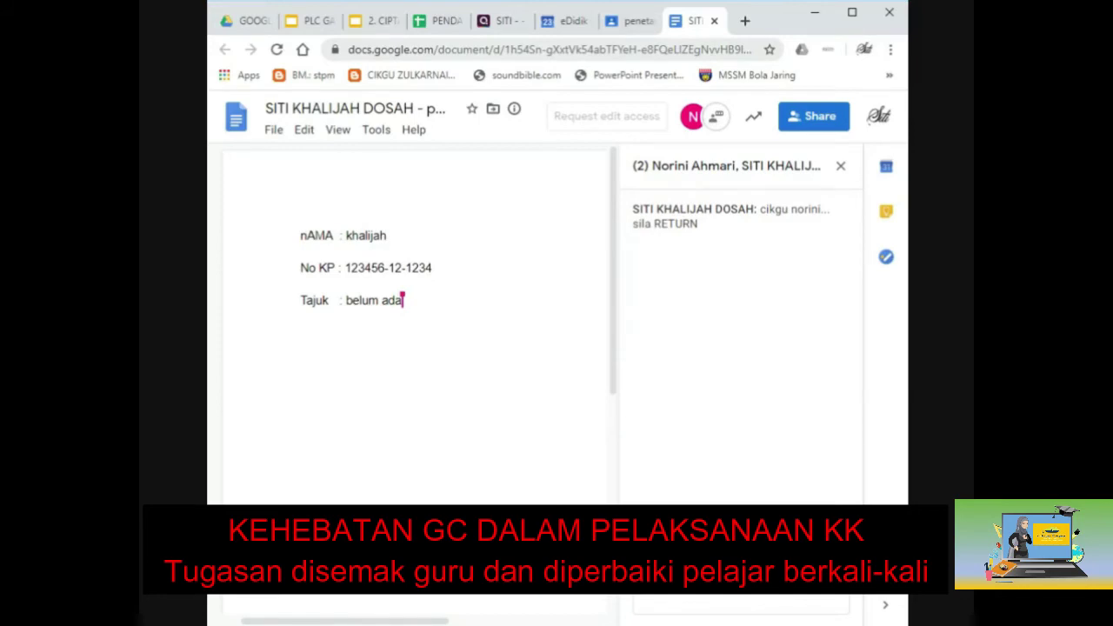
Close the Doc, unsubmit the graded penetapan tajuk work, and reopen its attached Doc.
{"action": "left_click", "coordinate": [714, 21]}
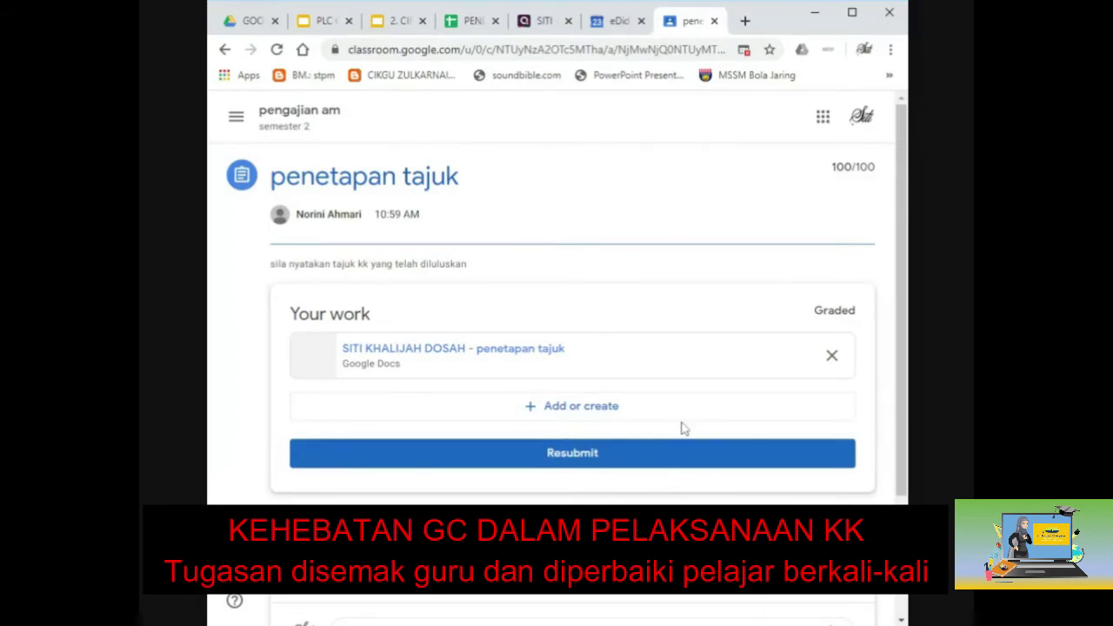
{"action": "left_click", "coordinate": [578, 461]}
{"action": "left_click", "coordinate": [590, 405]}
{"action": "left_click", "coordinate": [629, 412]}
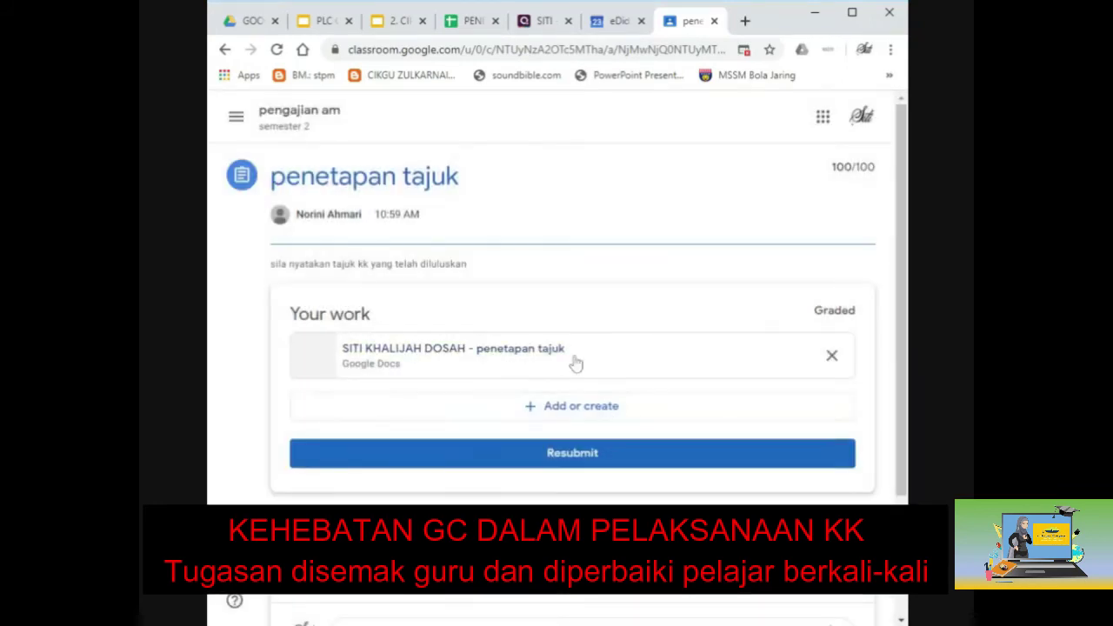
{"action": "left_click", "coordinate": [576, 363]}
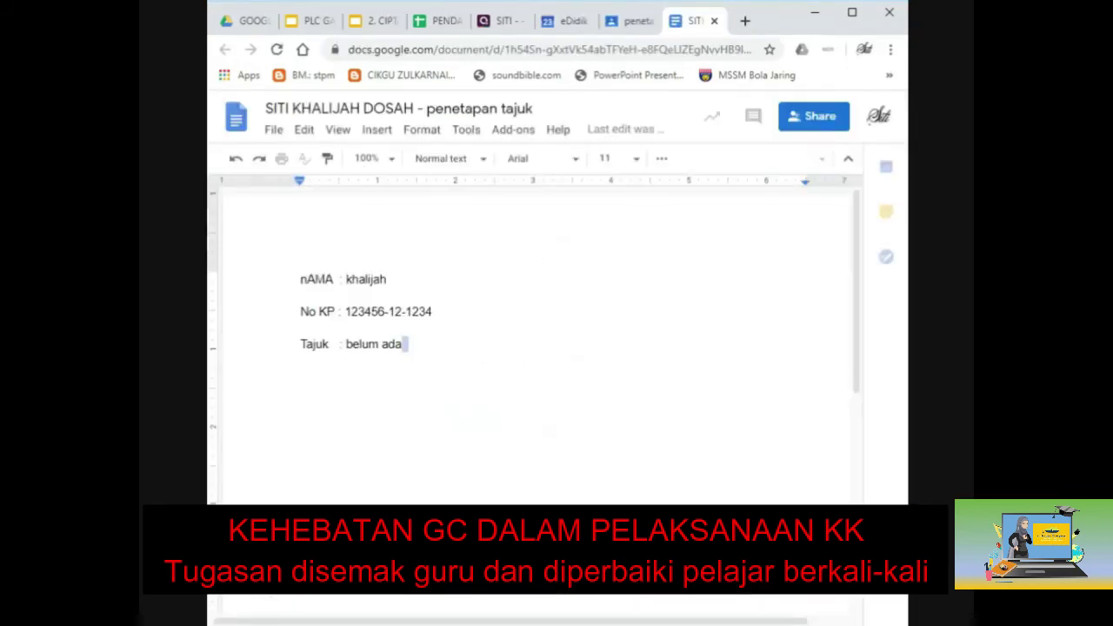
Add the line 'Sambung semula......' below the Tajuk entry and turn in the document.
{"action": "left_click", "coordinate": [301, 391]}
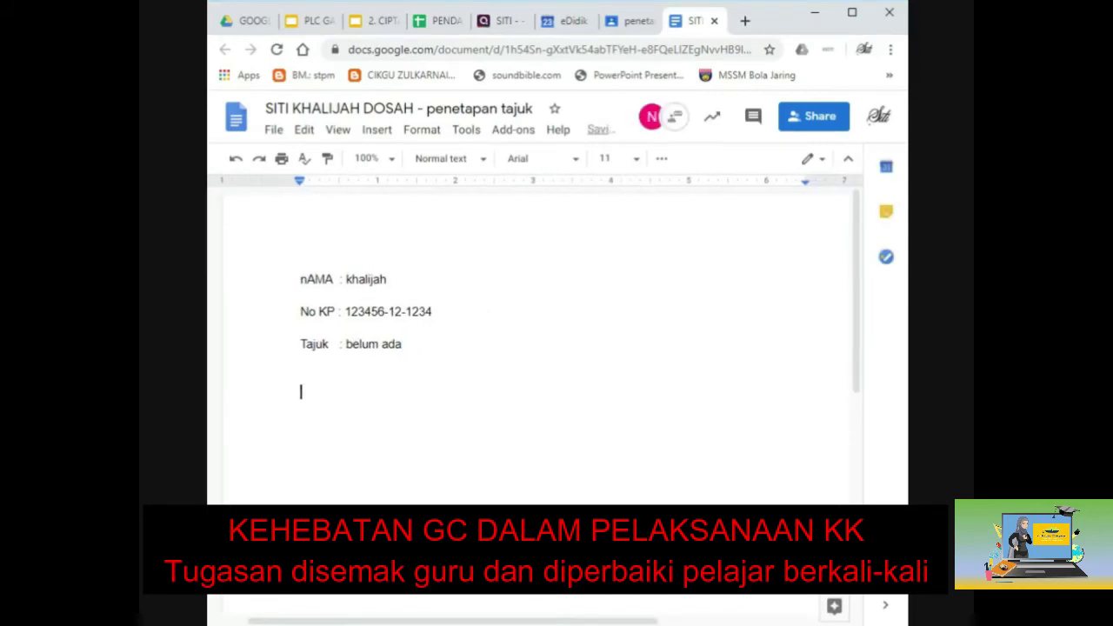
{"action": "type", "text": "Sambung semula......"}
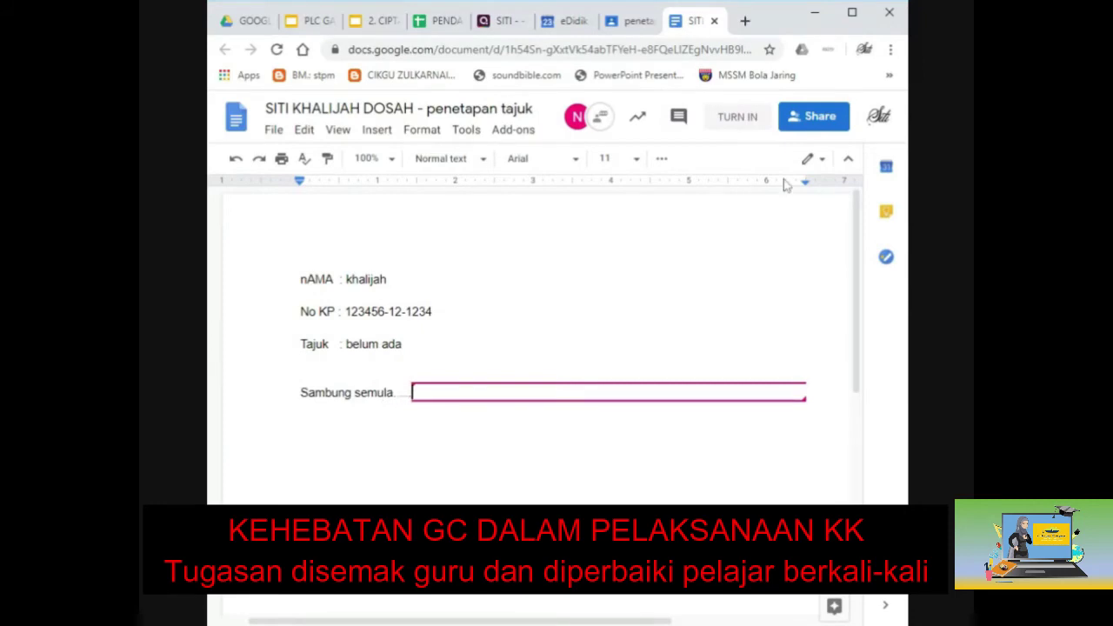
{"action": "left_click", "coordinate": [733, 126]}
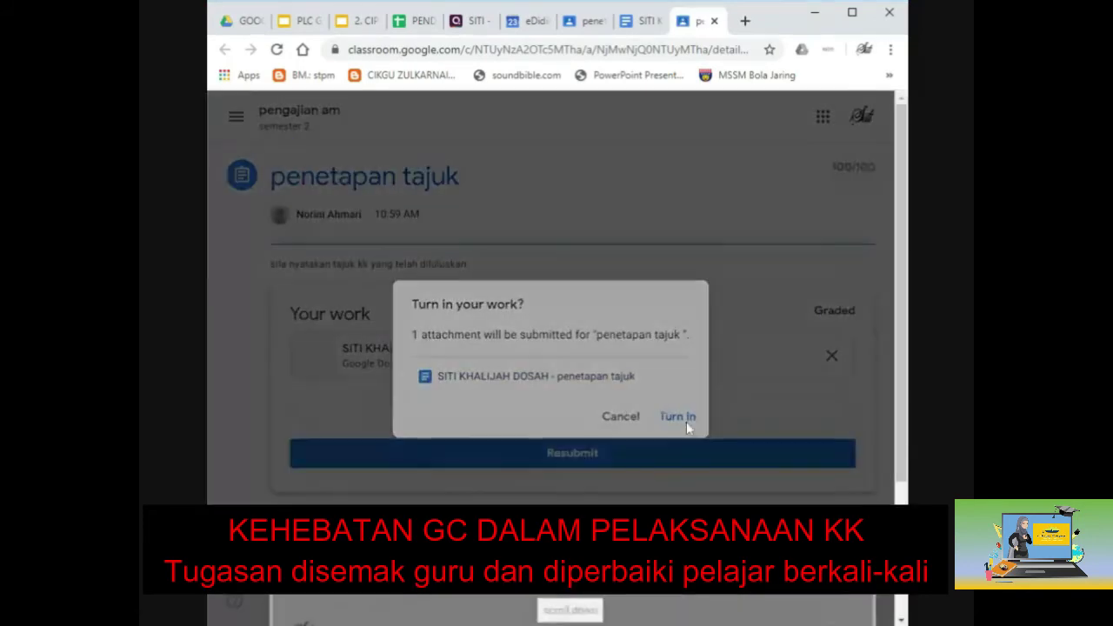
Confirm turning in the revised penetapan tajuk work, then close the Classroom assignment tab.
{"action": "left_click", "coordinate": [680, 417]}
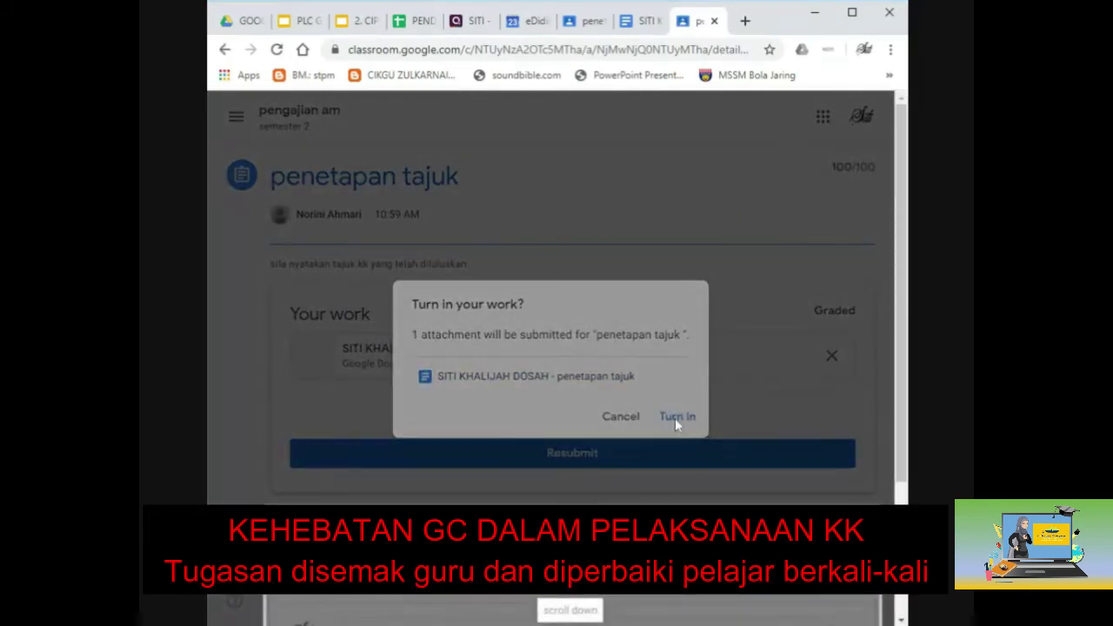
{"action": "scroll", "coordinate": [593, 598], "scroll_direction": "down", "scroll_amount": 2}
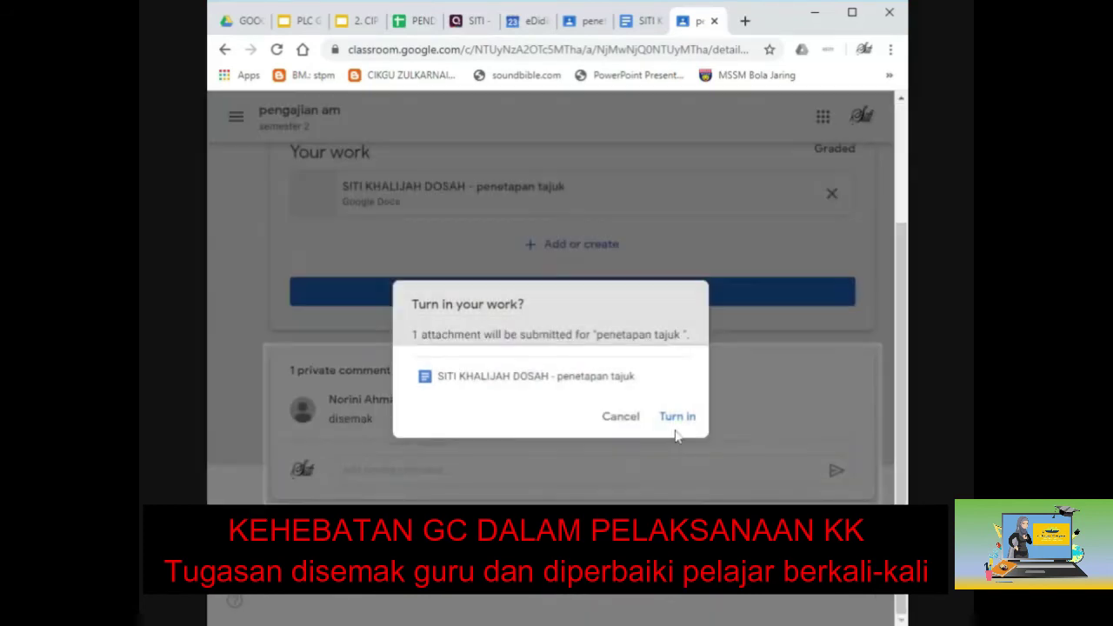
{"action": "left_click", "coordinate": [677, 416]}
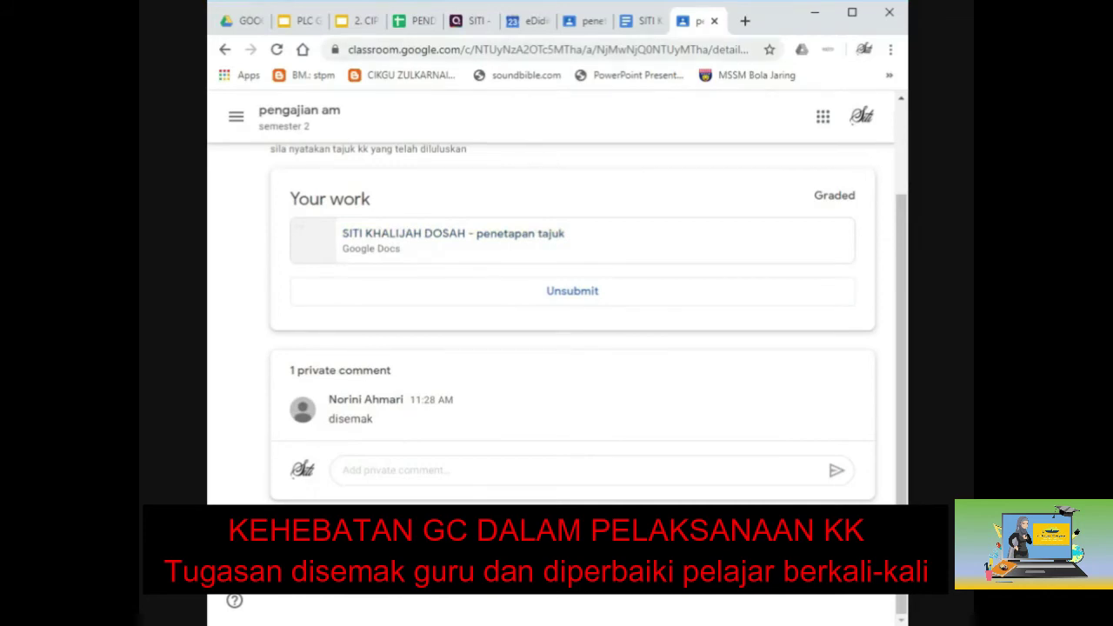
{"action": "left_click", "coordinate": [714, 22]}
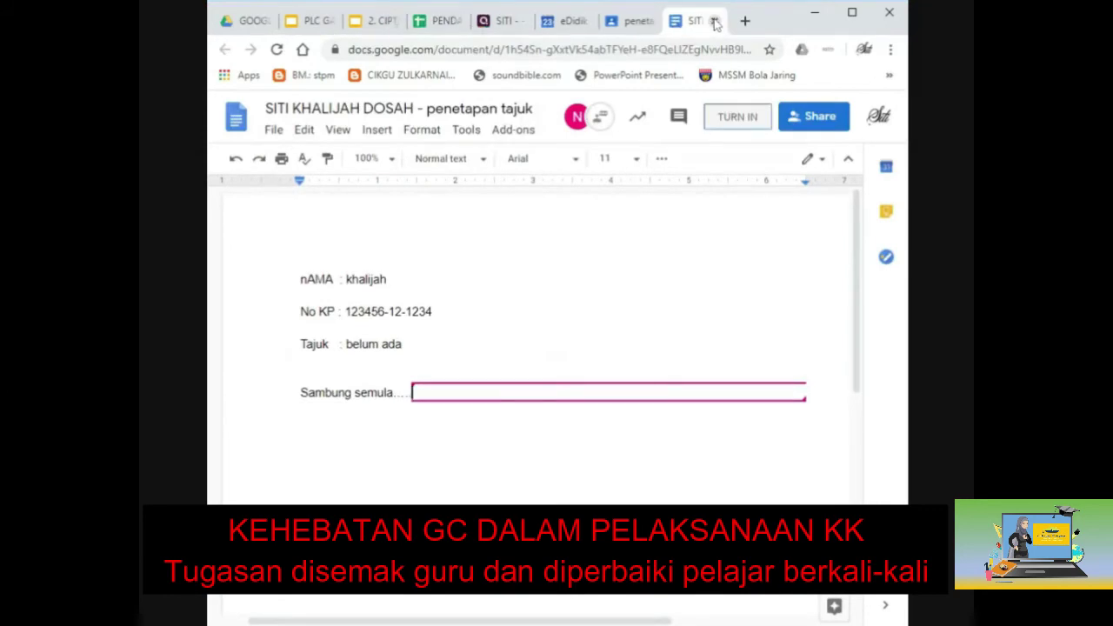
Close the edited Google Docs tab, leaving the assignment graded 100/100.
{"action": "left_click", "coordinate": [714, 22]}
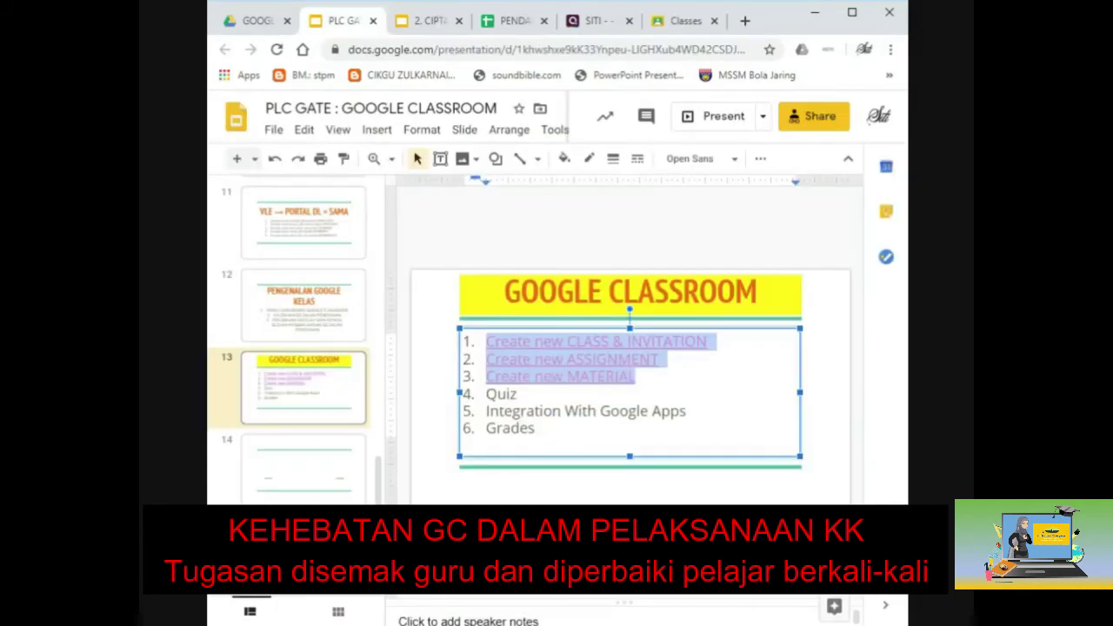
Select the Quiz topic on the slide, then switch to Drive's GCE_GCT folder.
{"action": "double_click", "coordinate": [501, 394]}
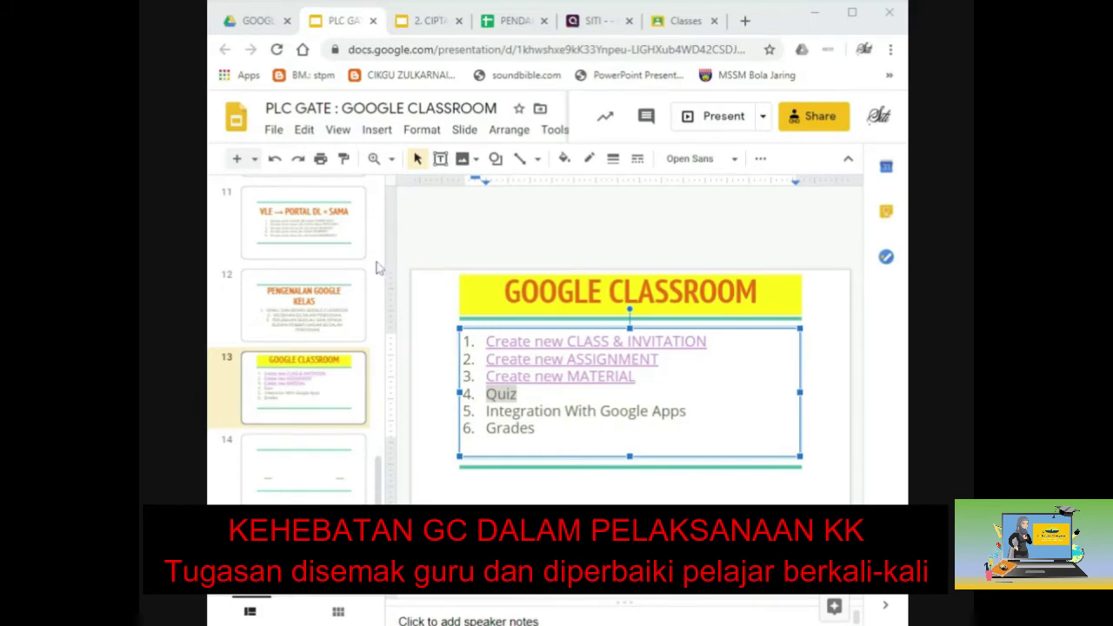
{"action": "key", "text": "ctrl+1"}
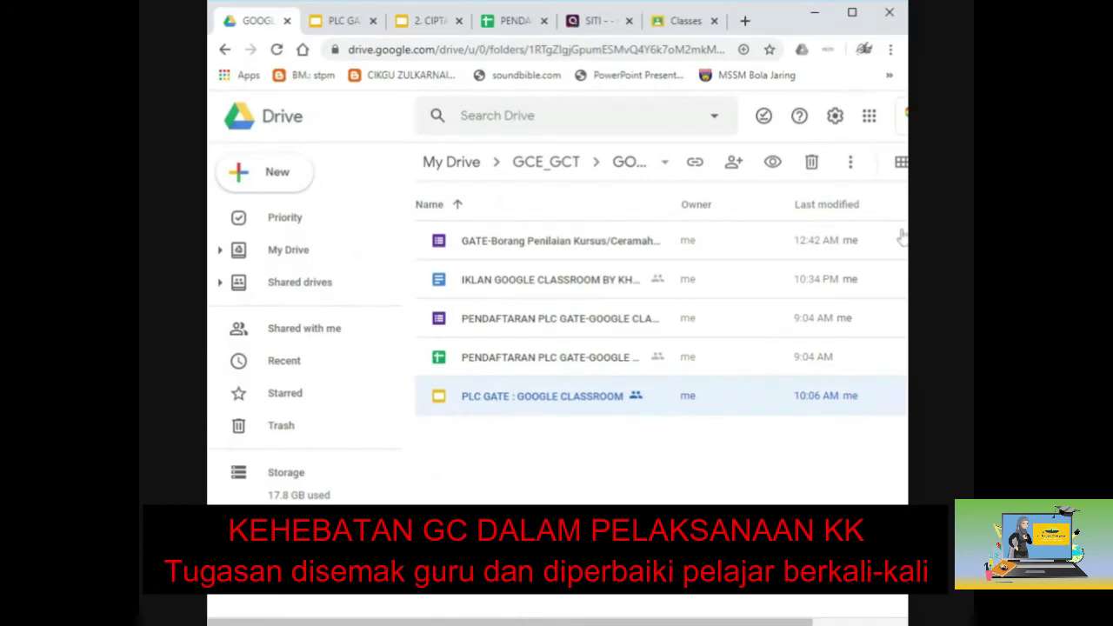
Look over the New > More creation choices and dismiss them without creating anything.
{"action": "left_click", "coordinate": [266, 185]}
{"action": "mouse_move", "coordinate": [355, 357]}
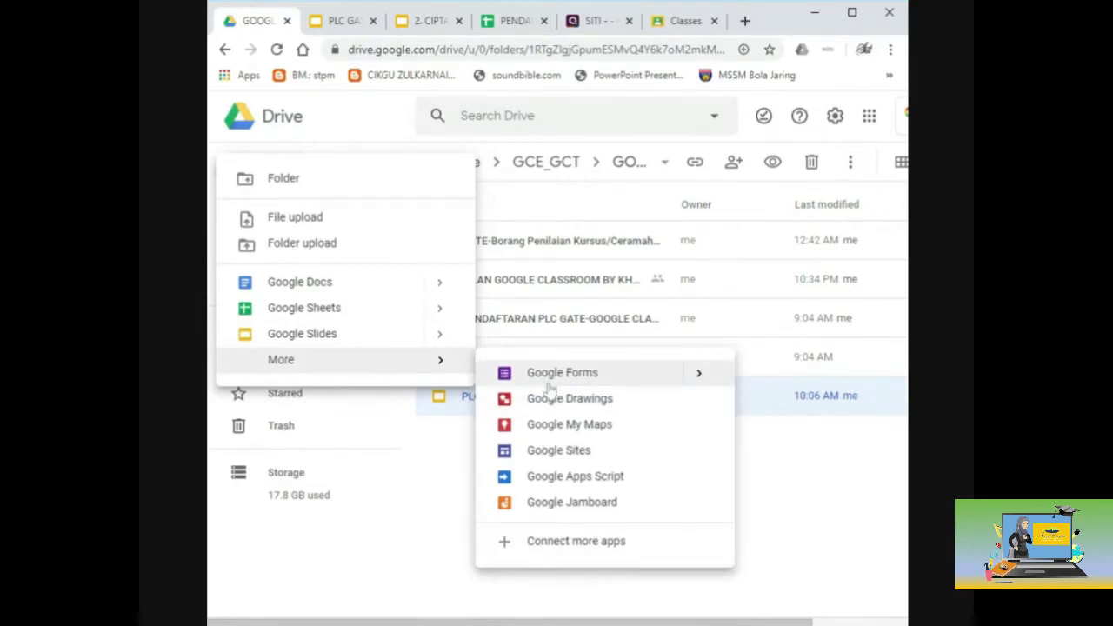
{"action": "left_click", "coordinate": [810, 462]}
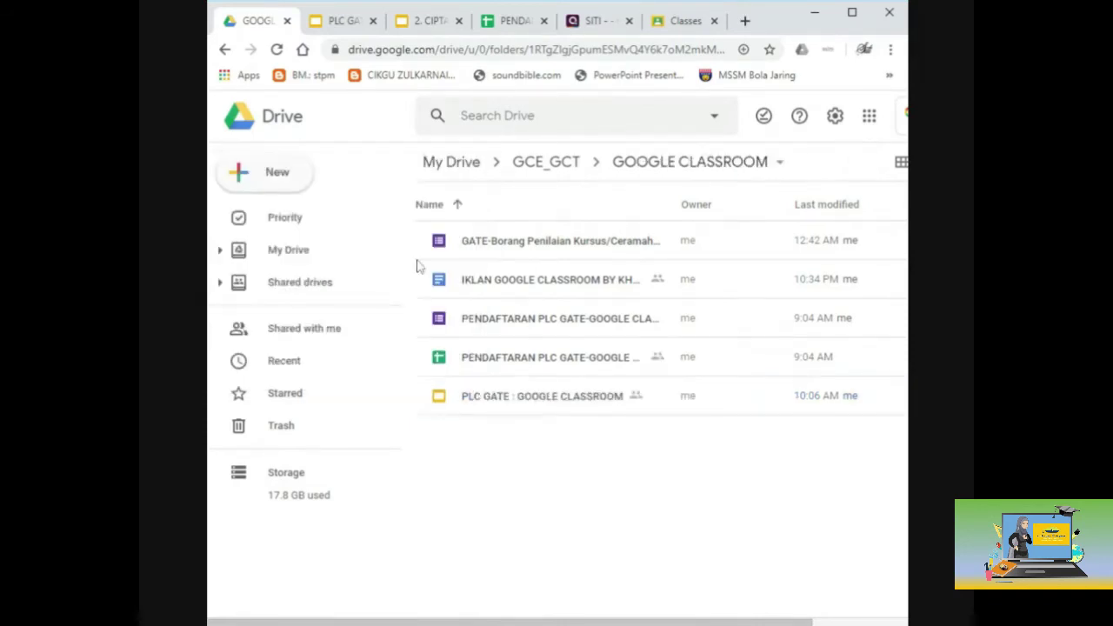
List the Shared with me files and scroll down to the Bahagian A form.
{"action": "left_click", "coordinate": [293, 334]}
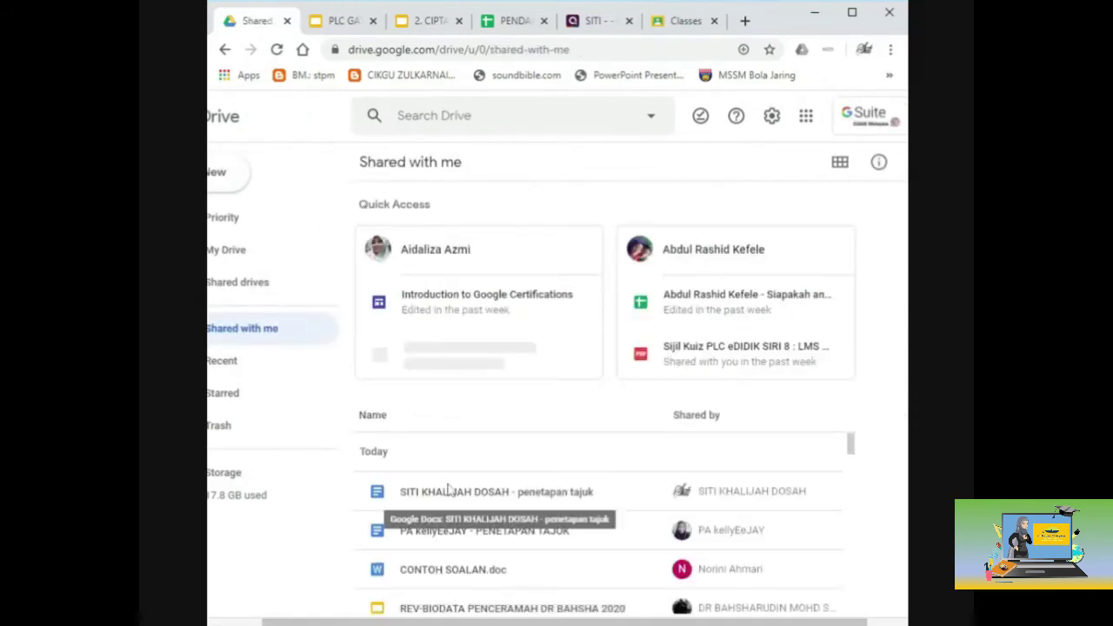
{"action": "scroll", "coordinate": [448, 489], "scroll_direction": "down", "scroll_amount": 5}
{"action": "scroll", "coordinate": [447, 490], "scroll_direction": "down", "scroll_amount": 4}
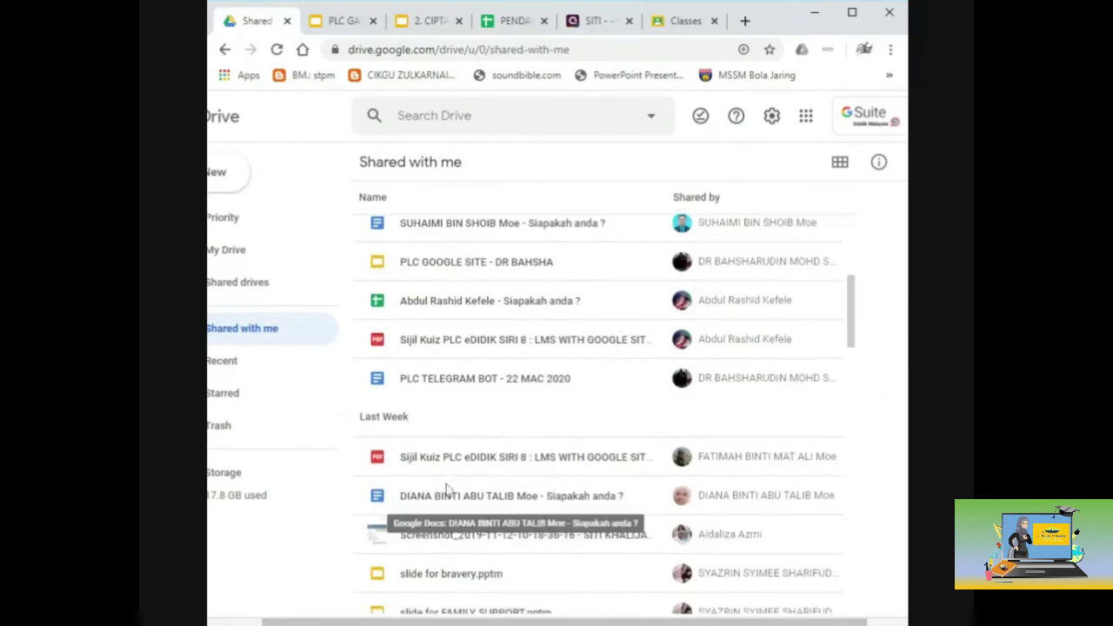
{"action": "scroll", "coordinate": [447, 489], "scroll_direction": "down", "scroll_amount": 3}
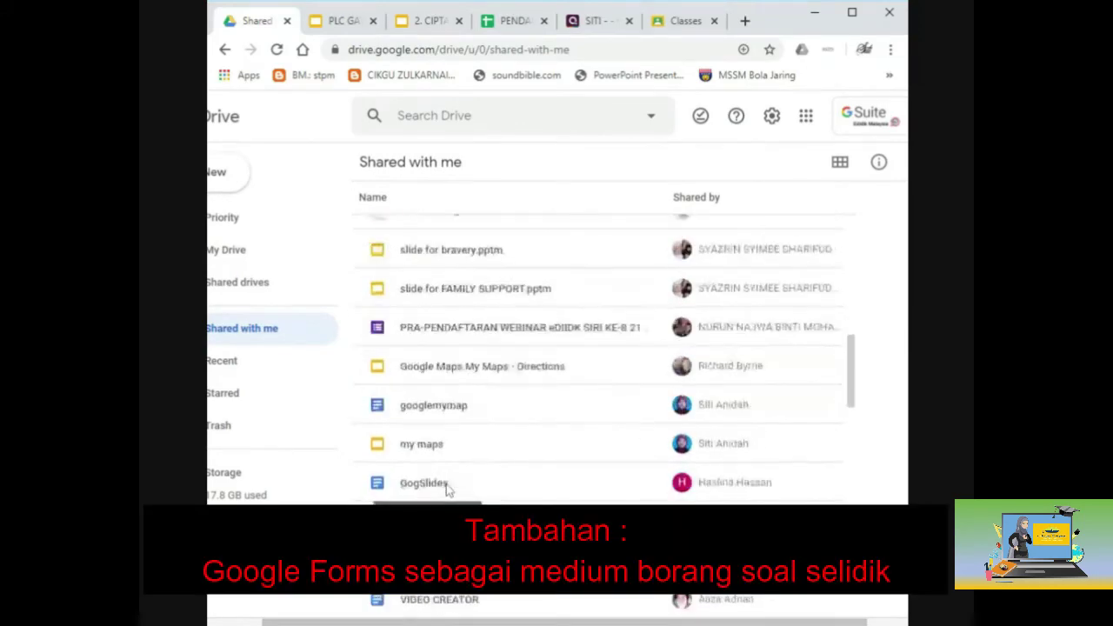
{"action": "scroll", "coordinate": [448, 489], "scroll_direction": "down", "scroll_amount": 6}
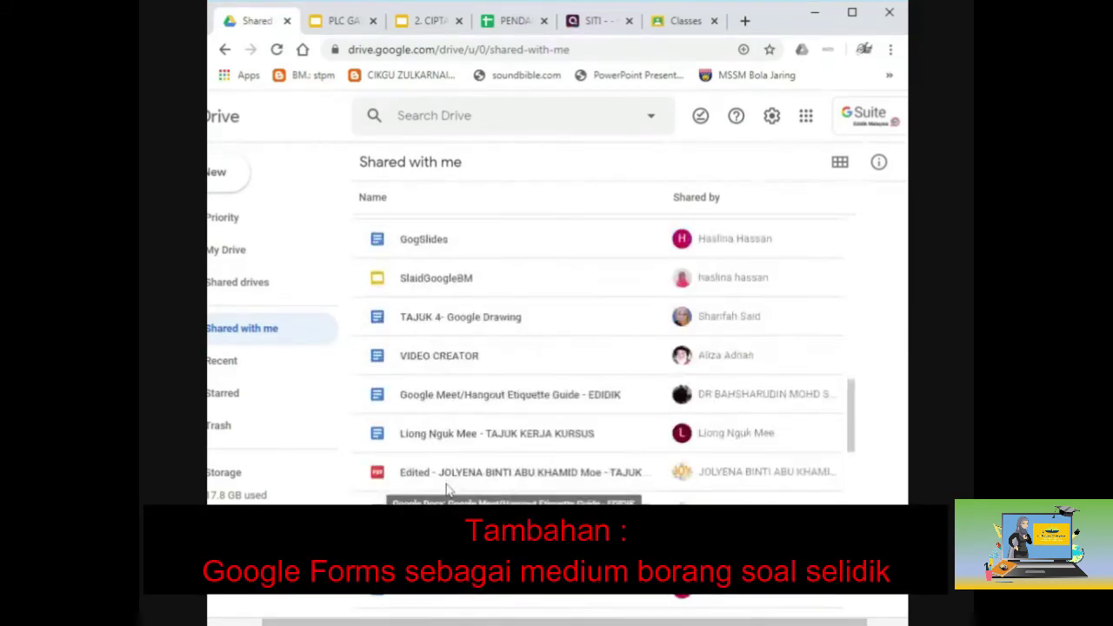
{"action": "scroll", "coordinate": [446, 489], "scroll_direction": "down", "scroll_amount": 3}
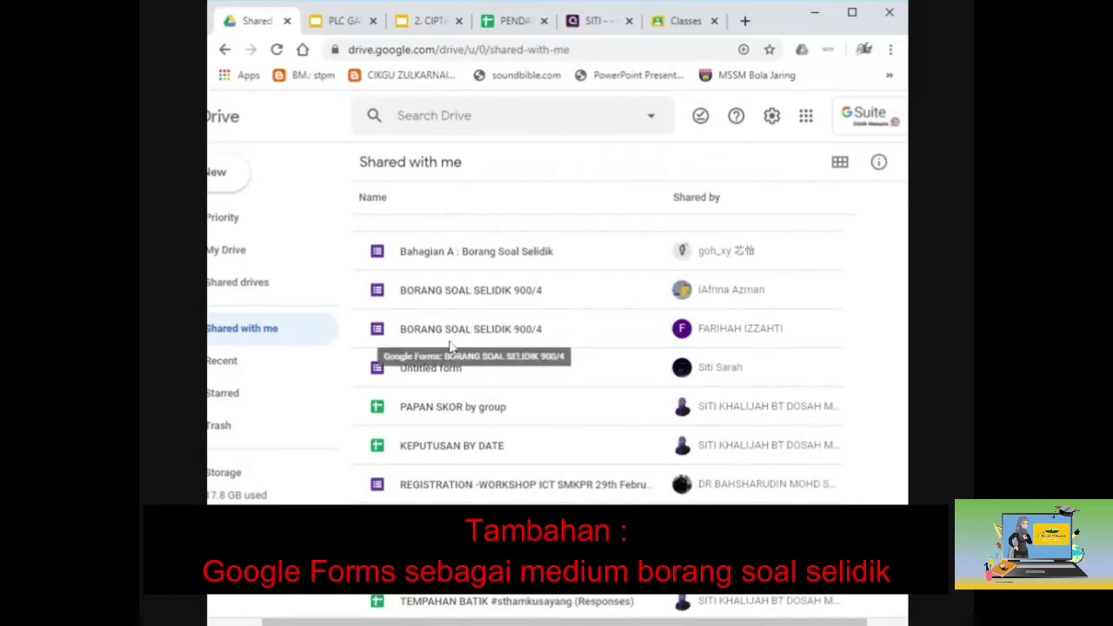
Open 'Bahagian A : Borang Soal Selidik', read through all its questions, then close it.
{"action": "double_click", "coordinate": [439, 254]}
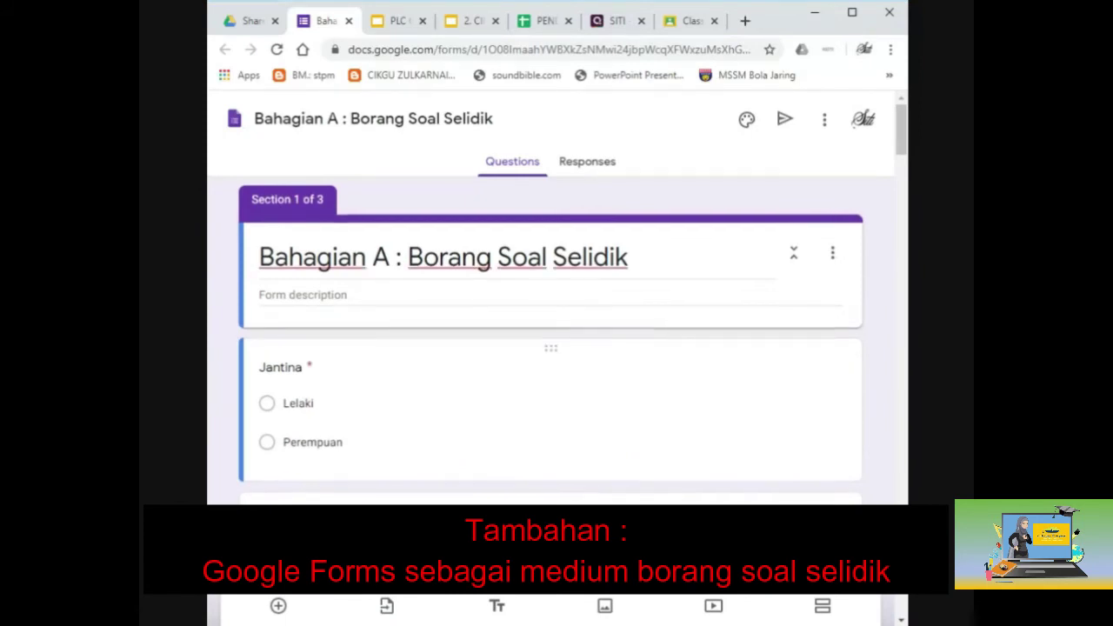
{"action": "scroll", "coordinate": [550, 339], "scroll_direction": "down", "scroll_amount": 3}
{"action": "scroll", "coordinate": [550, 339], "scroll_direction": "down", "scroll_amount": 1}
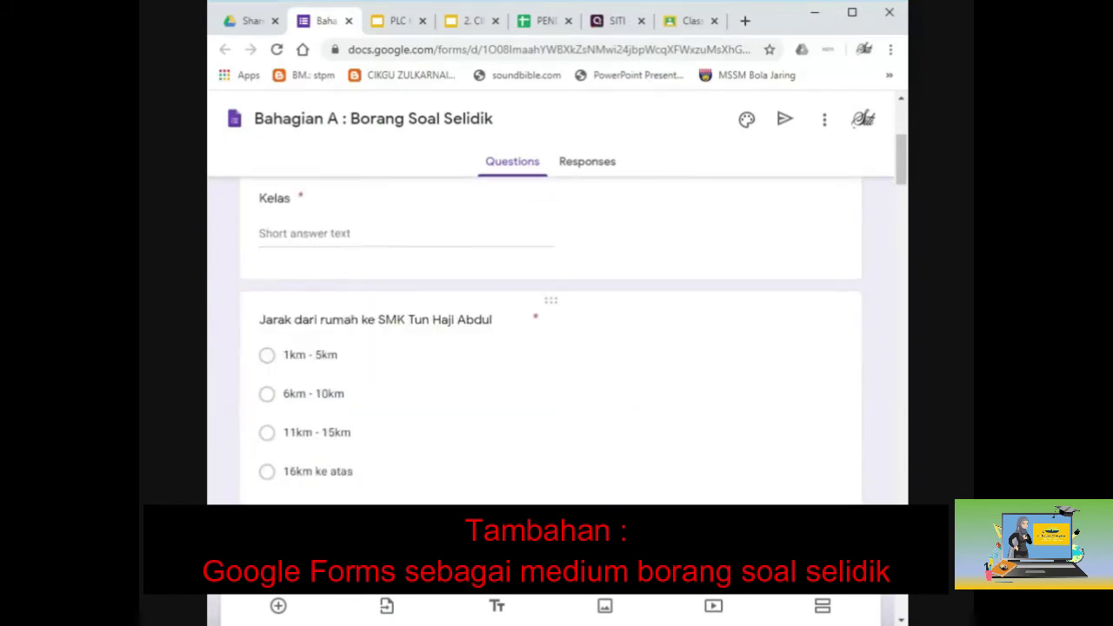
{"action": "scroll", "coordinate": [477, 406], "scroll_direction": "down", "scroll_amount": 8}
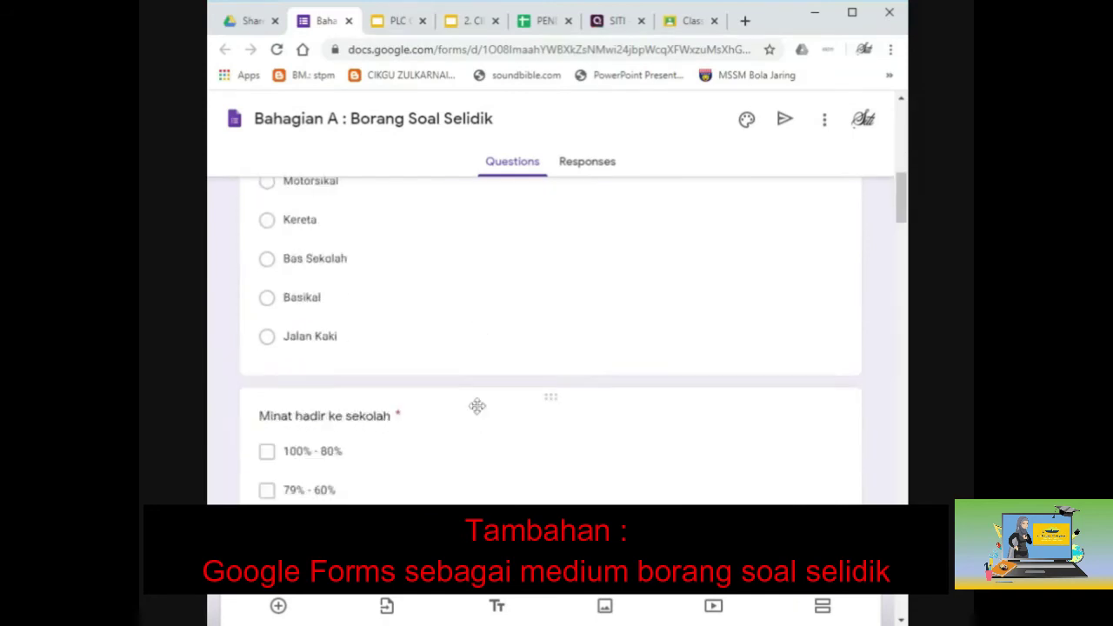
{"action": "scroll", "coordinate": [478, 406], "scroll_direction": "down", "scroll_amount": 5}
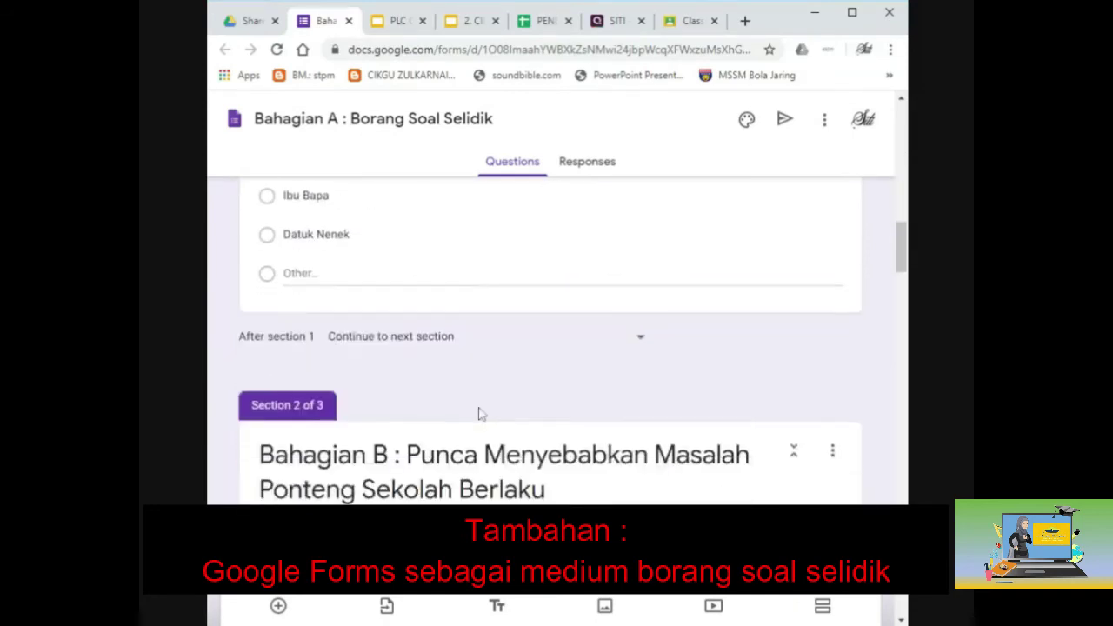
{"action": "scroll", "coordinate": [480, 416], "scroll_direction": "down", "scroll_amount": 2}
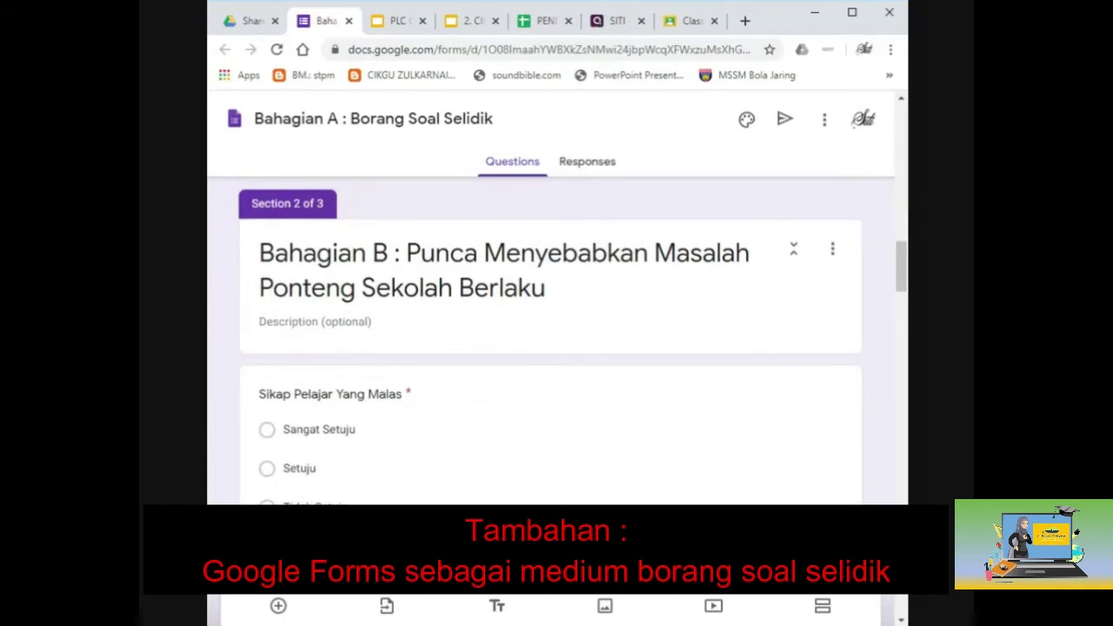
{"action": "scroll", "coordinate": [351, 345], "scroll_direction": "down", "scroll_amount": 2}
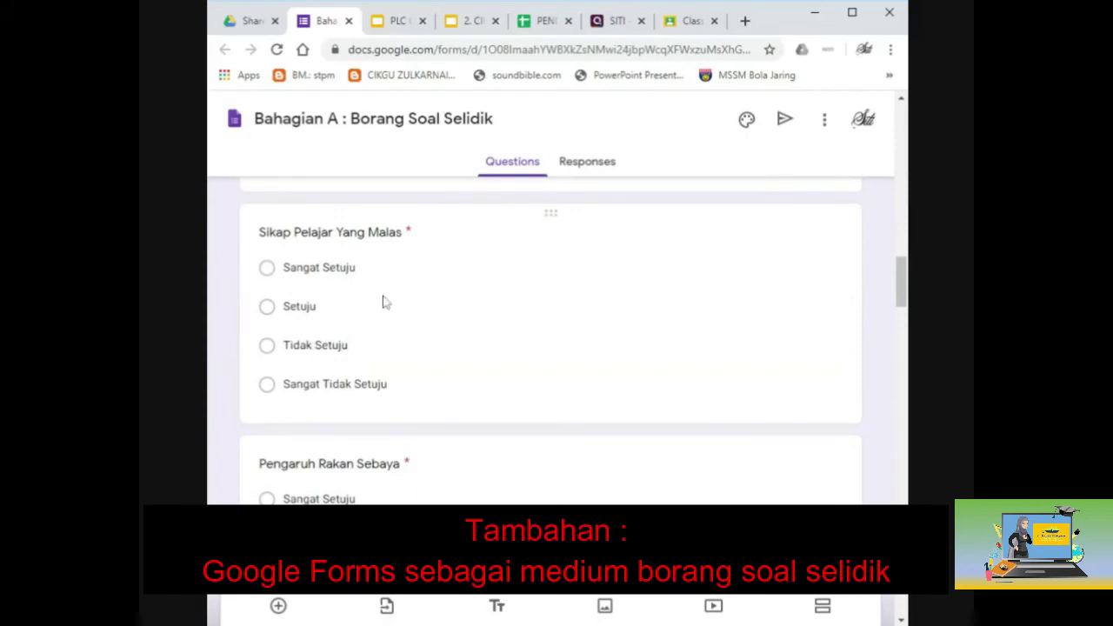
{"action": "scroll", "coordinate": [382, 300], "scroll_direction": "down", "scroll_amount": 1}
{"action": "scroll", "coordinate": [351, 323], "scroll_direction": "down", "scroll_amount": 5}
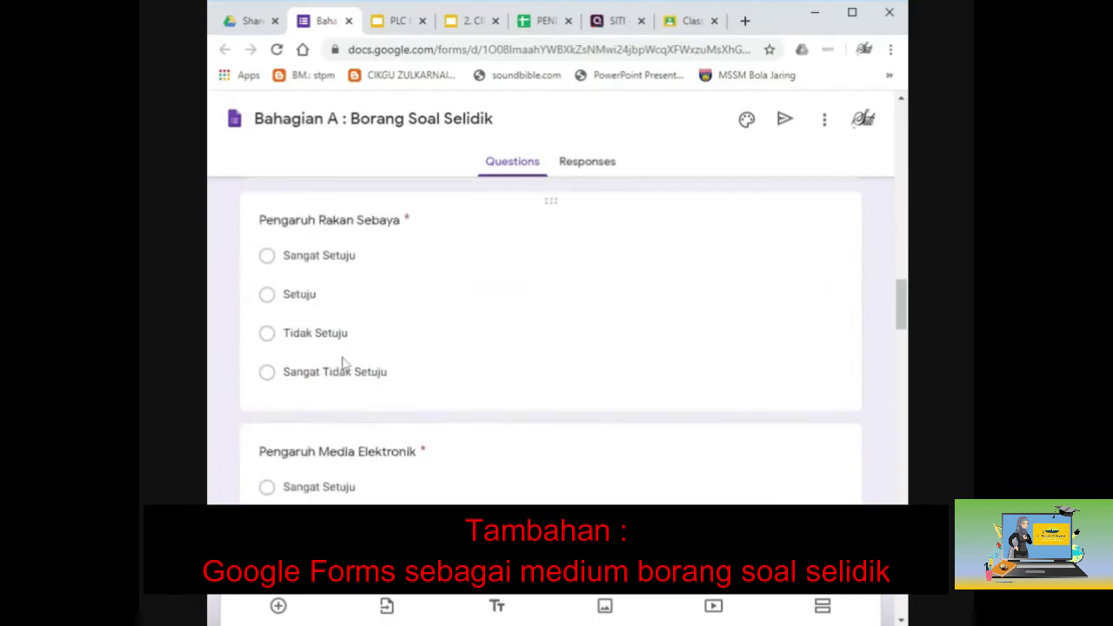
{"action": "scroll", "coordinate": [343, 364], "scroll_direction": "down", "scroll_amount": 5}
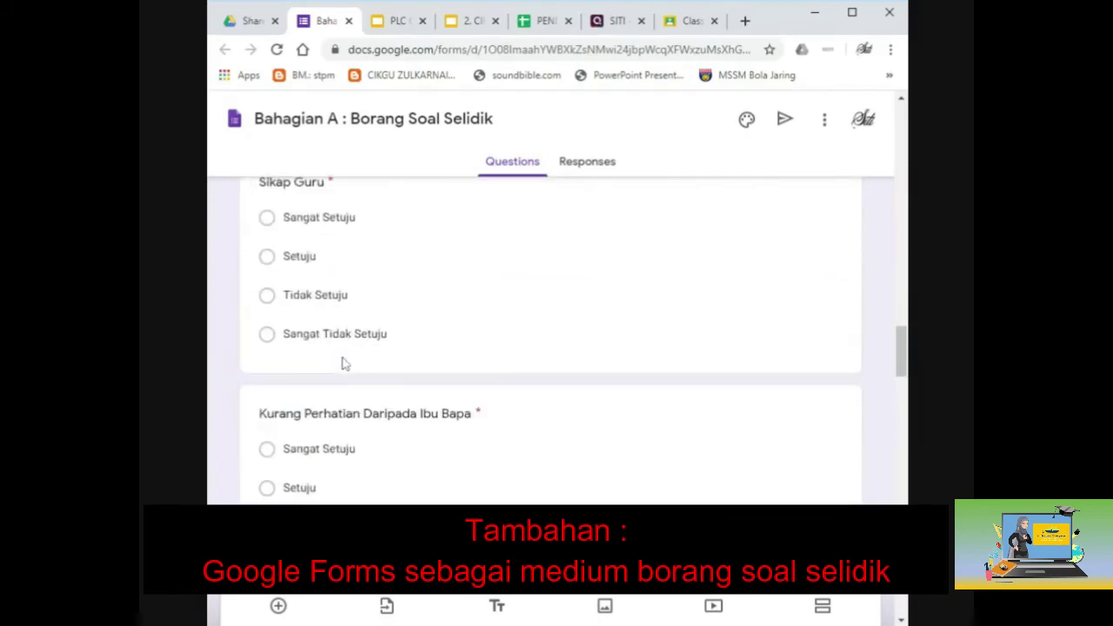
{"action": "scroll", "coordinate": [342, 363], "scroll_direction": "down", "scroll_amount": 7}
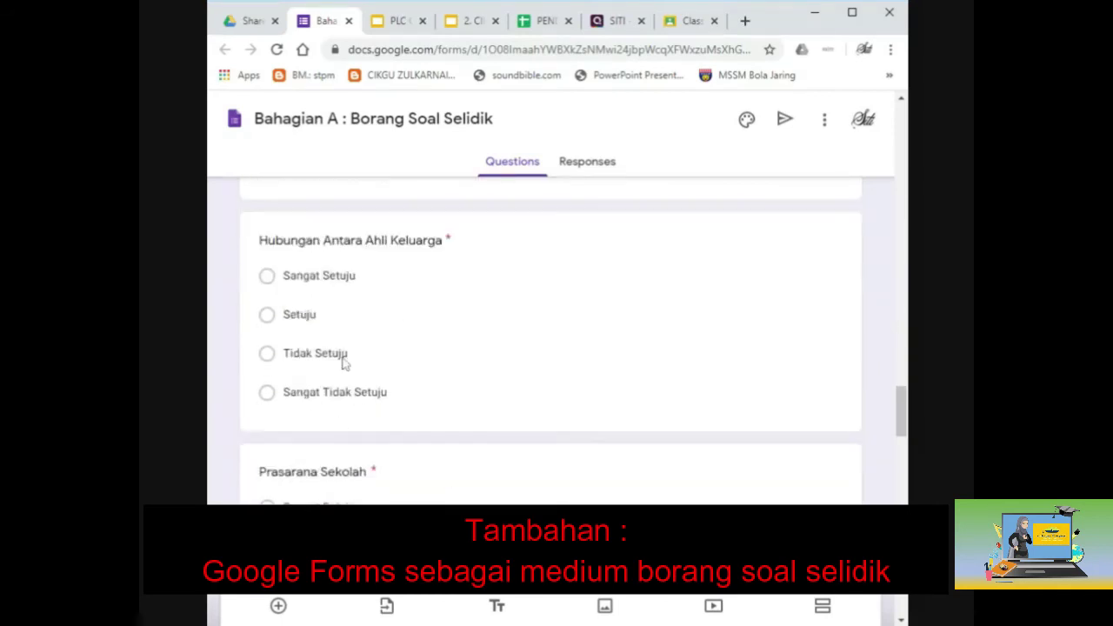
{"action": "scroll", "coordinate": [343, 365], "scroll_direction": "down", "scroll_amount": 4}
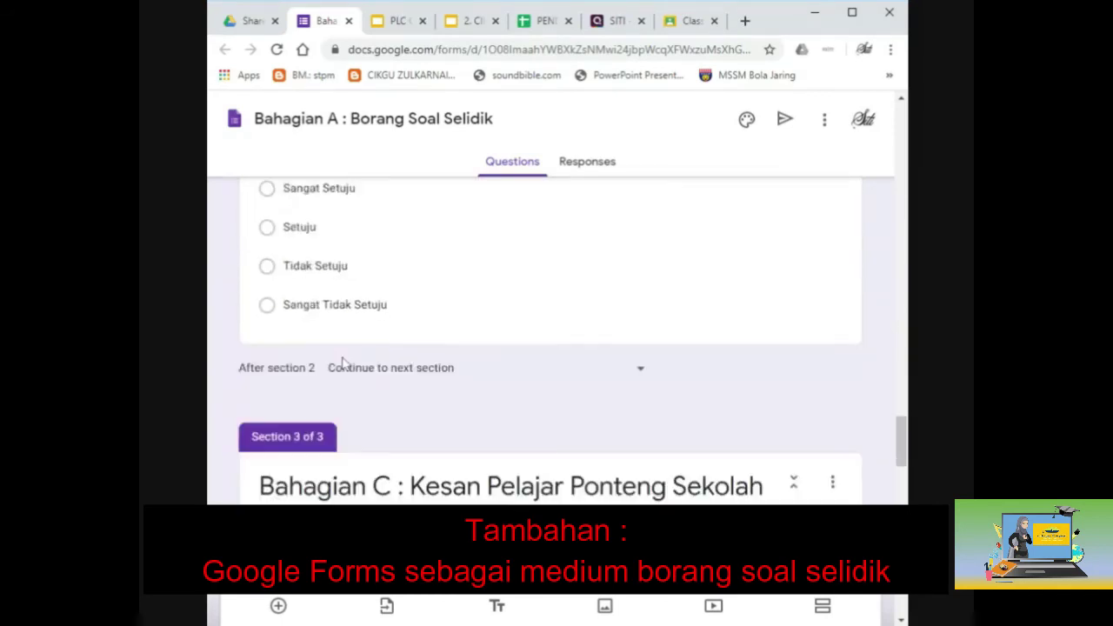
{"action": "scroll", "coordinate": [343, 365], "scroll_direction": "down", "scroll_amount": 1}
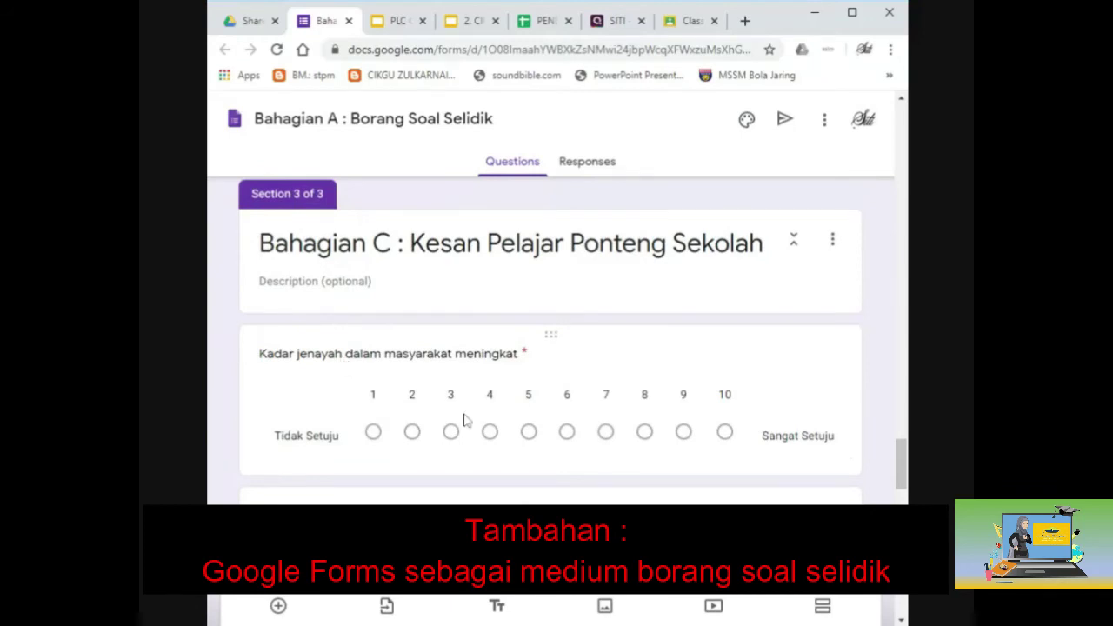
{"action": "scroll", "coordinate": [712, 399], "scroll_direction": "down", "scroll_amount": 4}
{"action": "scroll", "coordinate": [715, 397], "scroll_direction": "down", "scroll_amount": 1}
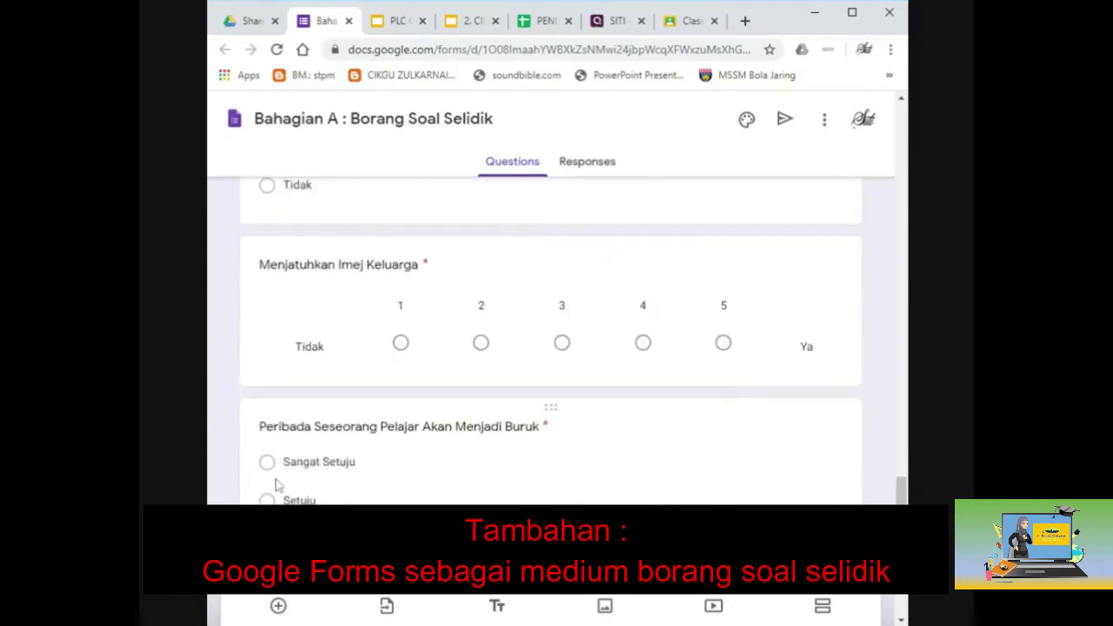
{"action": "scroll", "coordinate": [313, 327], "scroll_direction": "down", "scroll_amount": 2}
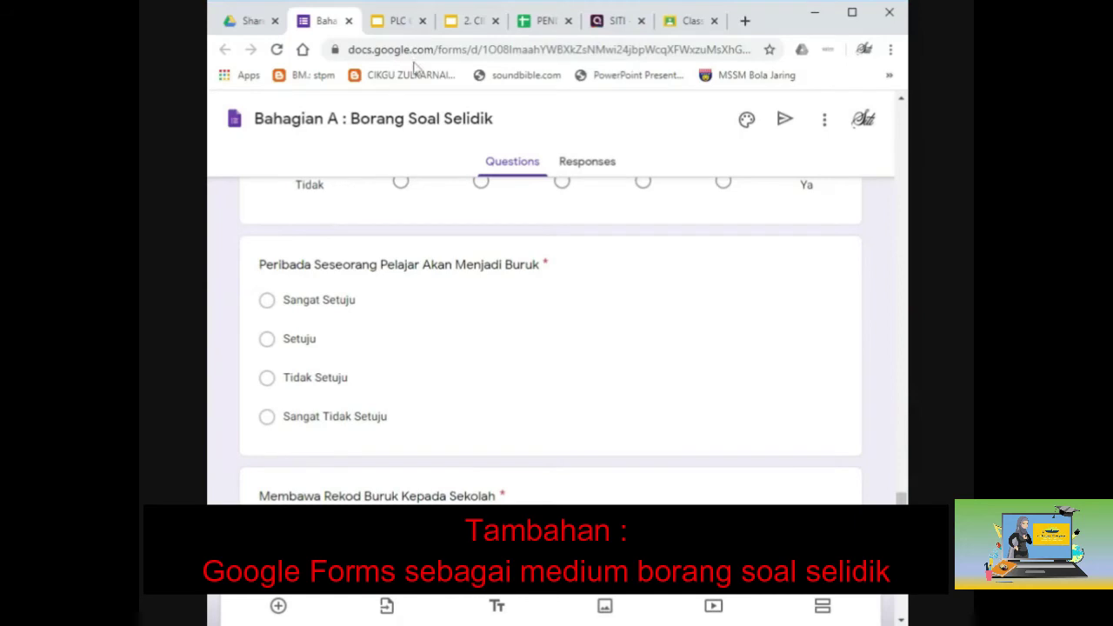
{"action": "left_click", "coordinate": [348, 21]}
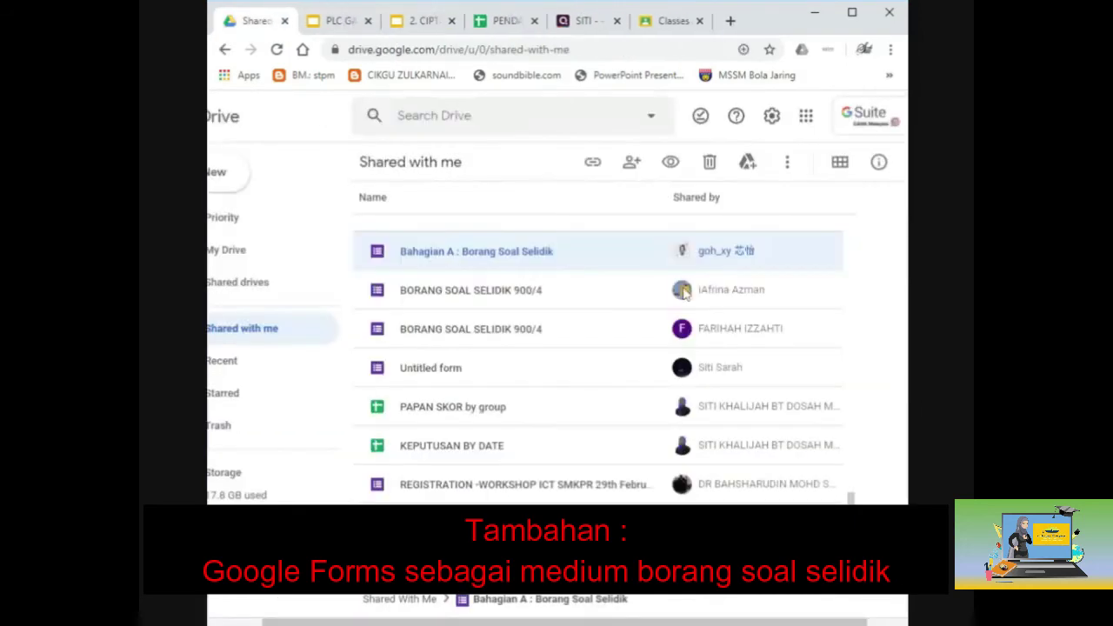
{"action": "double_click", "coordinate": [611, 293]}
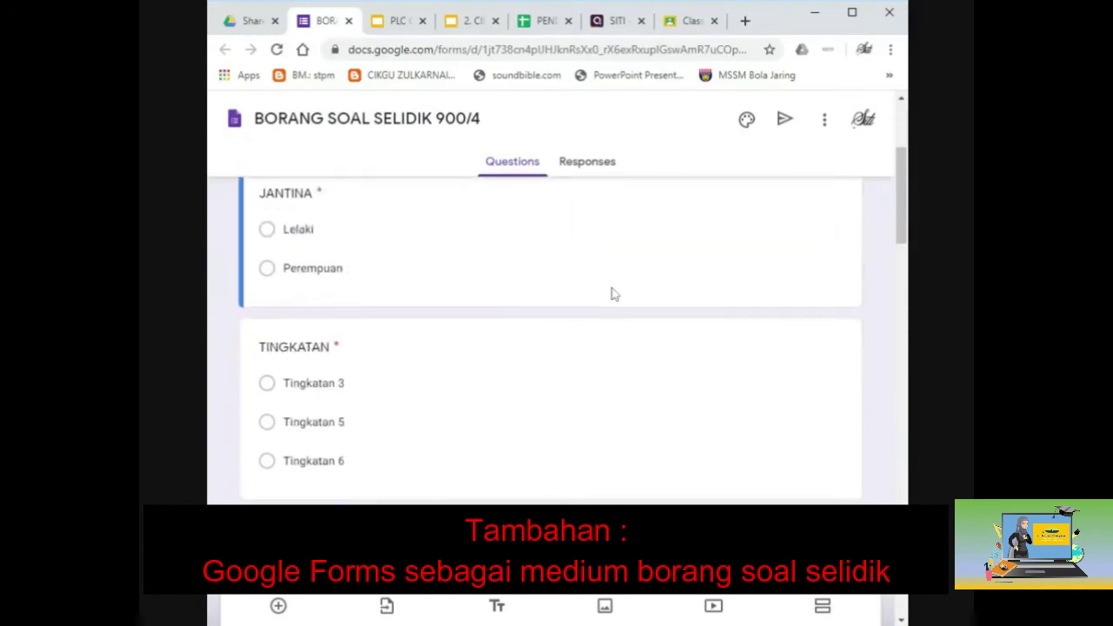
{"action": "scroll", "coordinate": [611, 293], "scroll_direction": "up", "scroll_amount": 3}
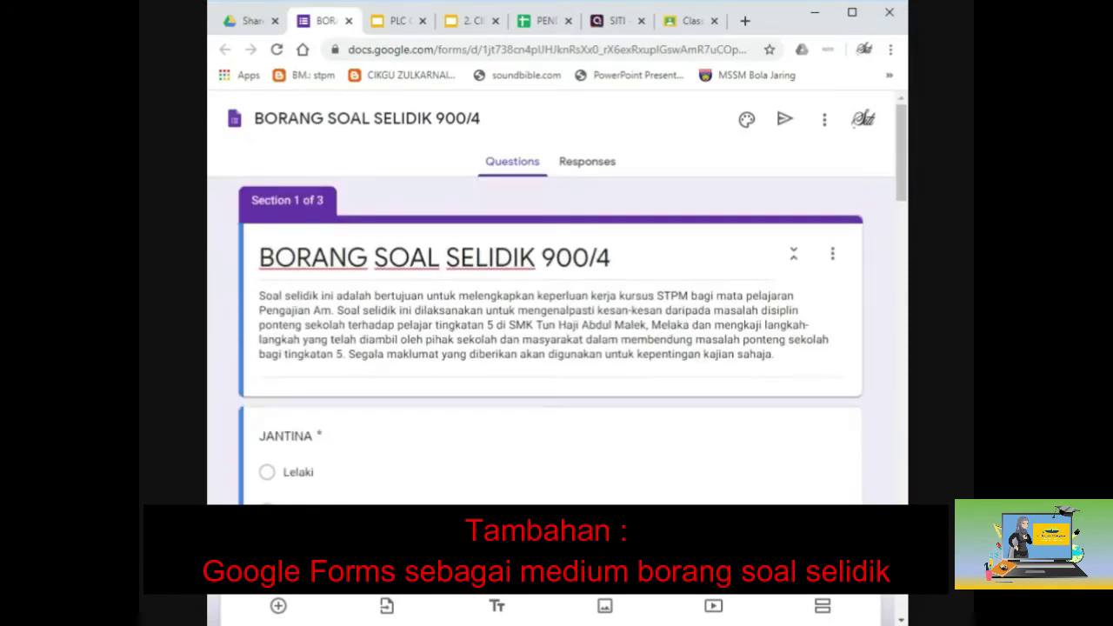
{"action": "scroll", "coordinate": [705, 353], "scroll_direction": "down", "scroll_amount": 10}
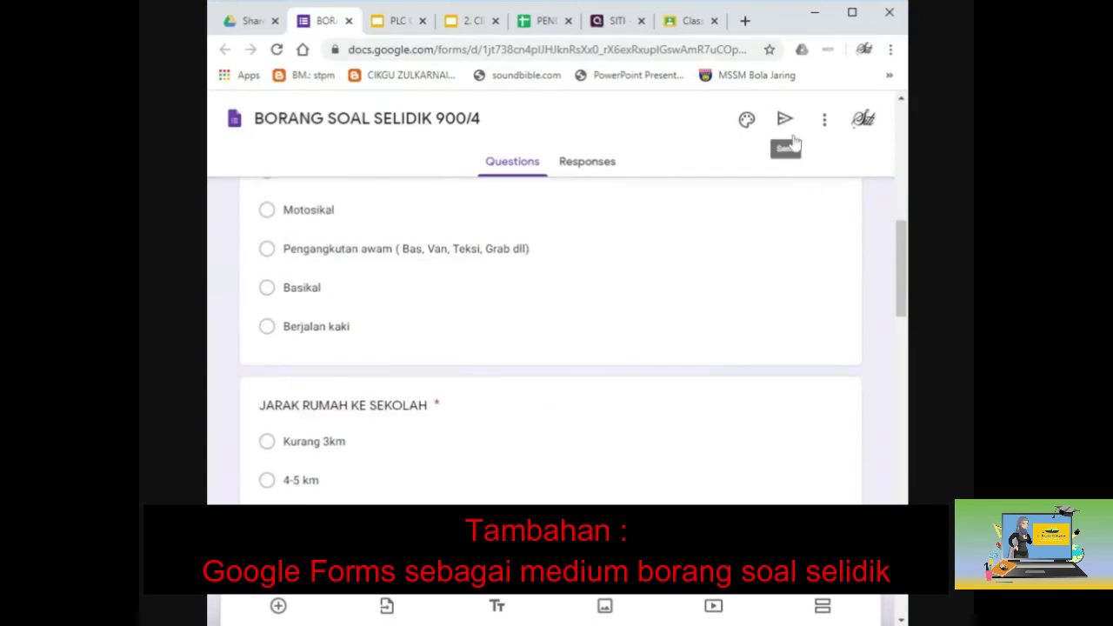
{"action": "scroll", "coordinate": [770, 228], "scroll_direction": "down", "scroll_amount": 1}
{"action": "scroll", "coordinate": [770, 228], "scroll_direction": "down", "scroll_amount": 8}
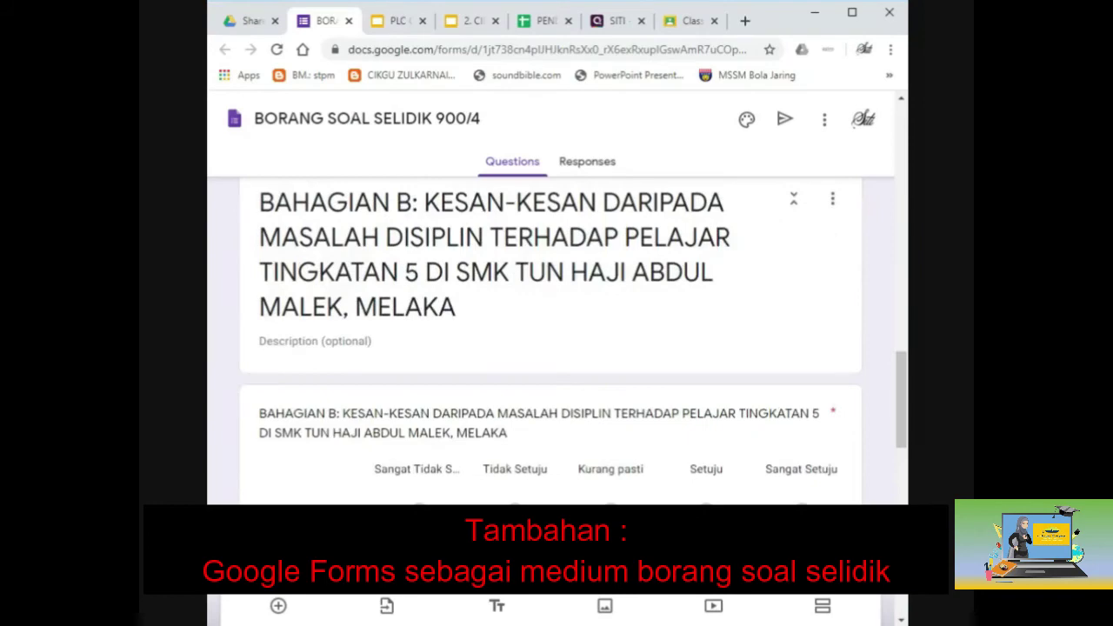
{"action": "scroll", "coordinate": [550, 339], "scroll_direction": "down", "scroll_amount": 2}
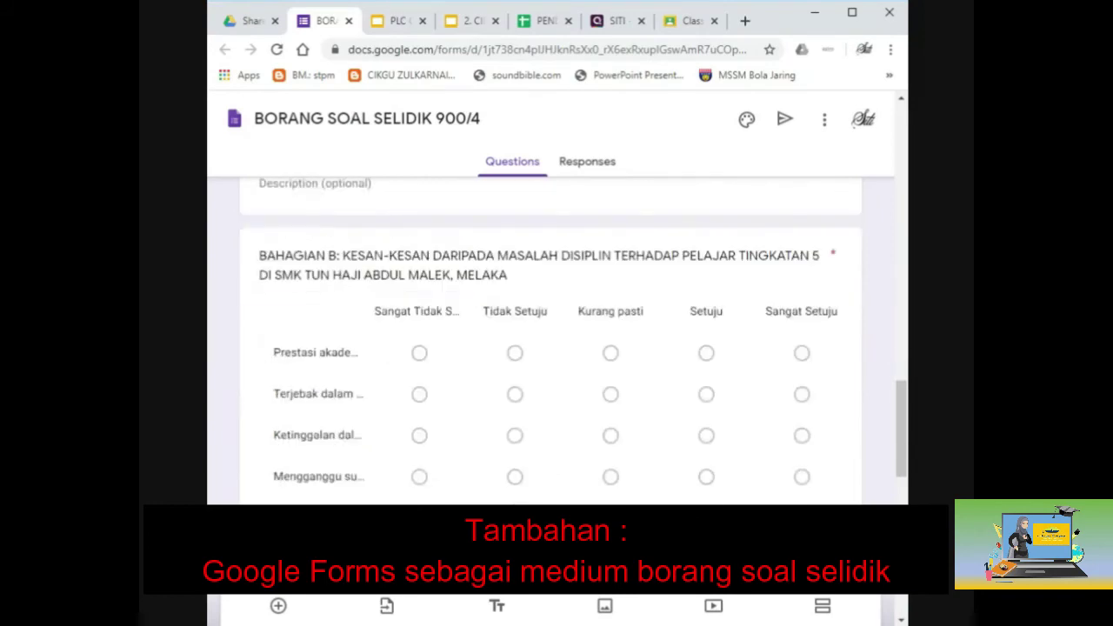
{"action": "scroll", "coordinate": [765, 224], "scroll_direction": "up", "scroll_amount": 3}
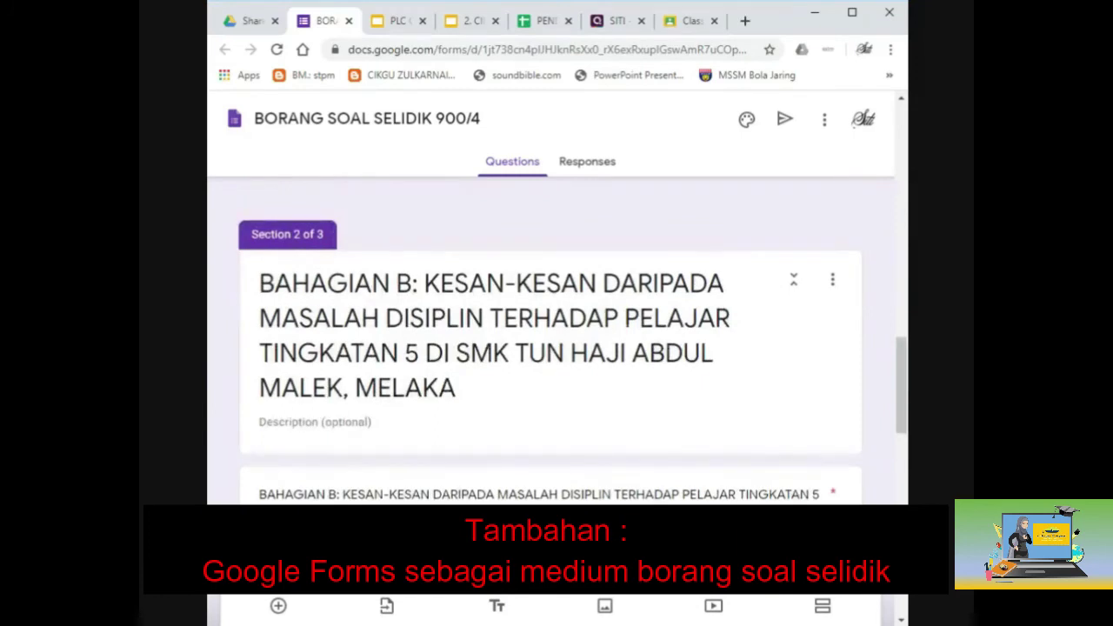
{"action": "scroll", "coordinate": [442, 259], "scroll_direction": "down", "scroll_amount": 4}
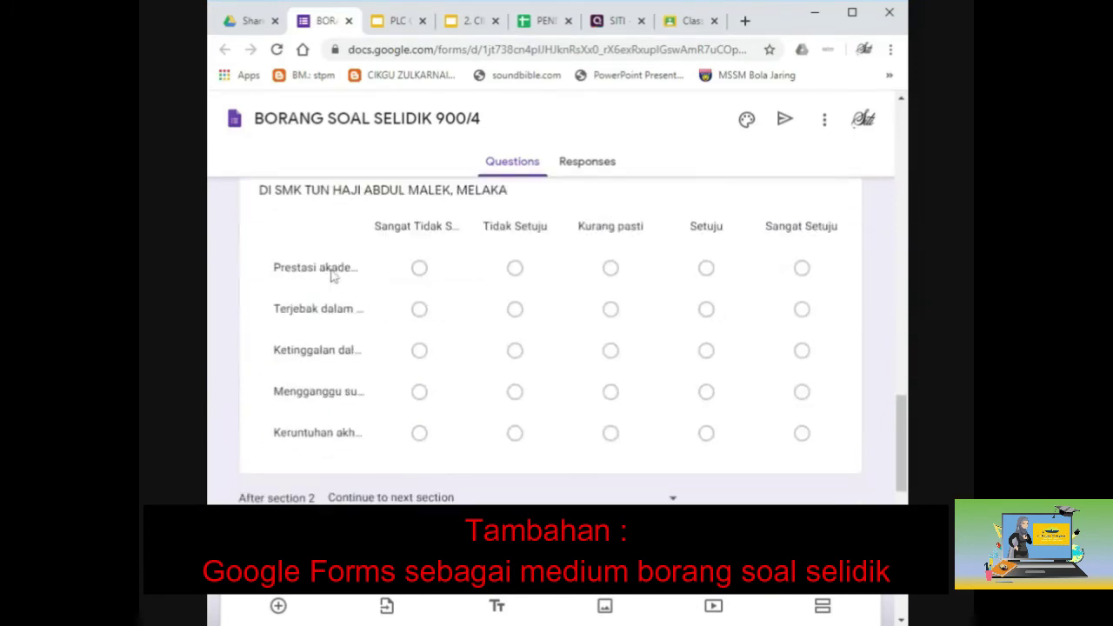
{"action": "left_click", "coordinate": [331, 275]}
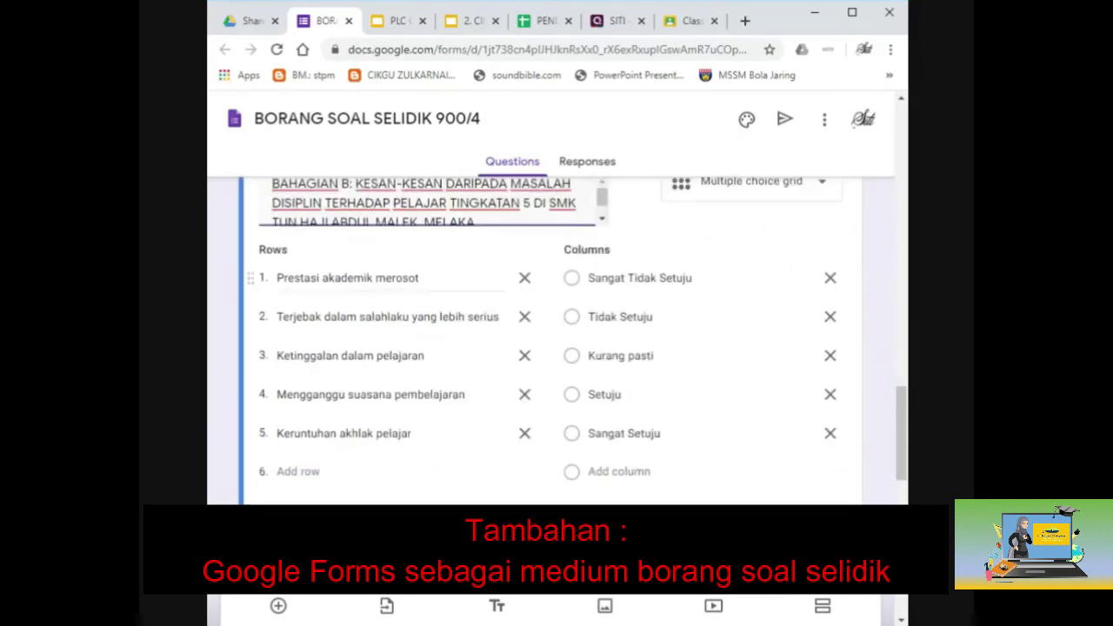
{"action": "scroll", "coordinate": [578, 466], "scroll_direction": "up", "scroll_amount": 1}
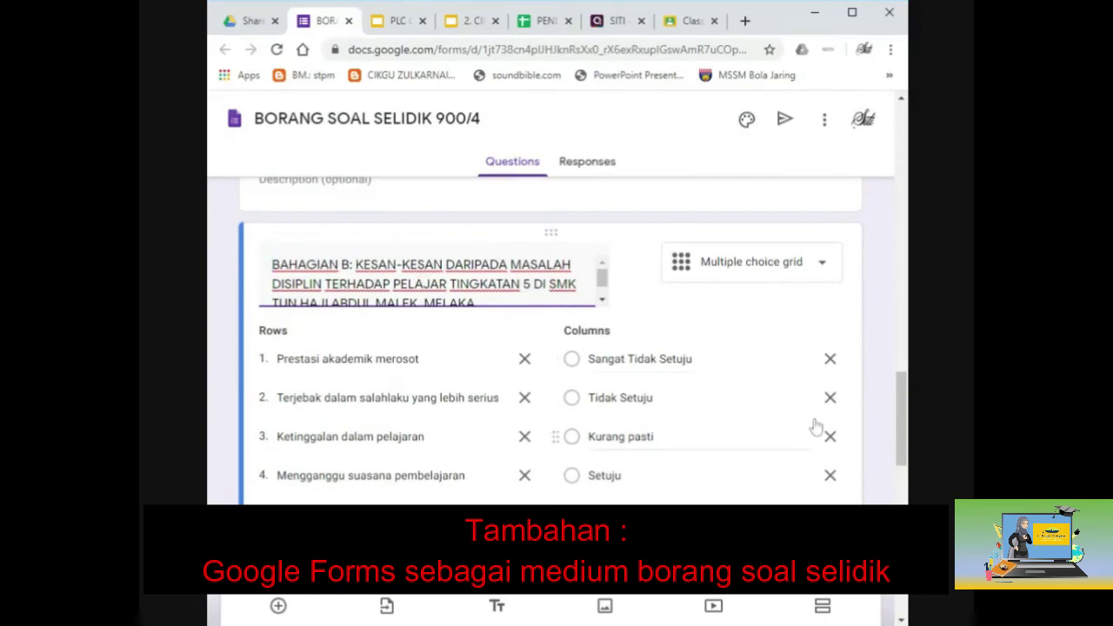
{"action": "scroll", "coordinate": [614, 478], "scroll_direction": "down", "scroll_amount": 5}
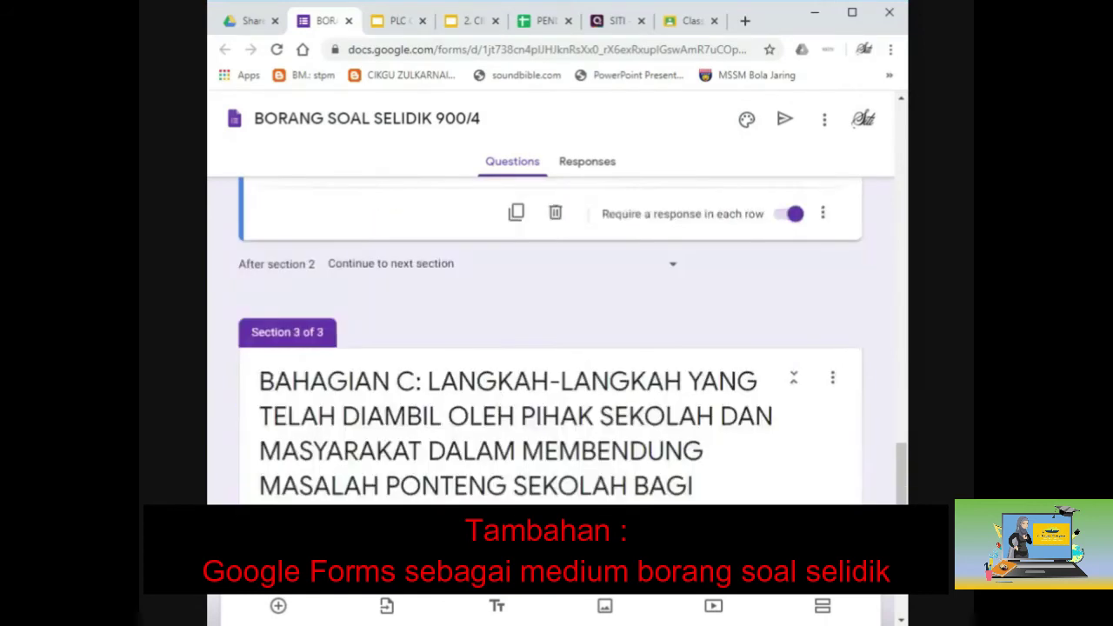
{"action": "scroll", "coordinate": [556, 339], "scroll_direction": "down", "scroll_amount": 5}
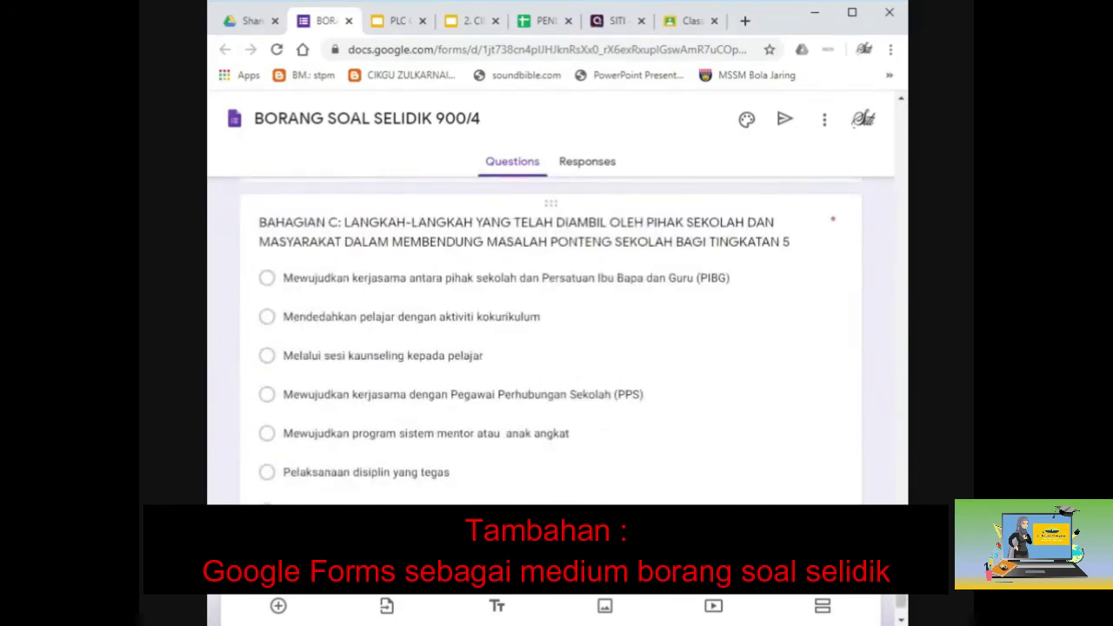
{"action": "scroll", "coordinate": [339, 457], "scroll_direction": "down", "scroll_amount": 1}
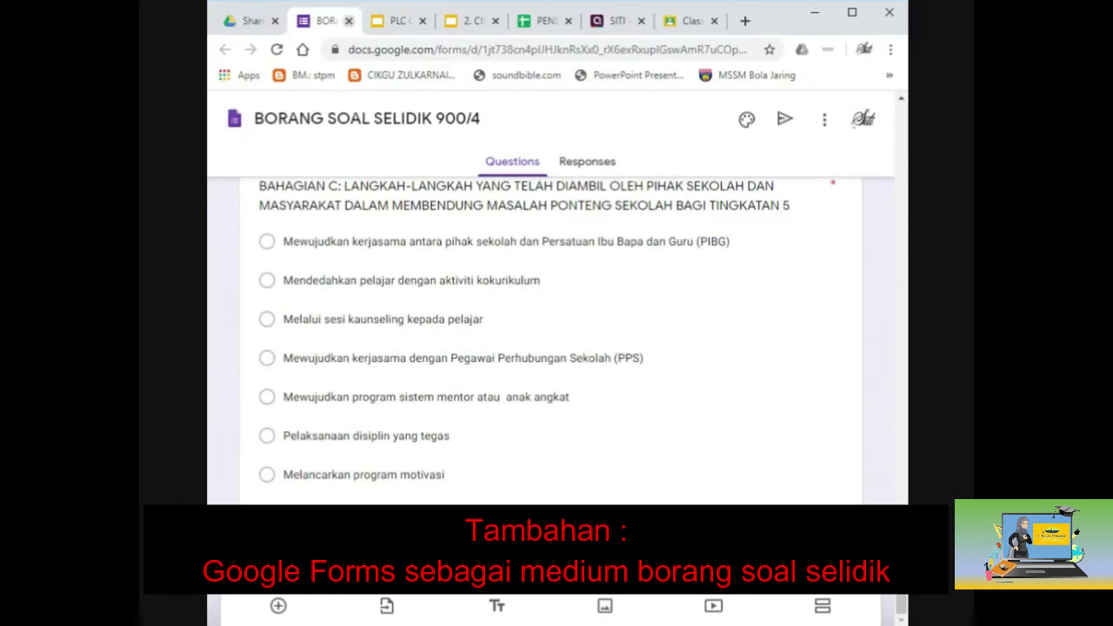
{"action": "left_click", "coordinate": [348, 20]}
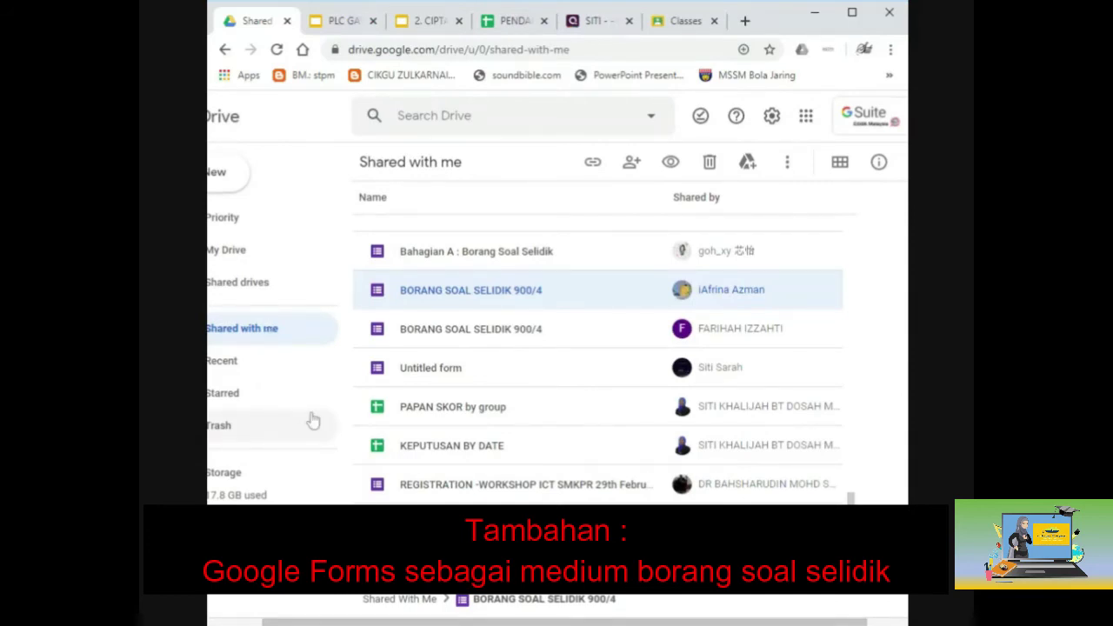
Go back to Google Classroom and open the PA900SG class from the classes list.
{"action": "left_click", "coordinate": [683, 20]}
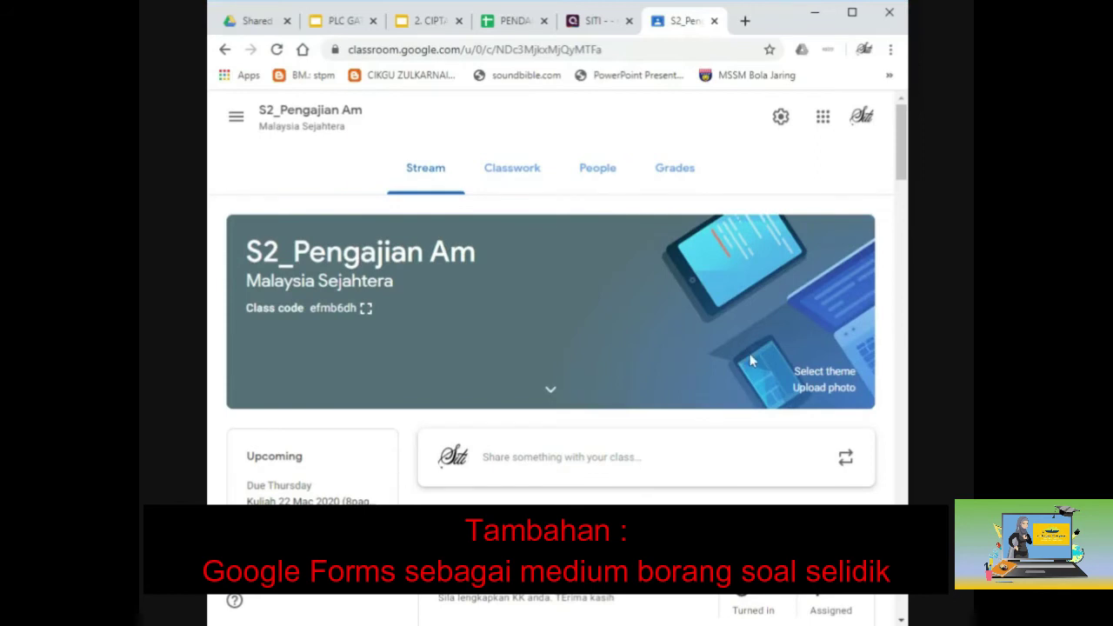
{"action": "scroll", "coordinate": [693, 487], "scroll_direction": "down", "scroll_amount": 3}
{"action": "scroll", "coordinate": [693, 487], "scroll_direction": "up", "scroll_amount": 3}
{"action": "left_click", "coordinate": [224, 122]}
{"action": "scroll", "coordinate": [318, 374], "scroll_direction": "down", "scroll_amount": 3}
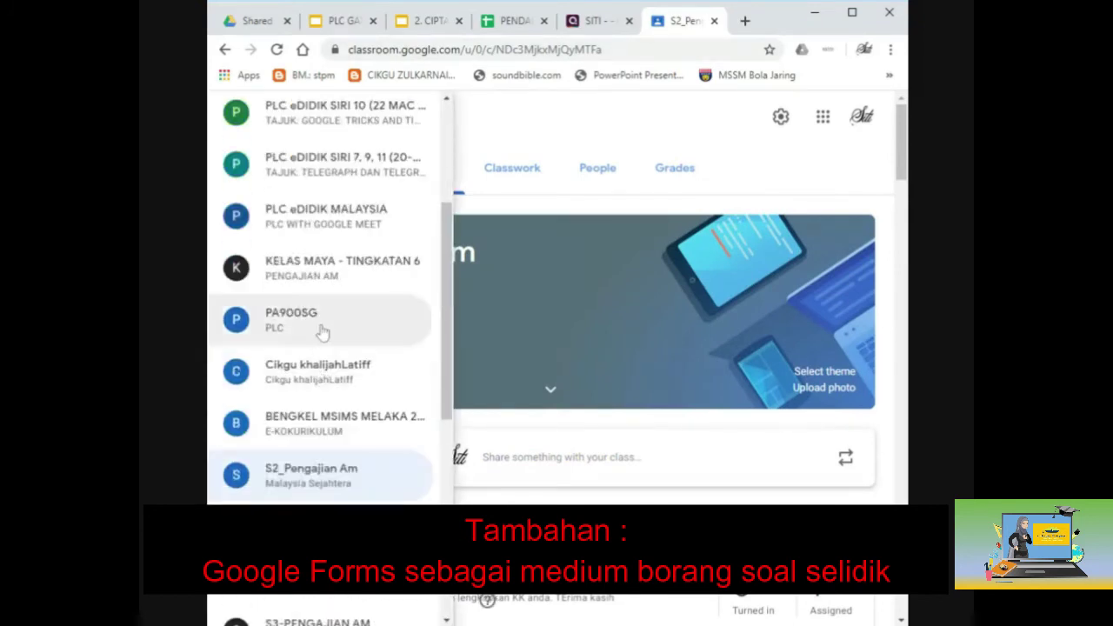
{"action": "left_click", "coordinate": [319, 331]}
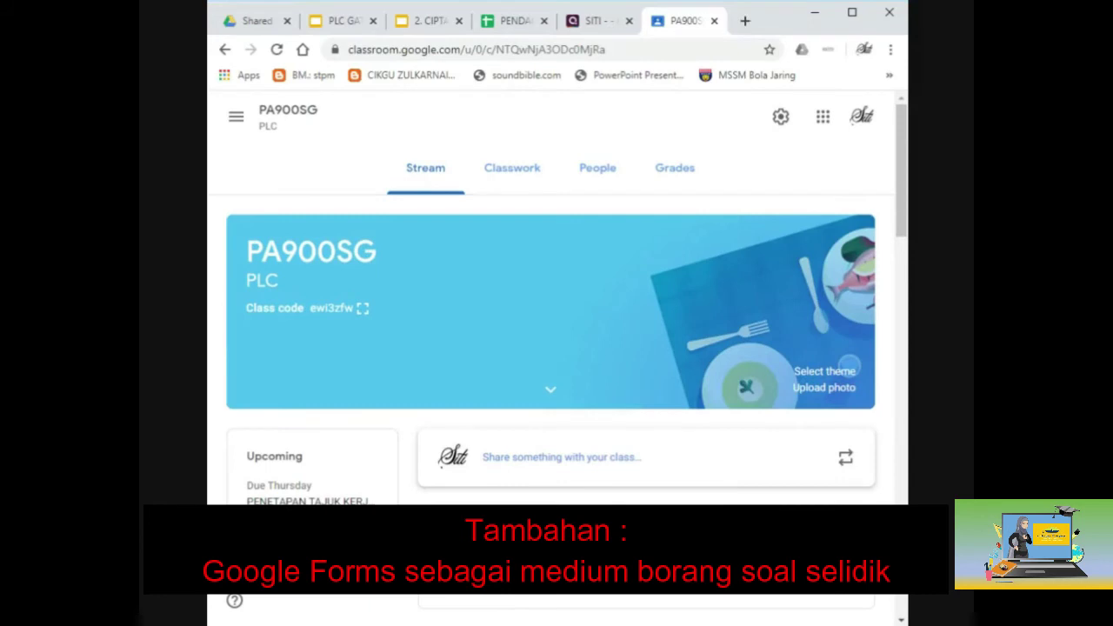
Show PA900SG's People page and scroll through the teacher and enrolled students.
{"action": "scroll", "coordinate": [550, 348], "scroll_direction": "down", "scroll_amount": 1}
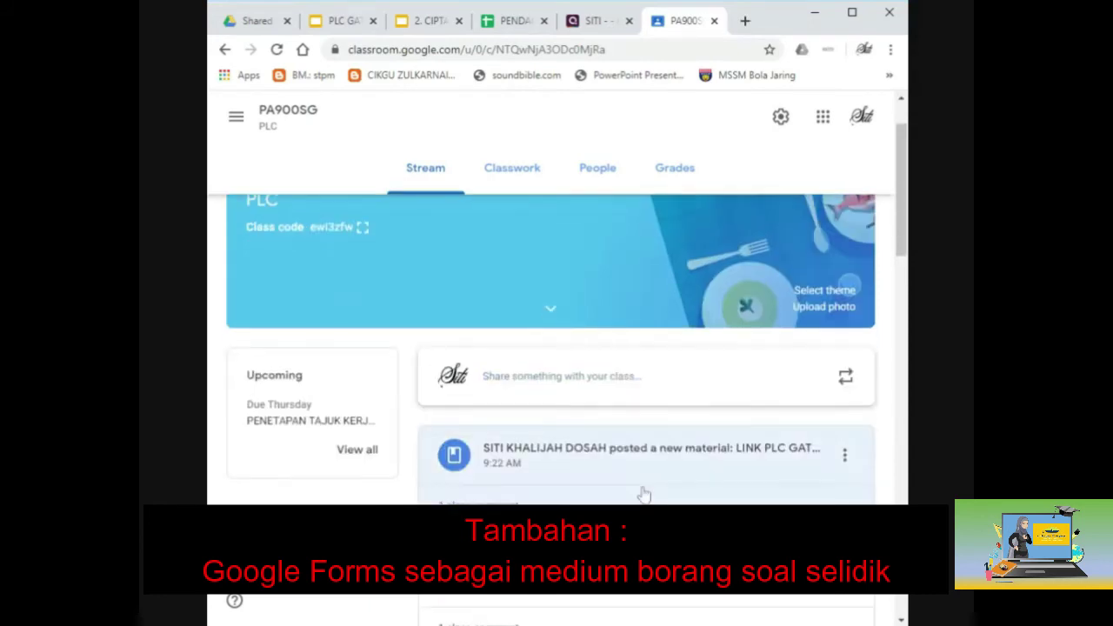
{"action": "left_click", "coordinate": [621, 179]}
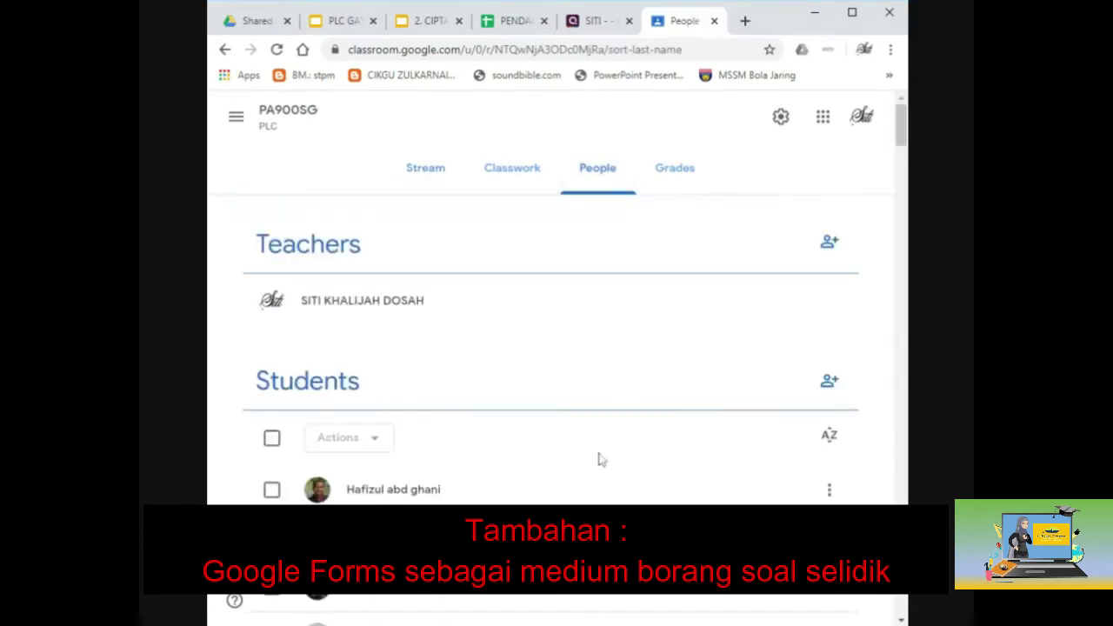
{"action": "scroll", "coordinate": [598, 462], "scroll_direction": "down", "scroll_amount": 5}
{"action": "scroll", "coordinate": [598, 462], "scroll_direction": "up", "scroll_amount": 3}
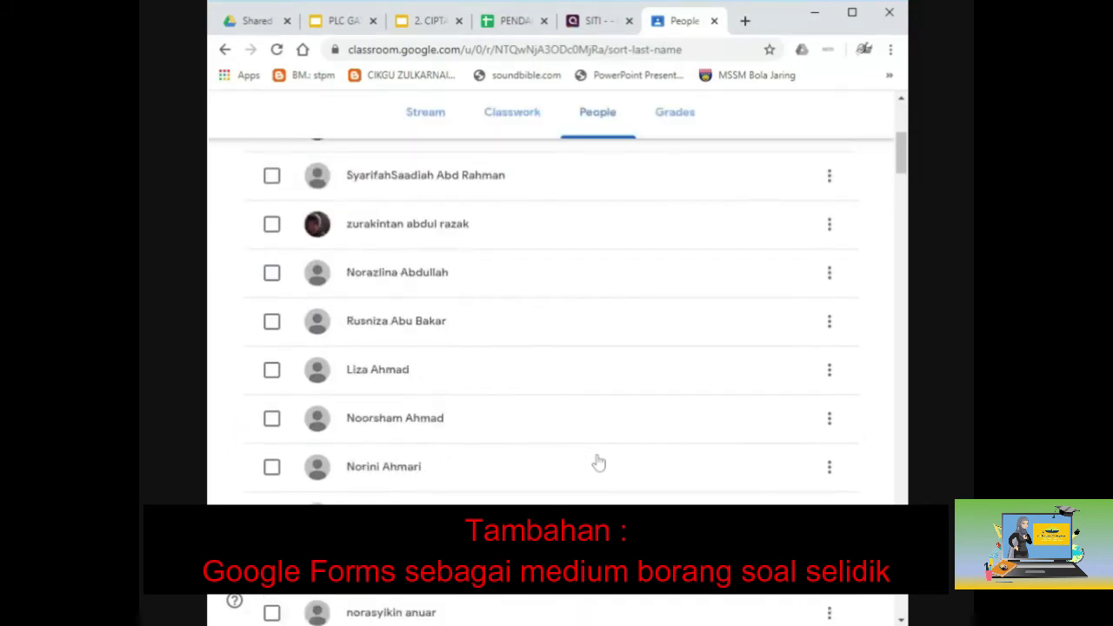
{"action": "scroll", "coordinate": [598, 463], "scroll_direction": "down", "scroll_amount": 10}
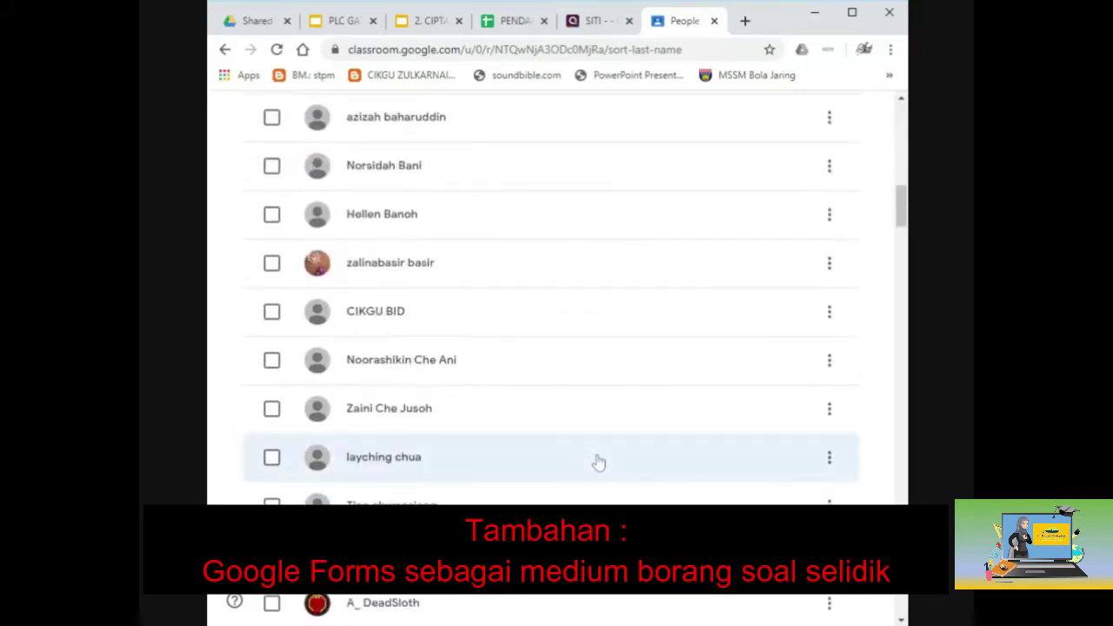
{"action": "scroll", "coordinate": [598, 463], "scroll_direction": "down", "scroll_amount": 4}
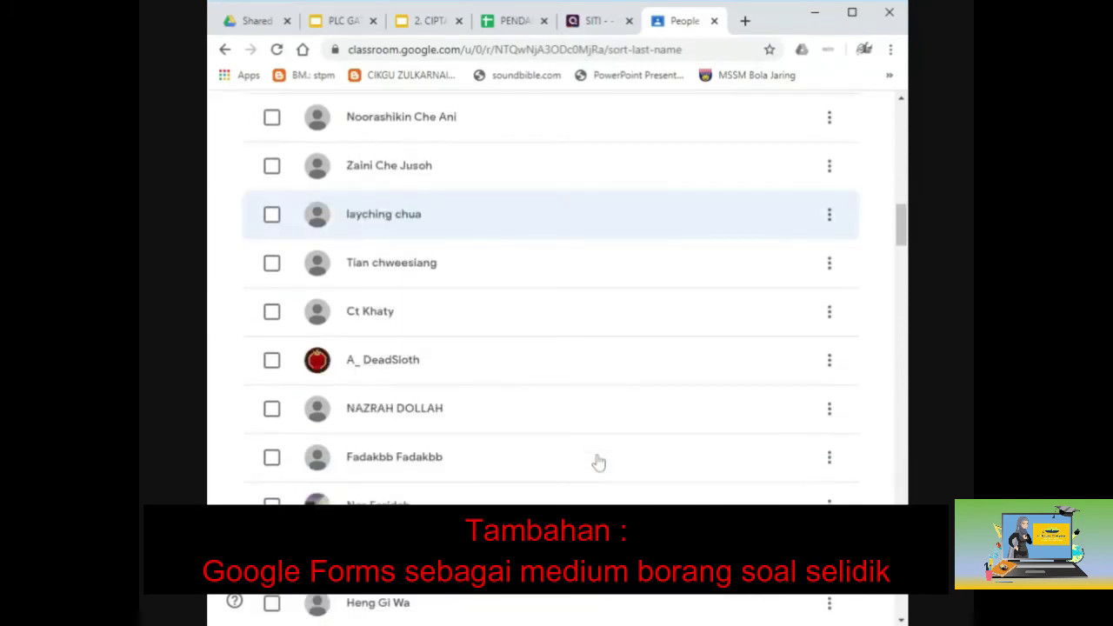
{"action": "scroll", "coordinate": [598, 462], "scroll_direction": "down", "scroll_amount": 3}
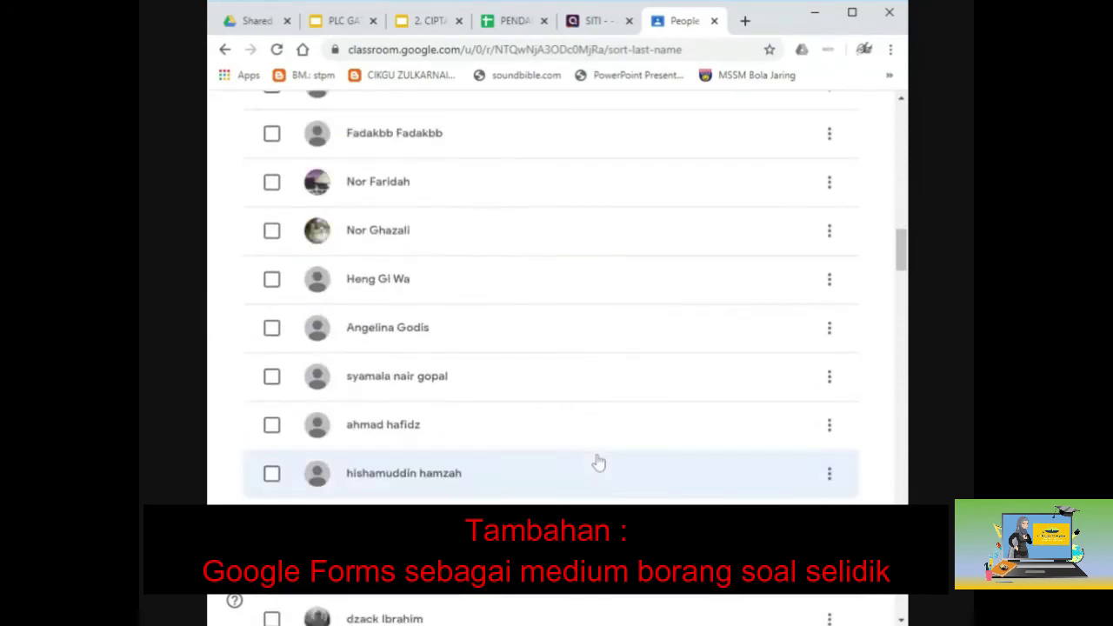
{"action": "scroll", "coordinate": [509, 400], "scroll_direction": "up", "scroll_amount": 10}
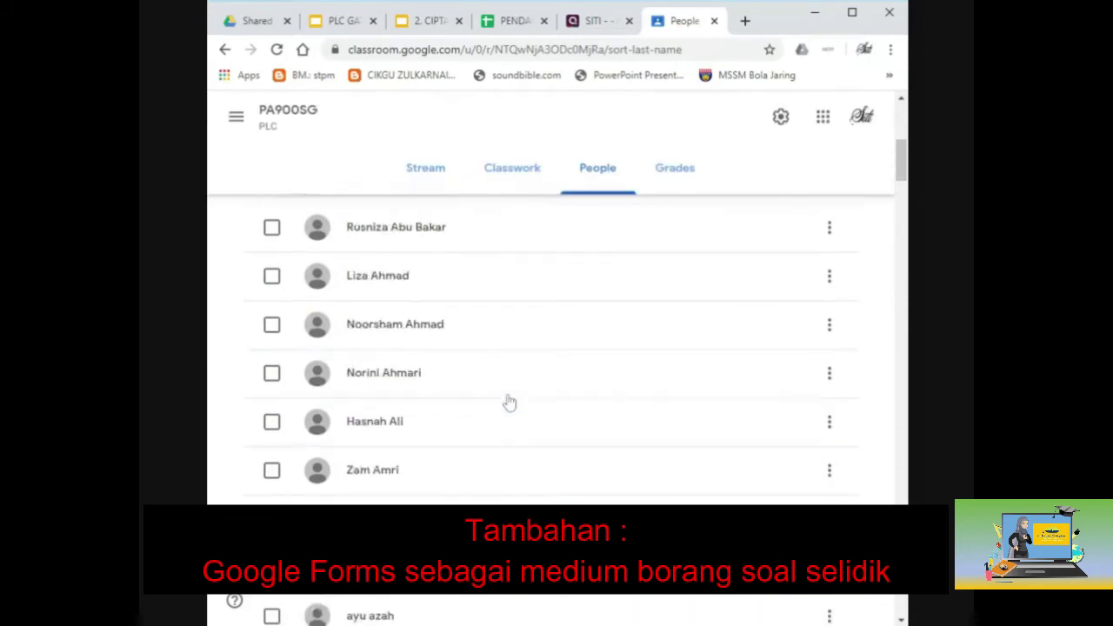
Create a Classwork assignment titled 'PENULISAN KERJA KURSUS' and close the Shared drive tab.
{"action": "left_click", "coordinate": [520, 178]}
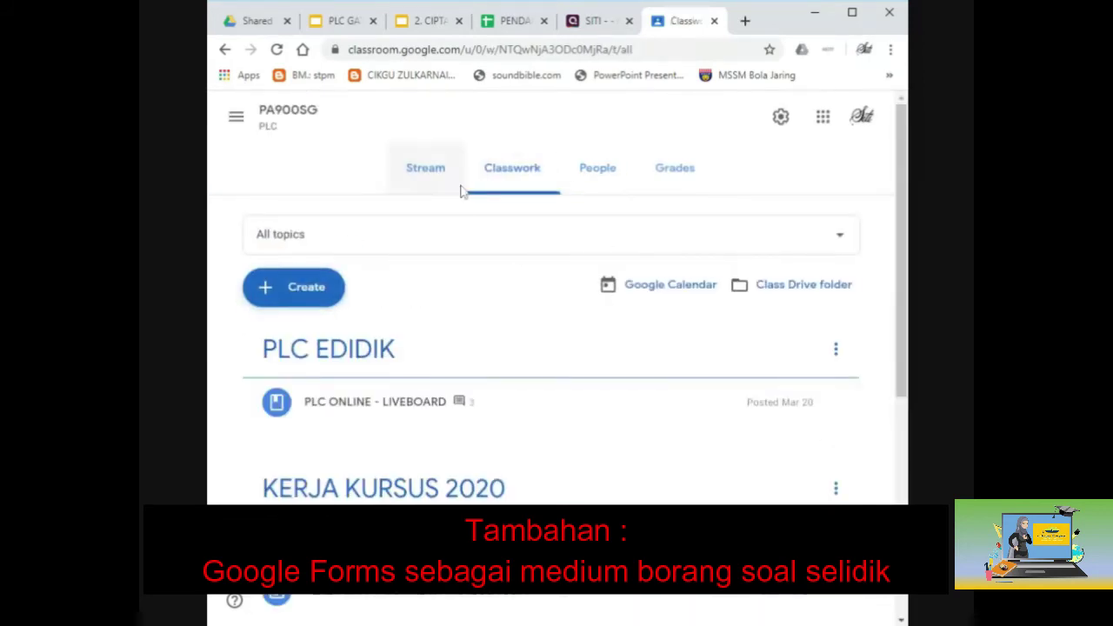
{"action": "left_click", "coordinate": [327, 292]}
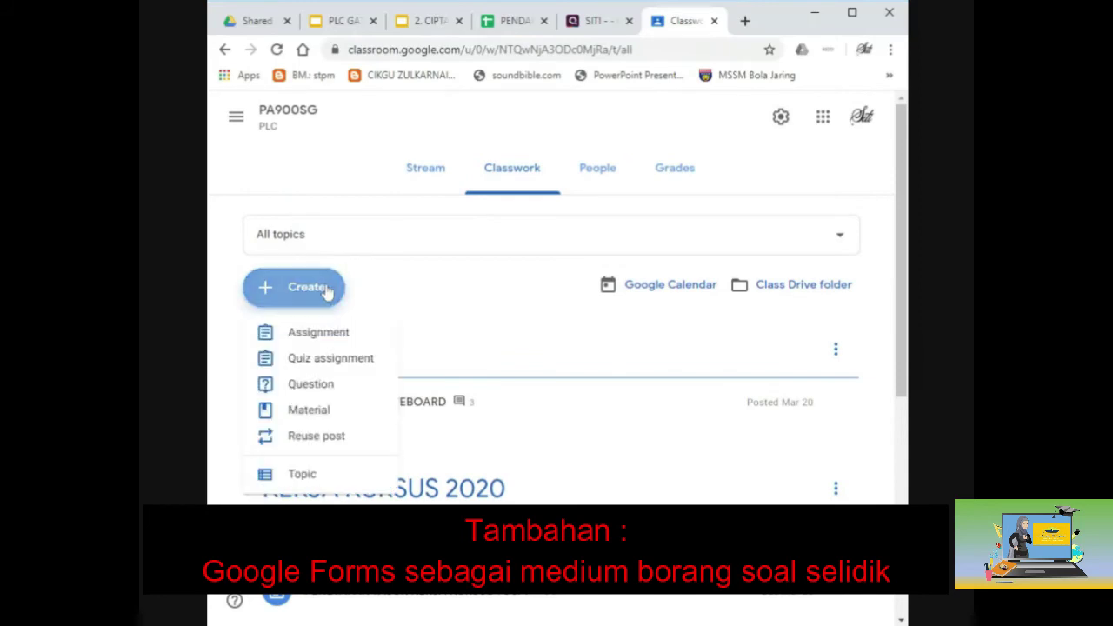
{"action": "left_click", "coordinate": [323, 333]}
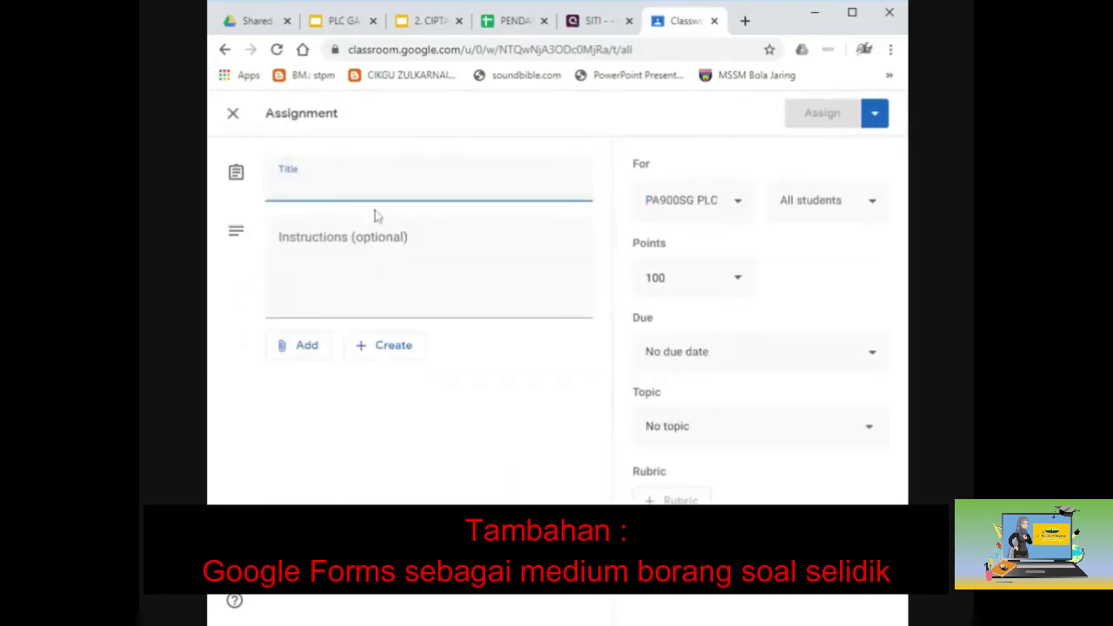
{"action": "type", "text": "PEN"}
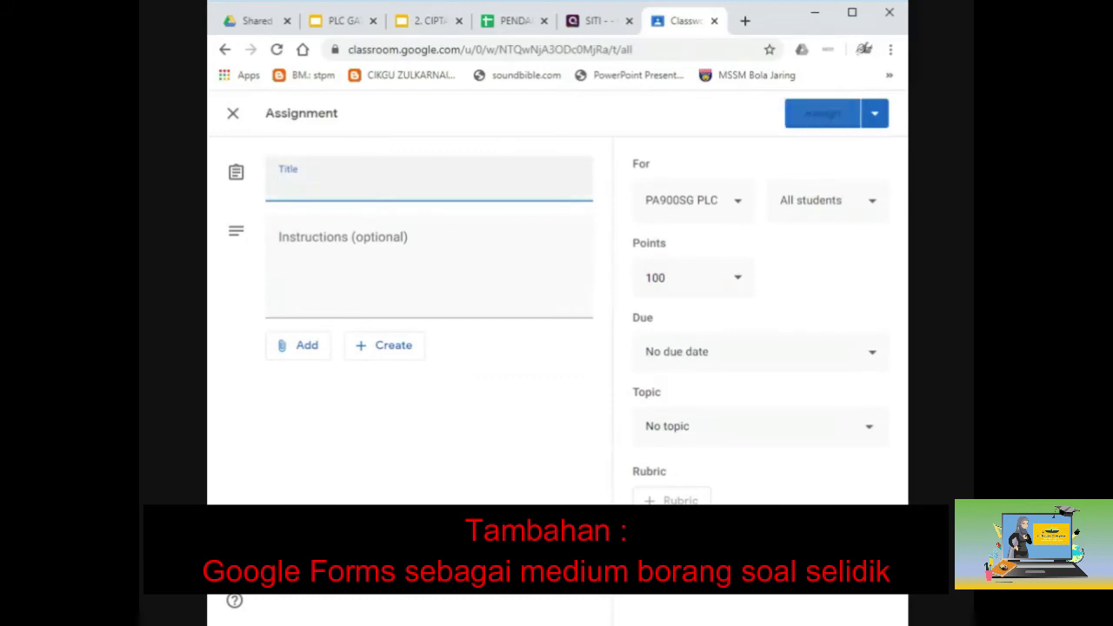
{"action": "type", "text": "UI"}
{"action": "type", "text": "ISAN KRJA"}
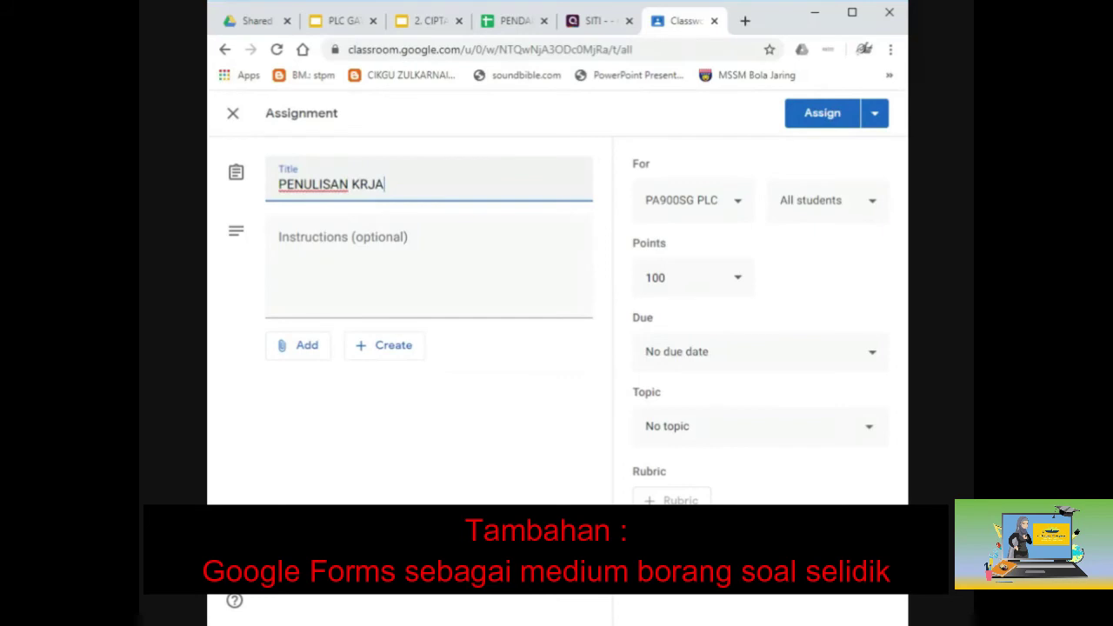
{"action": "key", "text": "BackSpace"}
{"action": "key", "text": "BackSpace"}
{"action": "key", "text": "BackSpace"}
{"action": "type", "text": "ERJA KURSUS"}
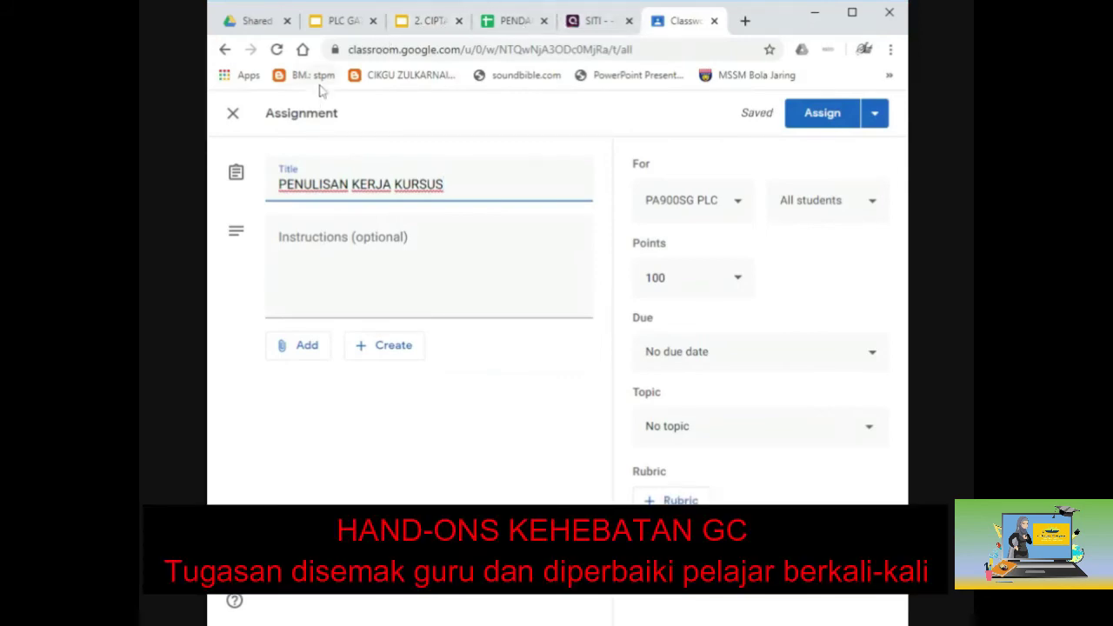
{"action": "left_click", "coordinate": [287, 21]}
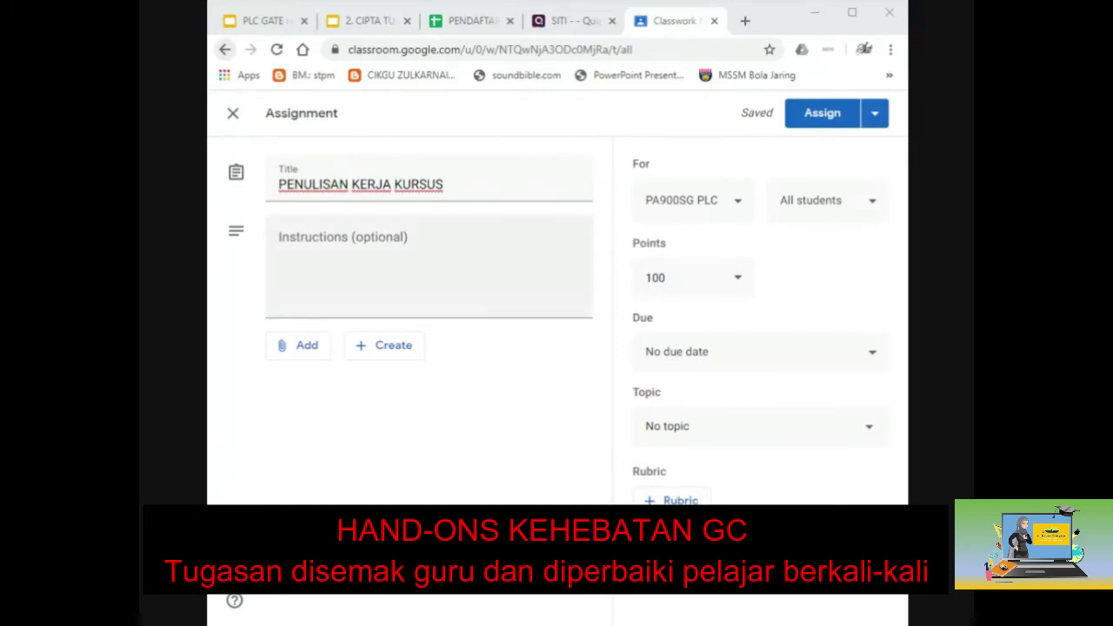
Write the instructions 'Sila lengkapkan kerja kursus anda mengikut masa yang telah ditetapkan'.
{"action": "left_click", "coordinate": [484, 315]}
{"action": "type", "text": "sOL"}
{"action": "key", "text": "BackSpace"}
{"action": "key", "text": "BackSpace"}
{"action": "type", "text": "ILA"}
{"action": "key", "text": "BackSpace"}
{"action": "key", "text": "BackSpace"}
{"action": "key", "text": "BackSpace"}
{"action": "type", "text": "ila lengj"}
{"action": "key", "text": "BackSpace"}
{"action": "type", "text": "kapkan kerja kursus"}
{"action": "key", "text": "BackSpace"}
{"action": "key", "text": "BackSpace"}
{"action": "type", "text": "sus anda mengikut masa yang telah ditetapkan"}
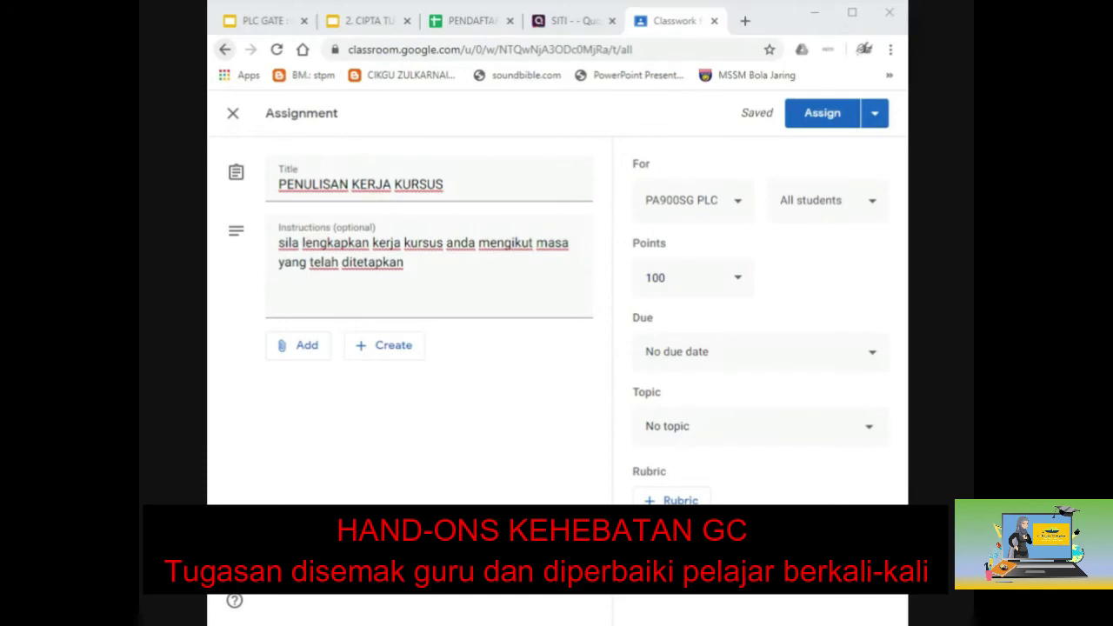
Attach the KERJA KURSUS Google Doc from Recent, set to Make a copy for each student.
{"action": "left_click", "coordinate": [321, 349]}
{"action": "left_click", "coordinate": [336, 435]}
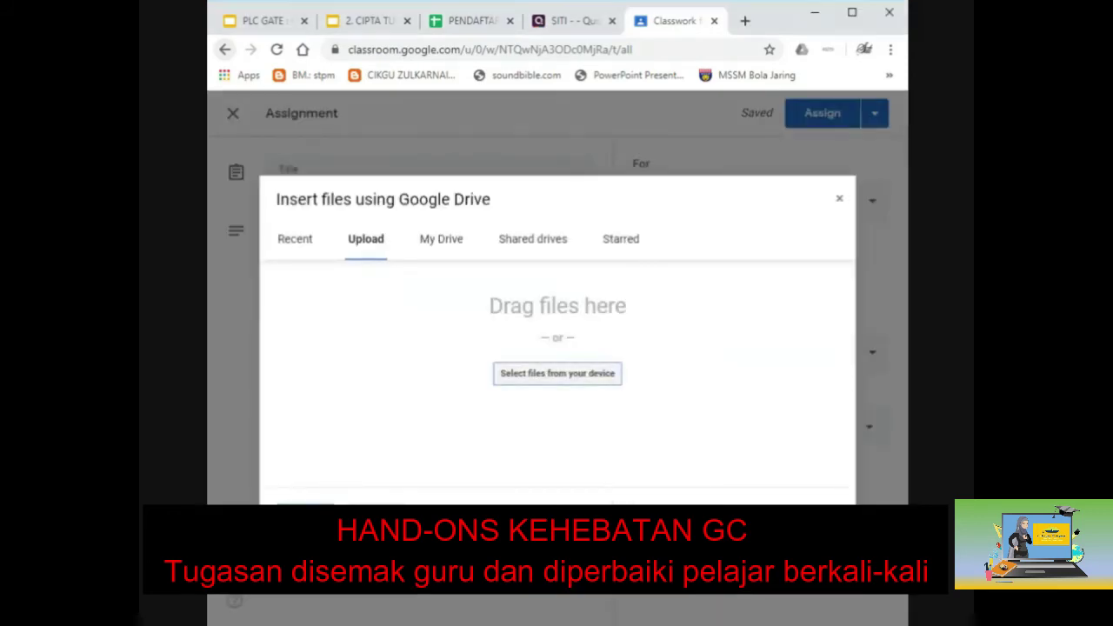
{"action": "left_click", "coordinate": [298, 243]}
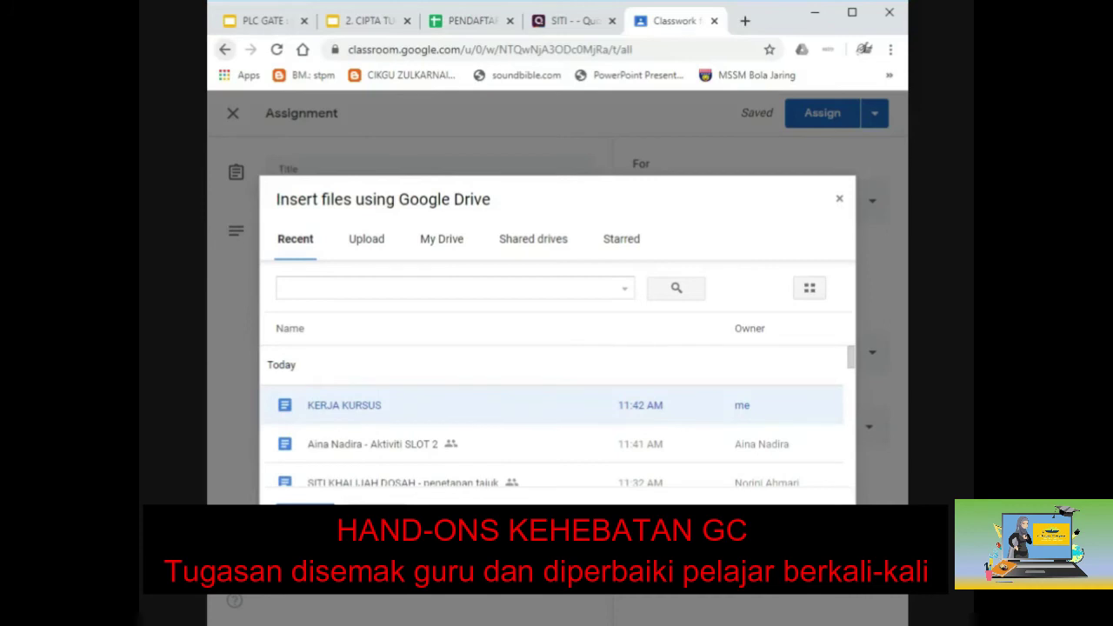
{"action": "left_click", "coordinate": [304, 514]}
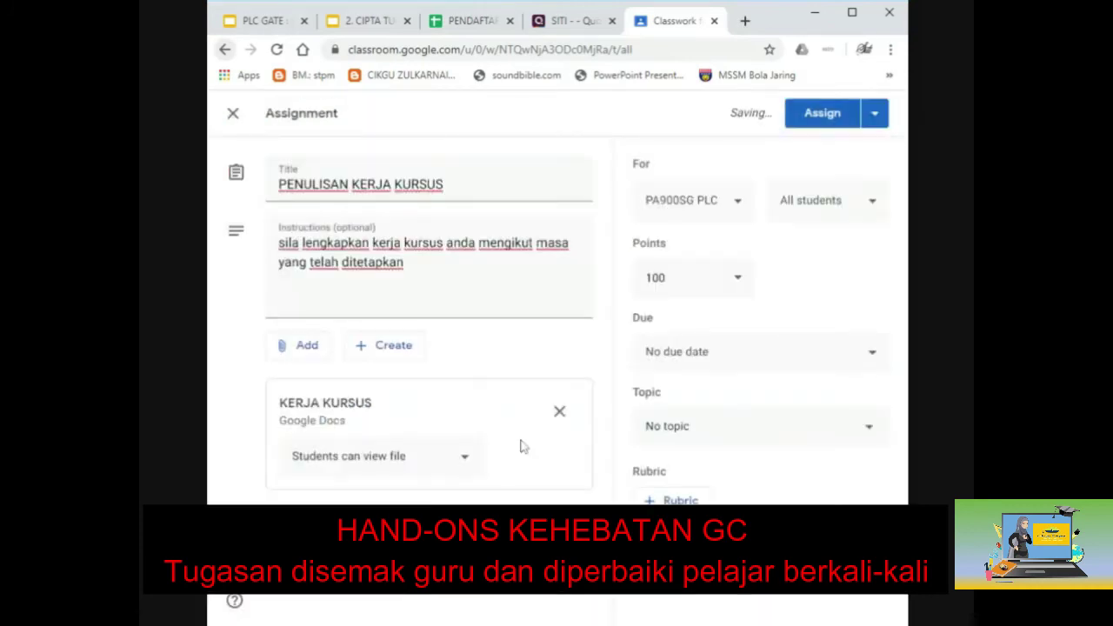
{"action": "left_click", "coordinate": [465, 459]}
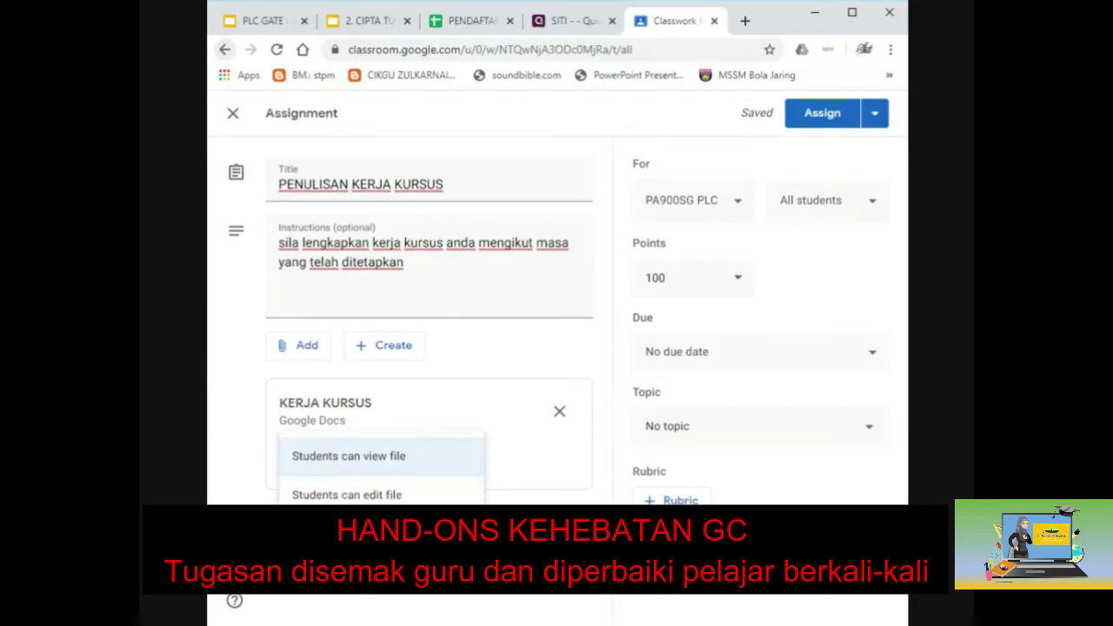
{"action": "left_click", "coordinate": [347, 533]}
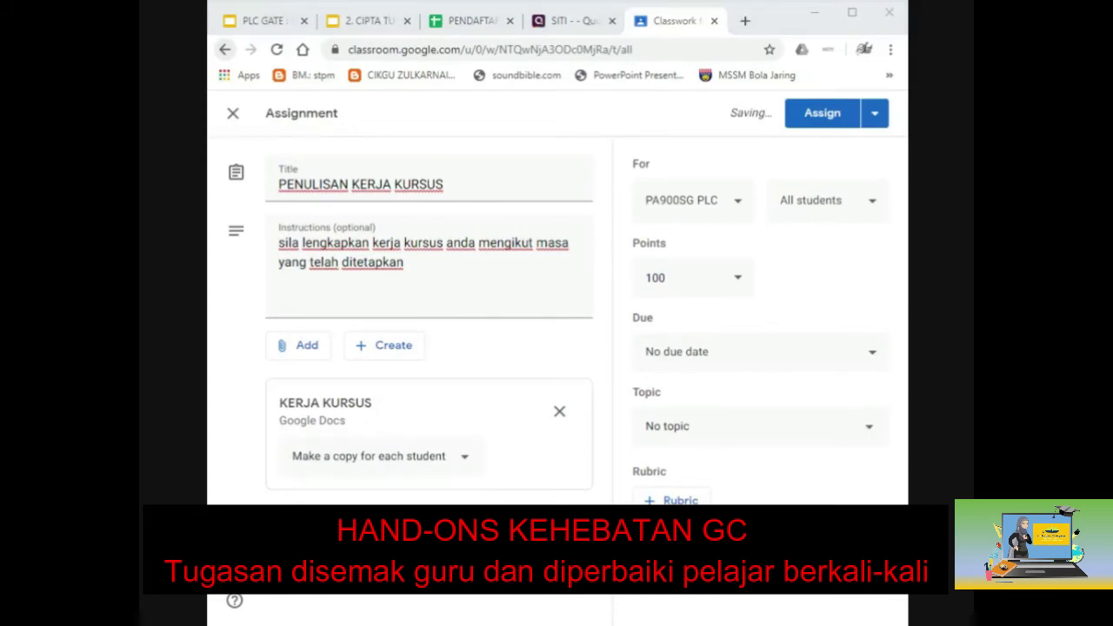
{"action": "left_click", "coordinate": [833, 202]}
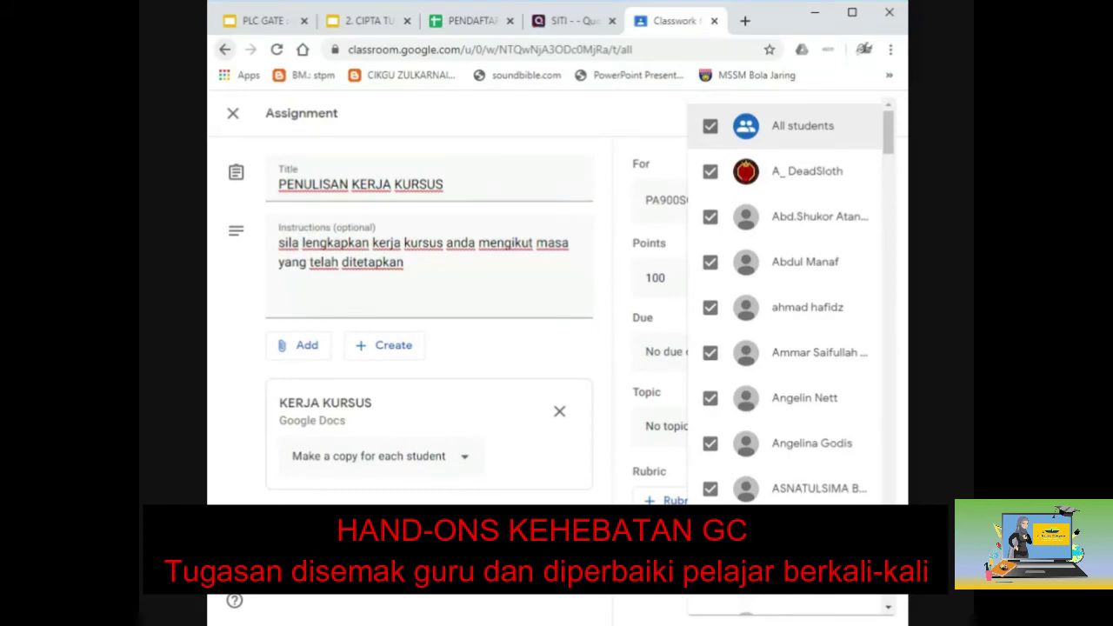
{"action": "scroll", "coordinate": [765, 308], "scroll_direction": "down", "scroll_amount": 6}
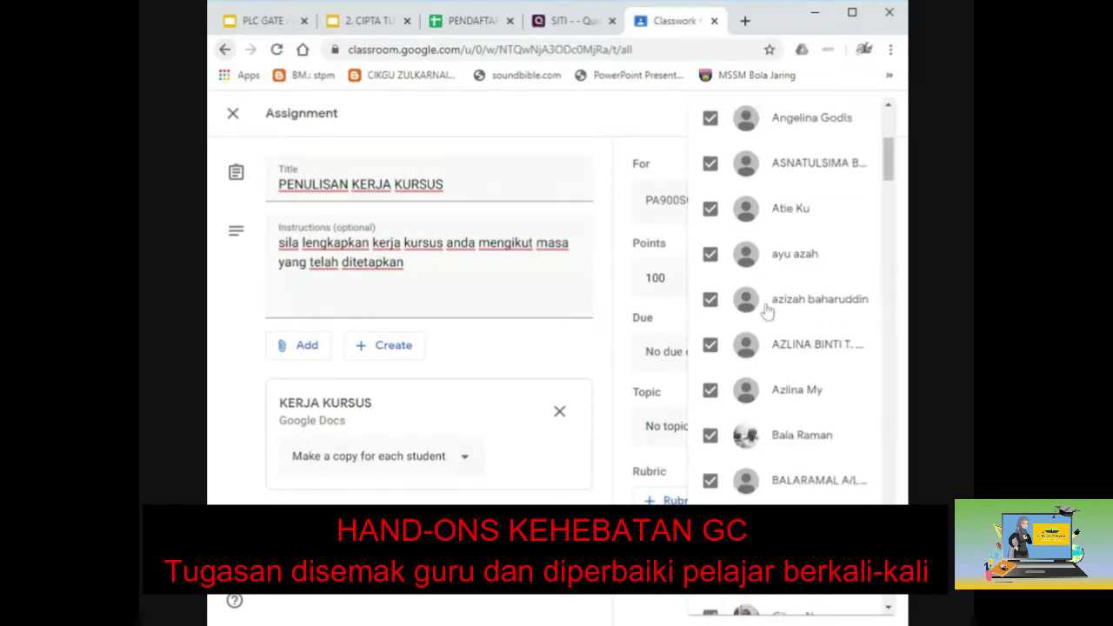
{"action": "scroll", "coordinate": [770, 301], "scroll_direction": "down", "scroll_amount": 10}
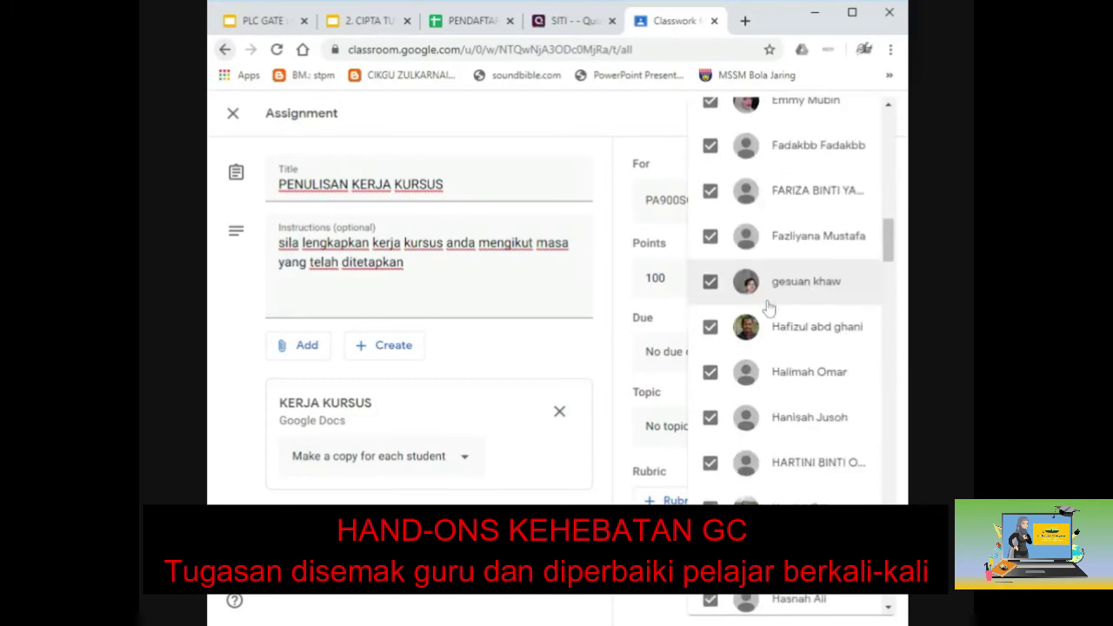
{"action": "scroll", "coordinate": [762, 434], "scroll_direction": "down", "scroll_amount": 1}
{"action": "scroll", "coordinate": [764, 348], "scroll_direction": "down", "scroll_amount": 15}
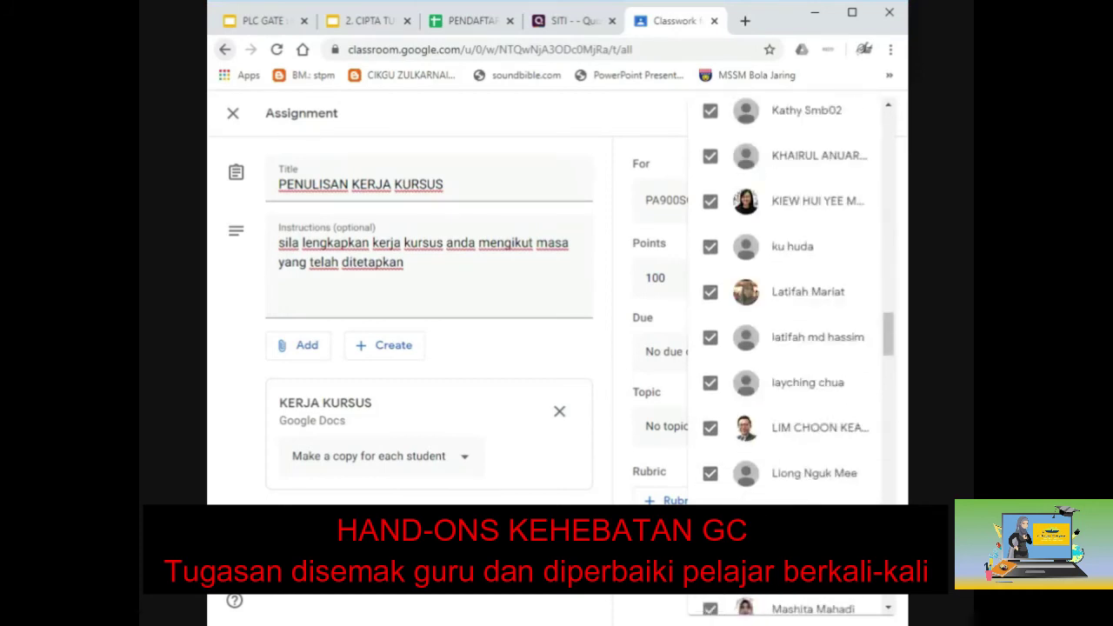
{"action": "scroll", "coordinate": [783, 348], "scroll_direction": "down", "scroll_amount": 2}
{"action": "scroll", "coordinate": [782, 347], "scroll_direction": "down", "scroll_amount": 2}
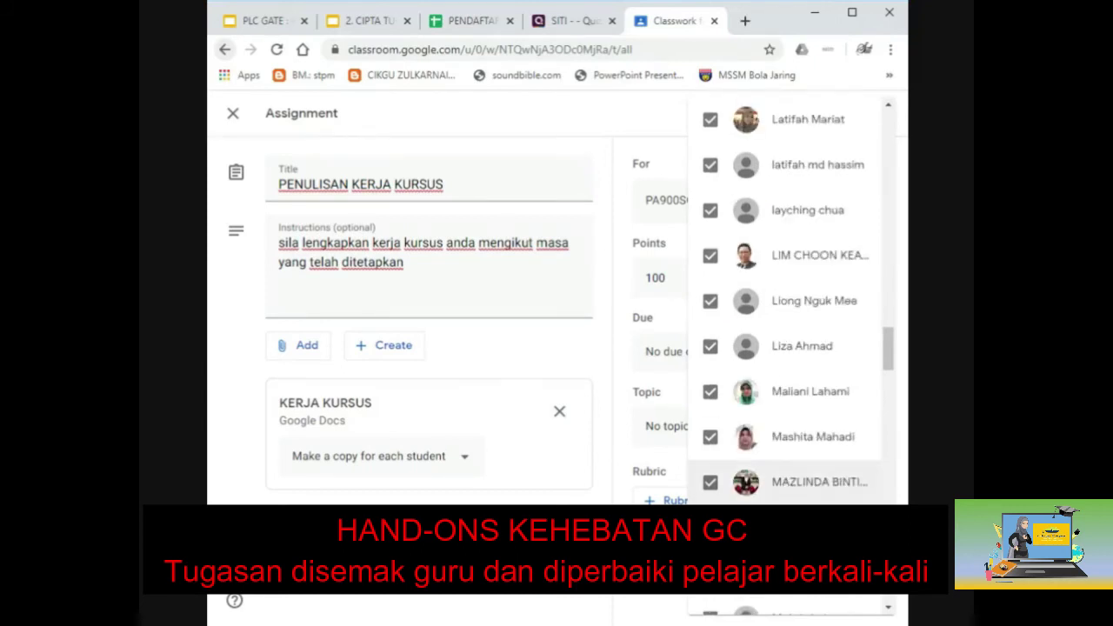
{"action": "scroll", "coordinate": [766, 290], "scroll_direction": "up", "scroll_amount": 2}
{"action": "scroll", "coordinate": [766, 289], "scroll_direction": "up", "scroll_amount": 2}
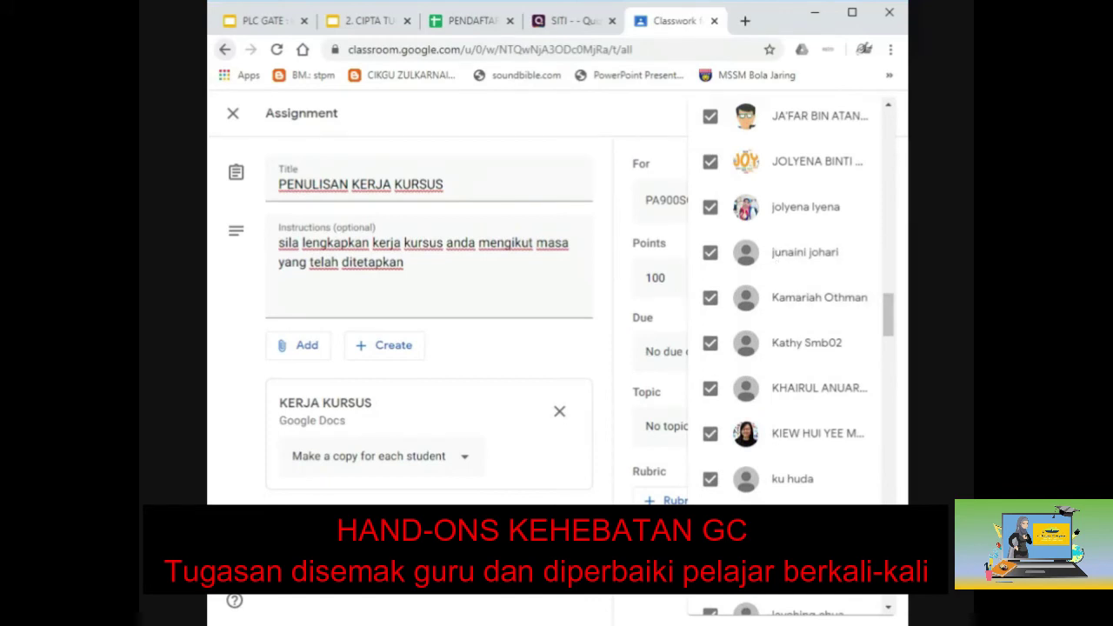
{"action": "key", "text": "Escape"}
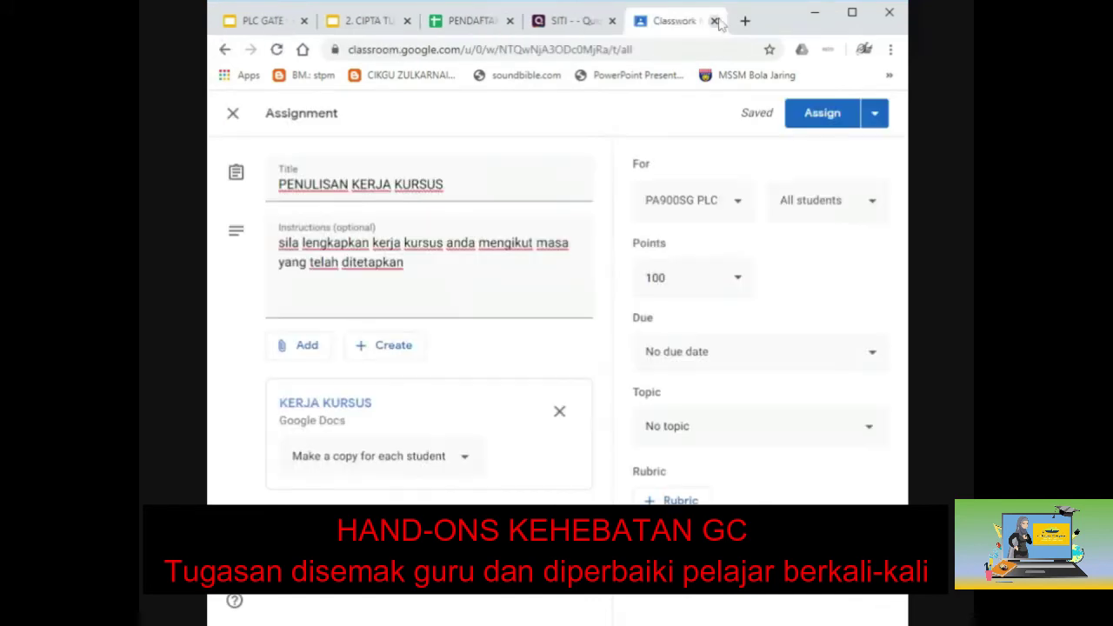
Assign PENULISAN KERJA KURSUS, then view its Instructions and Student work tabs.
{"action": "left_click", "coordinate": [832, 125]}
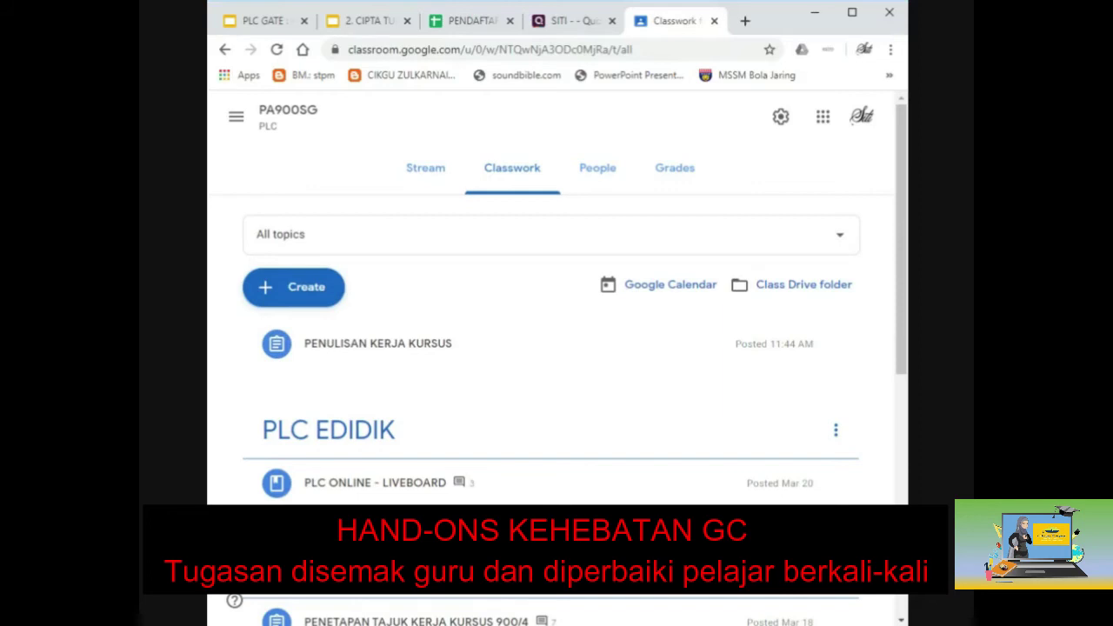
{"action": "left_click", "coordinate": [326, 359]}
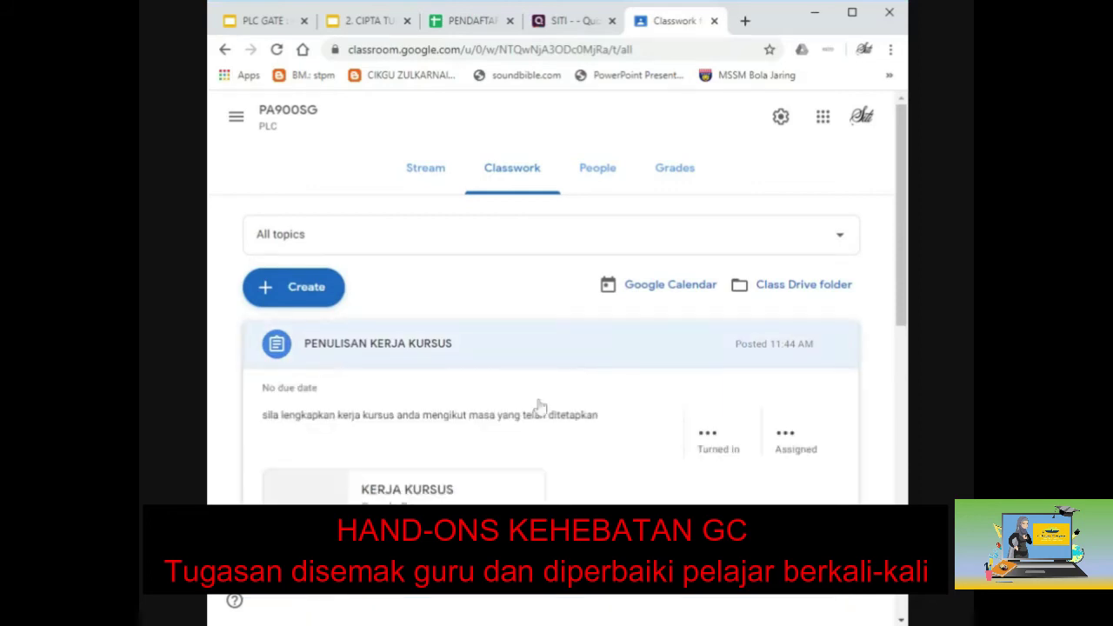
{"action": "left_click", "coordinate": [796, 435]}
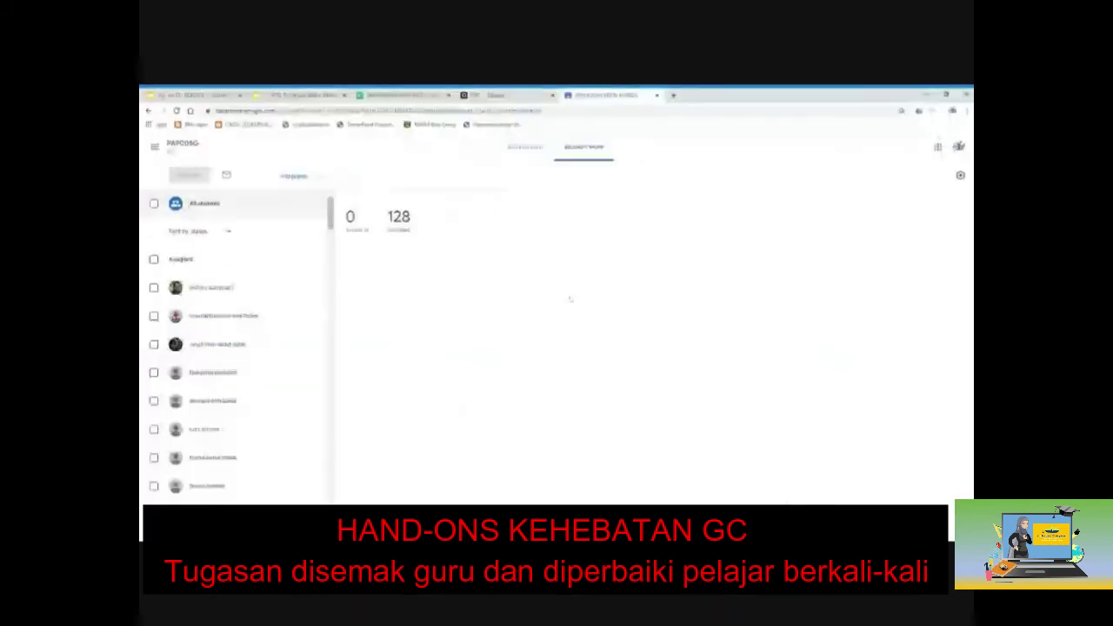
{"action": "left_click", "coordinate": [524, 147]}
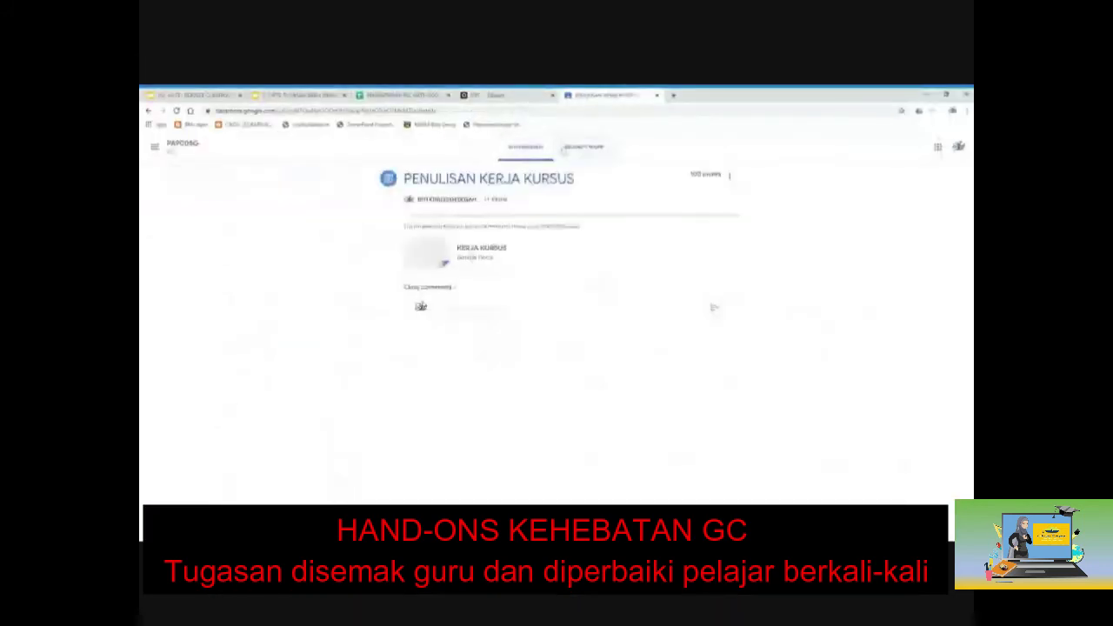
{"action": "left_click", "coordinate": [584, 147]}
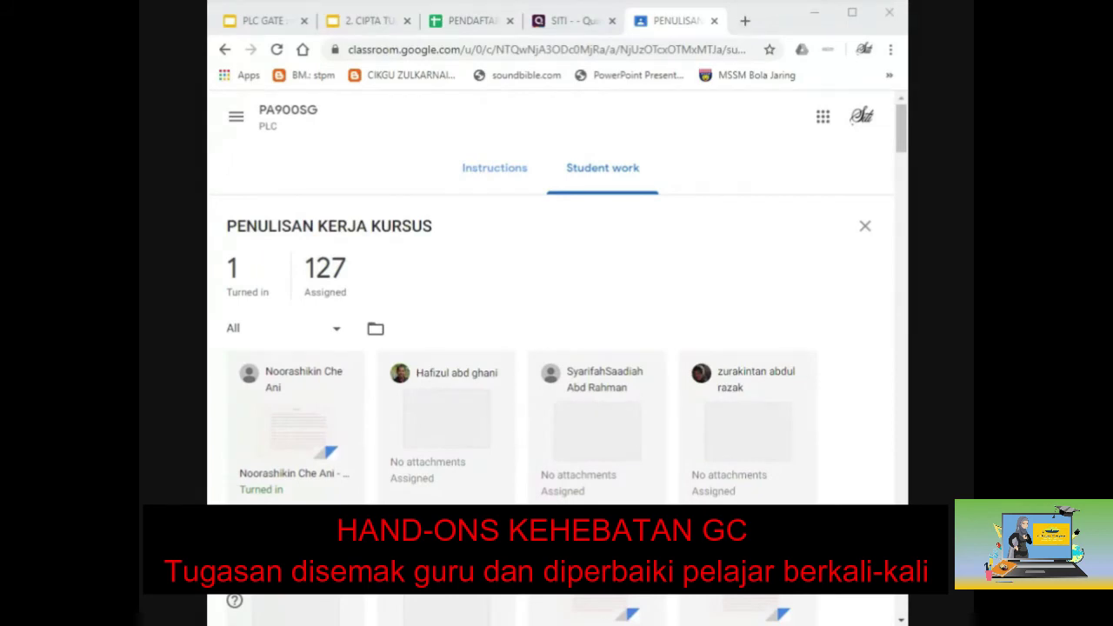
Select the PA900SG class code, then open PENULISAN KERJA KURSUS student work from Classwork.
{"action": "left_click", "coordinate": [280, 122]}
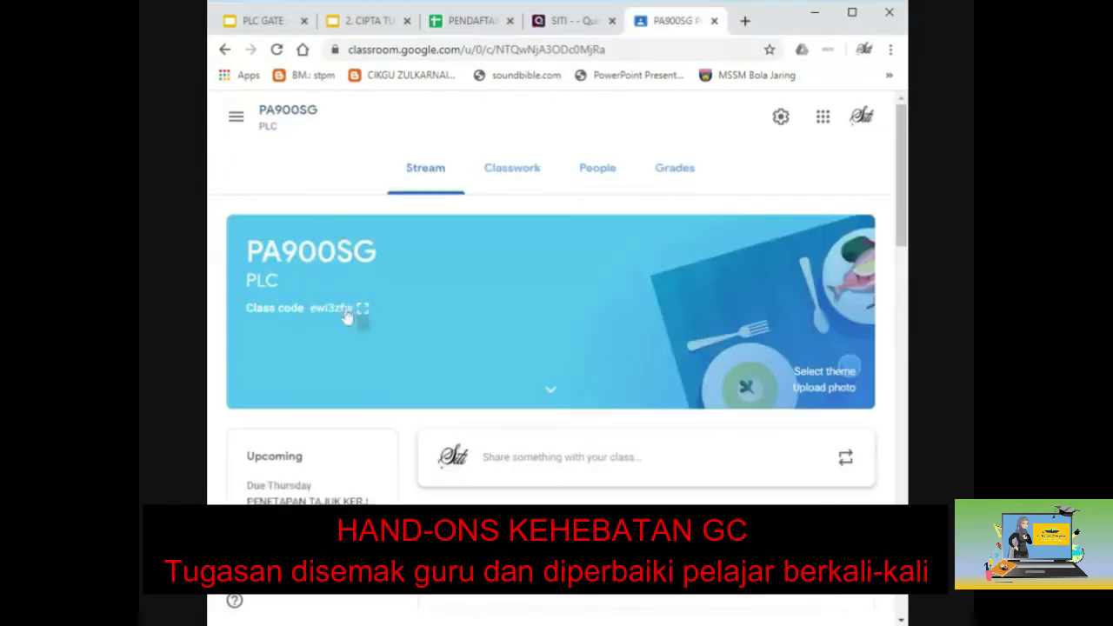
{"action": "left_click_drag", "start_coordinate": [248, 309], "coordinate": [343, 319]}
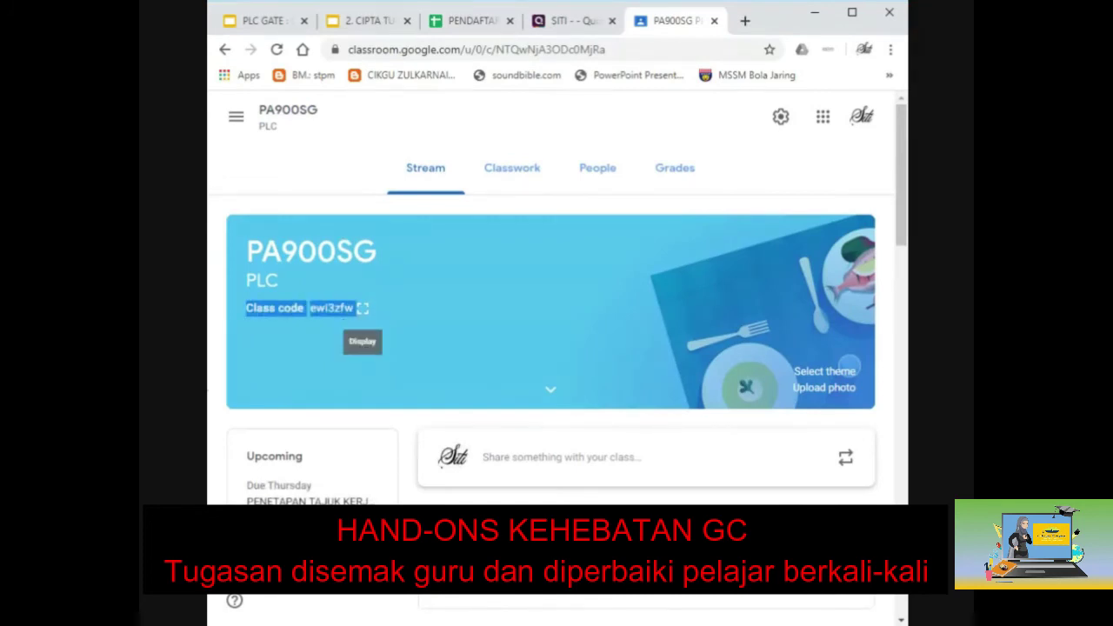
{"action": "key", "text": "alt+Tab"}
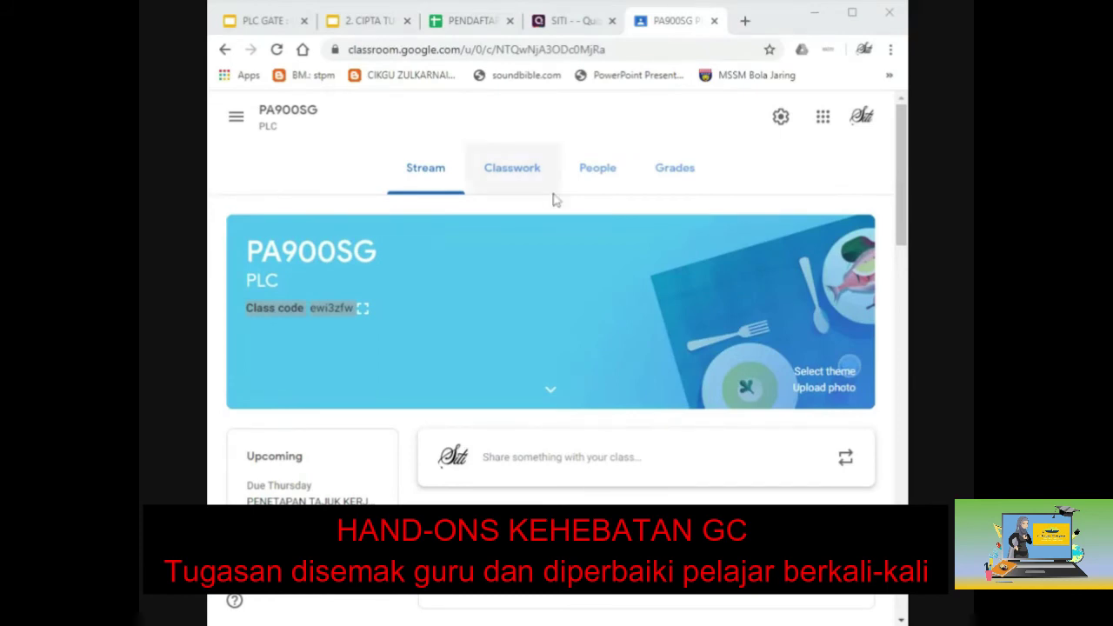
{"action": "left_click", "coordinate": [519, 175]}
{"action": "left_click", "coordinate": [309, 598]}
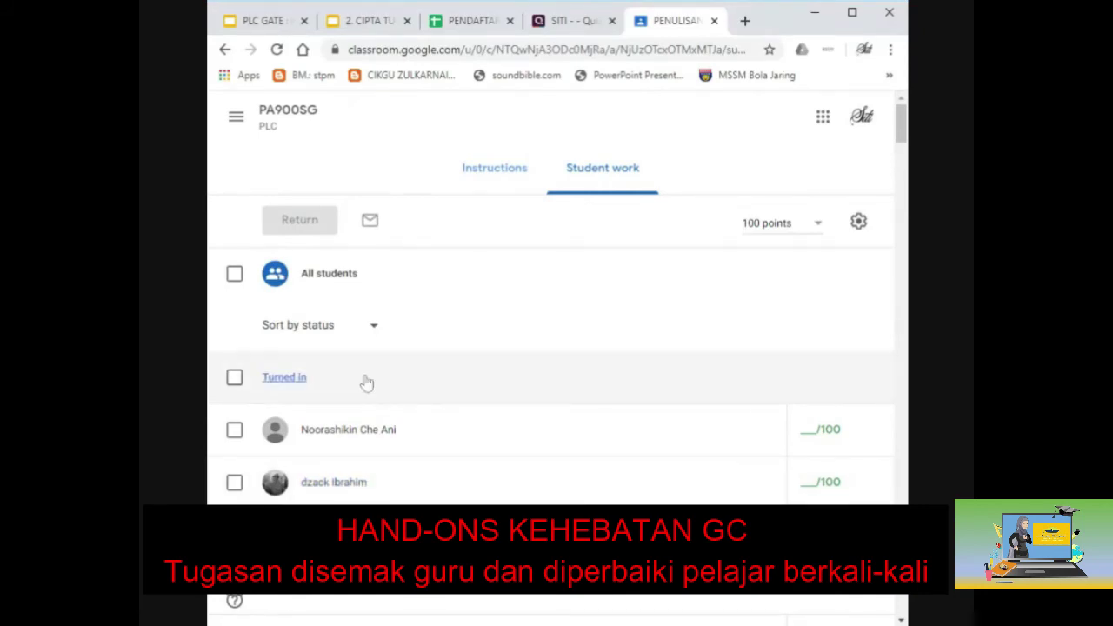
Maximize the window, filter to Turned in, and open a student's submission in the grading tab.
{"action": "left_click", "coordinate": [852, 14]}
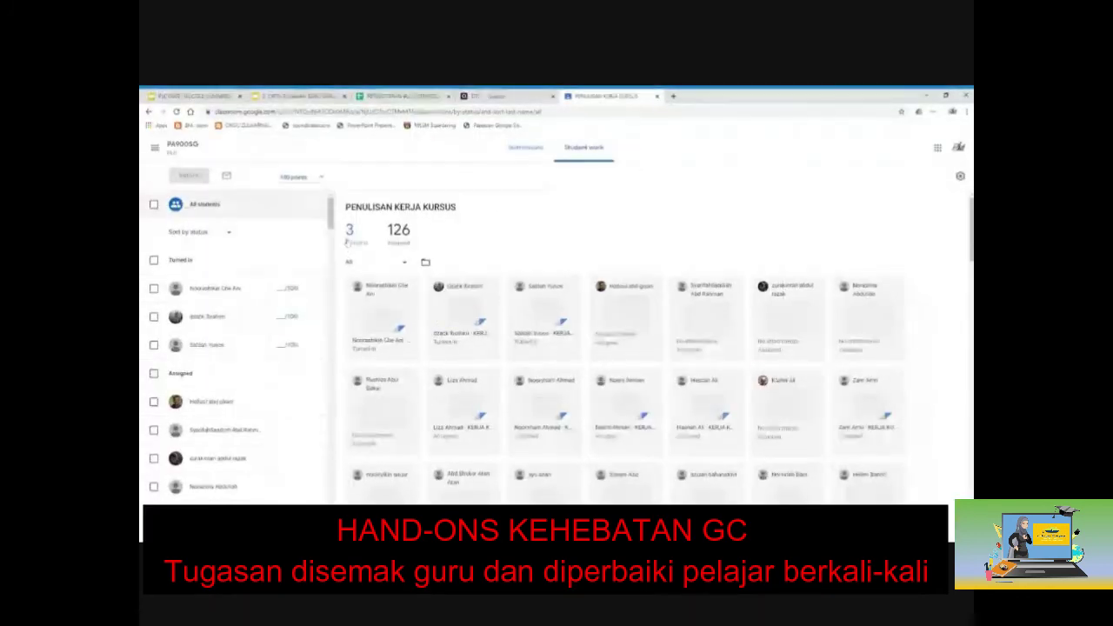
{"action": "left_click", "coordinate": [352, 236]}
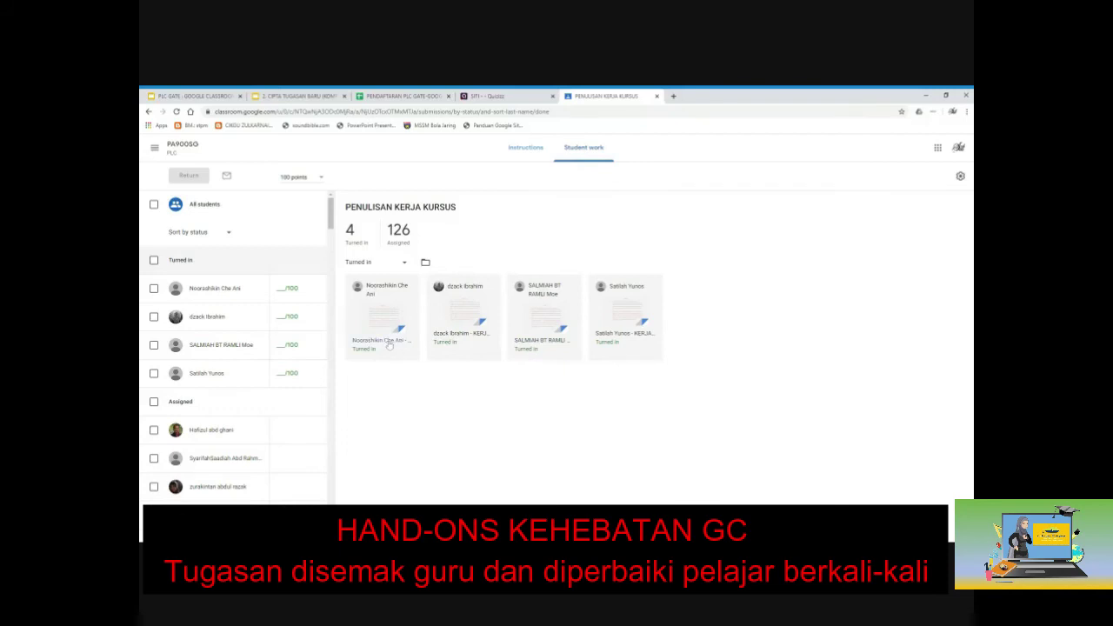
{"action": "left_click", "coordinate": [526, 345]}
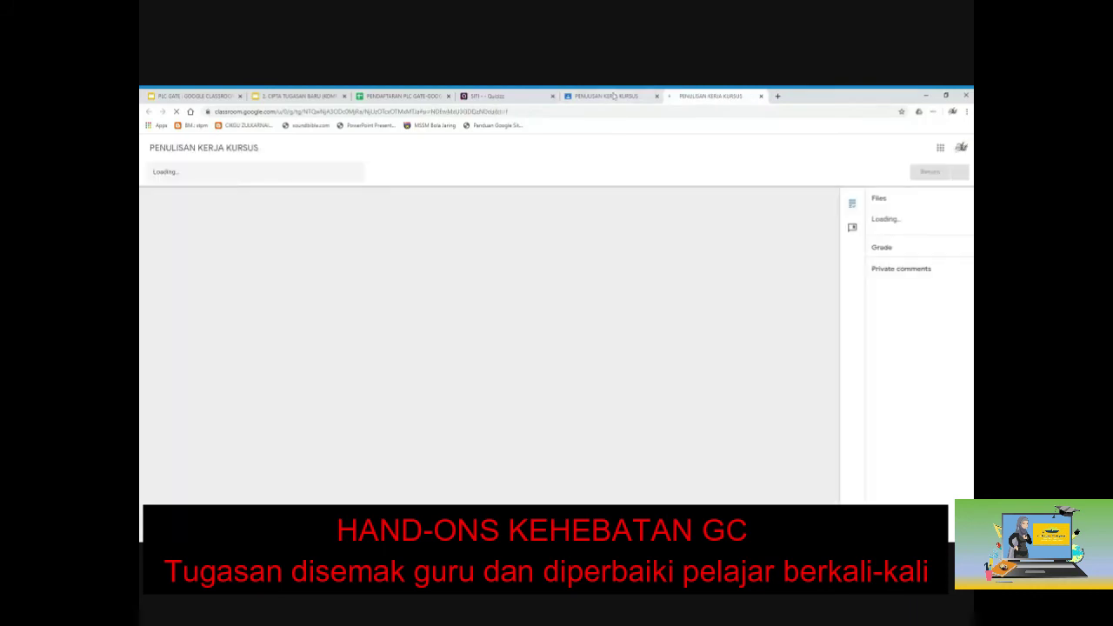
{"action": "left_click", "coordinate": [612, 97]}
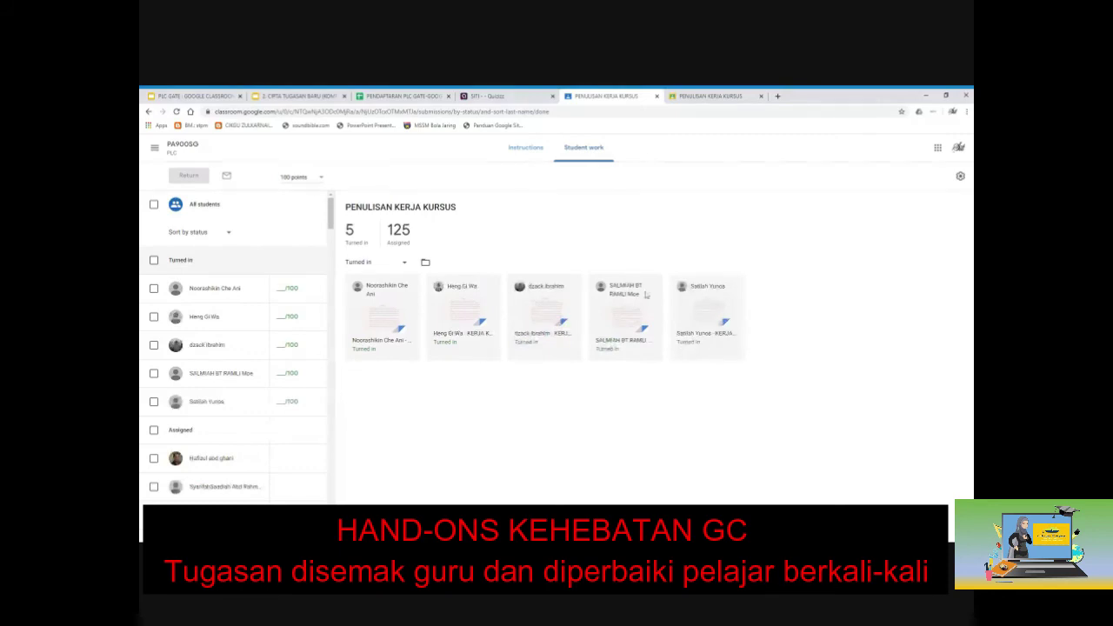
{"action": "left_click", "coordinate": [695, 97]}
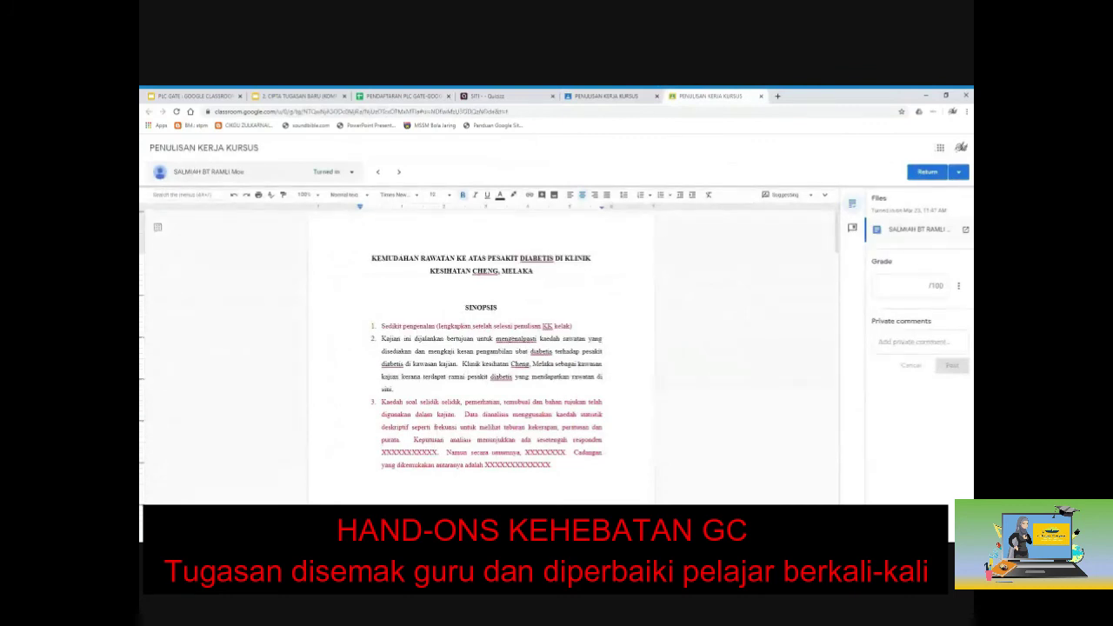
Comment 'SILA IKUT FORMAT APA' on the three-item Sinopsis list.
{"action": "scroll", "coordinate": [480, 347], "scroll_direction": "down", "scroll_amount": 1}
{"action": "scroll", "coordinate": [492, 347], "scroll_direction": "down", "scroll_amount": 1}
{"action": "scroll", "coordinate": [491, 347], "scroll_direction": "up", "scroll_amount": 2}
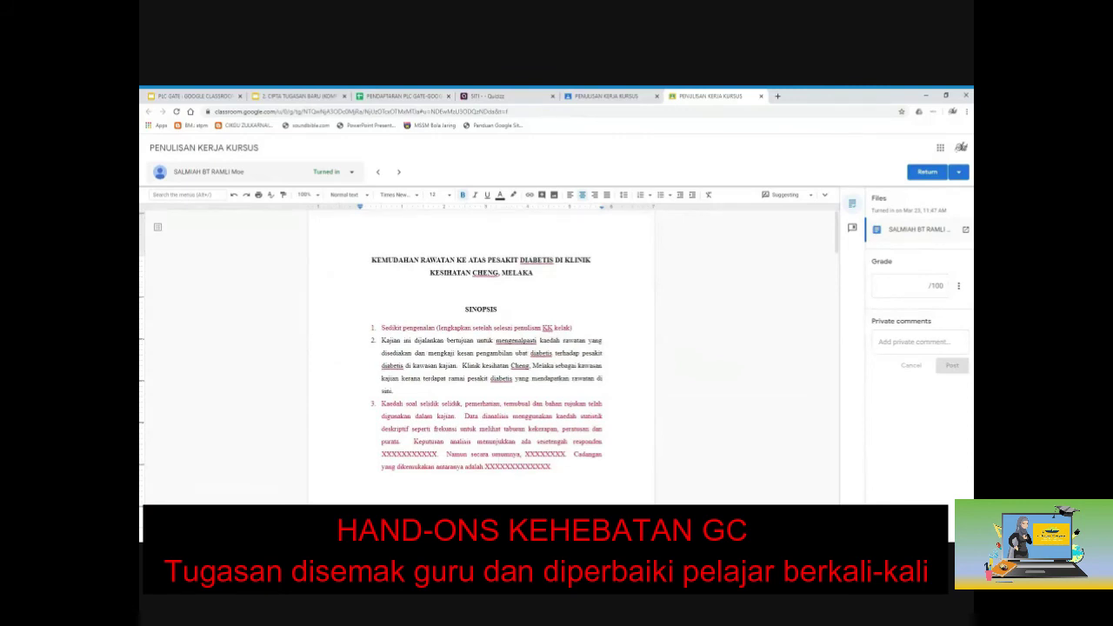
{"action": "left_click_drag", "start_coordinate": [381, 327], "coordinate": [556, 469]}
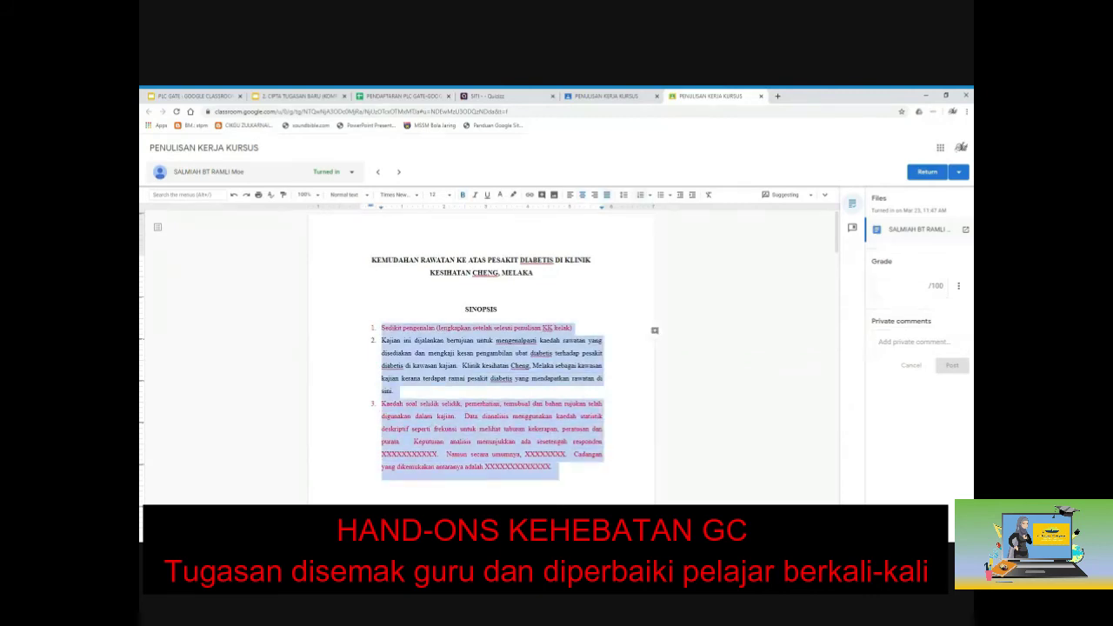
{"action": "left_click", "coordinate": [655, 330]}
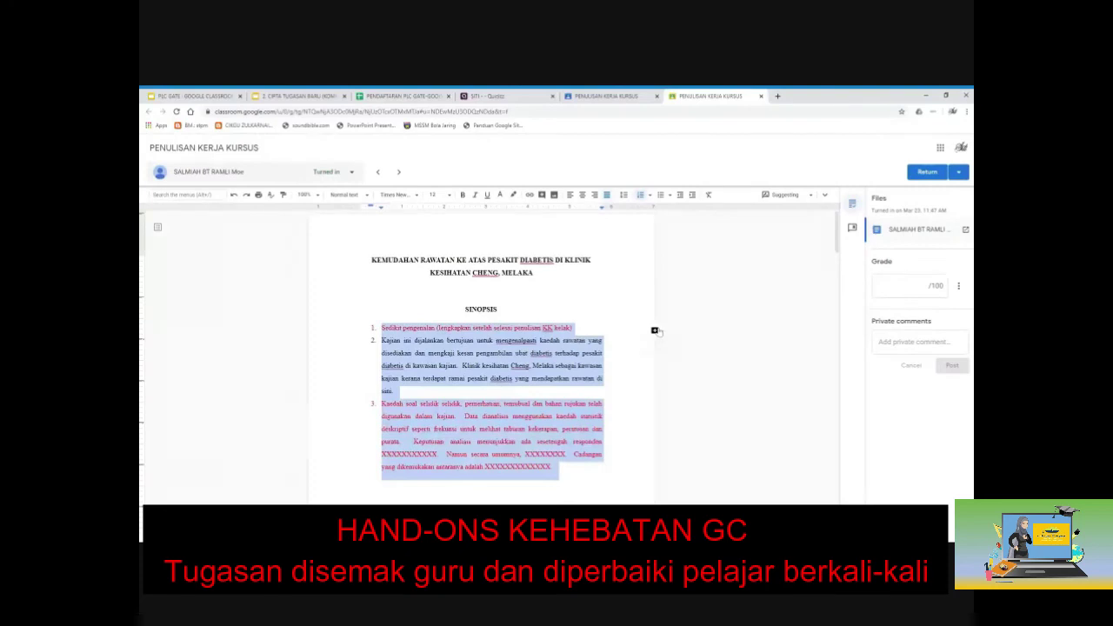
{"action": "type", "text": "SILA"}
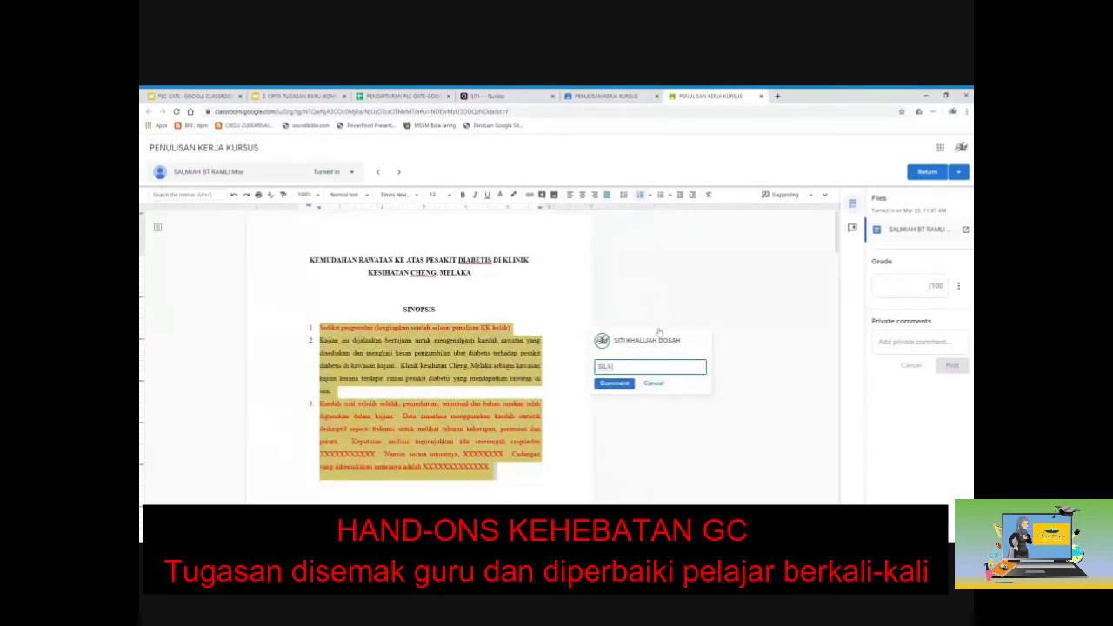
{"action": "type", "text": " IKUT FORMAT APA"}
{"action": "left_click", "coordinate": [622, 383]}
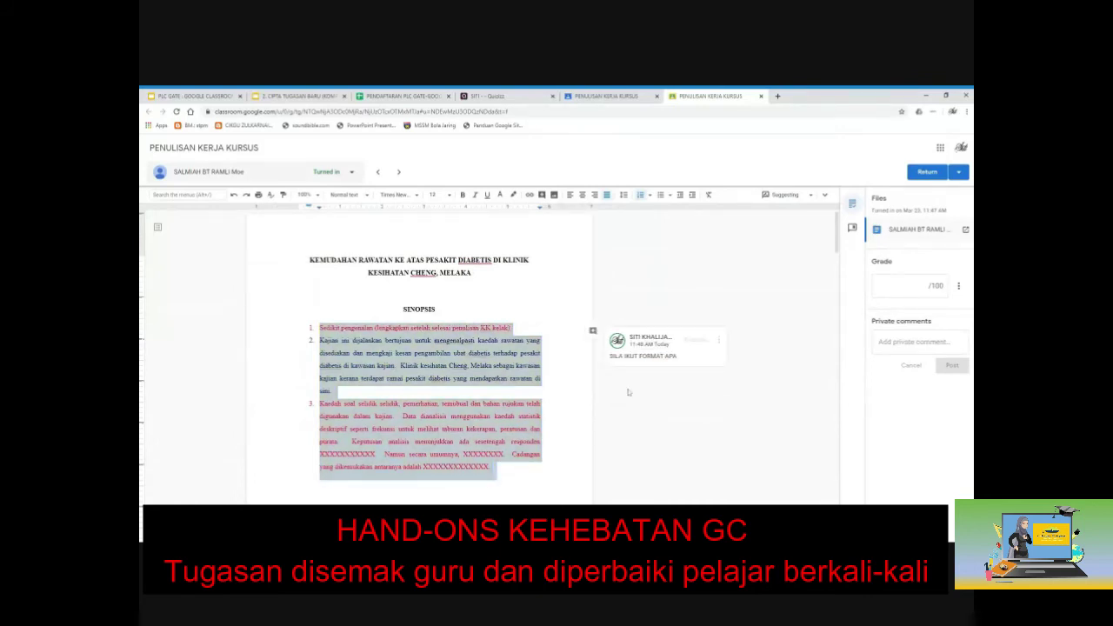
Post private comment 'sila perbaiki lagi', return the work ungraded, and close the grading tab.
{"action": "left_click", "coordinate": [904, 285]}
{"action": "left_click", "coordinate": [919, 342]}
{"action": "type", "text": "sial per"}
{"action": "key", "text": "BackSpace"}
{"action": "key", "text": "BackSpace"}
{"action": "key", "text": "BackSpace"}
{"action": "key", "text": "BackSpace"}
{"action": "key", "text": "BackSpace"}
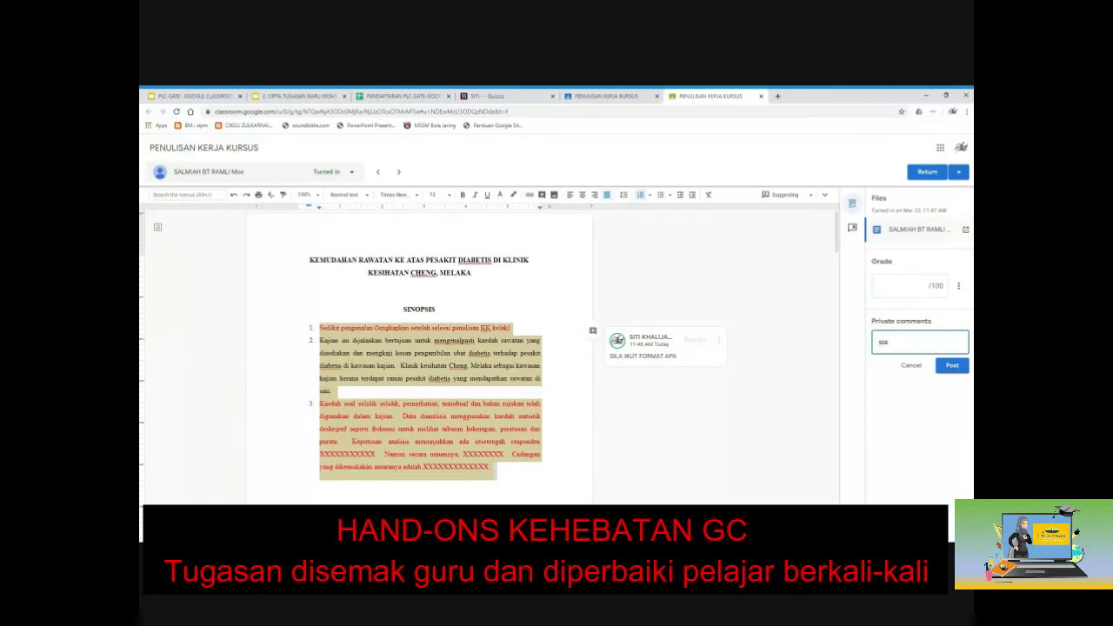
{"action": "type", "text": "a pl"}
{"action": "type", "text": "er"}
{"action": "type", "text": "baiki"}
{"action": "type", "text": " lagi"}
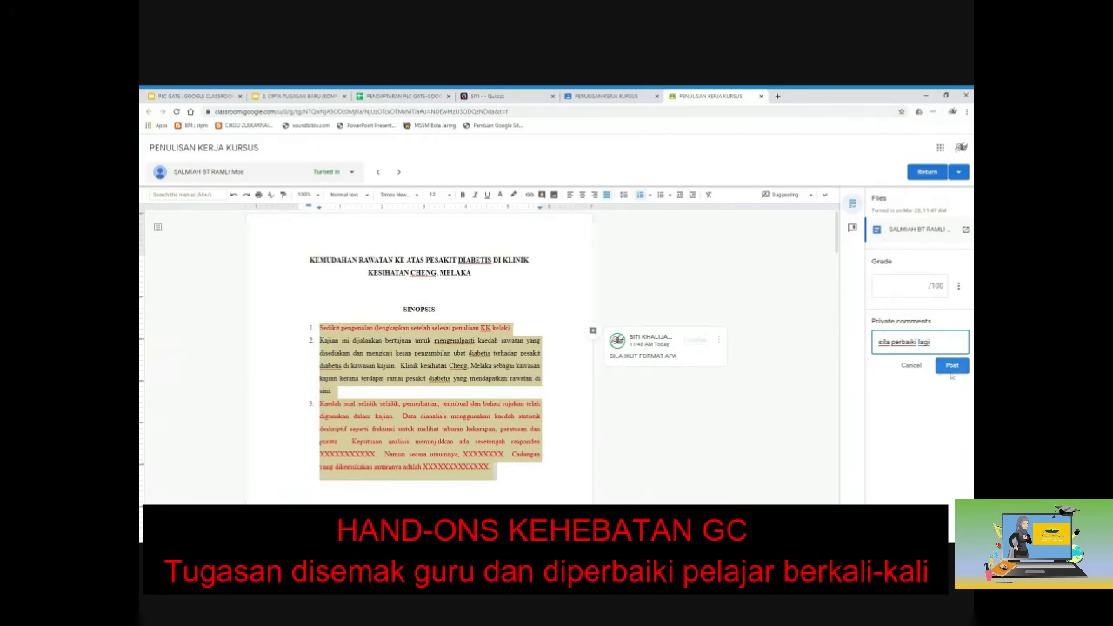
{"action": "left_click", "coordinate": [952, 367]}
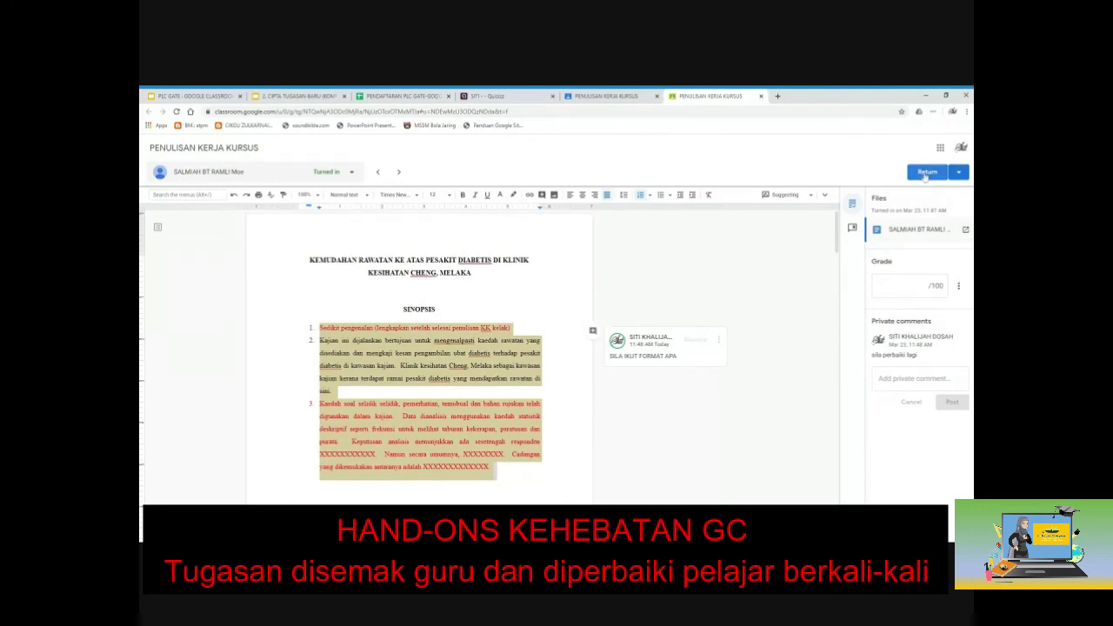
{"action": "left_click", "coordinate": [925, 173]}
{"action": "left_click", "coordinate": [626, 371]}
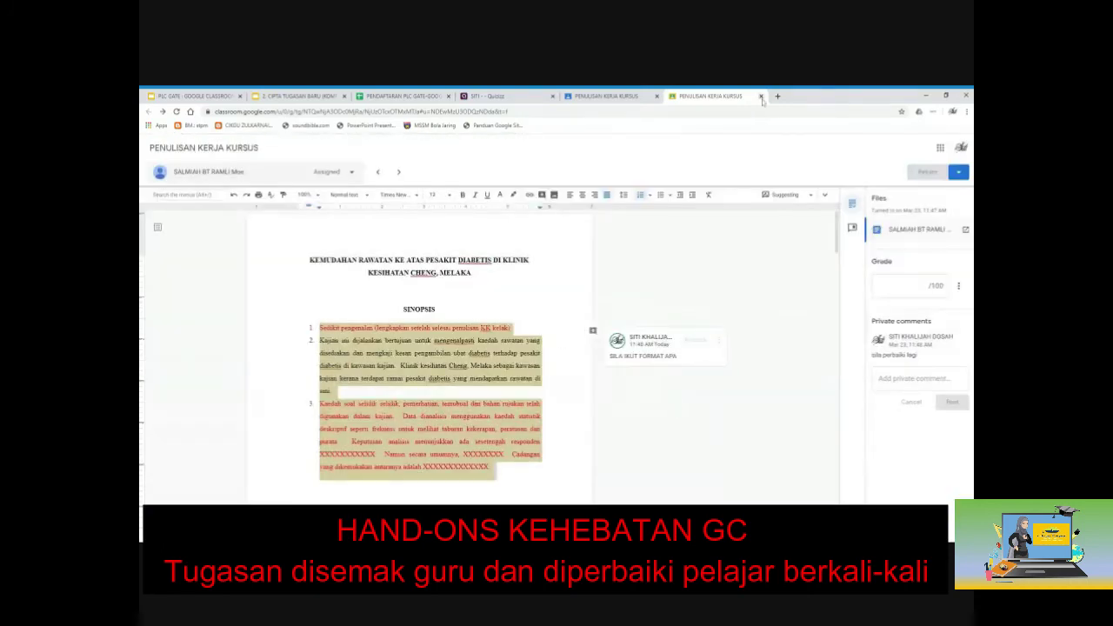
{"action": "left_click", "coordinate": [761, 96]}
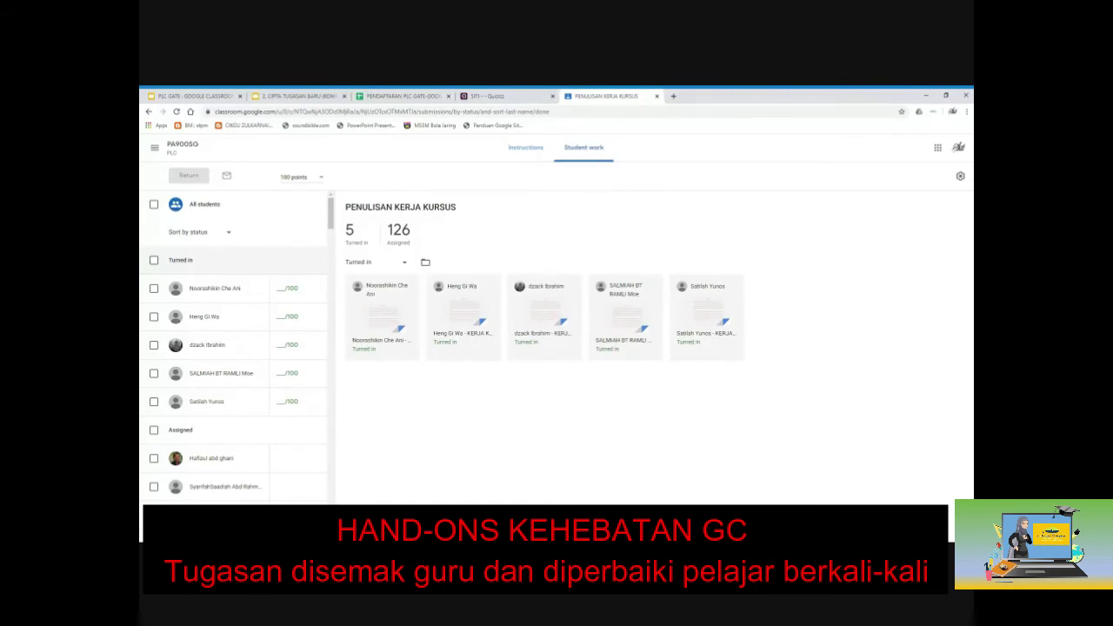
Refresh the submission list and open the next student's turned-in work for grading.
{"action": "key", "text": "F5"}
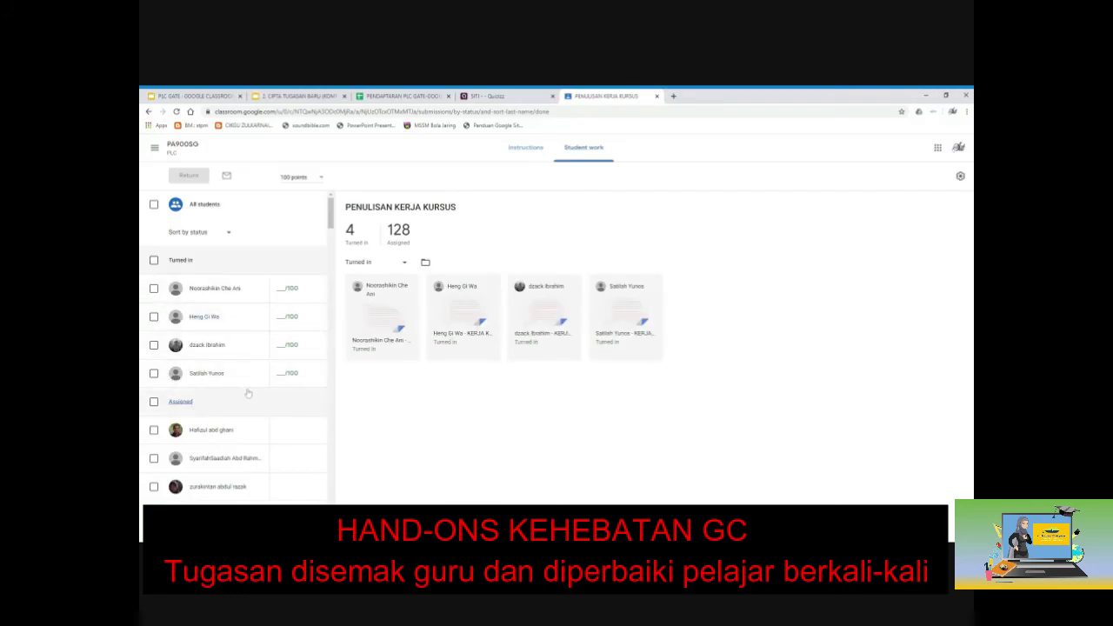
{"action": "scroll", "coordinate": [247, 394], "scroll_direction": "down", "scroll_amount": 5}
{"action": "scroll", "coordinate": [248, 394], "scroll_direction": "up", "scroll_amount": 5}
{"action": "mouse_move", "coordinate": [330, 213]}
{"action": "left_mouse_down"}
{"action": "mouse_move", "coordinate": [337, 508]}
{"action": "mouse_move", "coordinate": [331, 208]}
{"action": "left_mouse_up"}
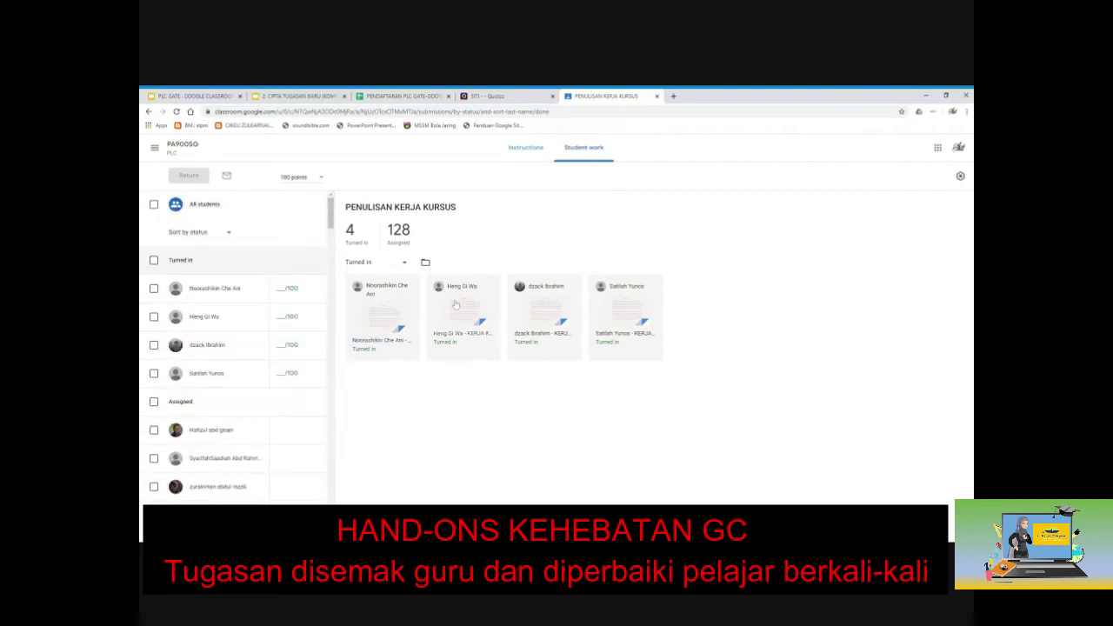
{"action": "left_click", "coordinate": [460, 339]}
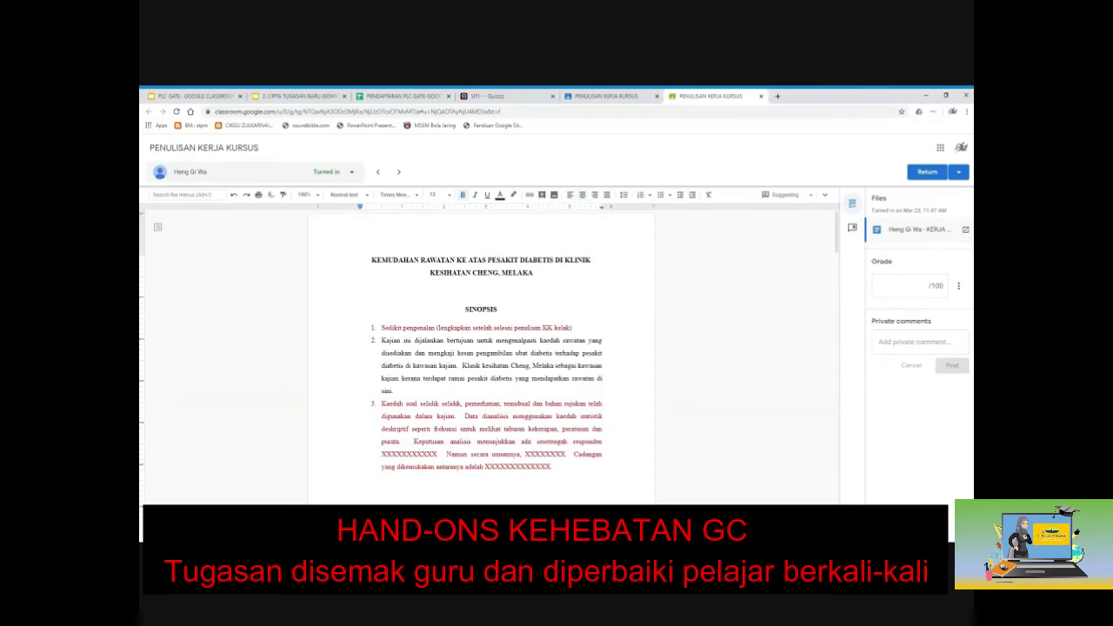
In the PENGHARGAAN paragraph, replace 'Cikgu' with 'Puan' and accept the suggestion.
{"action": "scroll", "coordinate": [480, 348], "scroll_direction": "down", "scroll_amount": 4}
{"action": "scroll", "coordinate": [481, 348], "scroll_direction": "down", "scroll_amount": 8}
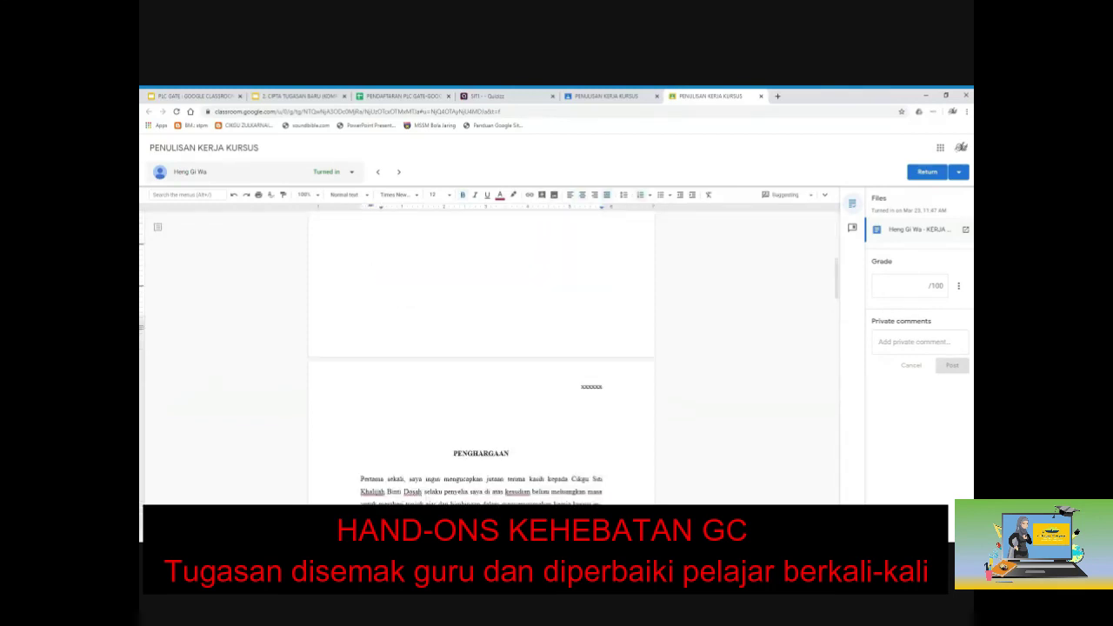
{"action": "left_click_drag", "start_coordinate": [517, 278], "coordinate": [491, 340]}
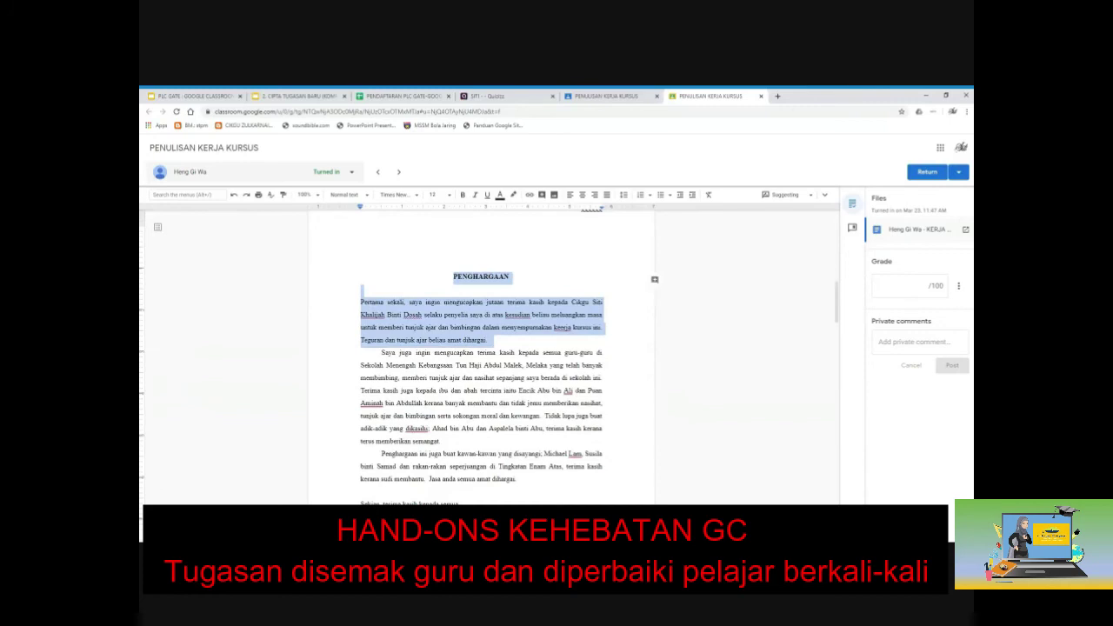
{"action": "left_click", "coordinate": [490, 340]}
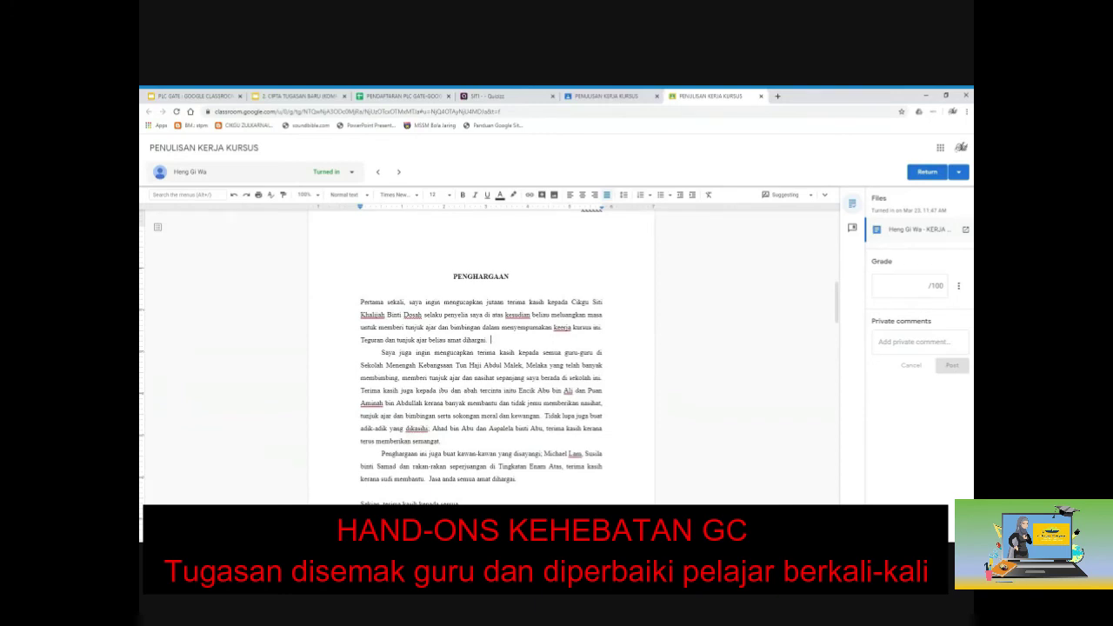
{"action": "double_click", "coordinate": [578, 302]}
{"action": "type", "text": "Puan"}
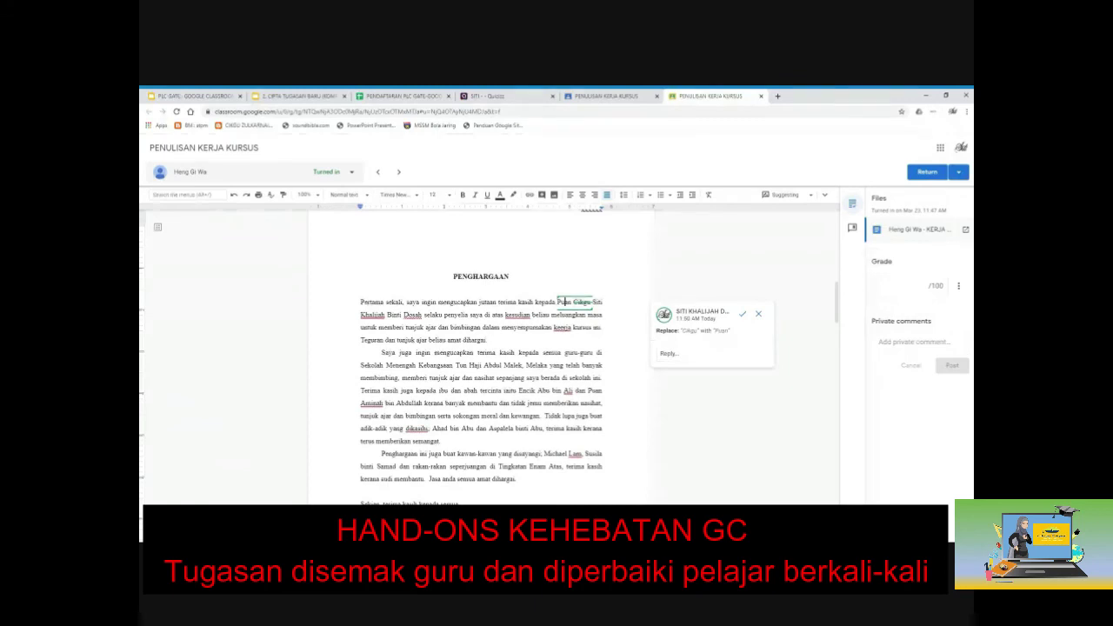
{"action": "left_click", "coordinate": [574, 301]}
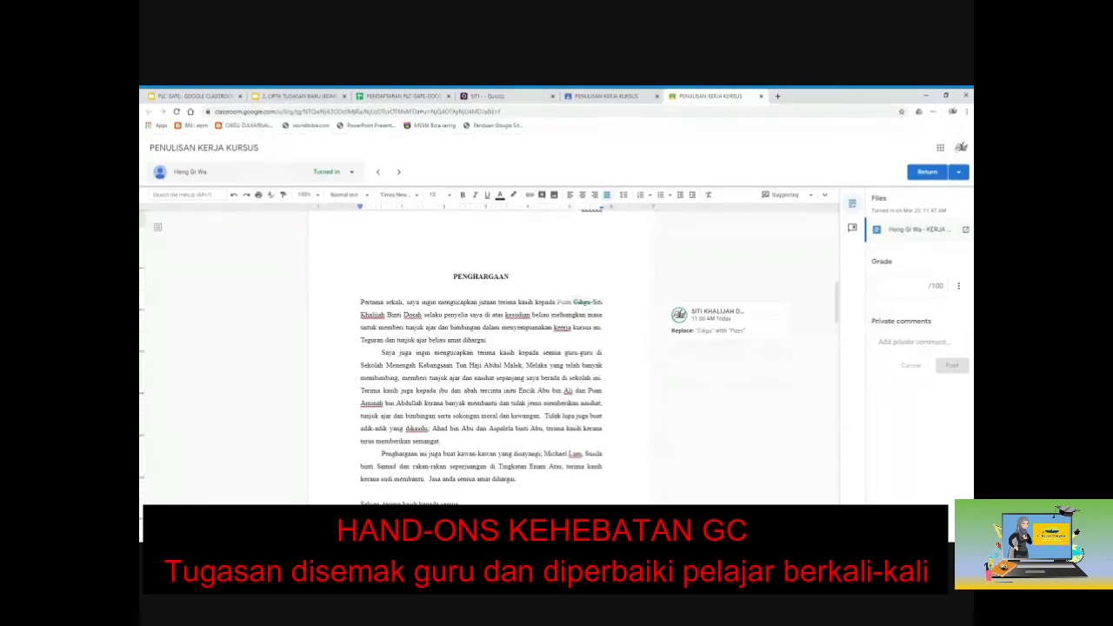
{"action": "mouse_move", "coordinate": [728, 339]}
{"action": "left_click", "coordinate": [757, 318]}
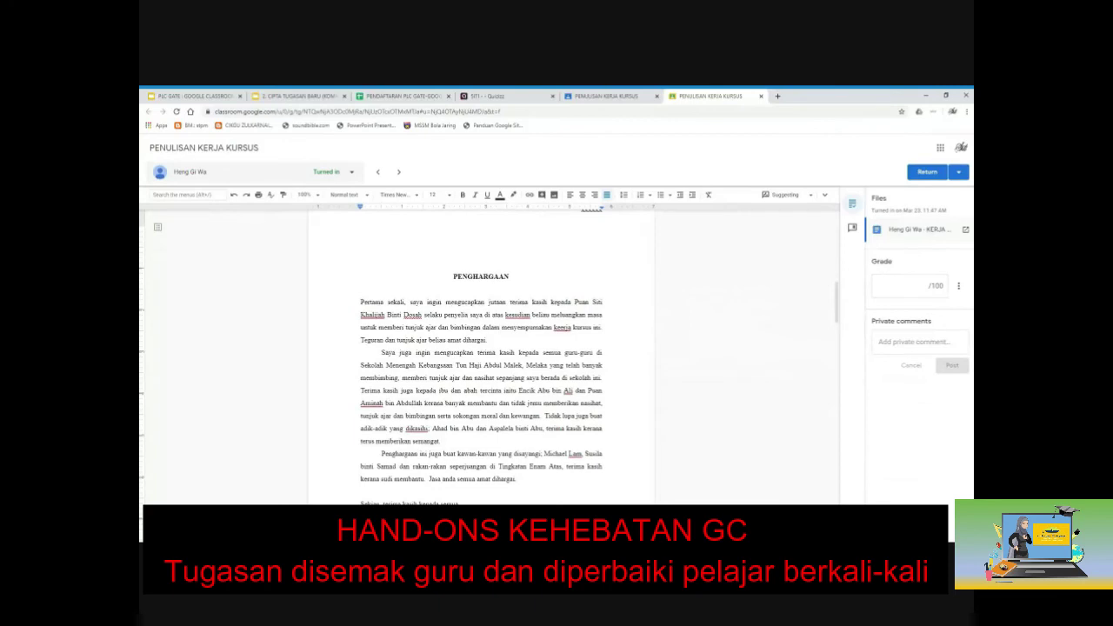
Suggest replacing 'kepada' with 'ditujukan kepada' in the first line.
{"action": "double_click", "coordinate": [561, 302]}
{"action": "left_click", "coordinate": [551, 303]}
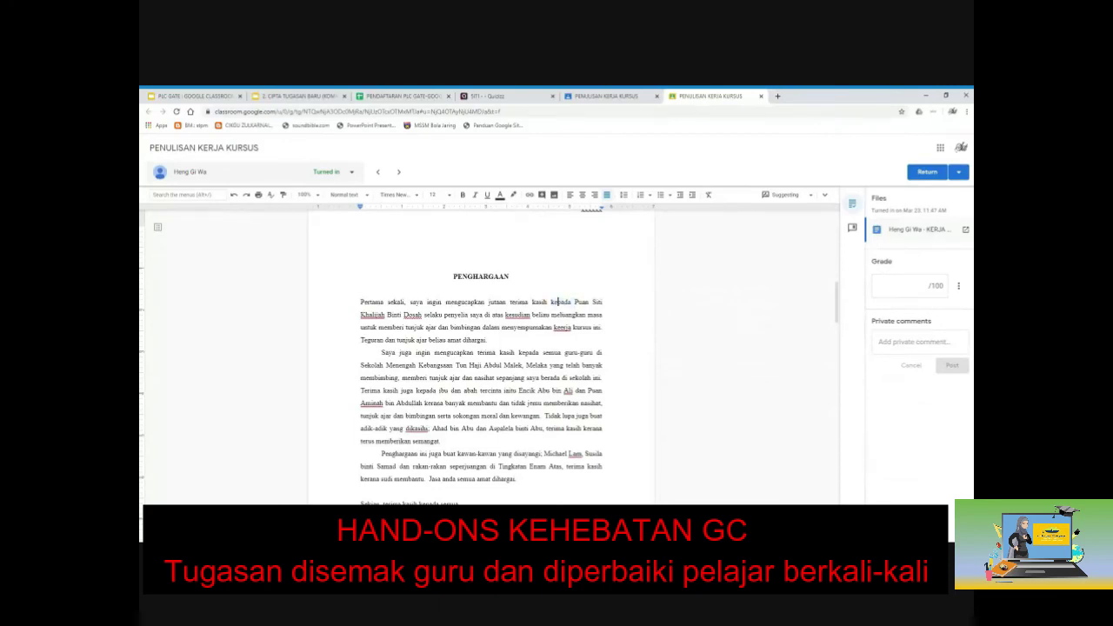
{"action": "double_click", "coordinate": [553, 301]}
{"action": "key", "text": "BackSpace"}
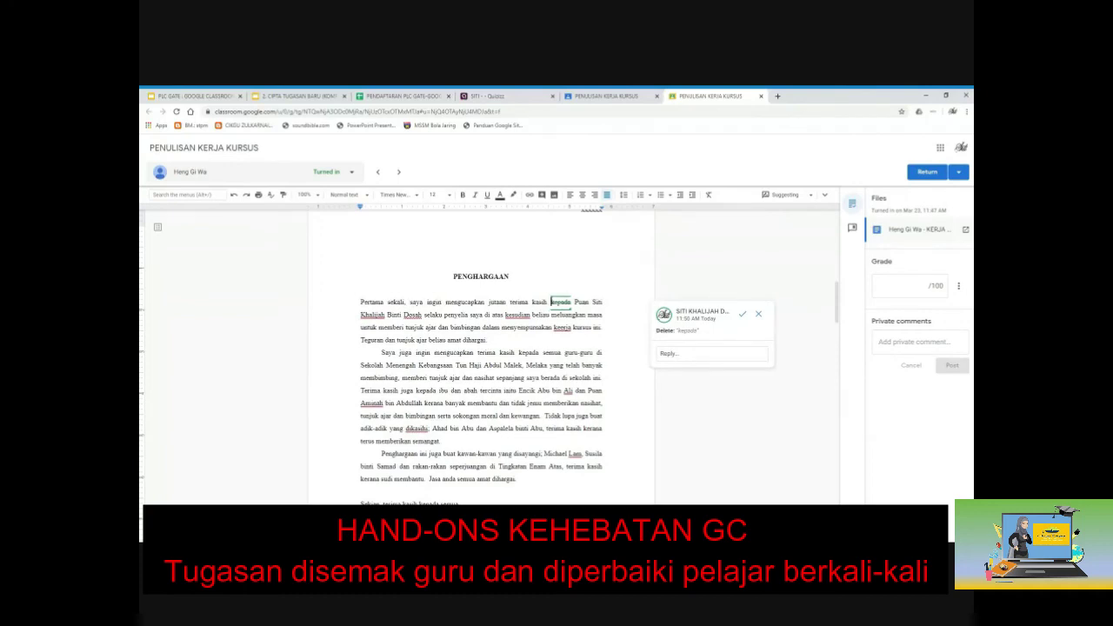
{"action": "type", "text": "ditujukan kepada"}
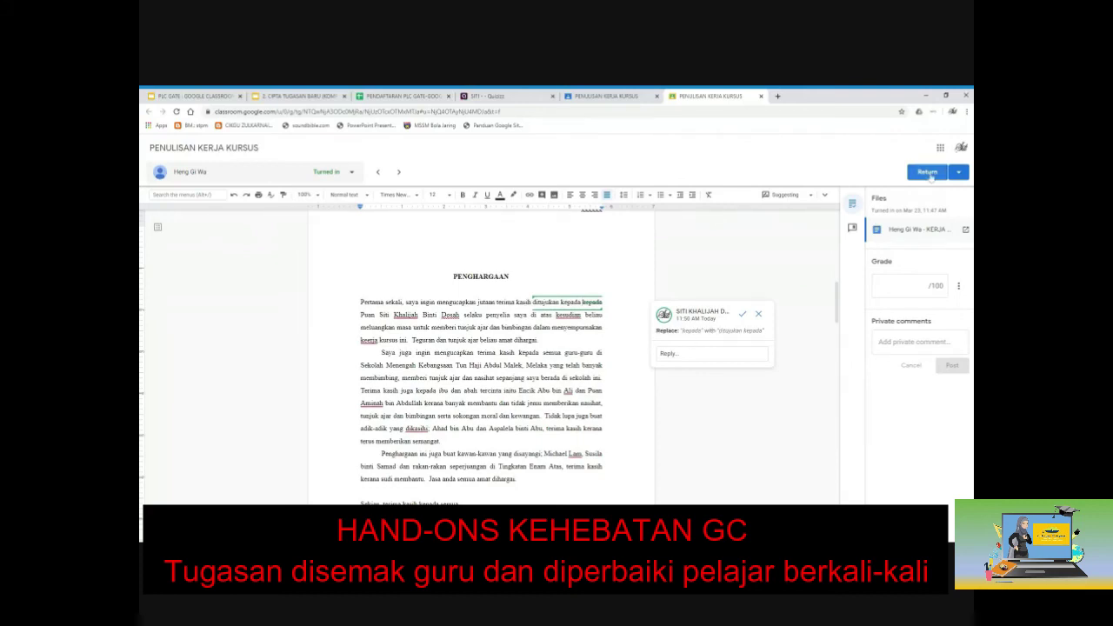
Return the revised coursework to the student and close the grading tool tab.
{"action": "left_click", "coordinate": [928, 172]}
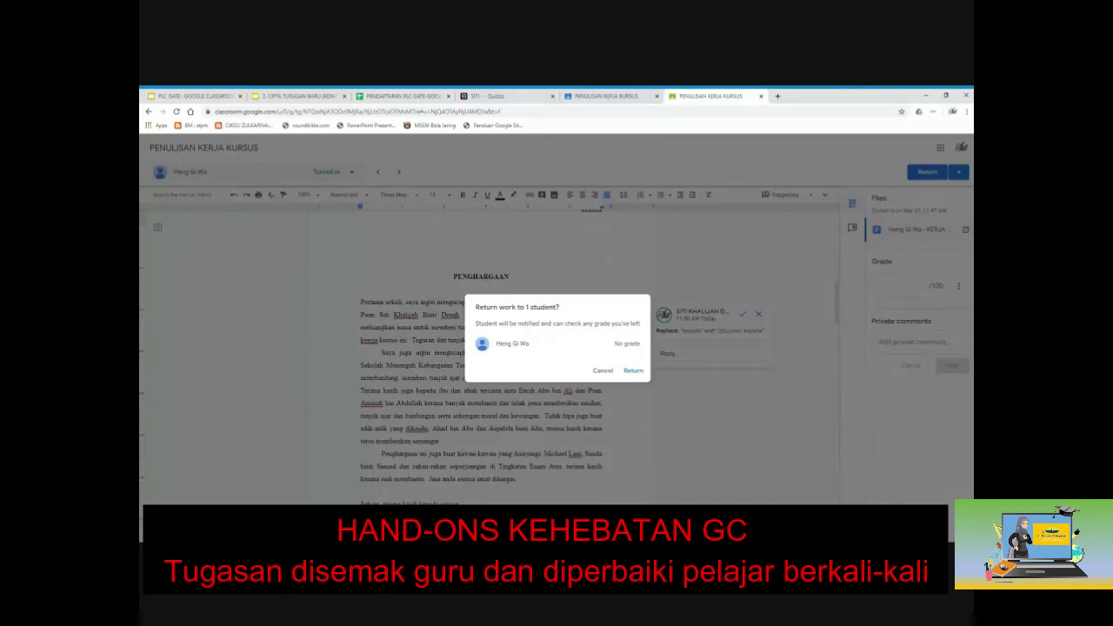
{"action": "left_click", "coordinate": [633, 371]}
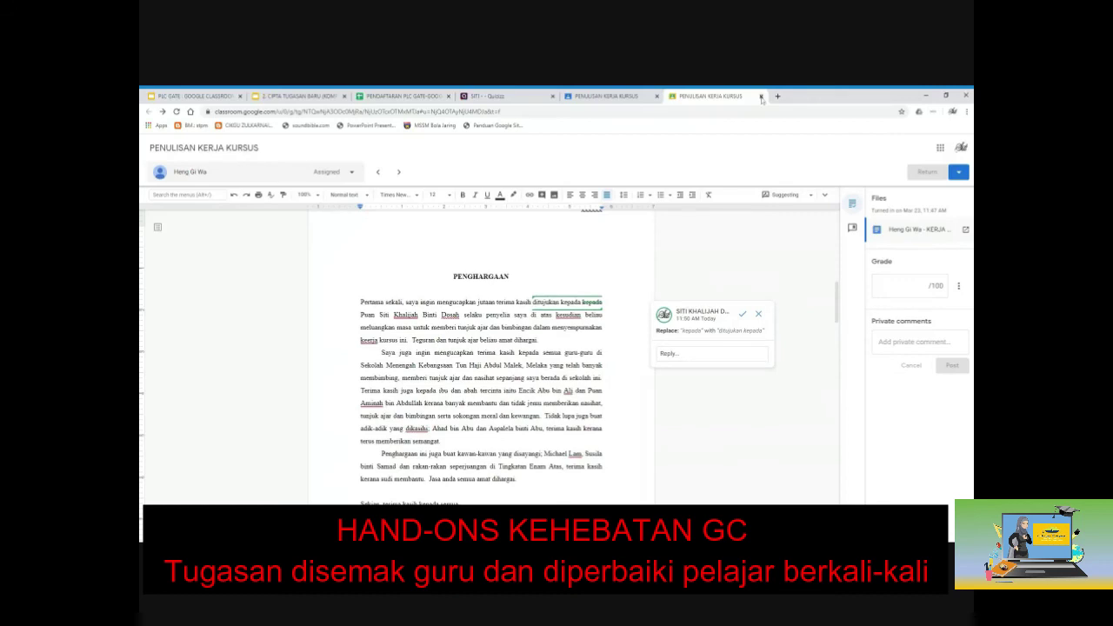
{"action": "left_click", "coordinate": [761, 96]}
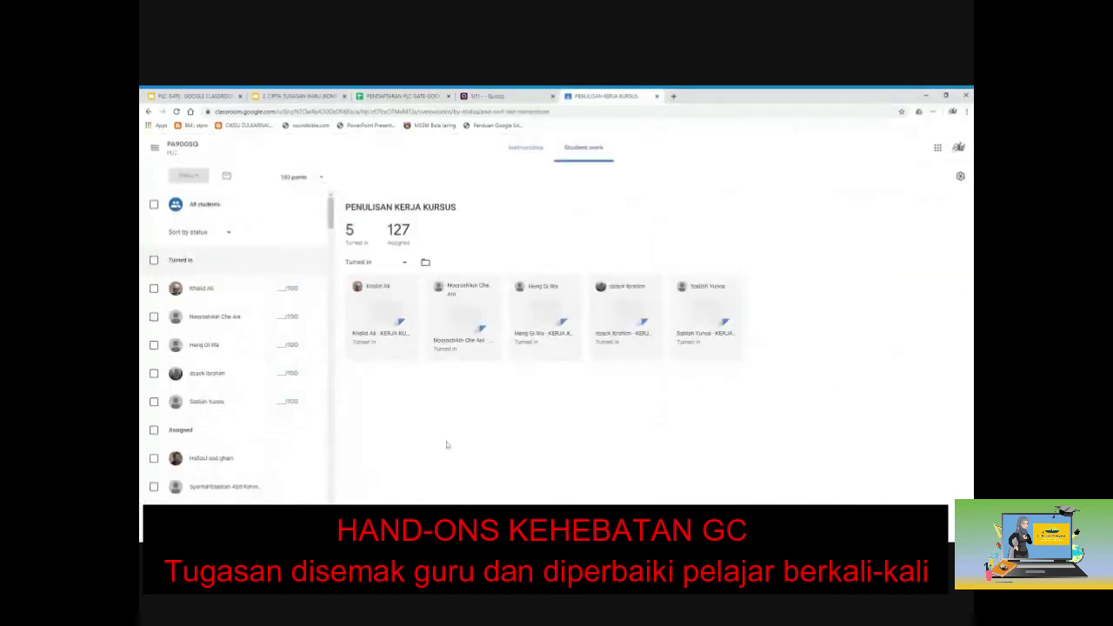
Reload with F5, select the resubmitted student, and open their attached coursework document.
{"action": "key", "text": "F5"}
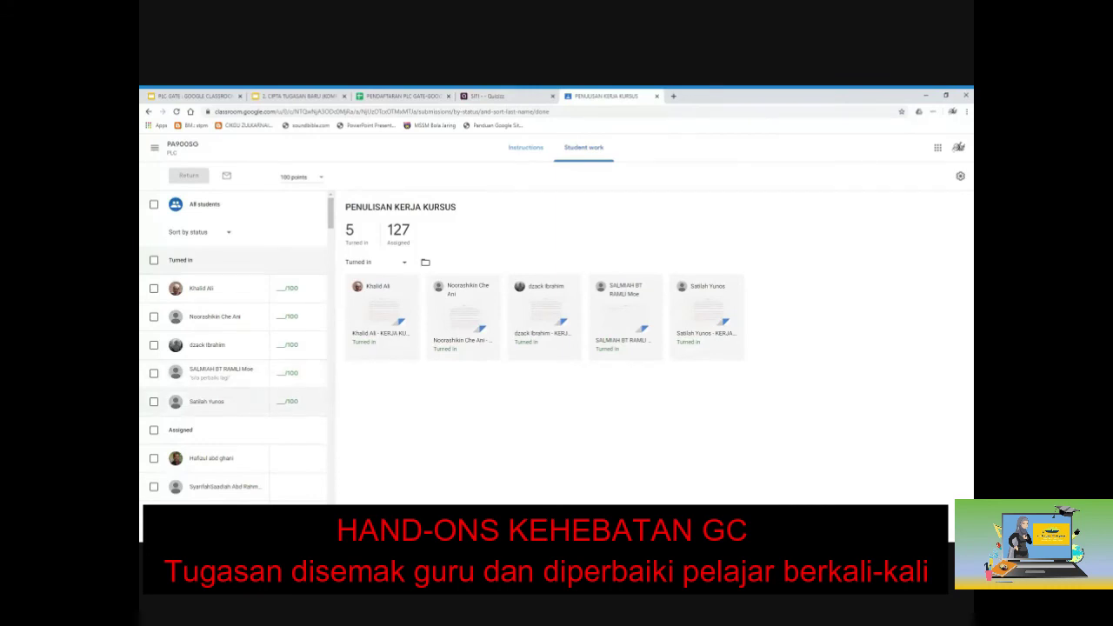
{"action": "left_click", "coordinate": [219, 369]}
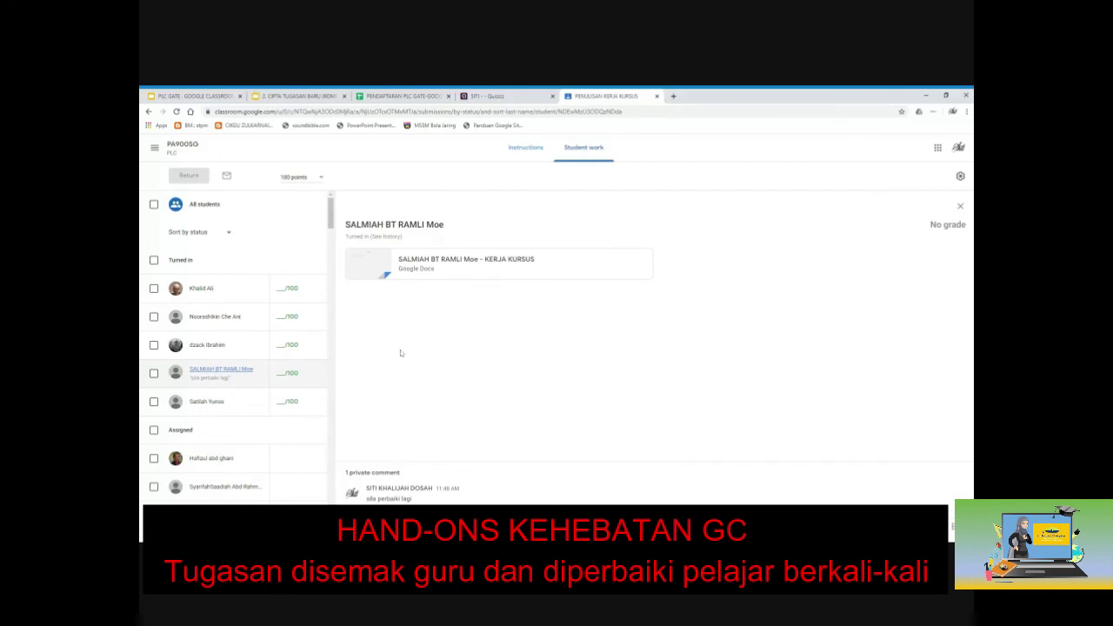
{"action": "left_click", "coordinate": [435, 269]}
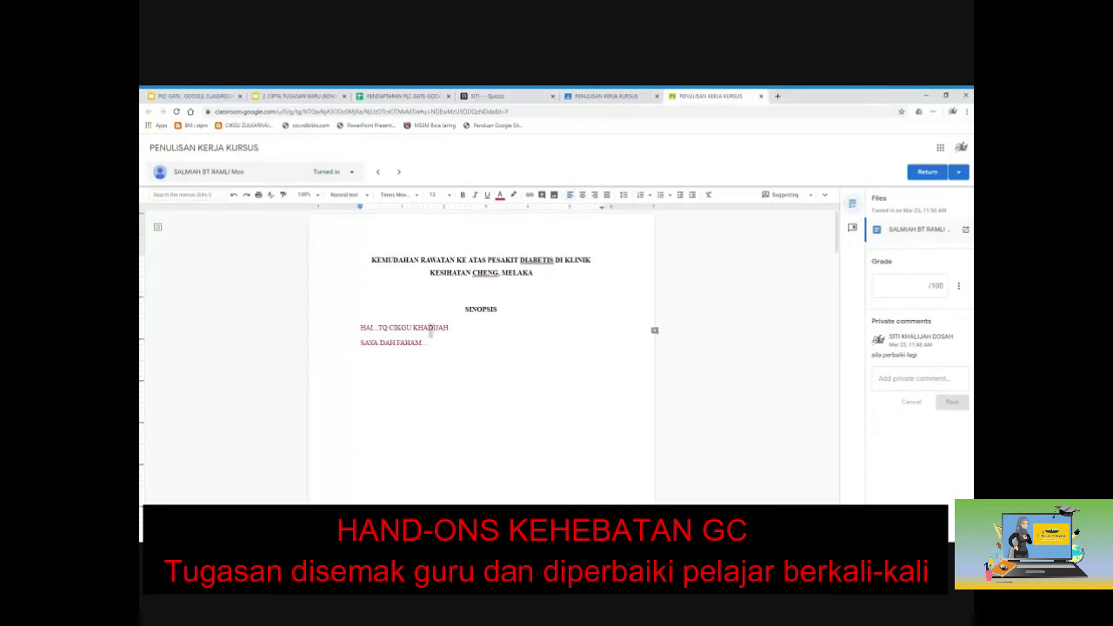
Comment 'tukar D kepada L' on the document text.
{"action": "left_click", "coordinate": [654, 330]}
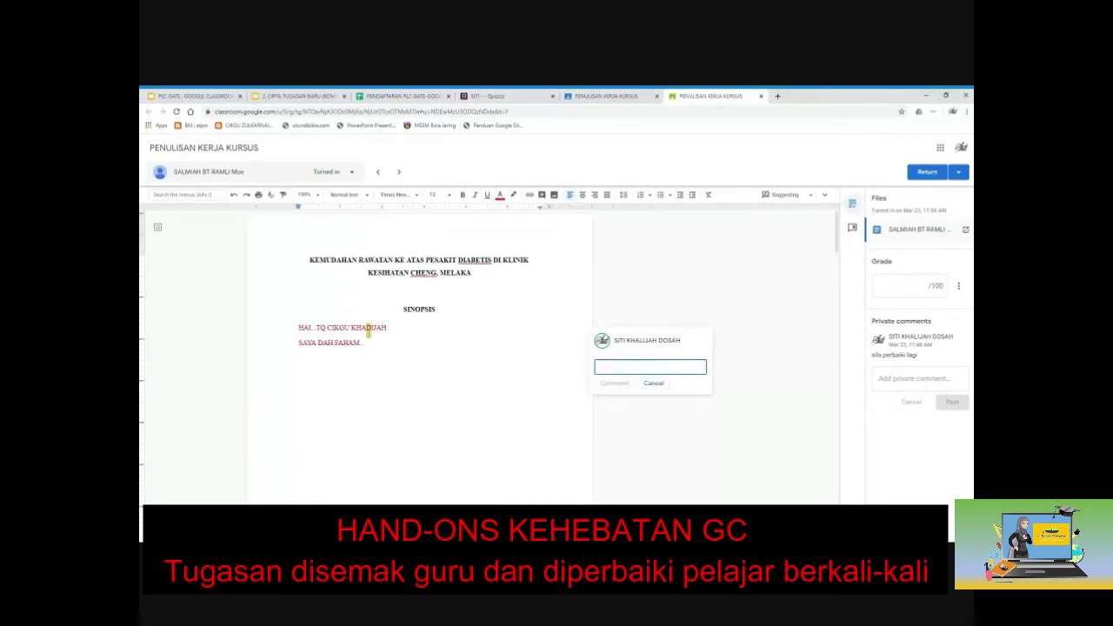
{"action": "type", "text": "tukar D kepada L"}
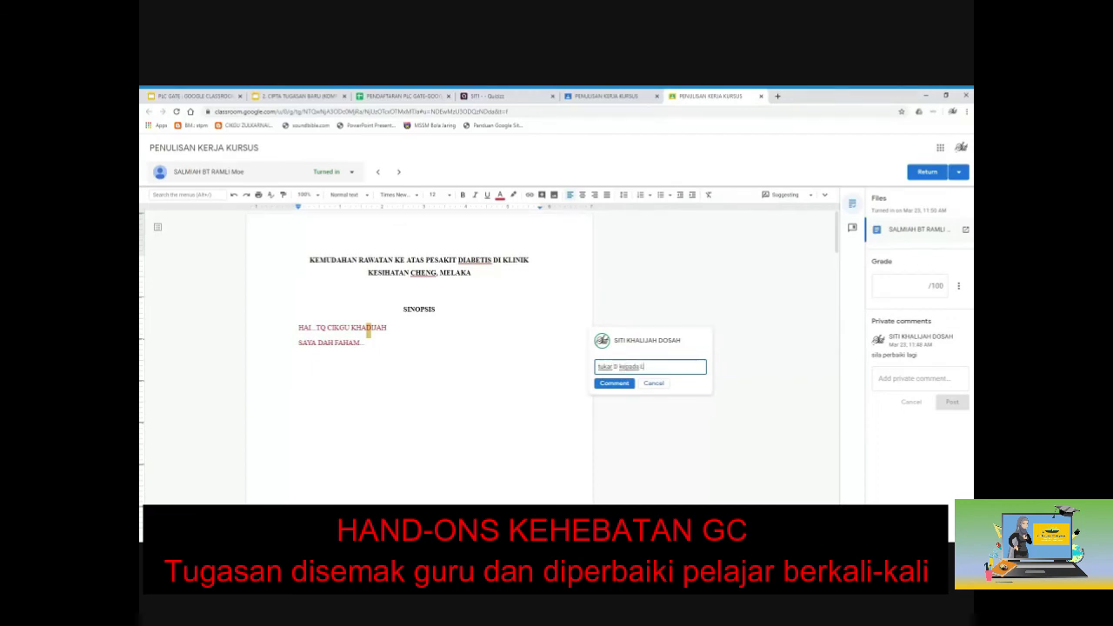
{"action": "left_click", "coordinate": [619, 384]}
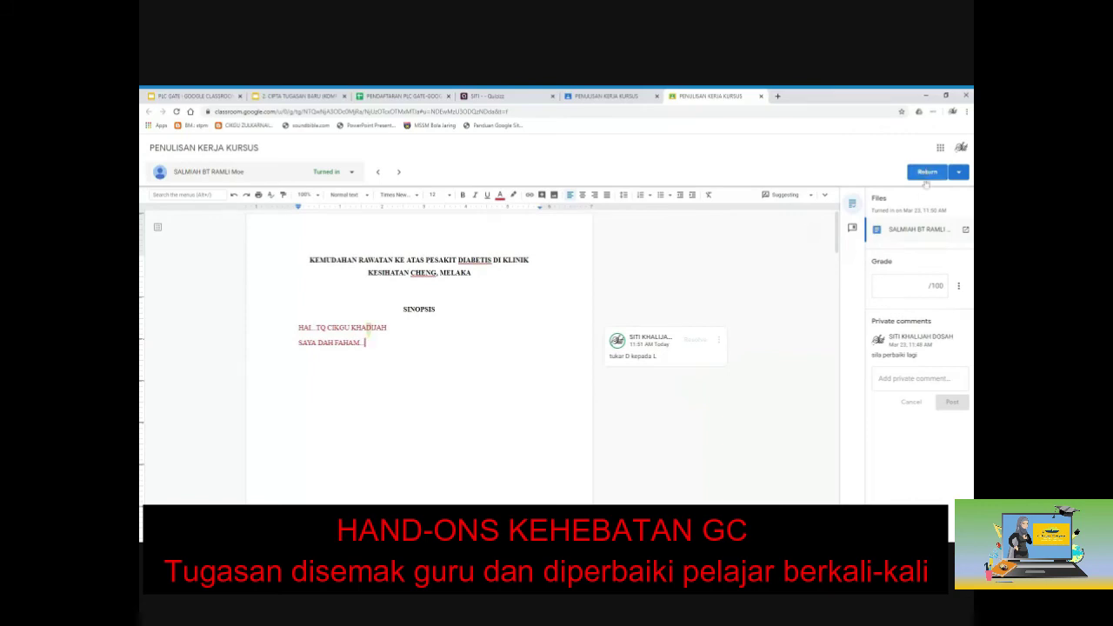
Grade the work 90/100, return it to the student, and close the grading tool.
{"action": "left_click", "coordinate": [908, 285]}
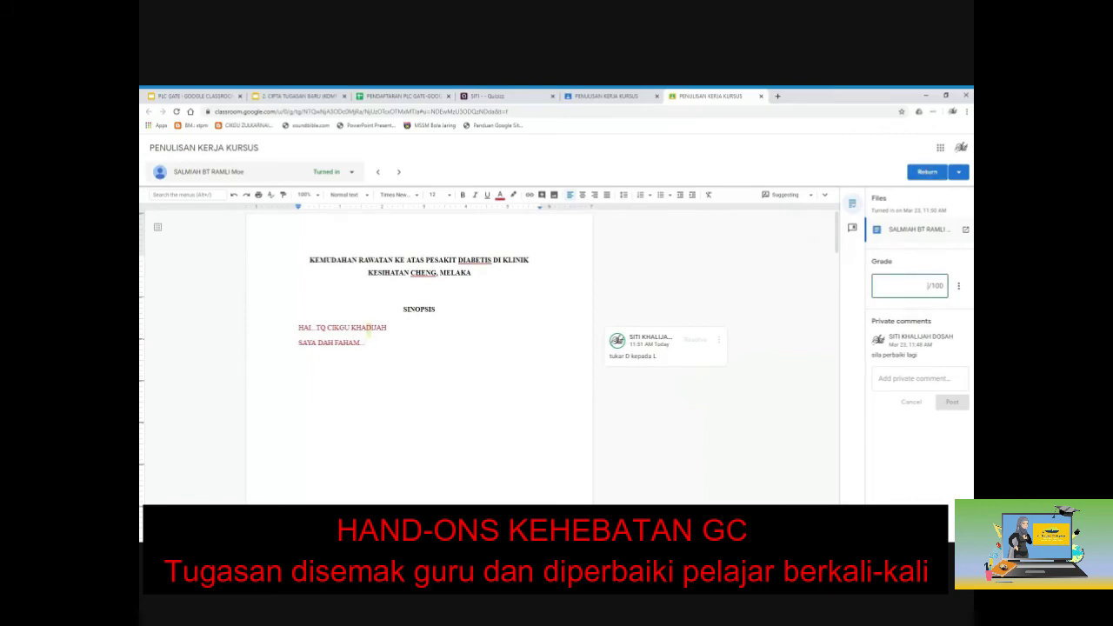
{"action": "type", "text": "90"}
{"action": "left_click", "coordinate": [927, 172]}
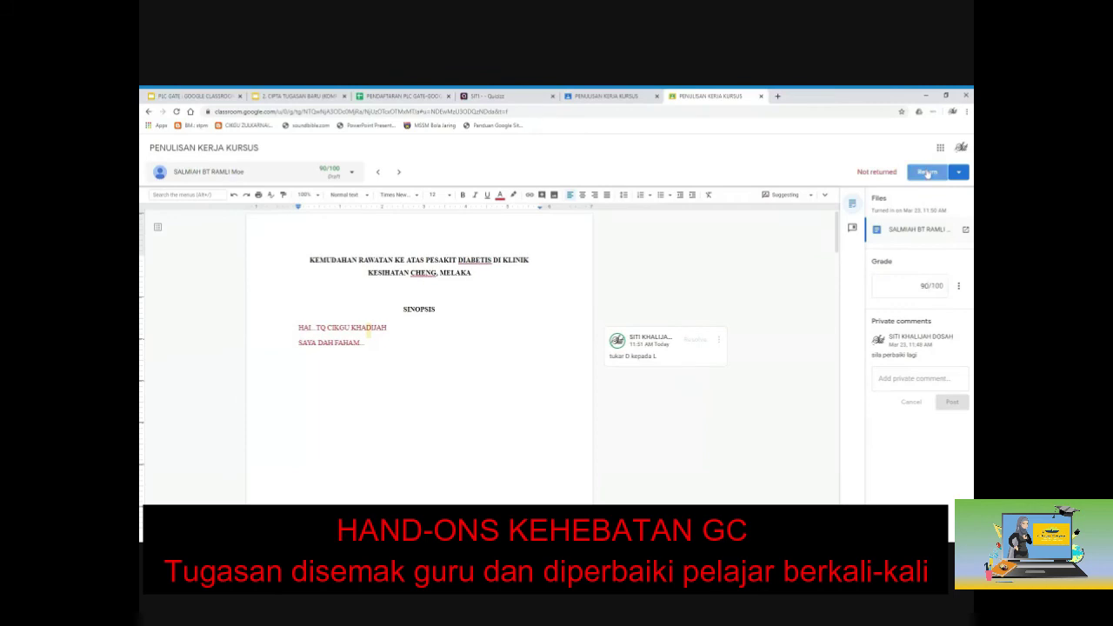
{"action": "left_click", "coordinate": [638, 373]}
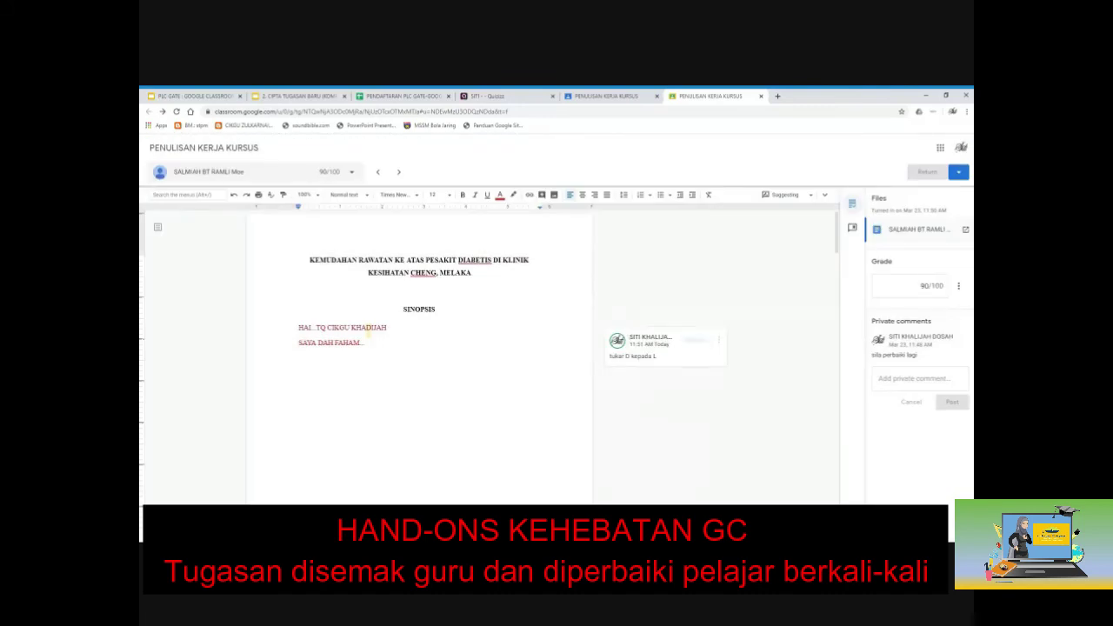
{"action": "left_click", "coordinate": [760, 96]}
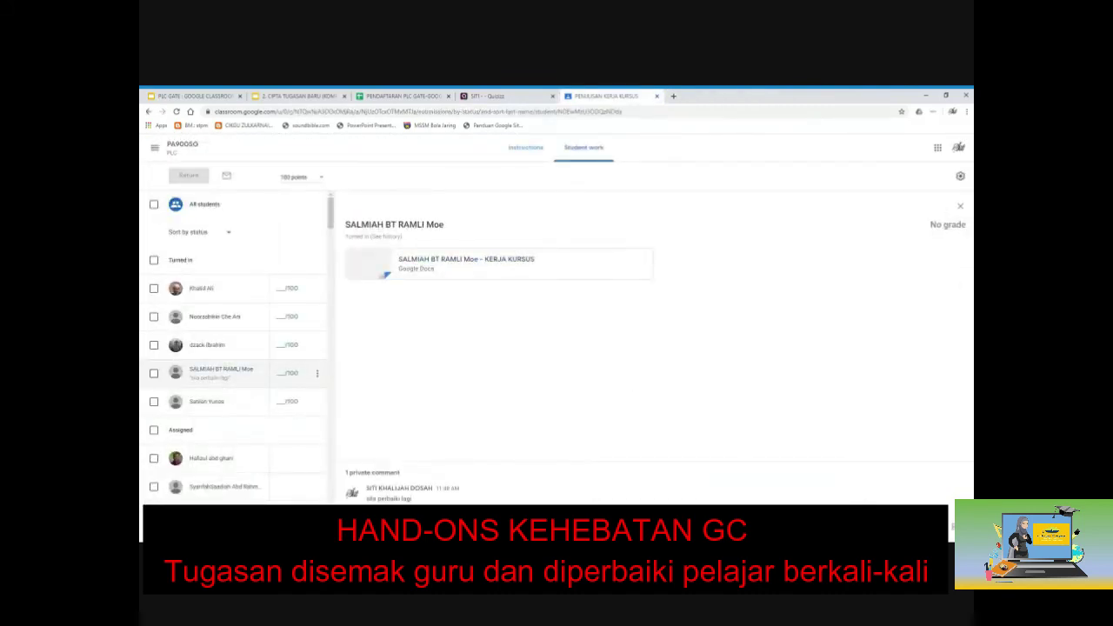
Reload Student work and open the next student's ungraded KERJA KURSUS submission in a maximized window.
{"action": "key", "text": "F5"}
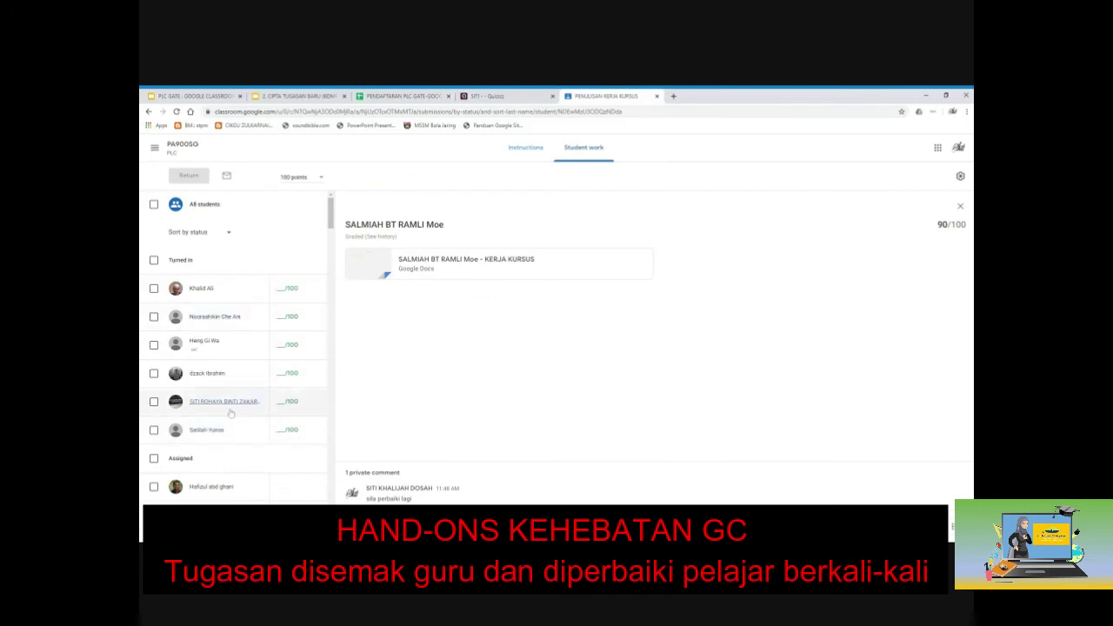
{"action": "left_click", "coordinate": [217, 345]}
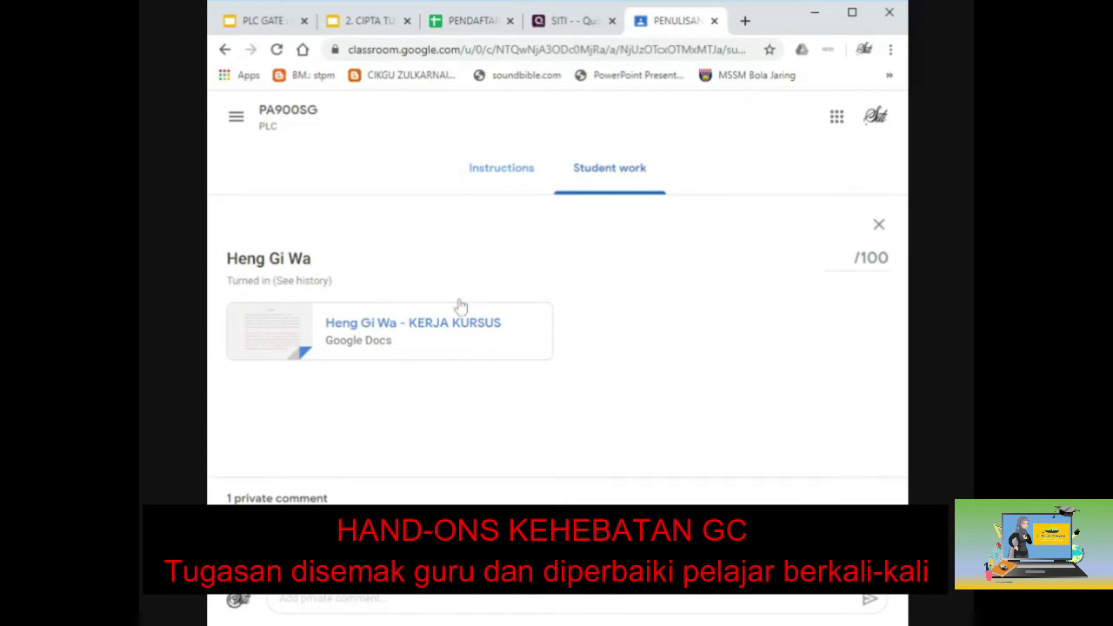
{"action": "left_click", "coordinate": [852, 15]}
Filter the PENULISAN KERJA KURSUS overview to the 9 turned-in submissions and restore the window size.
{"action": "left_click", "coordinate": [583, 146]}
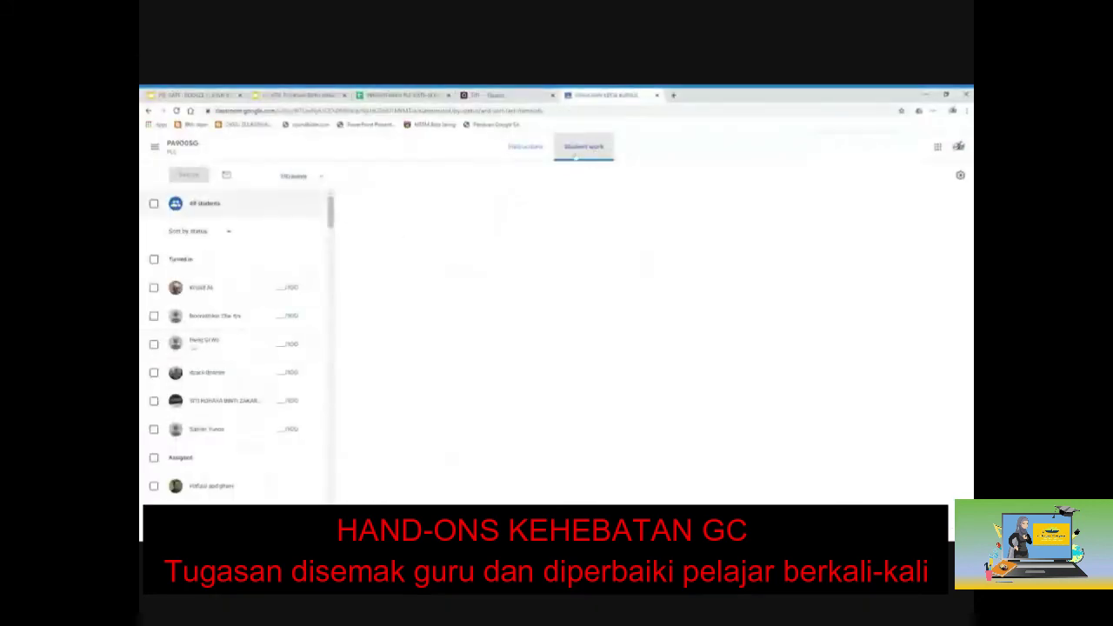
{"action": "left_click", "coordinate": [351, 231]}
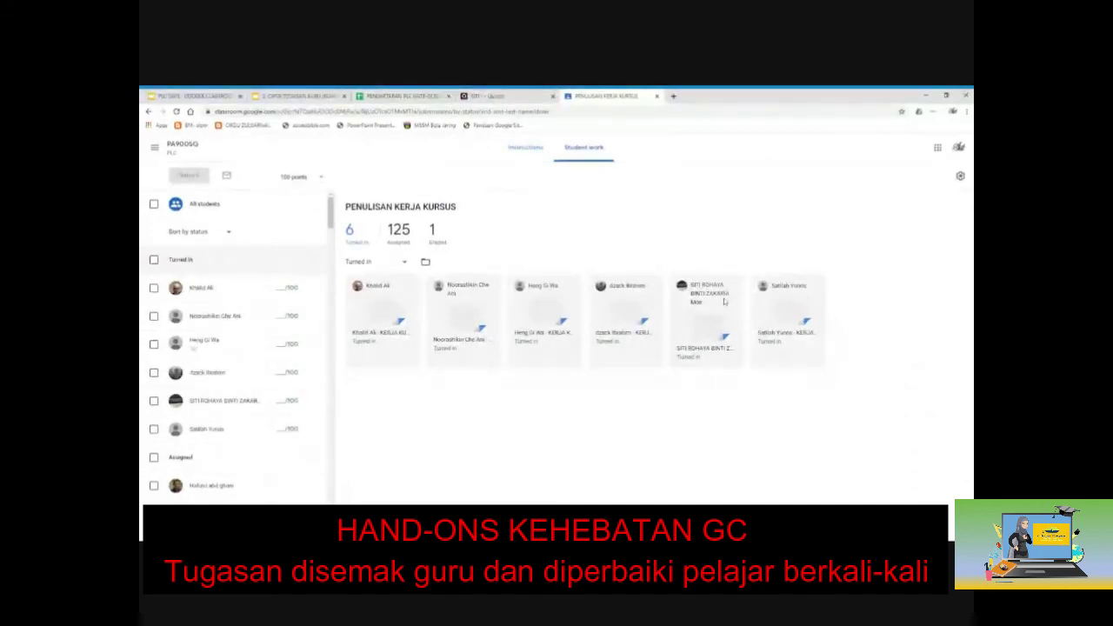
{"action": "double_click", "coordinate": [778, 96]}
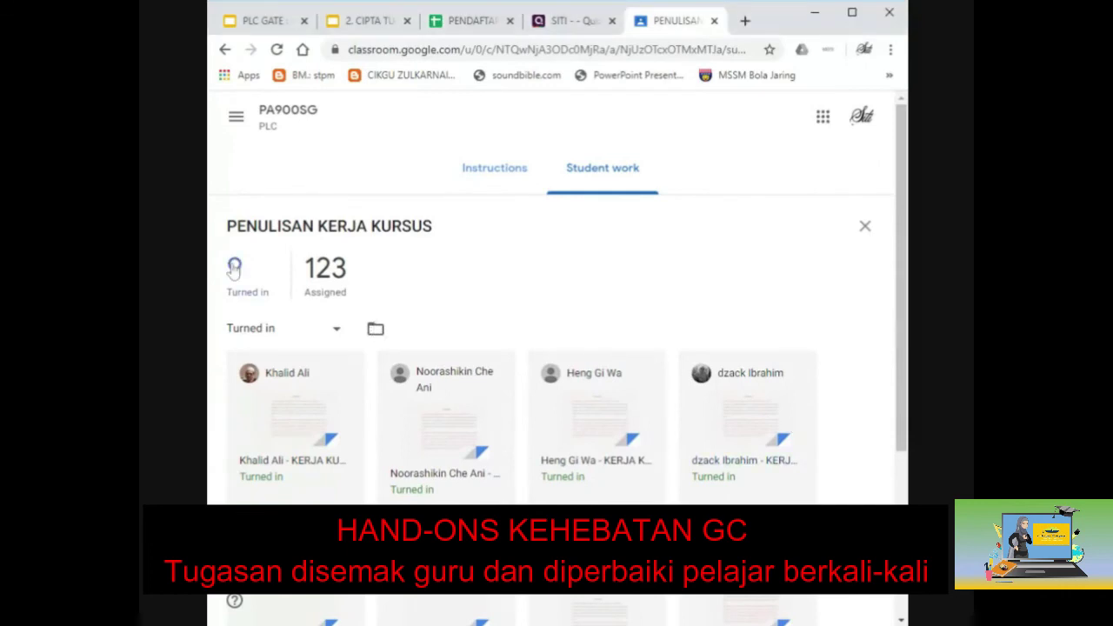
{"action": "scroll", "coordinate": [815, 477], "scroll_direction": "down", "scroll_amount": 1}
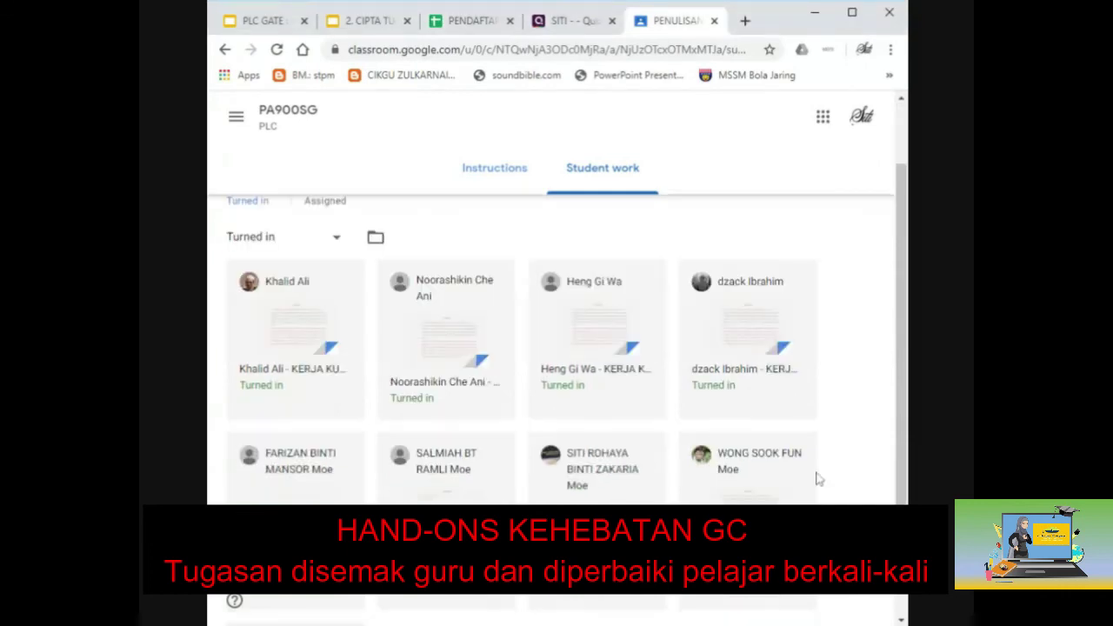
{"action": "scroll", "coordinate": [815, 477], "scroll_direction": "down", "scroll_amount": 1}
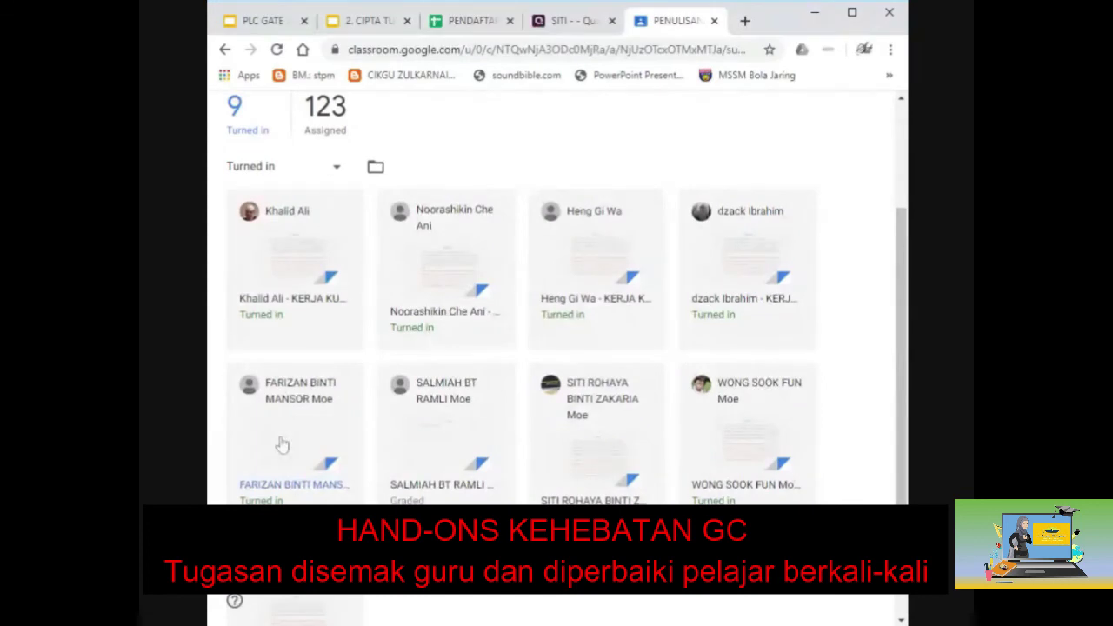
{"action": "scroll", "coordinate": [282, 444], "scroll_direction": "down", "scroll_amount": 1}
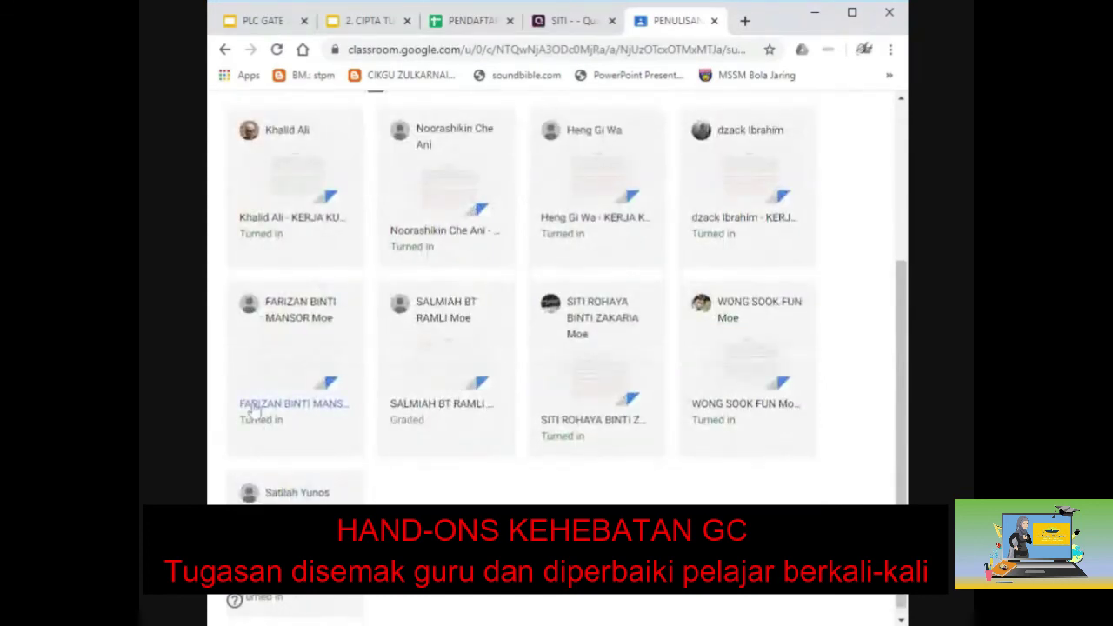
Return a student's ungraded submission from the grading tool, then reload the grid, now 8 turned in.
{"action": "left_click", "coordinate": [251, 411]}
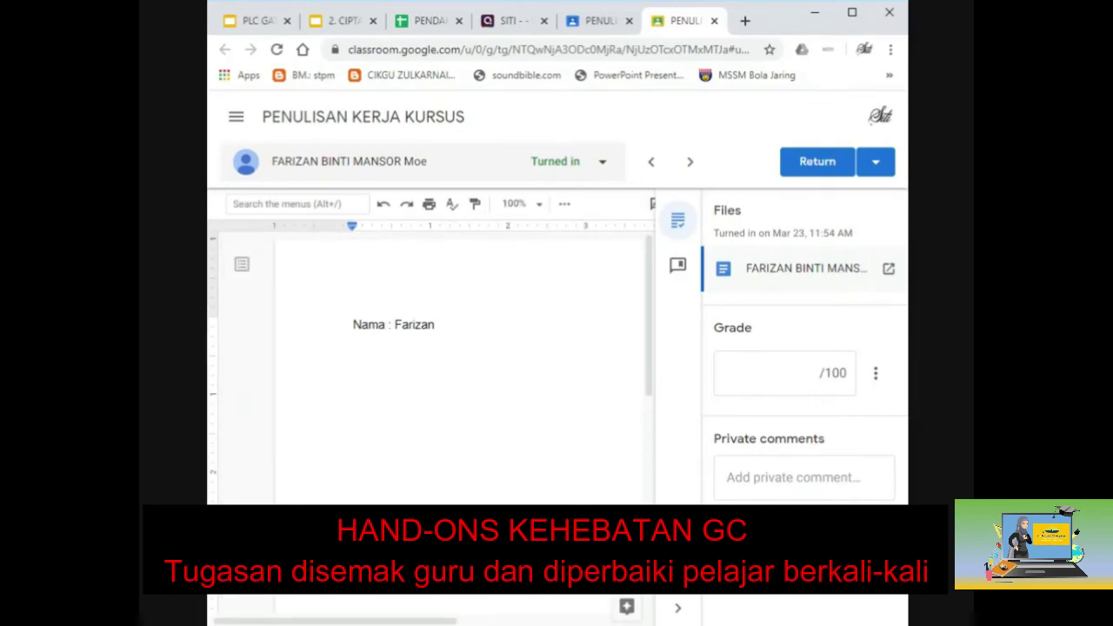
{"action": "scroll", "coordinate": [461, 365], "scroll_direction": "down", "scroll_amount": 10}
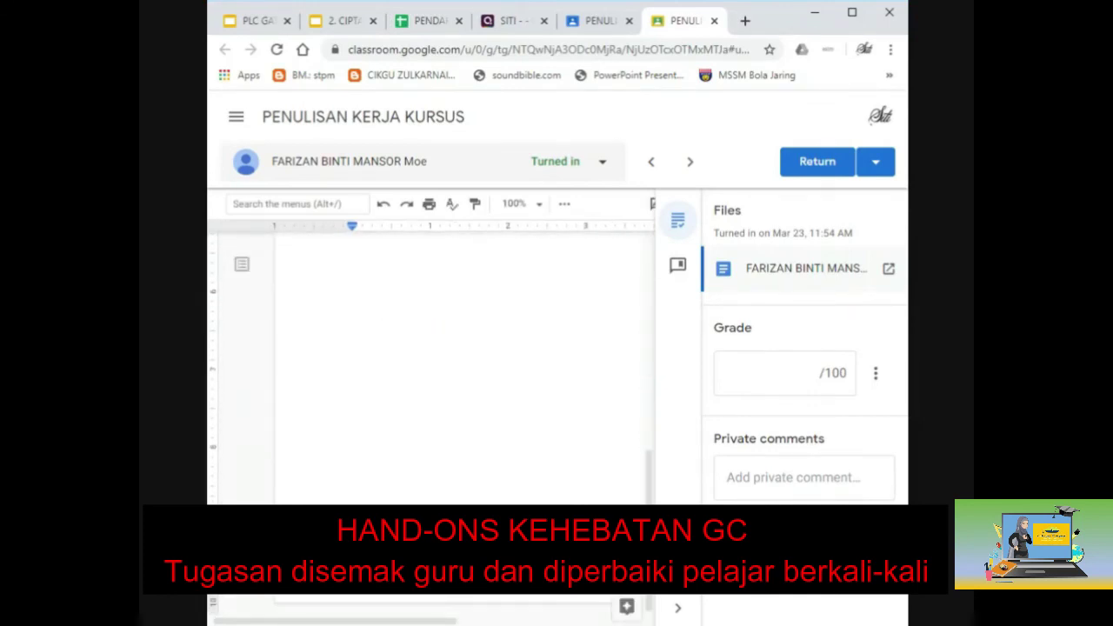
{"action": "scroll", "coordinate": [461, 365], "scroll_direction": "up", "scroll_amount": 10}
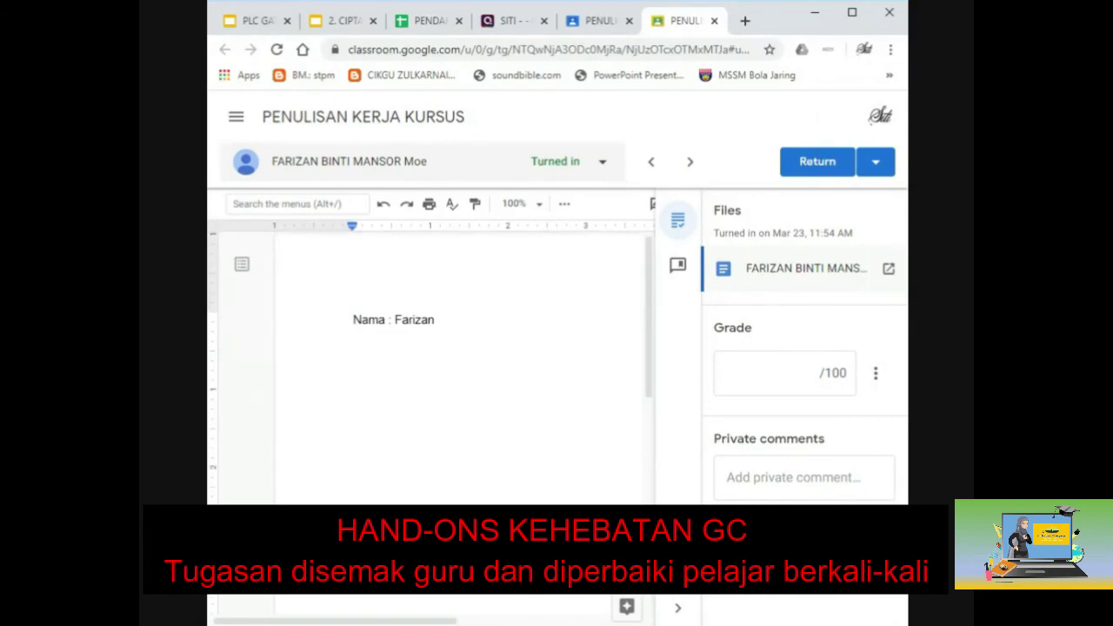
{"action": "left_click", "coordinate": [795, 170]}
{"action": "left_click", "coordinate": [689, 418]}
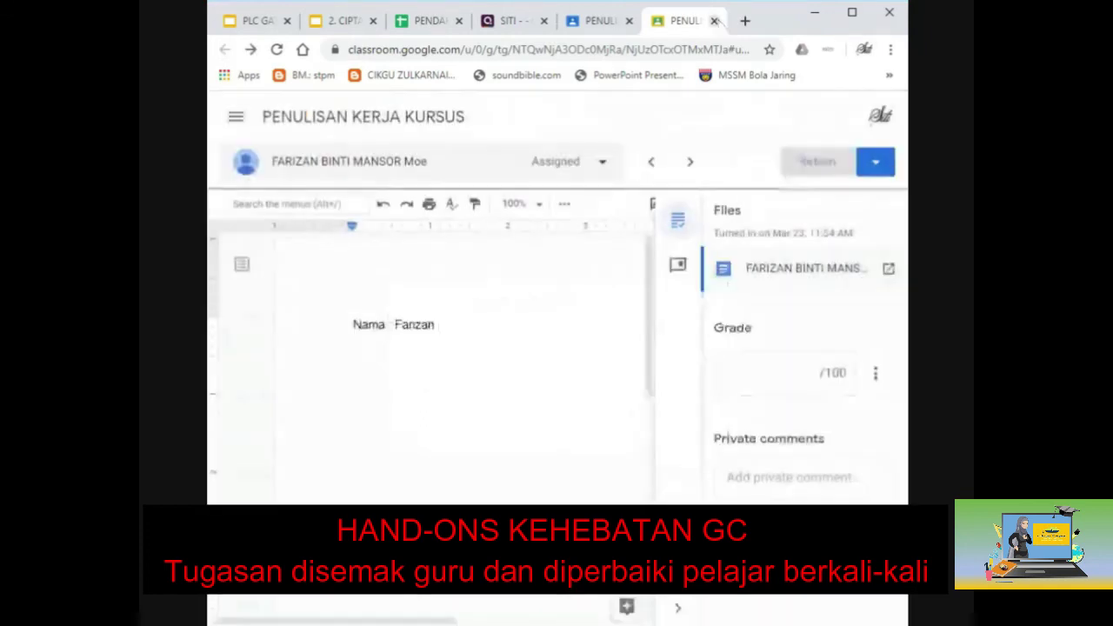
{"action": "left_click", "coordinate": [715, 20]}
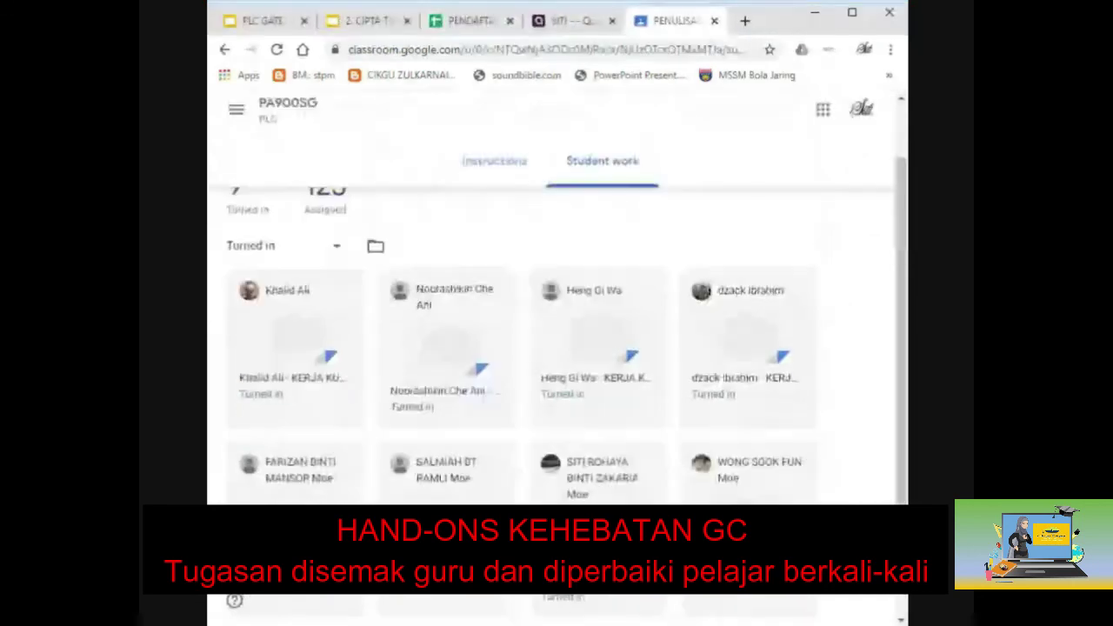
{"action": "key", "text": "F5"}
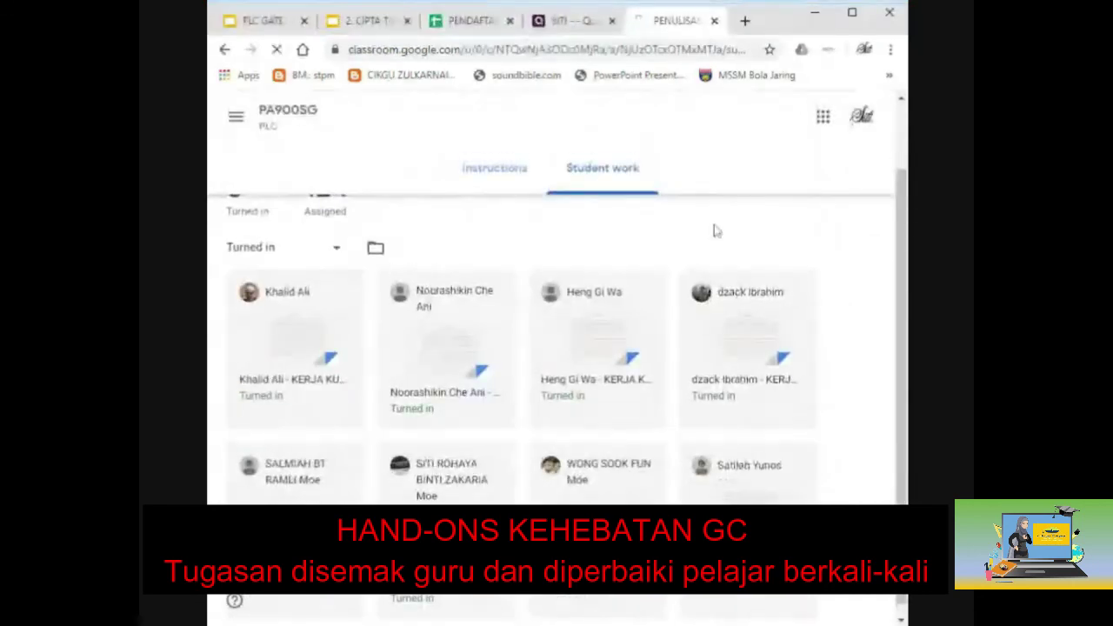